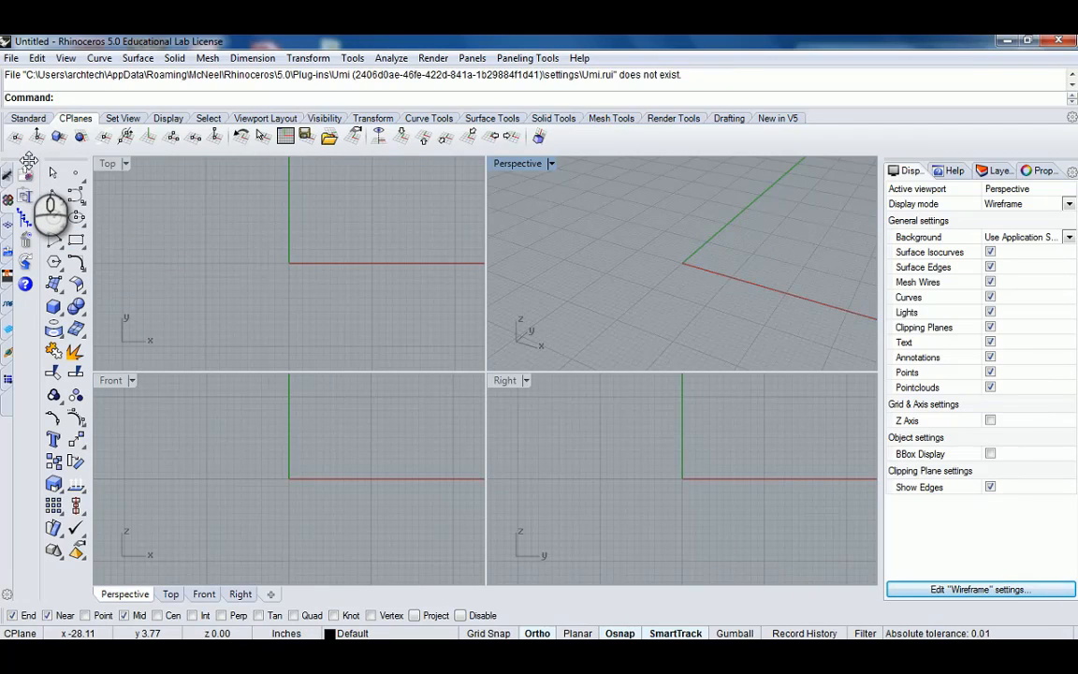
Close the floating Bullant toolbar and switch to the Standard toolbar set.
drag(29, 161, 236, 200)
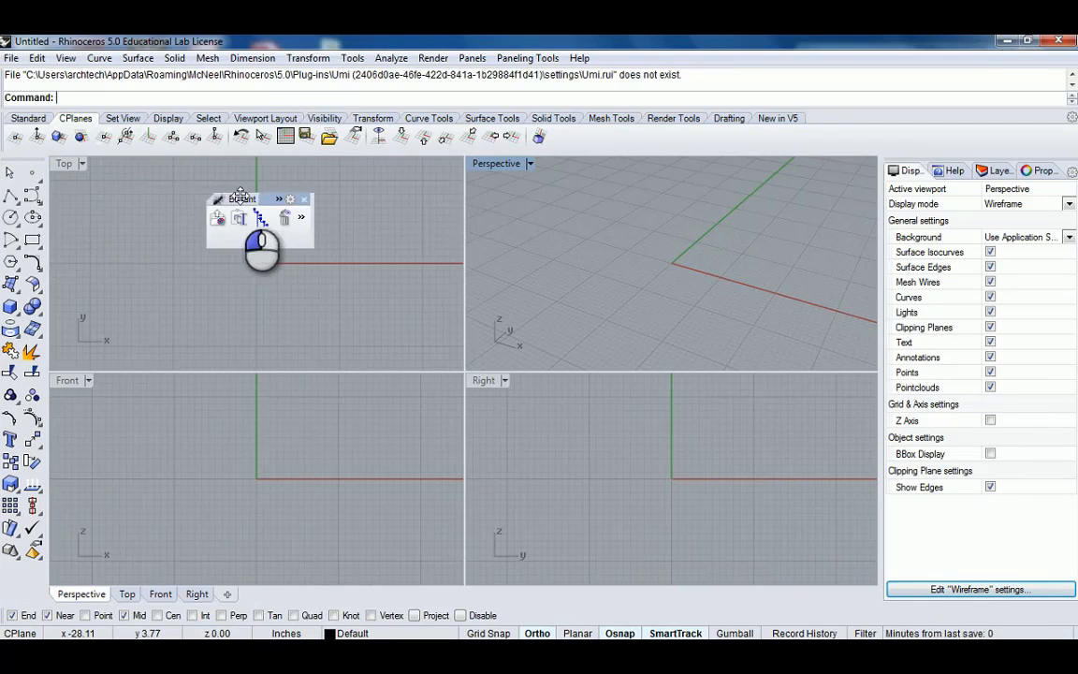
click(305, 201)
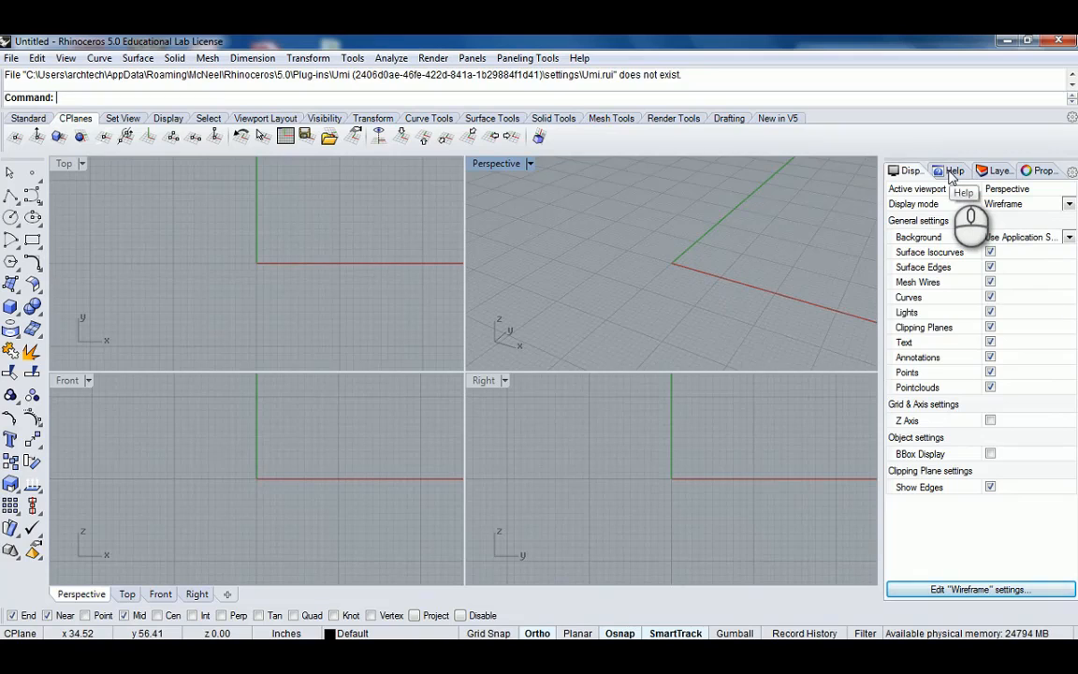
click(28, 118)
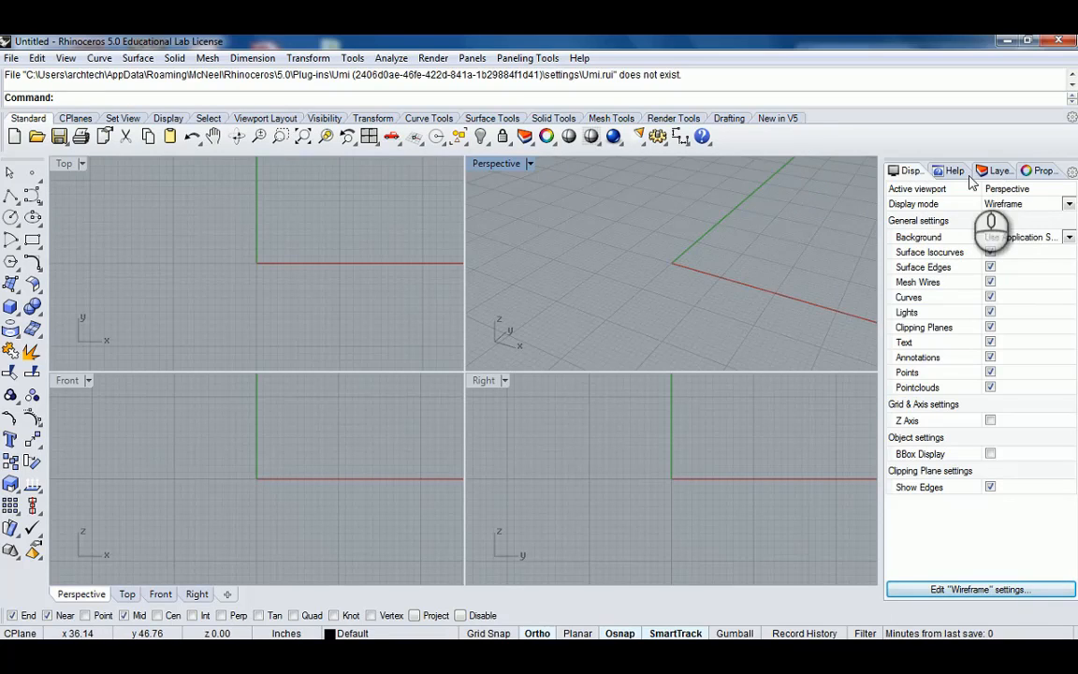
Switch through the side panel tabs and open the Layers panel.
click(997, 173)
click(1038, 172)
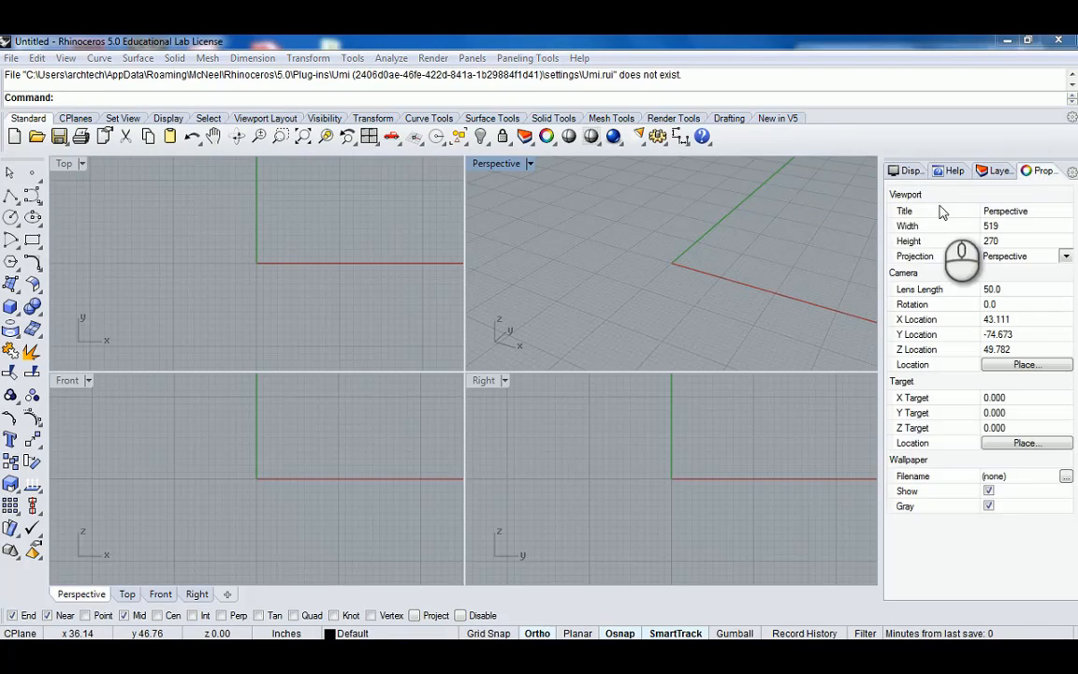
click(948, 172)
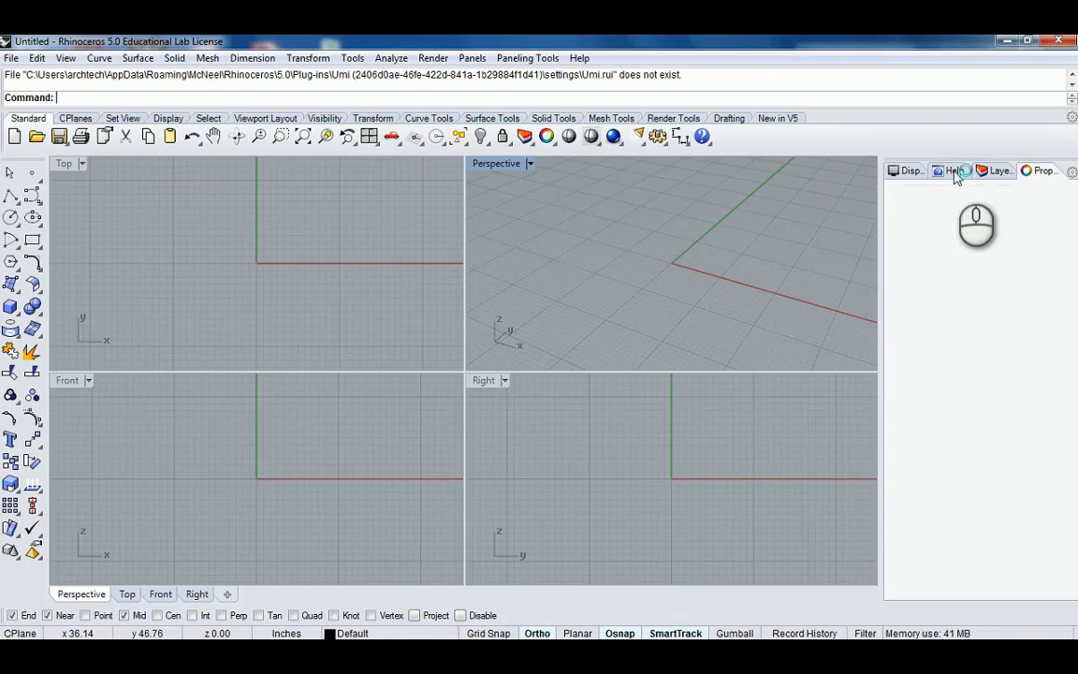
click(994, 174)
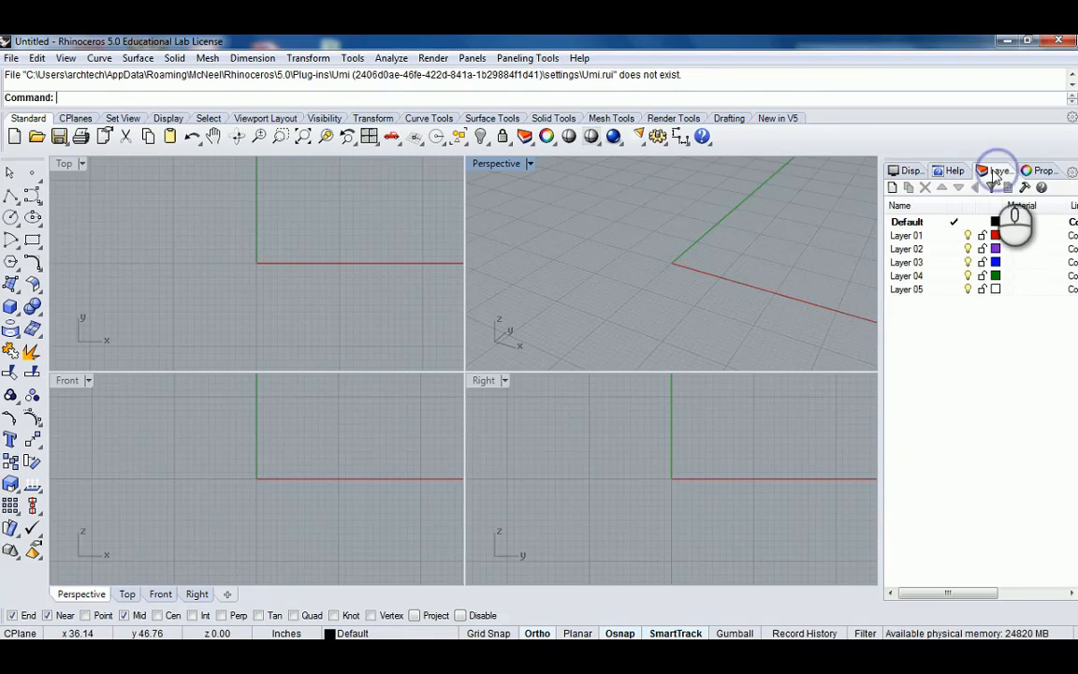
Maximize the Perspective viewport to fill the modeling area.
double_click(496, 164)
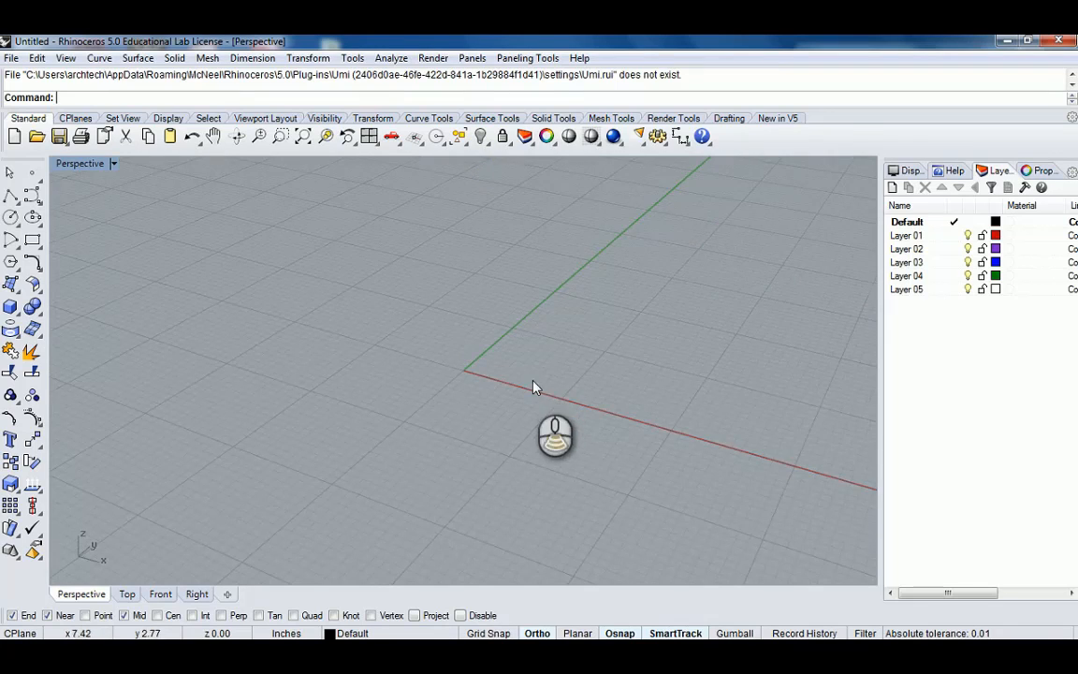
scroll(534, 387, down, 8)
scroll(600, 441, down, 1)
shift+right_drag(602, 443, 534, 366)
right_drag(447, 311, 502, 342)
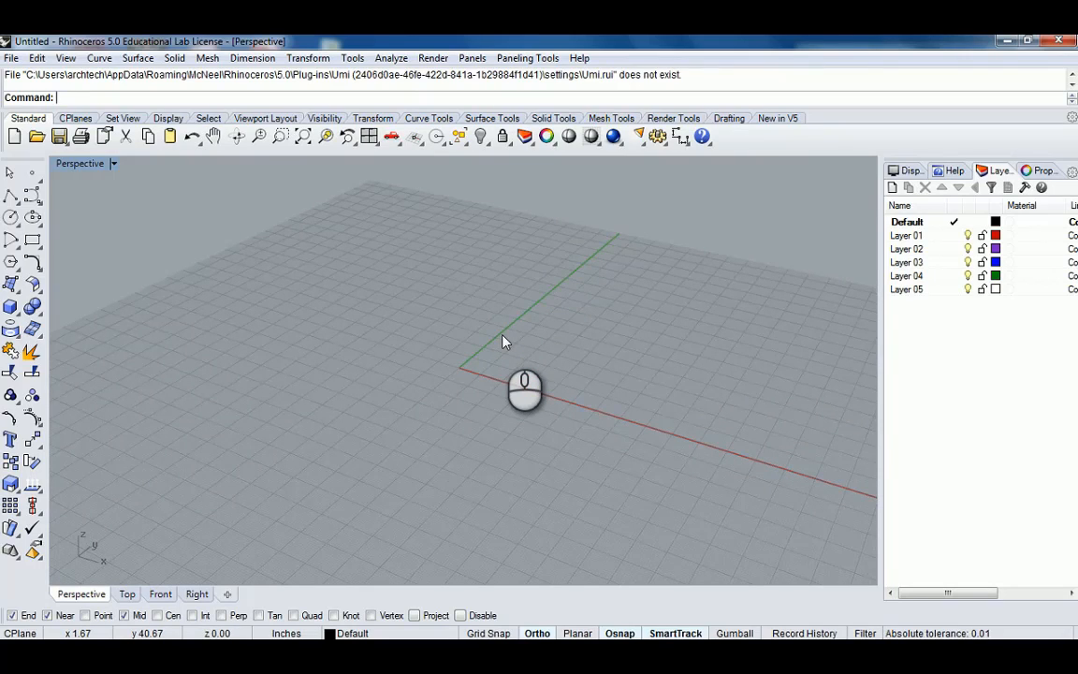
Draw an S-shaped control-point curve with six points on the ground plane.
click(33, 195)
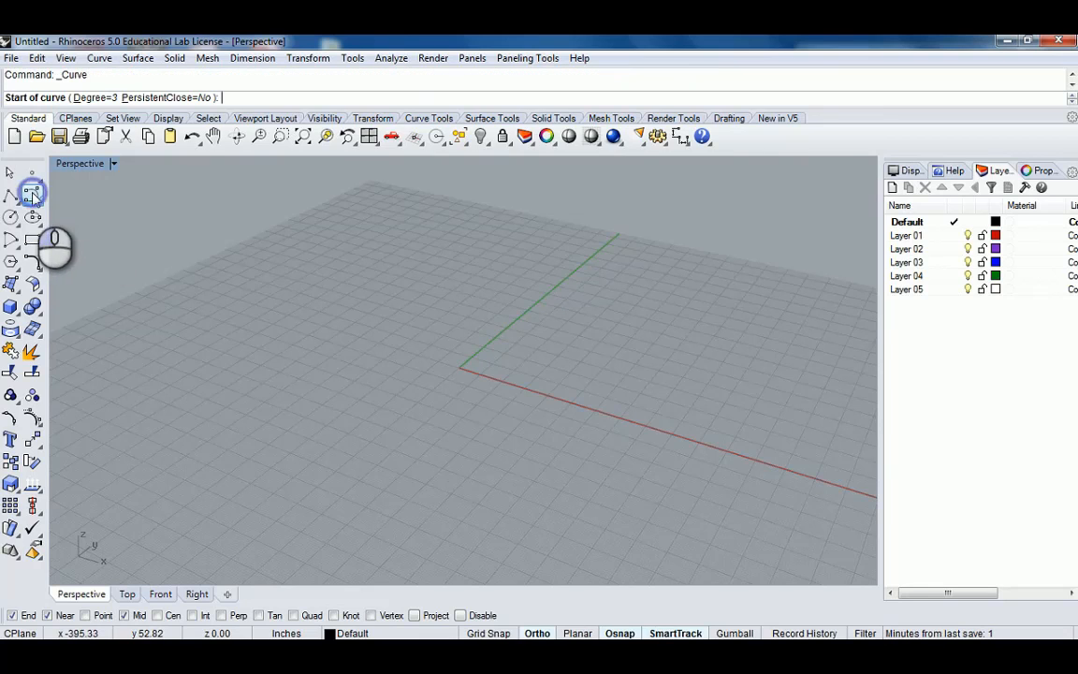
scroll(608, 330, down, 5)
scroll(549, 370, up, 3)
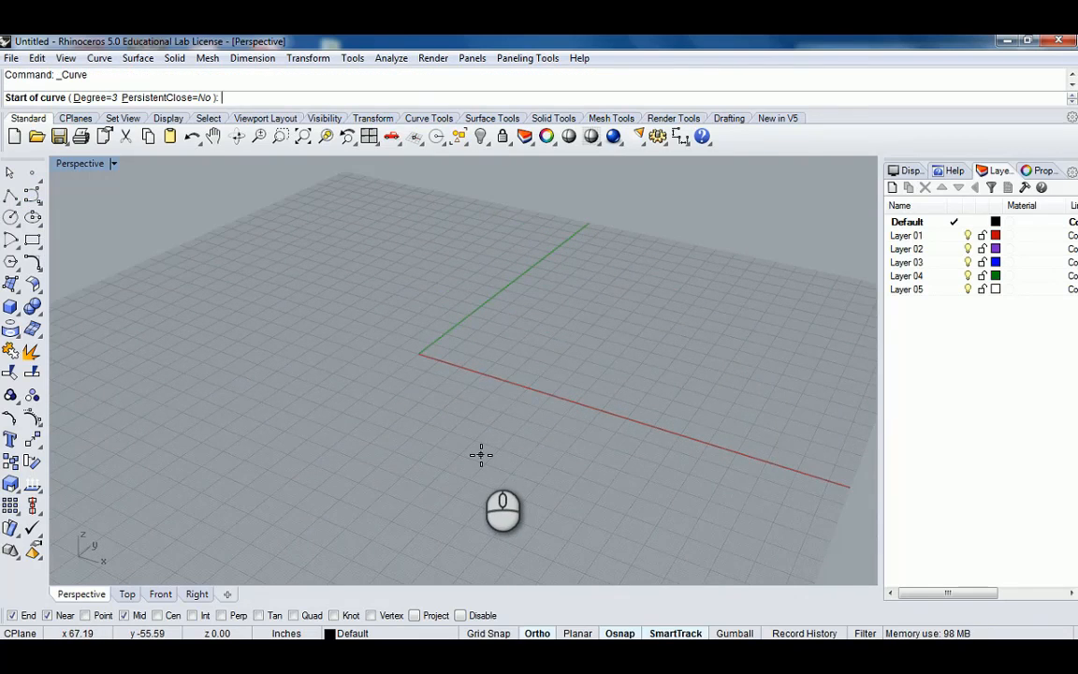
right_drag(530, 440, 509, 425)
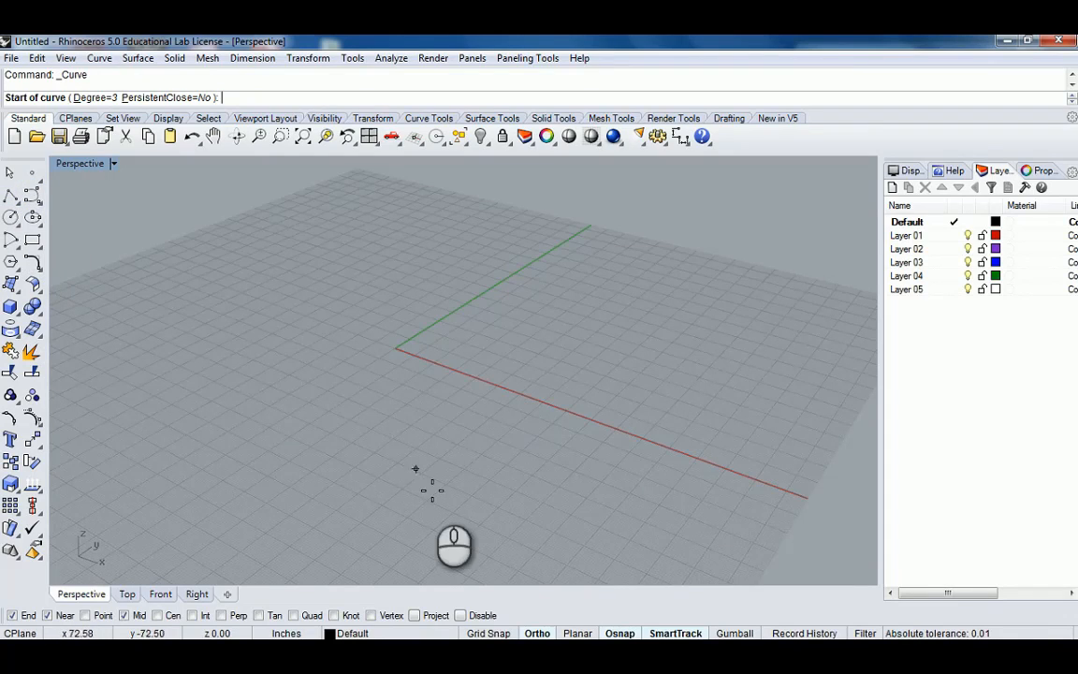
click(381, 473)
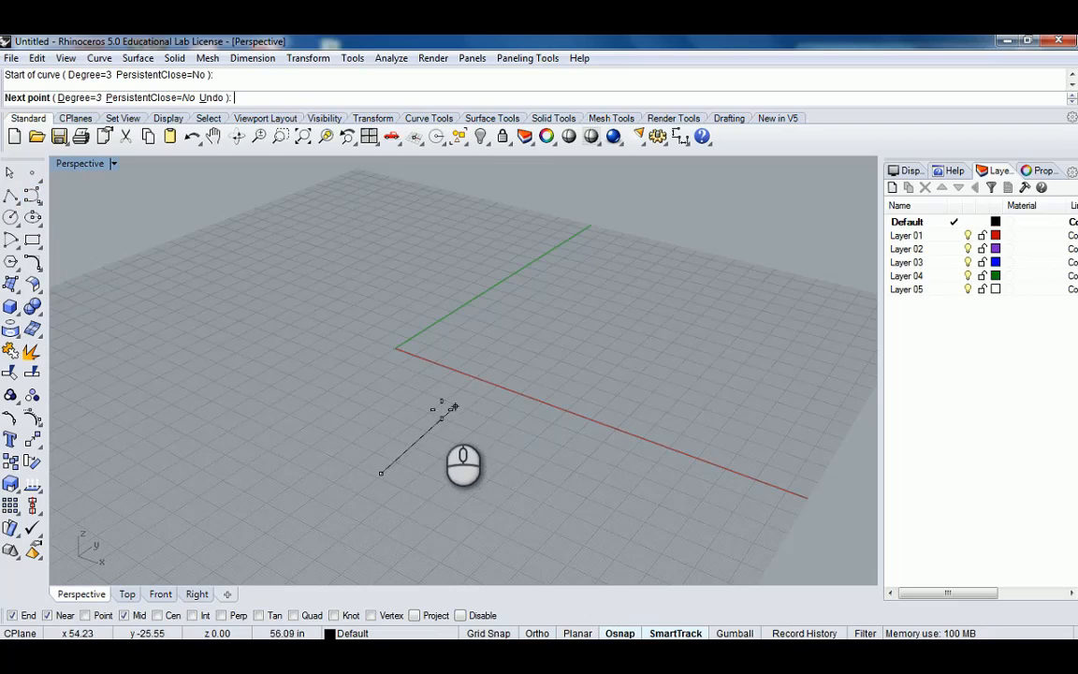
click(408, 404)
click(515, 404)
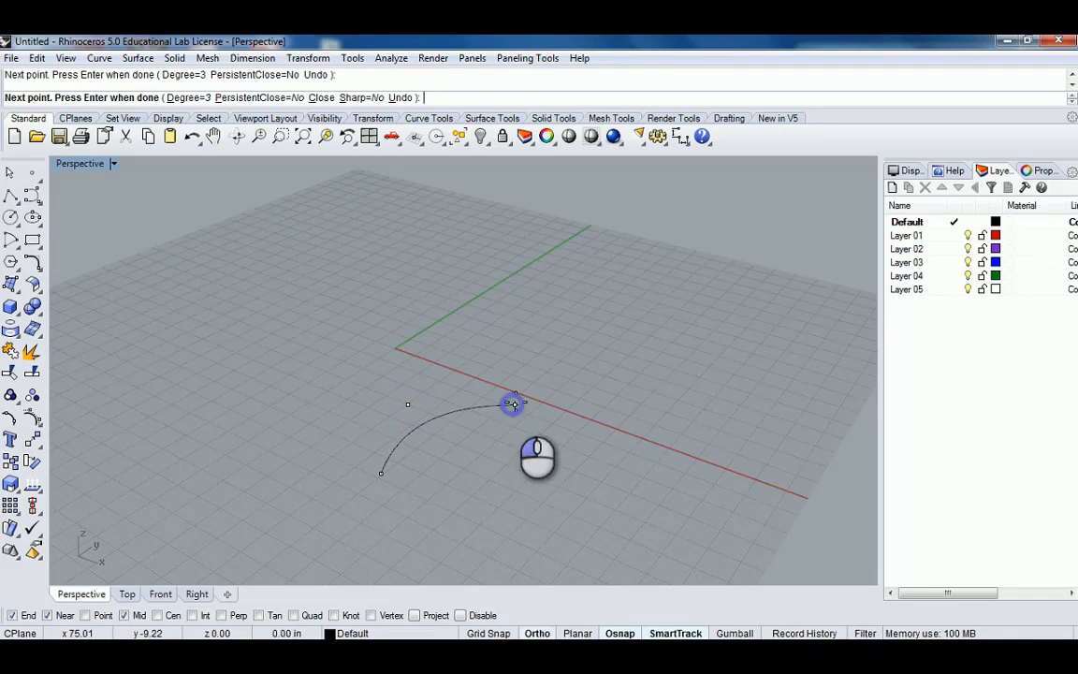
click(537, 346)
click(622, 309)
click(617, 279)
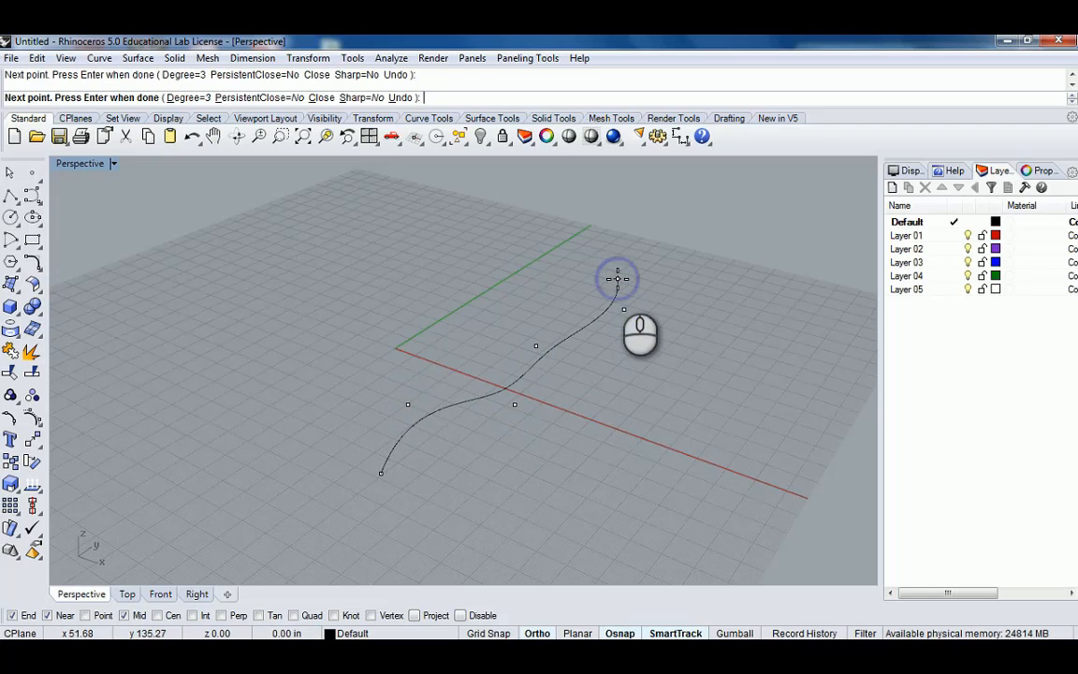
key(Return)
Copy the S-curve vertically from its lower endpoint to 10' above the ground plane.
click(612, 303)
mouse_move(611, 306)
right_down()
mouse_move(606, 324)
mouse_move(669, 291)
mouse_move(652, 289)
mouse_move(588, 343)
mouse_move(570, 389)
mouse_move(579, 440)
mouse_move(592, 404)
mouse_move(556, 414)
mouse_move(577, 418)
right_up()
scroll(566, 331, down, 2)
scroll(566, 328, down, 2)
scroll(569, 389, up, 6)
scroll(570, 389, down, 2)
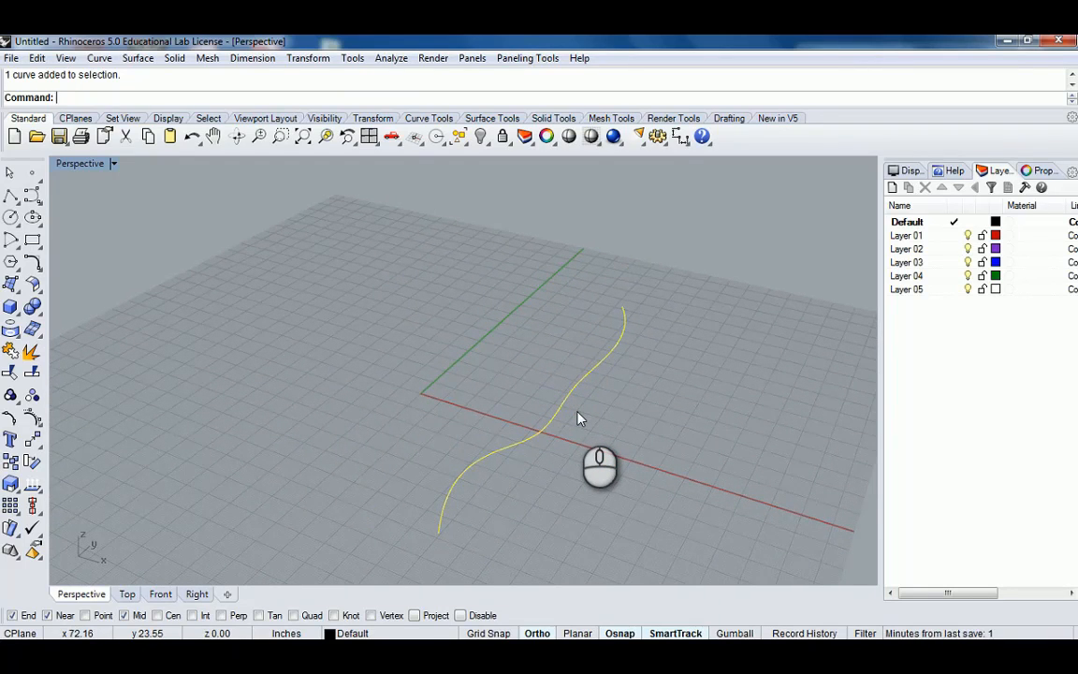
key(Return)
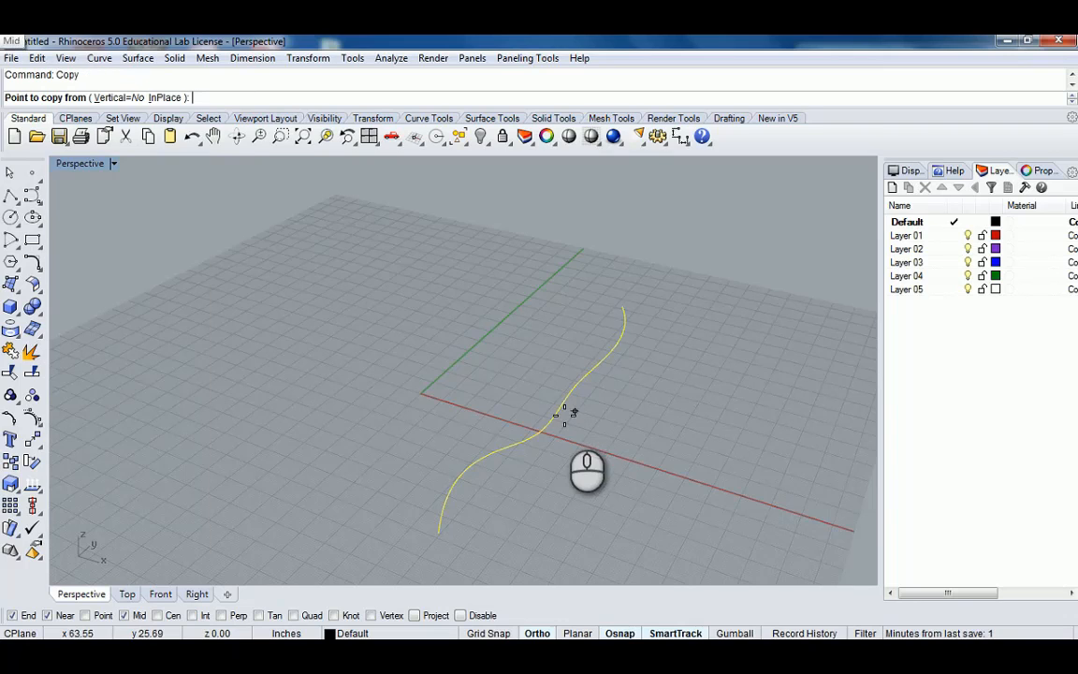
click(116, 97)
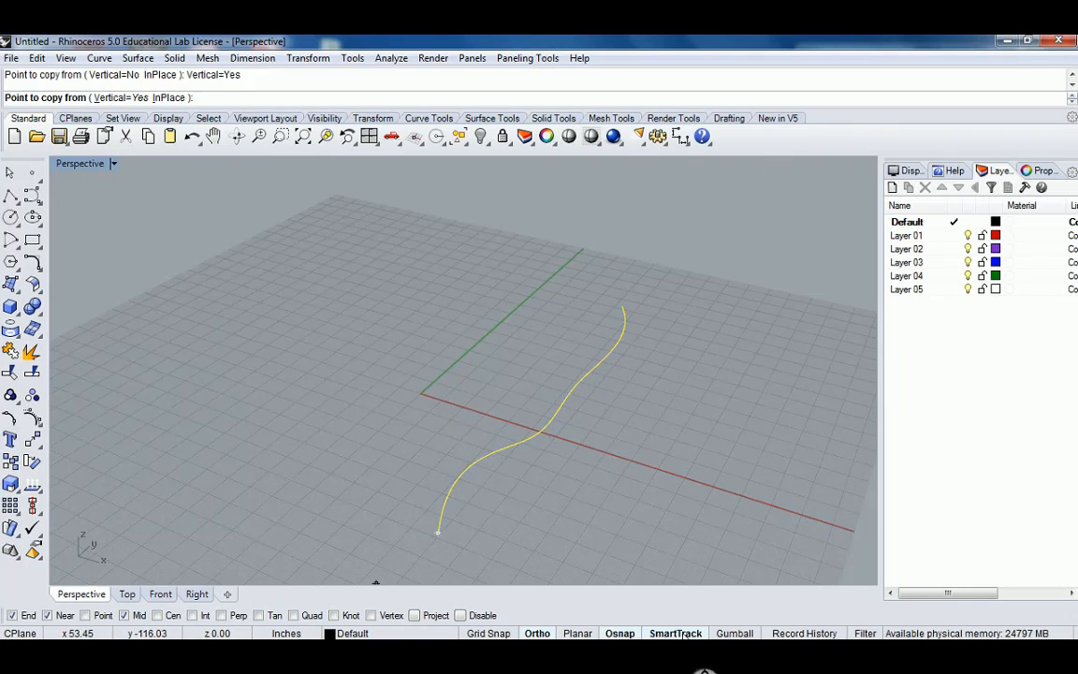
click(733, 635)
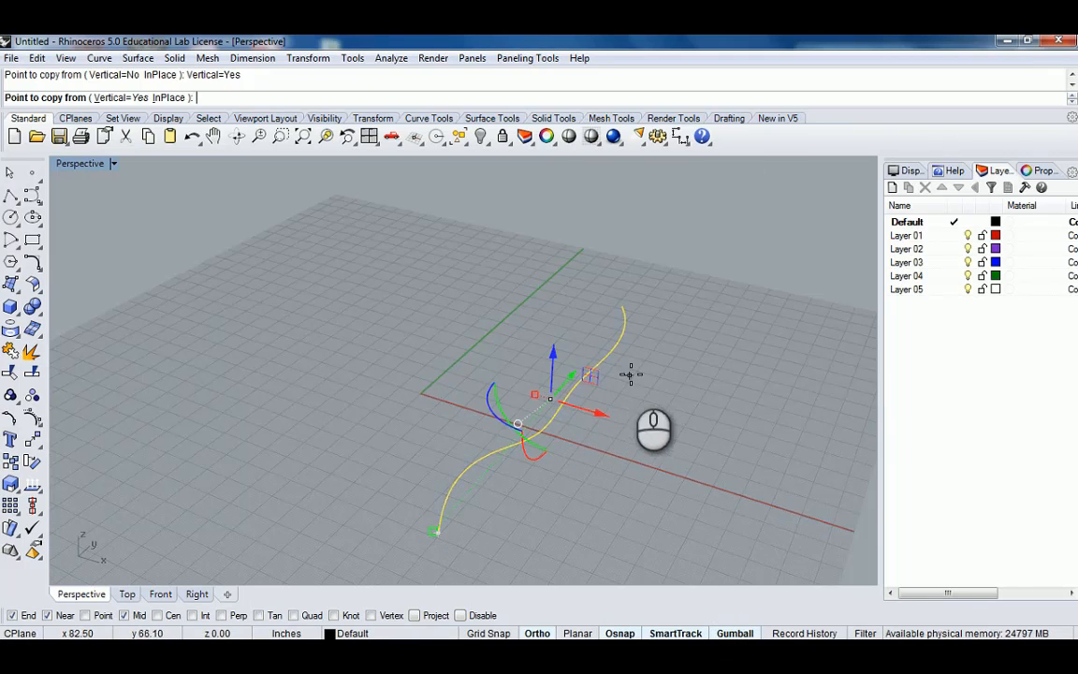
right_drag(631, 374, 609, 360)
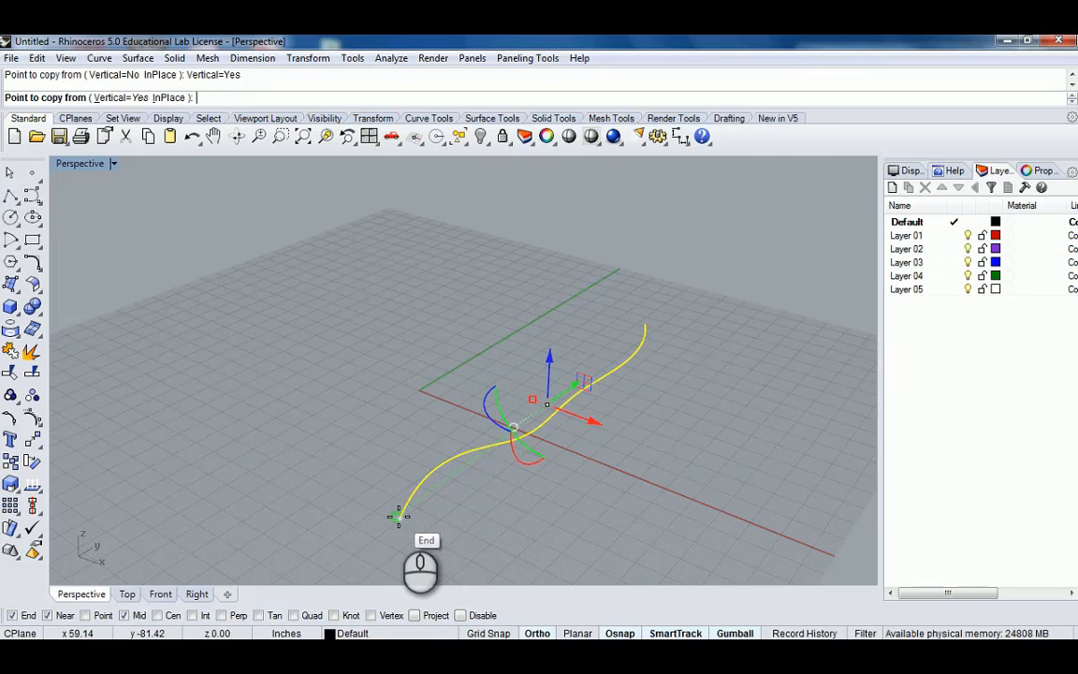
click(397, 515)
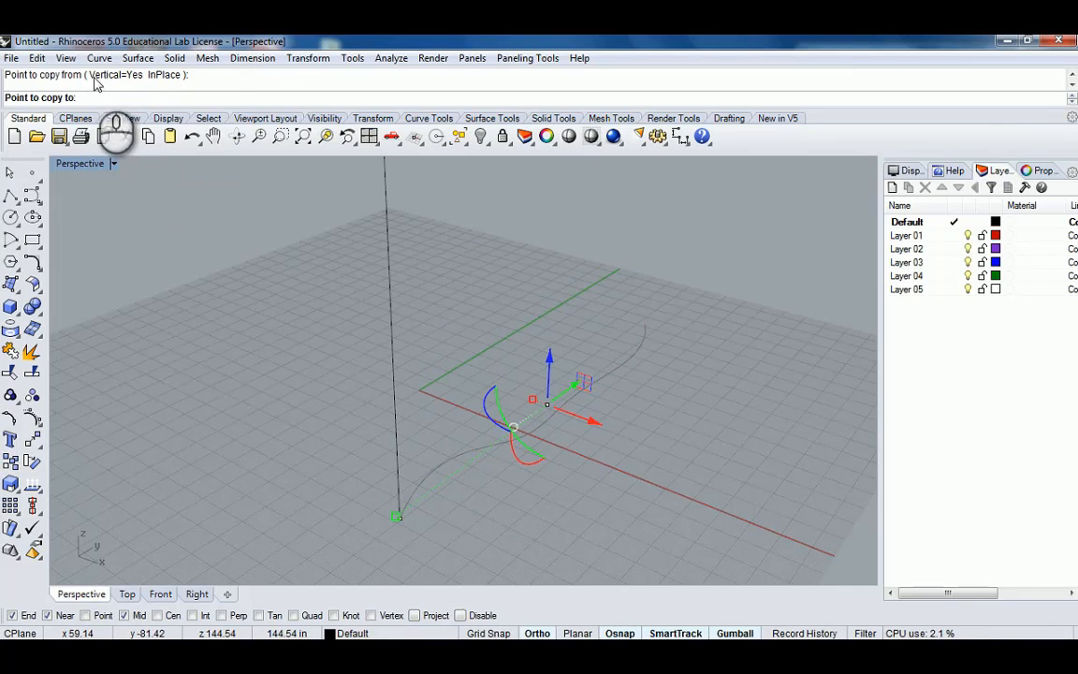
right_drag(382, 342, 407, 333)
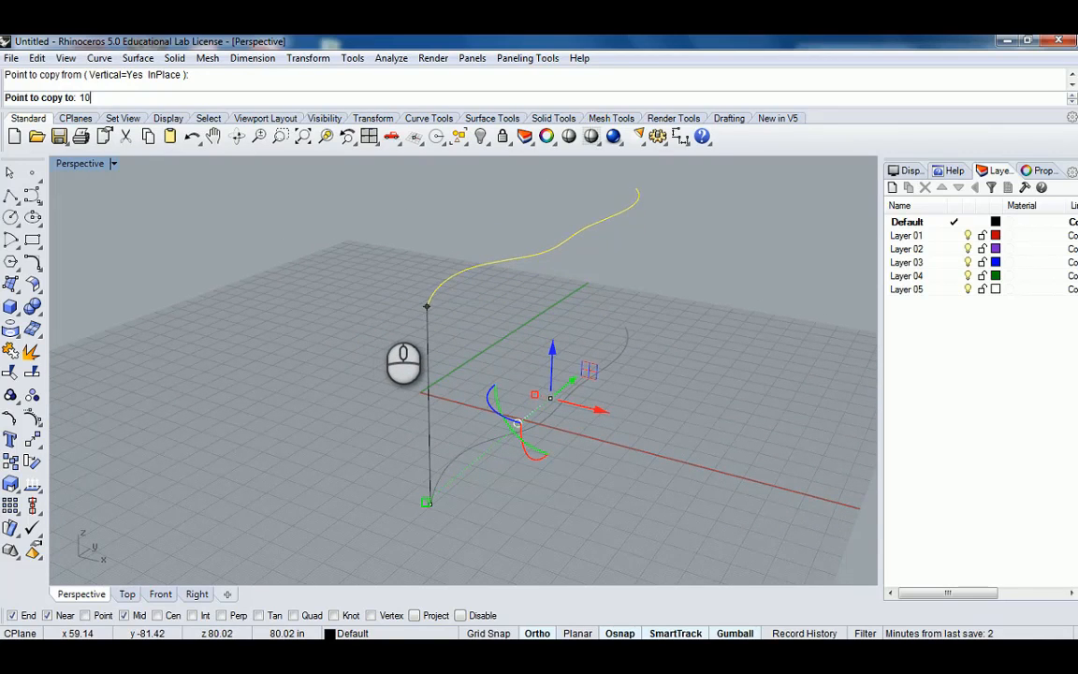
text(')
key(Return)
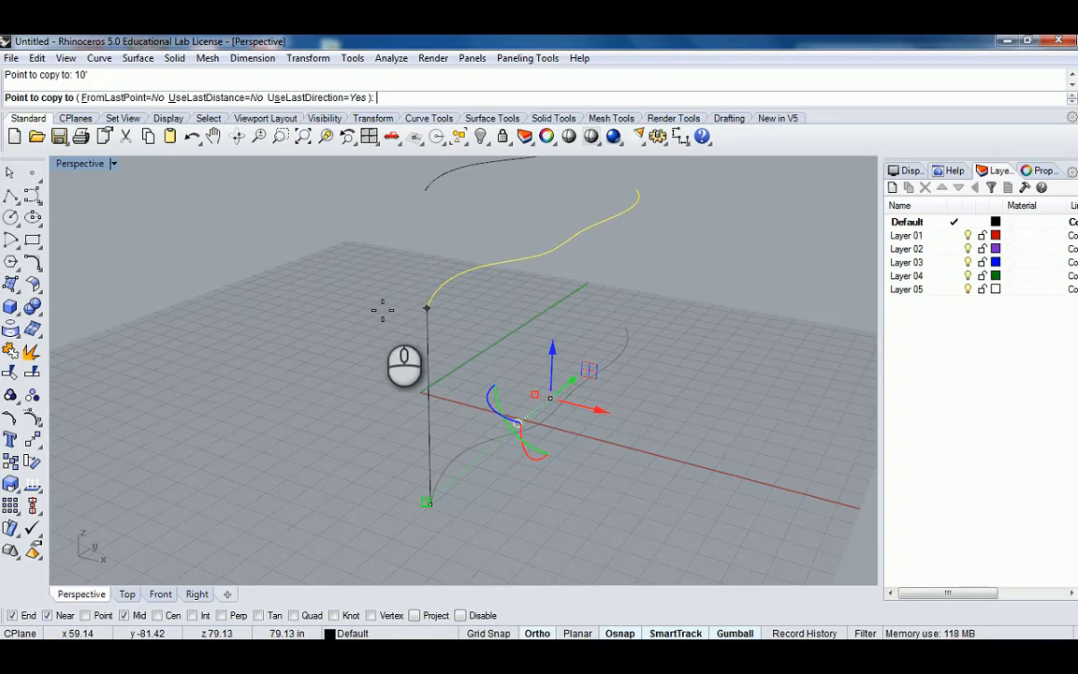
right_drag(380, 308, 506, 374)
right_click(458, 325)
Select the copied upper curve and turn off the Gumball.
click(510, 269)
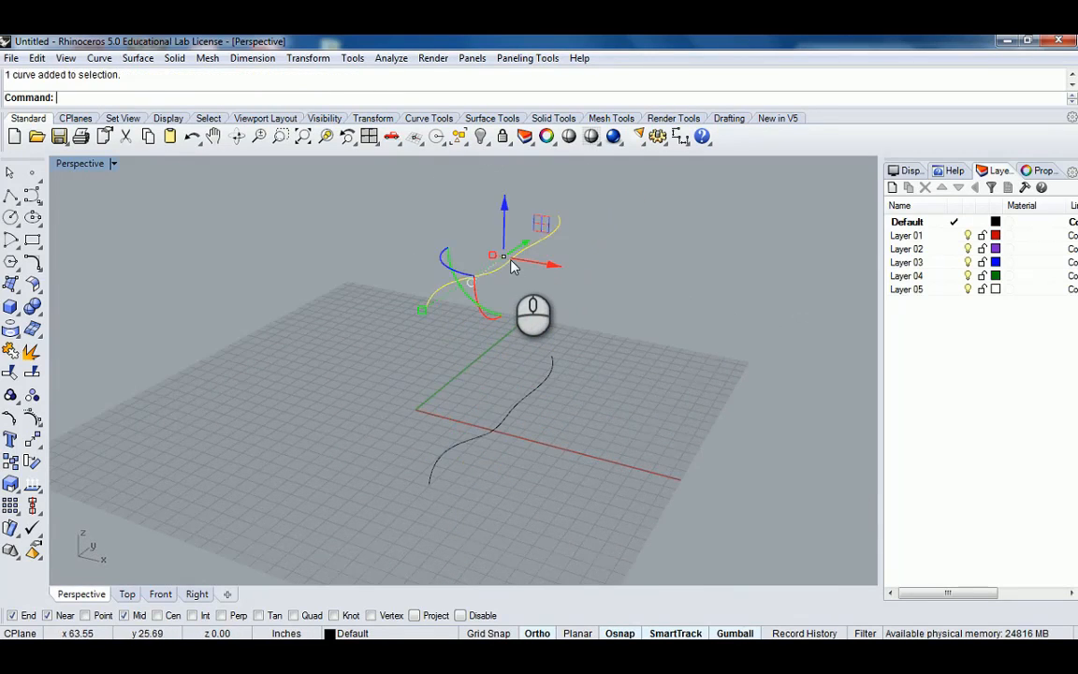
click(524, 400)
click(635, 383)
click(552, 367)
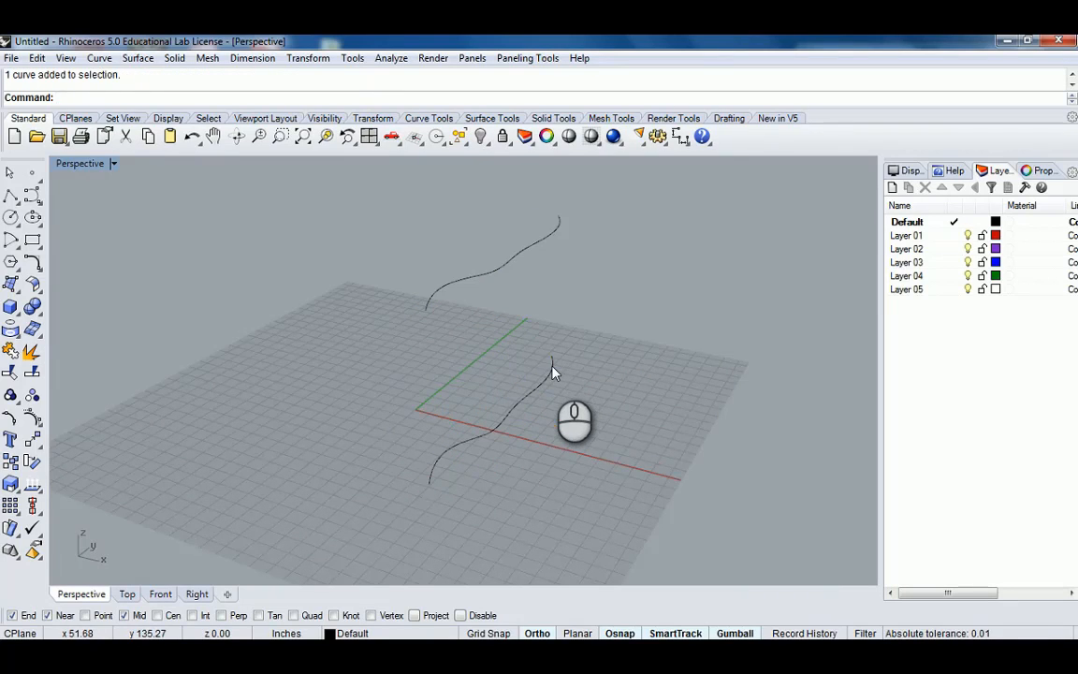
click(493, 266)
right_drag(510, 264, 564, 330)
click(735, 634)
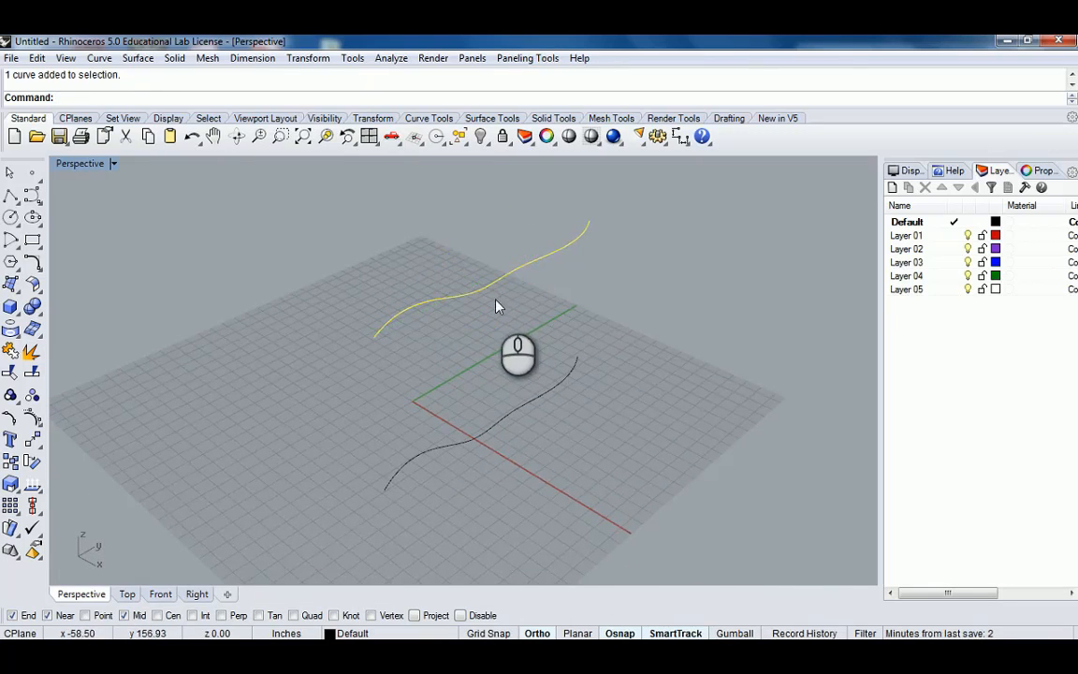
right_drag(495, 306, 544, 316)
scroll(543, 316, up, 2)
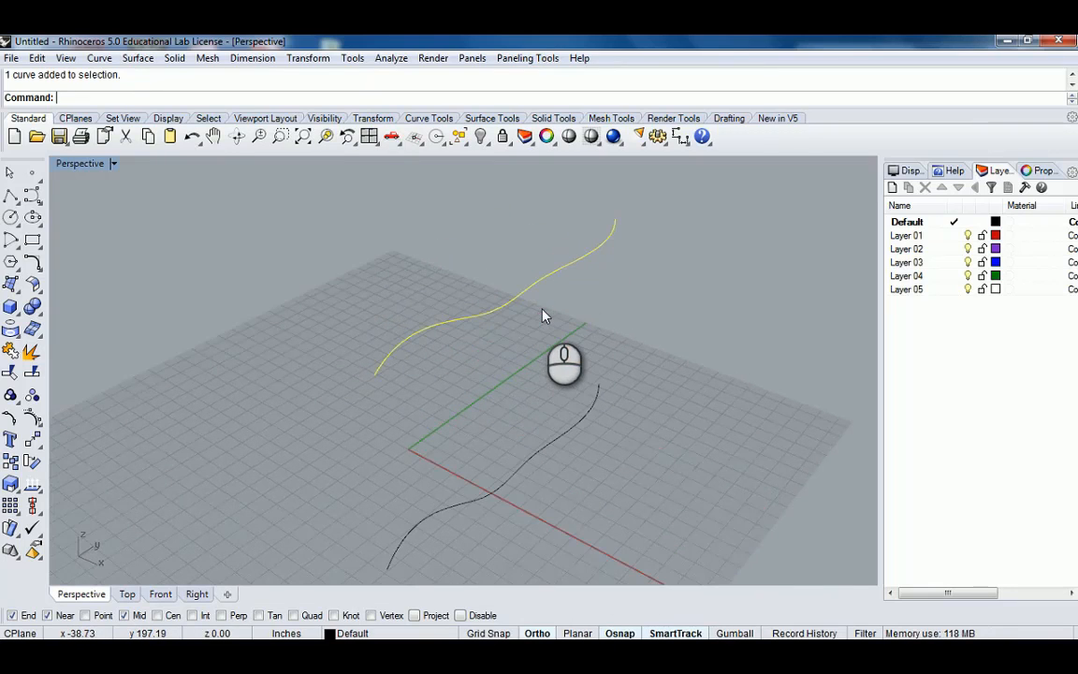
text(QuadrangulateMesh)
key(Return)
click(517, 296)
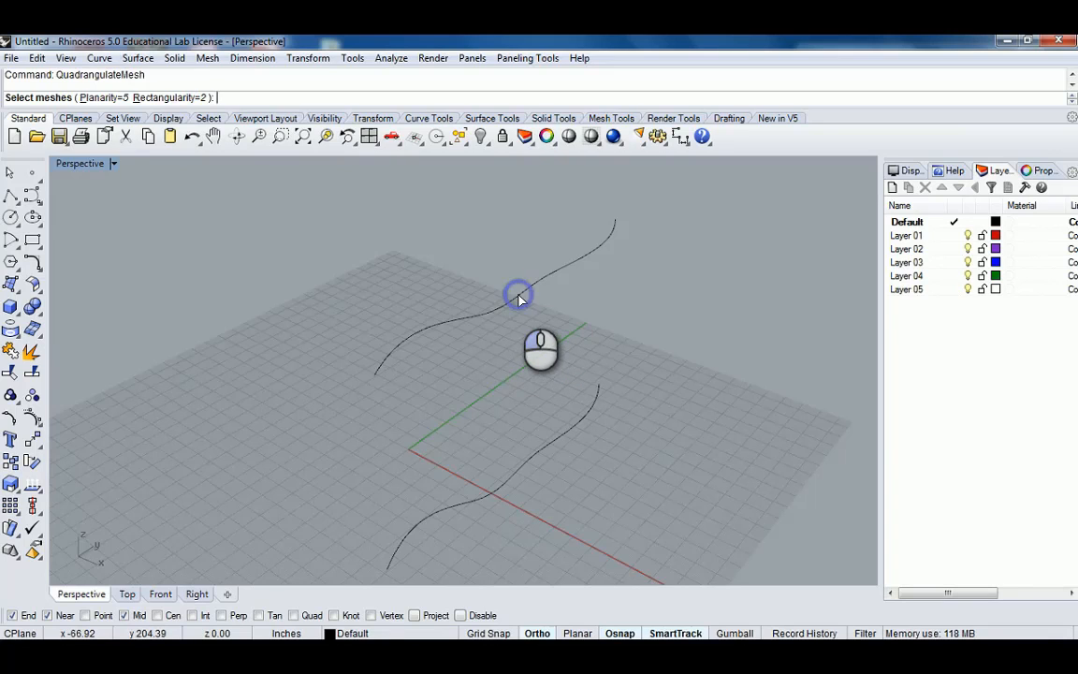
key(Escape)
Turn on the control points of the upper curve with PointsOn.
click(518, 296)
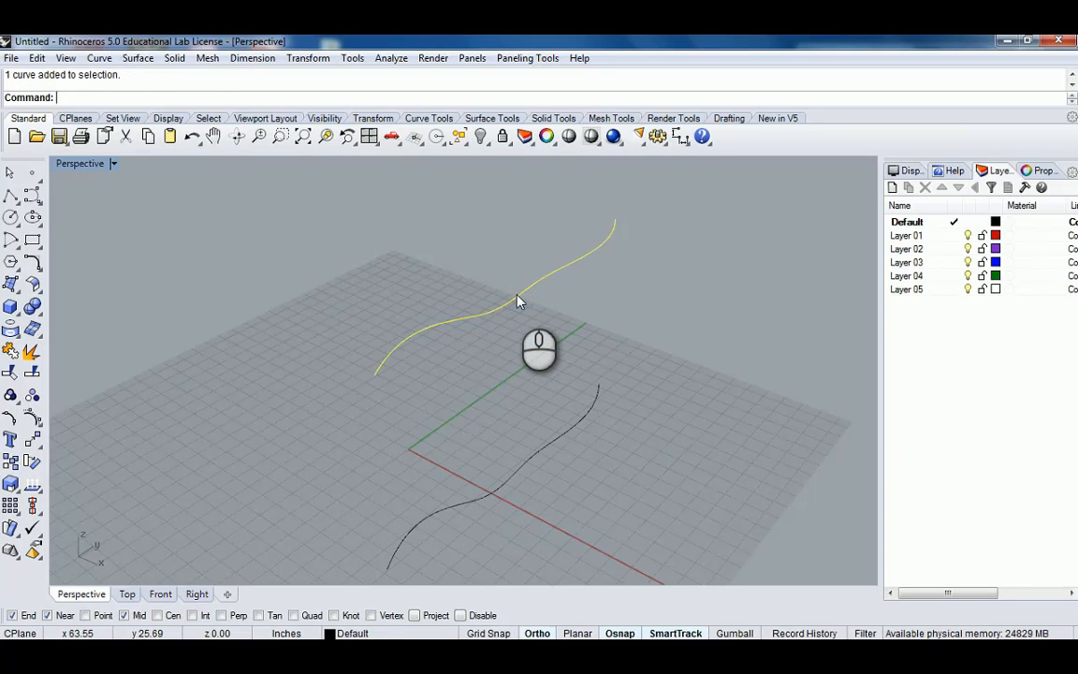
text(Points)
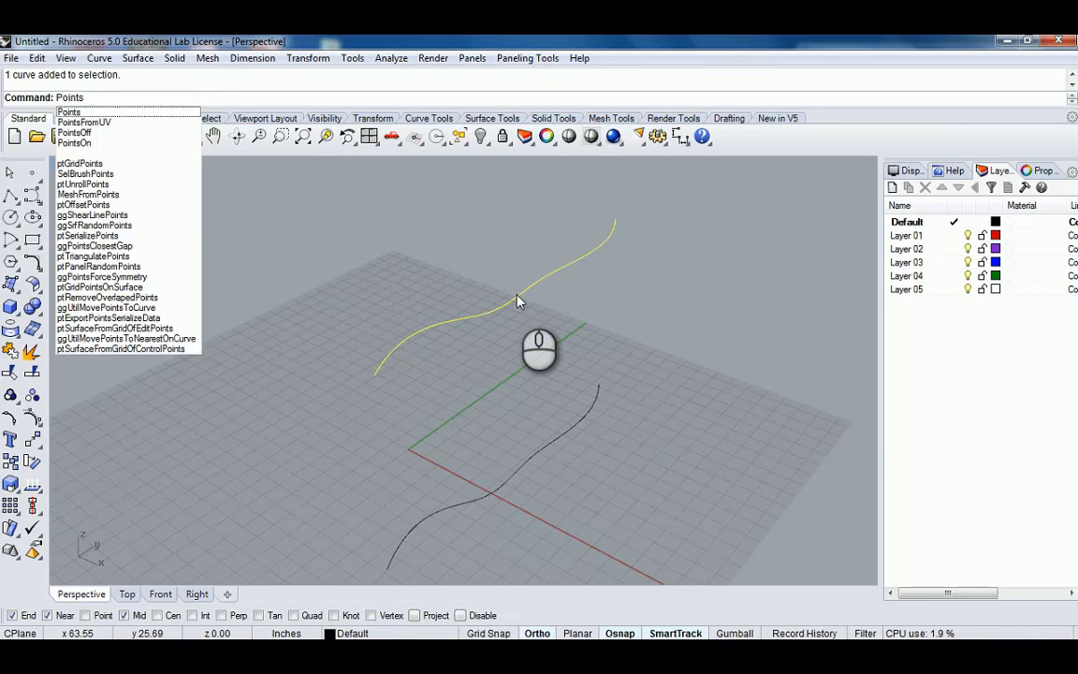
key(Down)
key(Down)
key(Down)
key(Return)
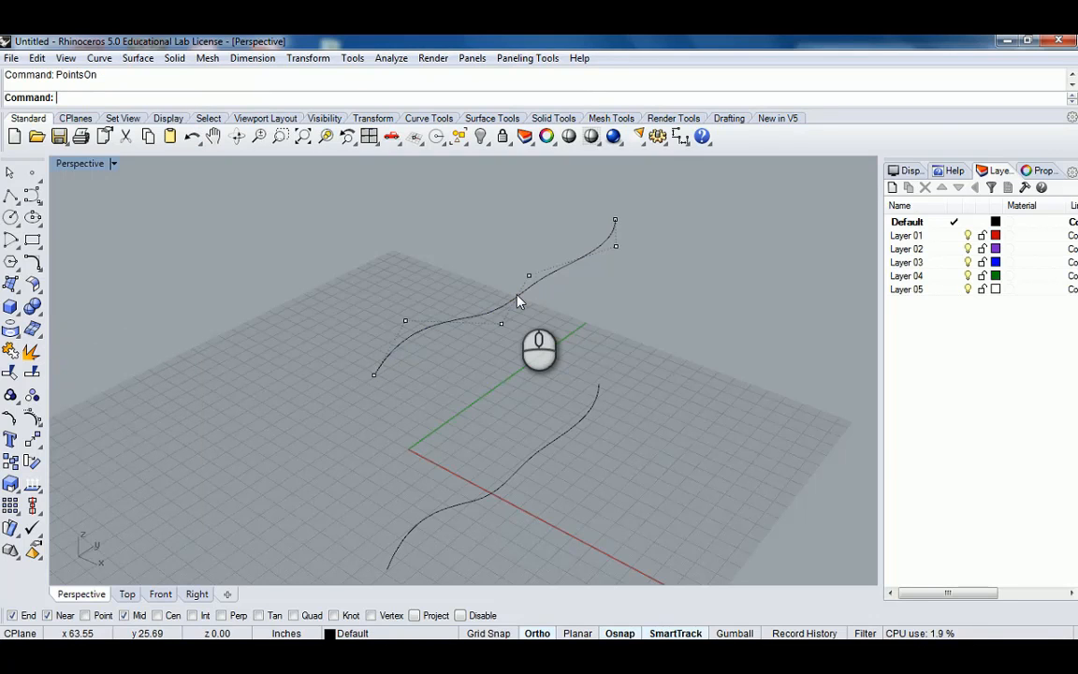
Reshape the upper curve by dragging three of its control points outward.
right_drag(559, 336, 524, 281)
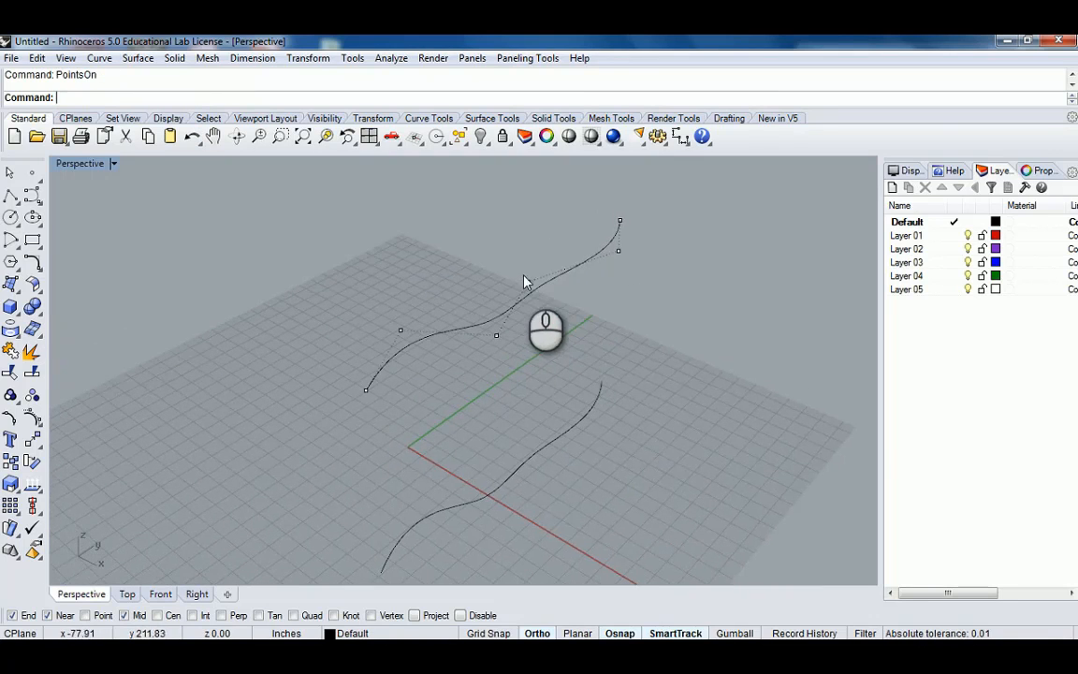
click(528, 283)
drag(527, 284, 462, 228)
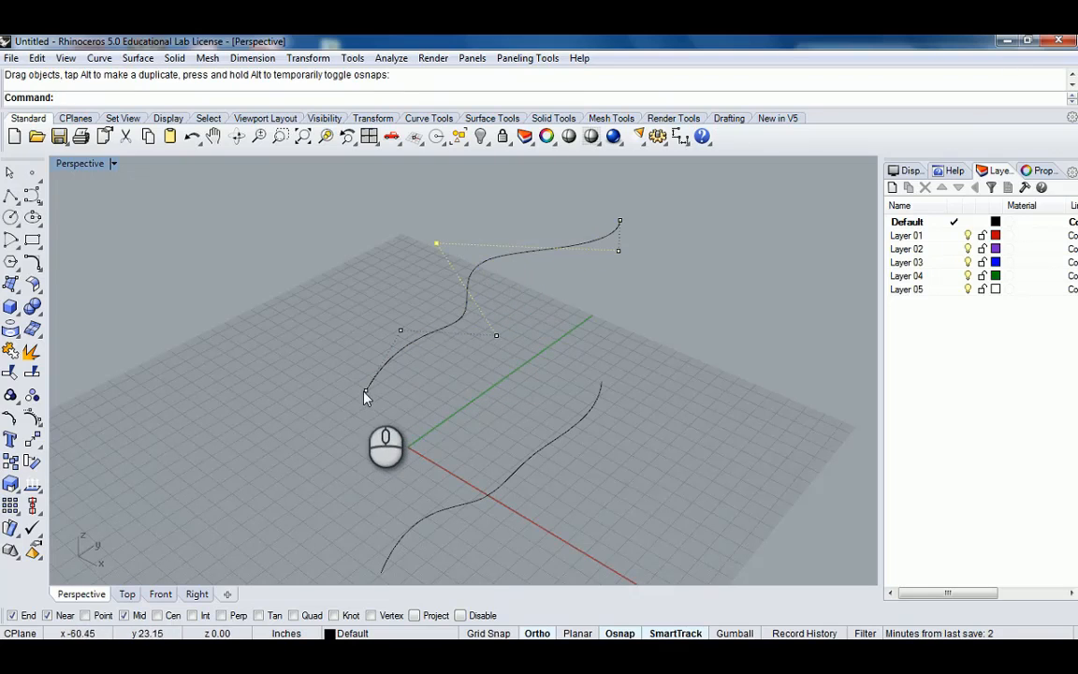
drag(367, 393, 299, 350)
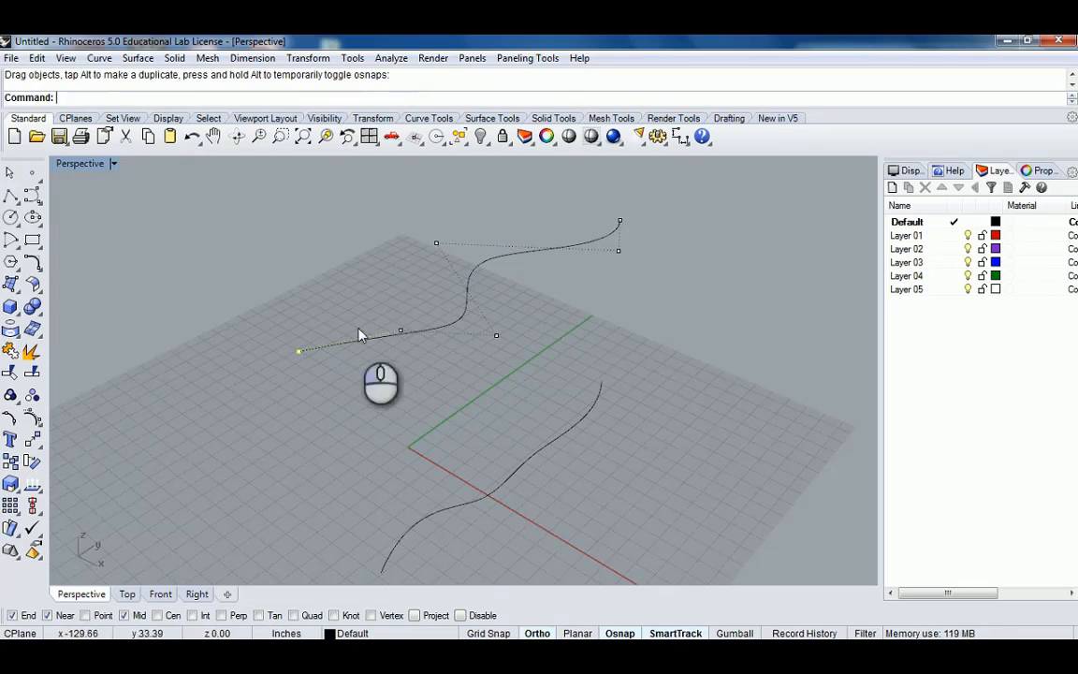
click(619, 222)
drag(620, 221, 660, 229)
right_drag(661, 311, 562, 380)
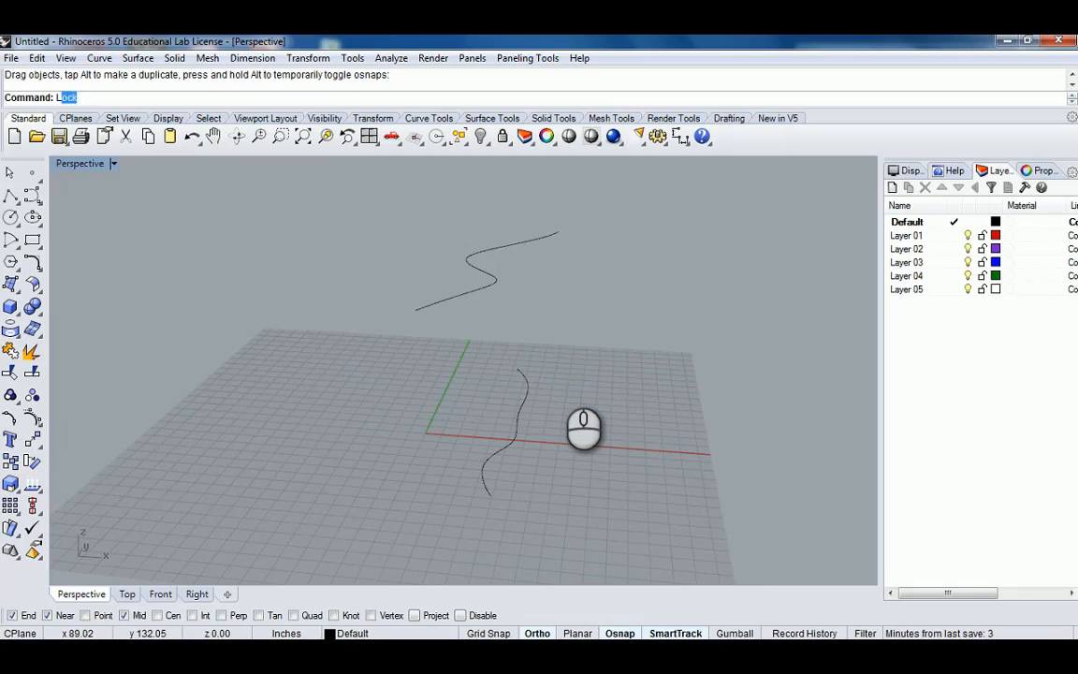
key(Return)
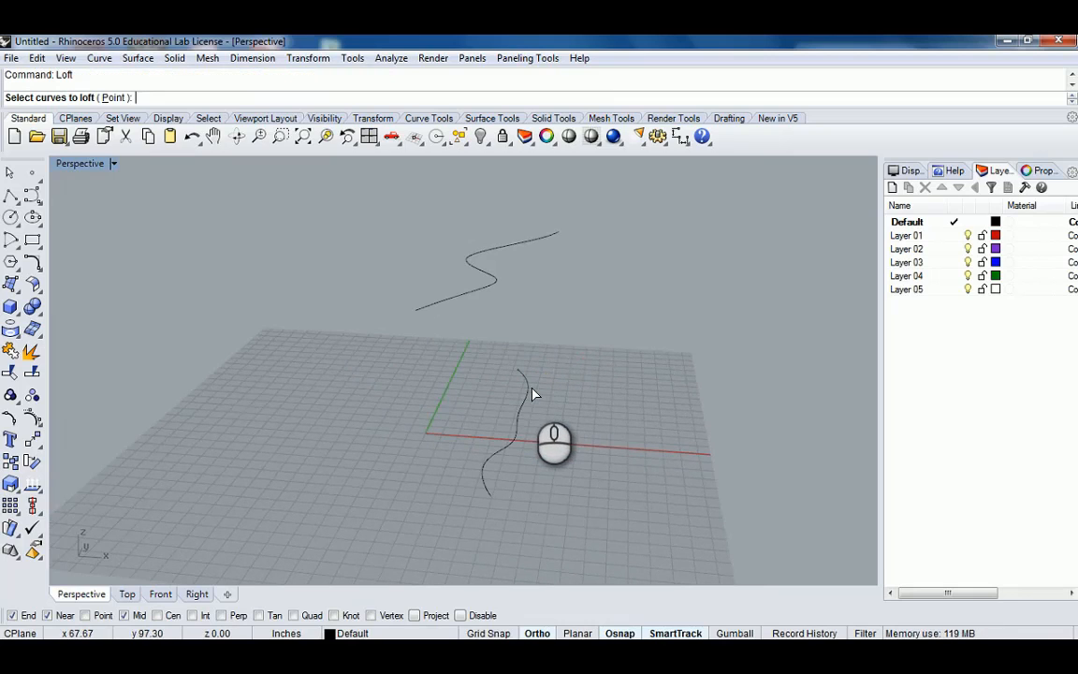
click(527, 385)
right_drag(638, 321, 593, 329)
click(469, 284)
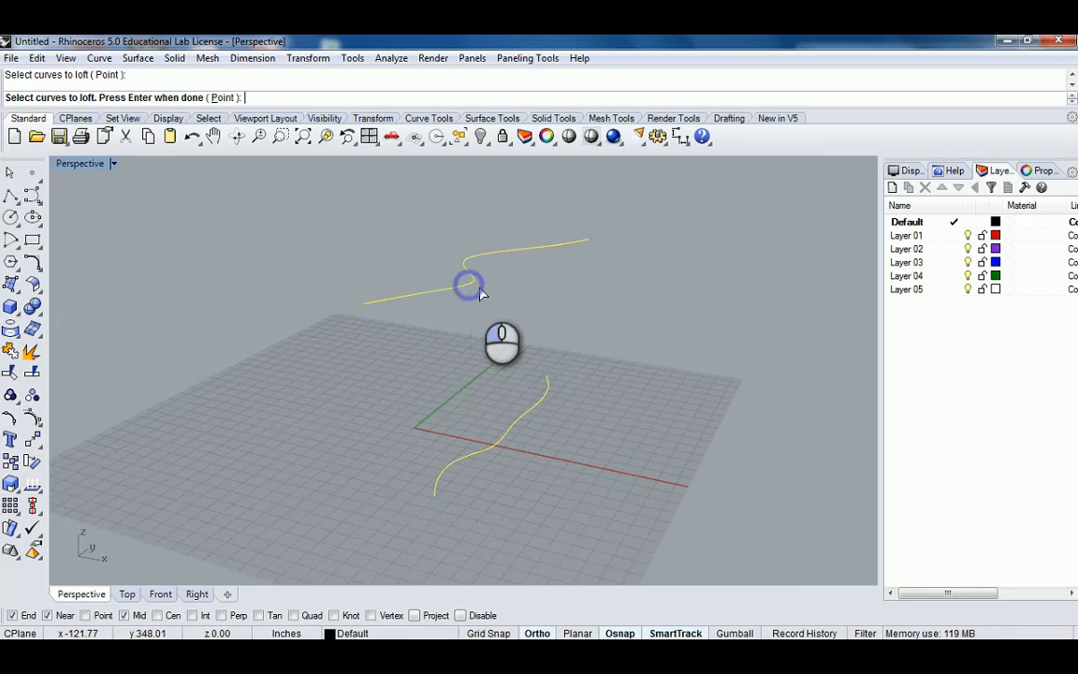
right_click(670, 338)
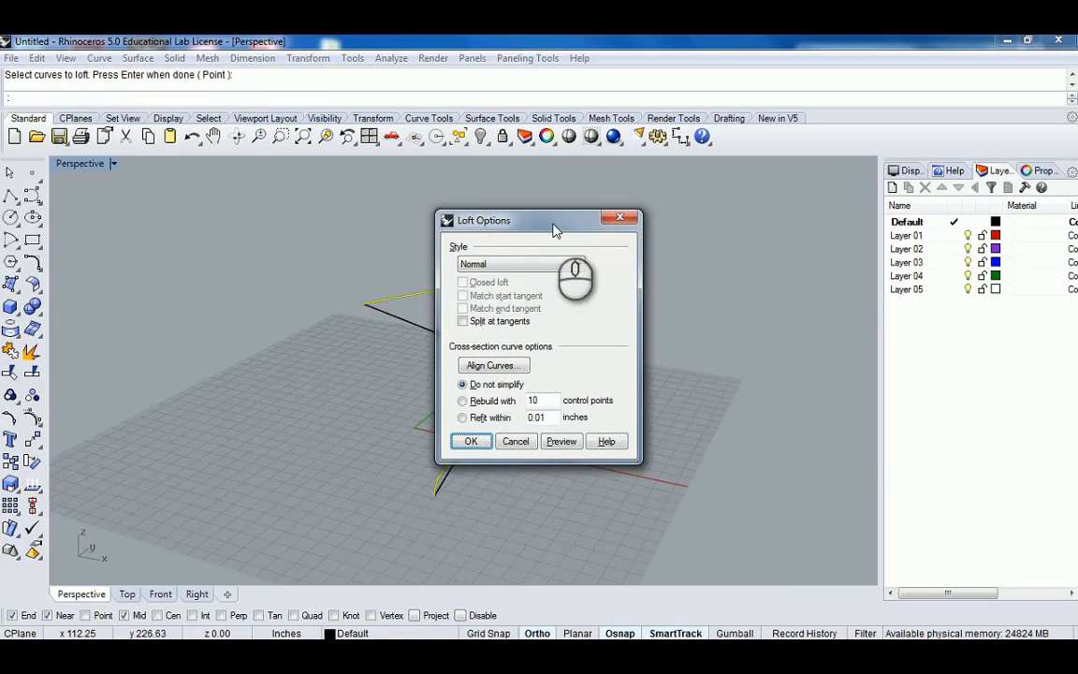
drag(552, 222, 821, 225)
right_drag(548, 271, 464, 374)
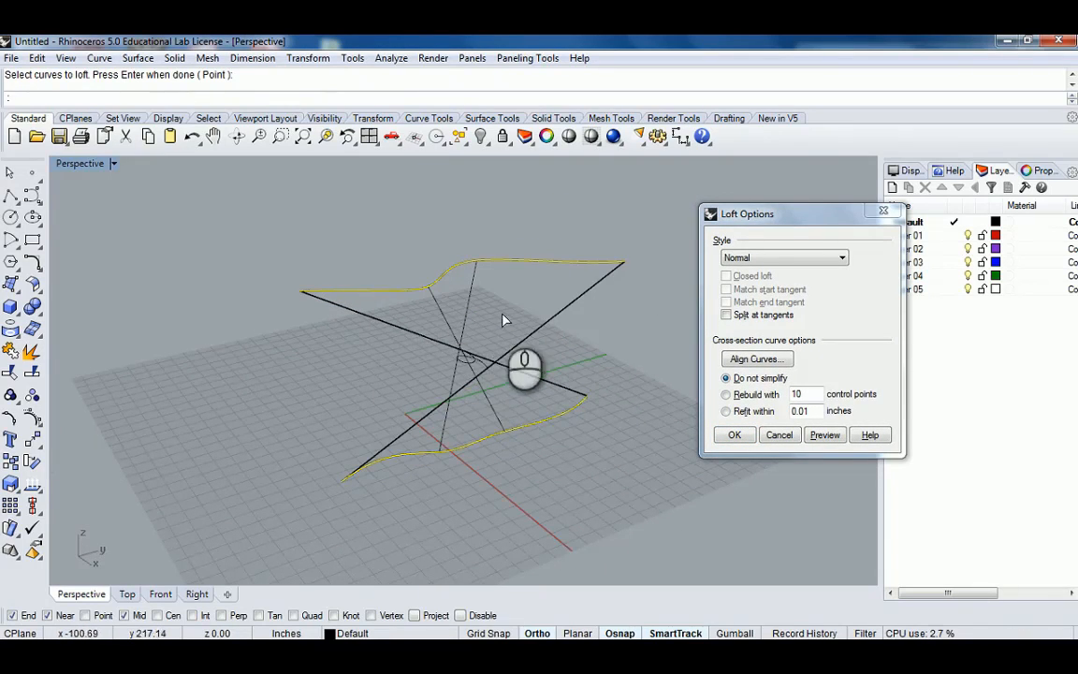
click(780, 435)
Switch the Perspective viewport to the Shaded display mode.
click(82, 164)
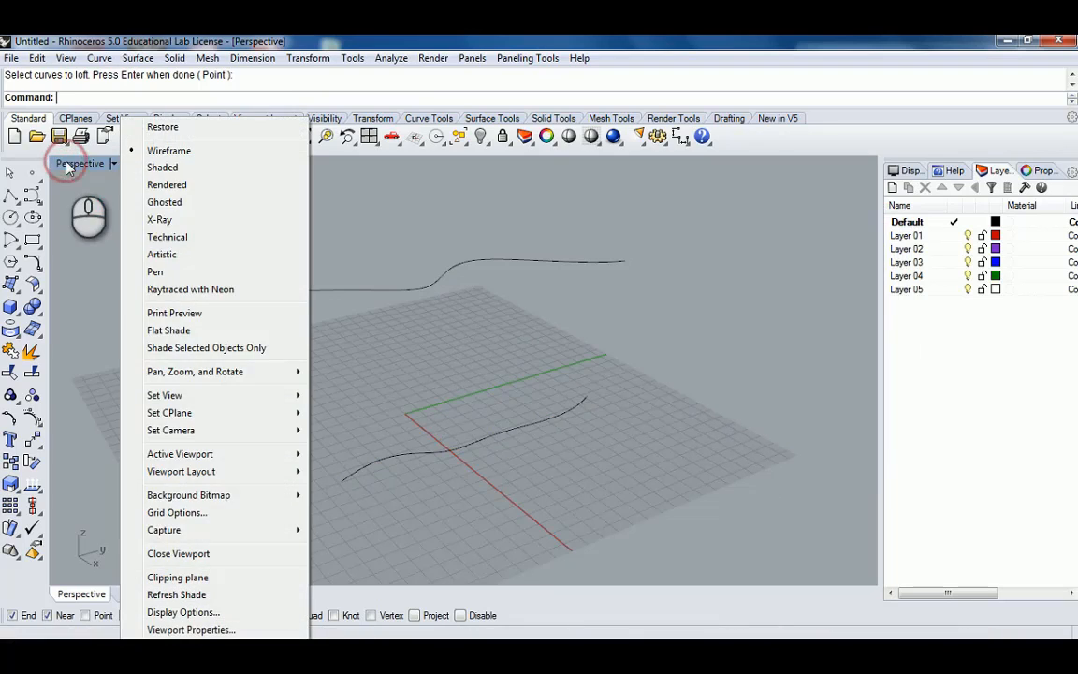
click(170, 173)
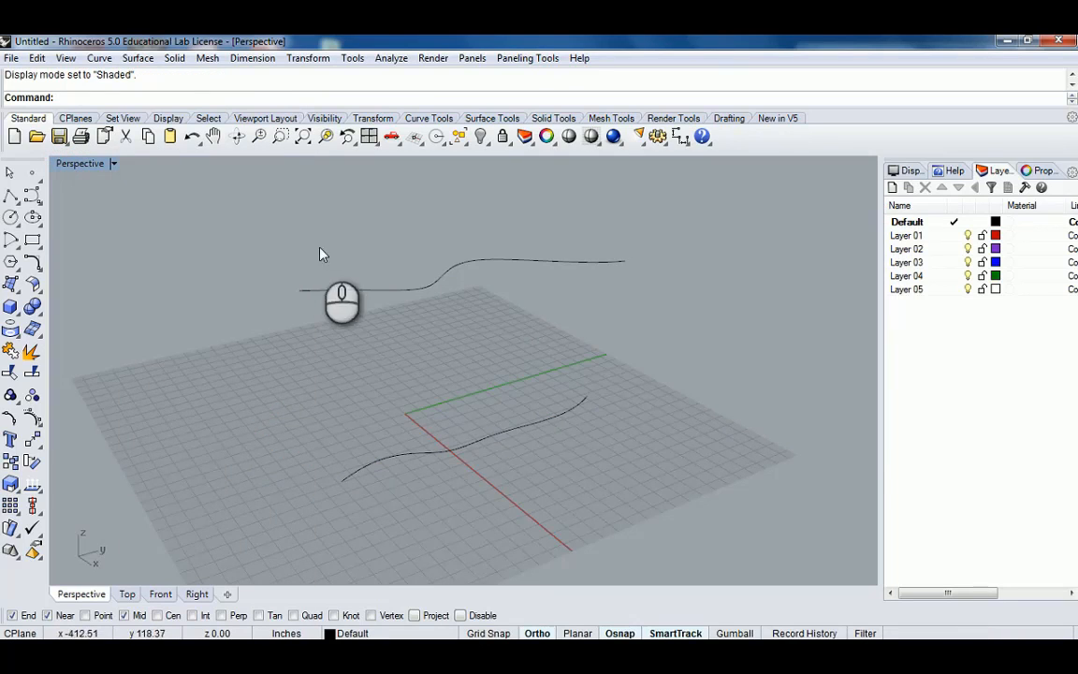
right_drag(320, 253, 519, 377)
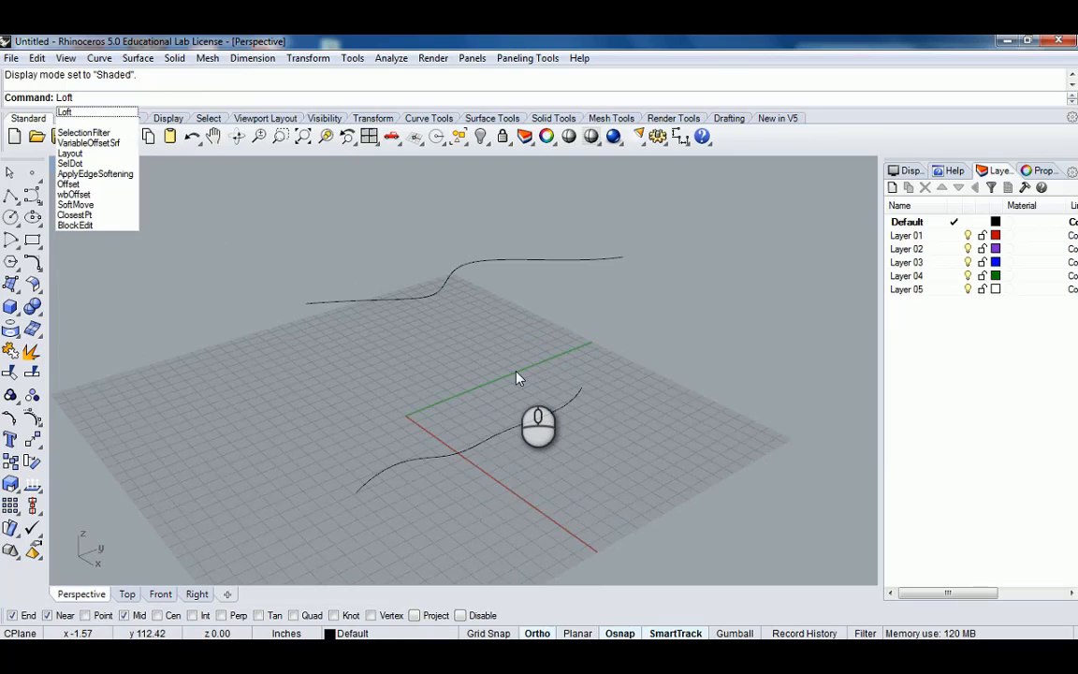
Start a loft between the lower S-curve and the reshaped upper curve and open the loft options.
click(512, 424)
click(427, 304)
right_click(482, 317)
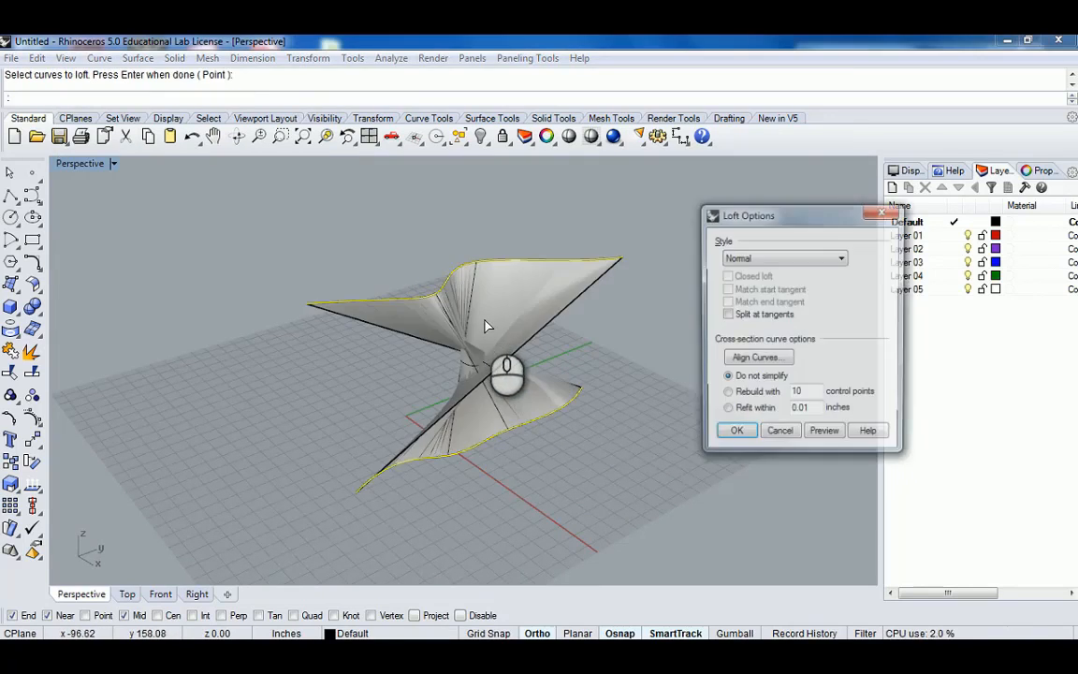
right_drag(474, 319, 500, 343)
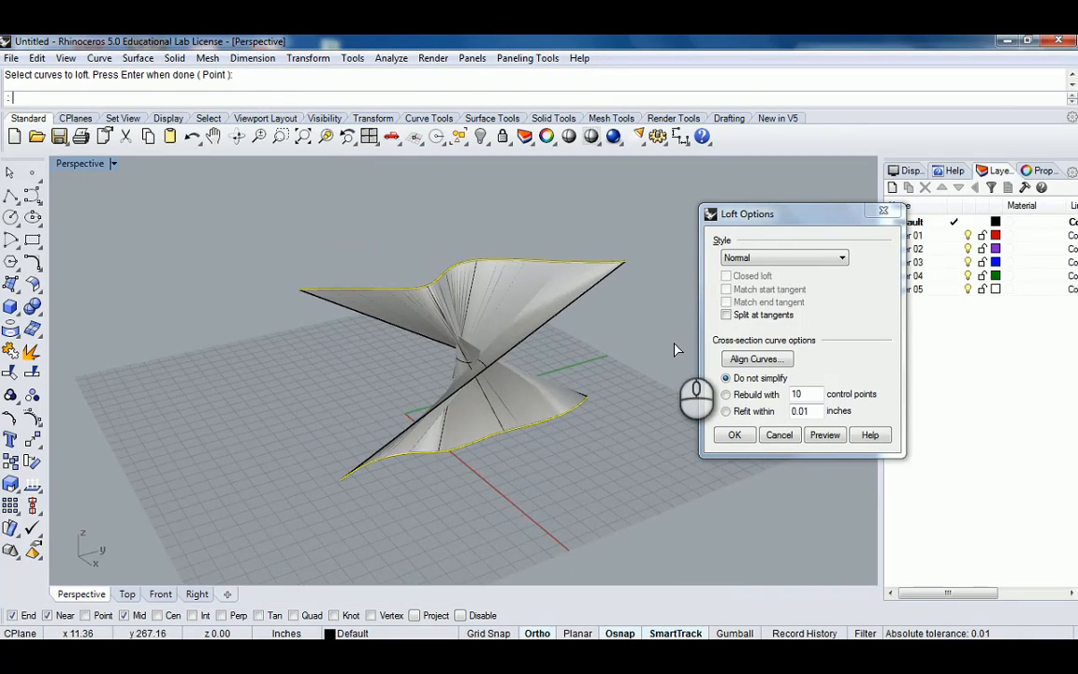
right_drag(678, 349, 671, 374)
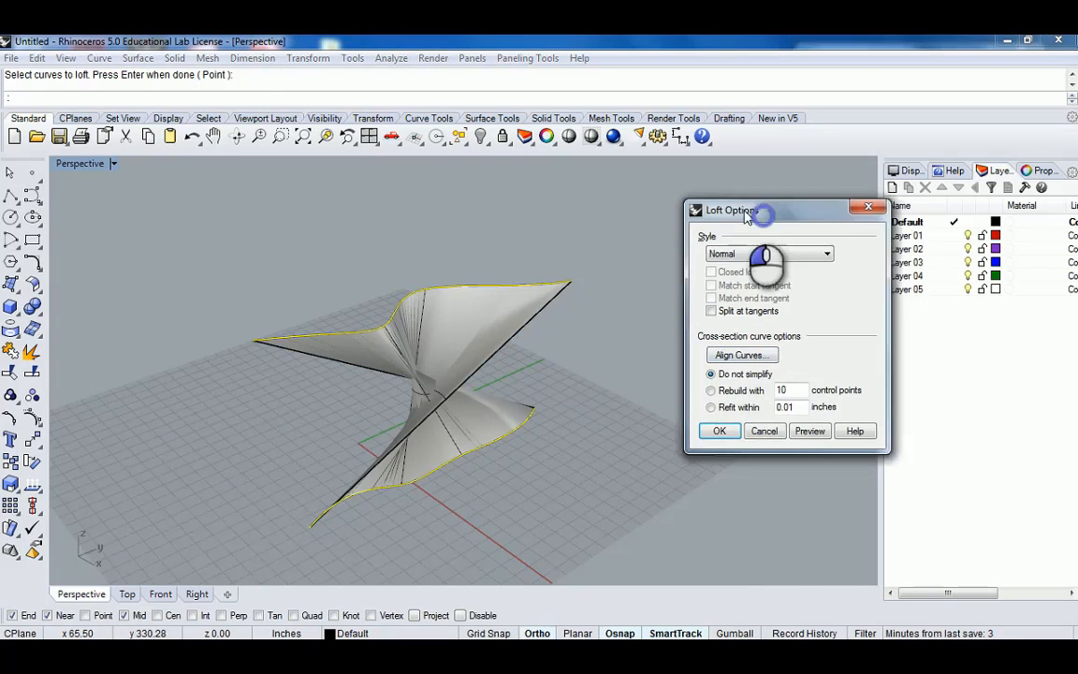
drag(759, 211, 734, 203)
right_drag(584, 368, 549, 379)
right_drag(613, 356, 307, 311)
Align the loft curves by reversing the upper curve's direction at its left end to remove the twist.
click(730, 352)
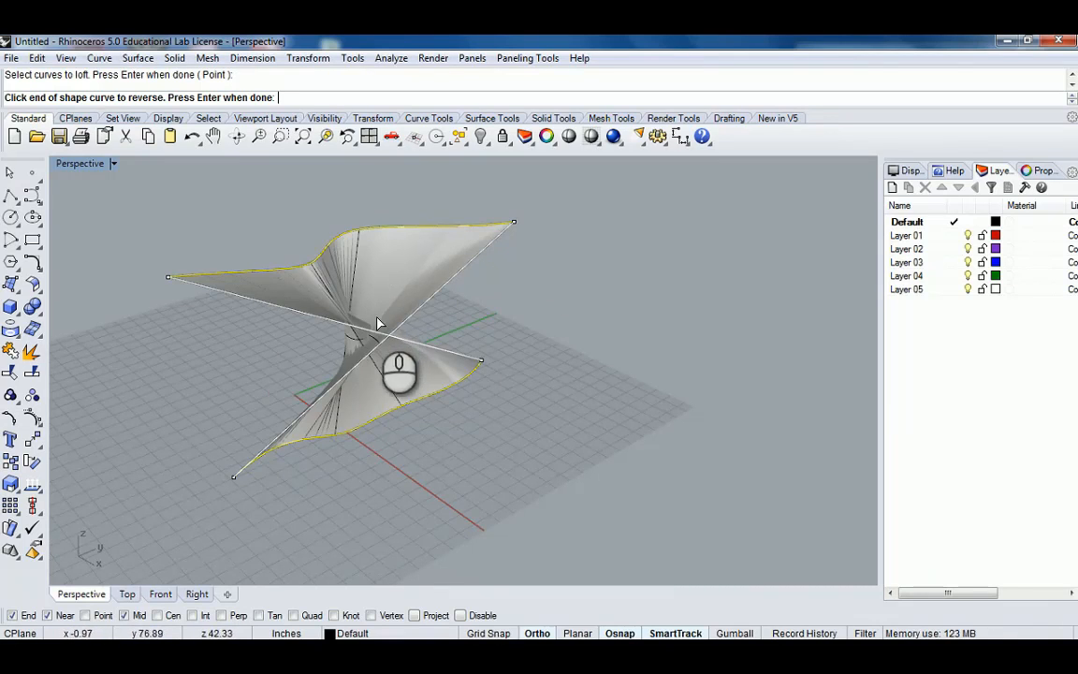
right_drag(378, 320, 348, 325)
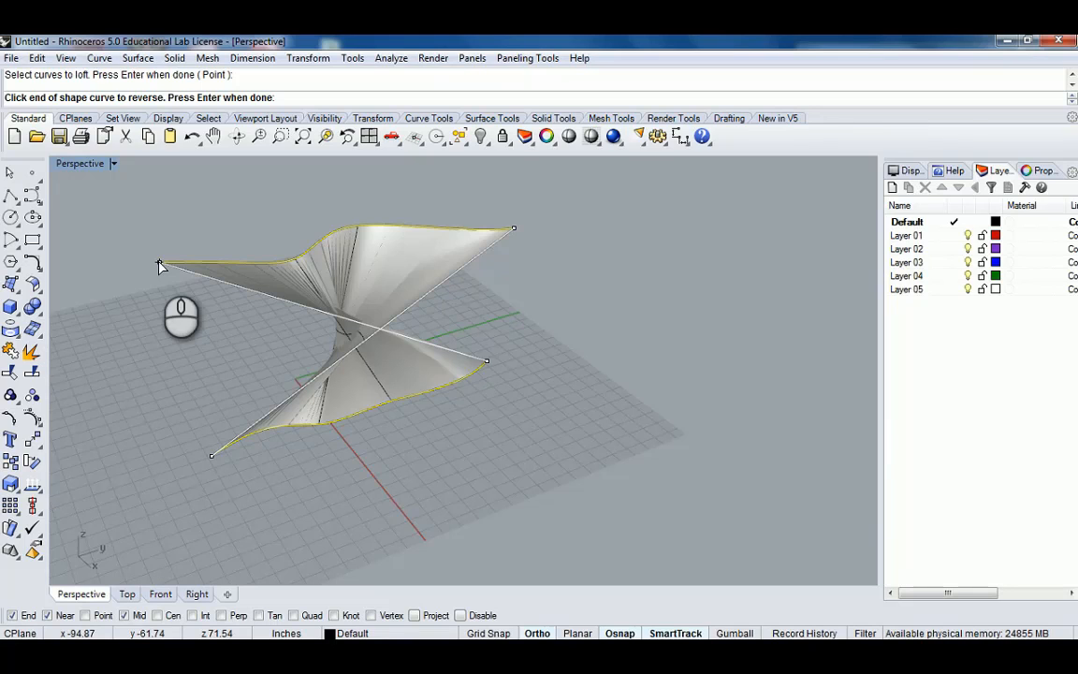
click(159, 266)
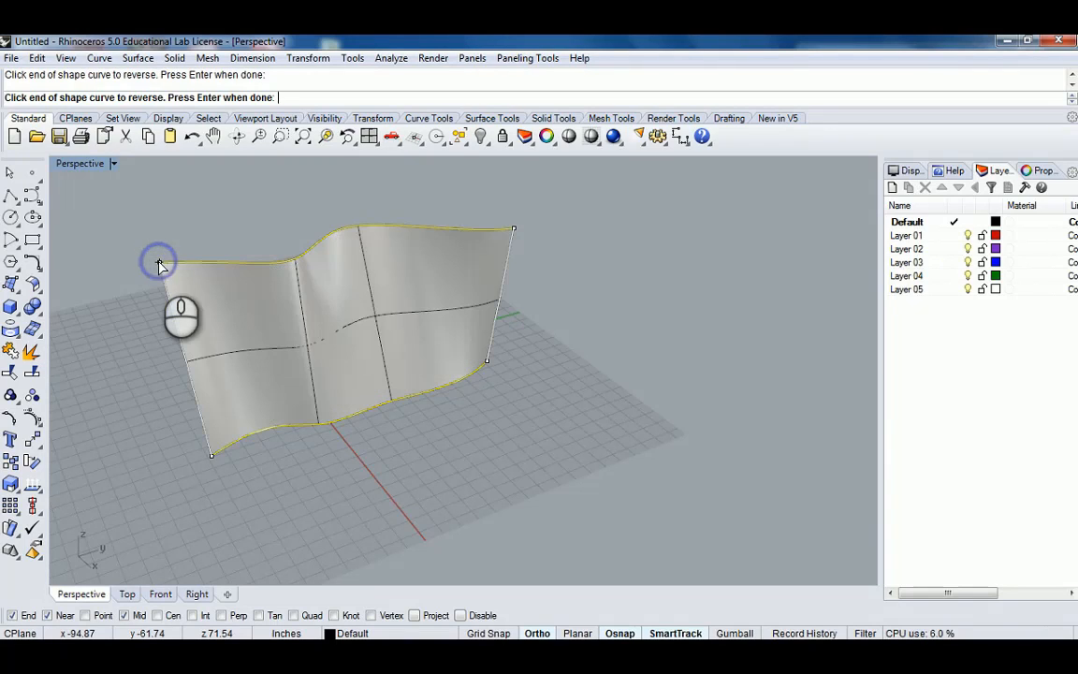
click(159, 266)
click(159, 266)
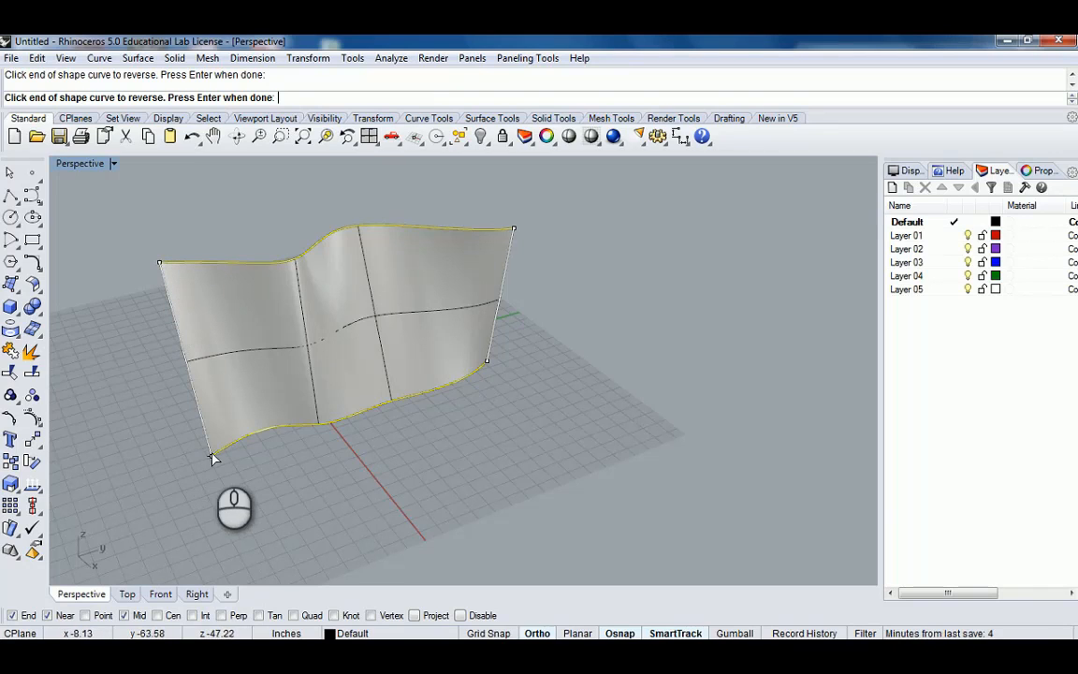
mouse_move(402, 362)
right_down()
mouse_move(534, 312)
mouse_move(640, 306)
mouse_move(334, 315)
mouse_move(365, 329)
mouse_move(542, 307)
mouse_move(434, 315)
mouse_move(396, 353)
right_up()
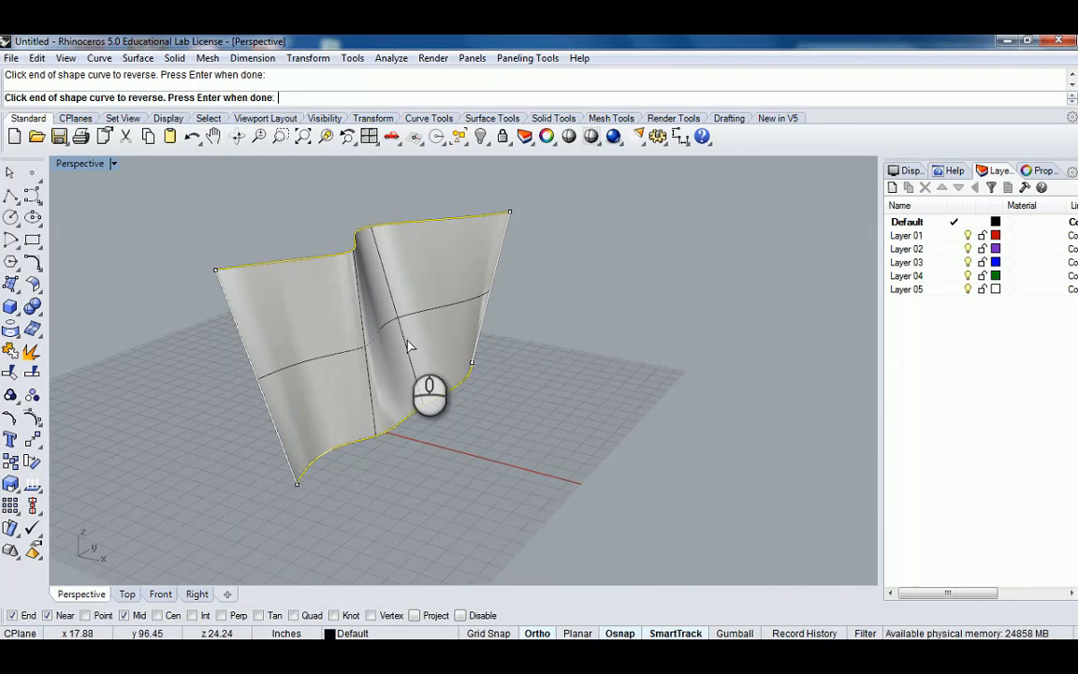
right_click(234, 253)
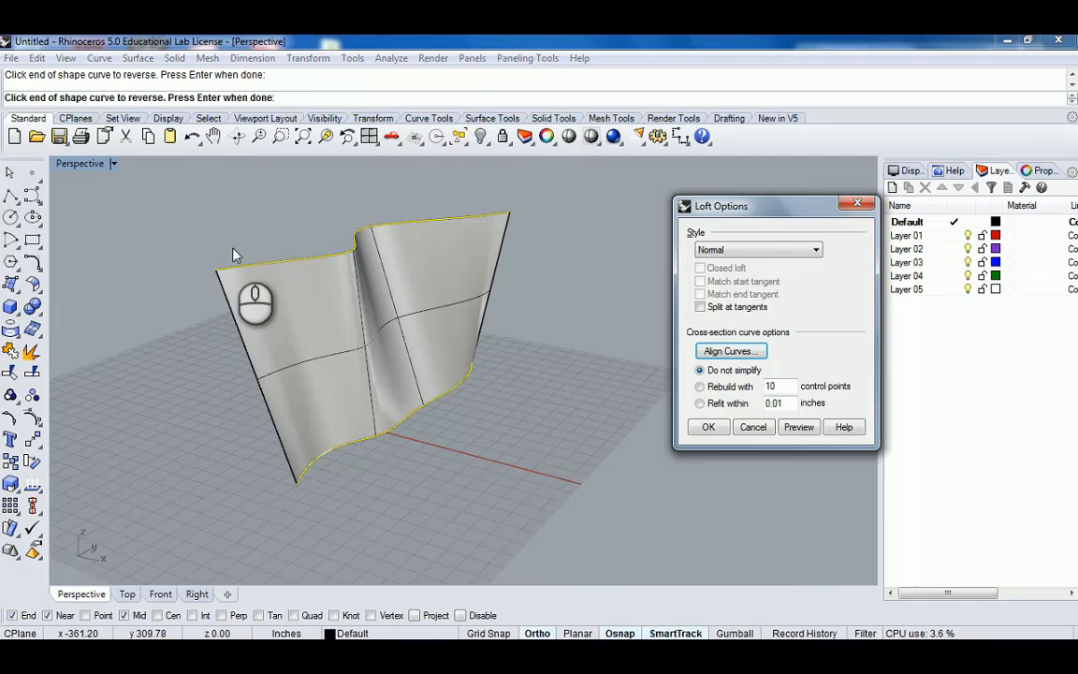
Preview the loft with the Loose style.
right_drag(500, 222, 435, 267)
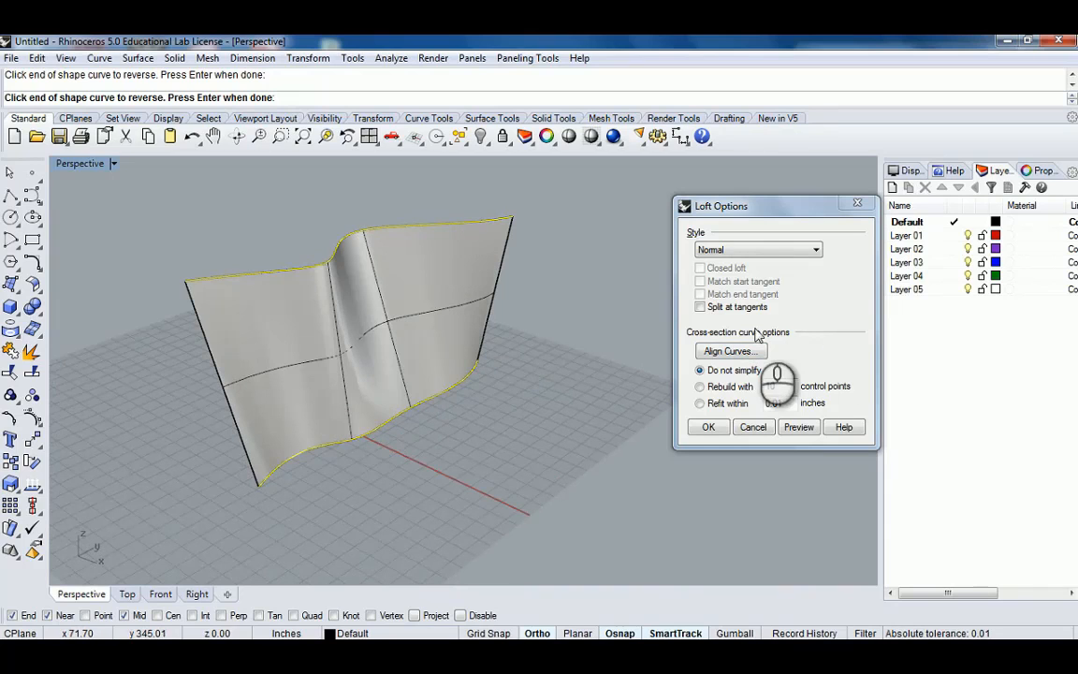
drag(796, 206, 722, 200)
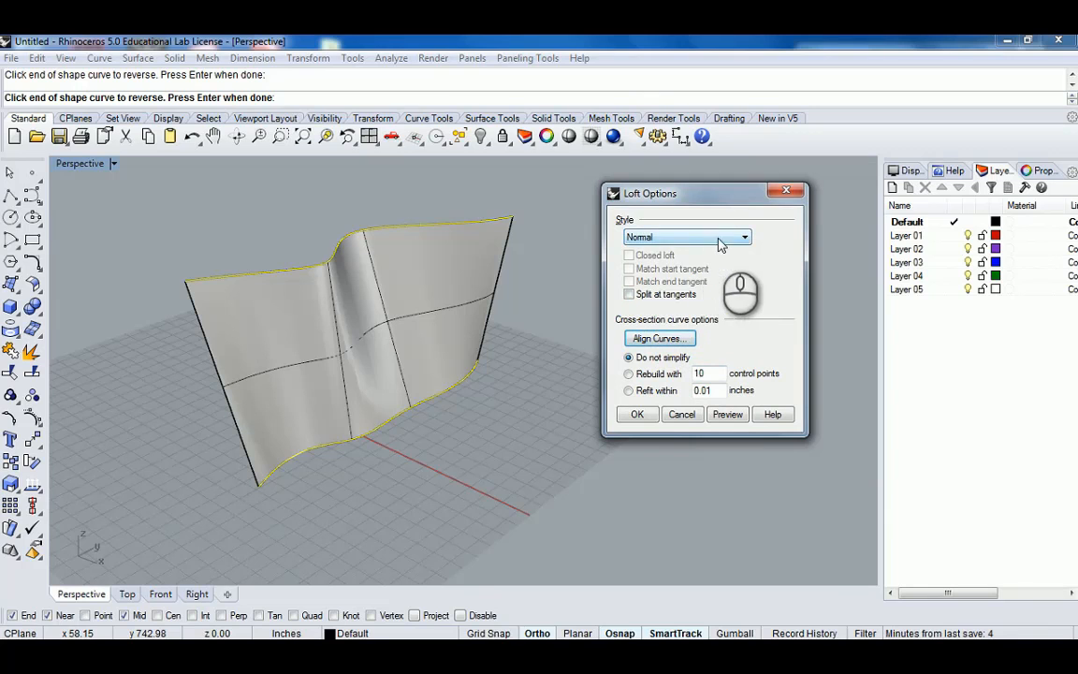
right_drag(372, 337, 409, 320)
click(720, 239)
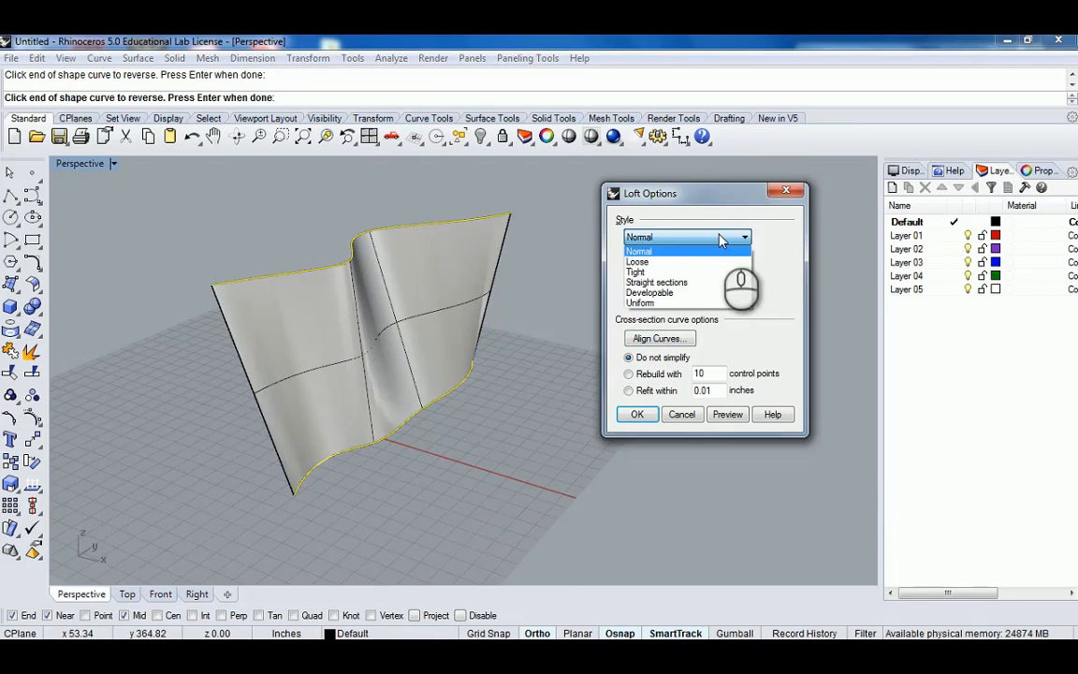
click(686, 261)
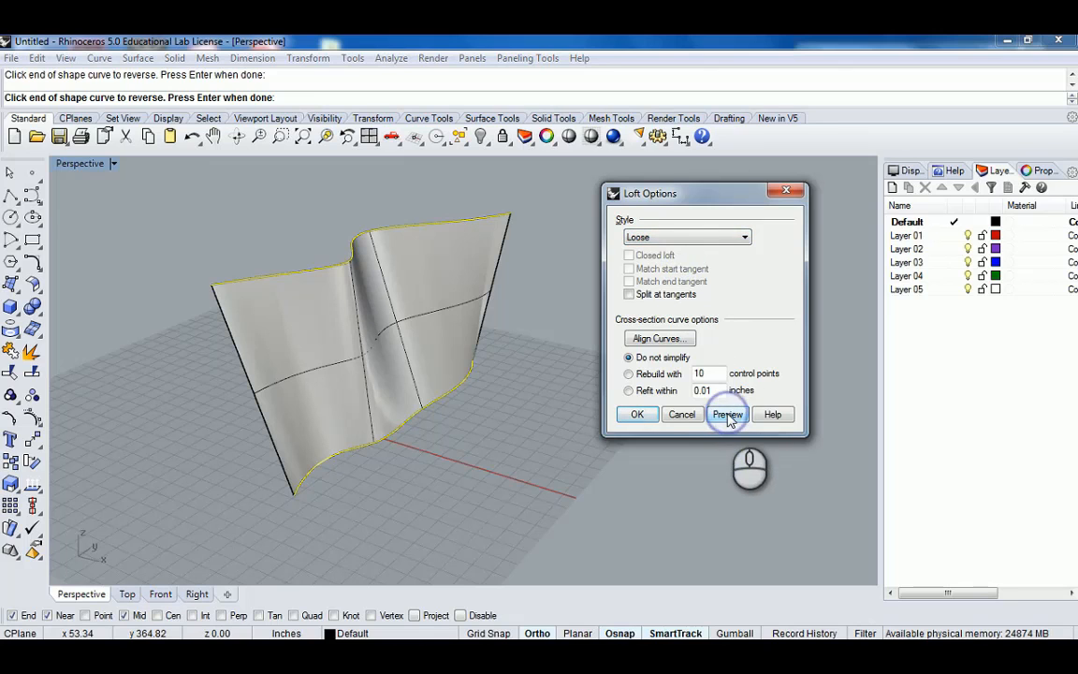
right_drag(450, 303, 185, 241)
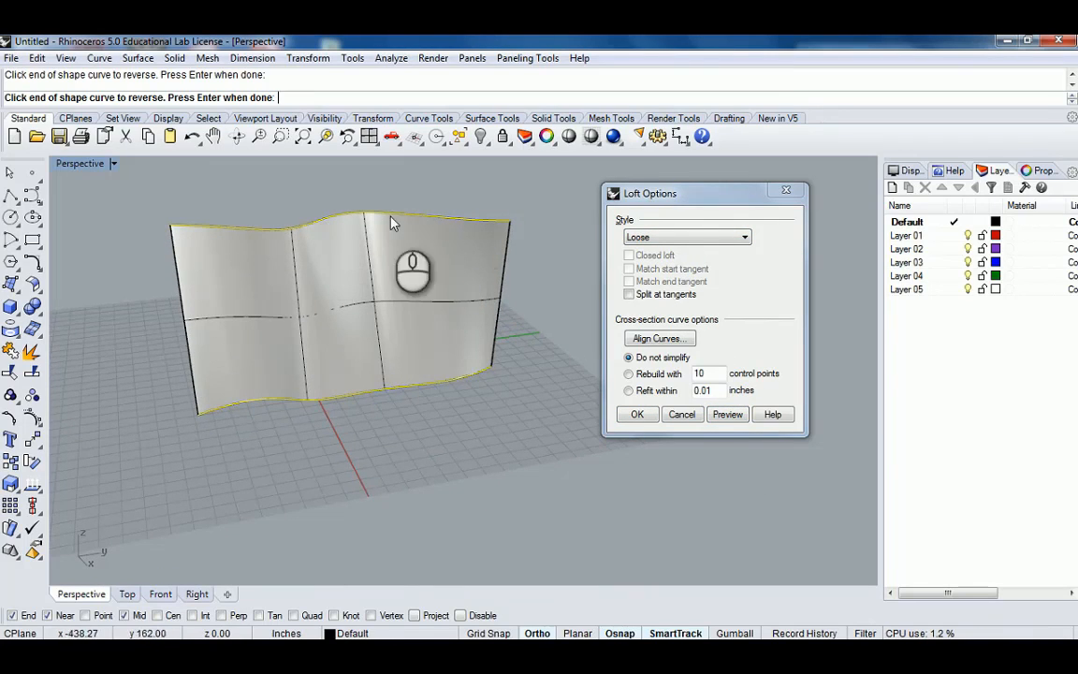
right_drag(339, 308, 457, 416)
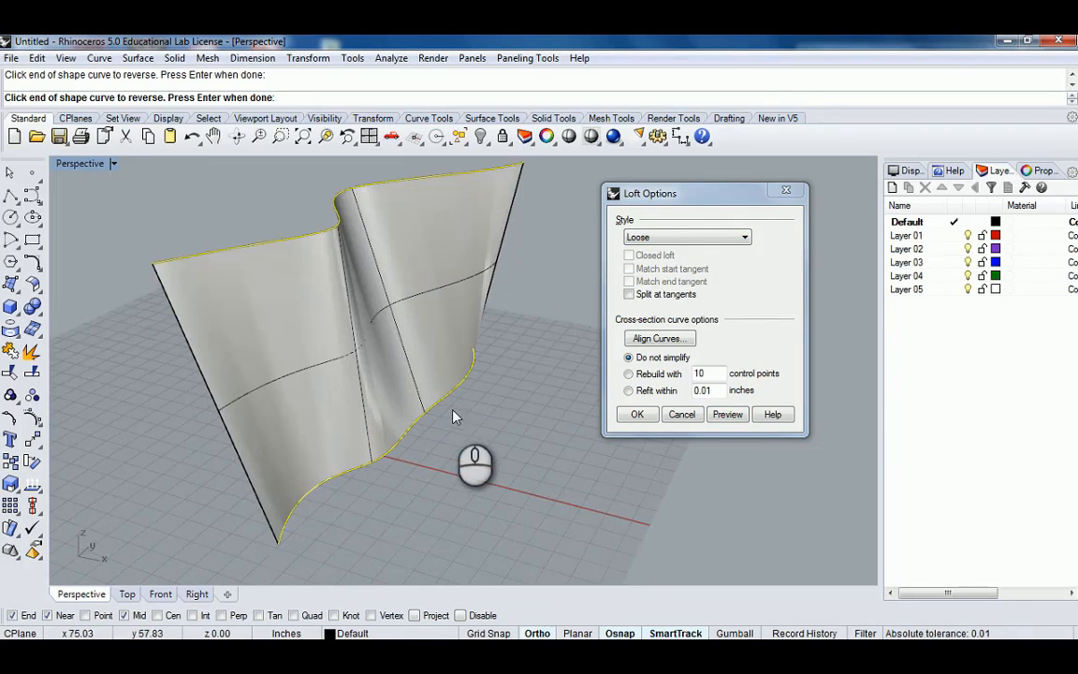
Preview the loft with the Tight style.
click(718, 239)
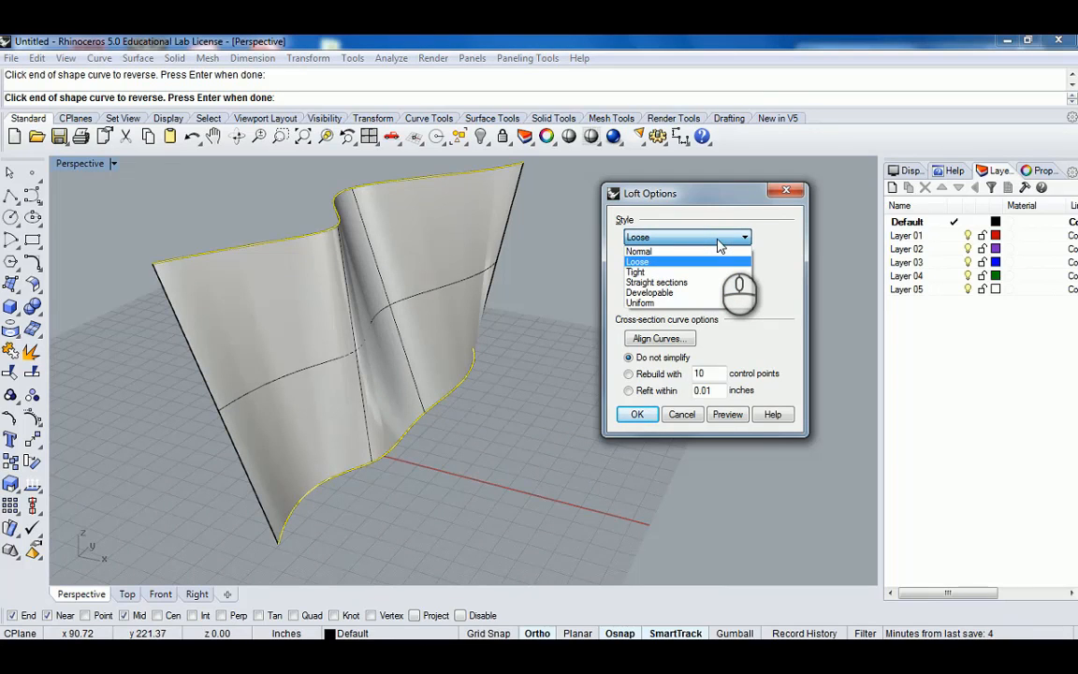
click(692, 272)
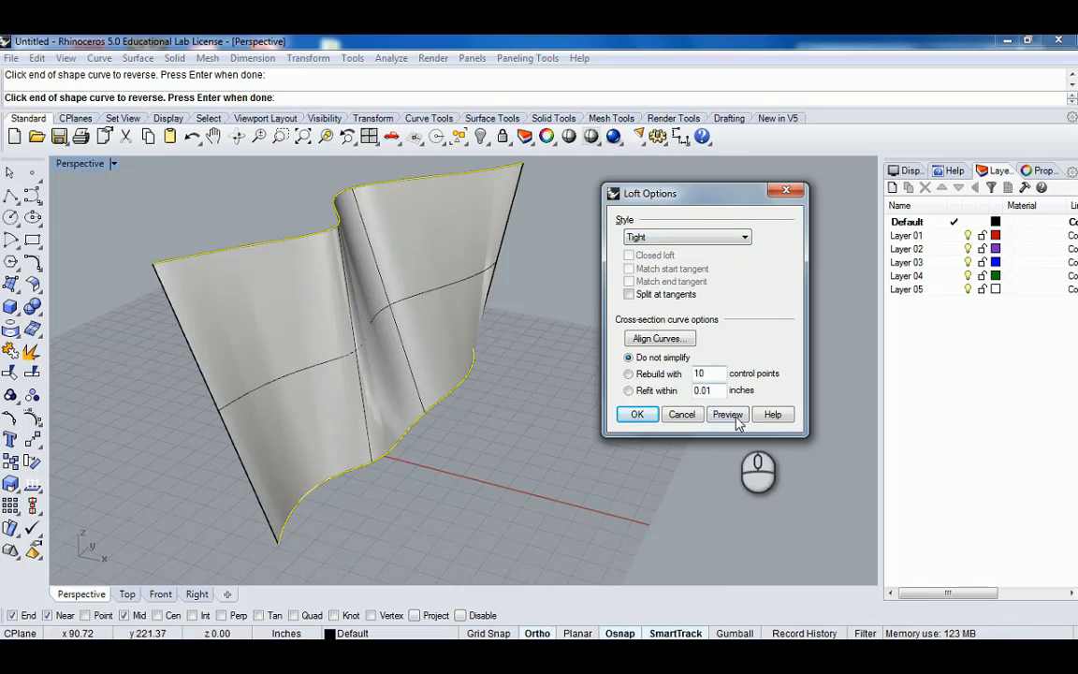
right_drag(435, 260, 356, 424)
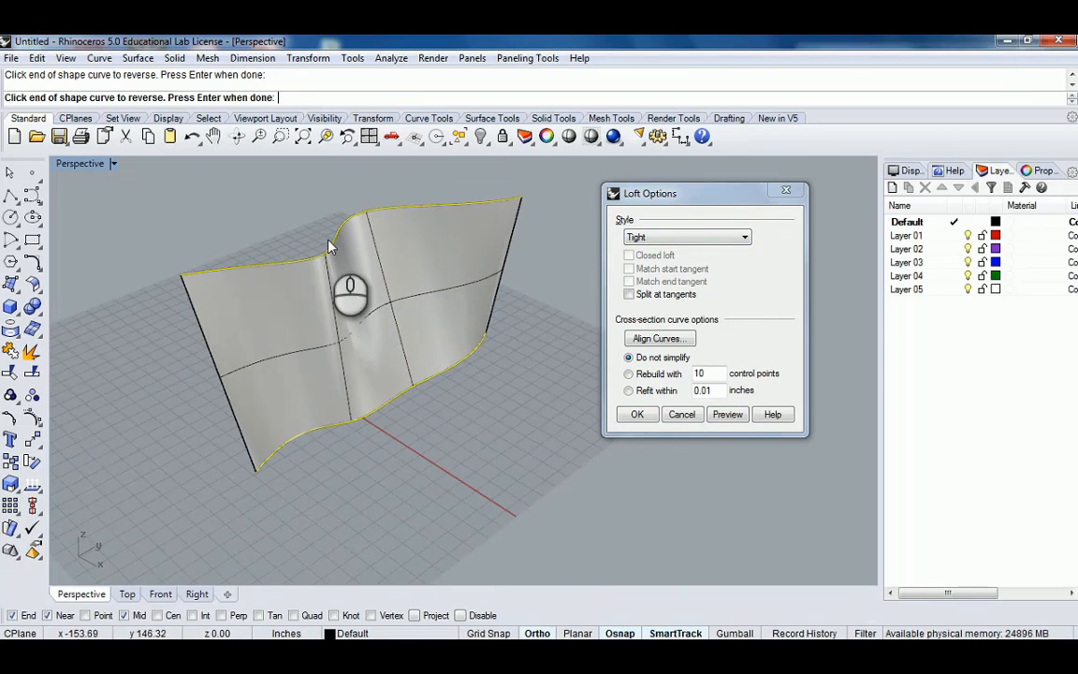
mouse_move(329, 245)
right_down()
mouse_move(337, 439)
mouse_move(328, 256)
right_up()
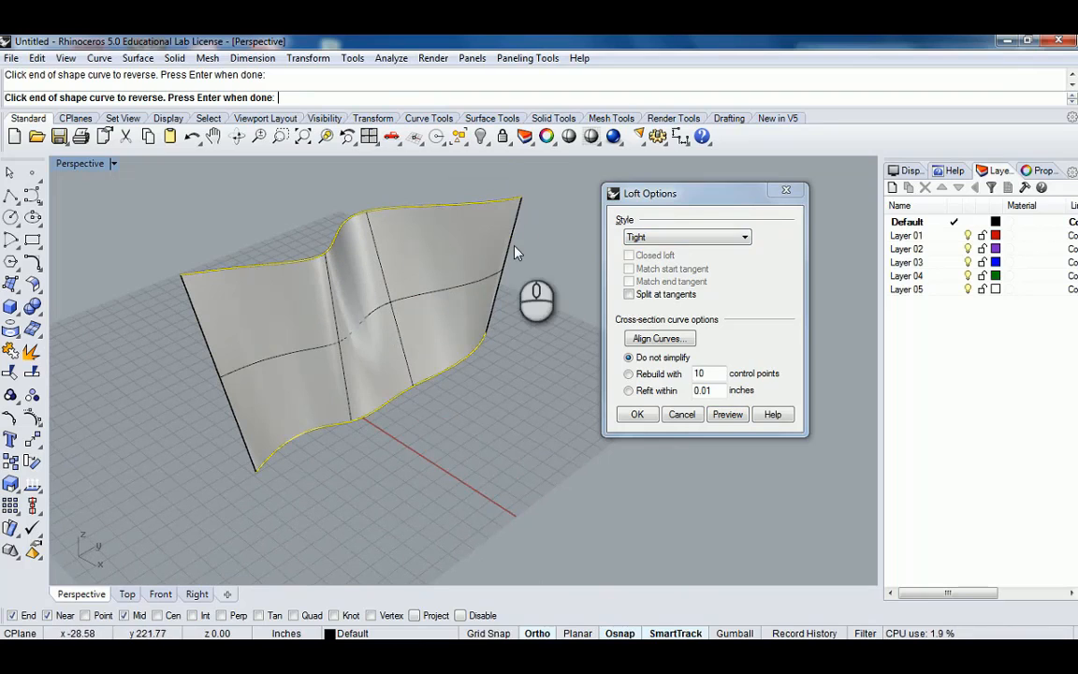
Preview the loft with the Straight sections style.
click(717, 239)
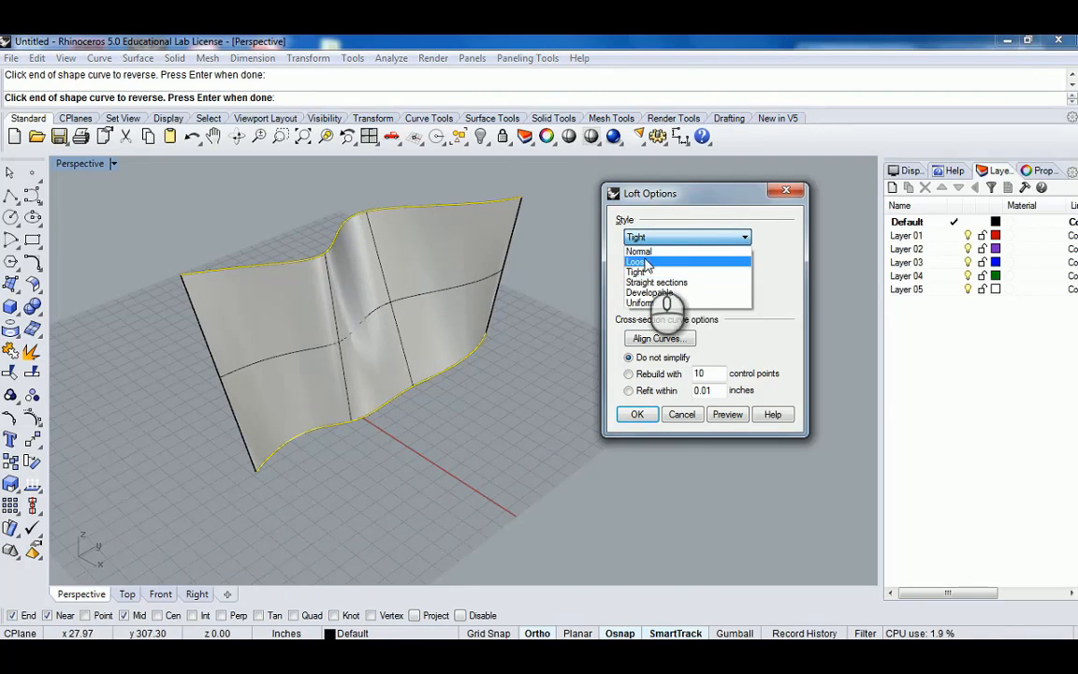
click(674, 283)
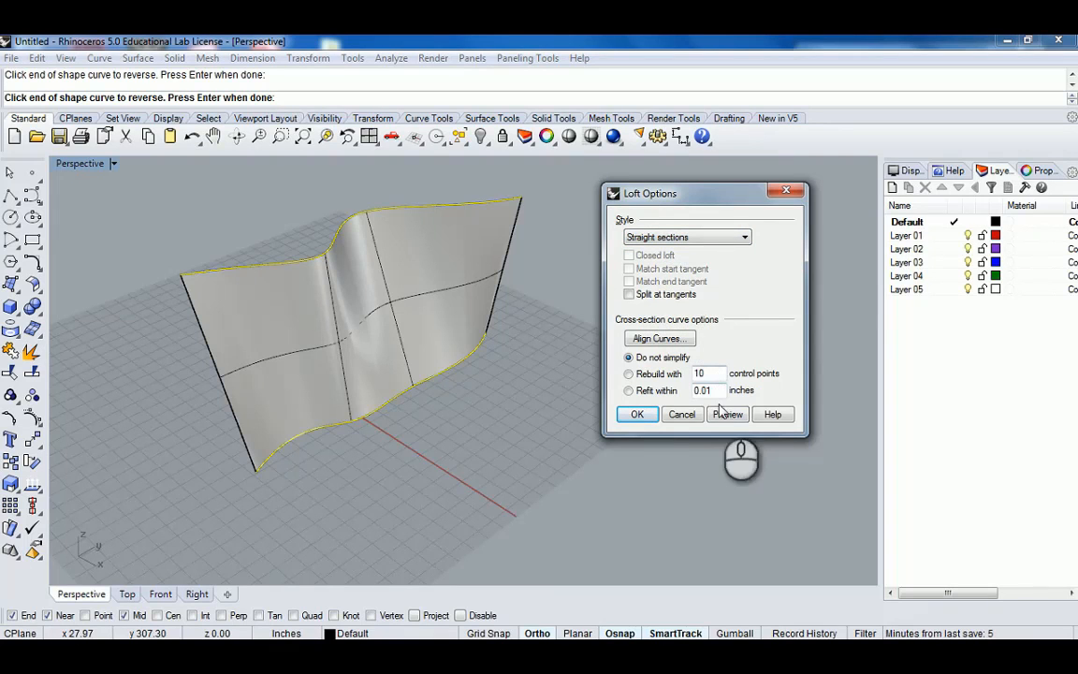
right_drag(508, 347, 452, 289)
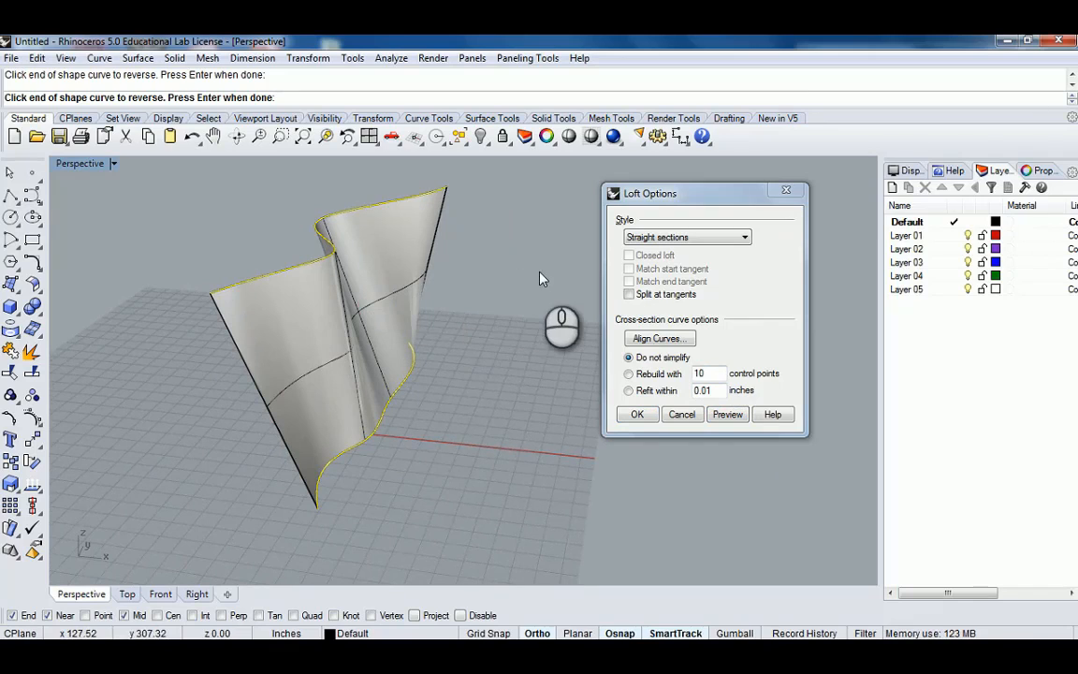
Set the loft style back to Normal and create the lofted surface.
click(714, 238)
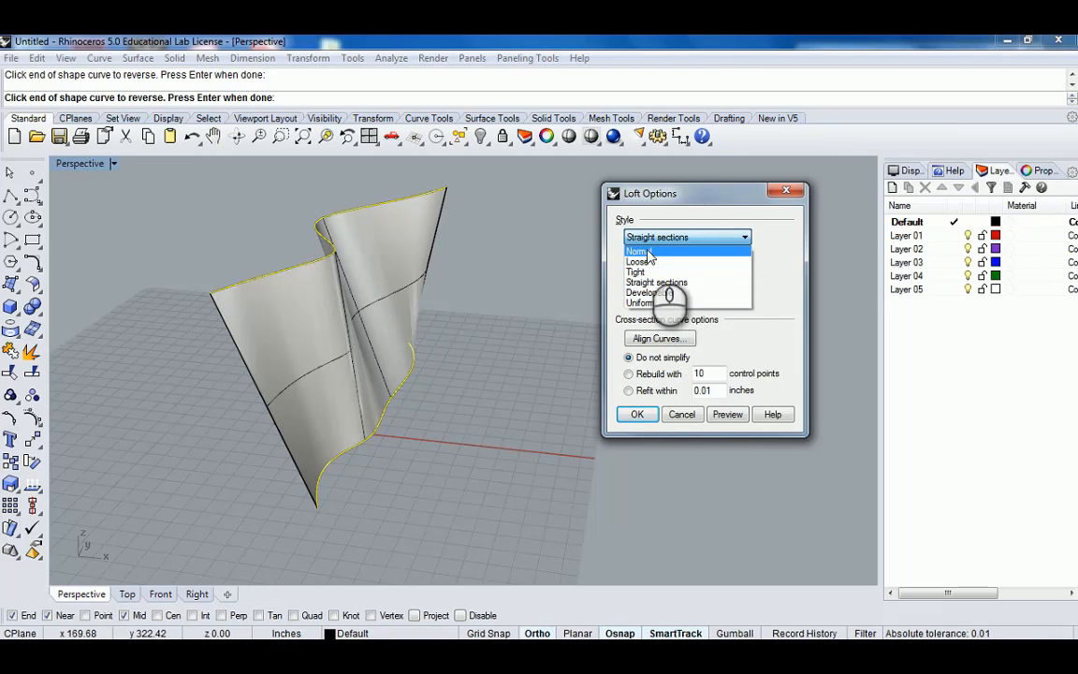
click(651, 253)
right_drag(510, 327, 488, 354)
click(630, 417)
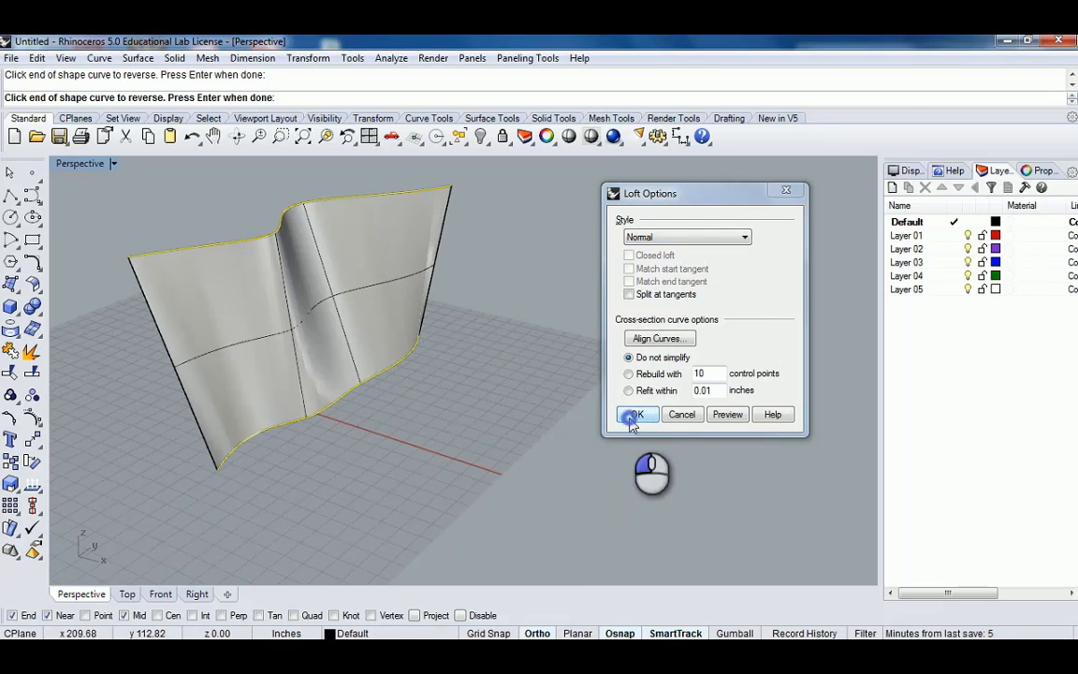
Move the lofted surface 50' away from the curves, picking its lower corner as the base point.
scroll(427, 288, down, 10)
shift+right_drag(424, 282, 559, 358)
right_drag(559, 358, 556, 334)
scroll(516, 375, up, 10)
click(517, 375)
scroll(516, 375, down, 10)
mouse_move(555, 334)
right_down()
mouse_move(556, 358)
mouse_move(536, 304)
mouse_move(560, 351)
right_up()
scroll(536, 304, up, 2)
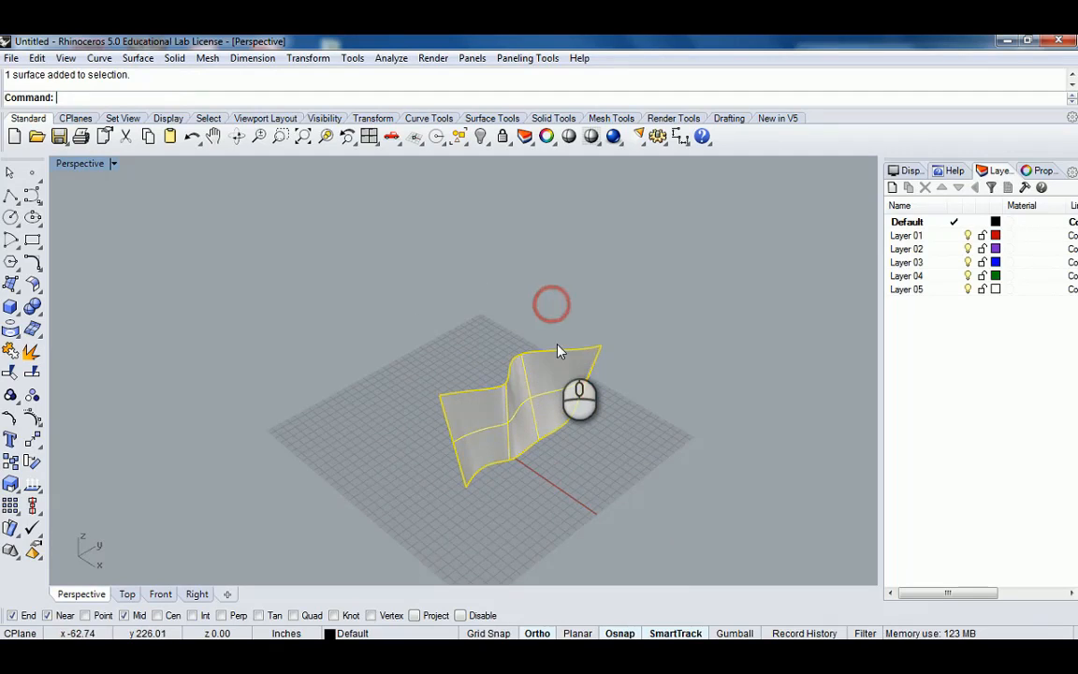
text(C)
key(BackSpace)
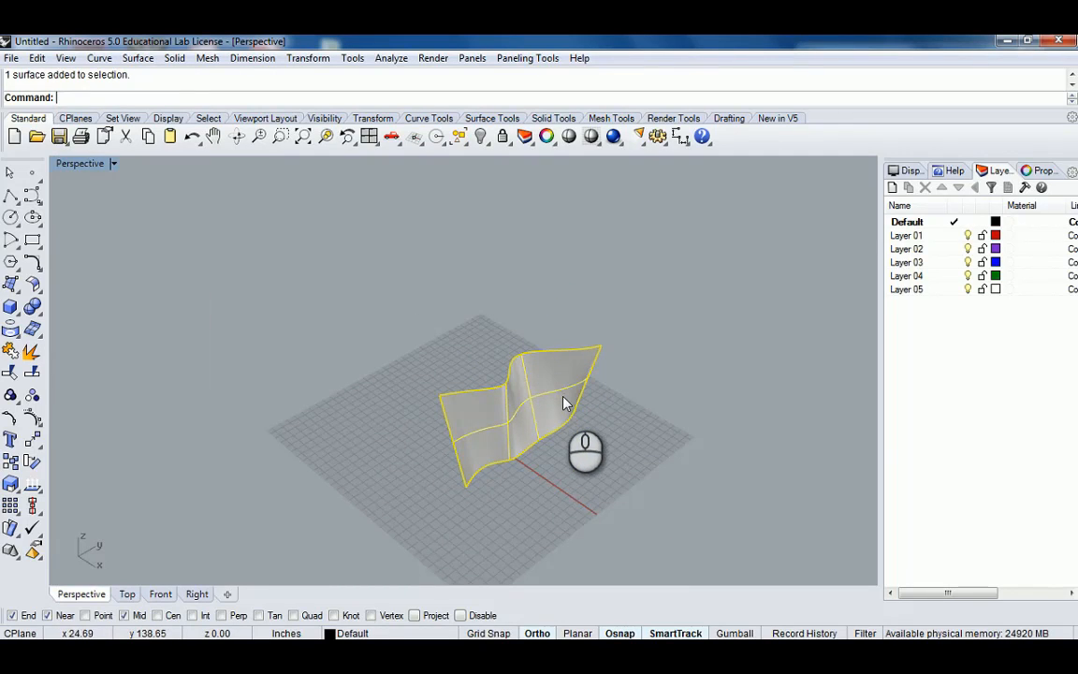
text(m)
key(Return)
click(464, 483)
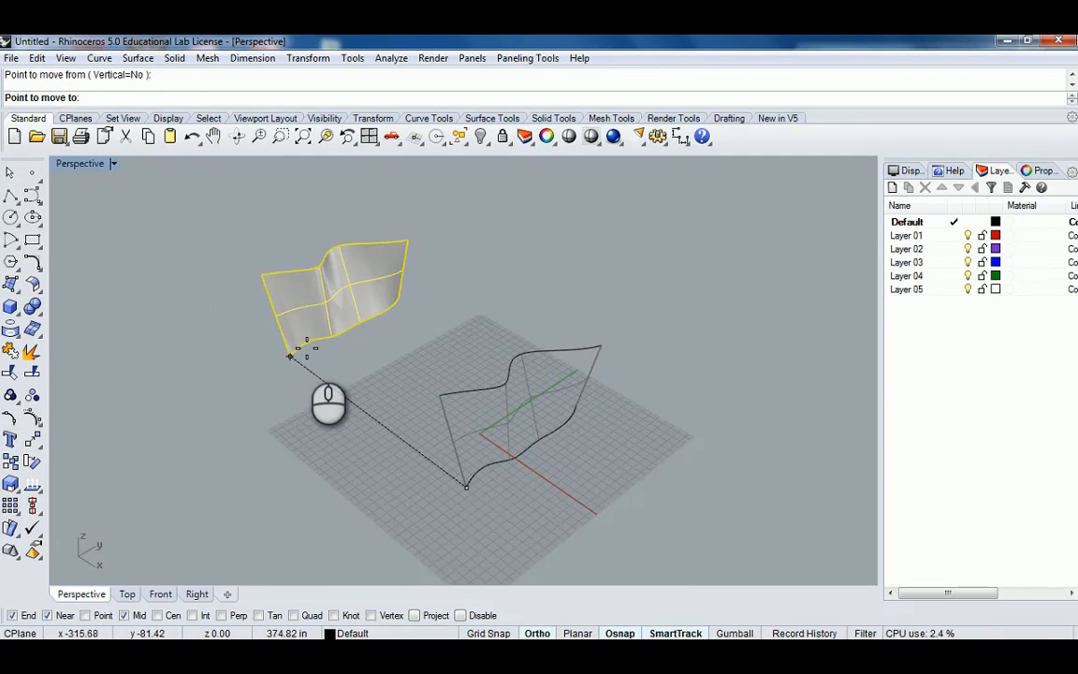
text(50')
key(Return)
click(308, 358)
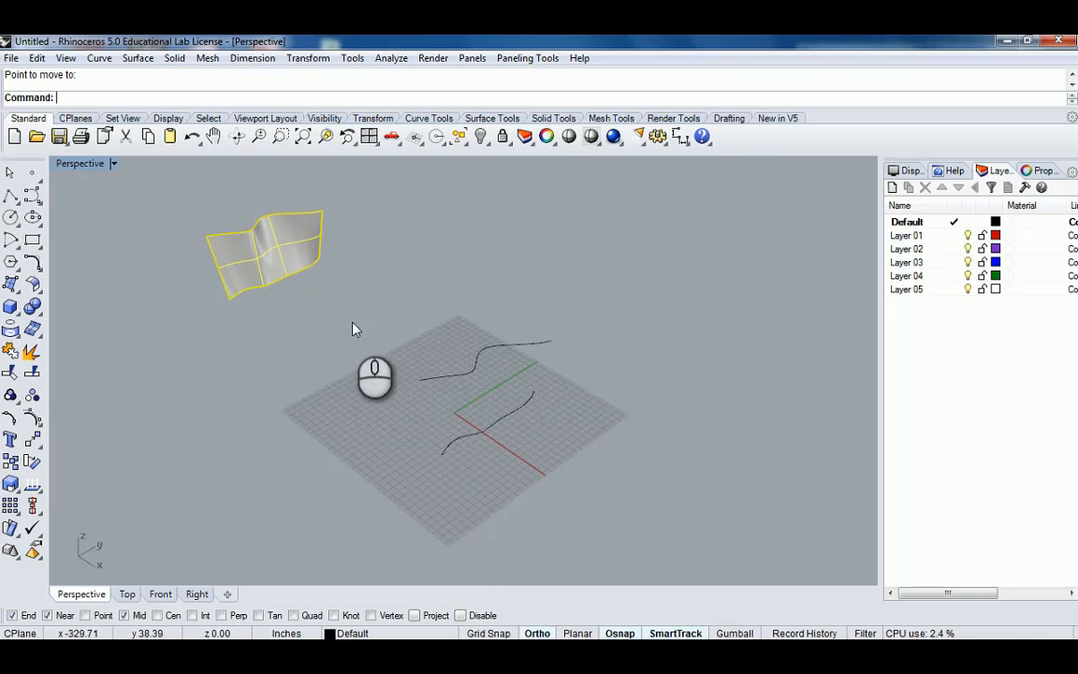
Select the lower S-curve and copy it 20' straight up, using the Vertical option and its end as the base point.
right_drag(354, 329, 442, 360)
click(438, 350)
right_drag(447, 318, 513, 338)
shift+click(430, 298)
right_drag(538, 293, 541, 431)
click(562, 430)
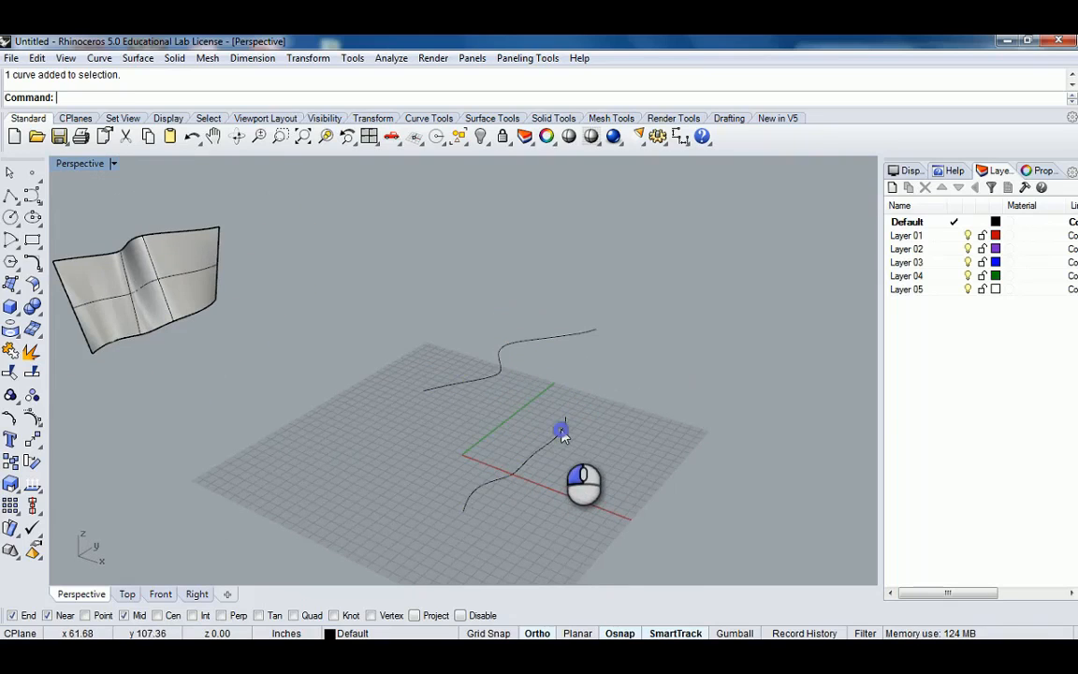
right_drag(633, 423, 611, 429)
right_drag(535, 404, 555, 418)
text(copy)
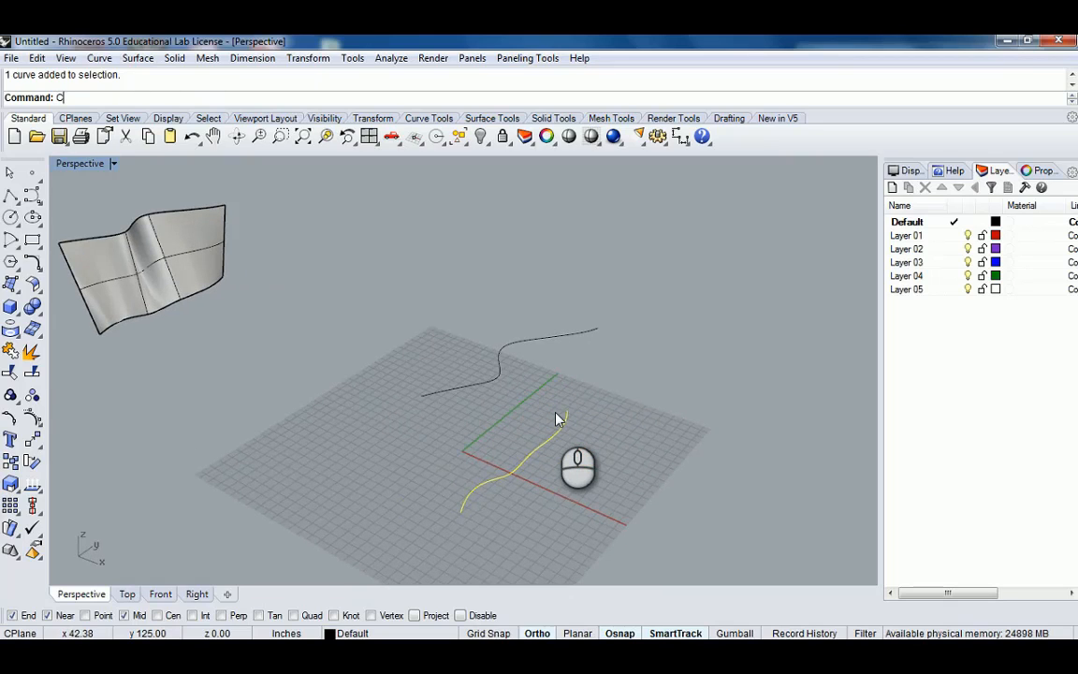
key(Return)
click(122, 98)
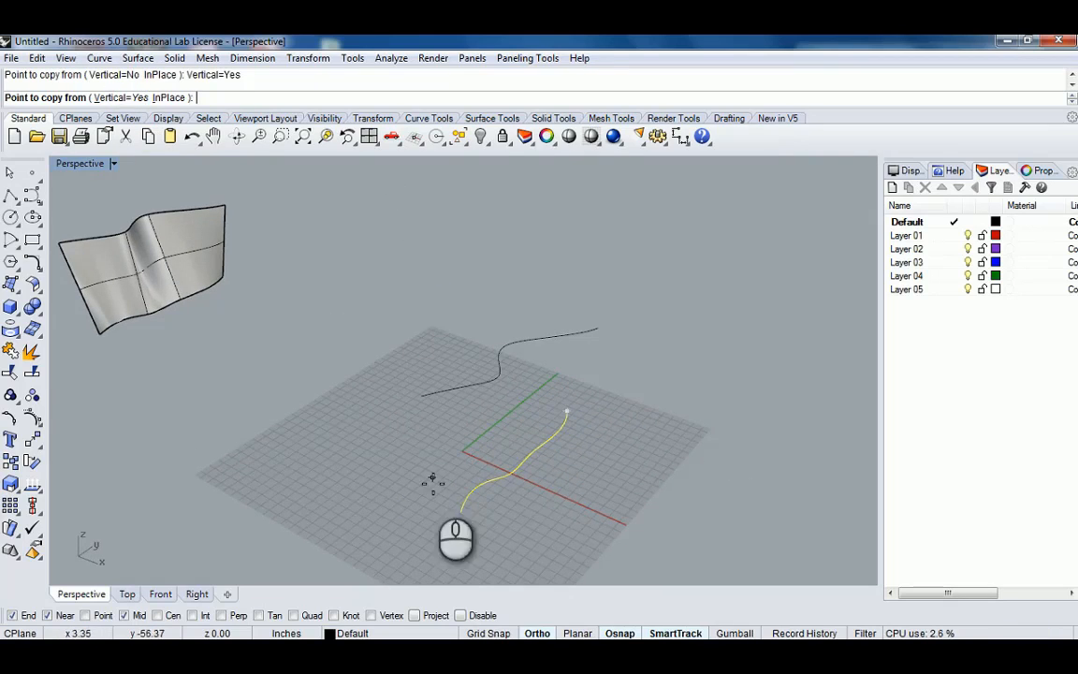
click(460, 511)
text(20)
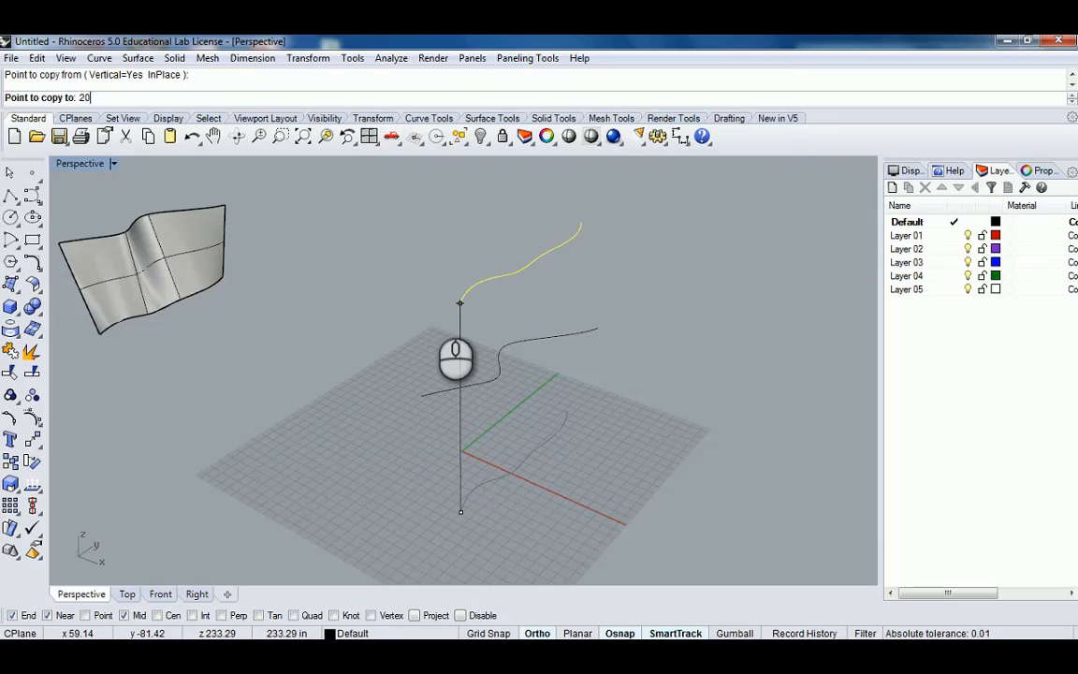
text(')
key(Return)
right_drag(532, 267, 566, 246)
key(Escape)
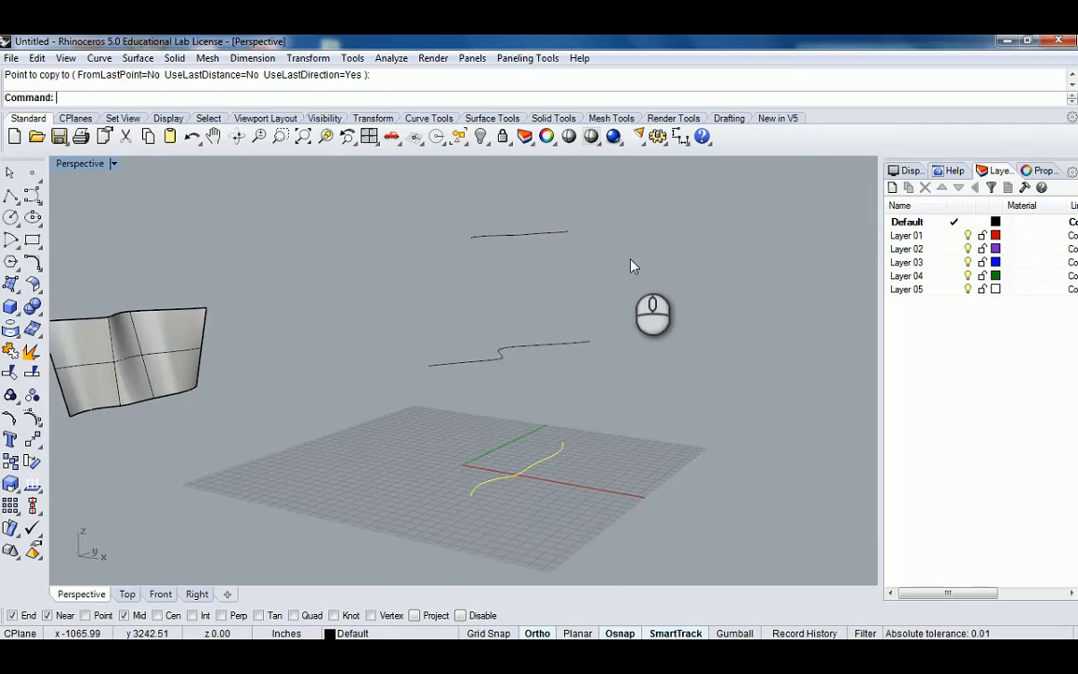
Try to measure the radius of the copied upper curve.
right_drag(630, 259, 603, 291)
key(Escape)
click(527, 246)
right_drag(538, 252, 545, 294)
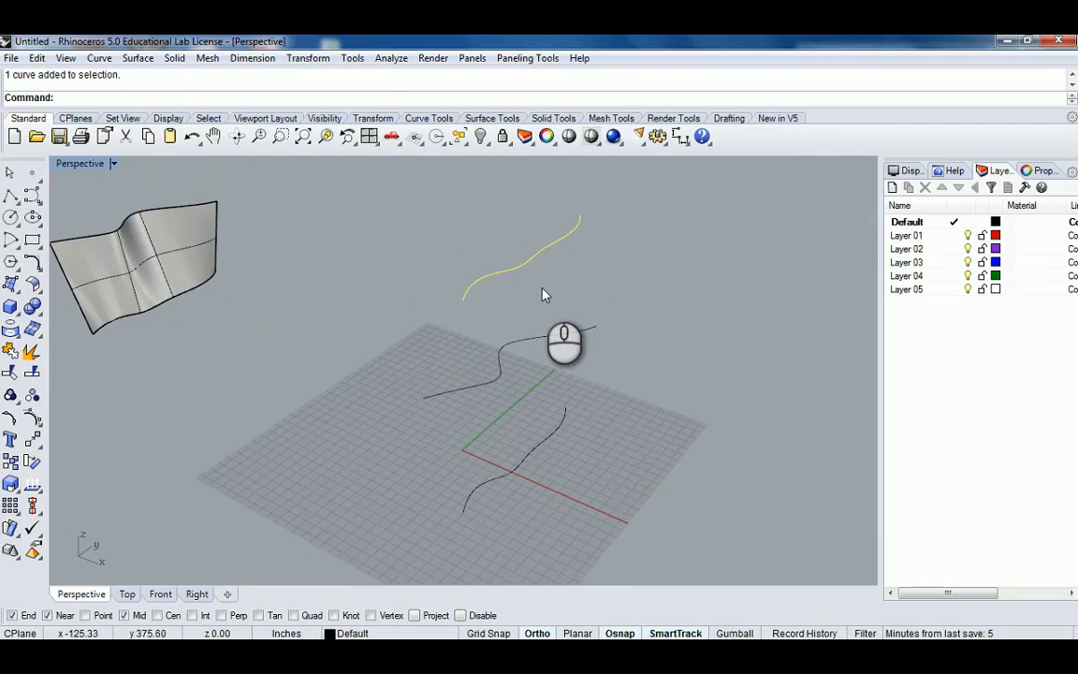
text(Radius)
key(Return)
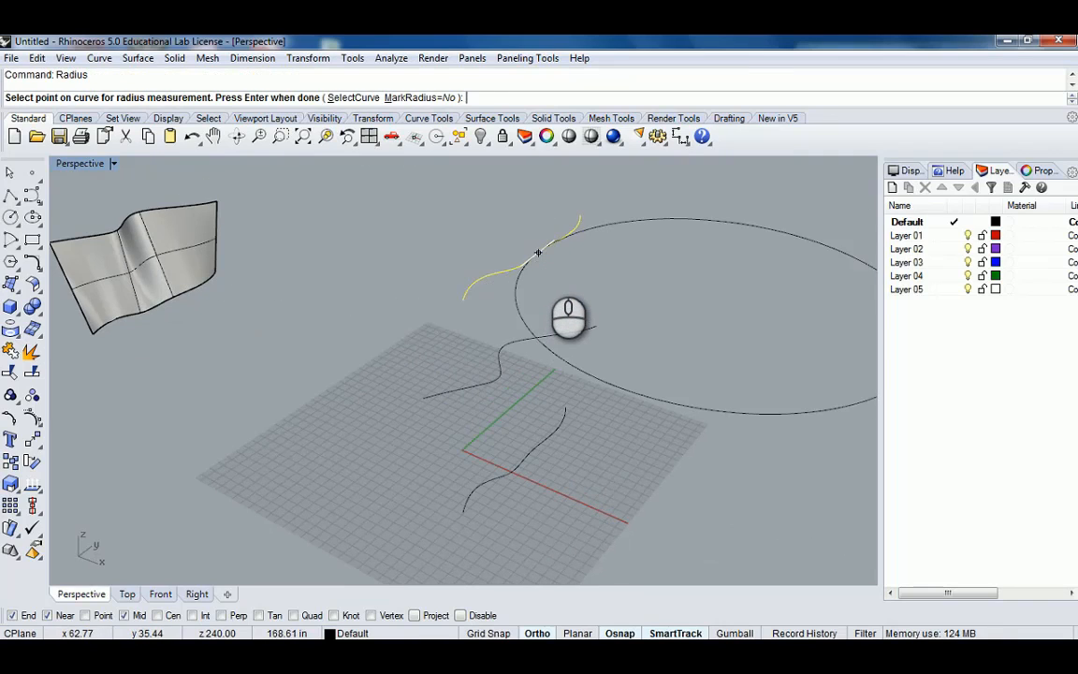
key(Escape)
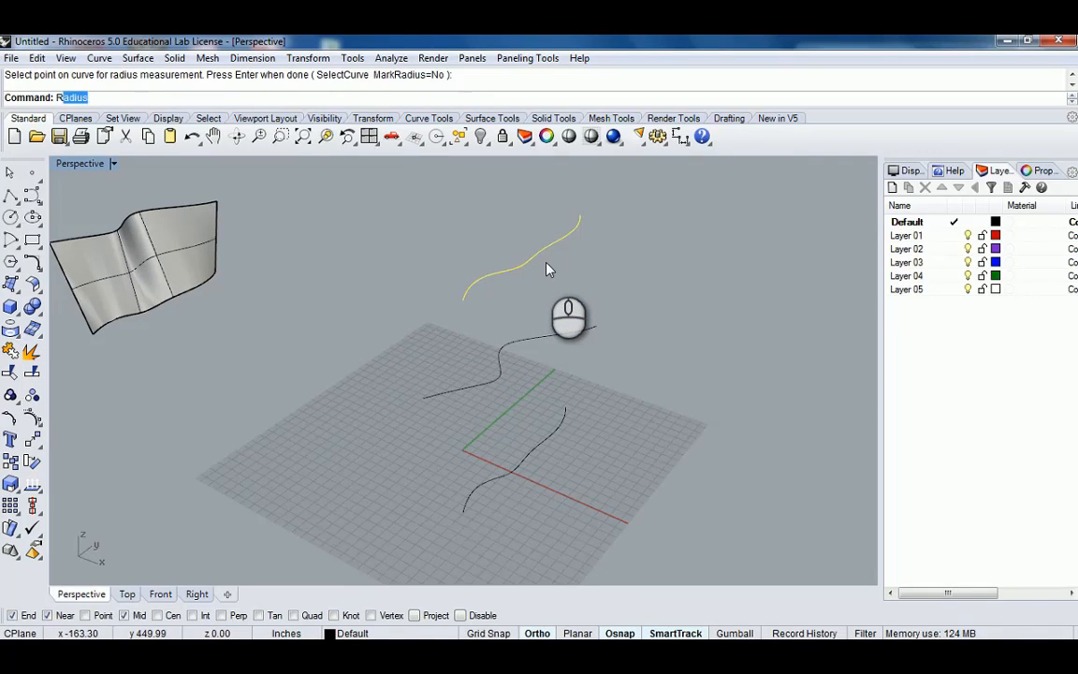
Rotate the copied upper curve about a point on it, setting the angle with two reference points.
text(Rota)
key(Return)
click(538, 252)
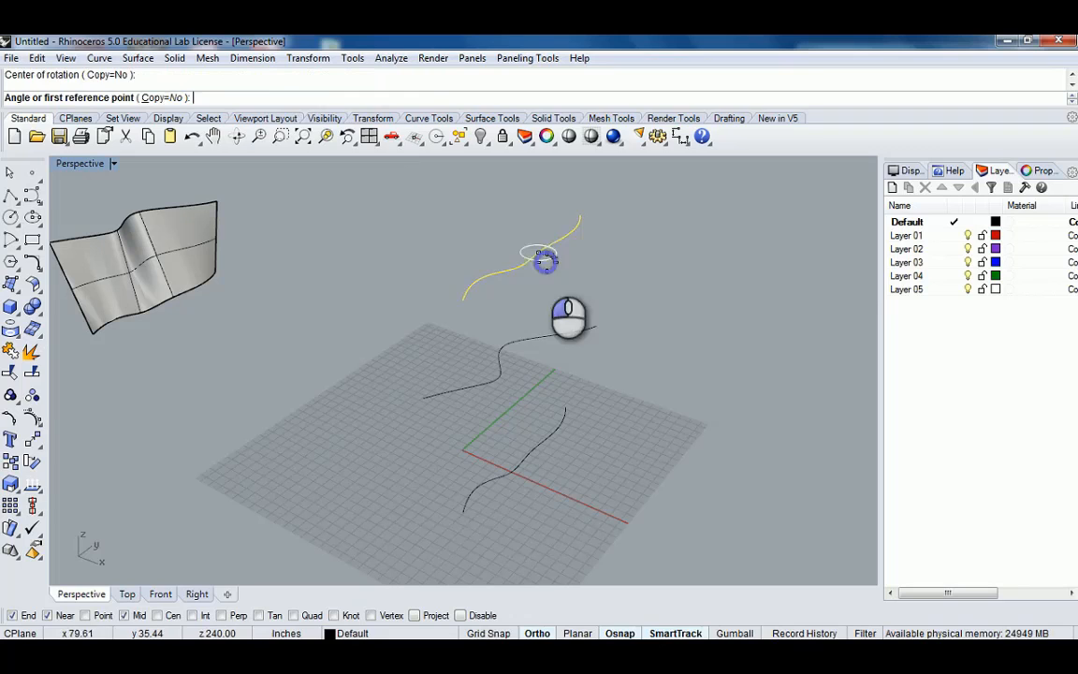
click(461, 224)
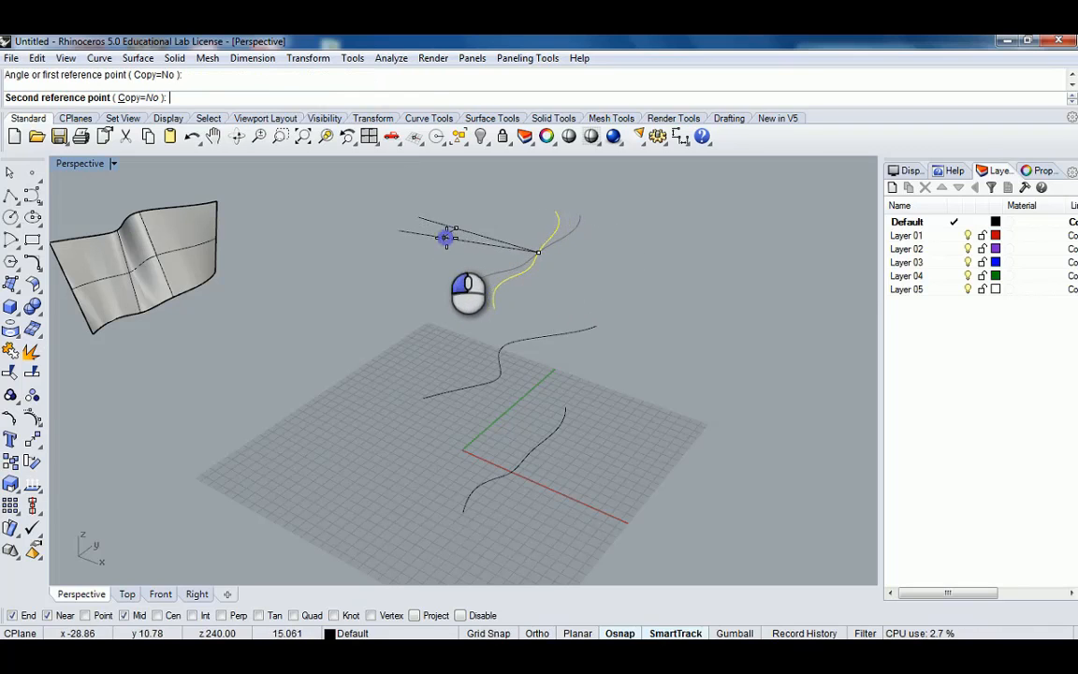
click(446, 238)
drag(539, 250, 485, 233)
right_drag(496, 246, 575, 298)
click(575, 297)
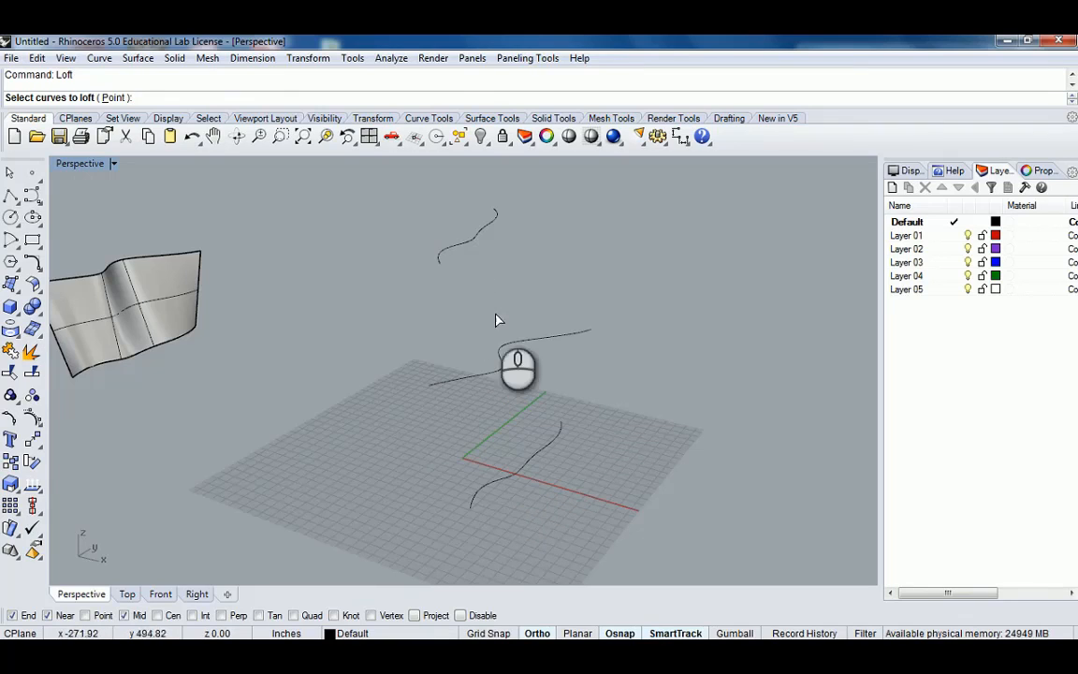
Loft through the lower, middle and upper curves in order.
right_drag(554, 429, 565, 409)
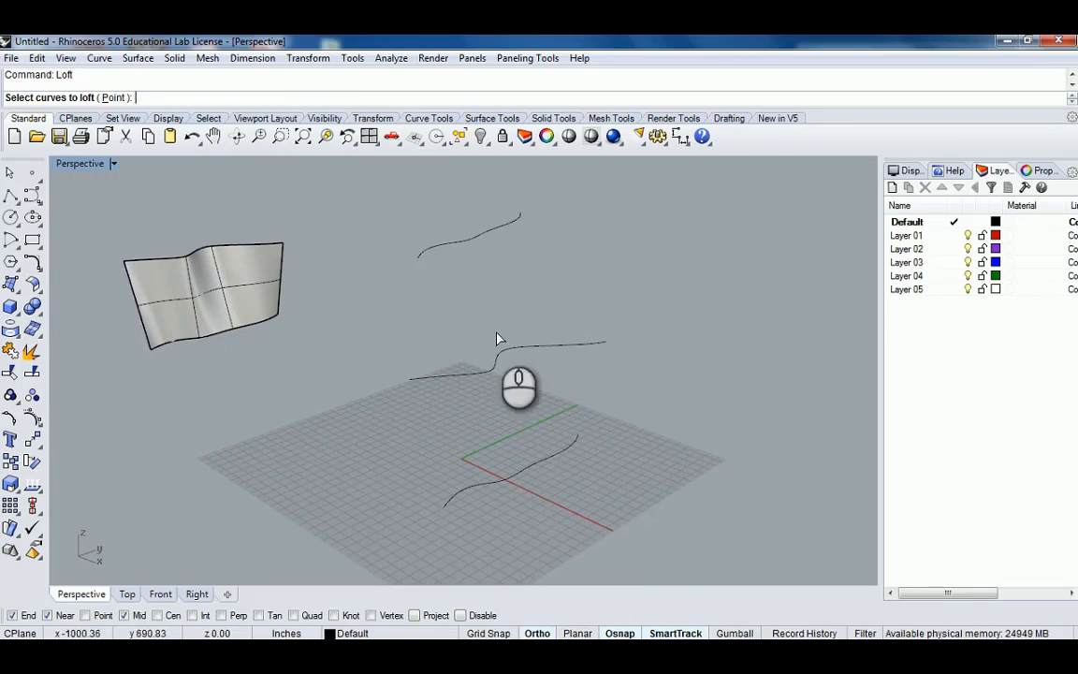
click(533, 468)
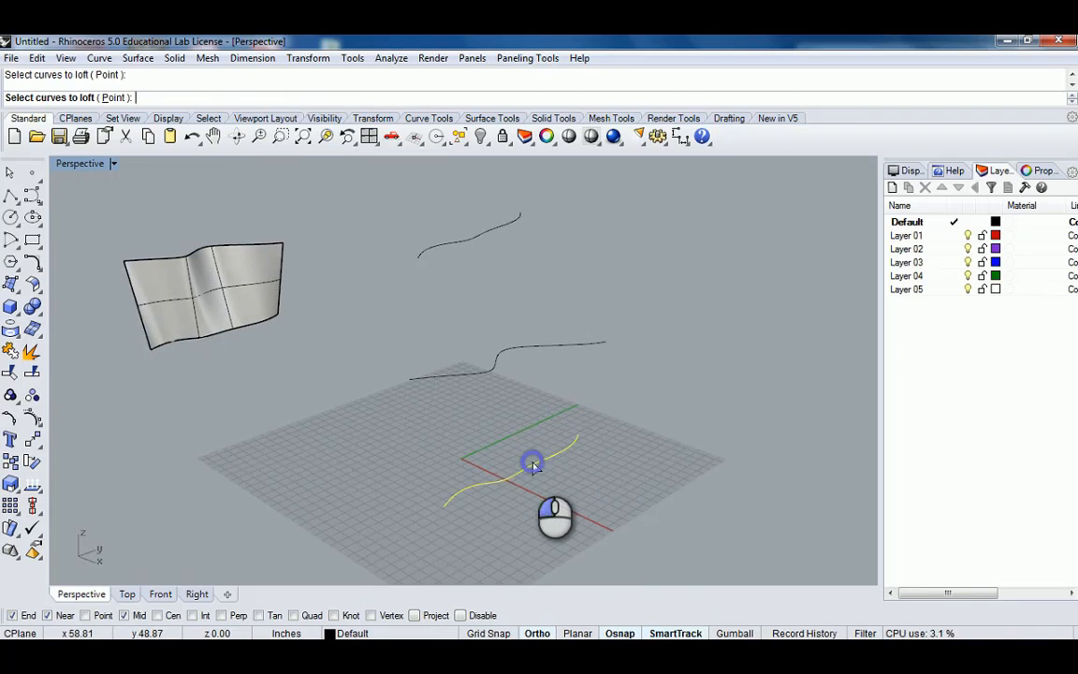
click(486, 375)
click(444, 251)
right_drag(606, 270, 590, 289)
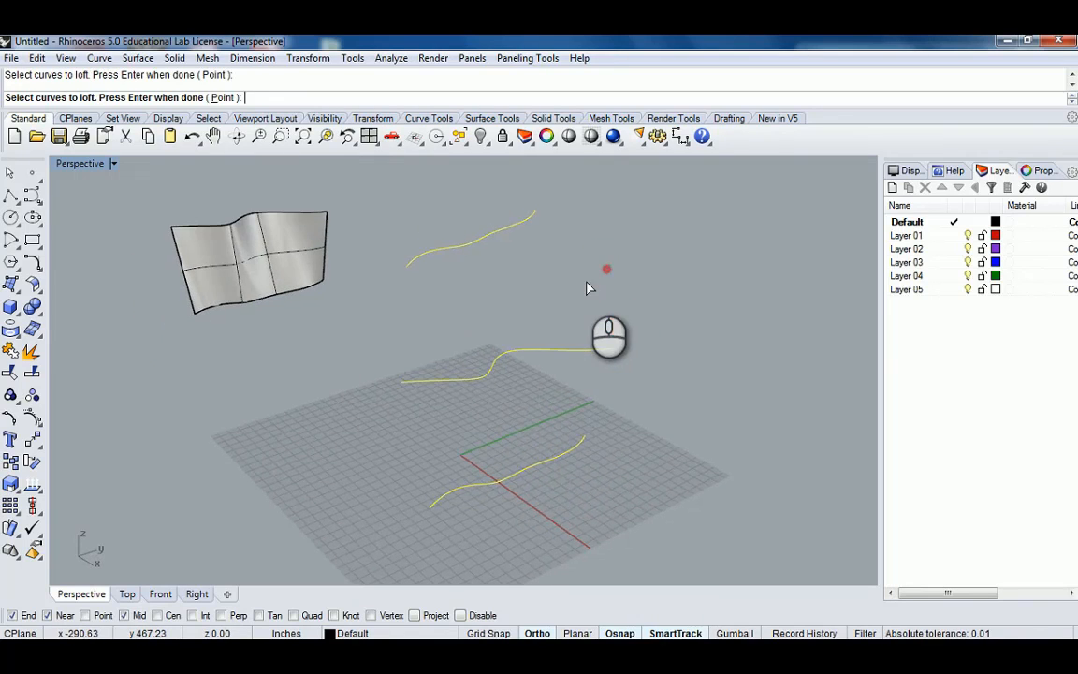
right_click(589, 289)
right_drag(468, 328, 476, 359)
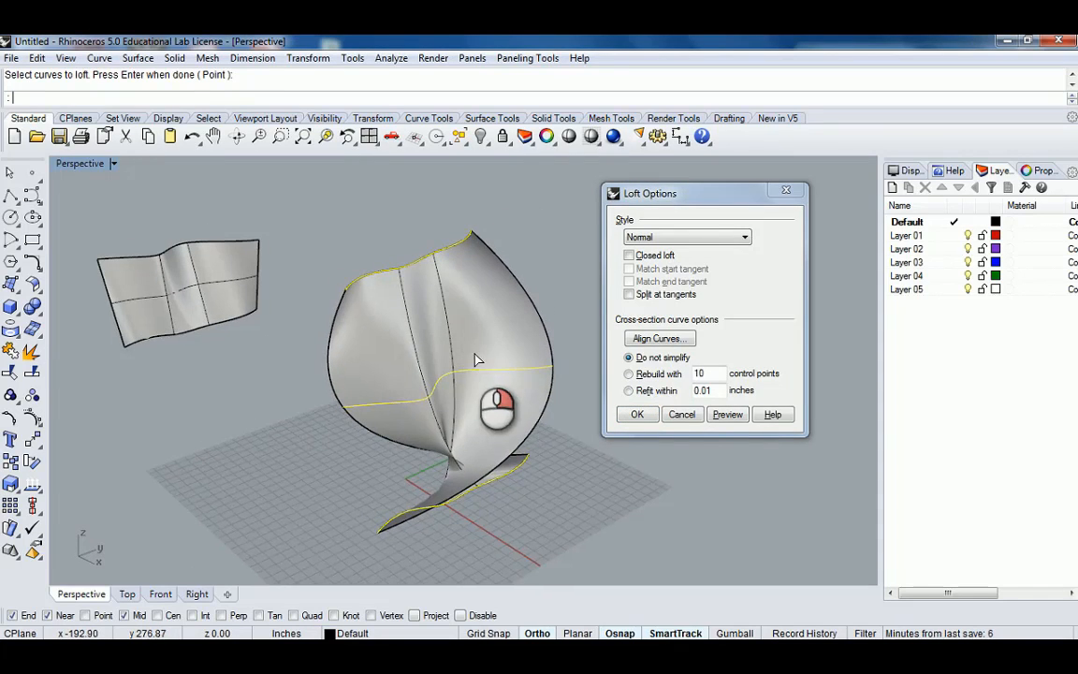
Align the loft curves by reversing the direction of the middle and upper curves.
click(666, 341)
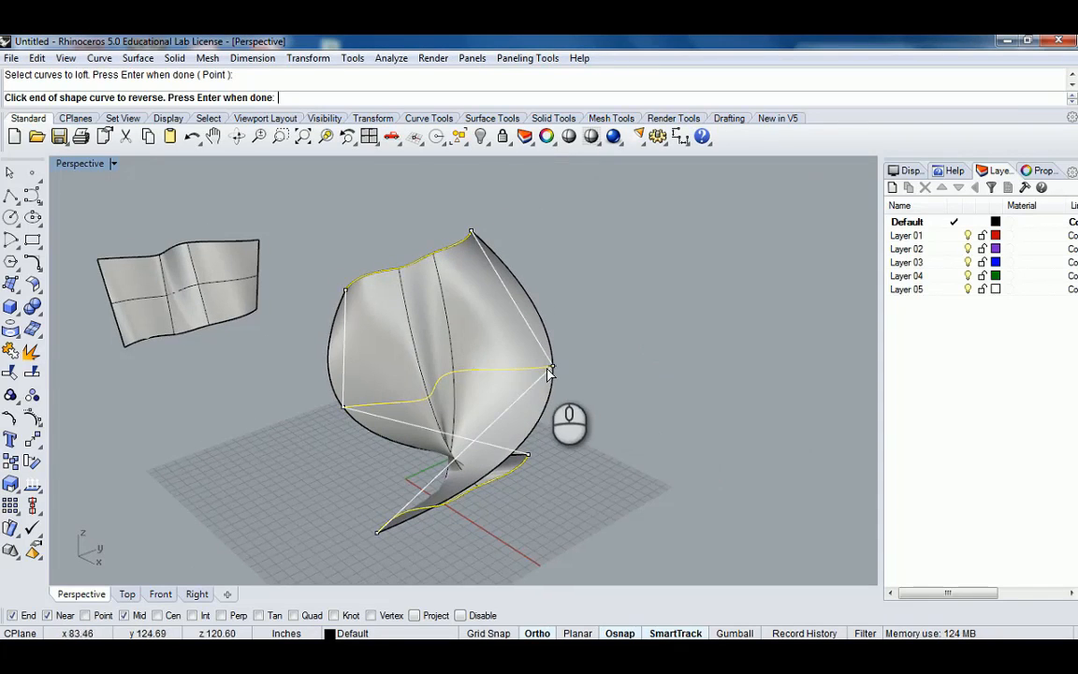
click(555, 371)
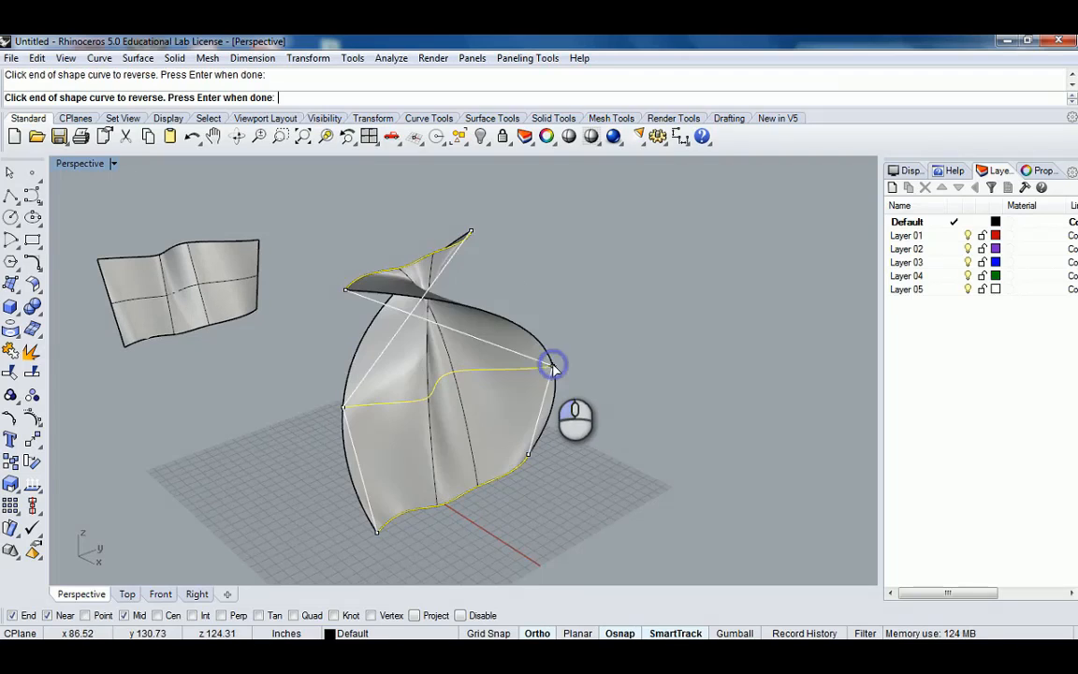
click(472, 232)
right_drag(558, 368, 337, 257)
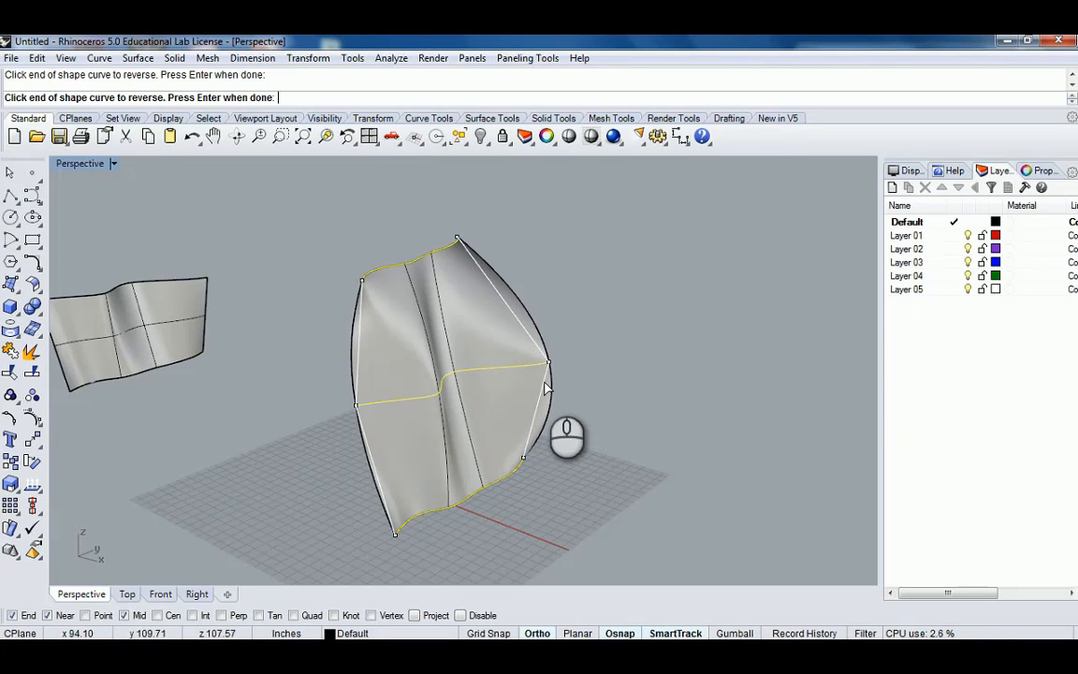
right_drag(547, 389, 438, 429)
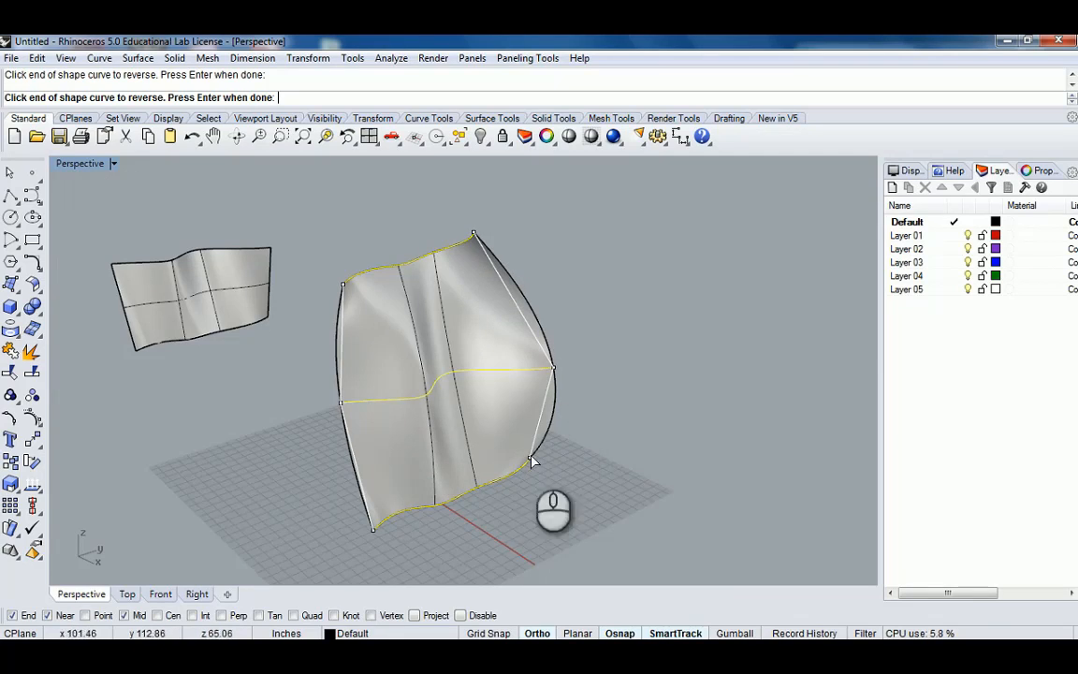
right_drag(513, 418, 271, 354)
scroll(500, 393, up, 4)
scroll(503, 394, down, 12)
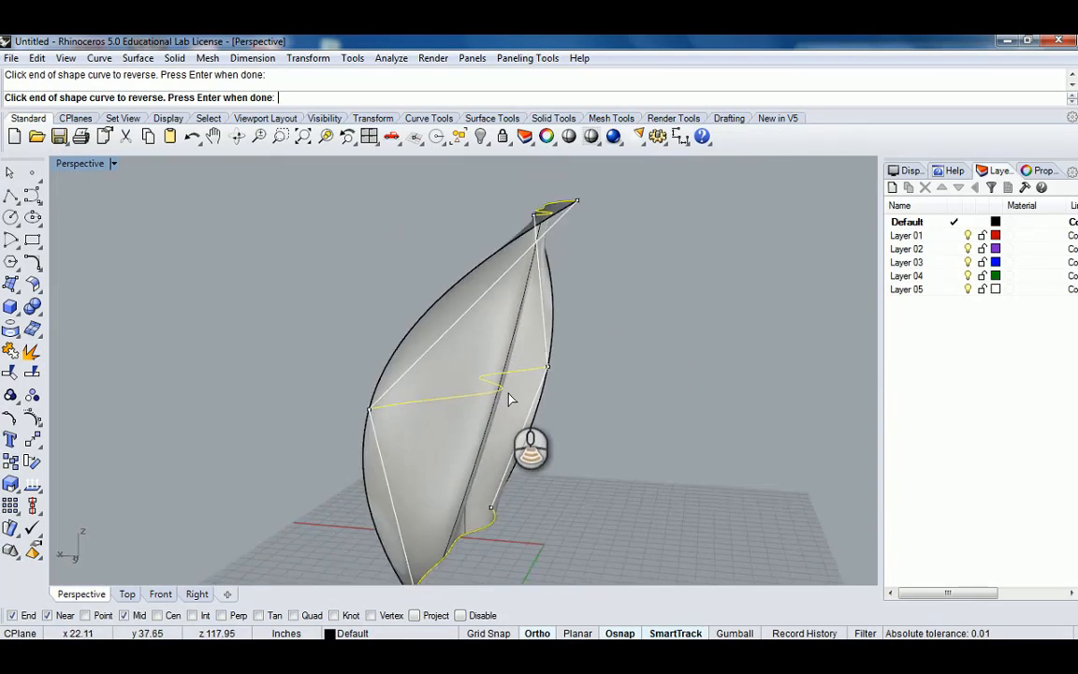
right_drag(538, 383, 424, 404)
scroll(409, 405, up, 3)
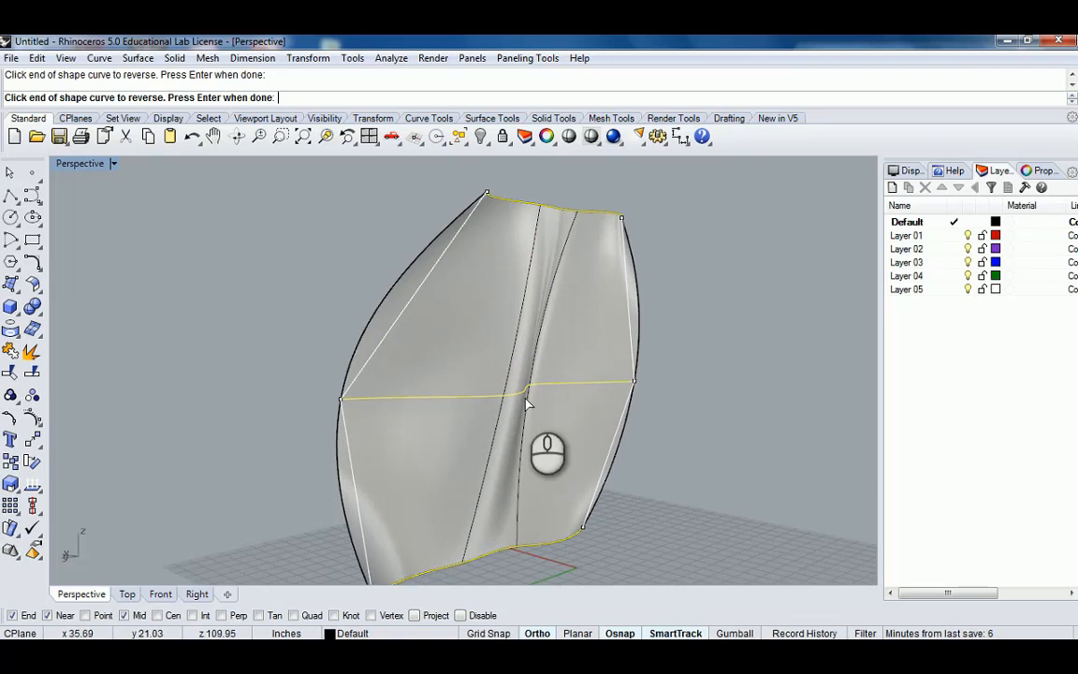
right_drag(522, 384, 604, 438)
right_drag(433, 479, 582, 461)
scroll(580, 454, down, 6)
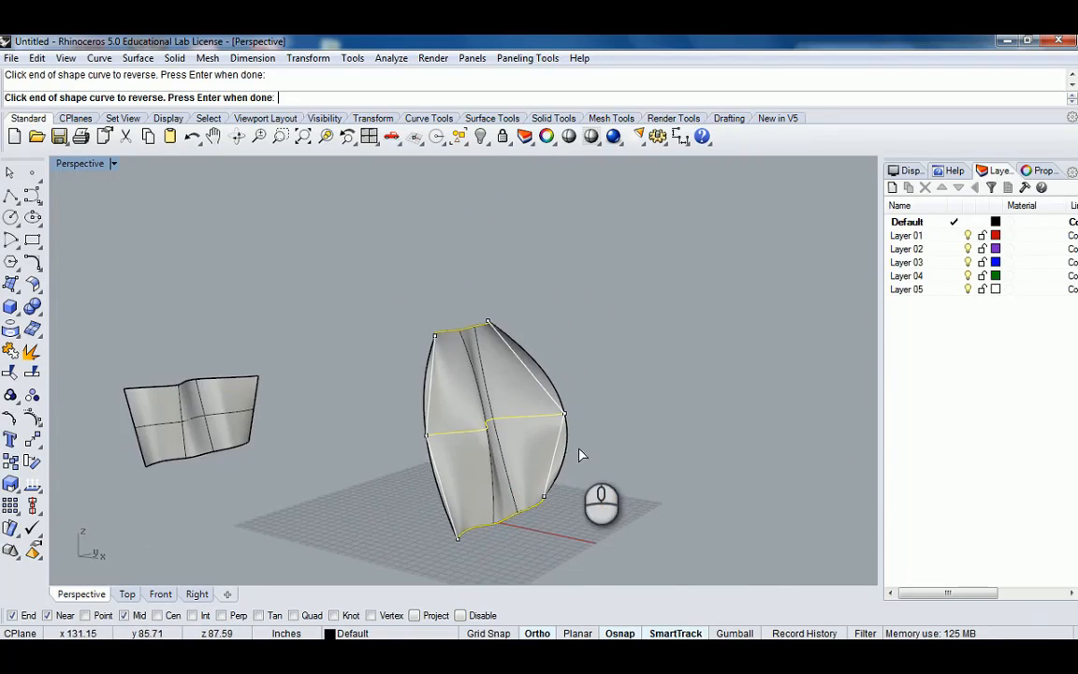
right_click(594, 440)
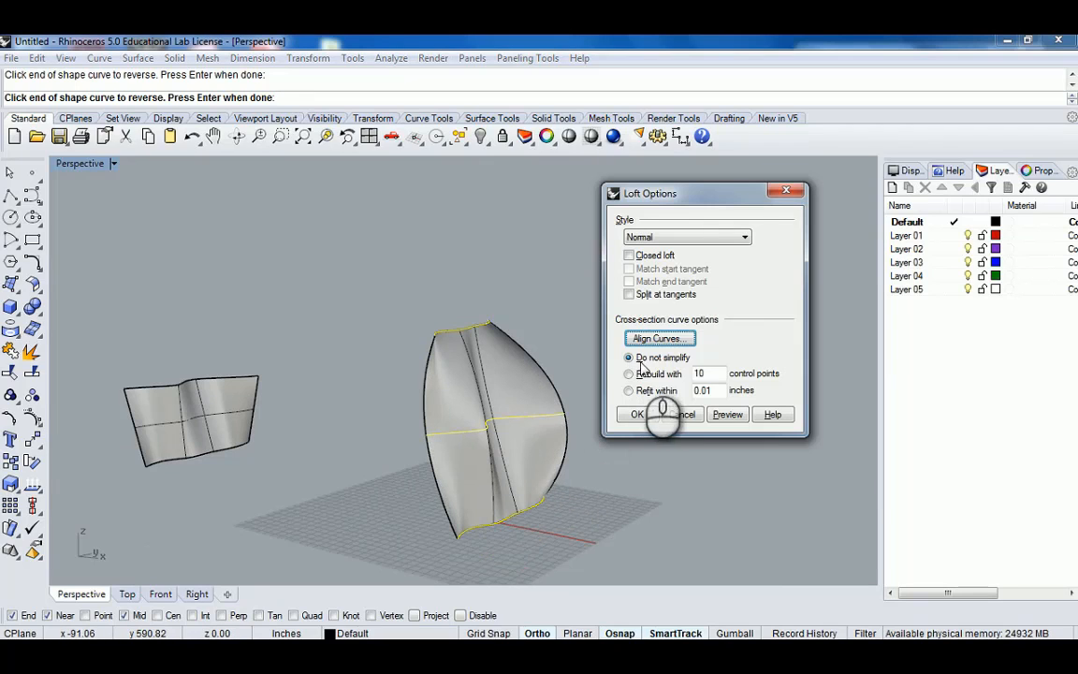
Preview the three-curve loft with the Loose style and inspect it from several angles.
click(726, 240)
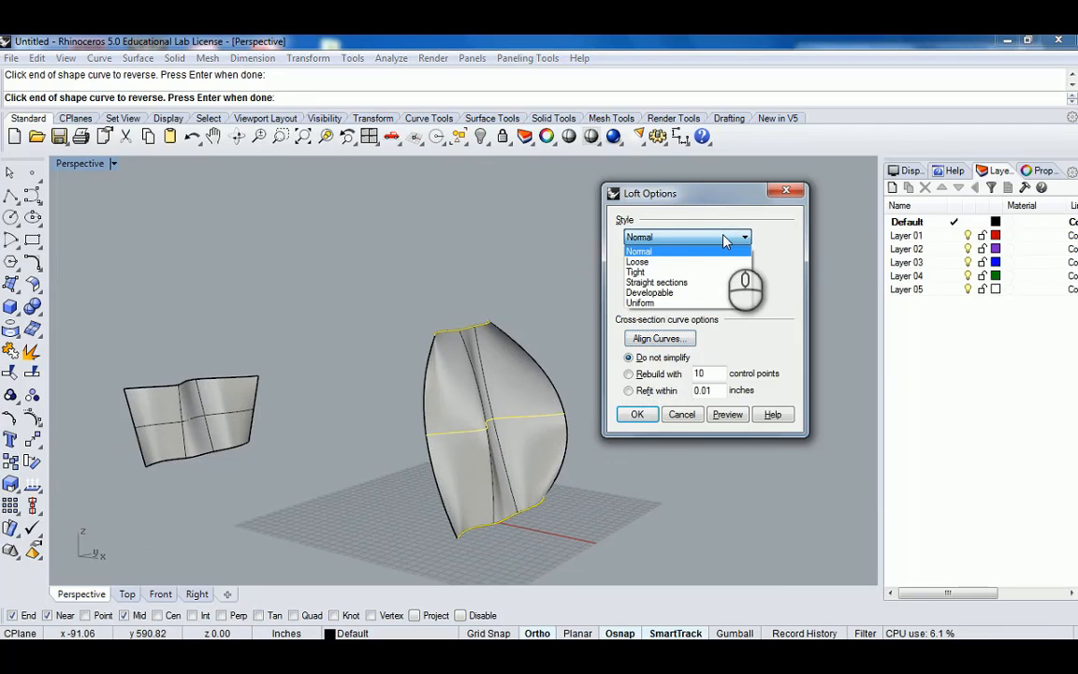
click(729, 418)
right_drag(520, 397, 564, 414)
shift+right_drag(563, 413, 298, 284)
scroll(352, 301, up, 1)
scroll(352, 301, up, 2)
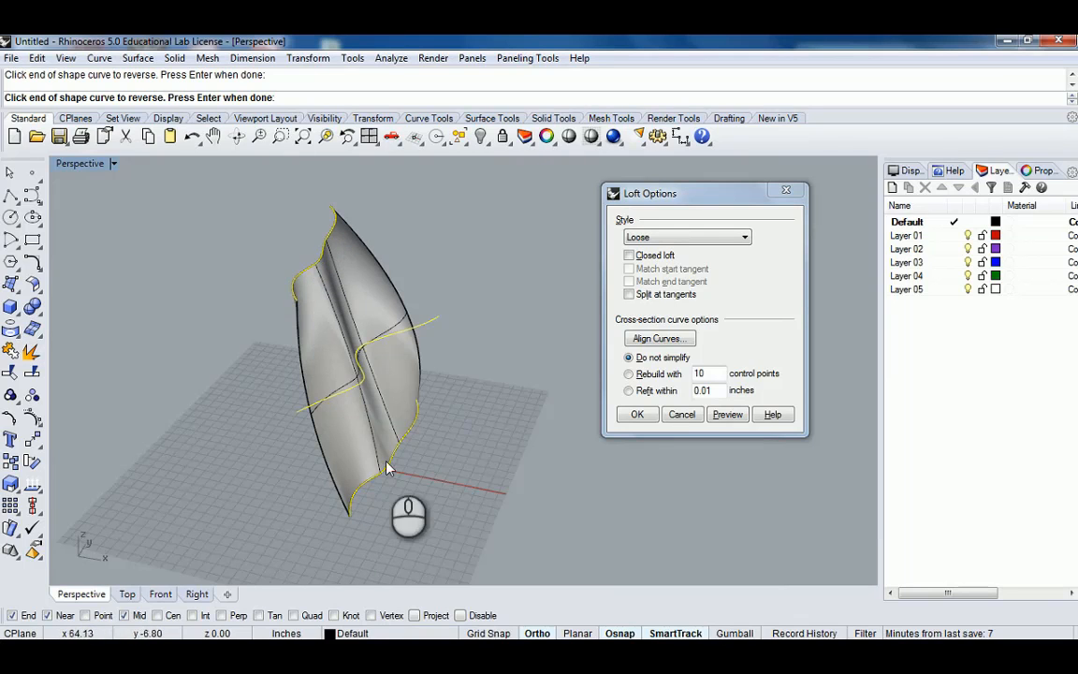
right_drag(429, 402, 403, 324)
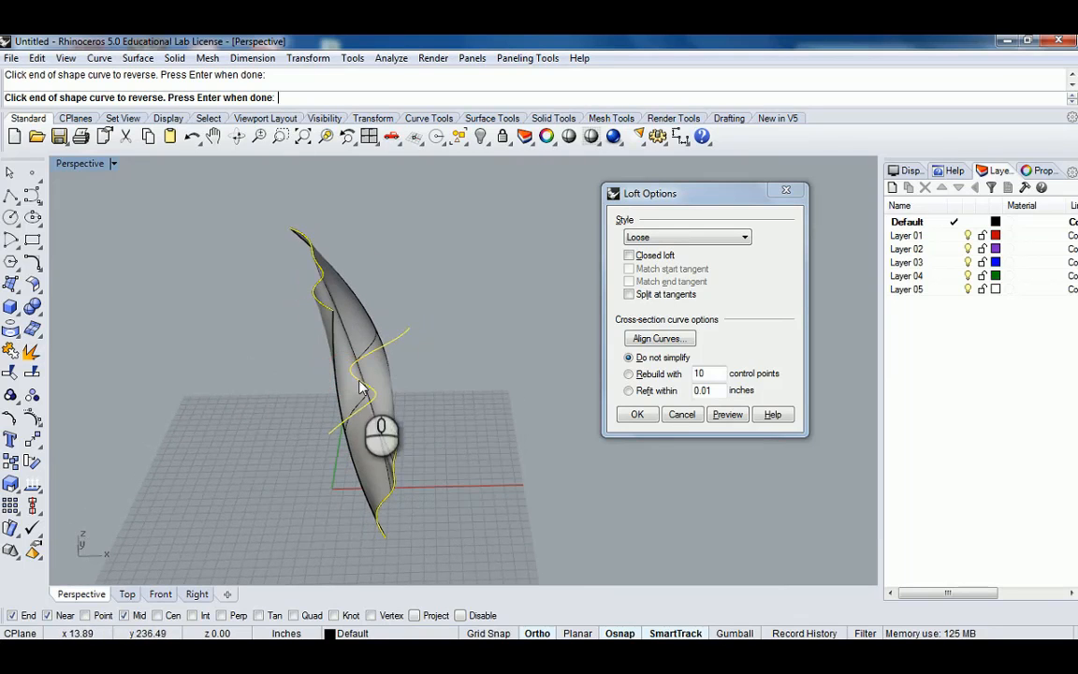
right_drag(361, 386, 454, 389)
right_drag(219, 306, 541, 336)
right_drag(366, 389, 435, 405)
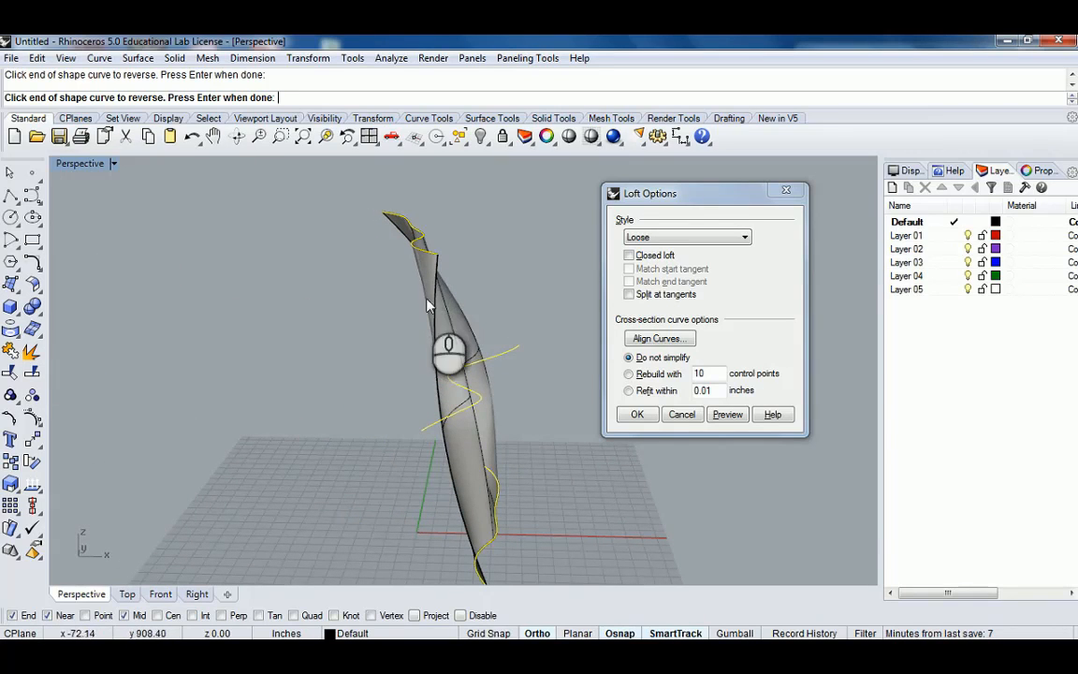
right_drag(488, 488, 402, 440)
Preview the three-curve loft with the Tight style.
click(692, 237)
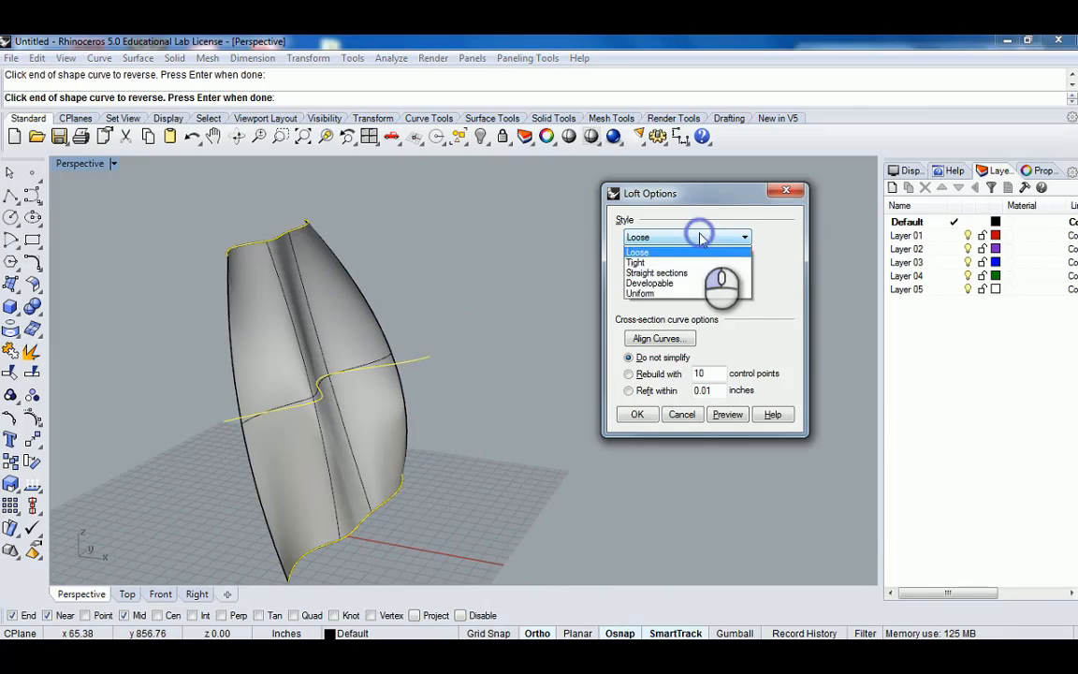
click(660, 273)
click(727, 414)
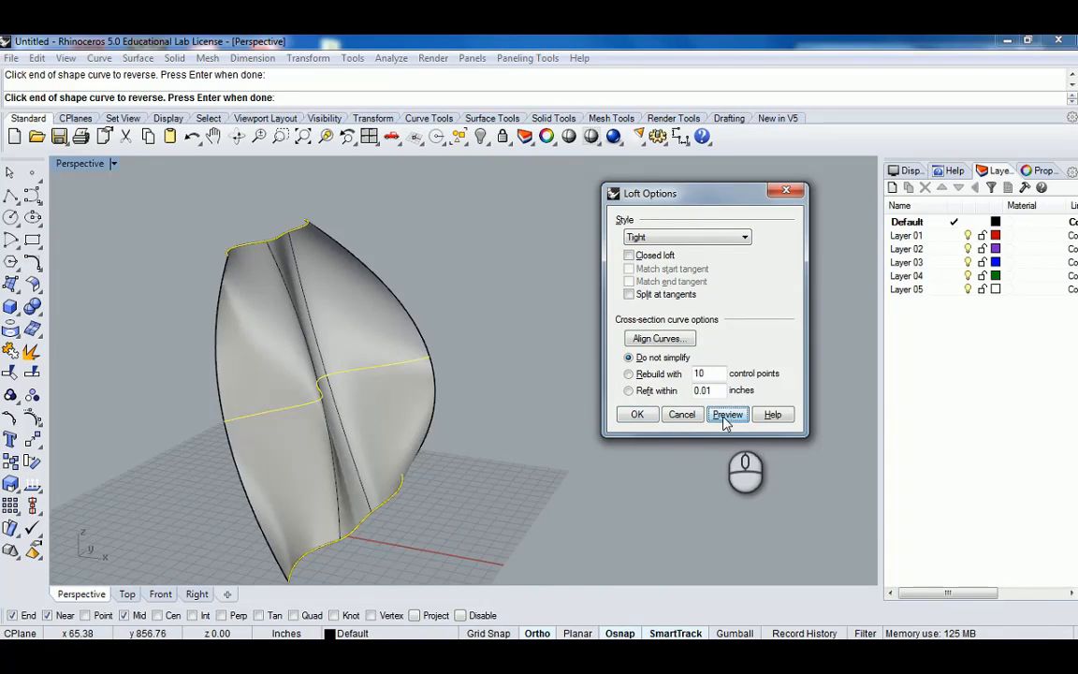
right_drag(322, 381, 402, 365)
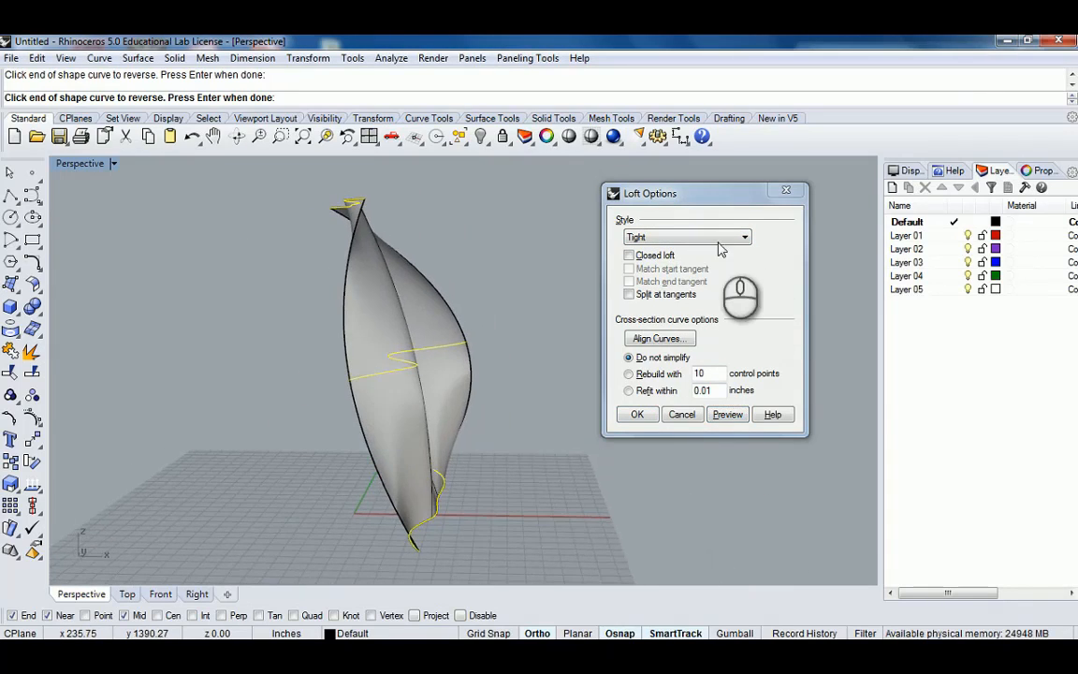
Preview the three-curve loft with the Normal style.
click(706, 238)
click(704, 251)
click(727, 415)
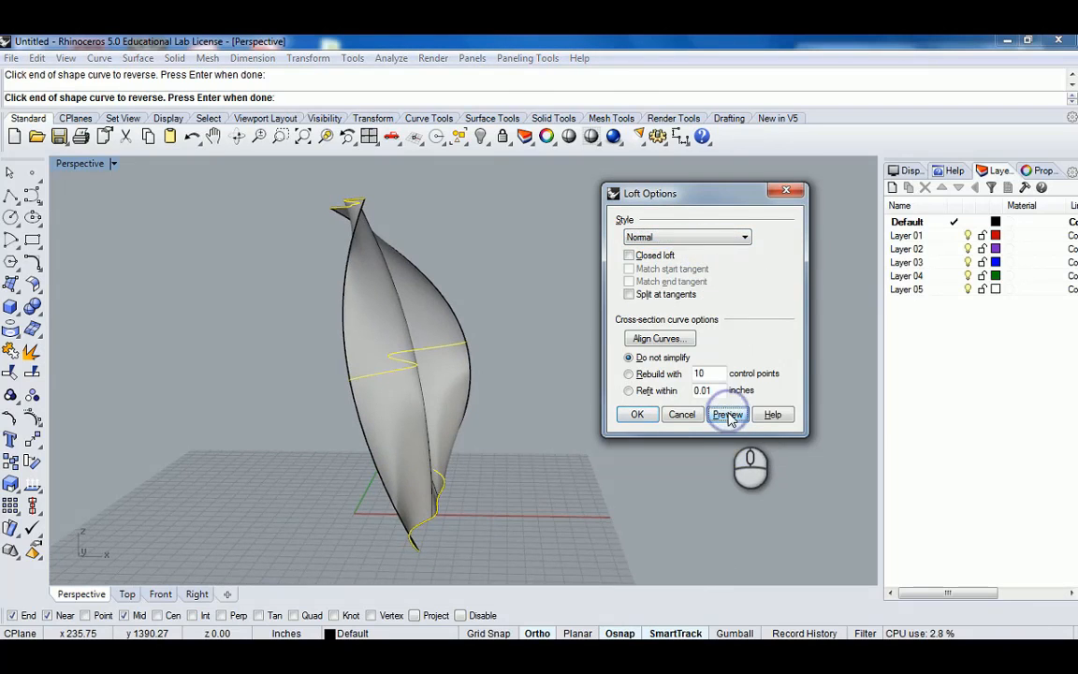
Preview the three-curve loft again with the Tight style and inspect it close up from several angles.
click(721, 237)
click(686, 272)
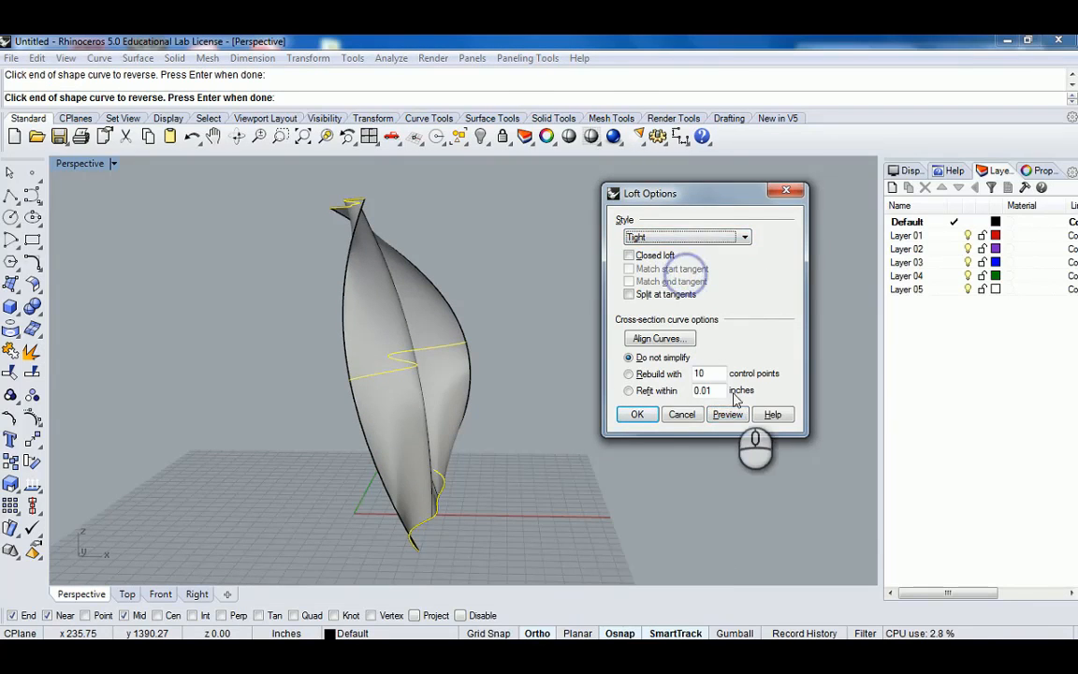
click(727, 415)
right_drag(464, 342, 445, 365)
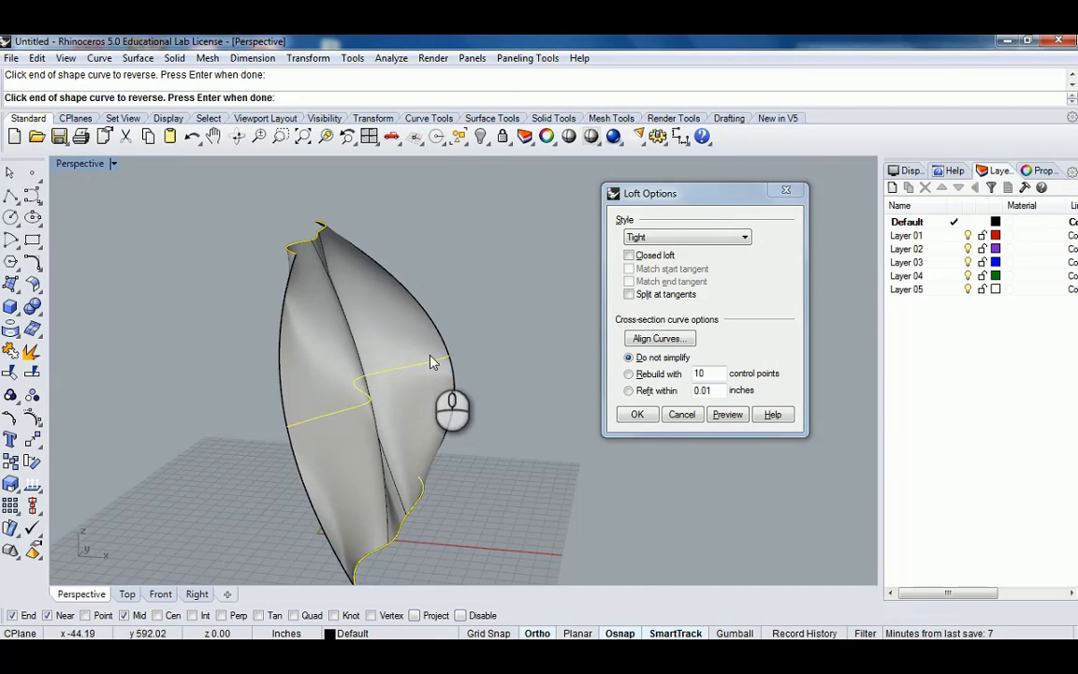
right_drag(448, 315, 540, 337)
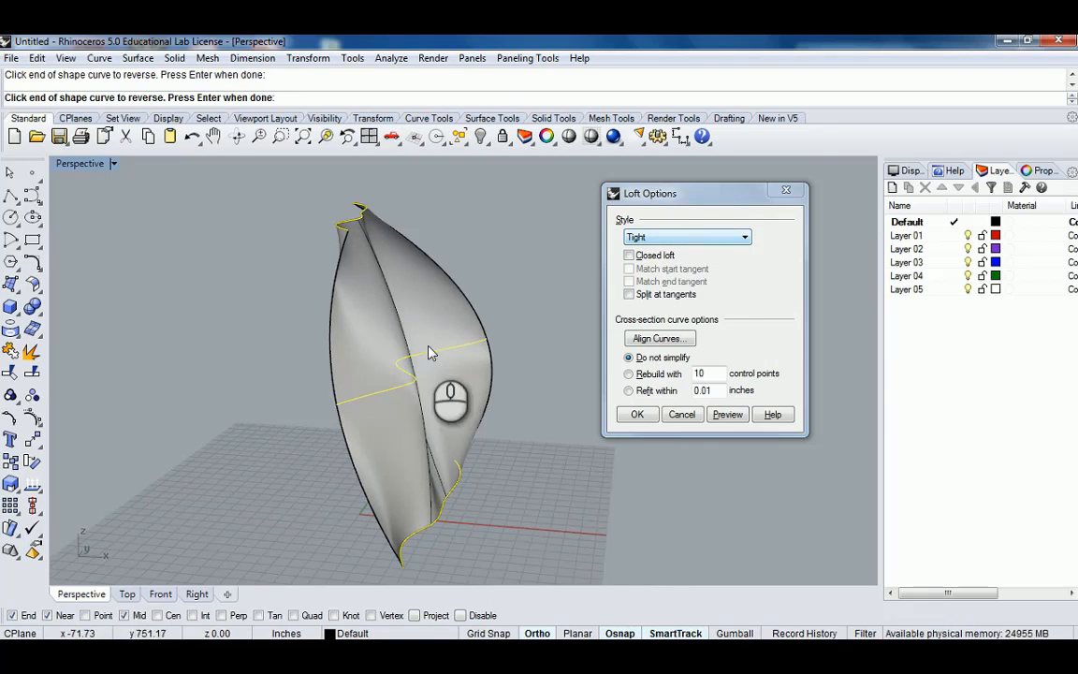
right_drag(385, 310, 315, 324)
scroll(316, 325, up, 3)
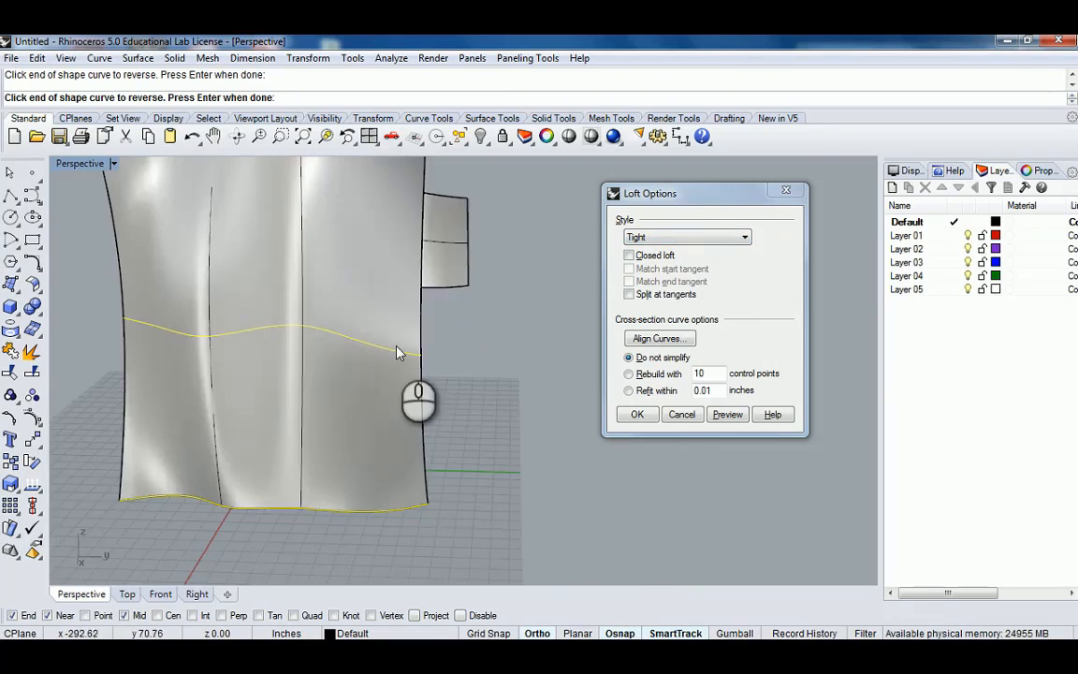
right_drag(391, 351, 464, 368)
scroll(421, 390, down, 5)
right_drag(522, 454, 570, 440)
Preview the three-curve loft with the Loose style and orbit around it.
click(718, 240)
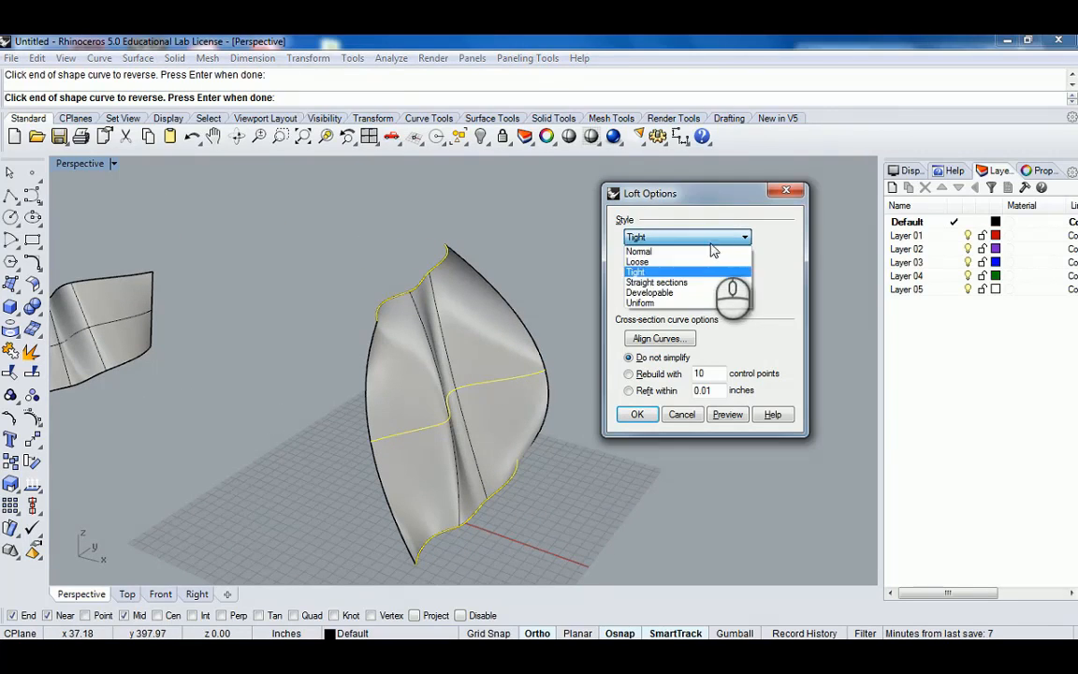
click(688, 263)
click(719, 414)
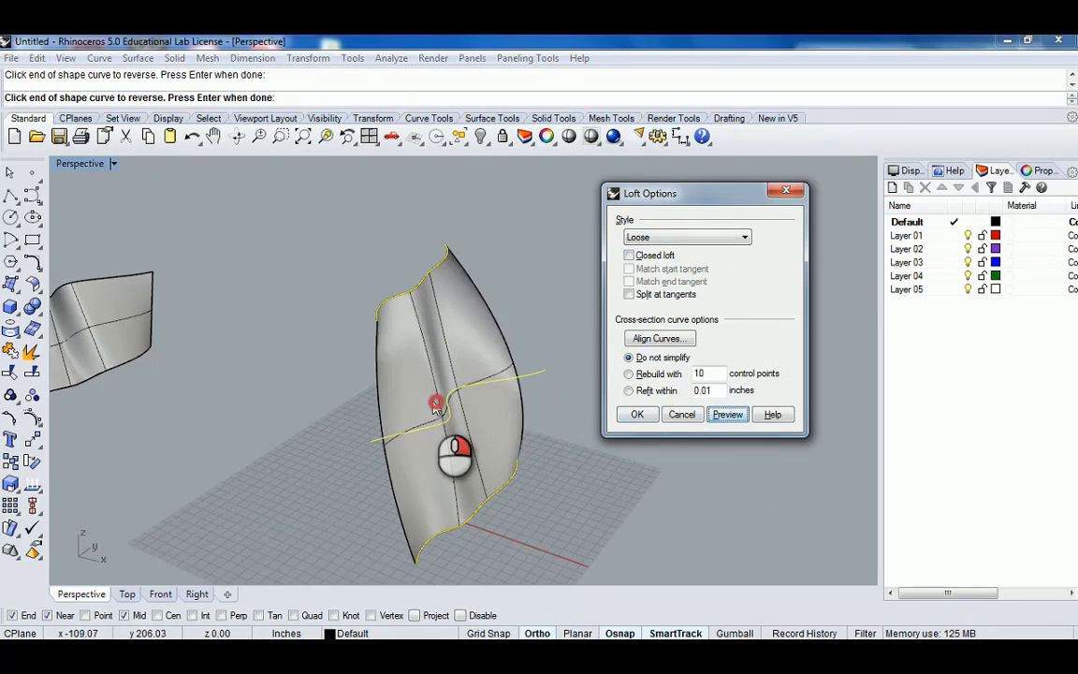
right_drag(438, 401, 415, 462)
Switch the loft style to Straight sections and inspect the previewed surface from several angles.
click(684, 240)
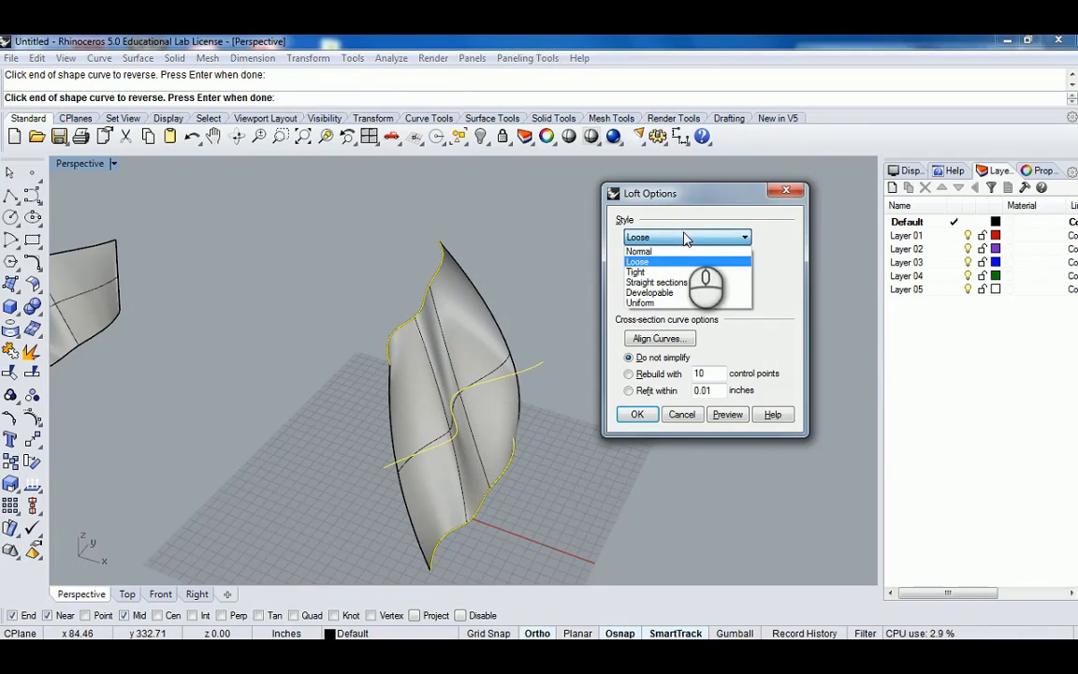
click(655, 270)
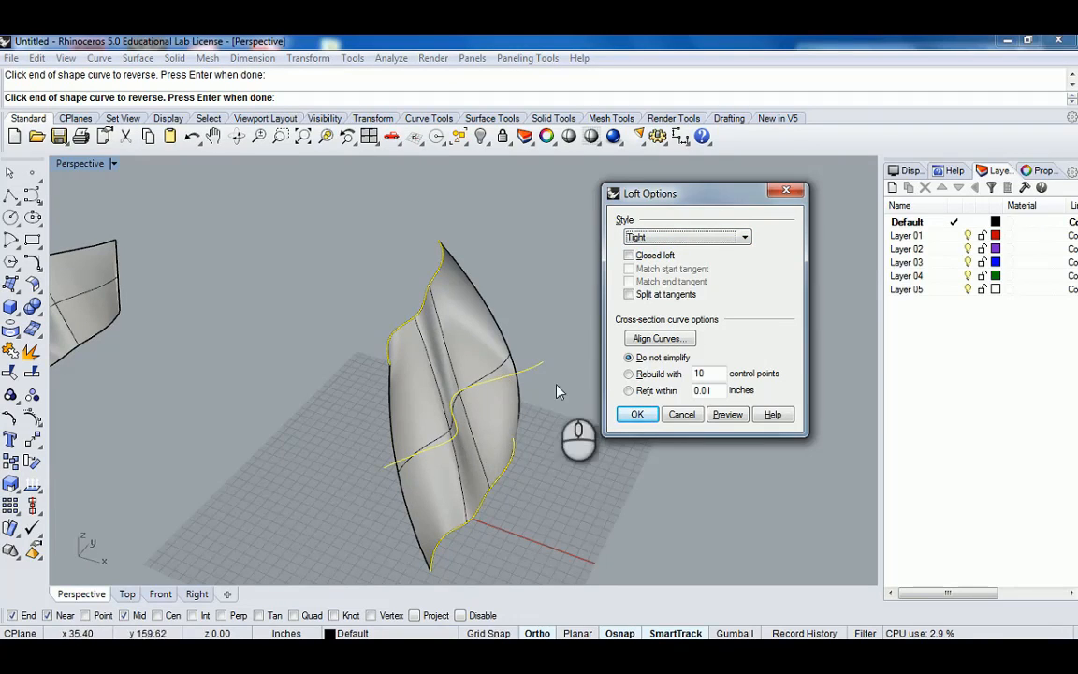
click(697, 238)
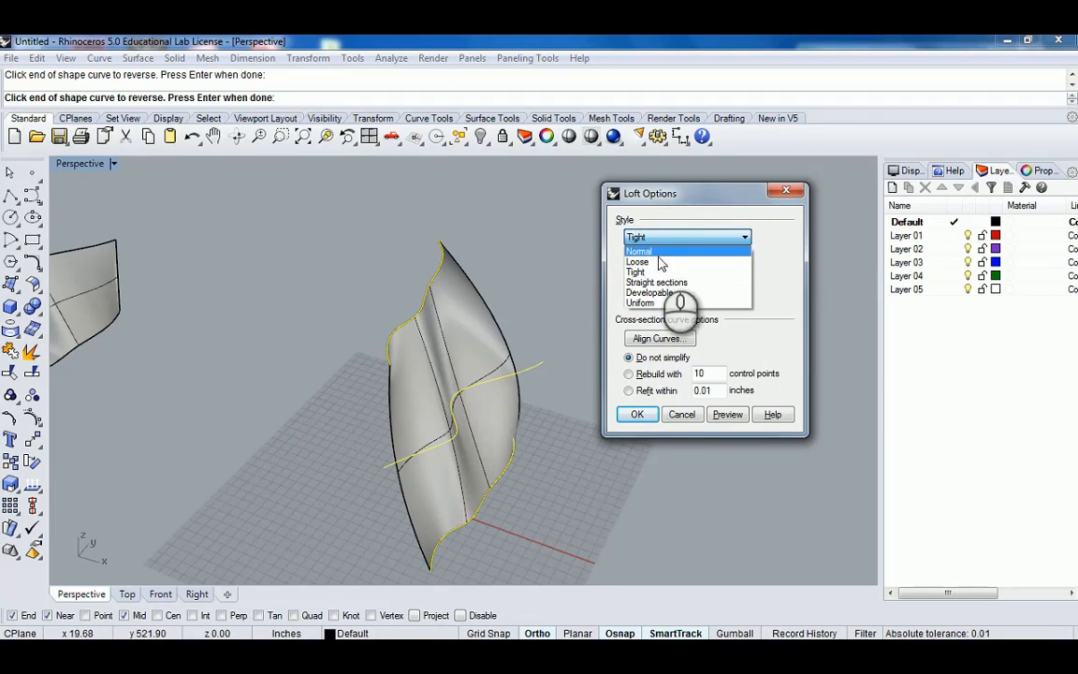
click(709, 214)
click(659, 239)
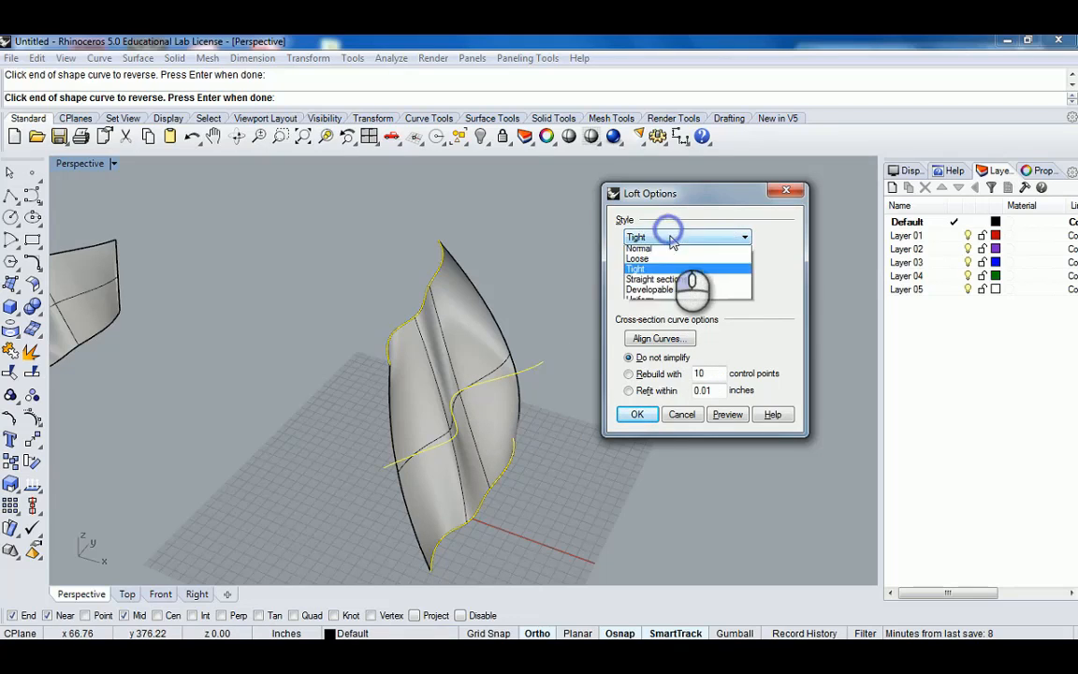
click(667, 284)
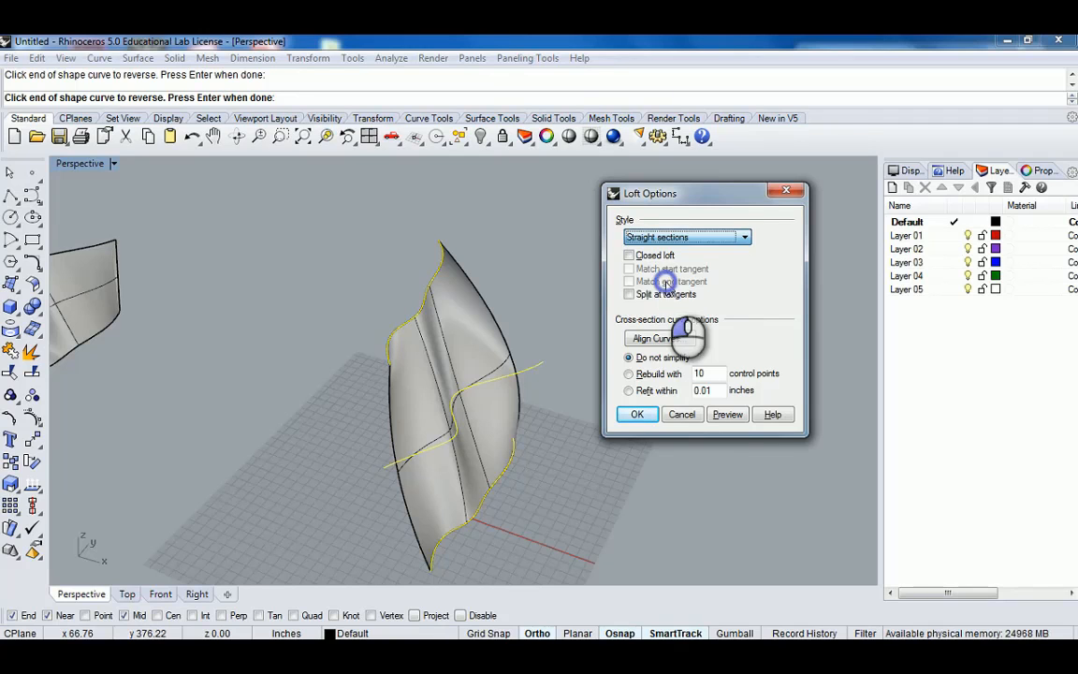
right_drag(468, 439, 408, 483)
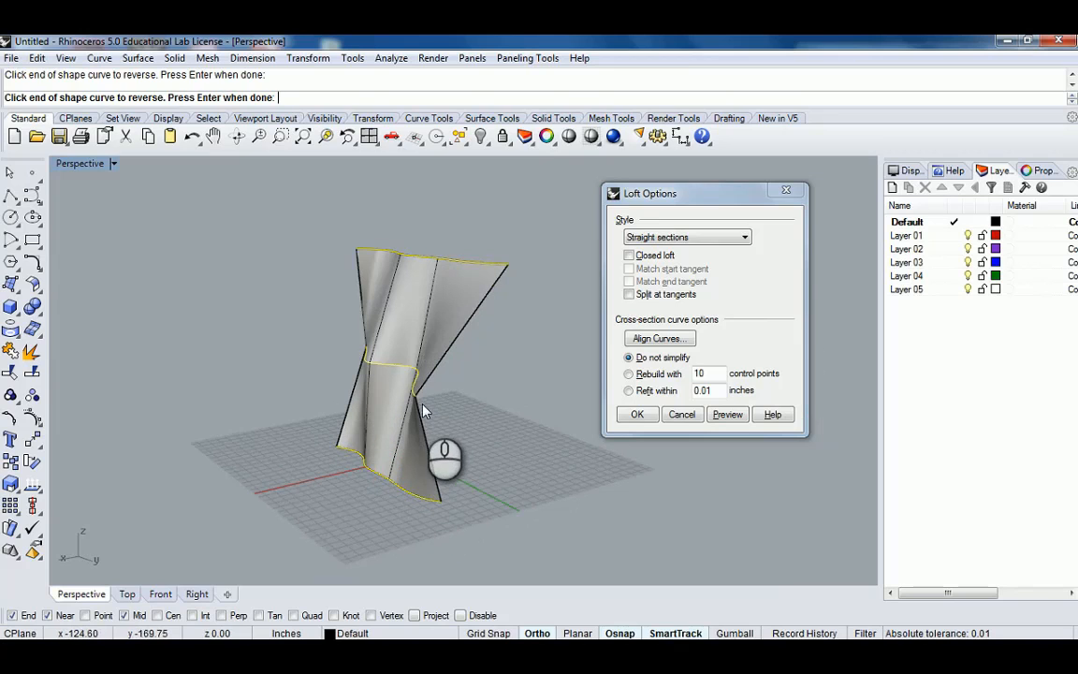
right_drag(379, 370, 376, 494)
right_drag(373, 393, 325, 483)
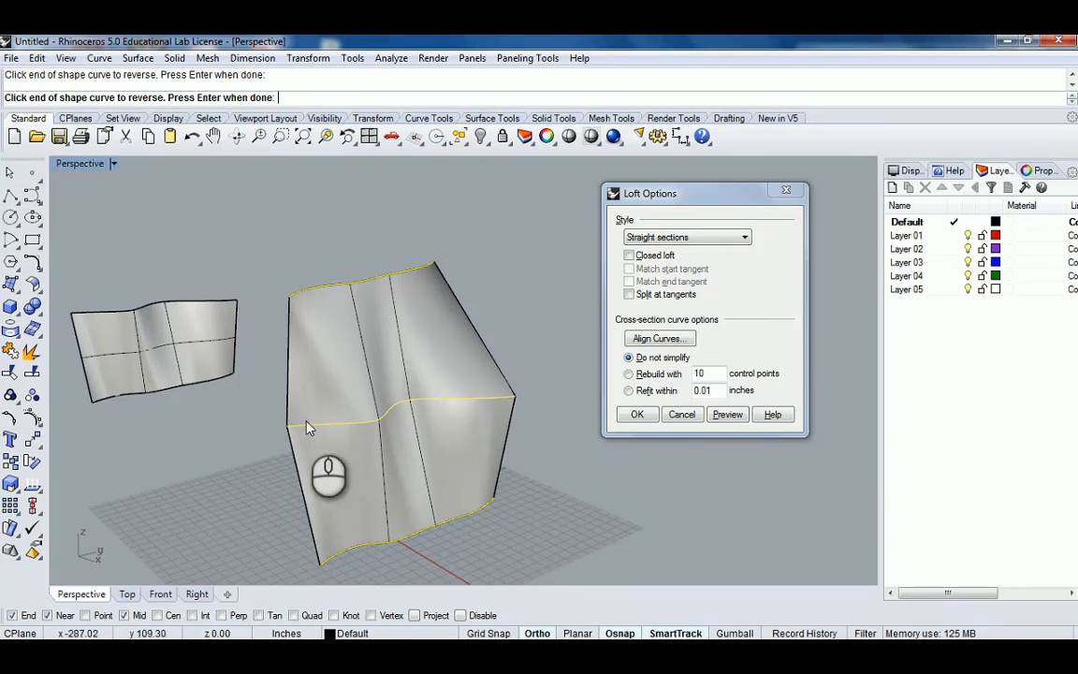
right_drag(308, 424, 382, 434)
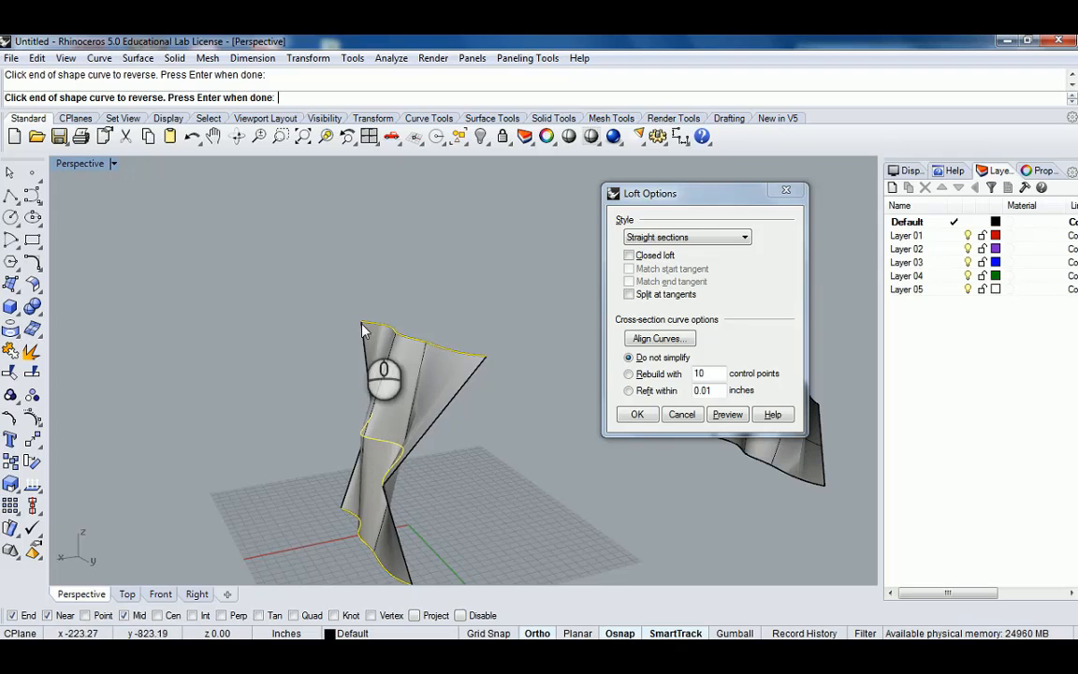
right_drag(383, 379, 520, 353)
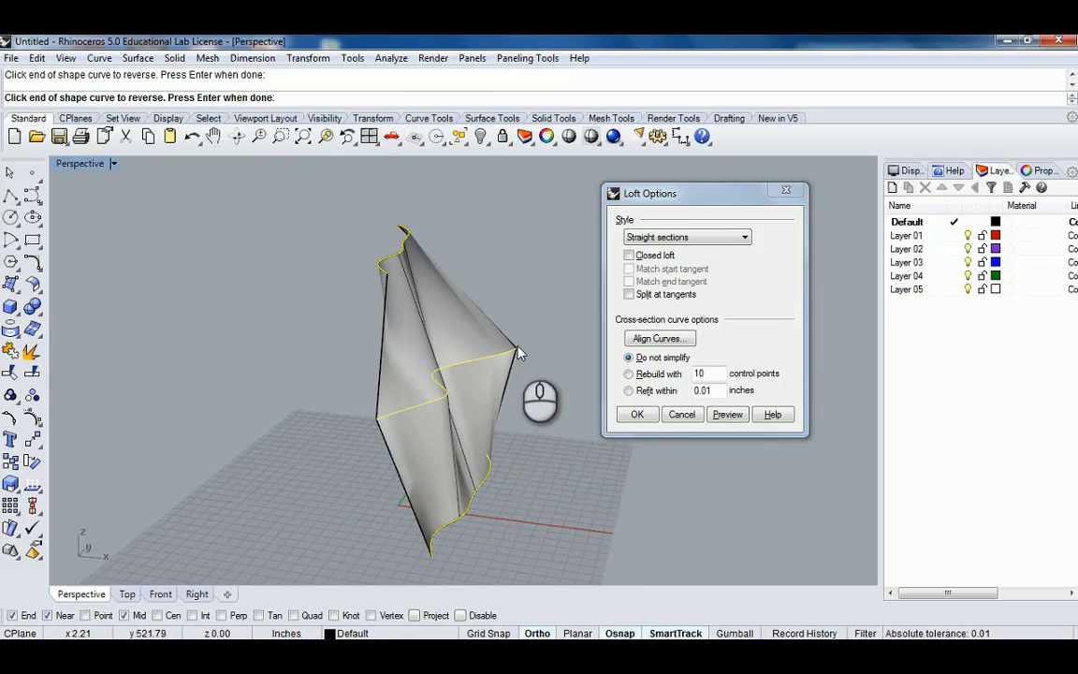
right_drag(367, 430, 293, 426)
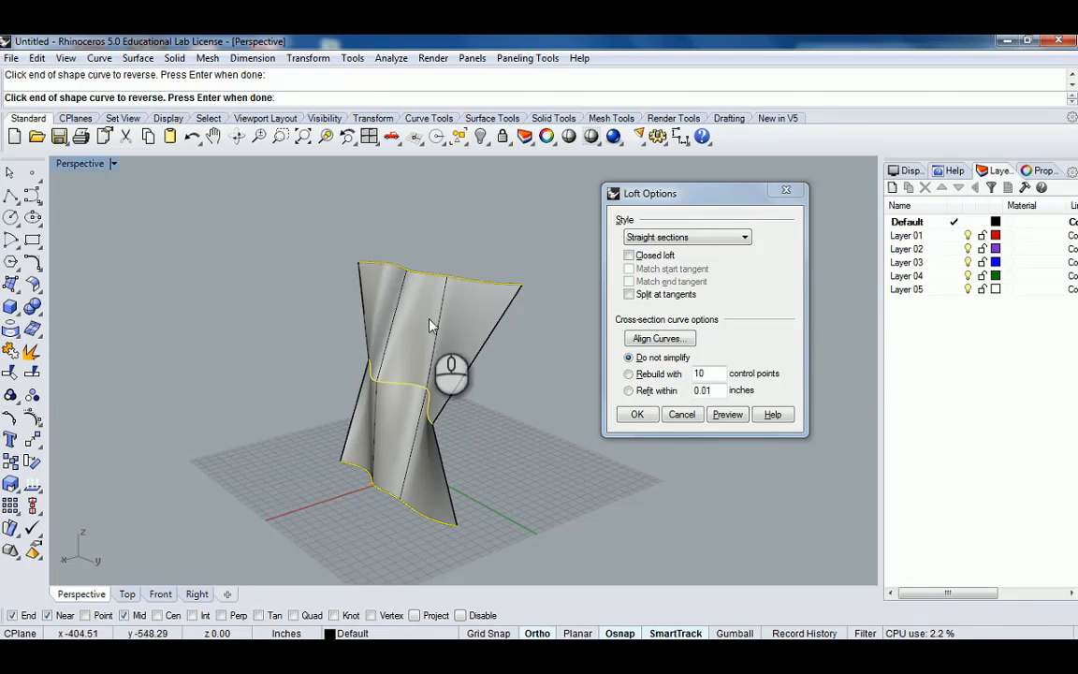
right_drag(430, 322, 291, 447)
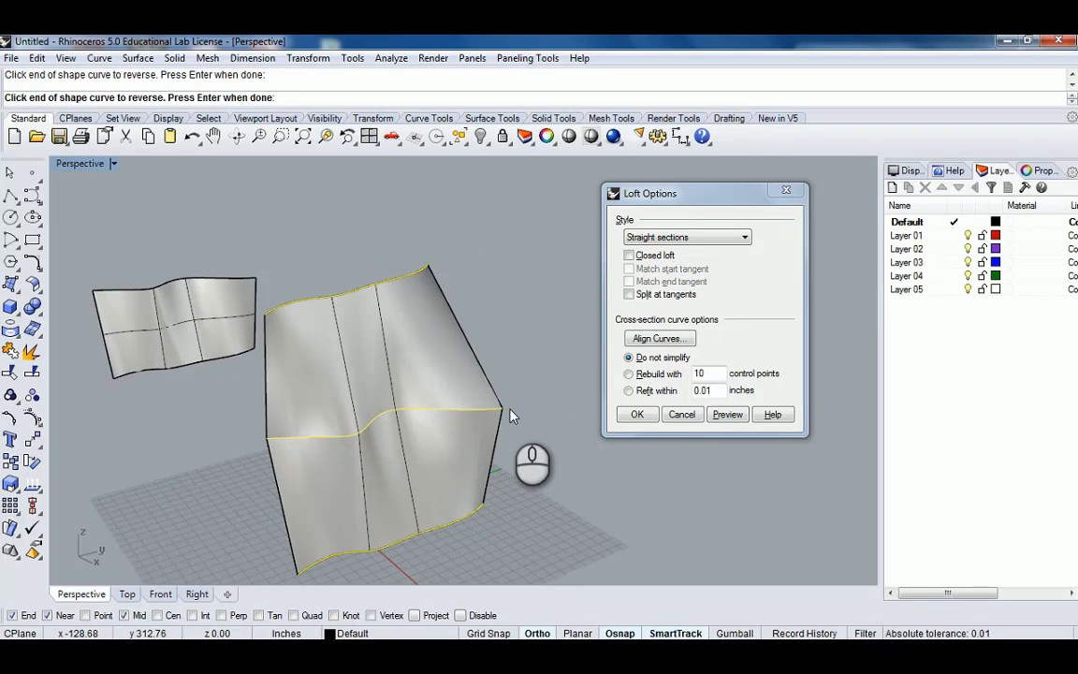
Create the three-curve loft with the Normal style after previewing it.
click(712, 237)
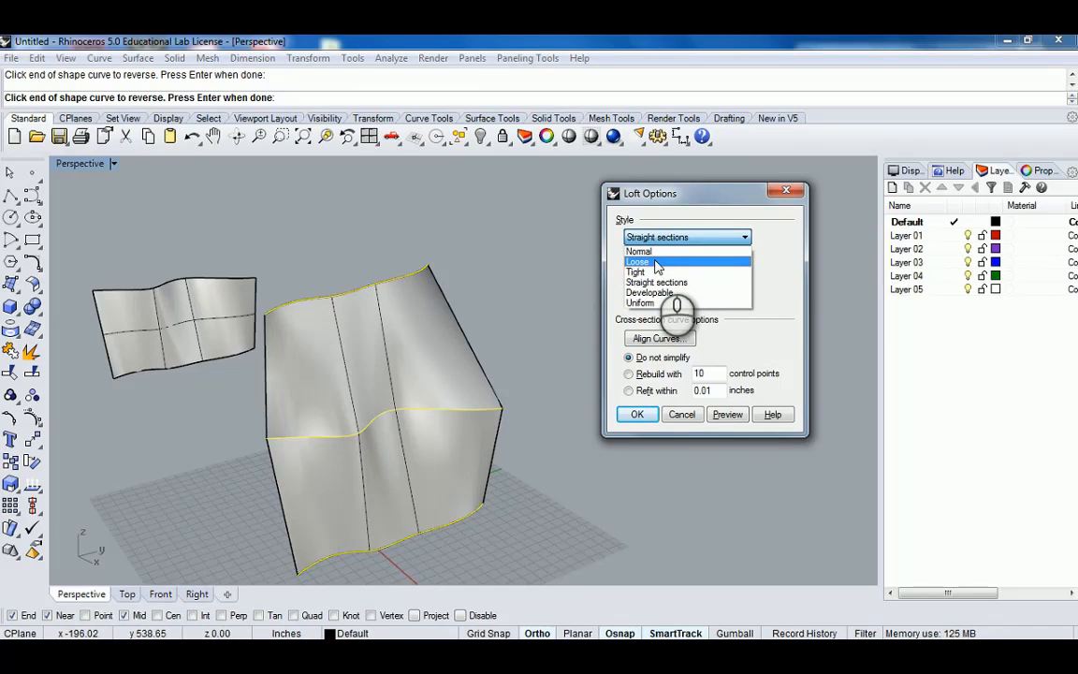
click(640, 250)
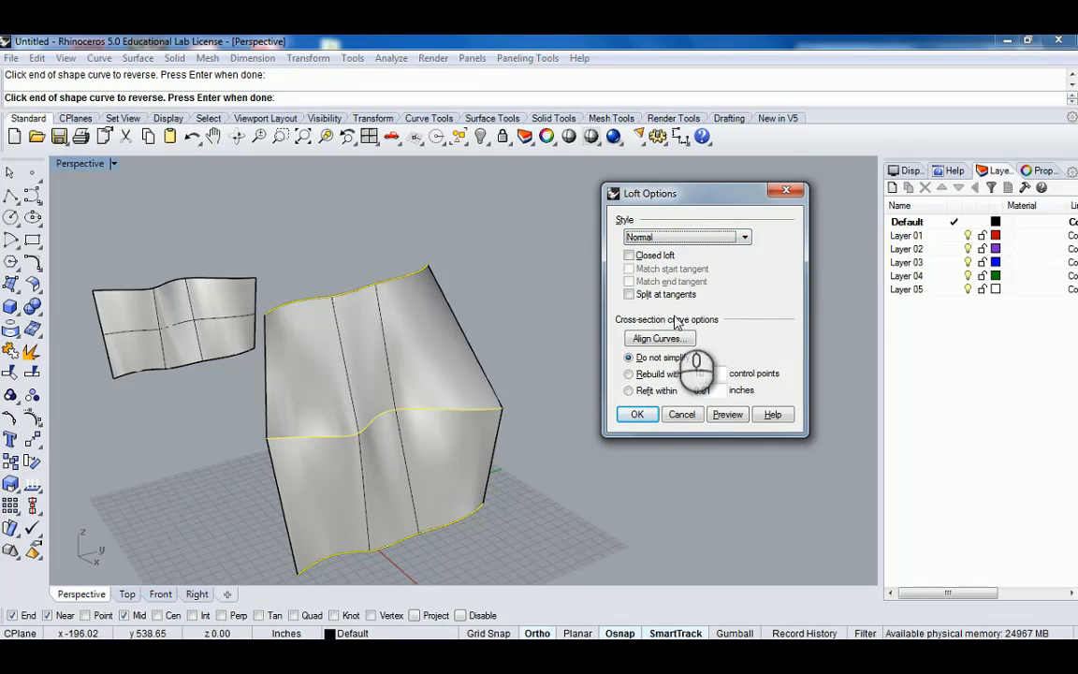
click(728, 415)
right_drag(562, 426, 528, 411)
click(651, 415)
Move the new lofted surface 60' away from the curves.
click(480, 433)
scroll(481, 428, down, 4)
text(m)
key(Return)
click(492, 497)
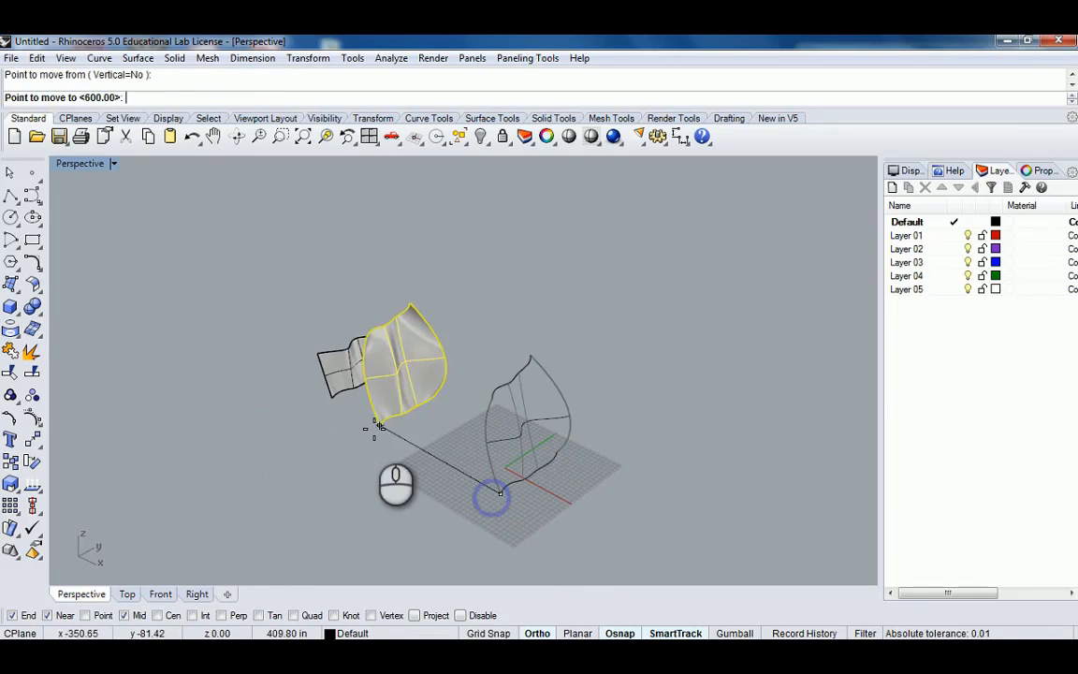
text(60')
key(Return)
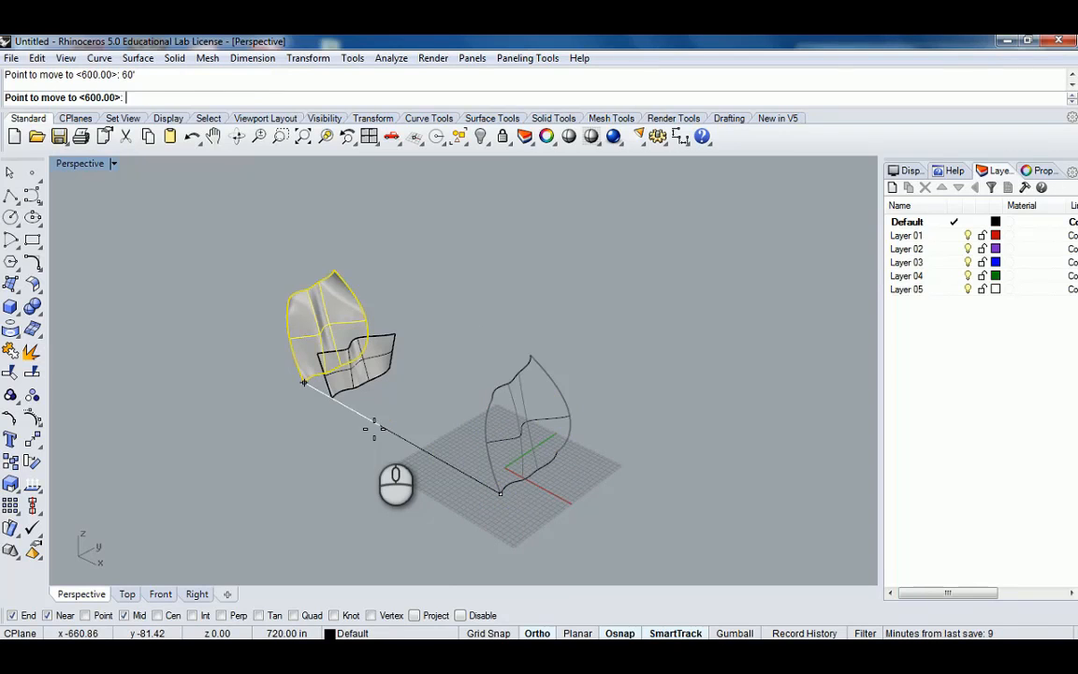
click(376, 388)
Start another loft through the three S-shaped curves, selecting them from bottom to top.
right_drag(392, 391, 536, 408)
scroll(515, 406, up, 6)
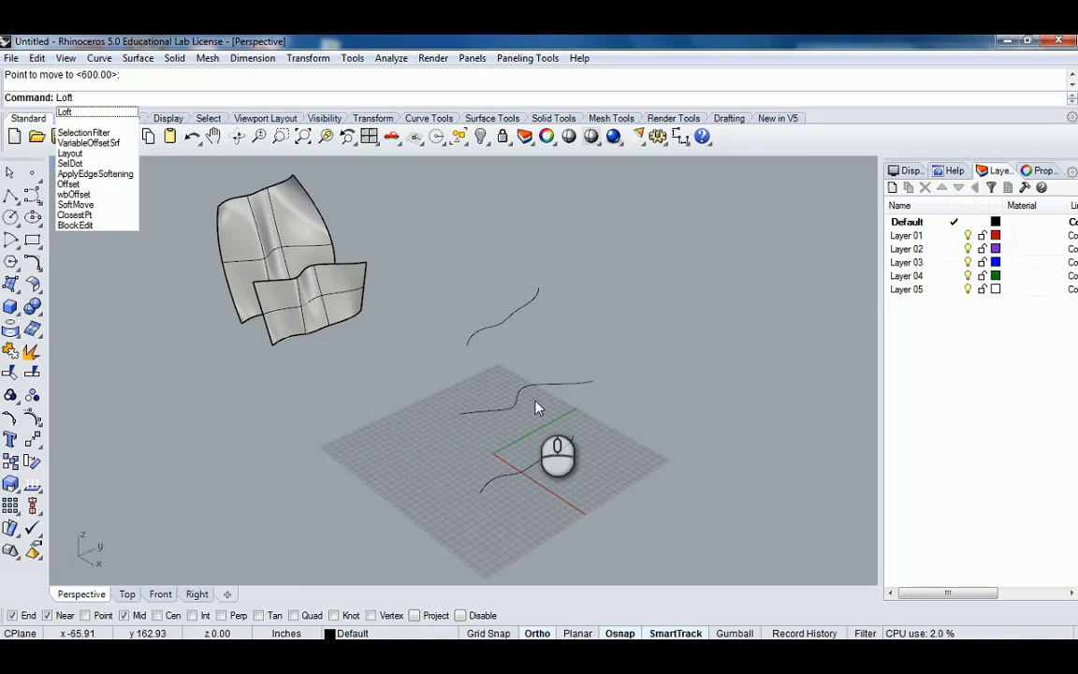
key(Return)
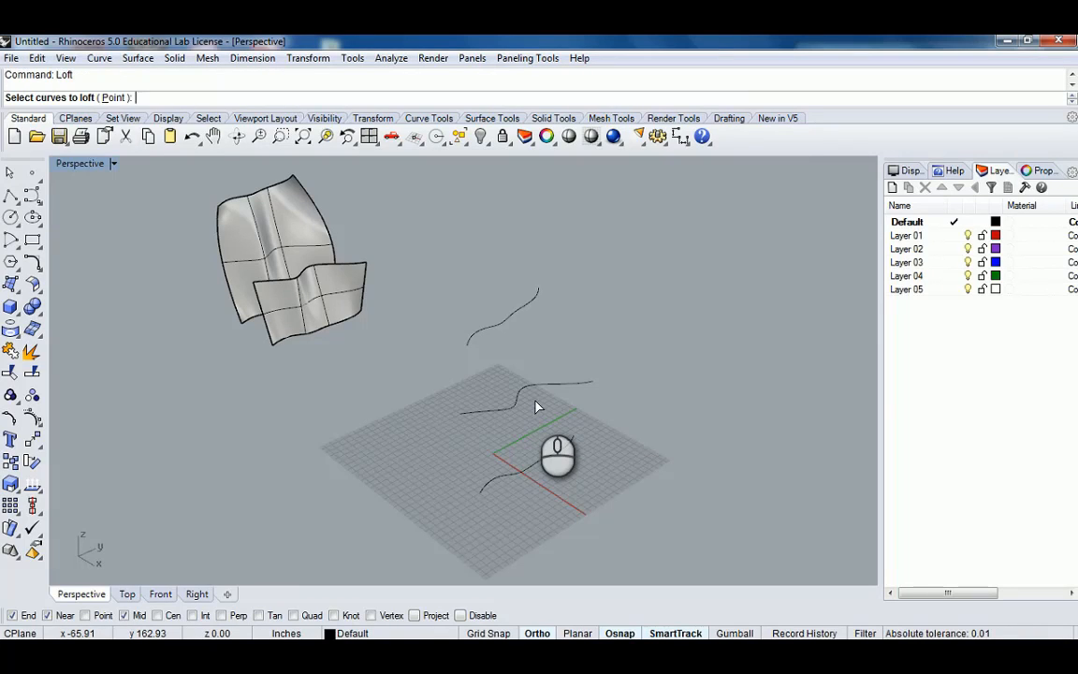
click(512, 477)
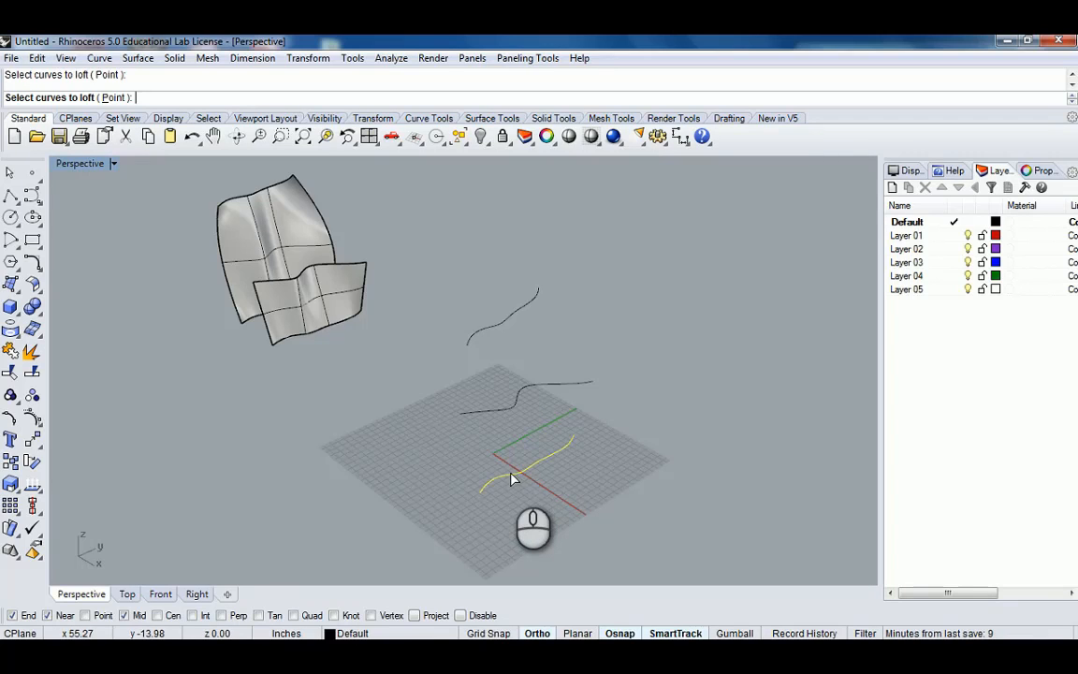
click(506, 322)
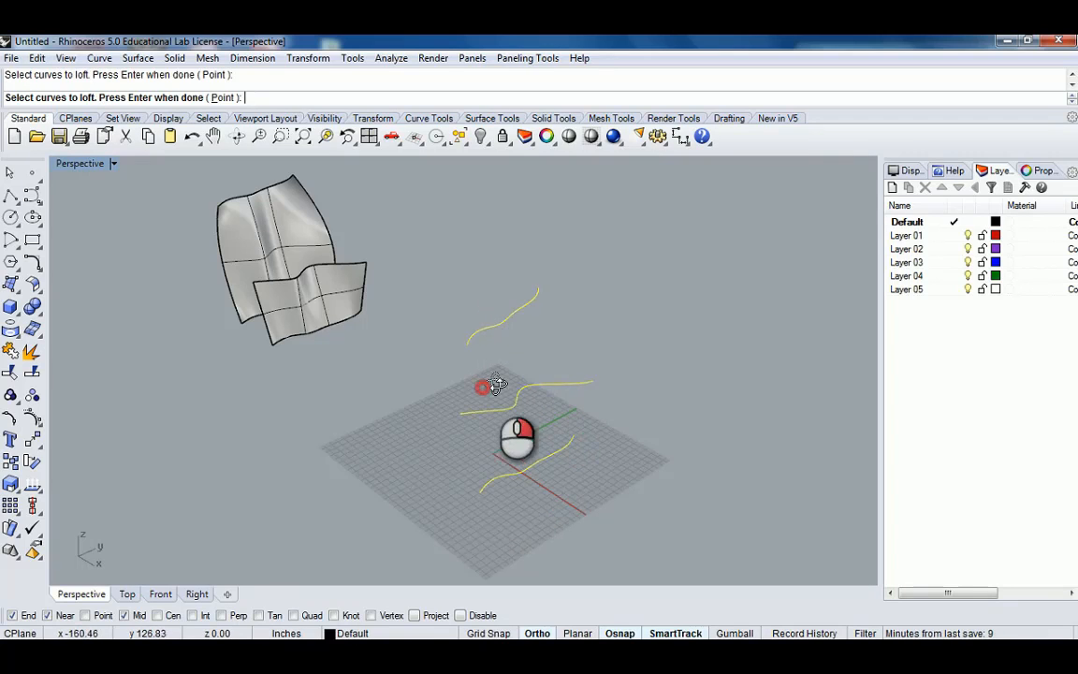
right_drag(489, 384, 500, 534)
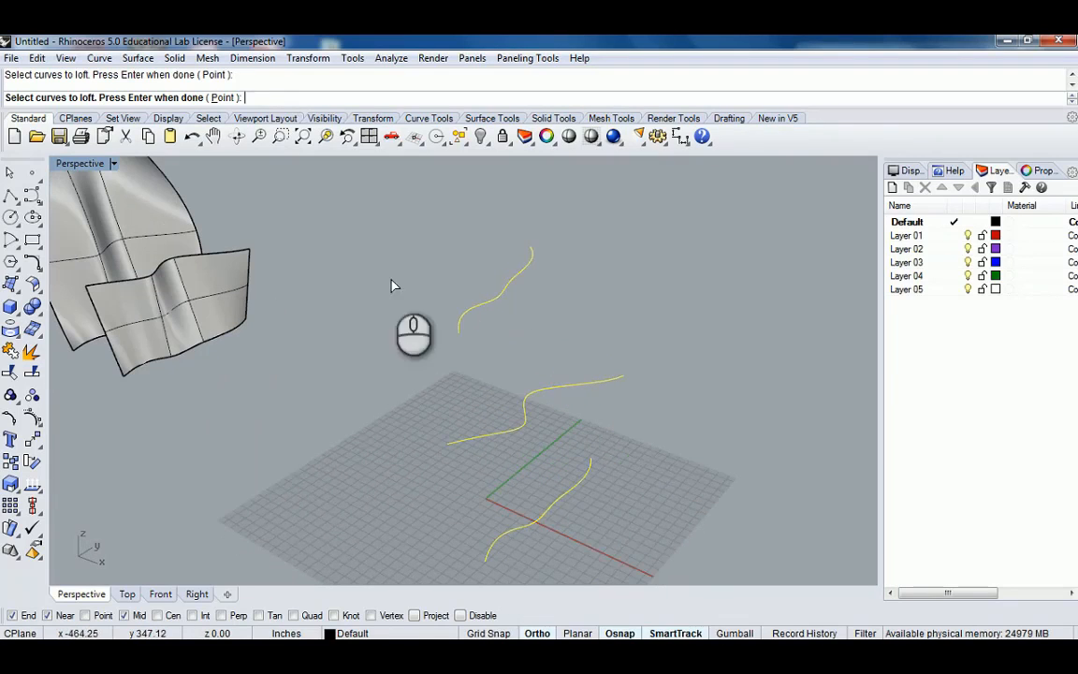
key(Return)
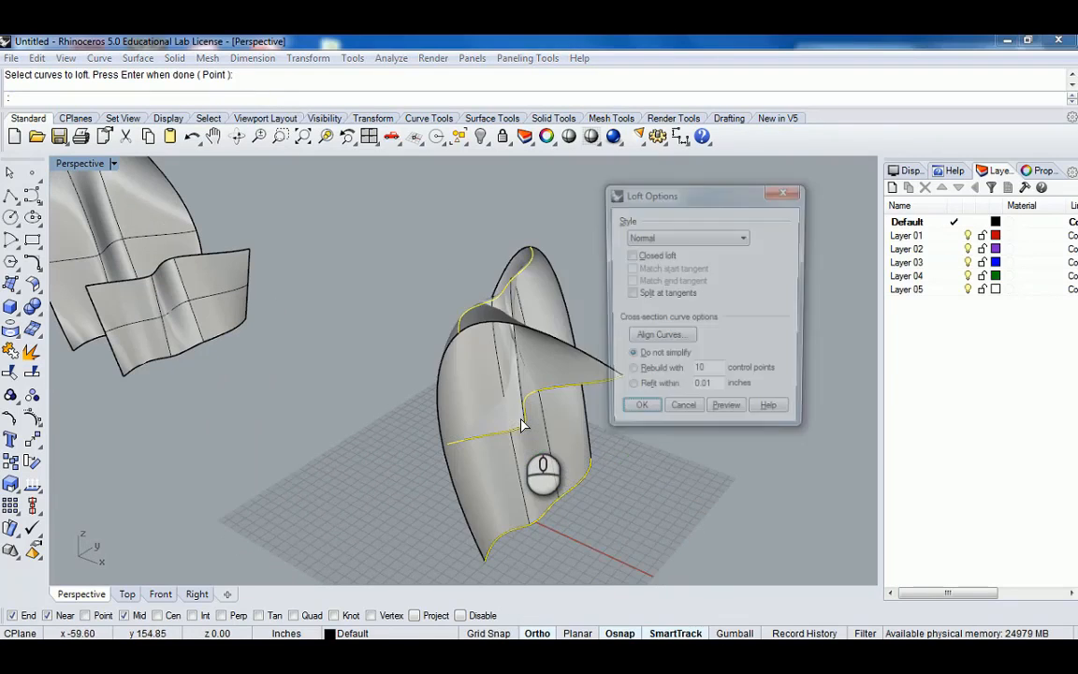
right_drag(516, 420, 548, 392)
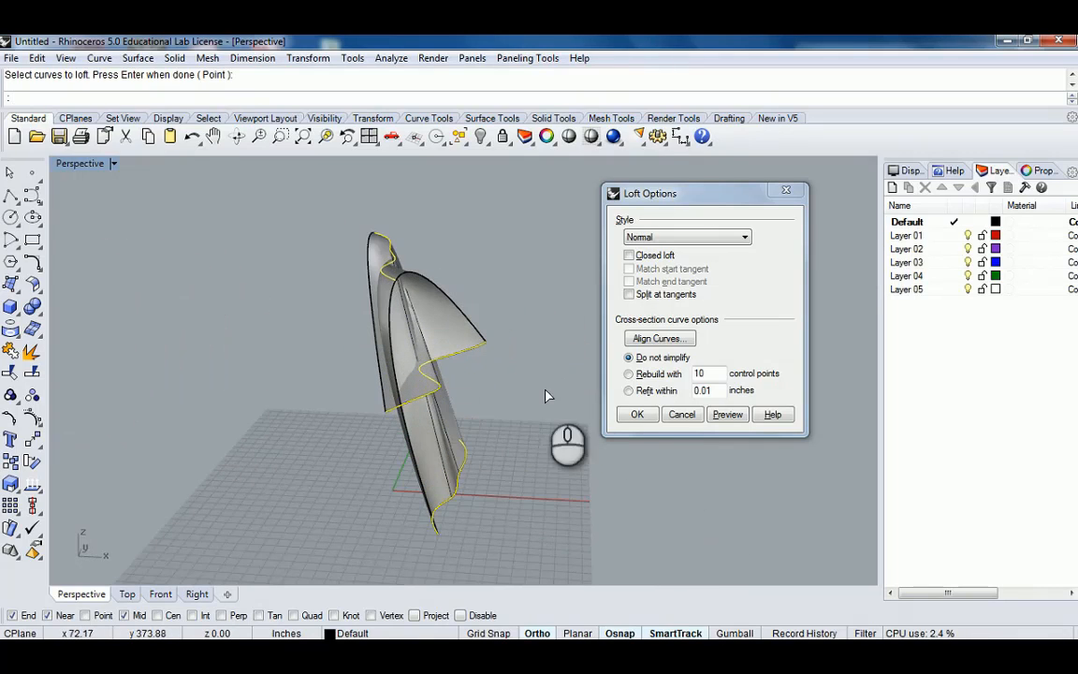
Open curve alignment and examine the directions of the three loft curves from several angles.
click(672, 347)
right_drag(501, 332, 350, 357)
scroll(428, 393, up, 4)
scroll(429, 393, down, 4)
scroll(380, 331, up, 3)
scroll(379, 333, up, 4)
scroll(462, 363, down, 8)
scroll(496, 357, up, 8)
scroll(503, 374, down, 8)
right_drag(559, 361, 430, 302)
scroll(484, 321, up, 6)
scroll(510, 298, down, 6)
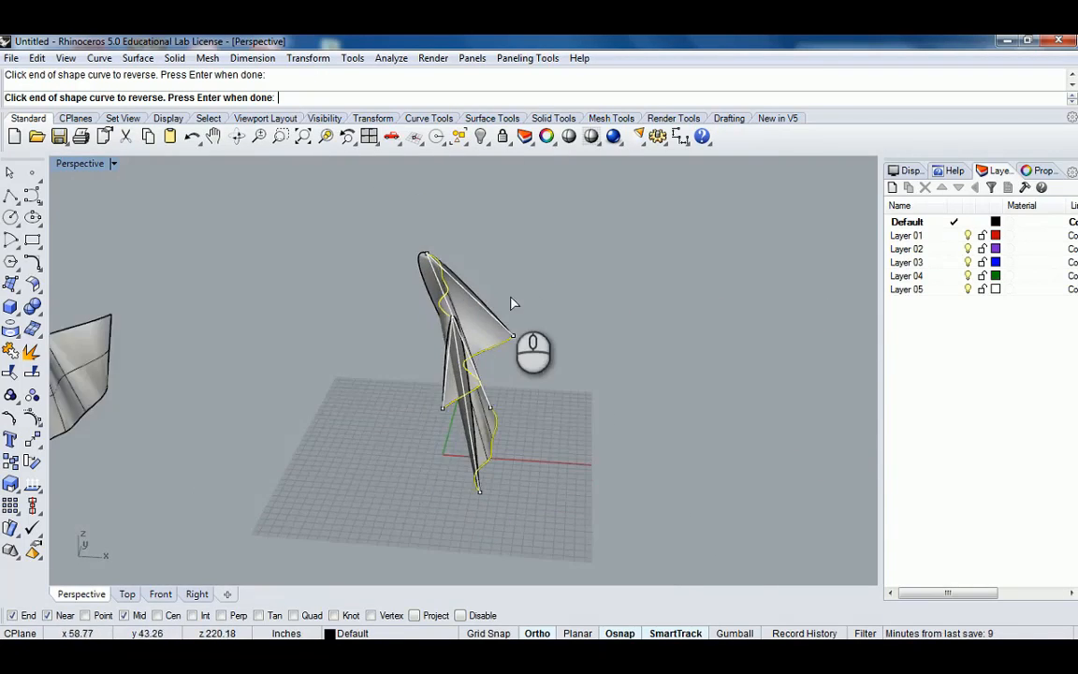
right_drag(512, 303, 652, 281)
right_click(477, 324)
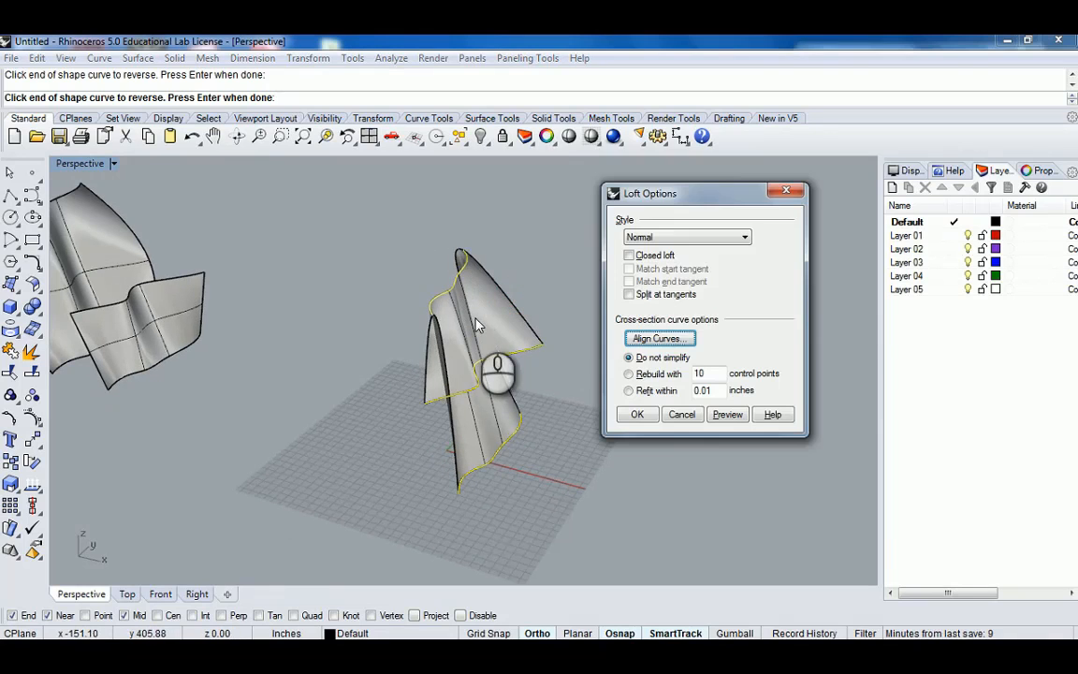
Preview the new loft with the Loose style and inspect it from several angles.
click(683, 236)
click(661, 259)
click(728, 415)
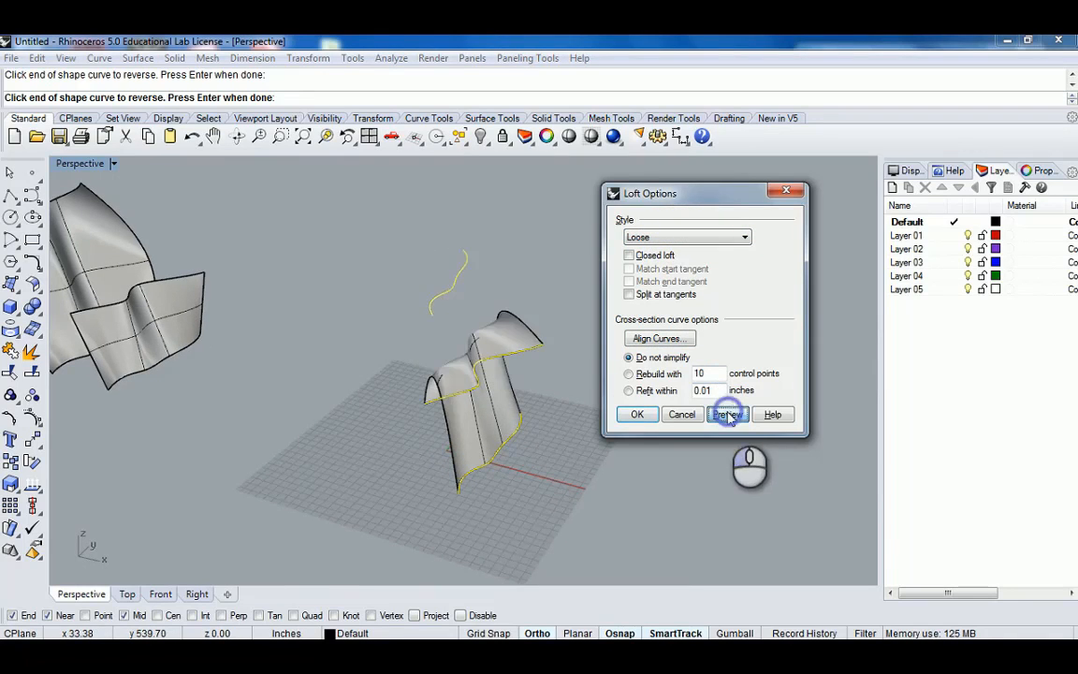
right_drag(513, 325, 330, 317)
scroll(378, 354, up, 2)
scroll(424, 331, down, 6)
right_drag(400, 366, 377, 383)
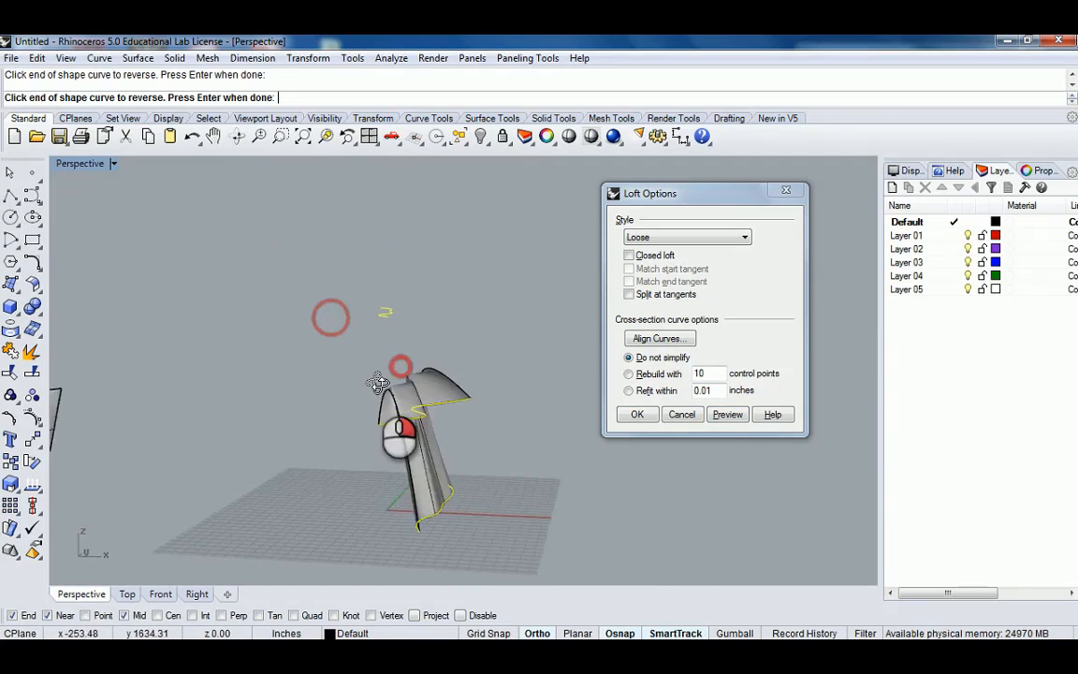
scroll(349, 373, up, 3)
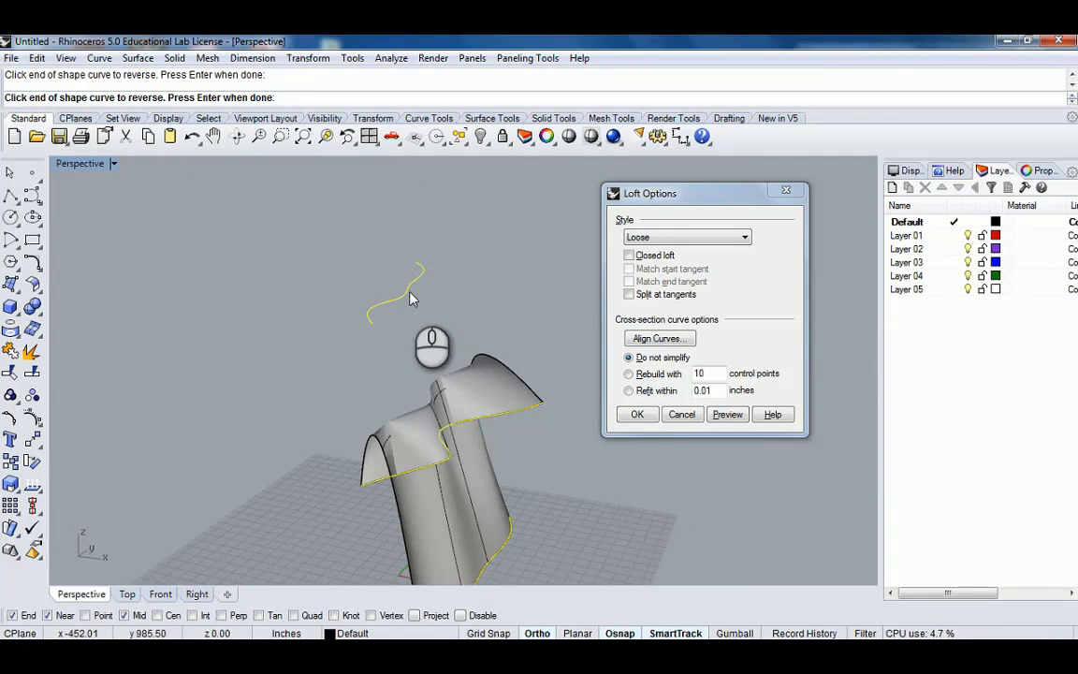
scroll(393, 359, down, 5)
right_drag(389, 359, 456, 397)
scroll(451, 396, up, 4)
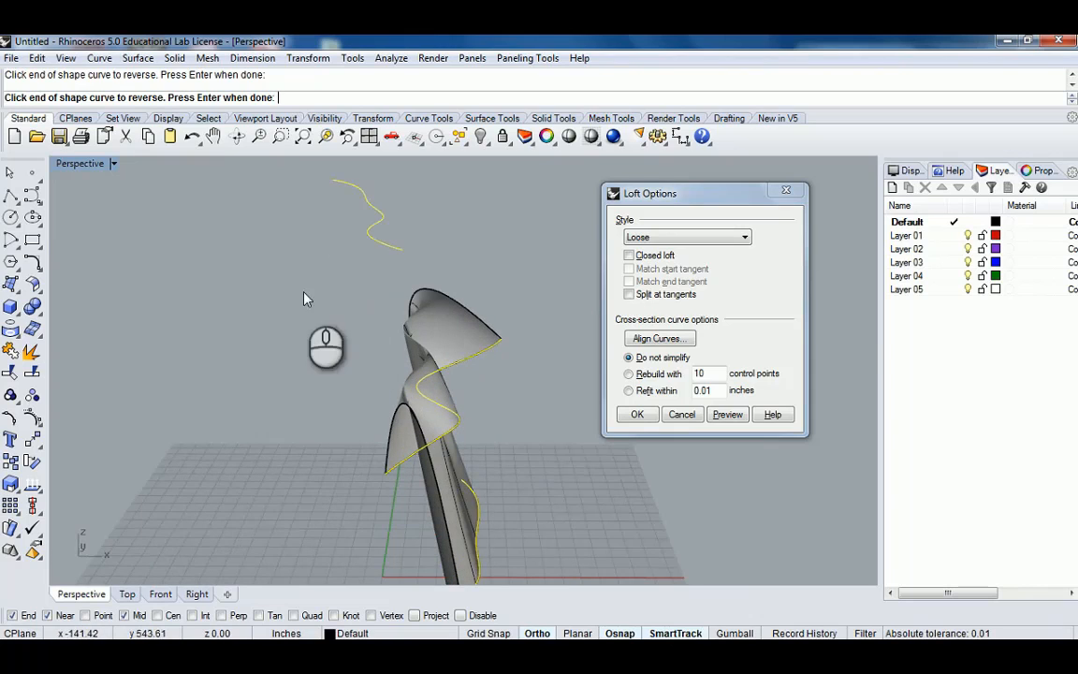
Preview the loft with the Tight style, inspect it, and cancel the loft.
click(687, 237)
click(674, 271)
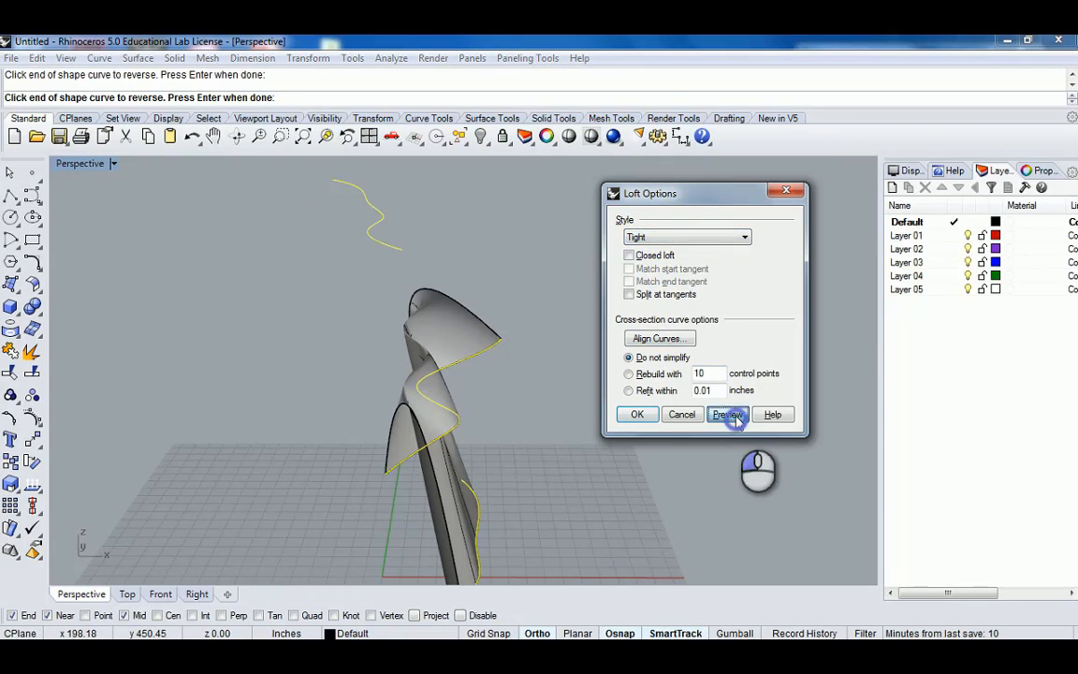
right_drag(442, 307, 365, 333)
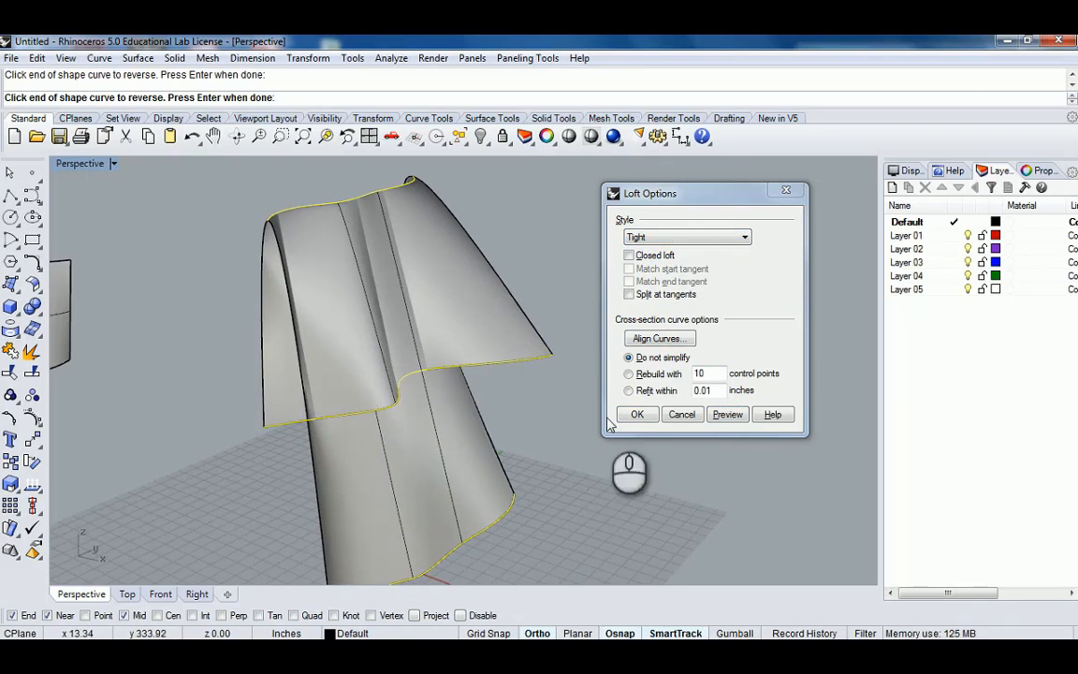
click(682, 415)
scroll(478, 373, down, 8)
right_drag(471, 363, 570, 425)
scroll(489, 369, up, 2)
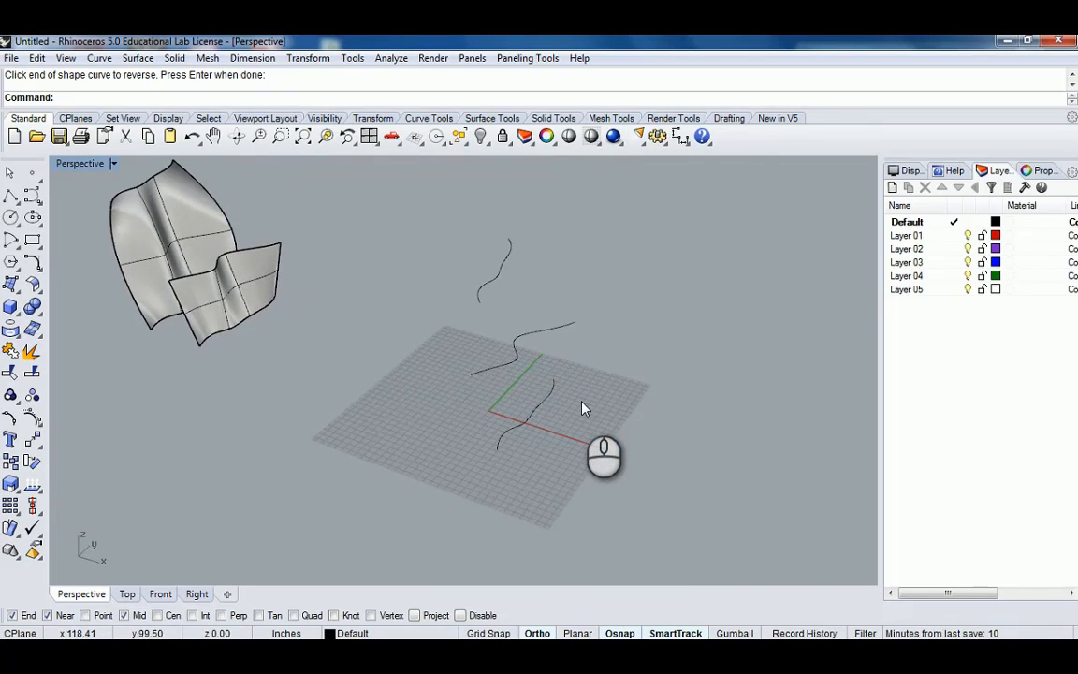
click(542, 403)
click(609, 376)
right_drag(609, 377, 562, 403)
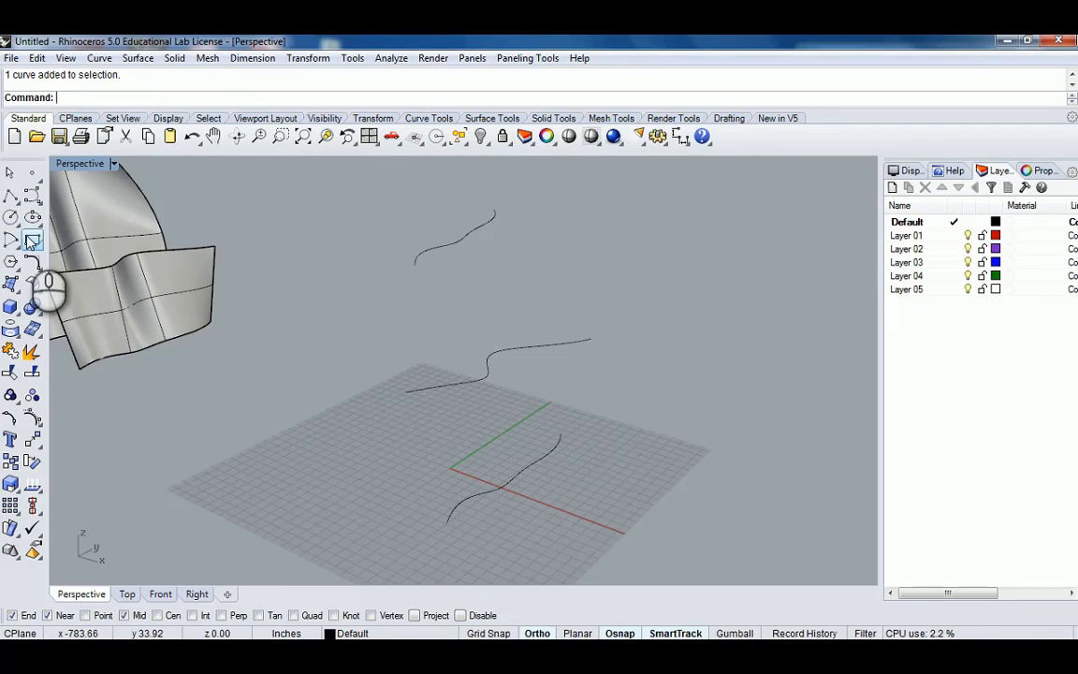
Set the construction plane to the world Front plane.
click(32, 242)
scroll(557, 440, down, 5)
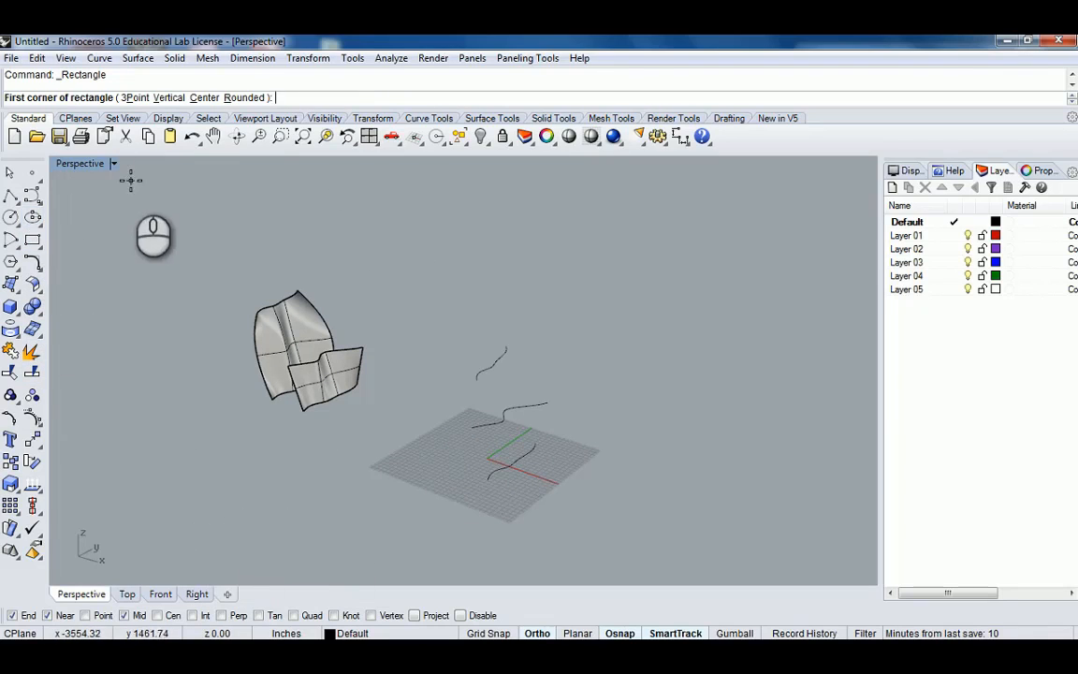
click(79, 119)
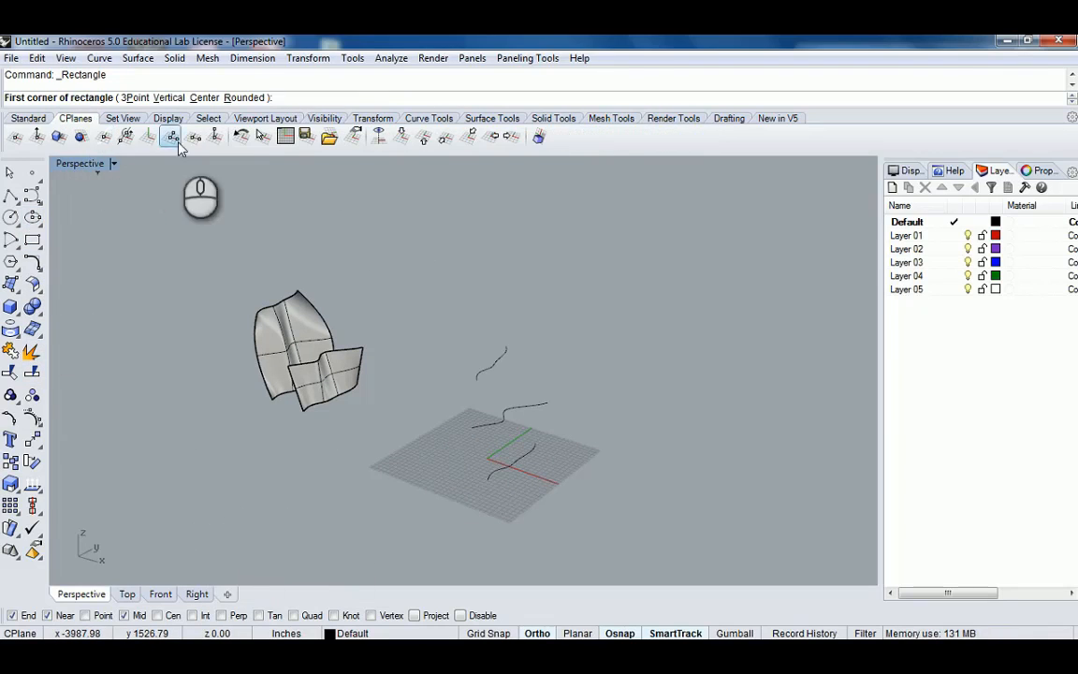
click(426, 139)
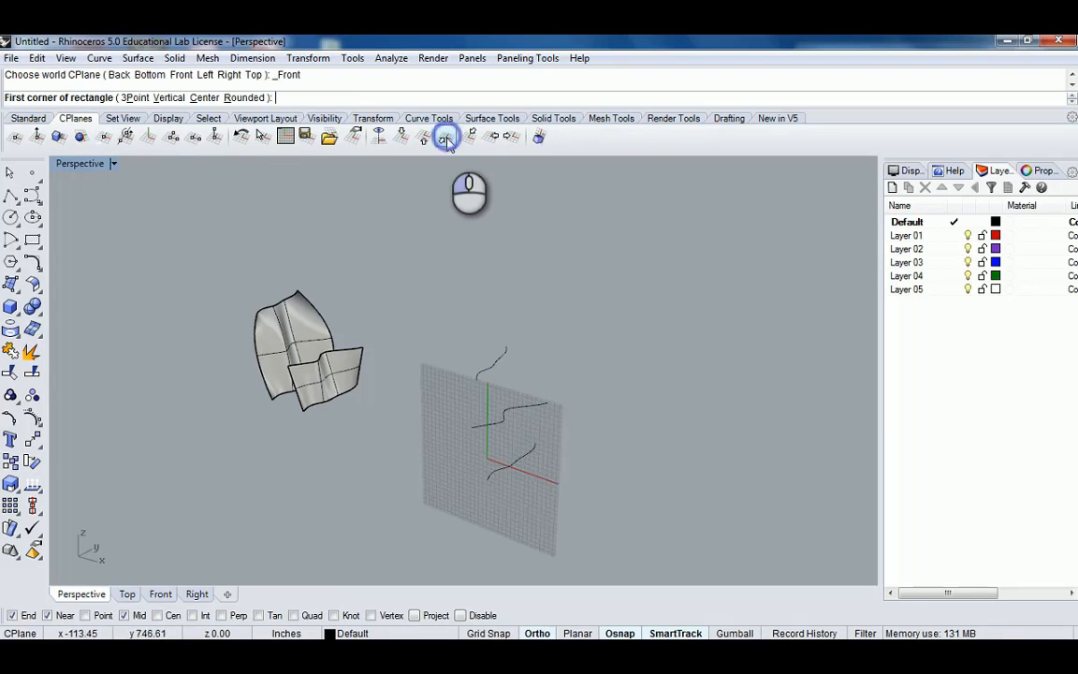
shift+right_drag(531, 390, 508, 329)
scroll(415, 284, up, 3)
key(Escape)
Select the three S-shaped curves and hide them.
drag(397, 248, 552, 501)
click(28, 118)
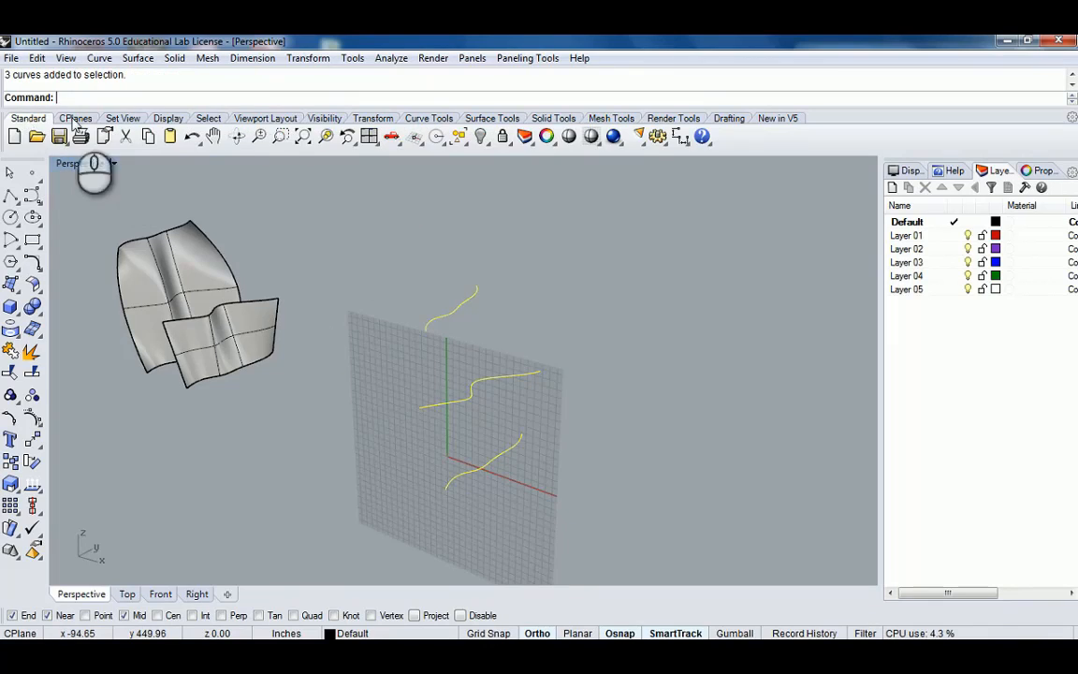
click(484, 138)
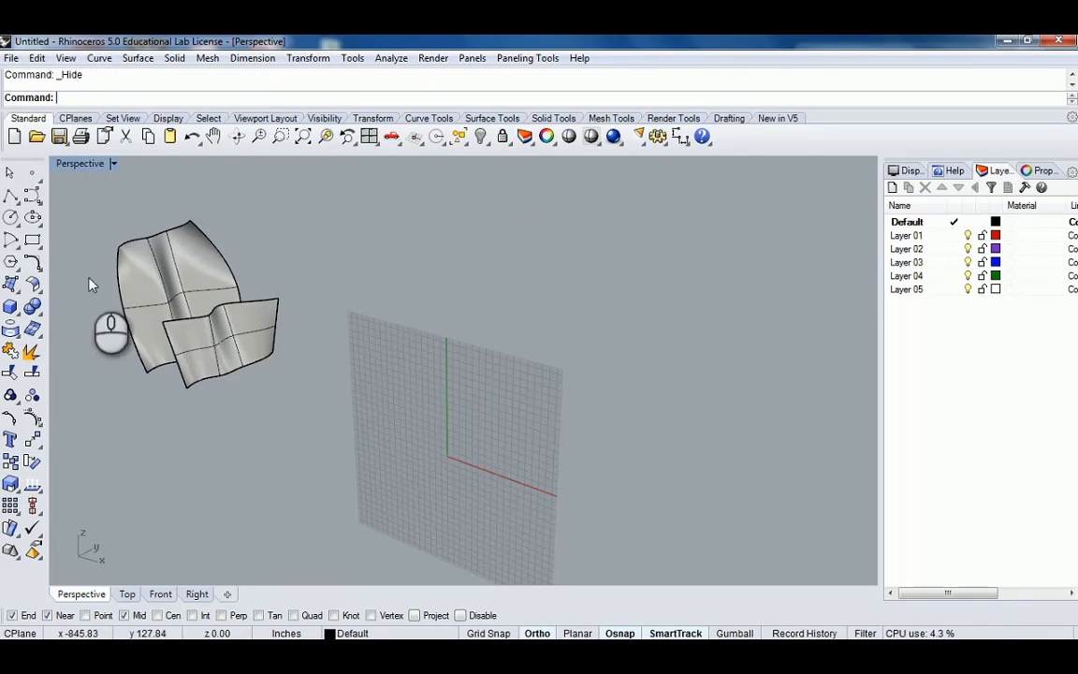
Draw a polyline from the origin up, across, down, back up and inward, tracing a frame outline on the Front plane.
click(10, 196)
scroll(434, 416, up, 4)
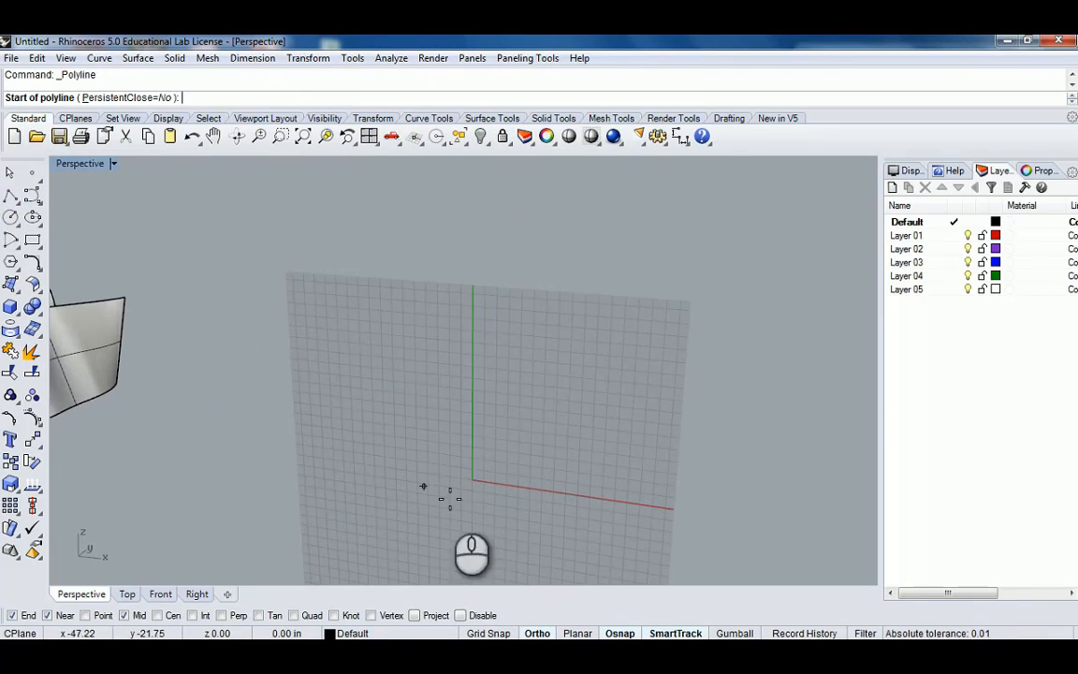
click(473, 480)
click(472, 317)
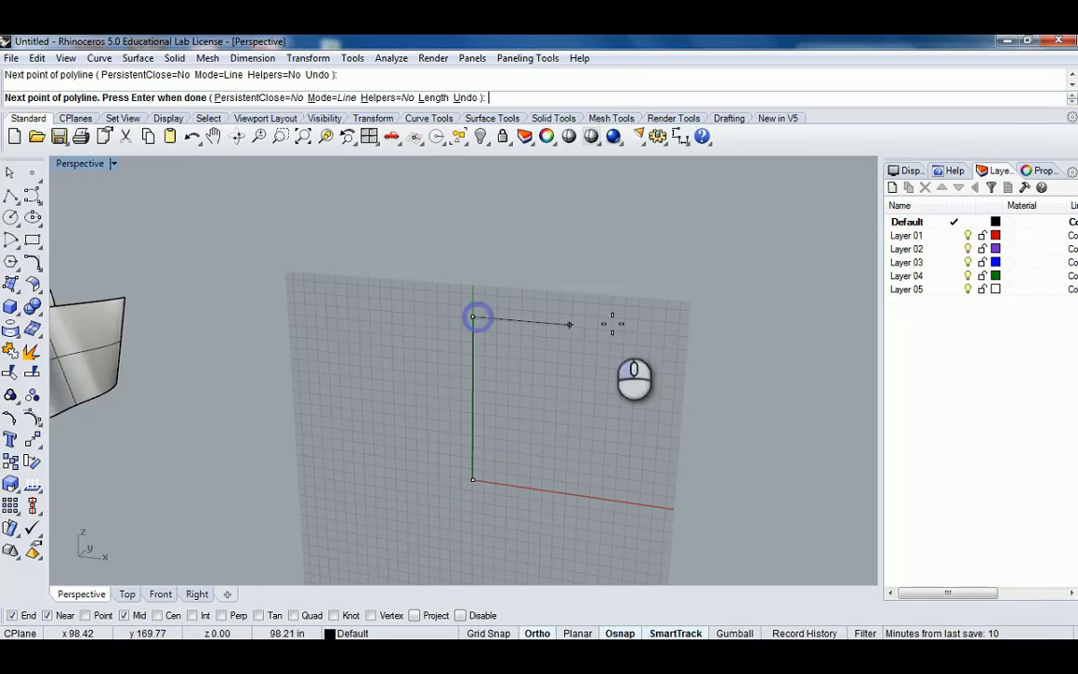
click(657, 332)
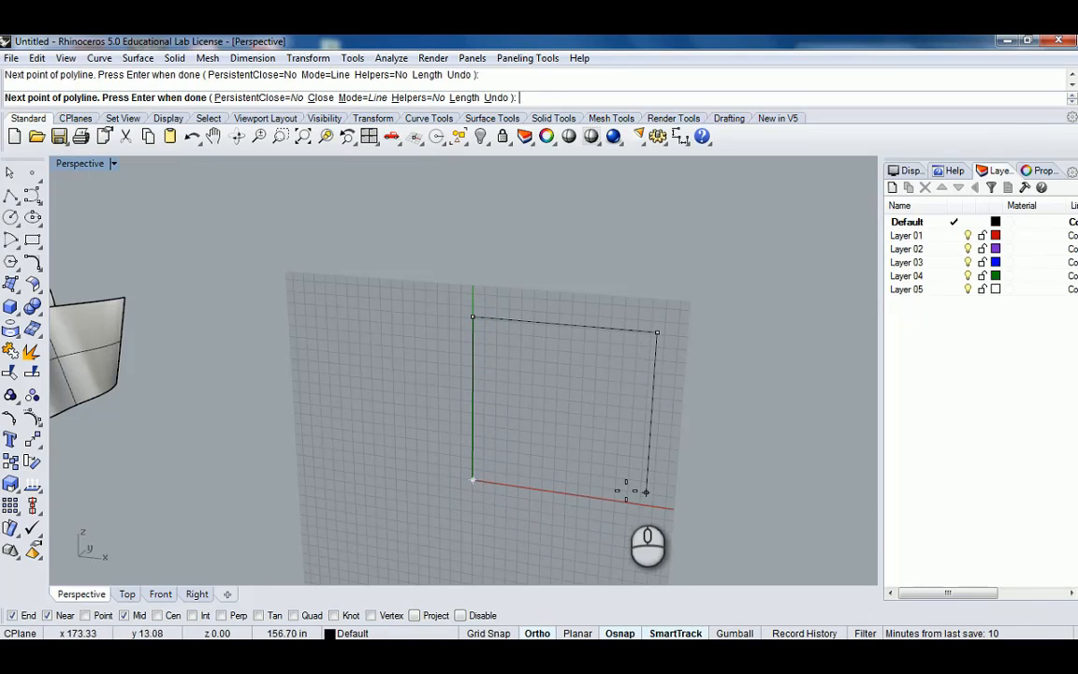
click(629, 503)
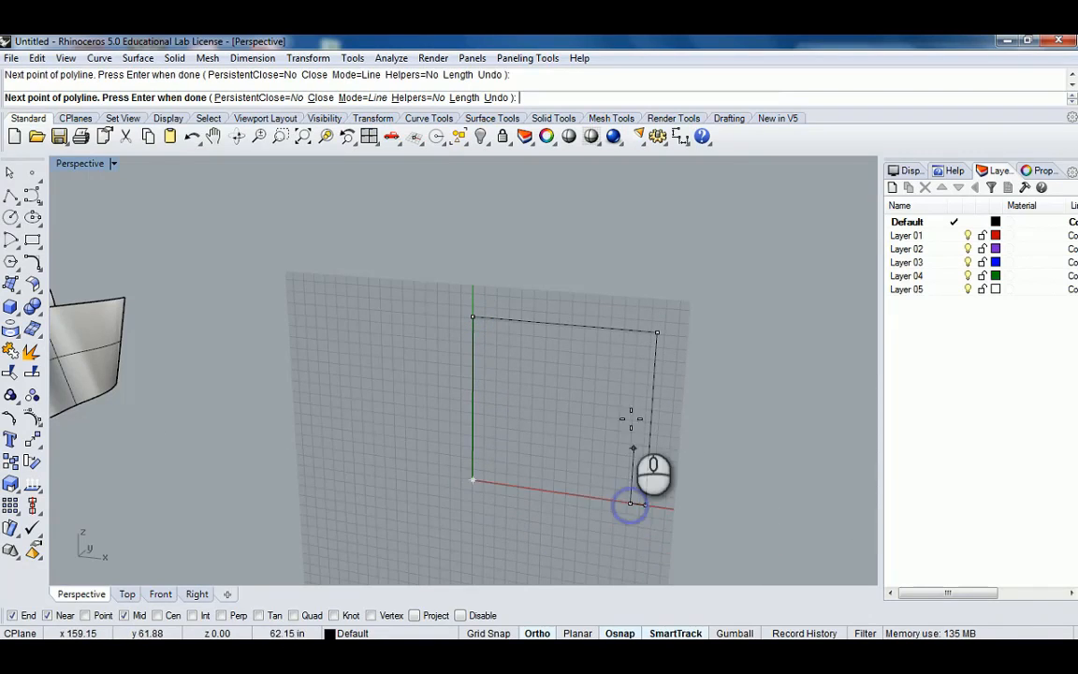
click(627, 345)
right_drag(567, 324, 572, 346)
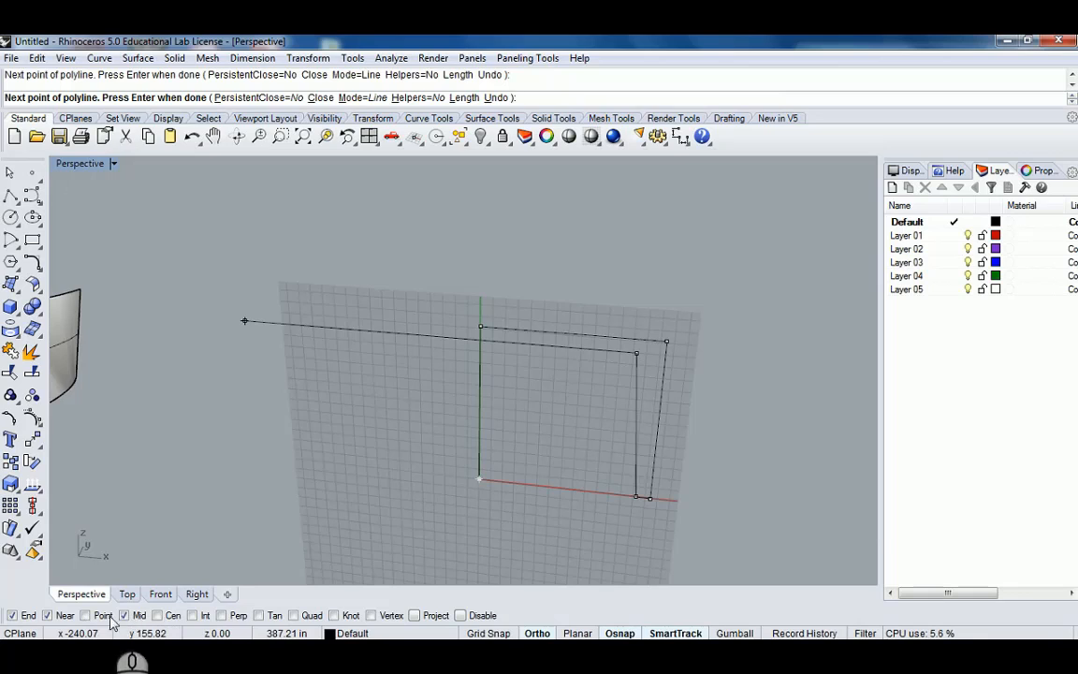
click(193, 616)
scroll(571, 346, up, 3)
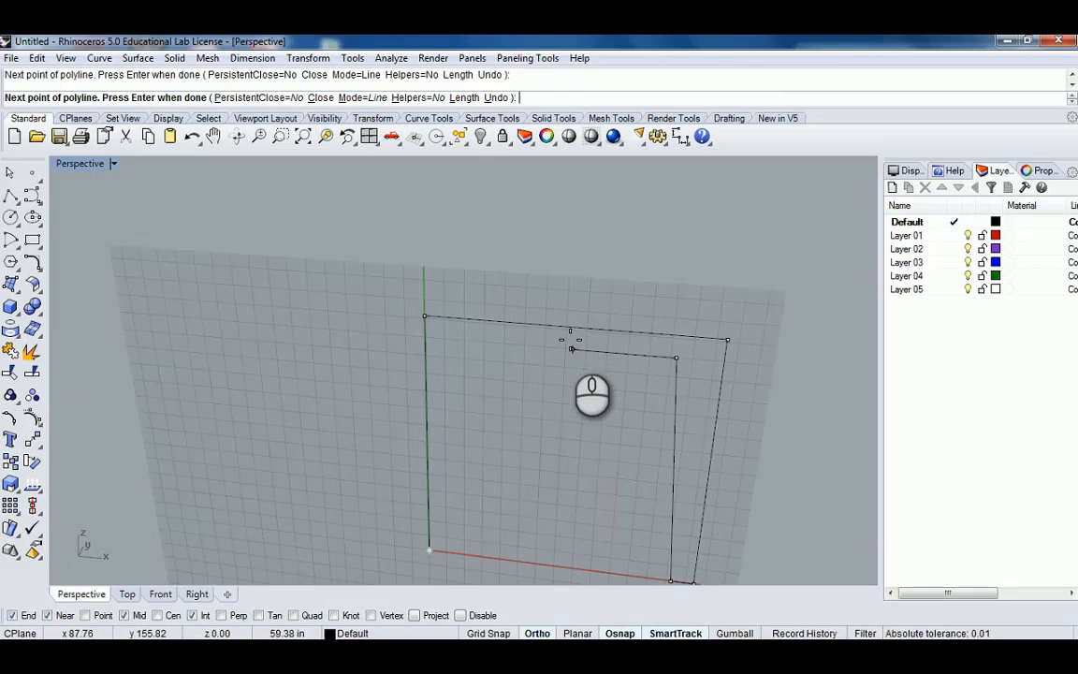
click(564, 347)
right_click(600, 356)
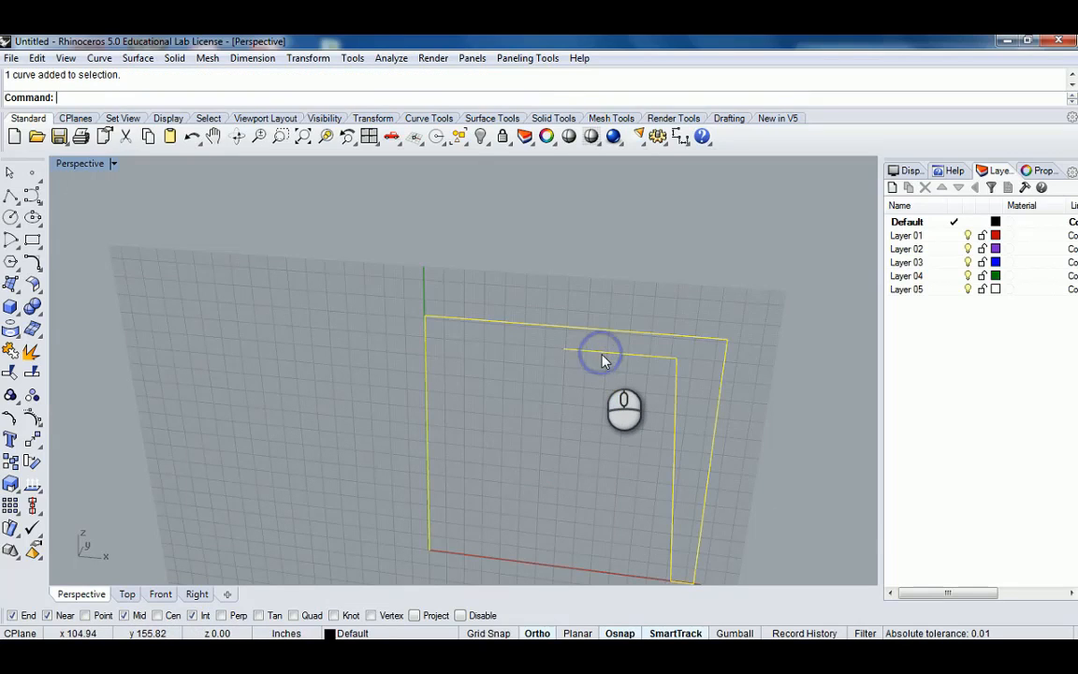
Explode the polyline and mirror its three inner segments about a vertical axis through the inner top segment's end.
click(627, 400)
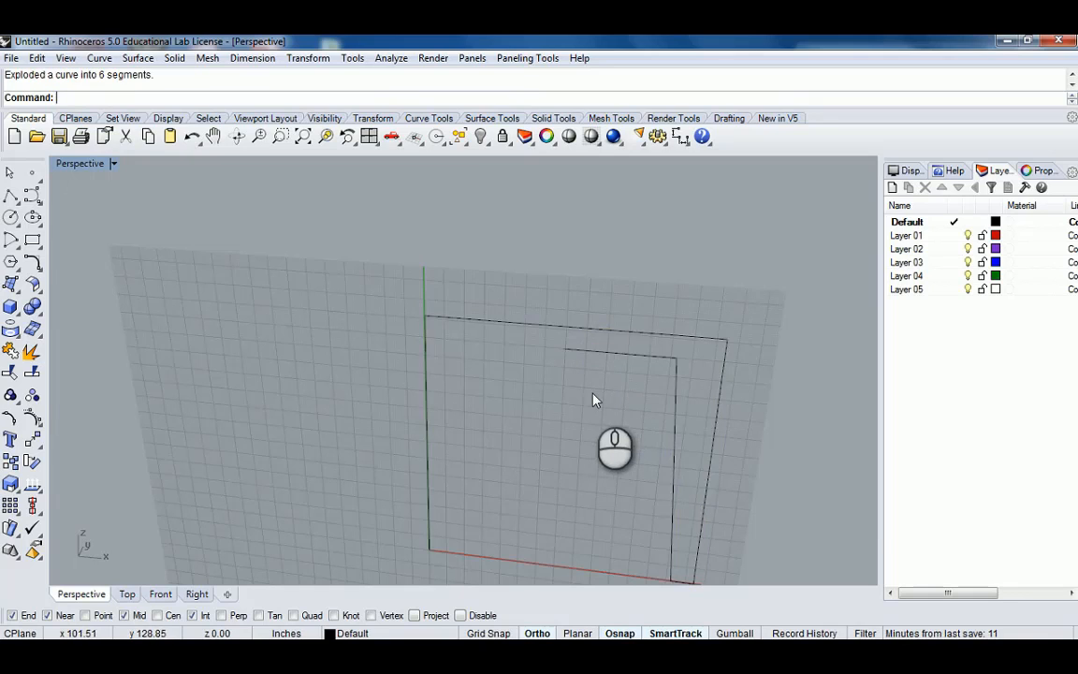
scroll(592, 400, down, 3)
drag(544, 312, 634, 478)
scroll(592, 398, up, 4)
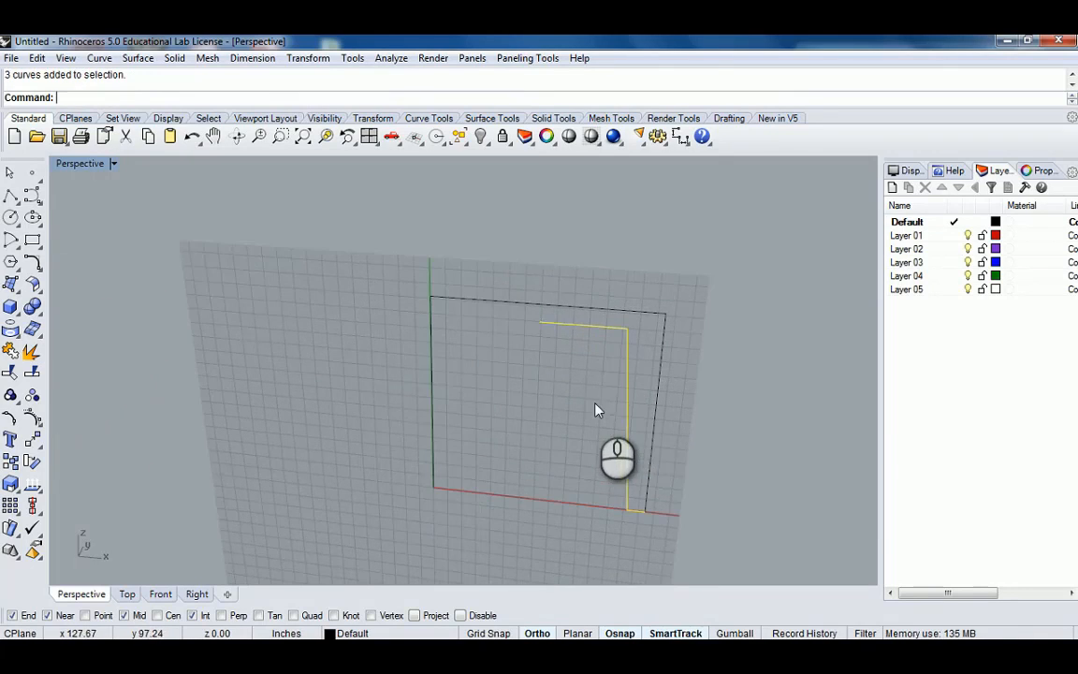
right_drag(595, 412, 617, 421)
text(rro)
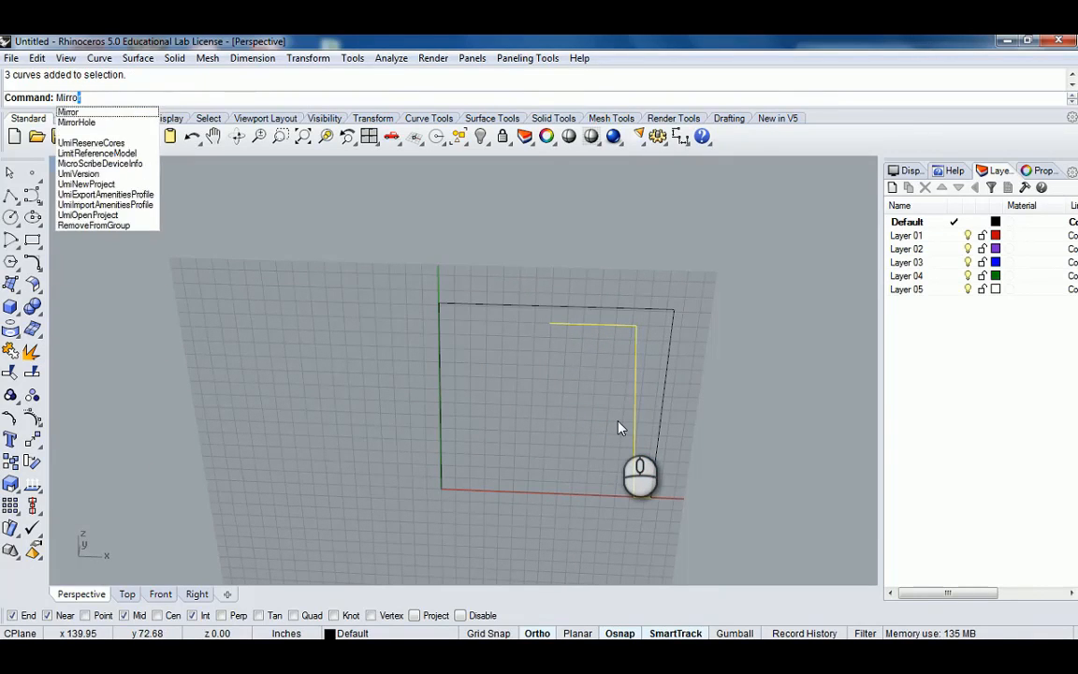
key(Return)
click(549, 325)
click(549, 398)
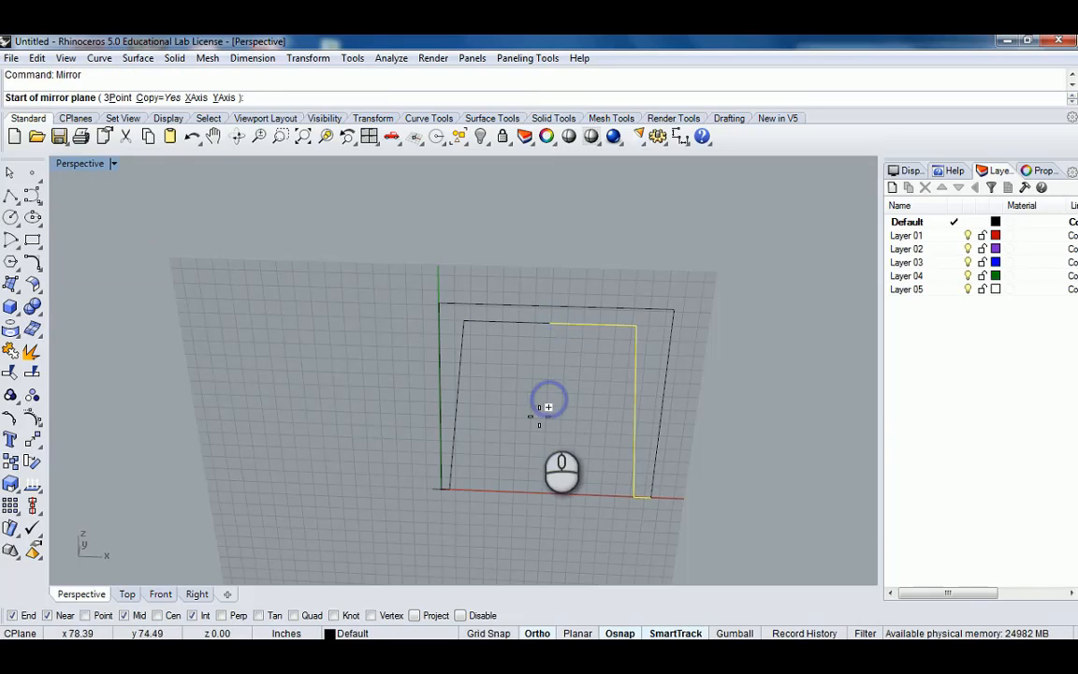
Select the inner segments and join them into one curve.
click(571, 328)
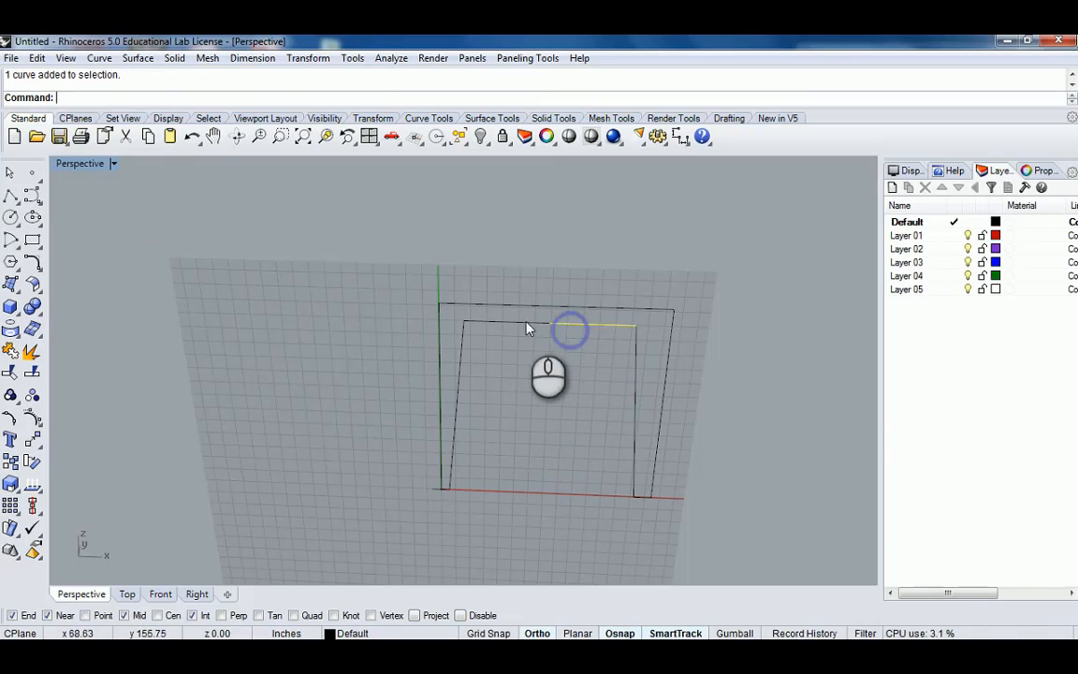
shift+click(633, 343)
shift+click(462, 355)
shift+drag(388, 467, 496, 514)
shift+drag(565, 455, 665, 513)
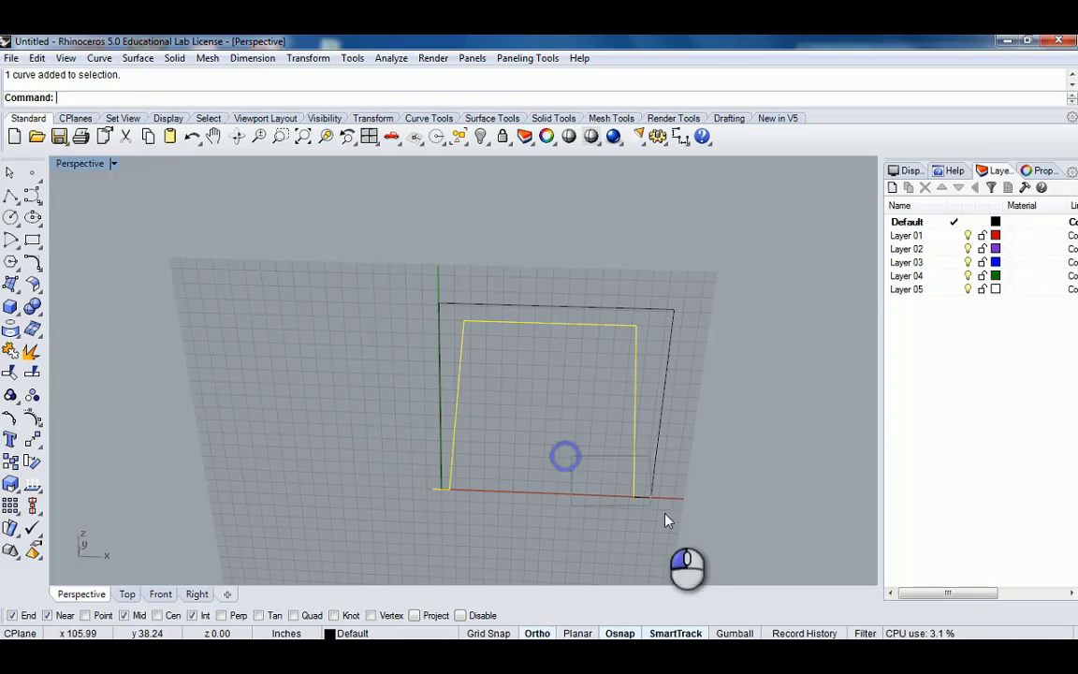
key(ctrl+j)
Move the joined inner curve into position inside the outer frame using a midpoint snap.
right_drag(609, 494, 612, 467)
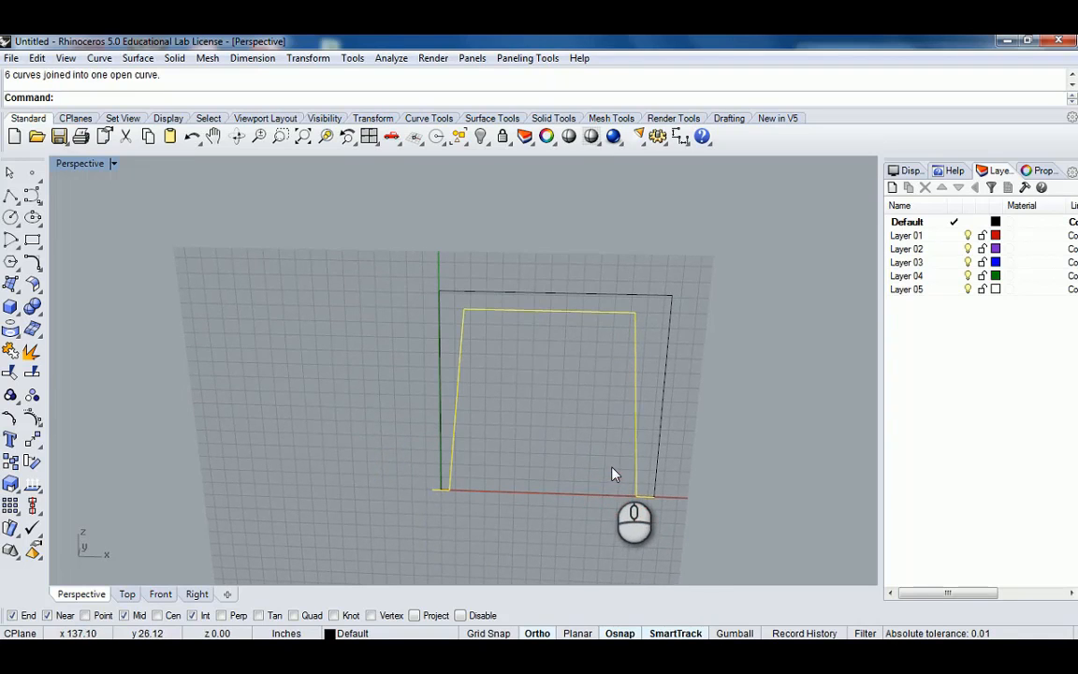
text(m)
key(Return)
click(548, 312)
scroll(557, 298, up, 2)
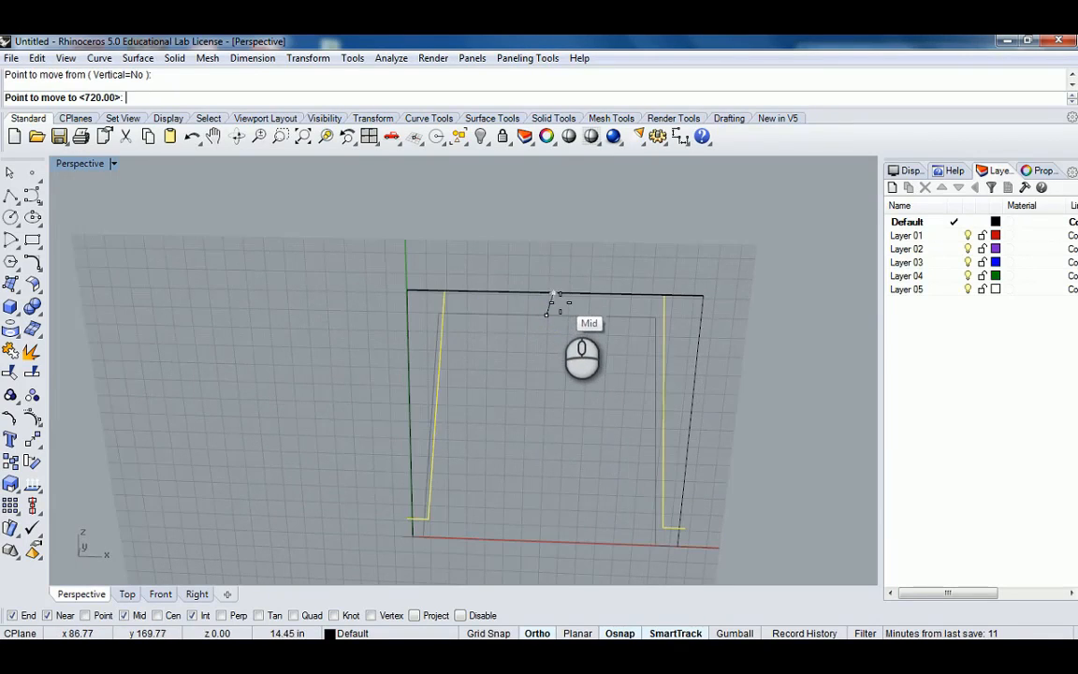
click(557, 313)
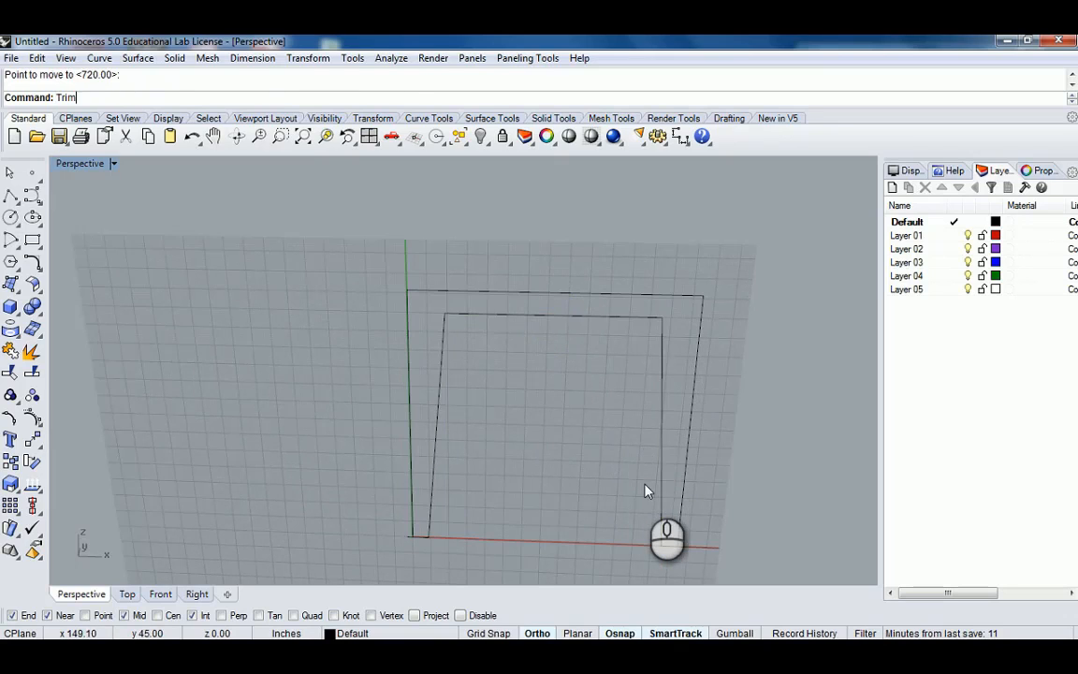
Trim the overhanging ends of the frame lines at both bottom corners.
text(Trim)
key(Return)
click(681, 510)
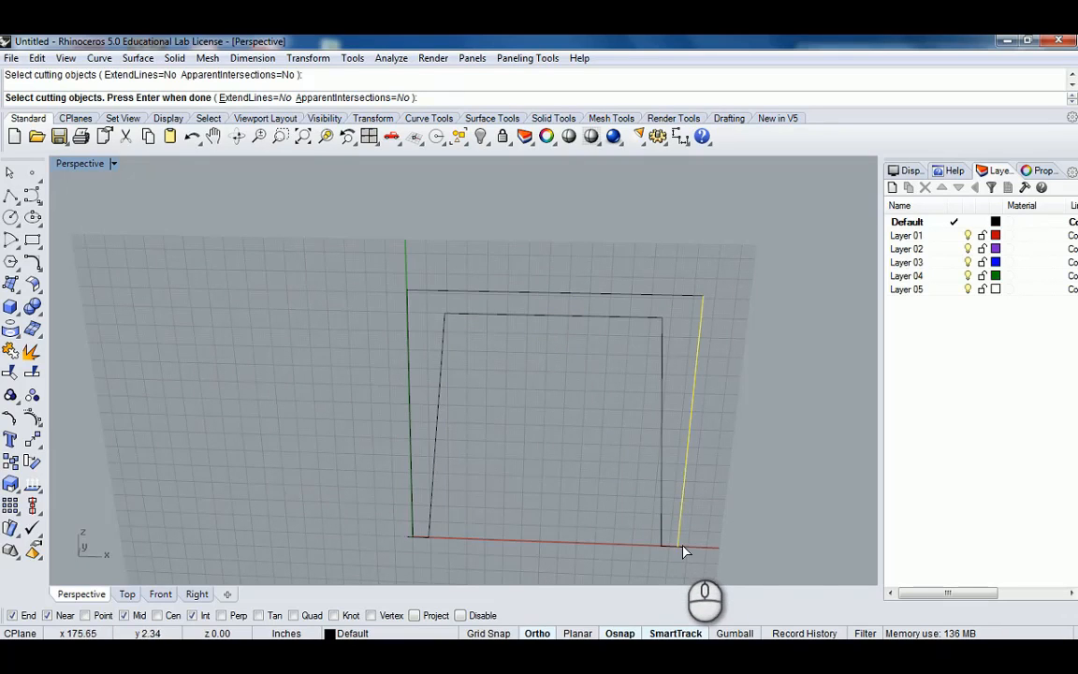
key(Return)
click(684, 546)
key(Return)
key(Return)
click(411, 521)
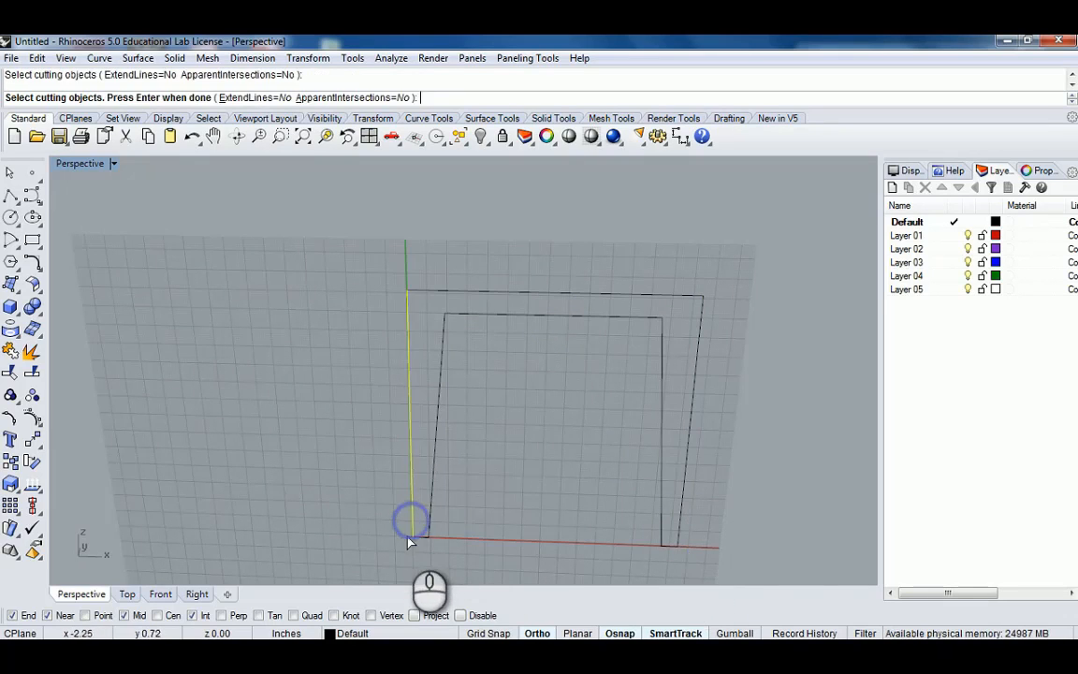
key(Return)
click(407, 538)
key(Return)
Join the four frame curves into a single curve.
drag(333, 260, 737, 564)
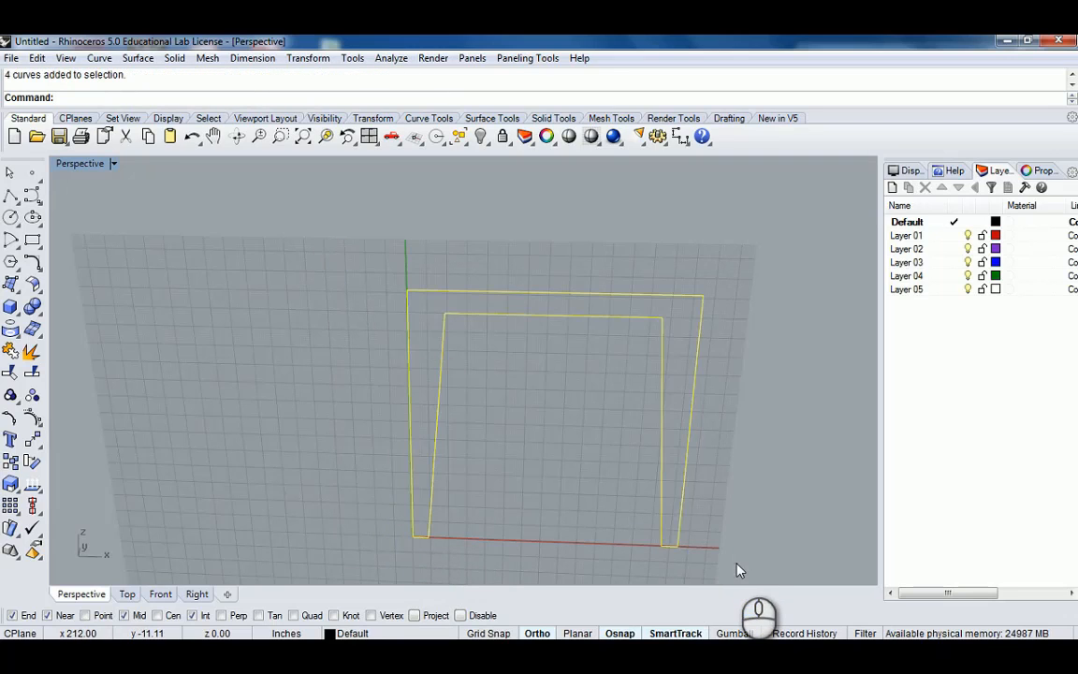
right_click(572, 409)
right_drag(573, 410, 525, 400)
click(538, 375)
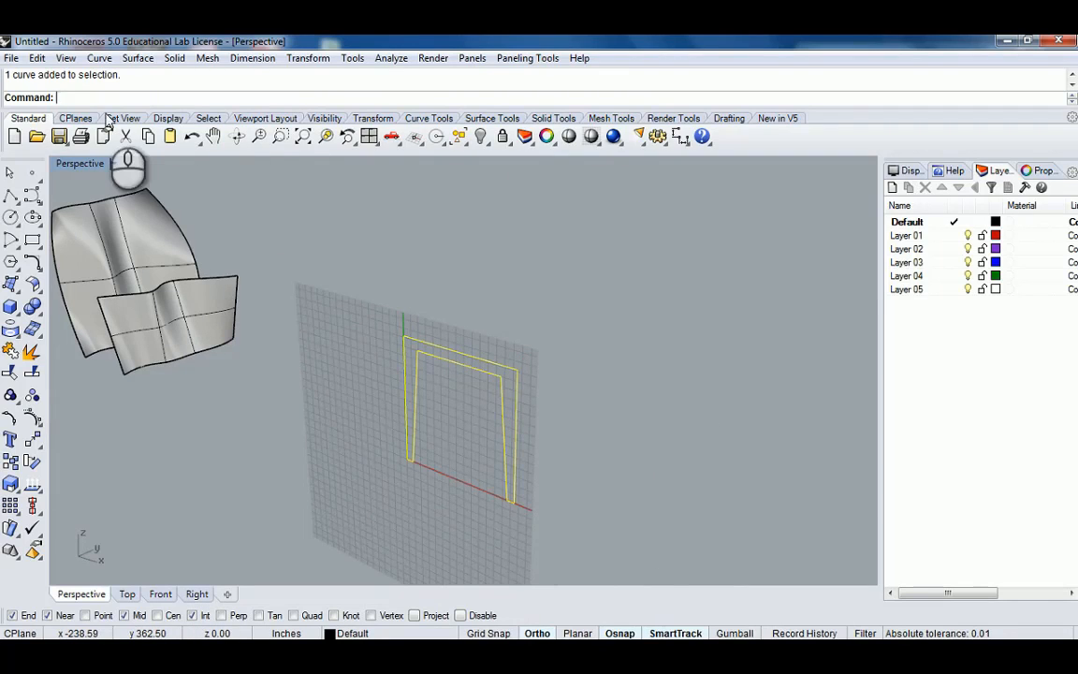
Set the construction plane to world Top and copy the frame curve three times along a line from its bottom corner.
click(77, 118)
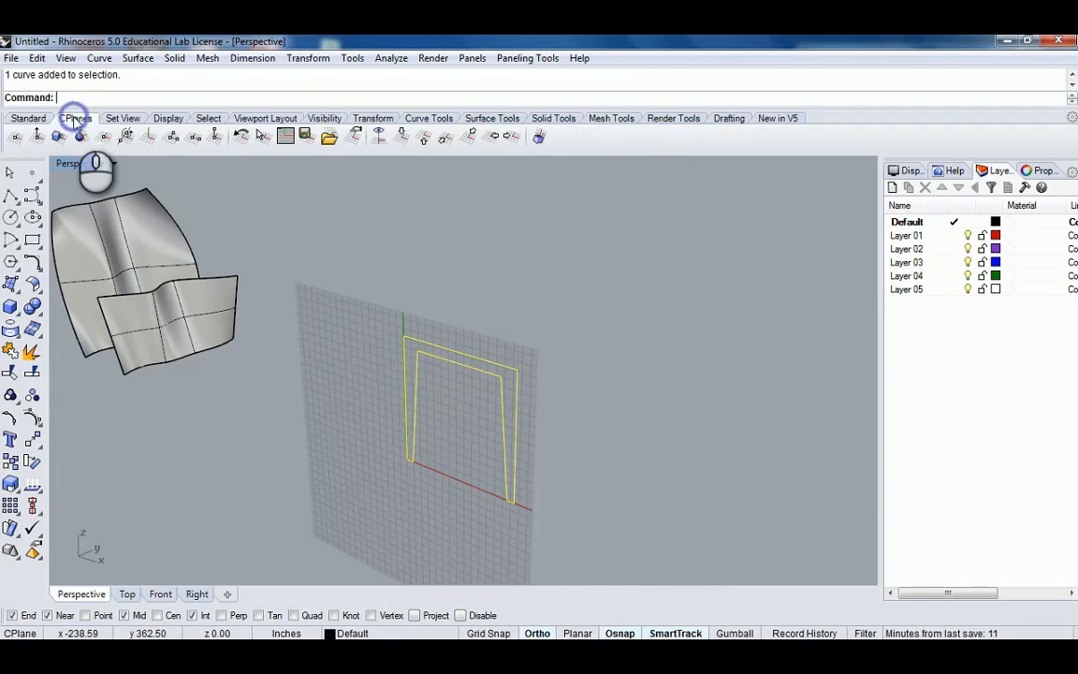
click(423, 136)
right_drag(544, 350, 483, 361)
text(Copy)
key(Return)
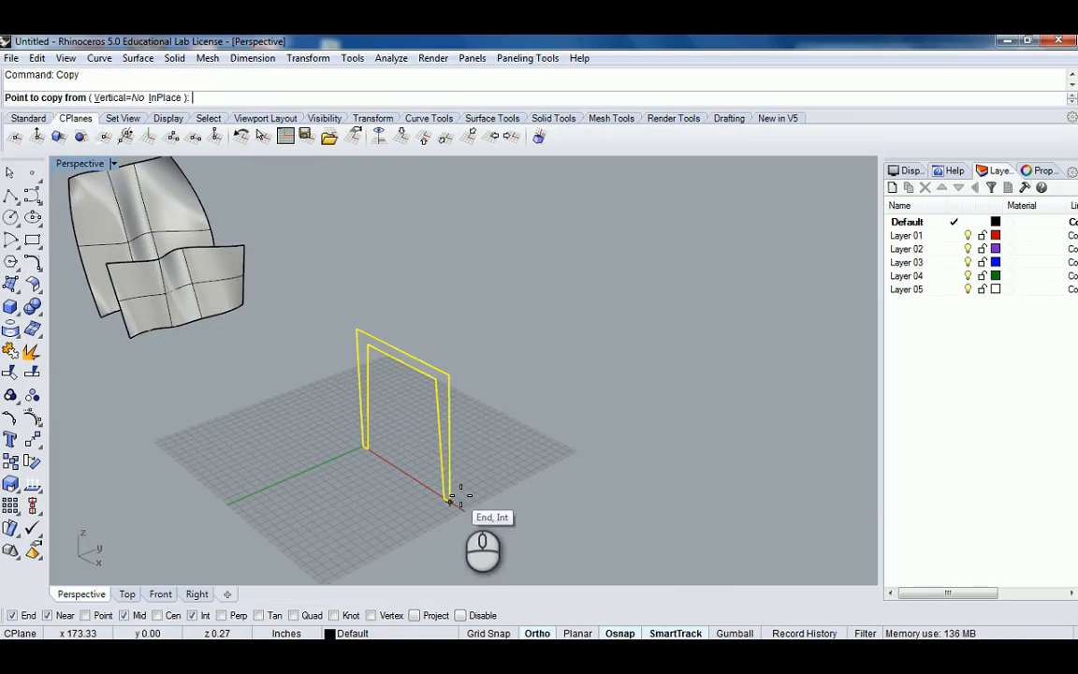
click(457, 502)
right_drag(456, 503, 479, 517)
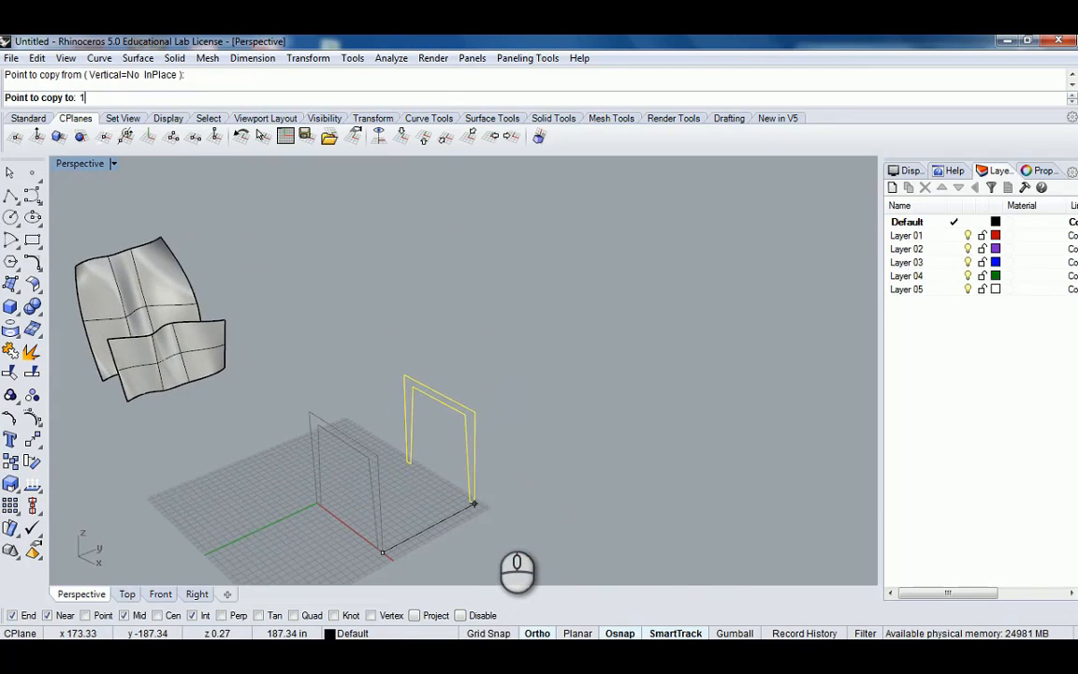
click(494, 513)
right_drag(494, 513, 601, 403)
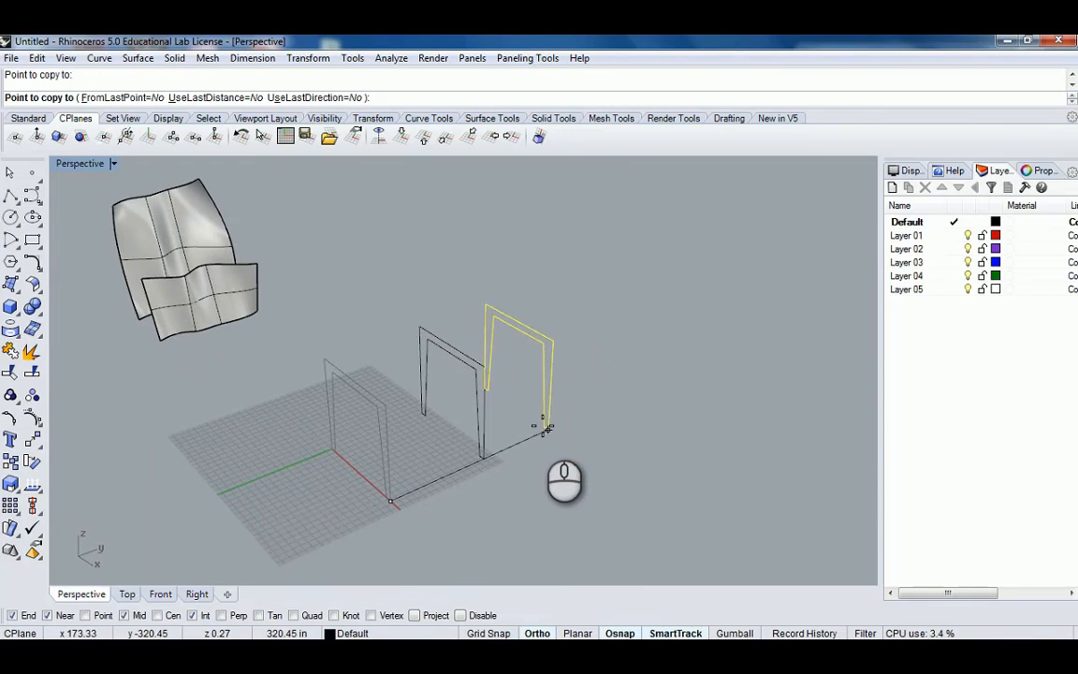
key(Return)
click(541, 426)
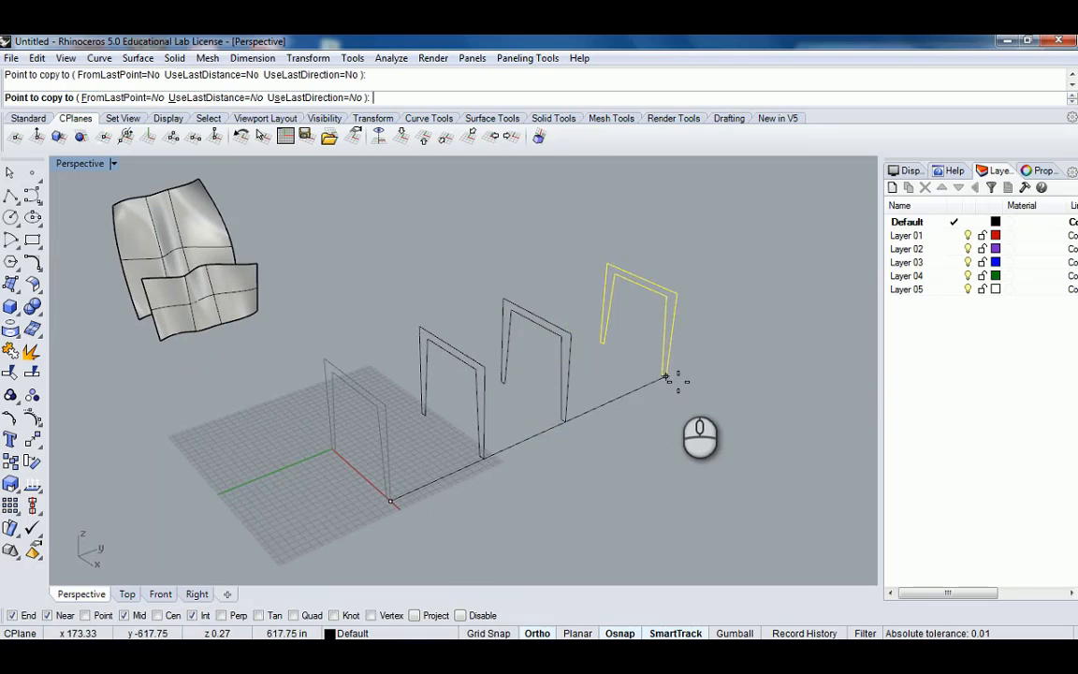
click(677, 381)
key(Return)
scroll(556, 338, down, 3)
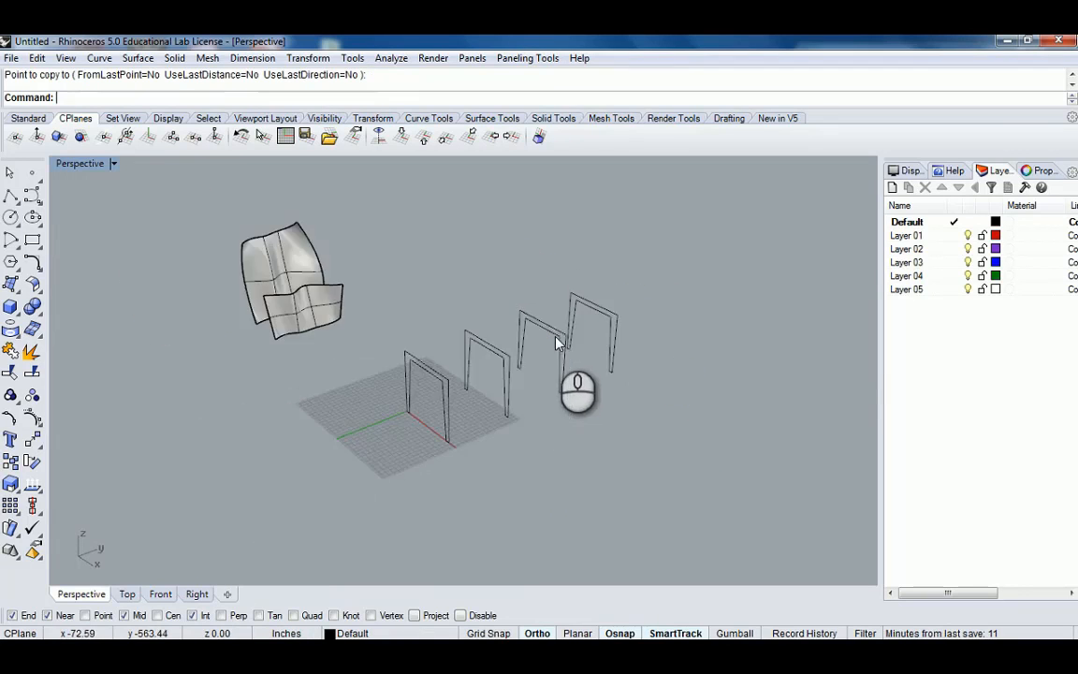
Select the second frame copy and turn on its control points.
right_drag(556, 338, 395, 415)
scroll(449, 421, up, 4)
click(447, 421)
text(P)
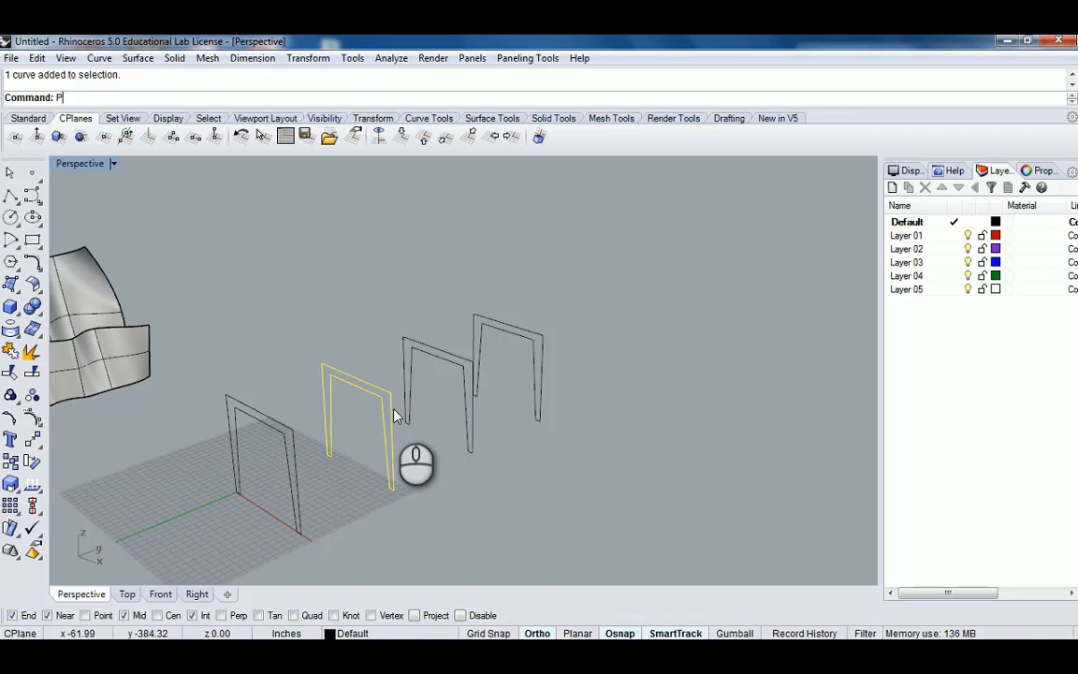
text(ointsOn)
key(Return)
right_drag(393, 416, 295, 376)
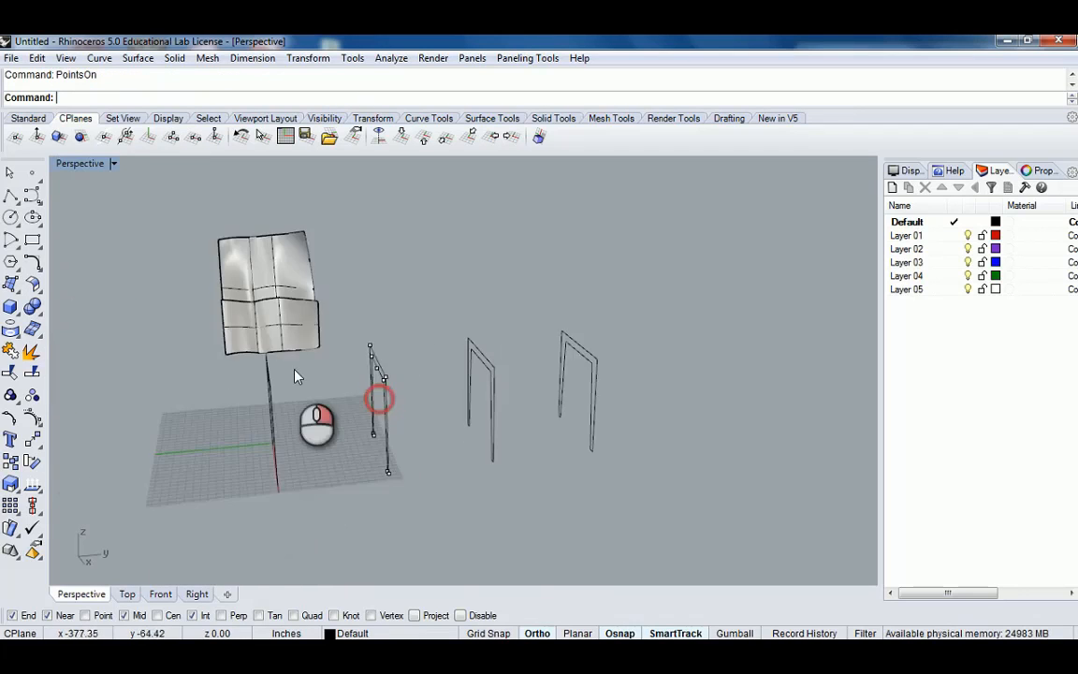
Select the second frame's top control points and move them to reshape the frame.
scroll(348, 336, up, 3)
right_drag(349, 337, 389, 320)
drag(341, 335, 428, 431)
scroll(459, 421, down, 4)
right_drag(461, 421, 376, 384)
scroll(382, 409, up, 5)
scroll(374, 381, down, 4)
right_drag(373, 379, 444, 399)
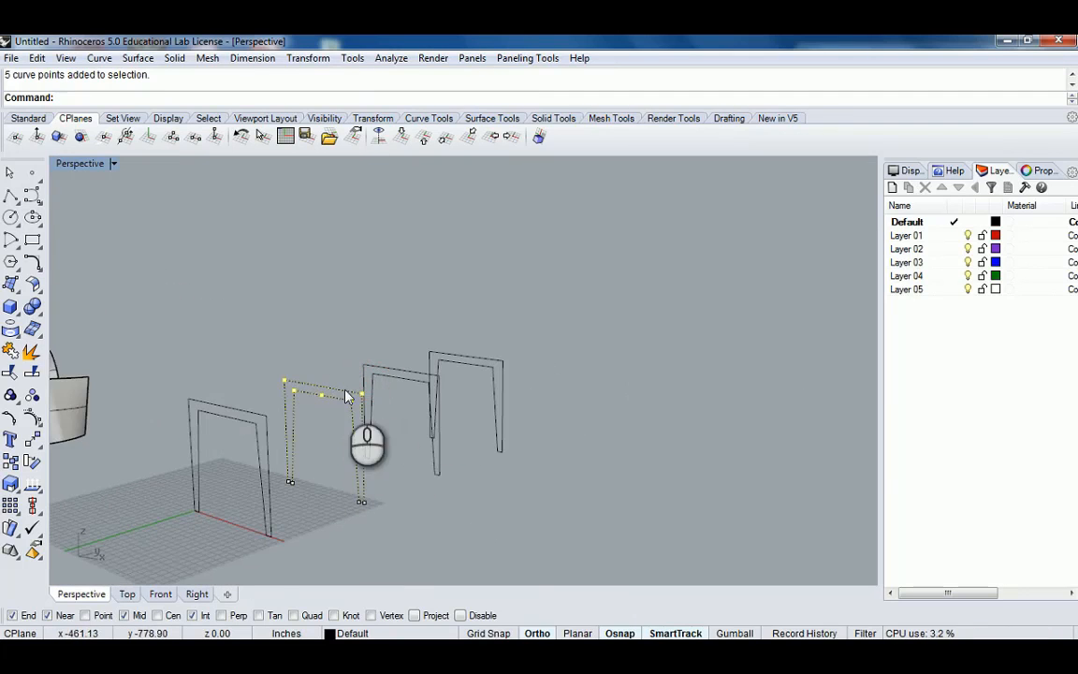
right_drag(330, 385, 339, 310)
scroll(280, 375, up, 3)
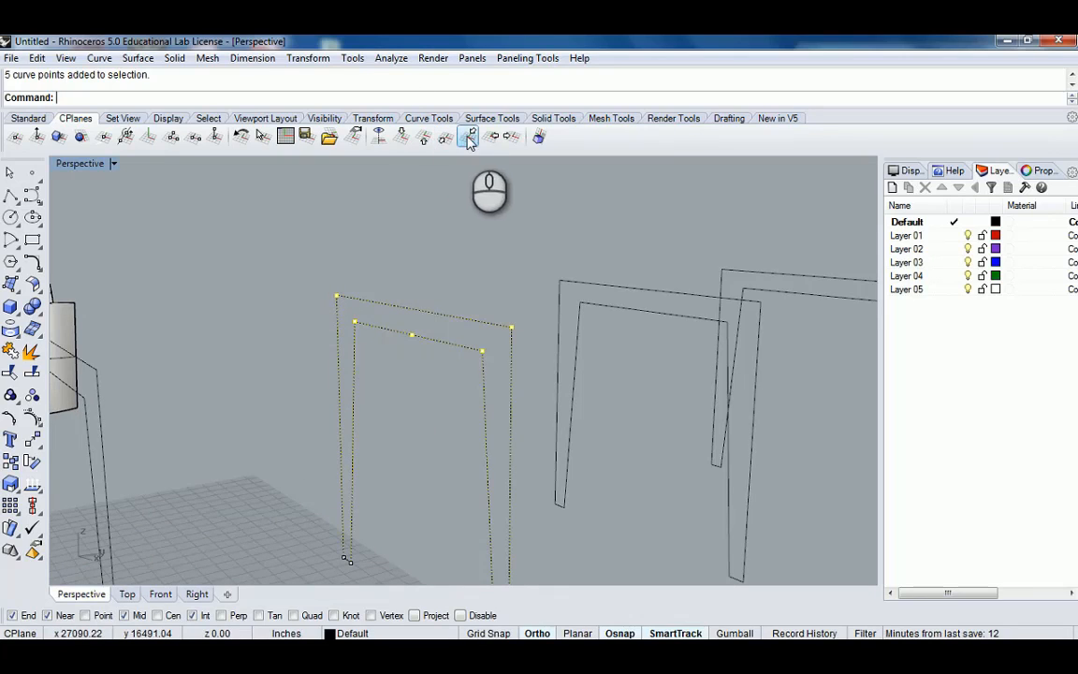
click(469, 135)
drag(339, 299, 339, 356)
click(312, 306)
mouse_move(354, 301)
right_down()
mouse_move(421, 282)
mouse_move(362, 311)
mouse_move(419, 297)
right_up()
click(419, 297)
key(Escape)
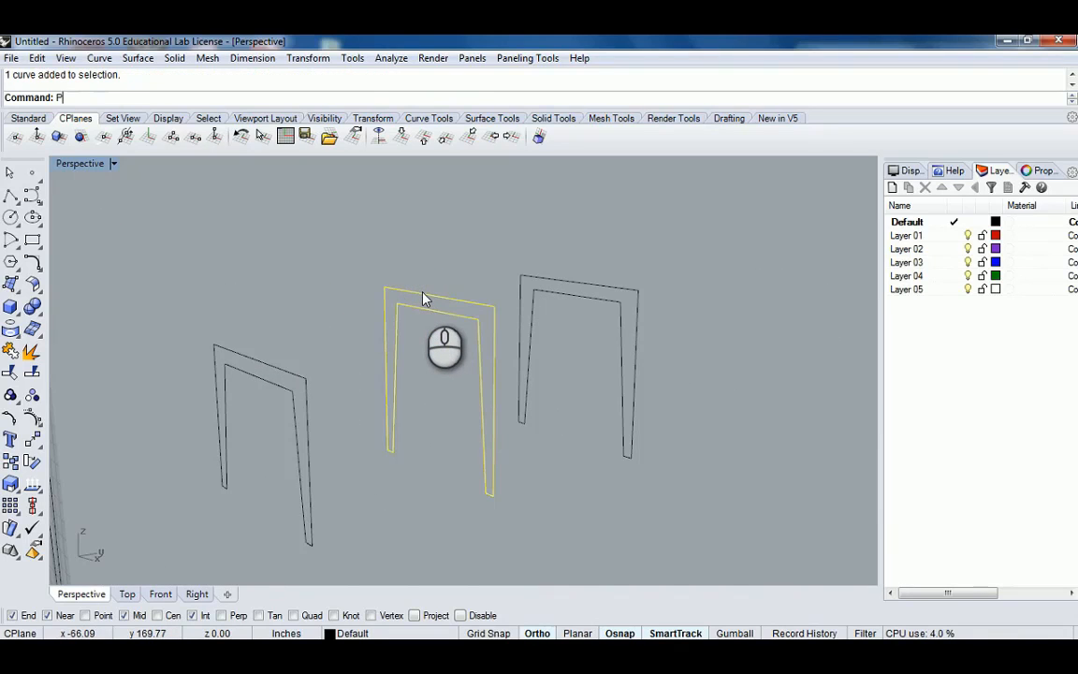
Turn on control points for the third frame copy and move its top points to reshape it.
text(PointsOn)
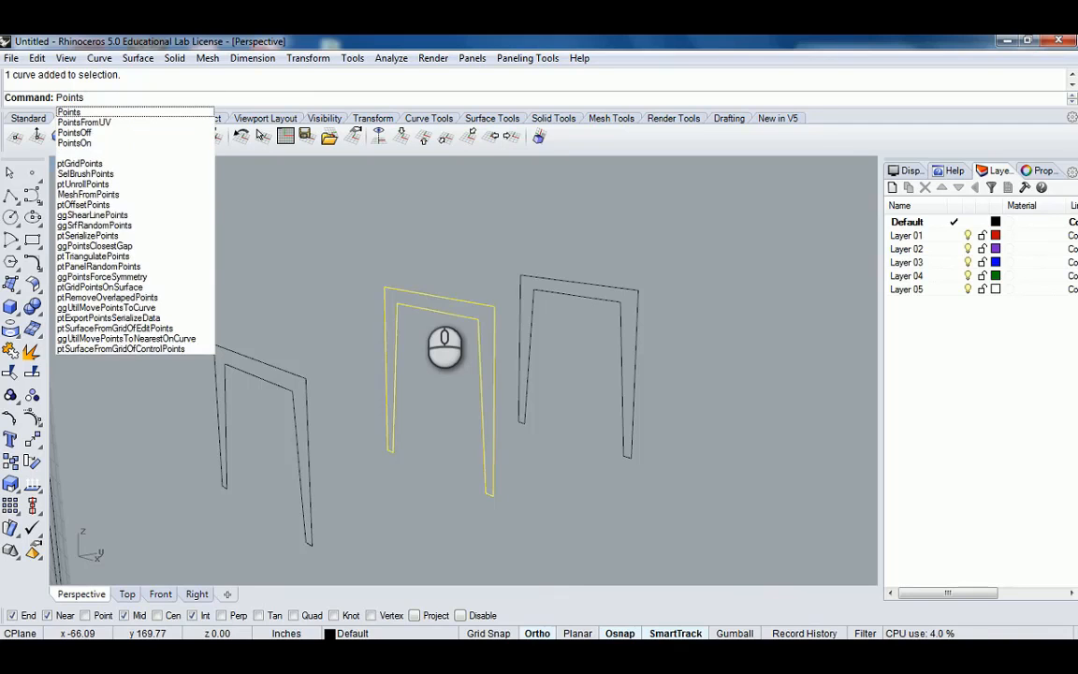
key(Return)
right_drag(514, 304, 433, 324)
drag(347, 275, 441, 357)
right_drag(431, 301, 418, 386)
drag(421, 385, 423, 308)
click(483, 283)
right_drag(534, 270, 489, 340)
click(560, 320)
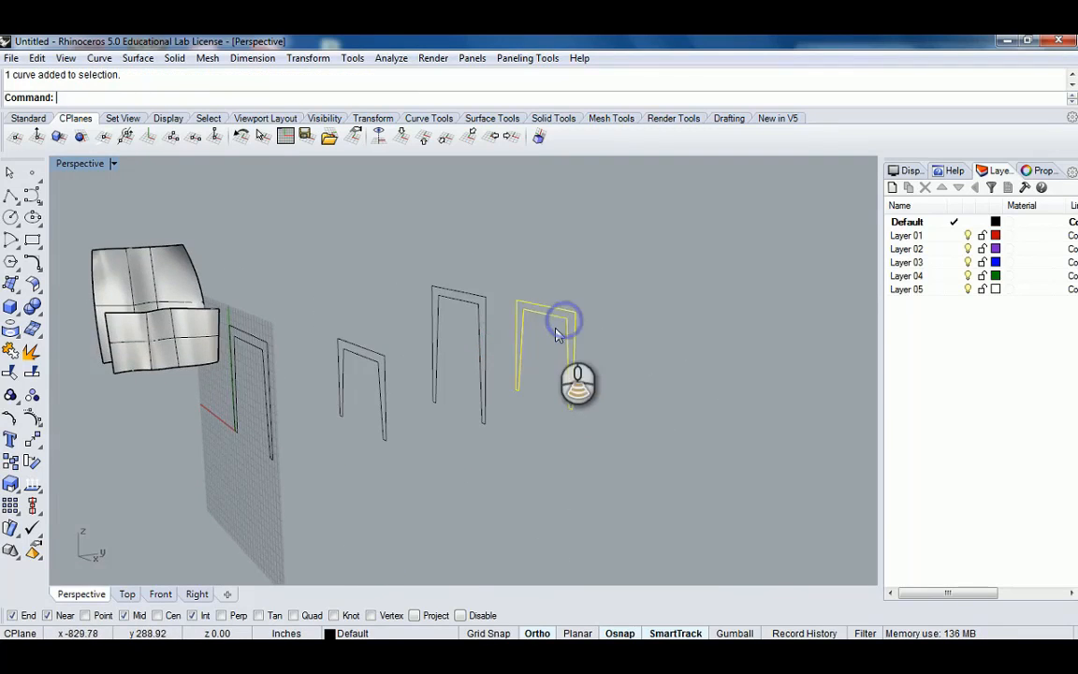
right_drag(555, 324, 485, 373)
right_click(469, 374)
click(485, 372)
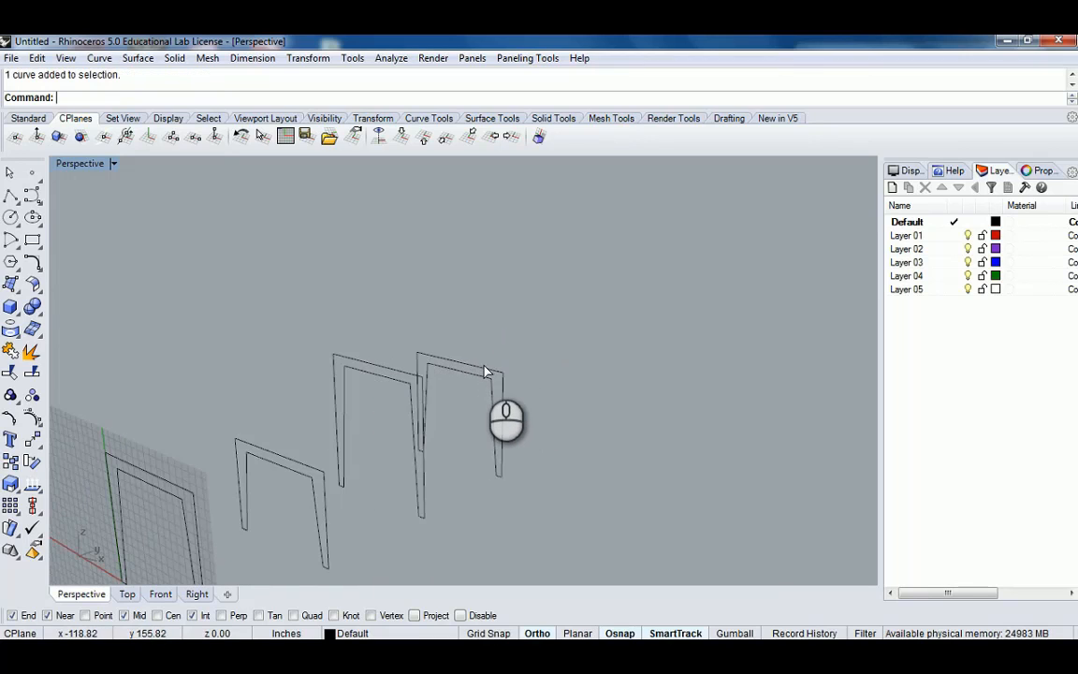
text(ints)
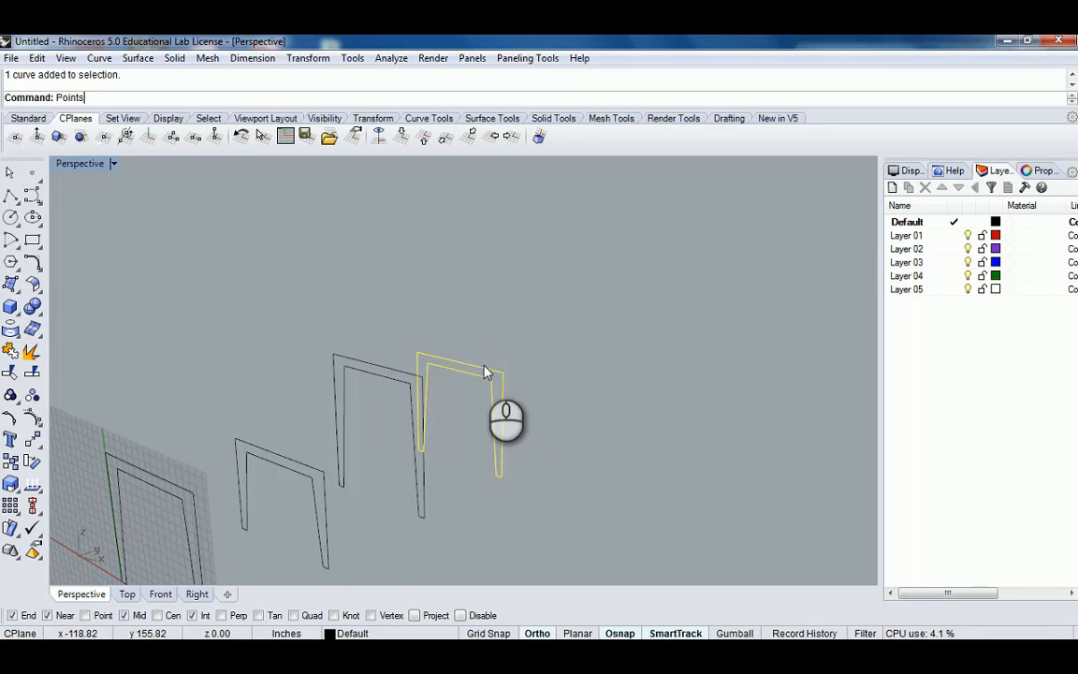
key(Return)
right_drag(480, 349, 526, 286)
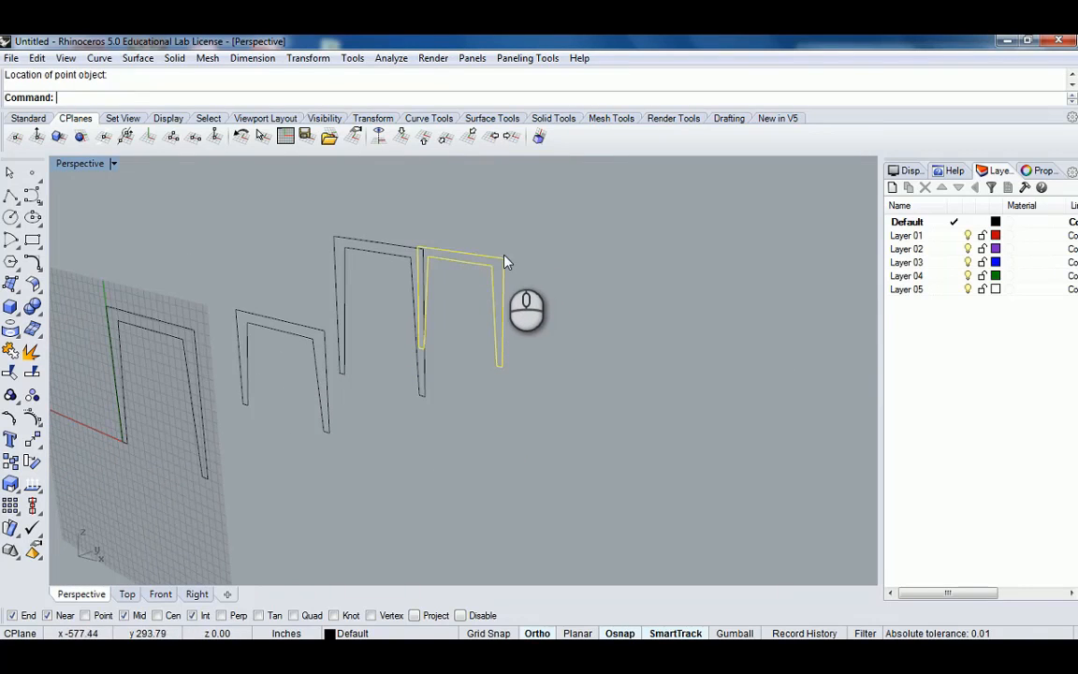
click(501, 253)
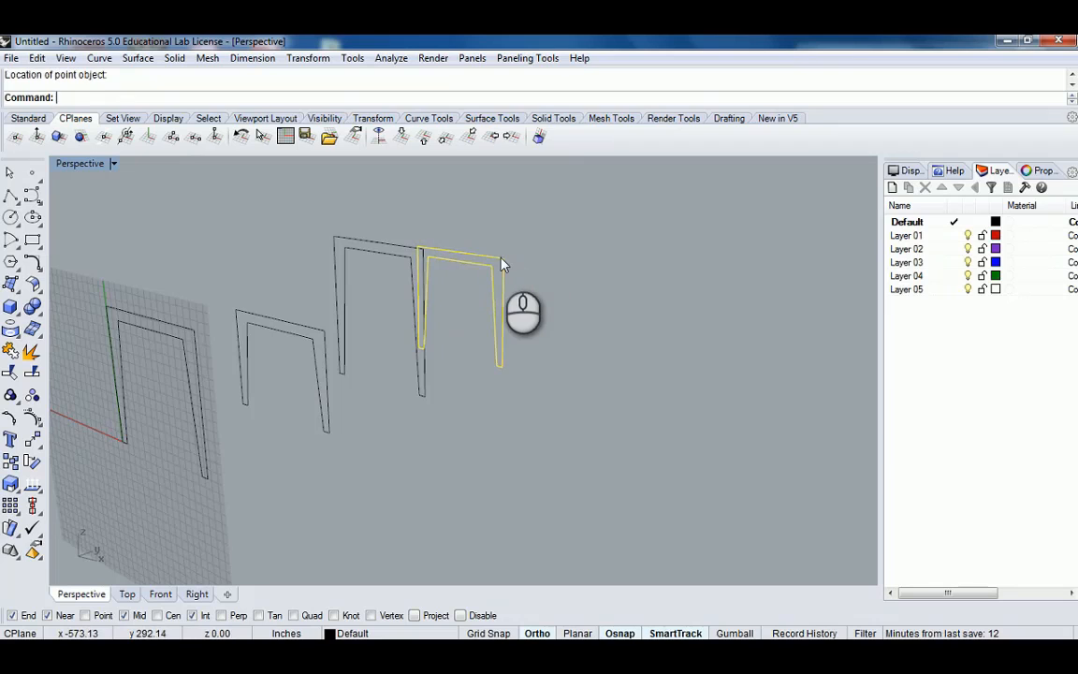
Turn on control points for the last frame copy and move its top points to reshape it.
right_click(557, 278)
right_drag(557, 278, 526, 313)
scroll(531, 265, up, 5)
right_click(526, 313)
text(Points)
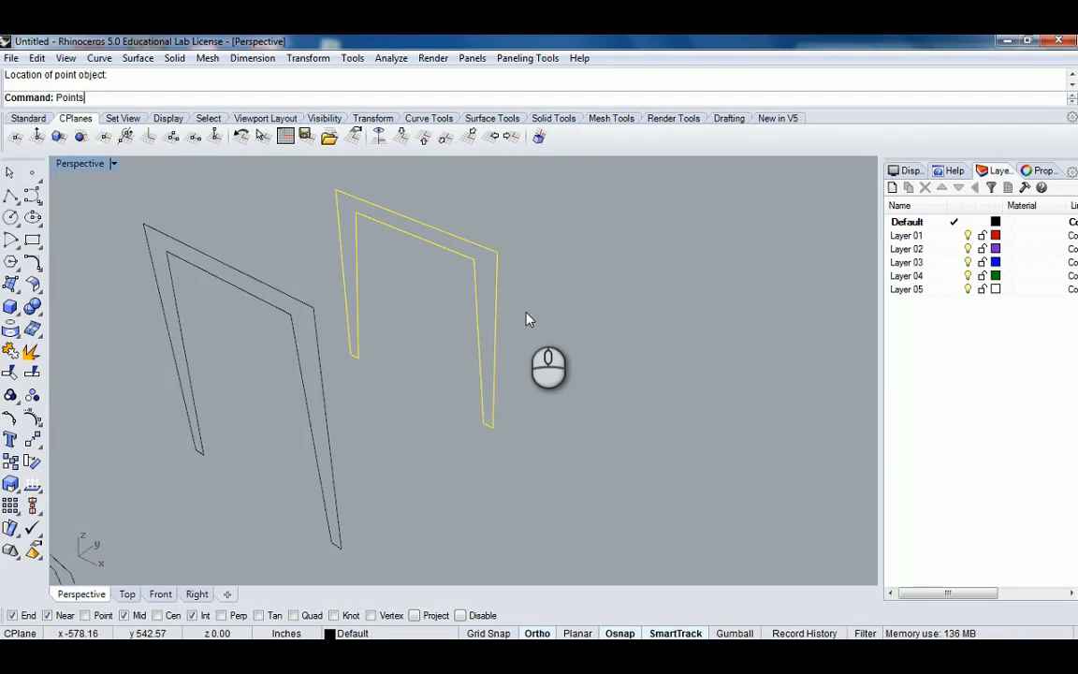
text(On)
key(Return)
drag(547, 211, 570, 455)
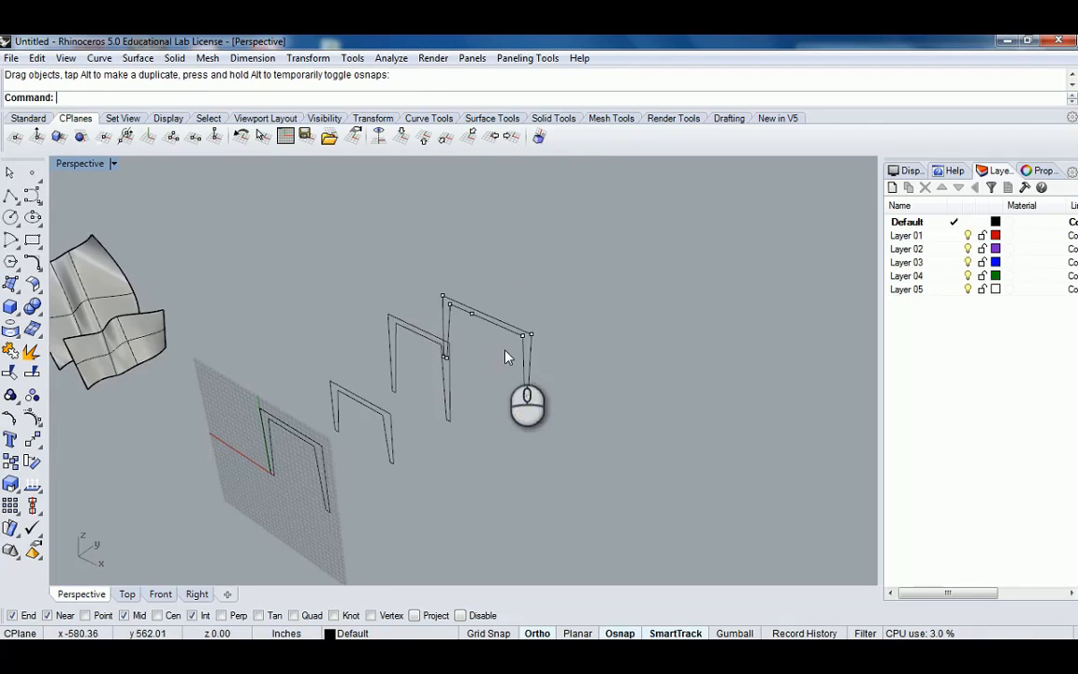
right_drag(541, 354, 456, 374)
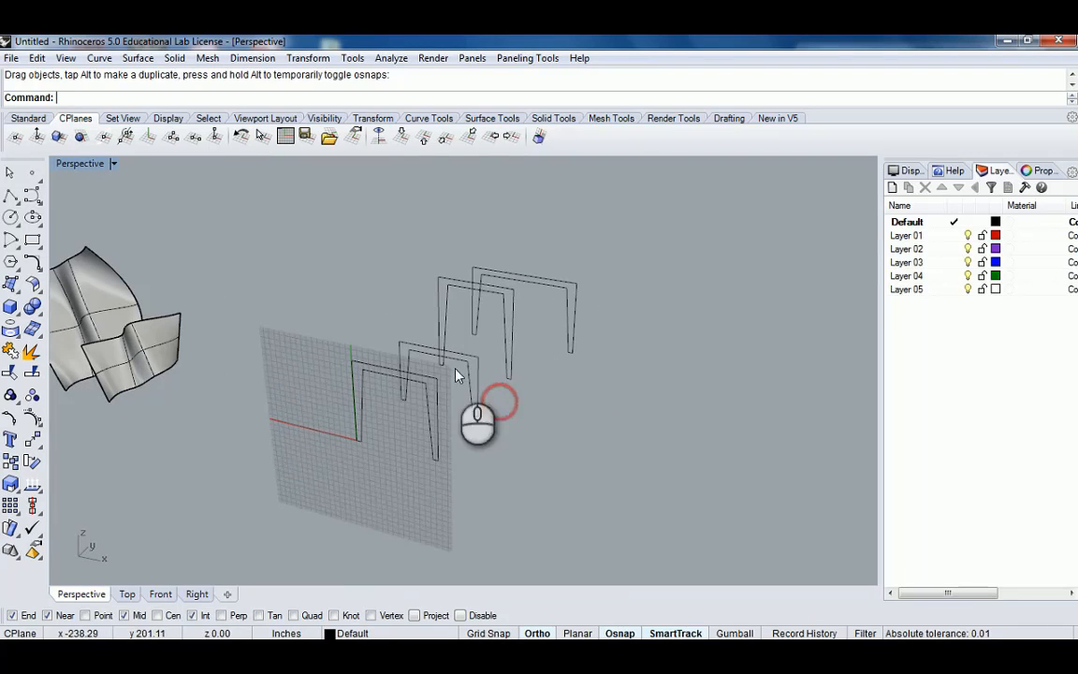
click(422, 140)
right_drag(561, 378, 433, 392)
Start a Loft and select the four frame curves in order.
text(Loft)
key(Return)
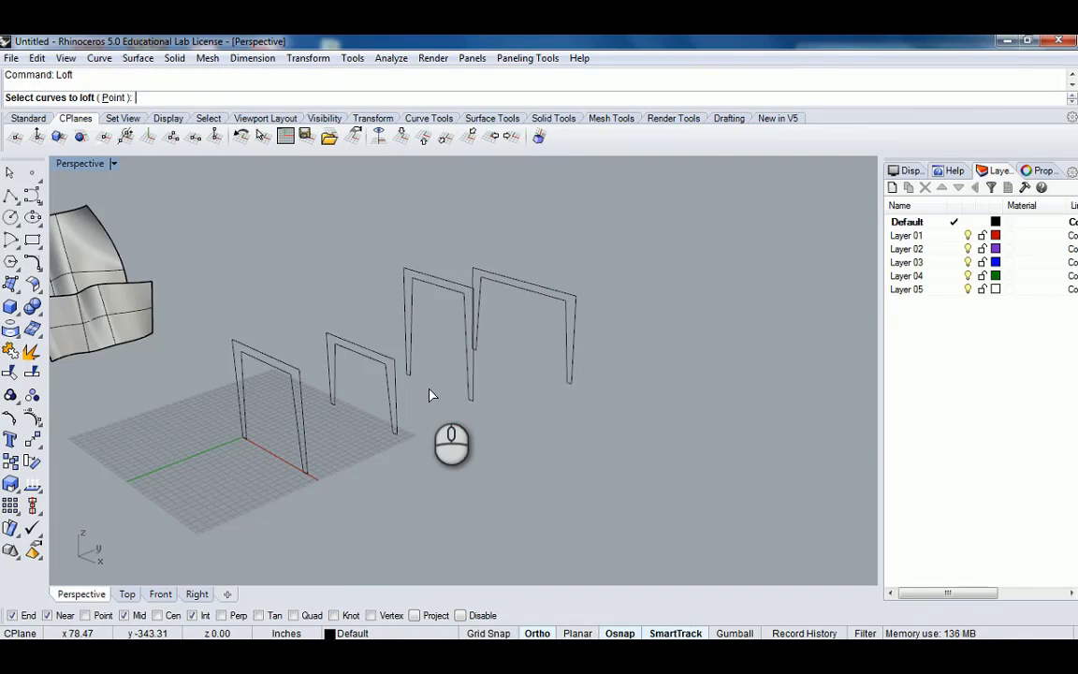
click(298, 373)
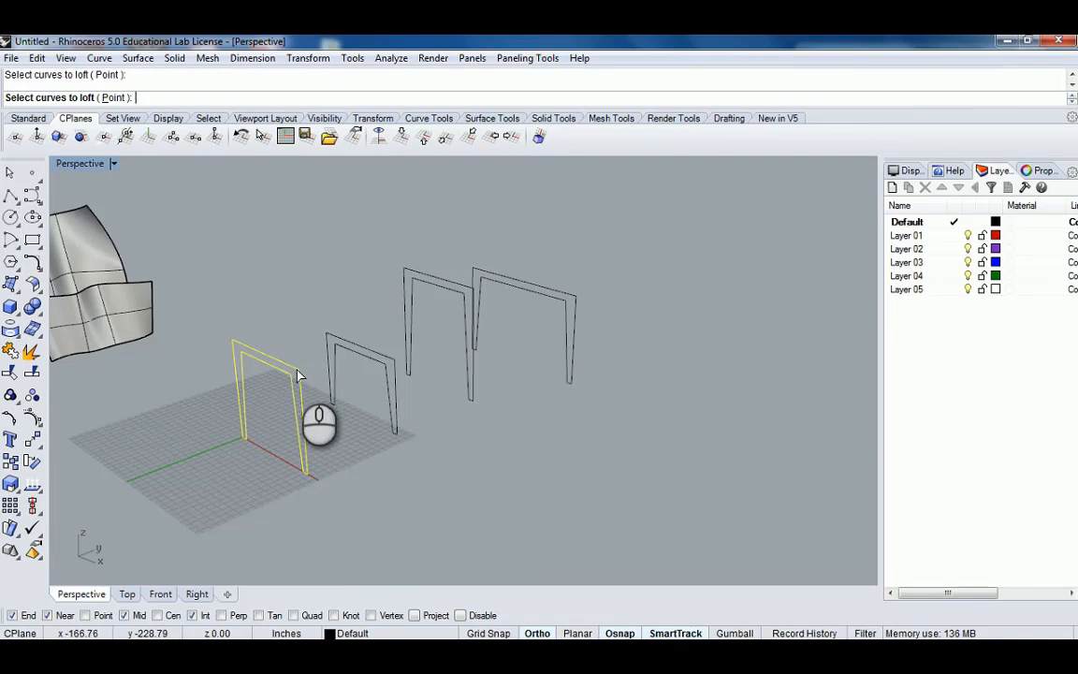
click(388, 359)
click(466, 291)
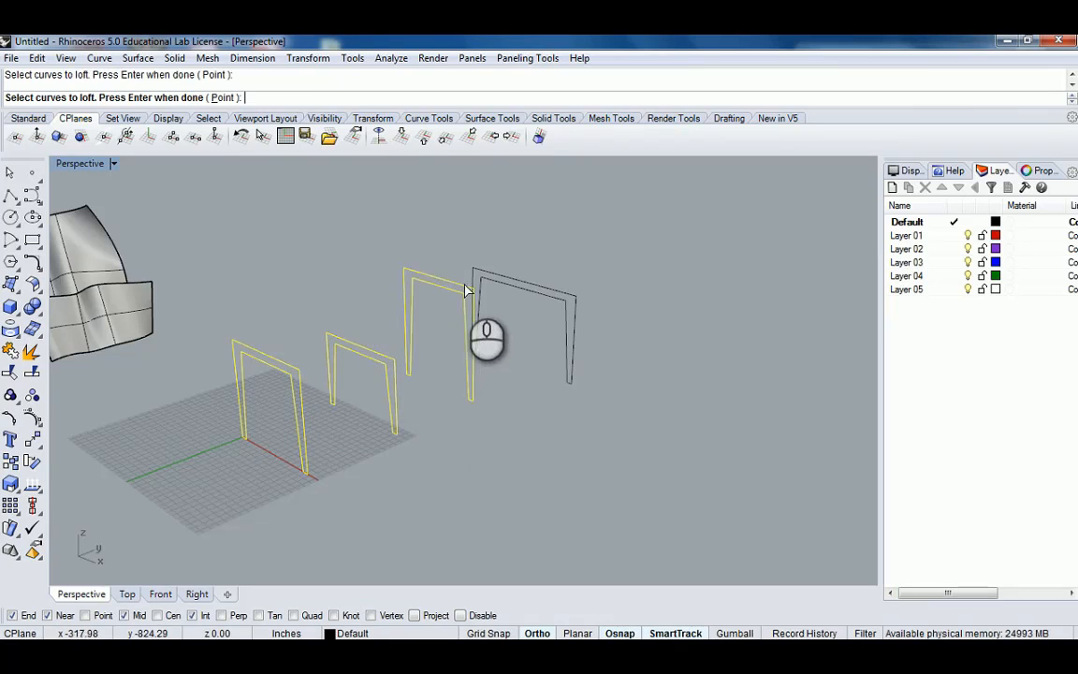
click(566, 292)
right_drag(621, 337, 581, 348)
key(Return)
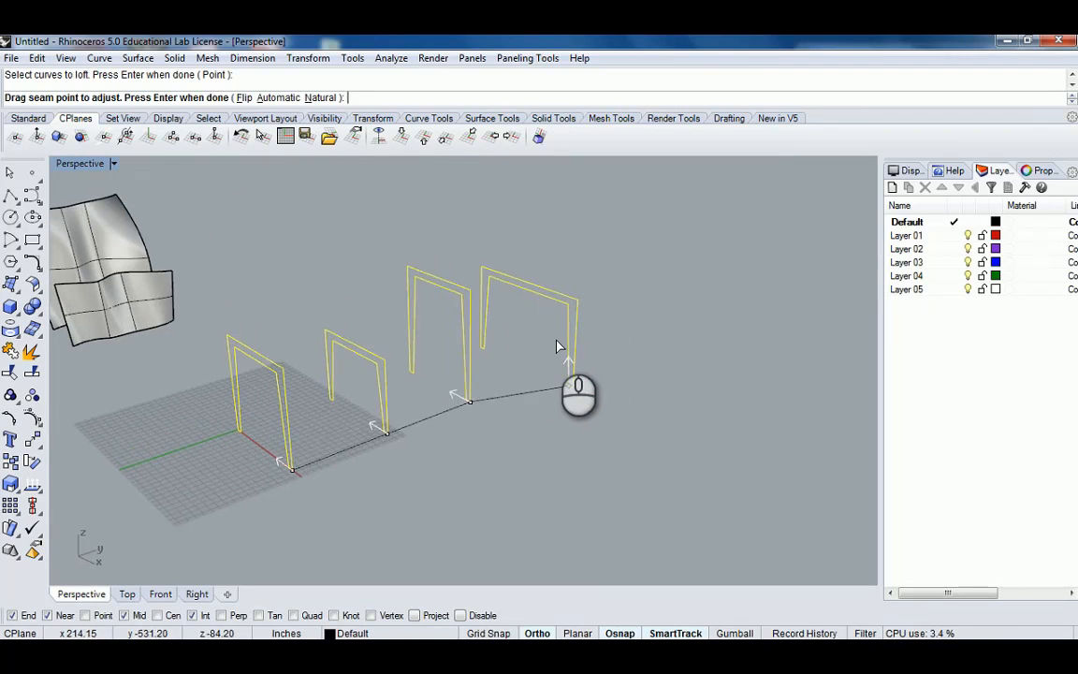
Align the loft seam points at the matching bottom corners of each frame and accept them.
right_drag(464, 384, 378, 392)
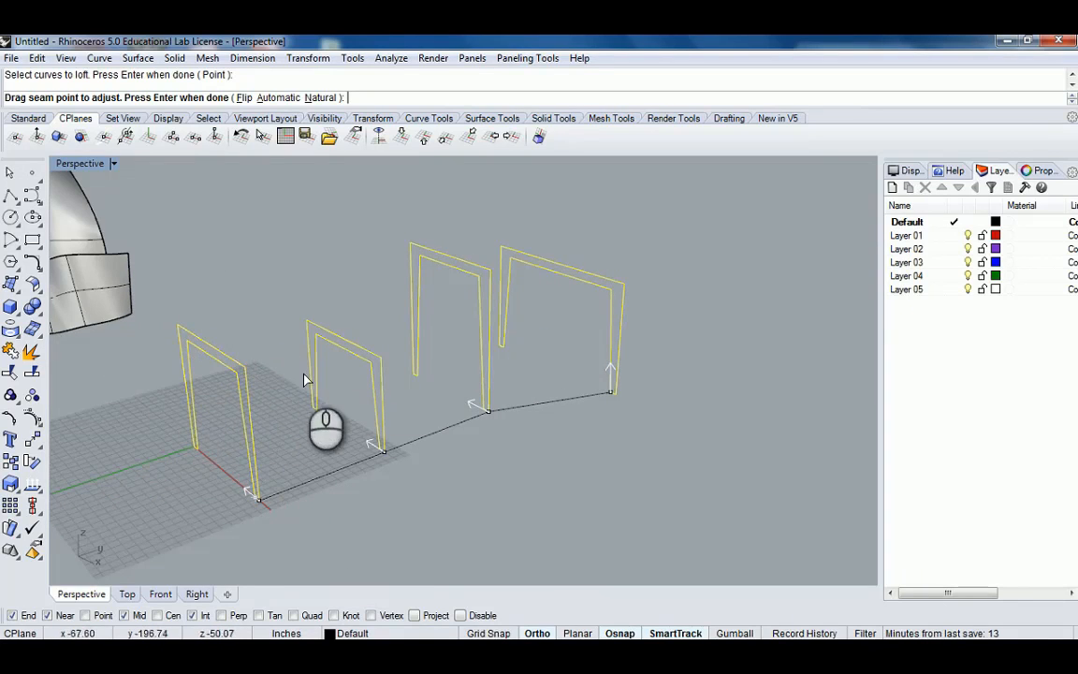
right_drag(513, 335, 574, 337)
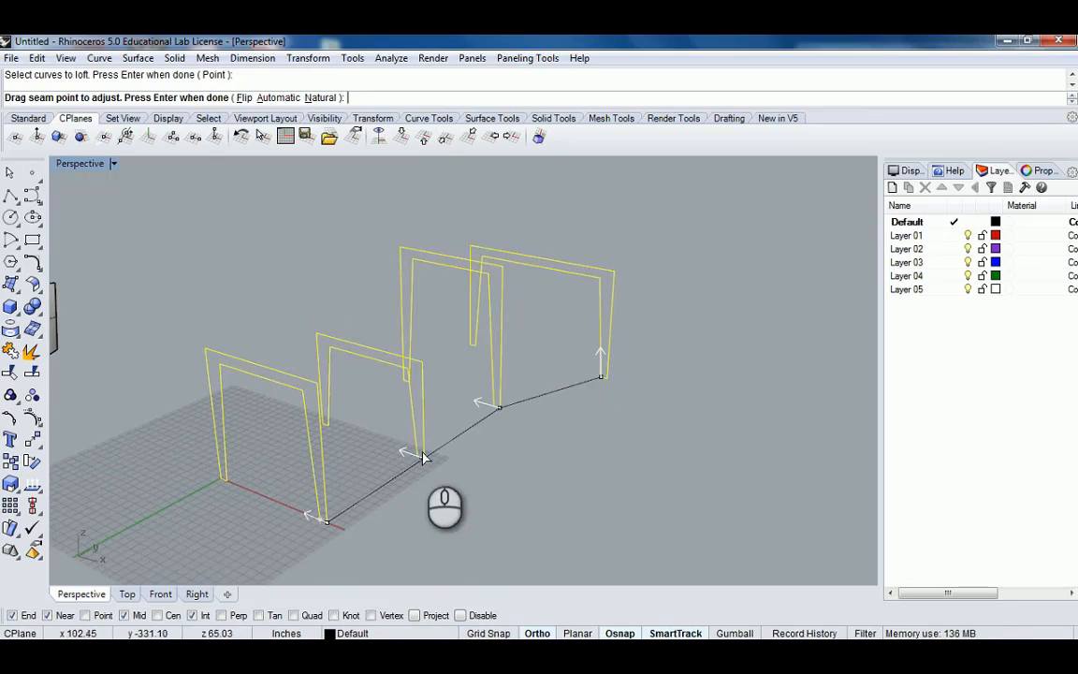
right_drag(423, 454, 468, 369)
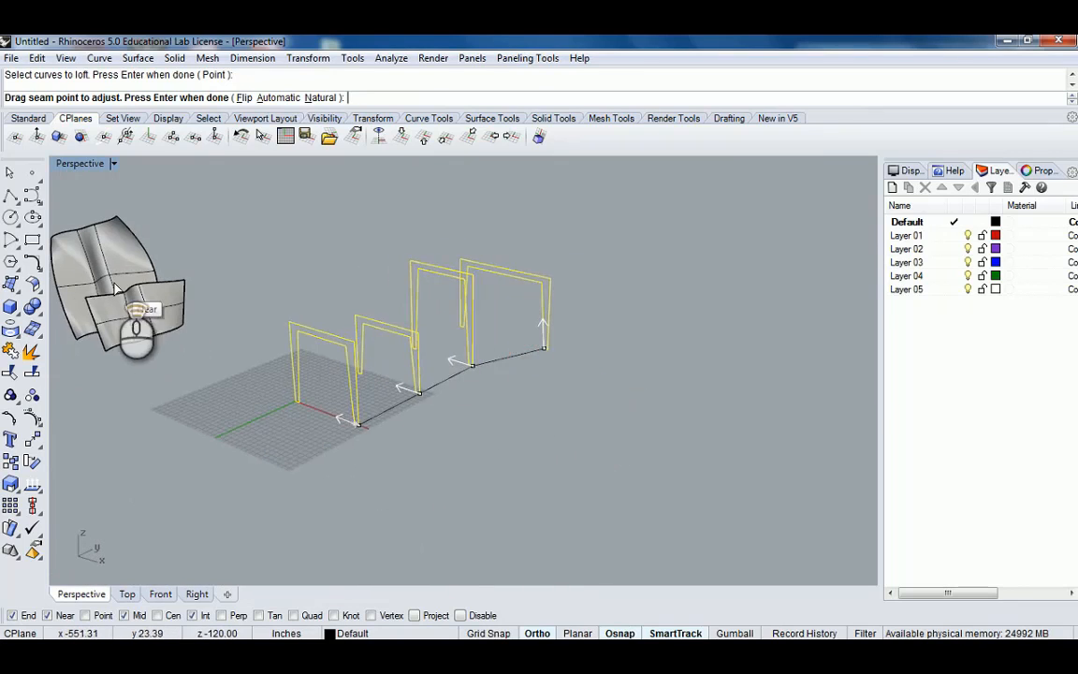
right_drag(141, 281, 340, 357)
scroll(428, 465, up, 5)
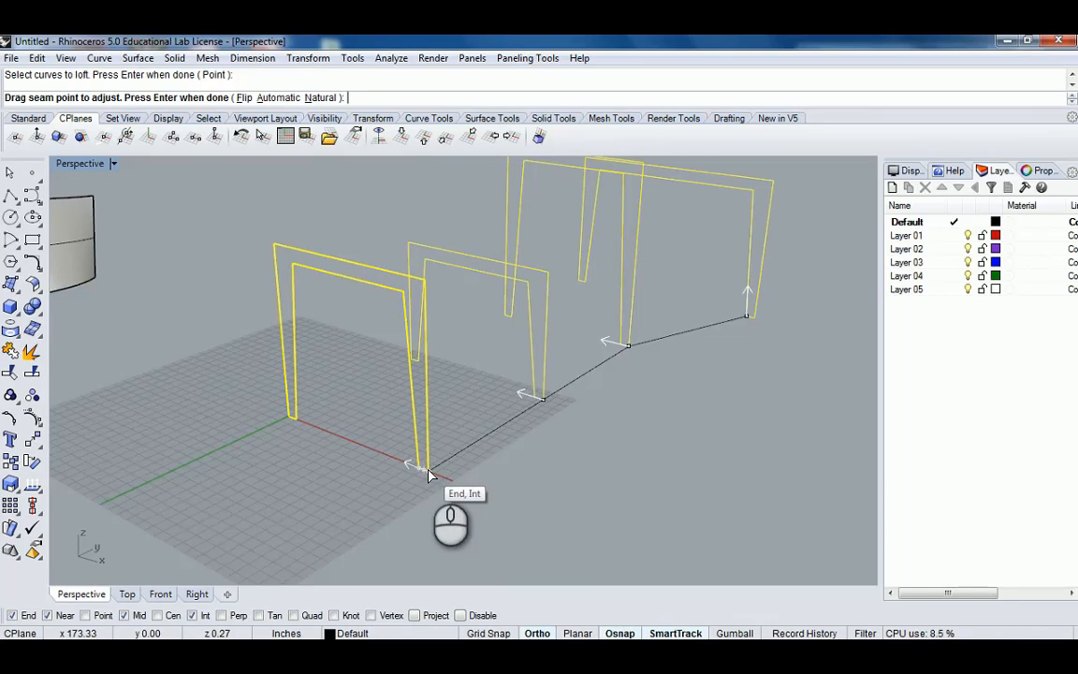
right_drag(611, 390, 640, 365)
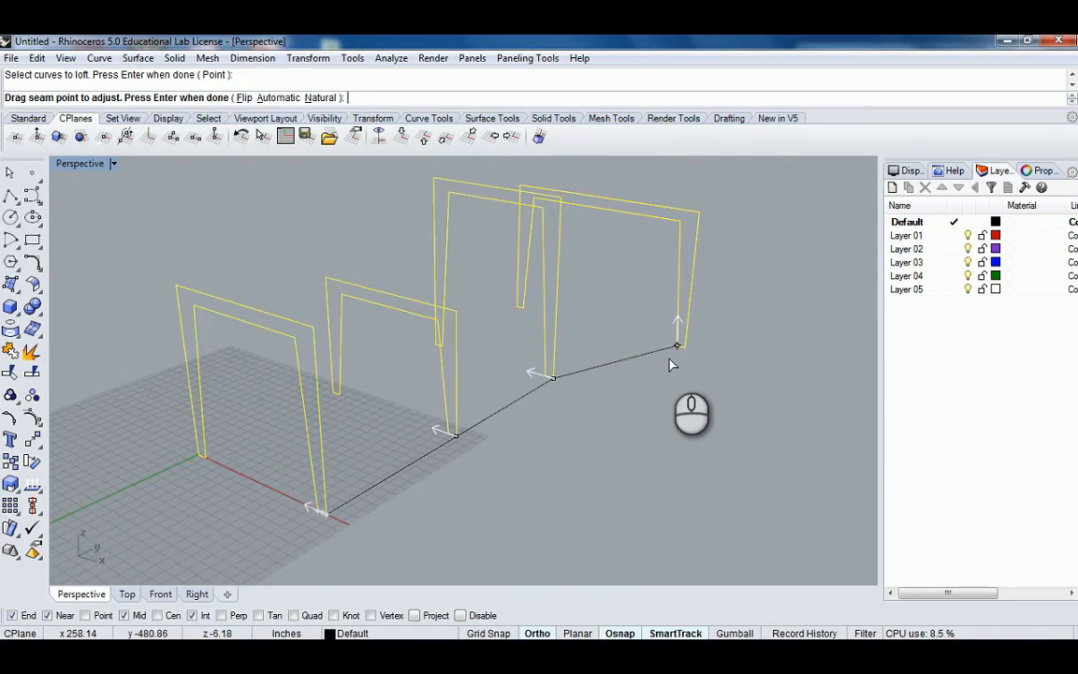
scroll(680, 351, up, 4)
scroll(680, 349, down, 5)
click(657, 359)
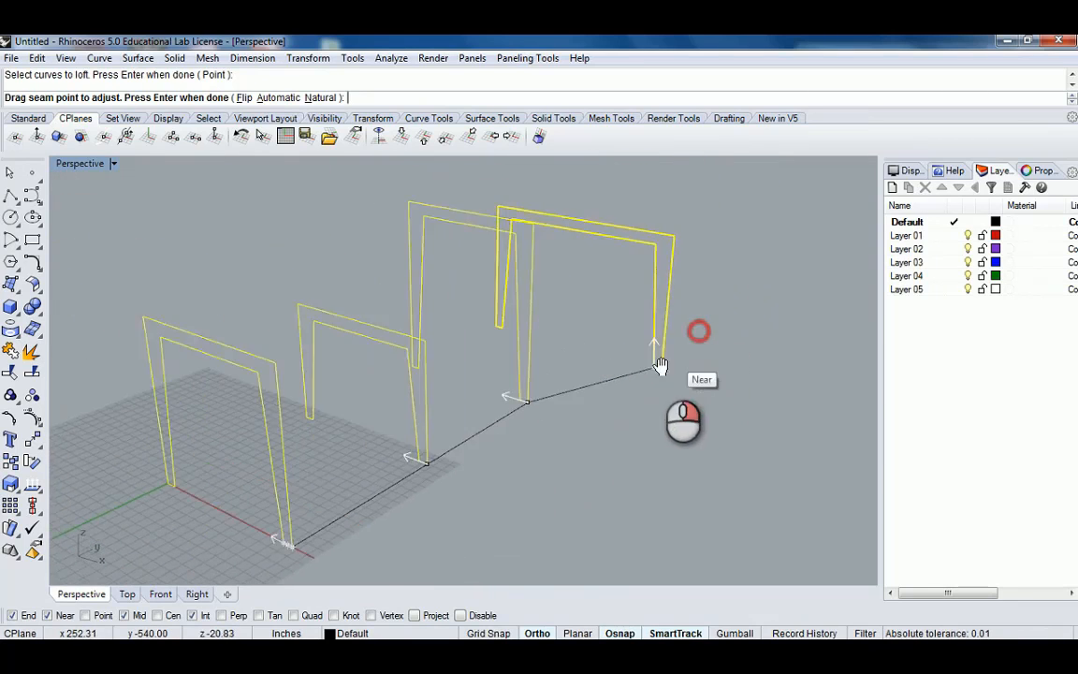
scroll(477, 425, up, 3)
shift+right_drag(445, 446, 548, 338)
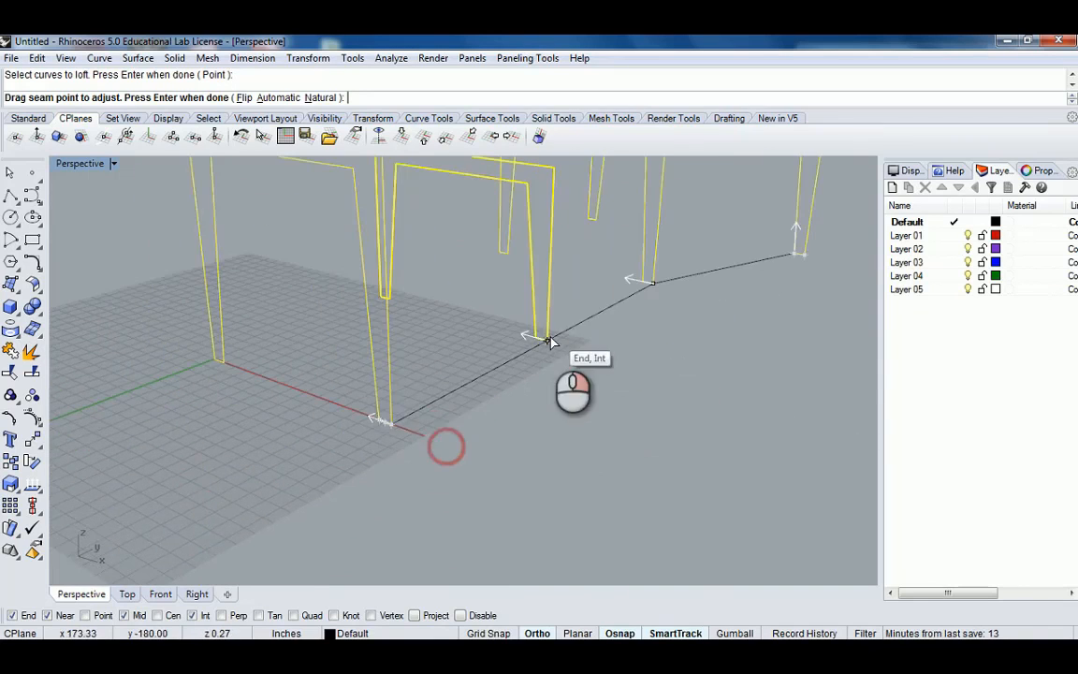
scroll(372, 431, up, 3)
right_drag(700, 294, 600, 373)
scroll(618, 368, down, 3)
shift+right_drag(655, 351, 493, 447)
scroll(537, 439, up, 8)
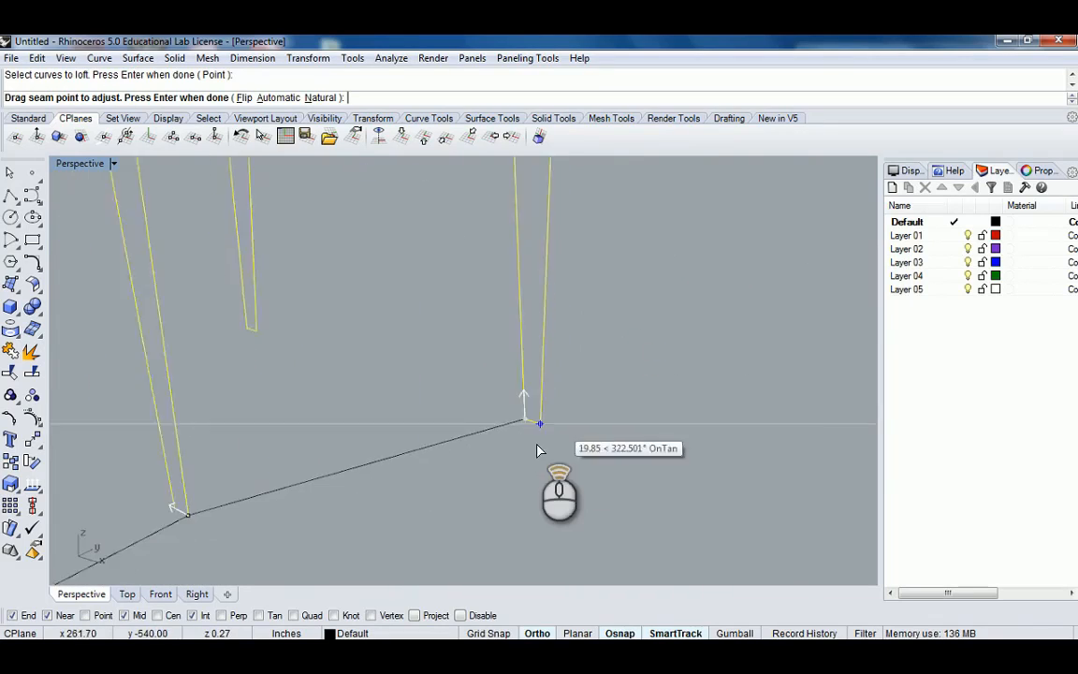
click(522, 418)
scroll(515, 419, down, 6)
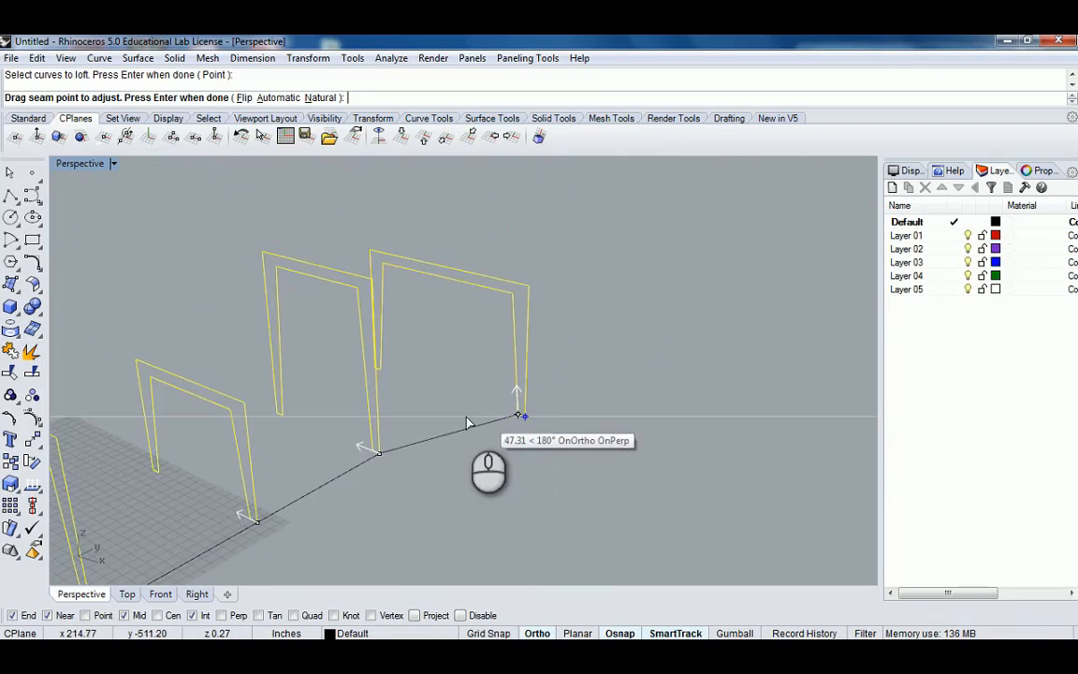
scroll(469, 419, up, 3)
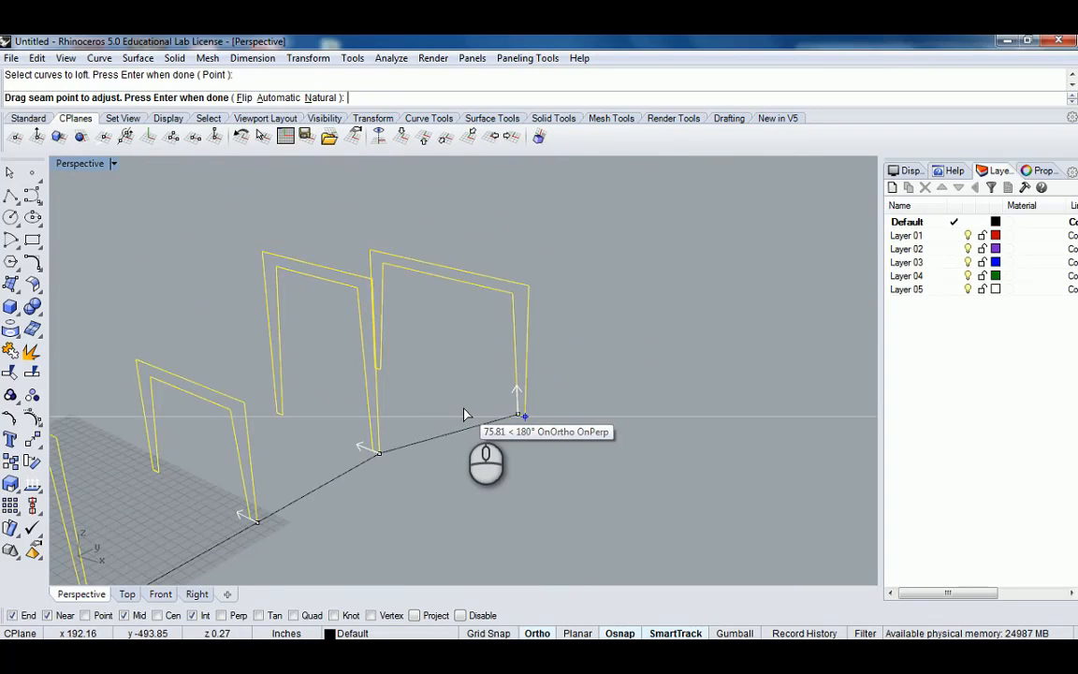
scroll(505, 342, down, 6)
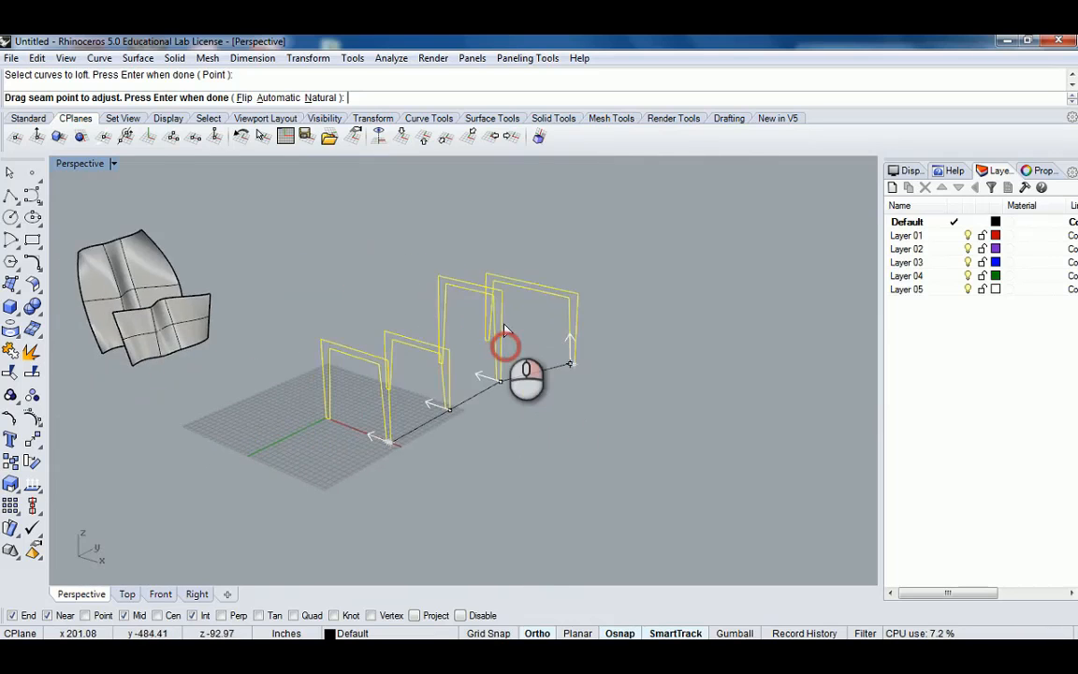
scroll(588, 338, up, 7)
right_drag(589, 320, 647, 324)
right_click(645, 325)
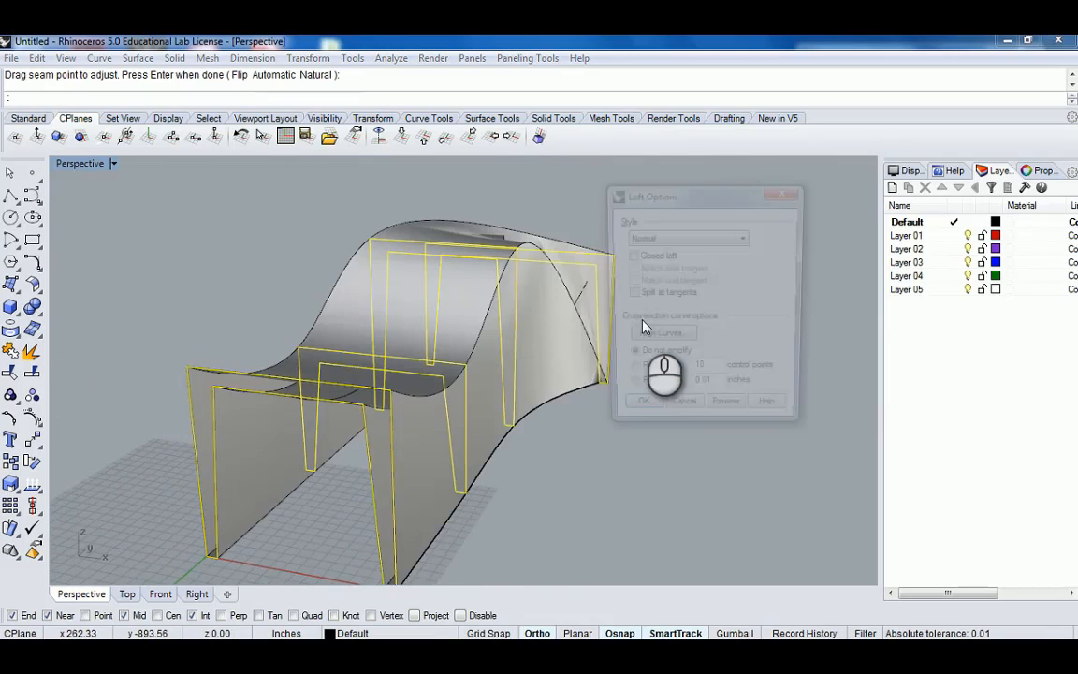
Inspect the Normal-style loft preview from several angles around the frames.
right_drag(547, 339, 449, 393)
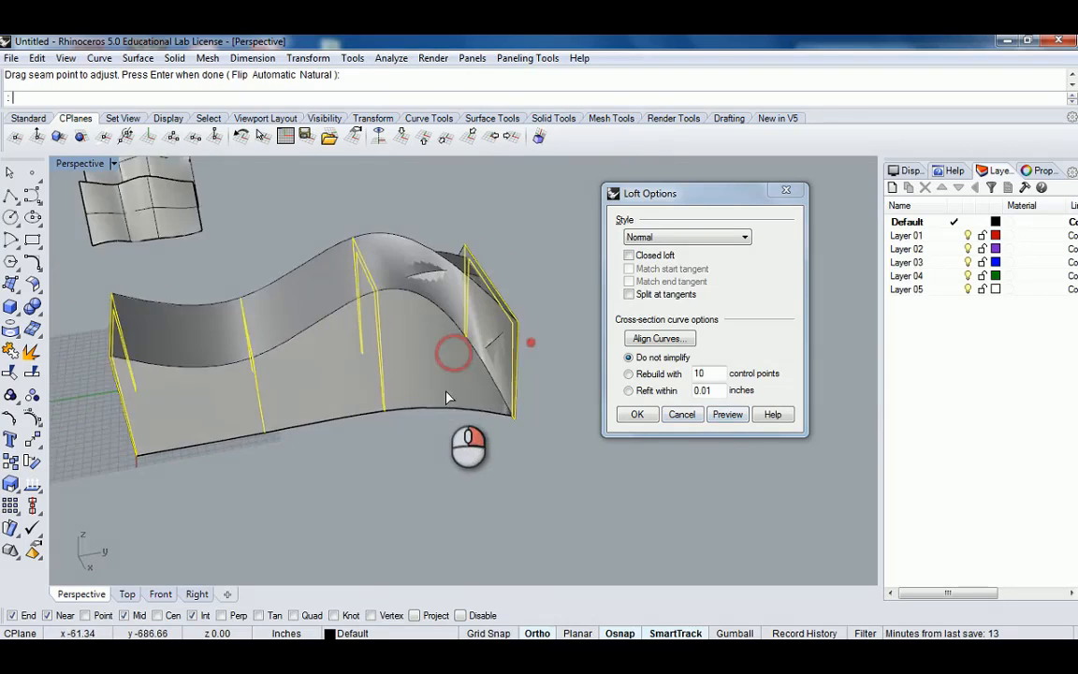
scroll(511, 410, up, 7)
right_drag(526, 433, 448, 389)
scroll(348, 397, down, 6)
shift+right_drag(266, 391, 459, 397)
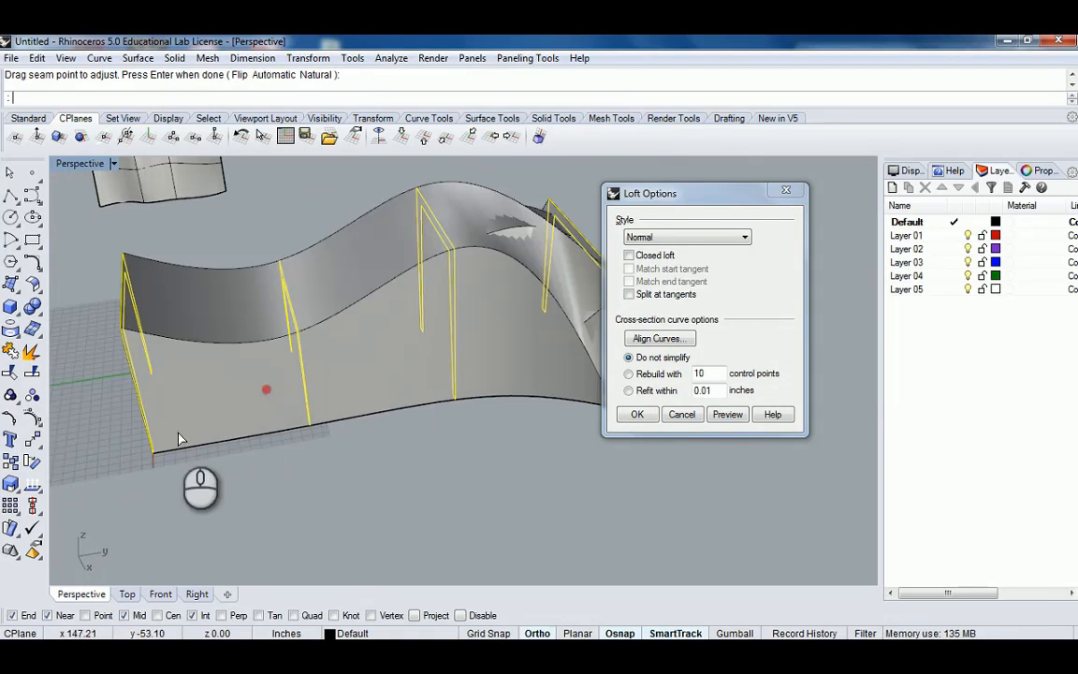
scroll(503, 404, up, 10)
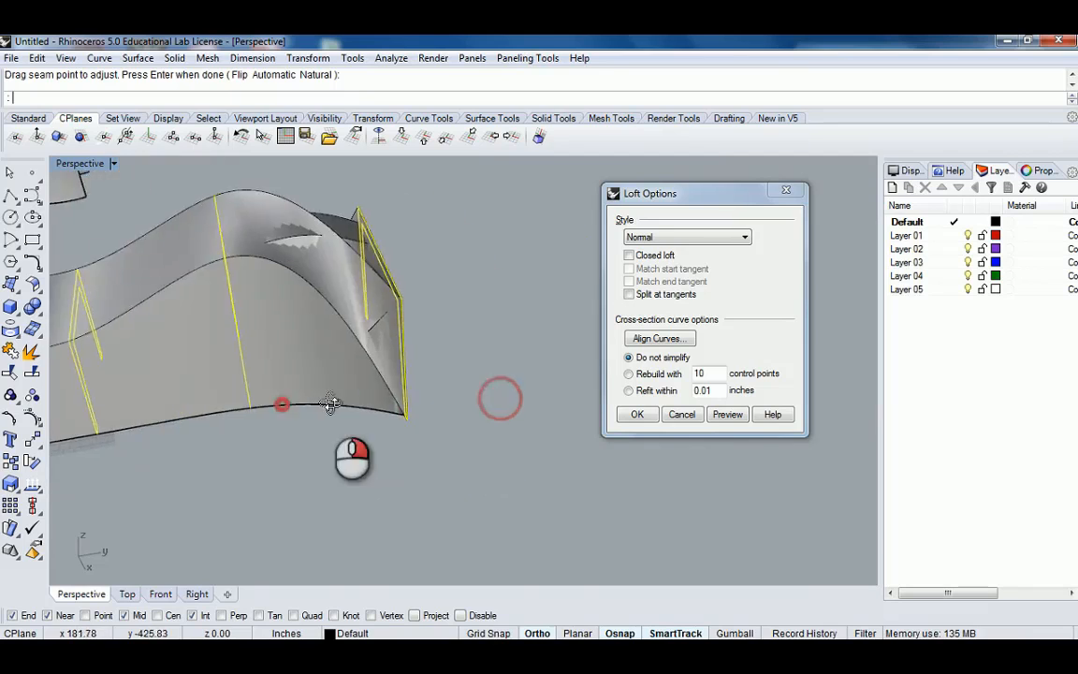
right_drag(461, 444, 432, 454)
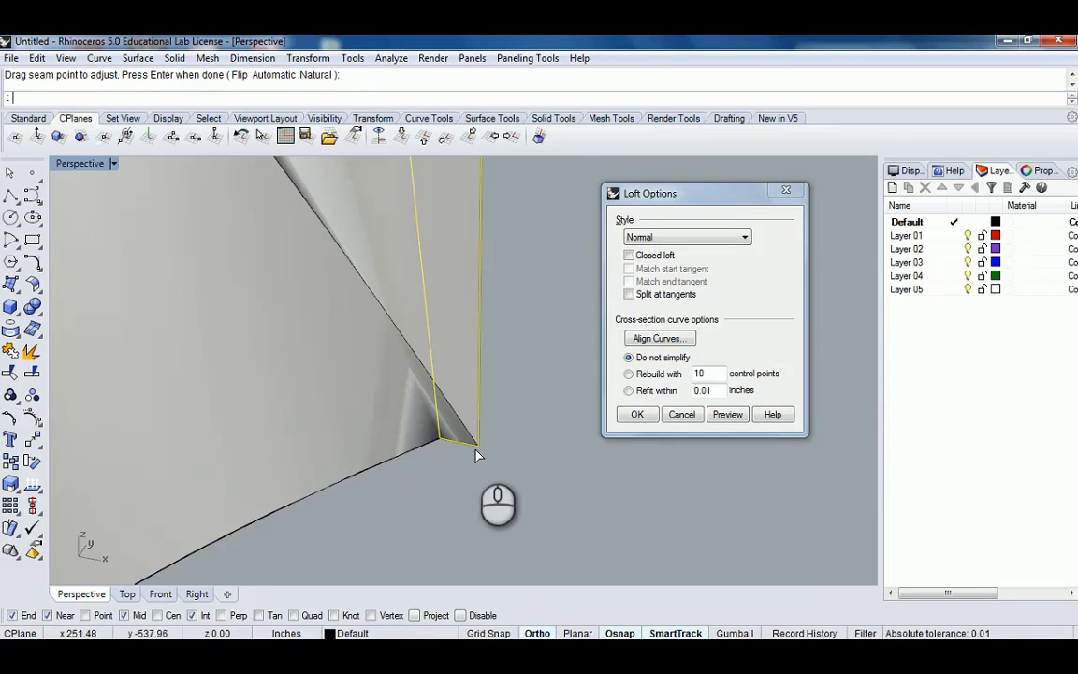
scroll(482, 427, down, 5)
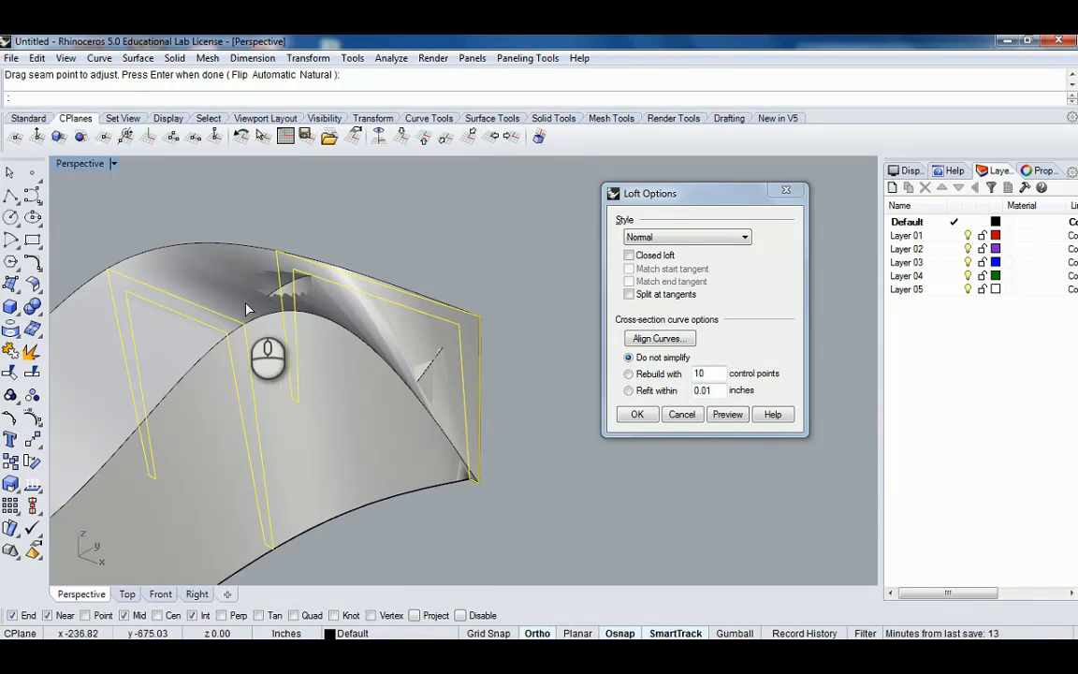
mouse_move(346, 315)
right_down()
mouse_move(390, 334)
mouse_move(329, 363)
mouse_move(318, 355)
mouse_move(355, 366)
mouse_move(395, 362)
mouse_move(353, 308)
mouse_move(409, 330)
mouse_move(387, 314)
right_up()
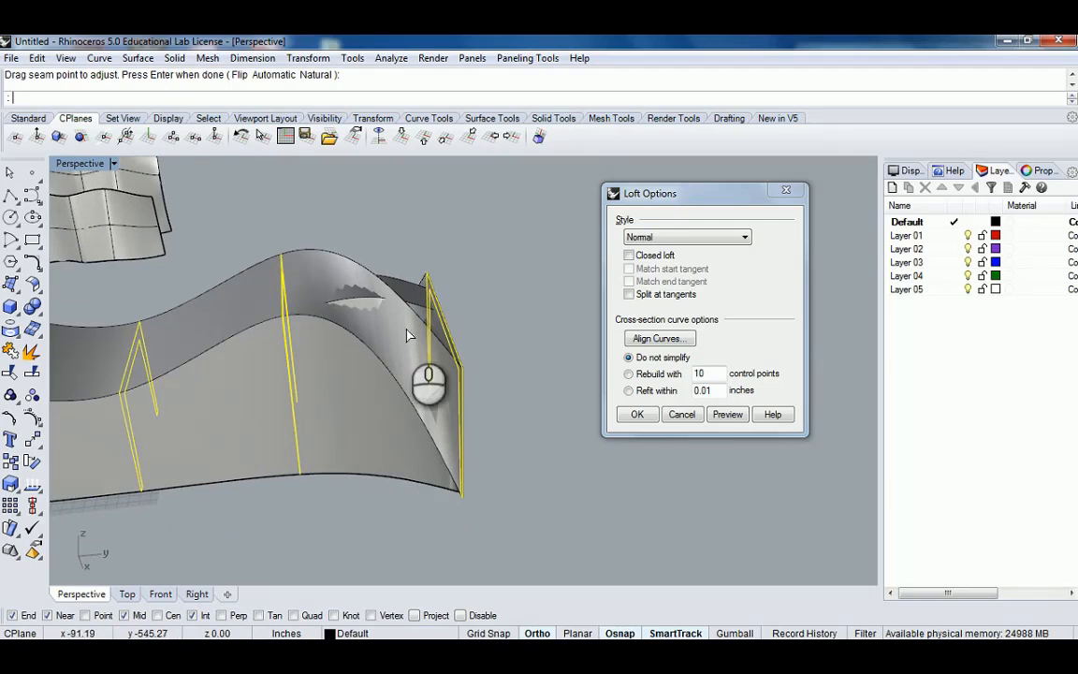
Try to reverse the last frame curve's direction through Align Curves by picking its bottom corner end.
right_drag(290, 273, 407, 274)
right_drag(223, 409, 407, 325)
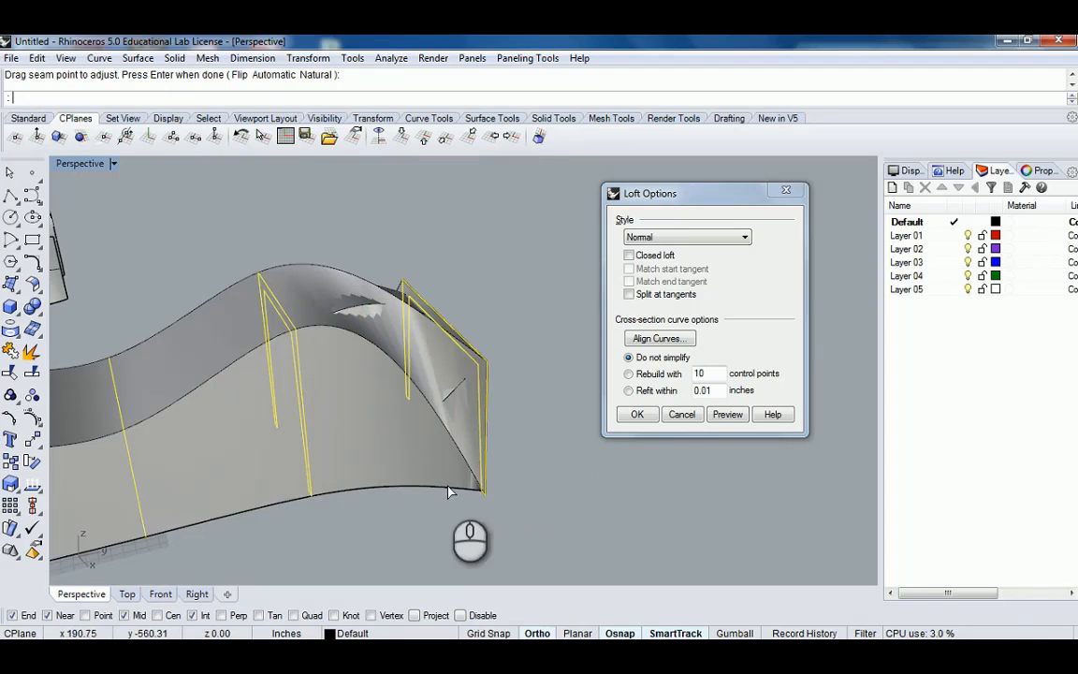
click(659, 338)
right_drag(467, 458, 533, 425)
scroll(545, 470, up, 6)
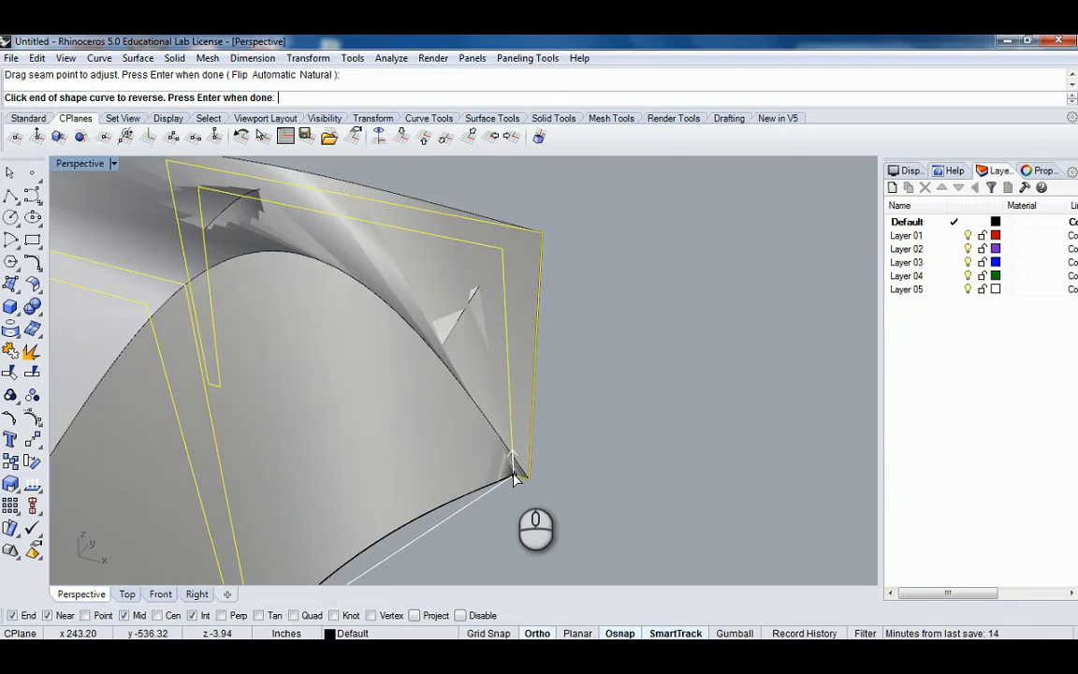
click(514, 478)
click(514, 477)
scroll(517, 479, up, 5)
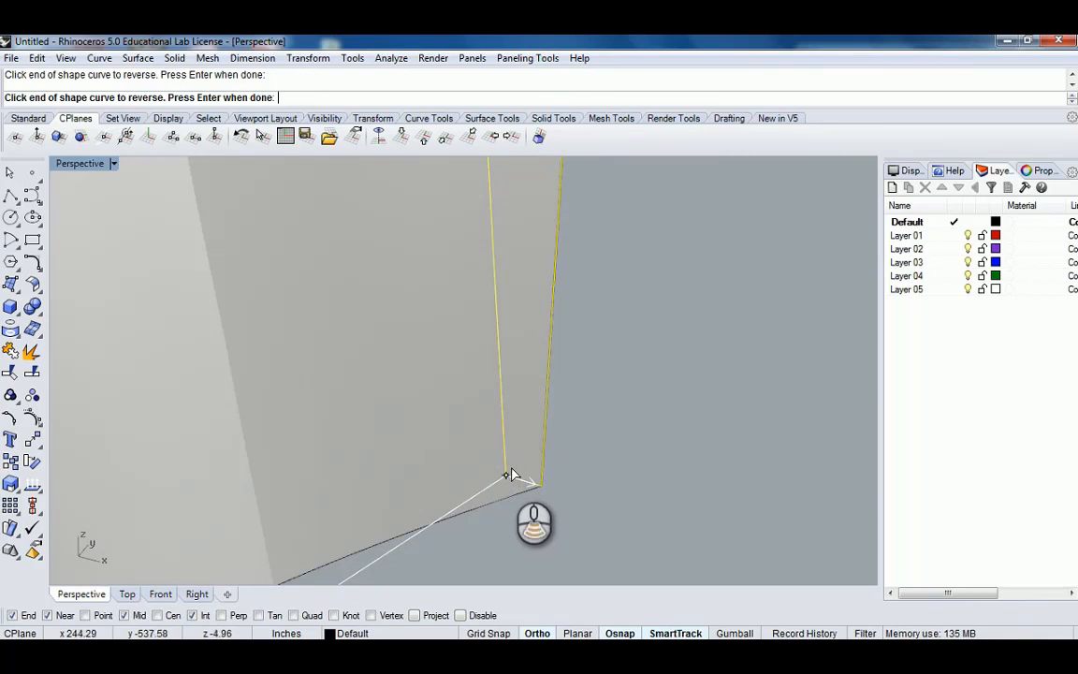
scroll(512, 475, down, 8)
right_drag(510, 465, 409, 390)
scroll(540, 505, up, 3)
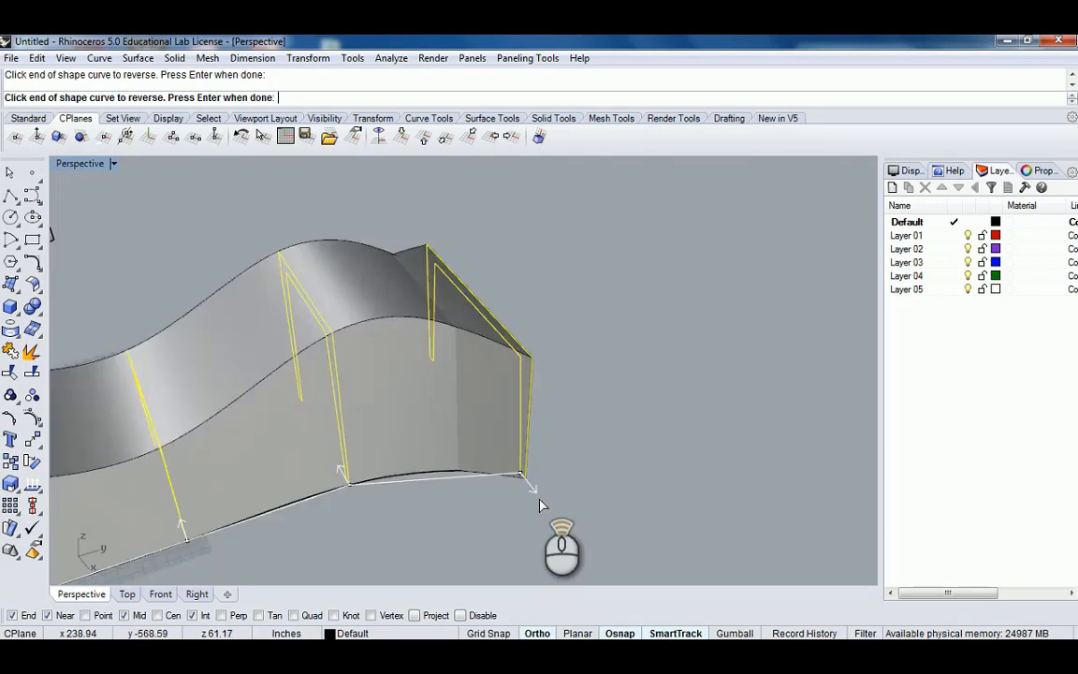
scroll(510, 459, up, 3)
click(502, 448)
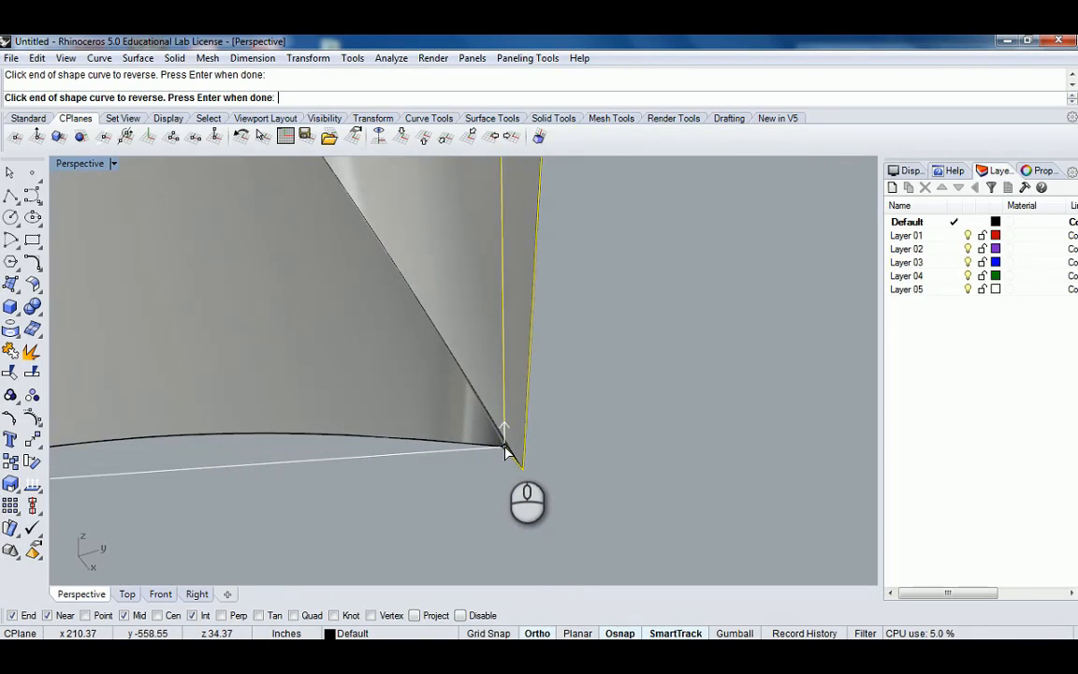
right_drag(533, 463, 601, 446)
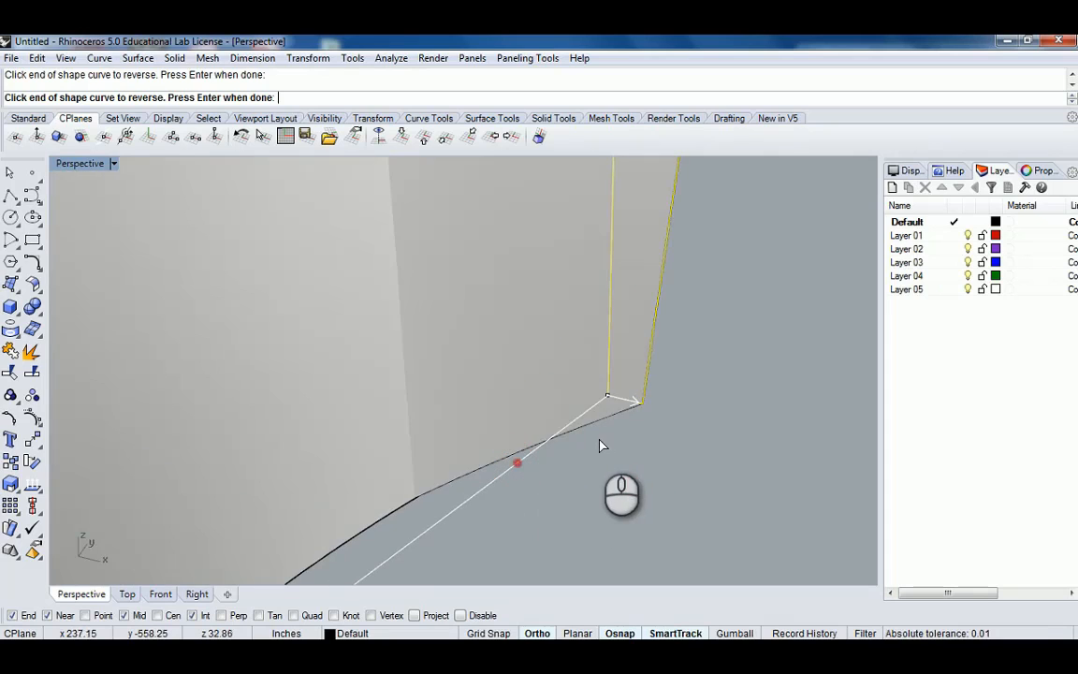
right_click(629, 402)
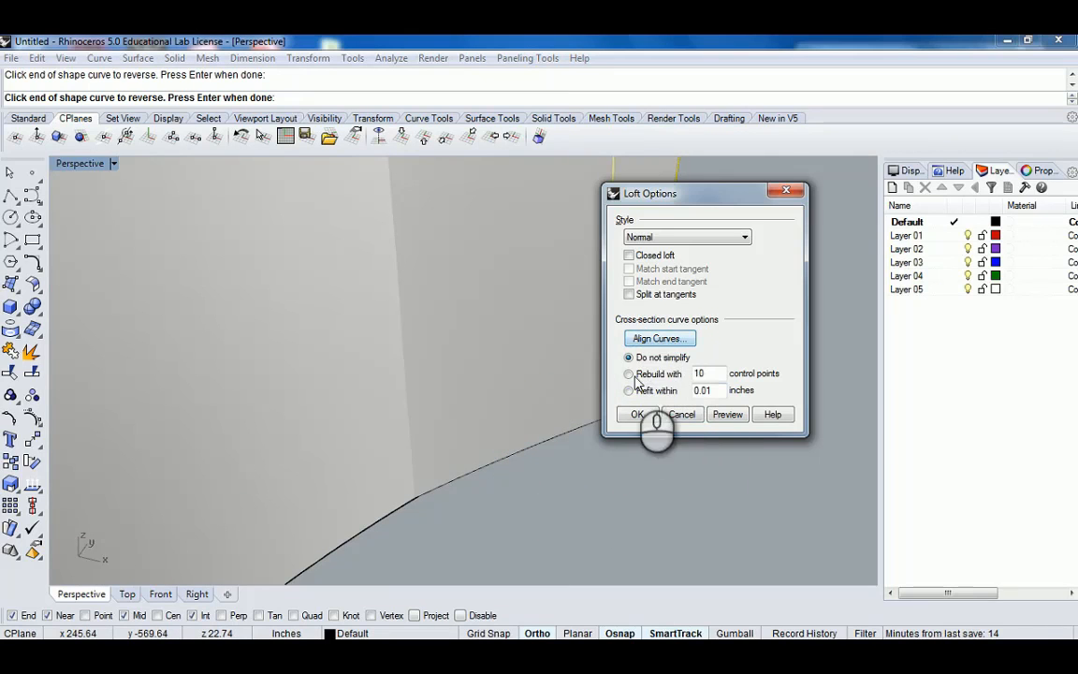
Align the curves again at the last frame's bottom corner, then cancel the loft.
click(640, 337)
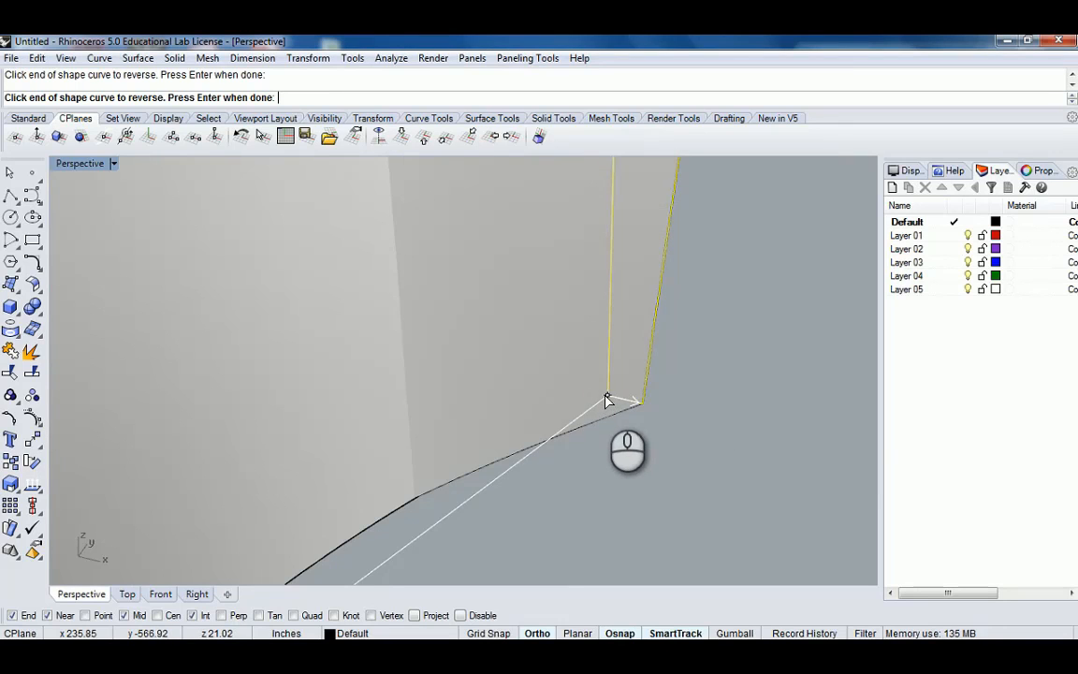
click(606, 397)
scroll(644, 409, down, 10)
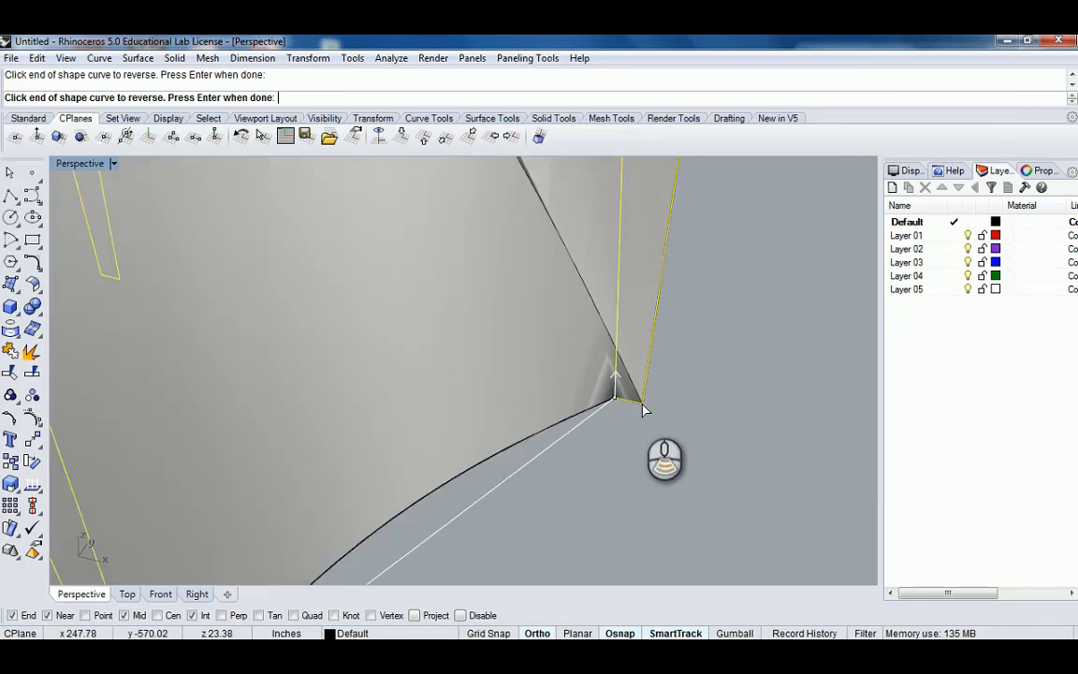
right_drag(641, 404, 648, 346)
scroll(612, 382, up, 10)
scroll(613, 384, up, 3)
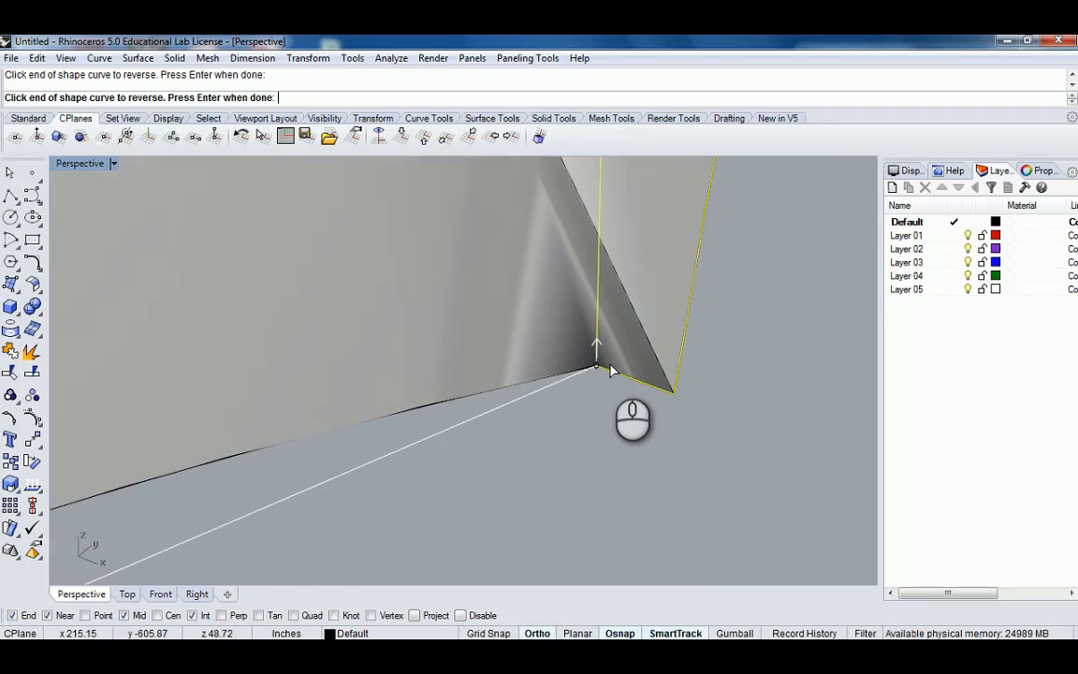
right_click(549, 333)
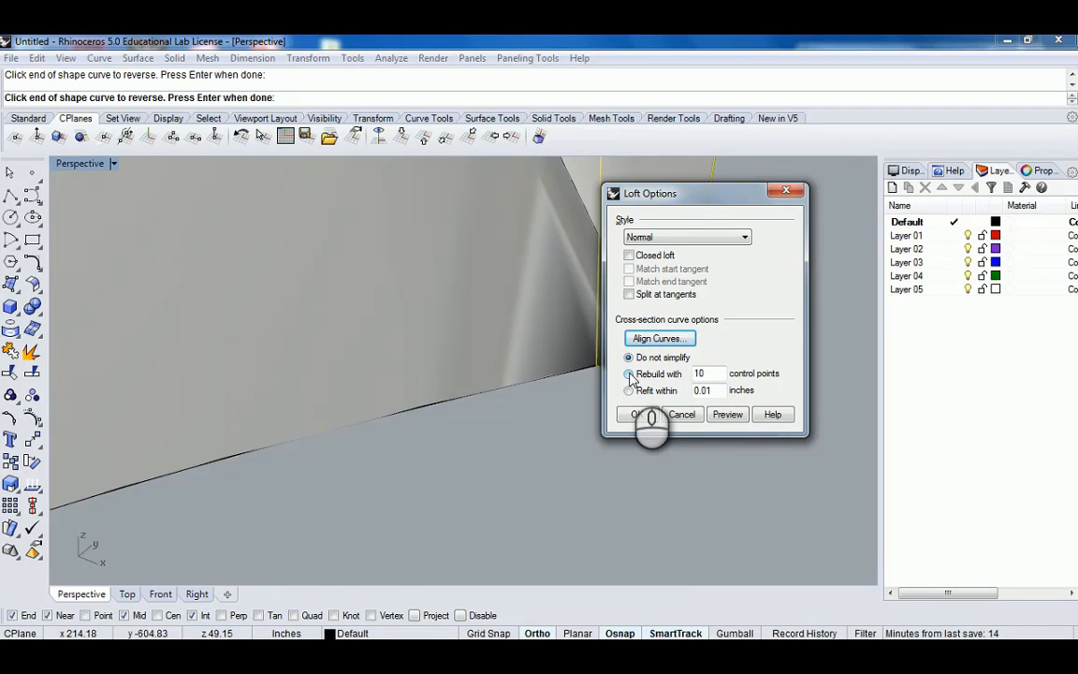
click(691, 418)
Select the reshaped last frame curve and delete it.
scroll(640, 374, down, 12)
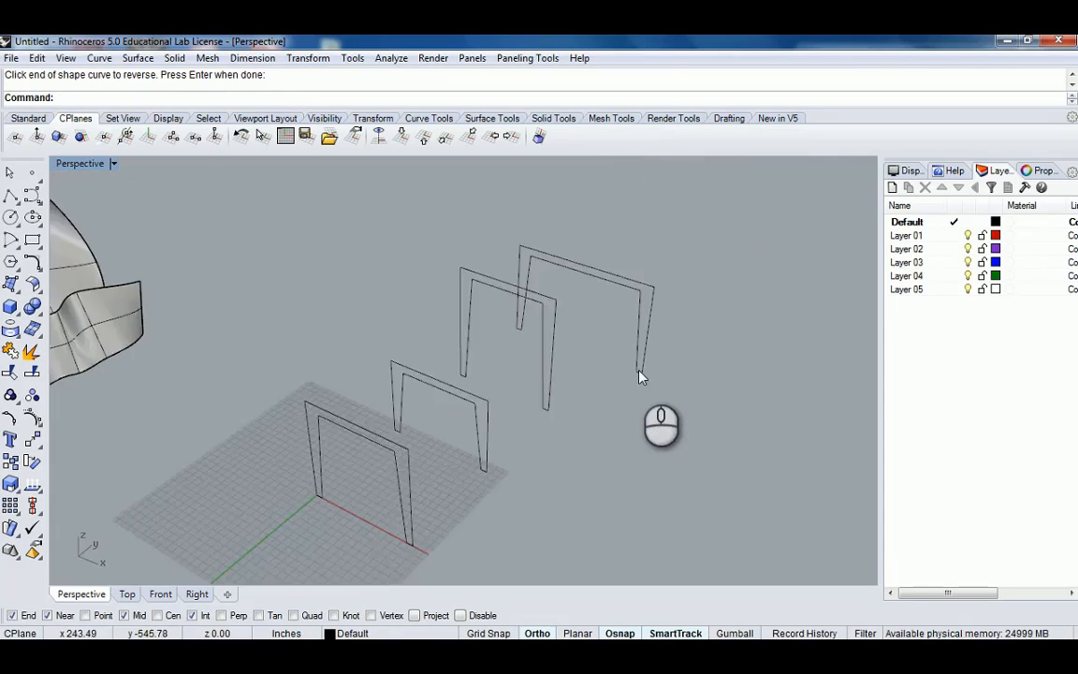
right_drag(630, 373, 565, 385)
scroll(552, 390, up, 6)
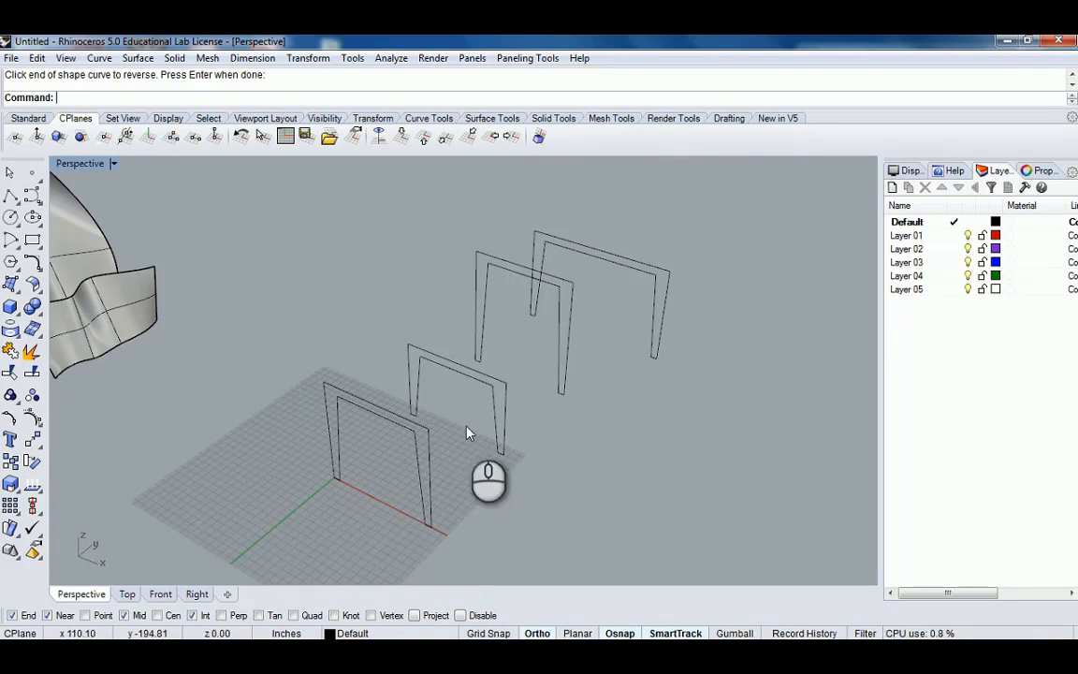
right_drag(602, 308, 582, 396)
click(591, 367)
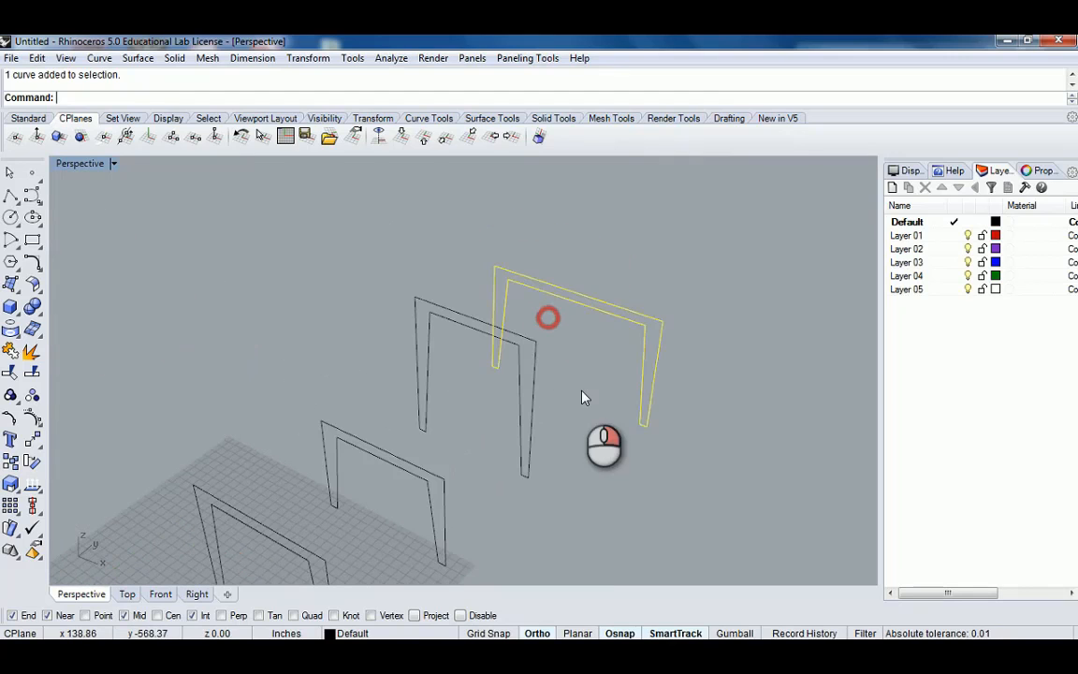
key(Delete)
Copy the third frame 15' further along from its bottom corner to form a new last frame.
click(538, 370)
right_drag(538, 370, 606, 390)
key(Return)
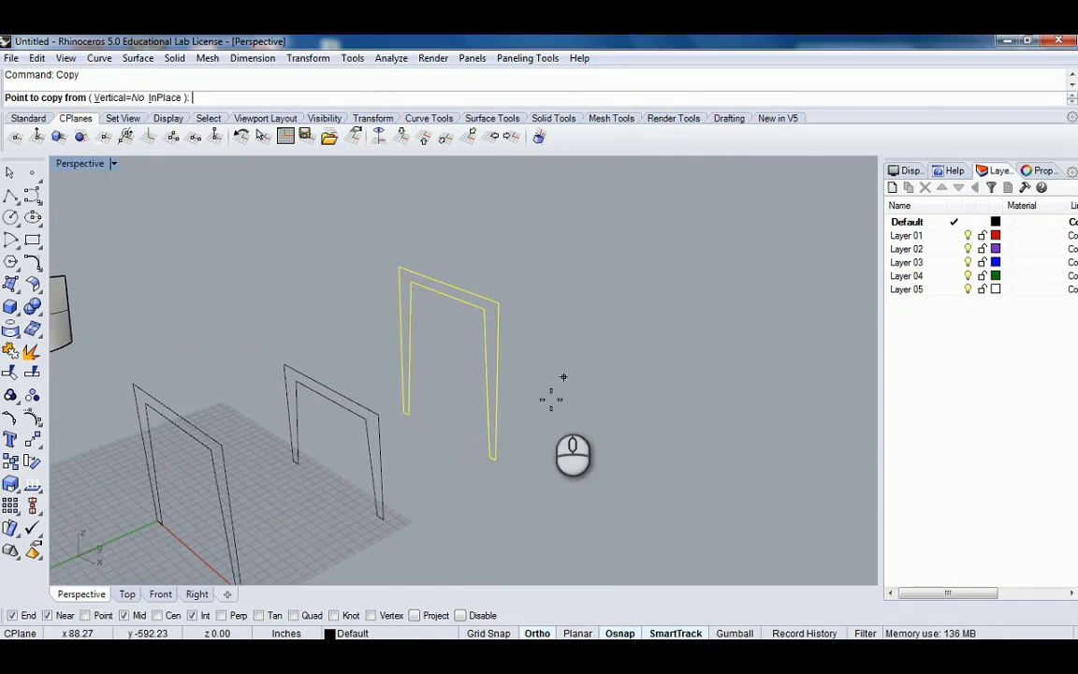
click(496, 459)
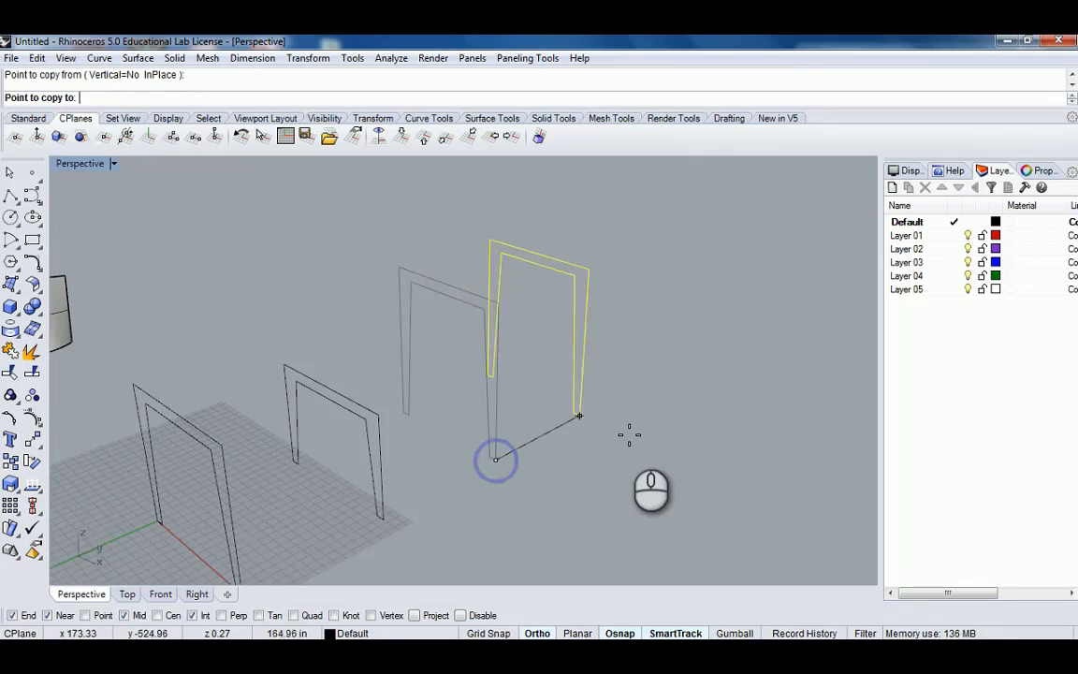
text(15')
key(Return)
click(677, 407)
key(Return)
Start a Loft and select the four frame curves in order.
scroll(592, 405, down, 6)
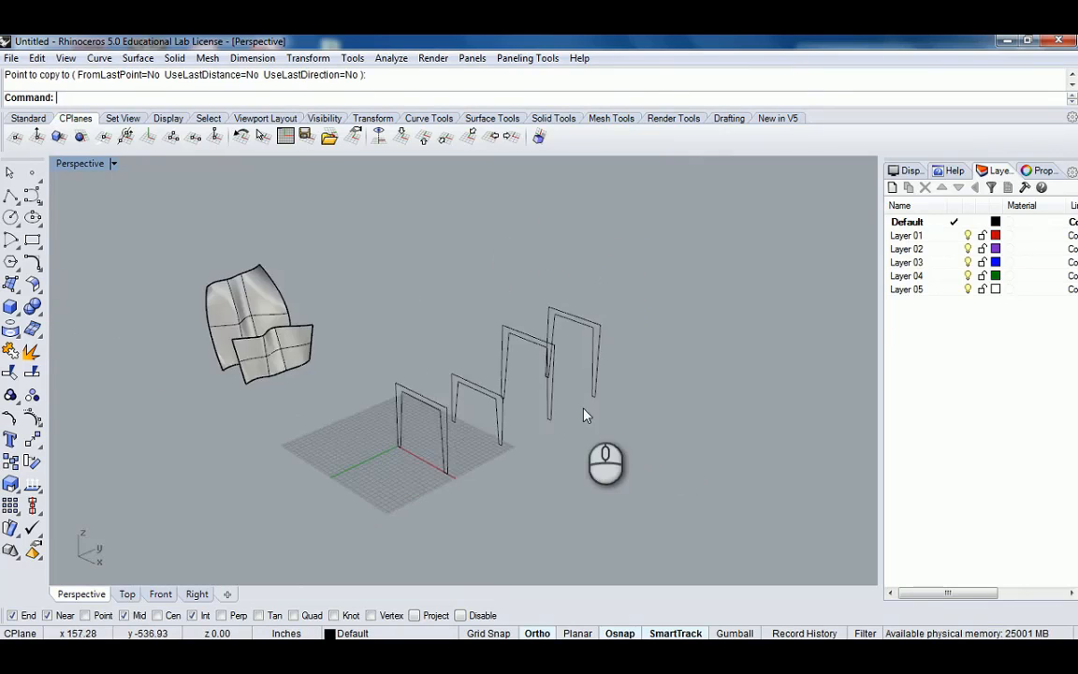
shift+right_drag(583, 408, 550, 346)
scroll(537, 314, up, 7)
right_drag(412, 391, 461, 391)
scroll(463, 392, down, 6)
right_drag(543, 384, 469, 421)
text(Loft)
key(Return)
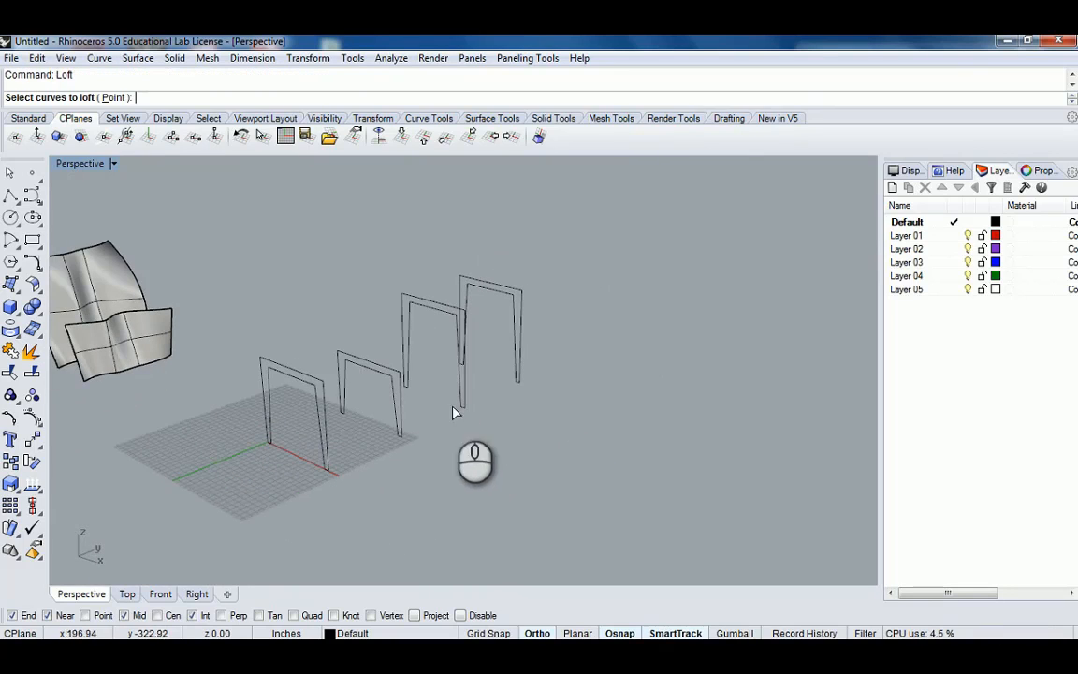
click(318, 414)
click(396, 400)
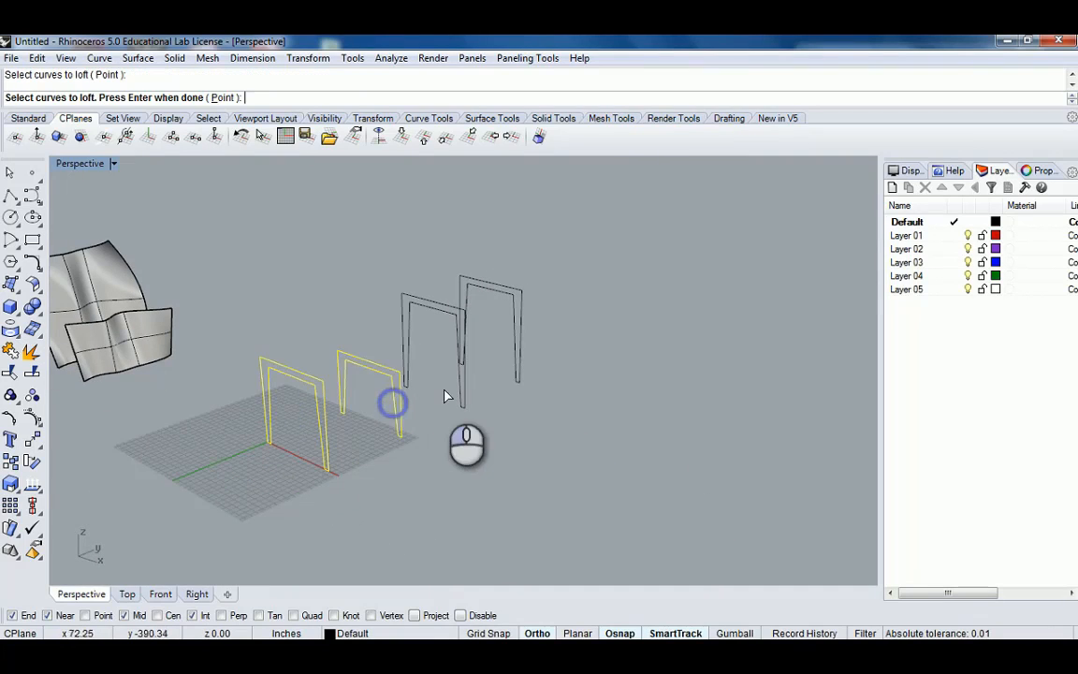
click(462, 397)
click(518, 373)
key(Return)
Align the loft seam points at the matching bottom corners of each frame and accept them.
scroll(506, 383, up, 6)
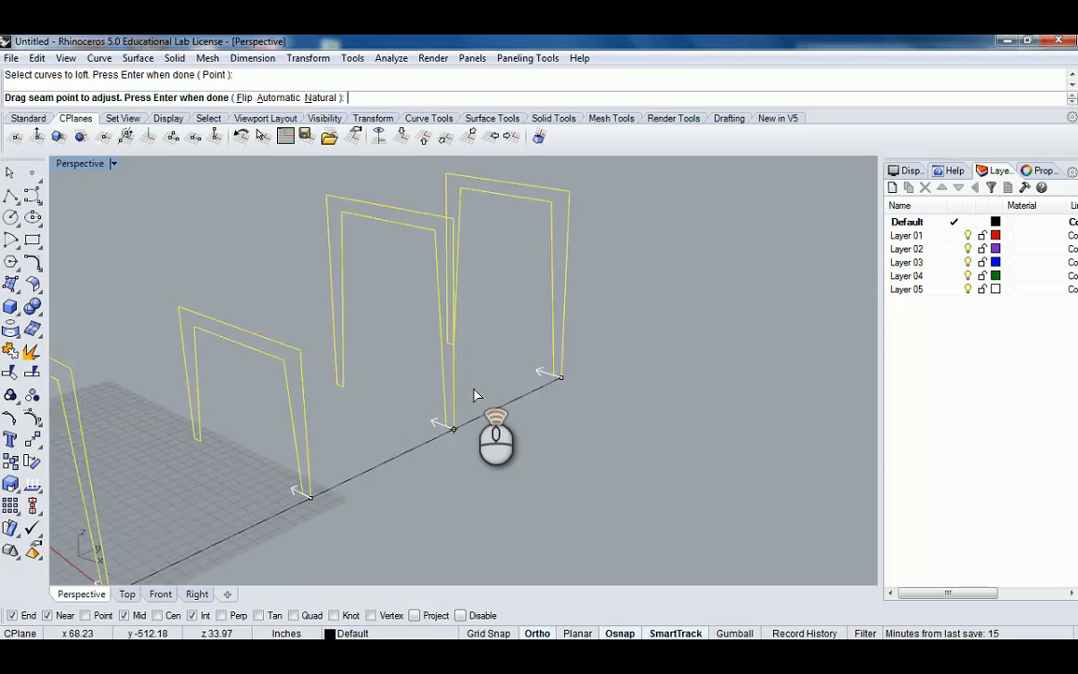
scroll(602, 348, down, 8)
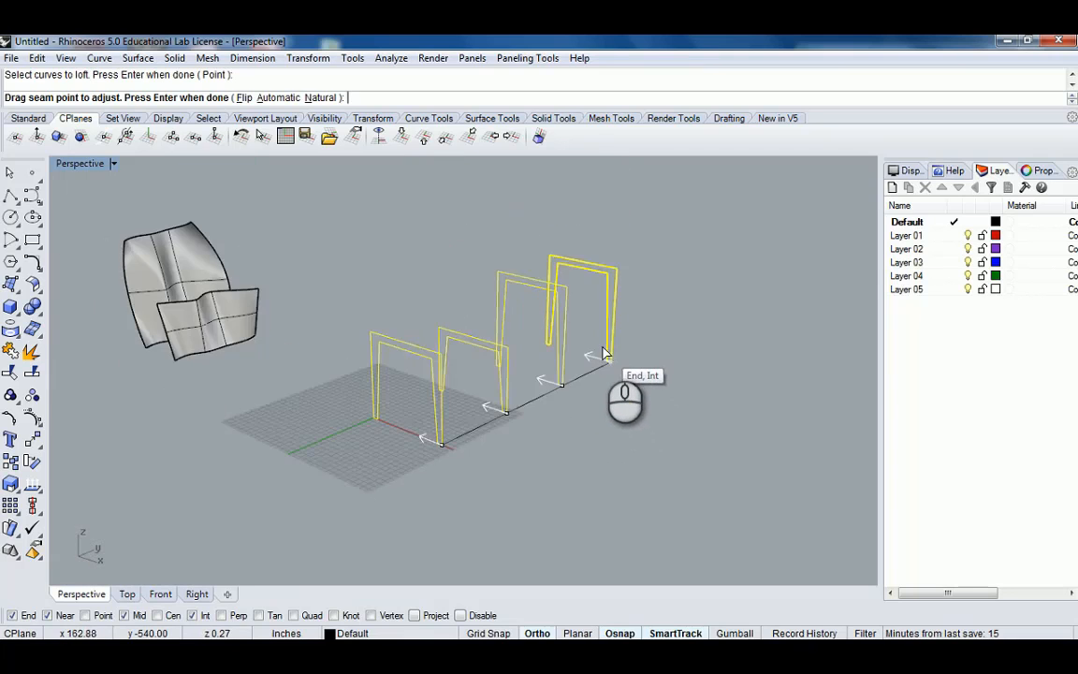
shift+right_drag(602, 344, 559, 366)
right_drag(534, 363, 603, 436)
scroll(604, 436, up, 5)
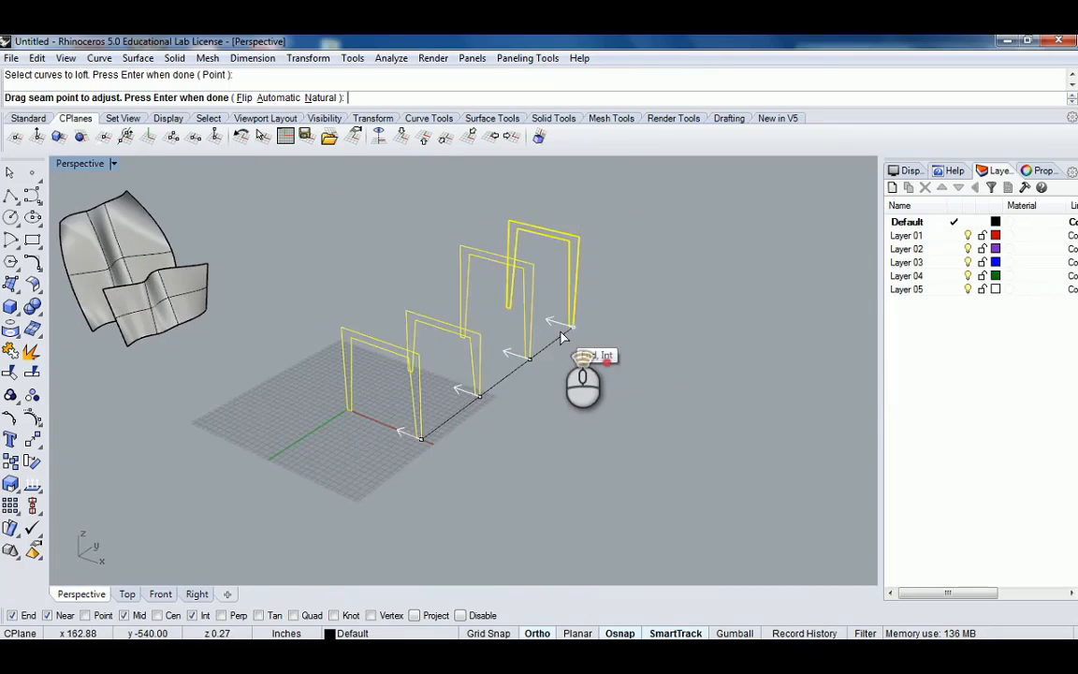
scroll(594, 324, down, 8)
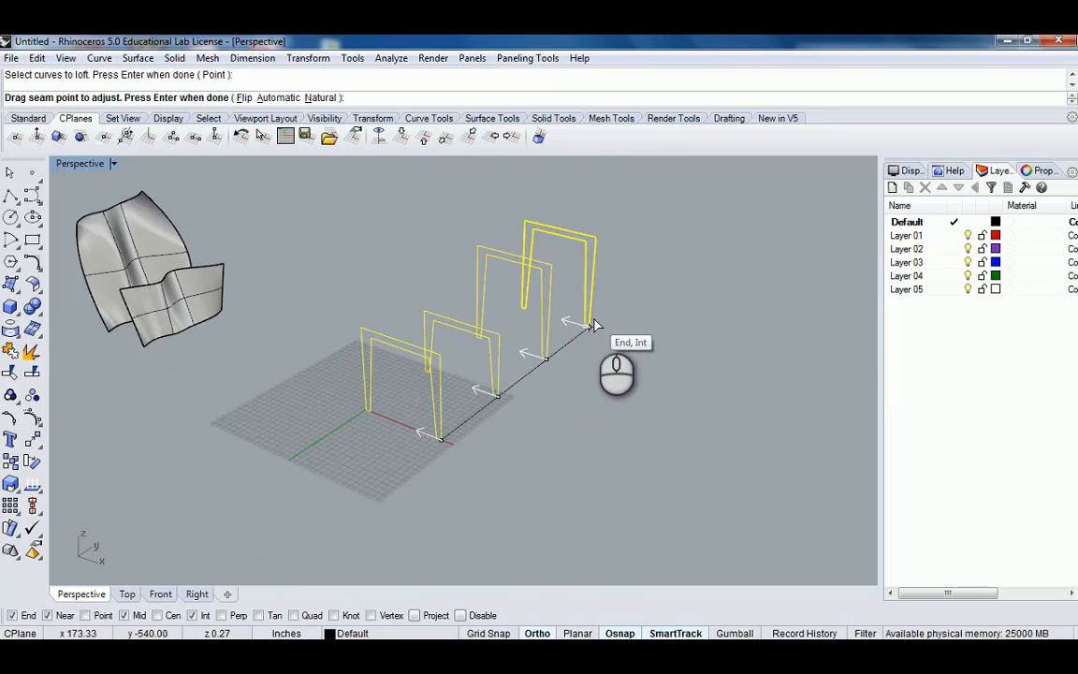
key(Return)
Switch the loft style to Straight sections and preview the result.
right_drag(524, 339, 291, 378)
scroll(394, 385, up, 3)
scroll(507, 391, down, 3)
scroll(399, 396, up, 3)
right_drag(399, 396, 431, 422)
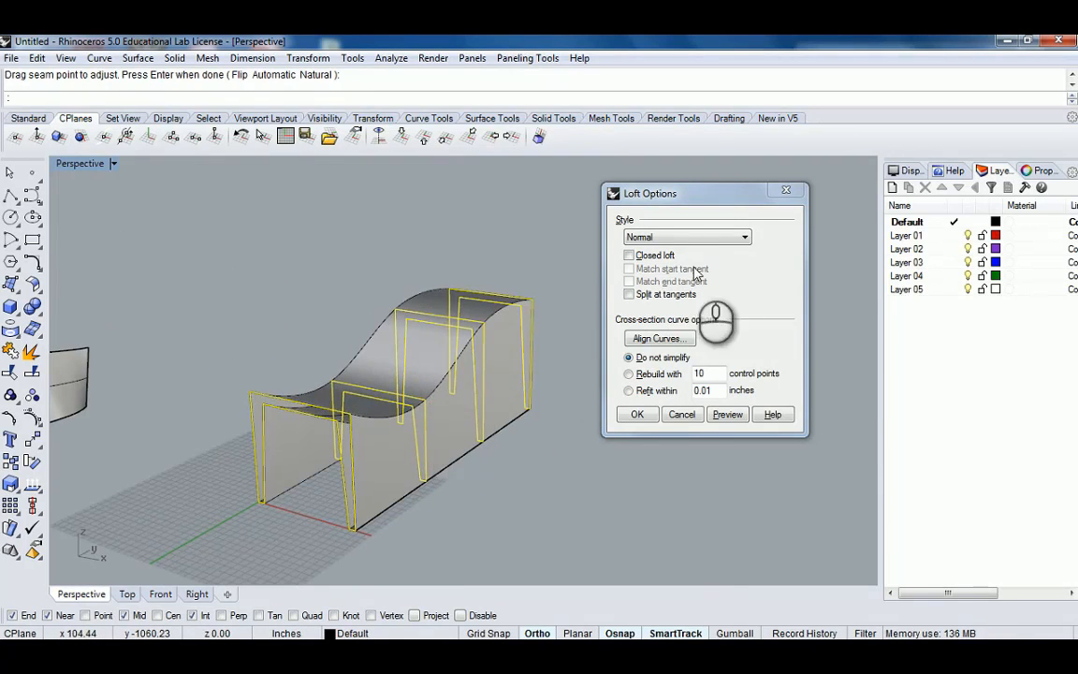
click(746, 238)
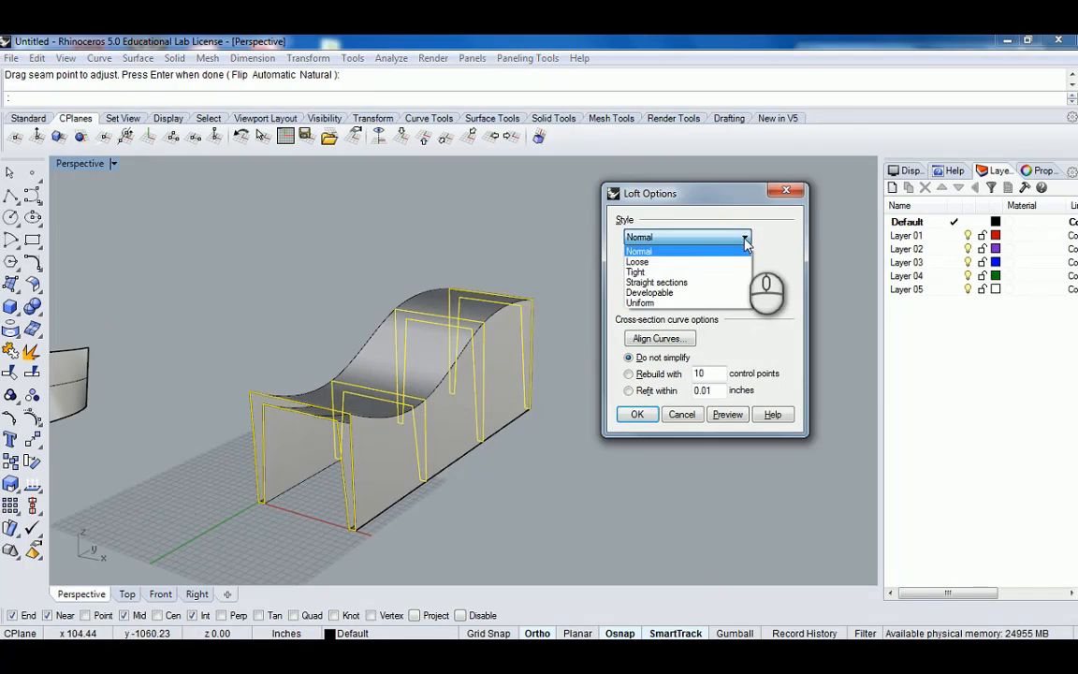
click(666, 282)
click(728, 414)
Switch the loft style to Tight and preview the result.
right_drag(384, 368, 164, 393)
scroll(163, 388, up, 3)
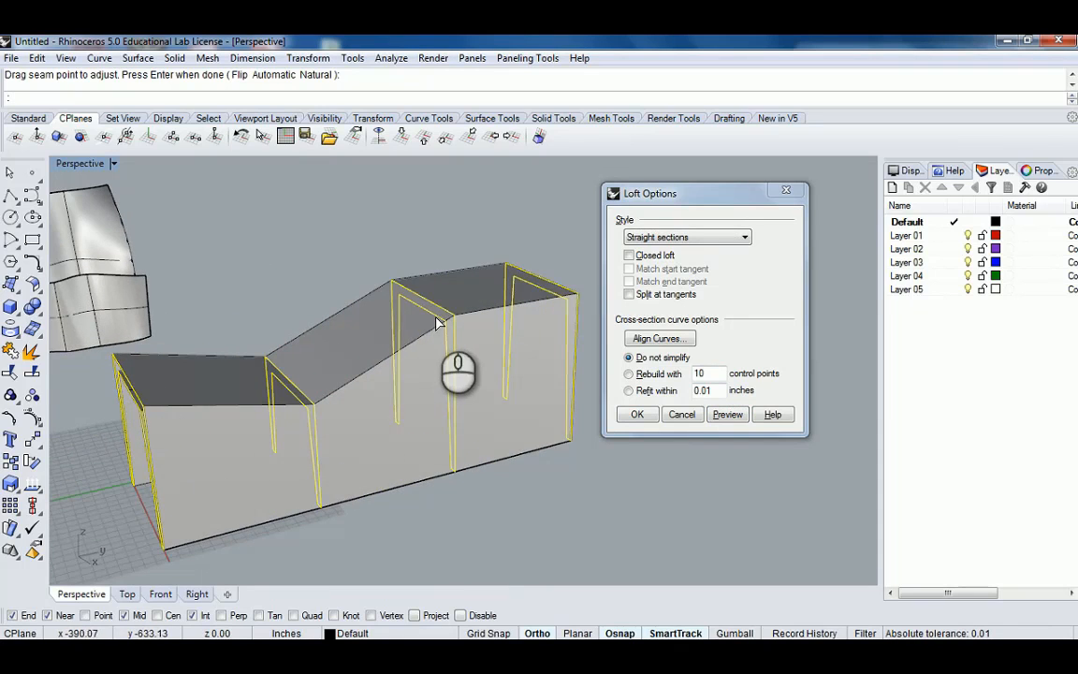
right_drag(434, 312, 355, 350)
scroll(463, 358, down, 4)
right_drag(409, 378, 481, 307)
scroll(393, 338, up, 4)
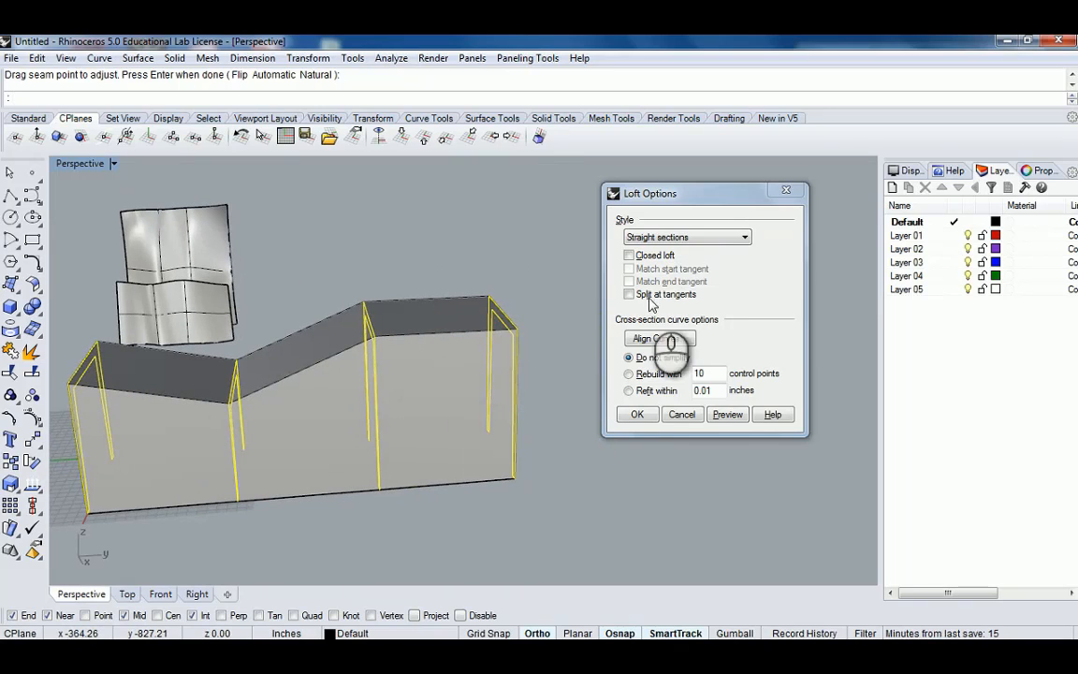
click(709, 239)
click(655, 271)
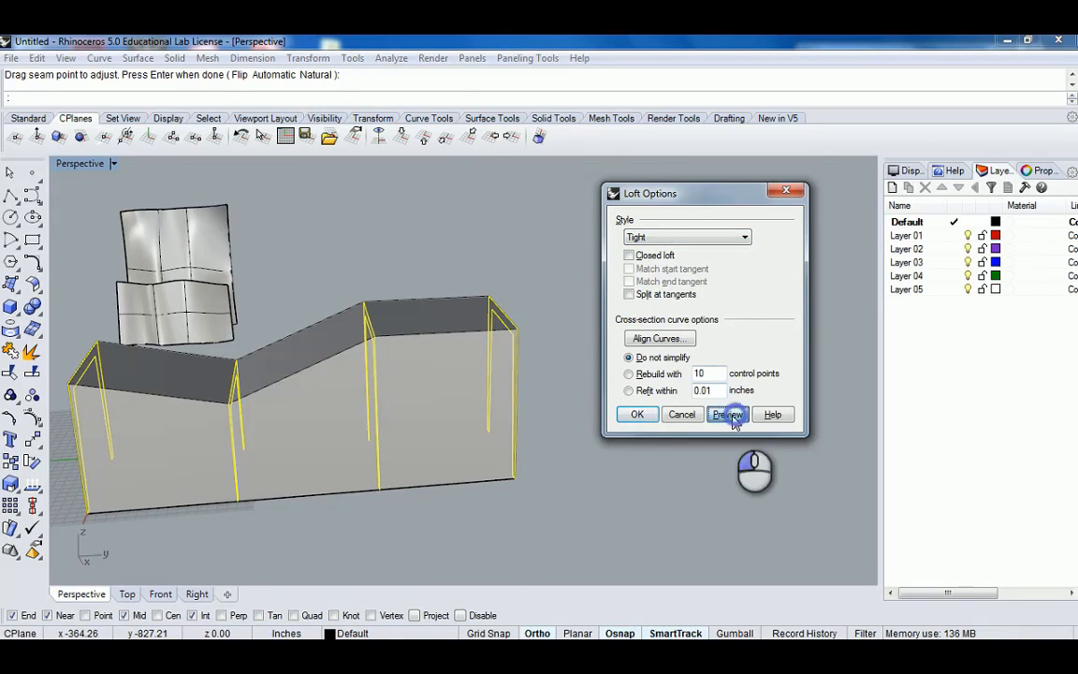
click(727, 414)
Switch the loft style back to Normal, then to Loose, and preview it.
right_drag(419, 330, 471, 320)
click(688, 237)
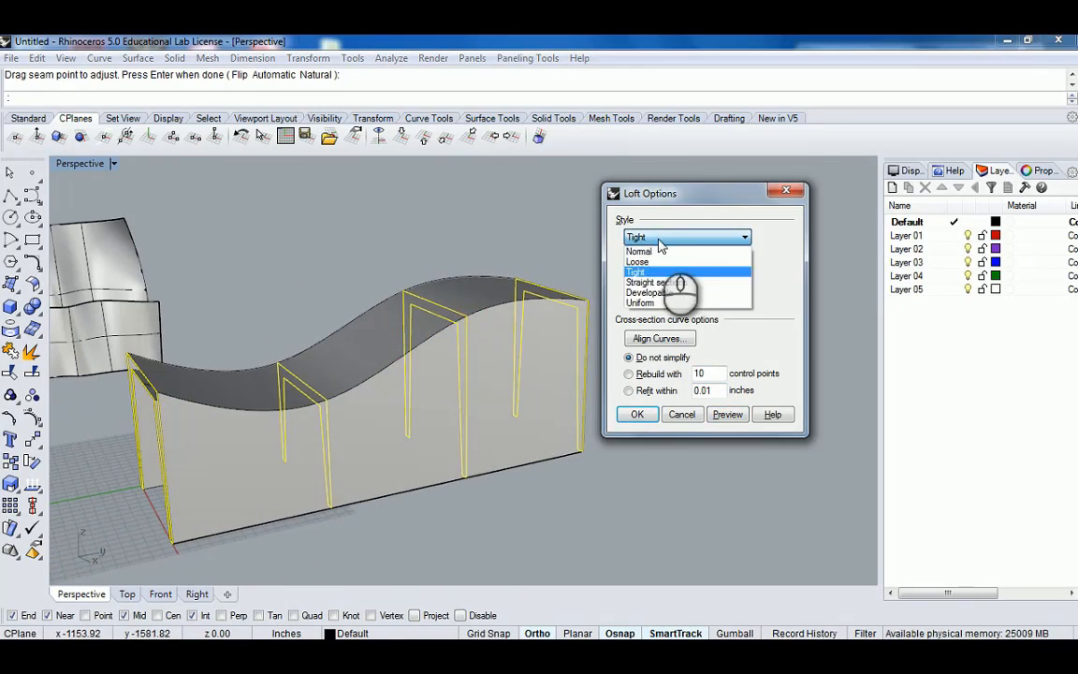
click(661, 252)
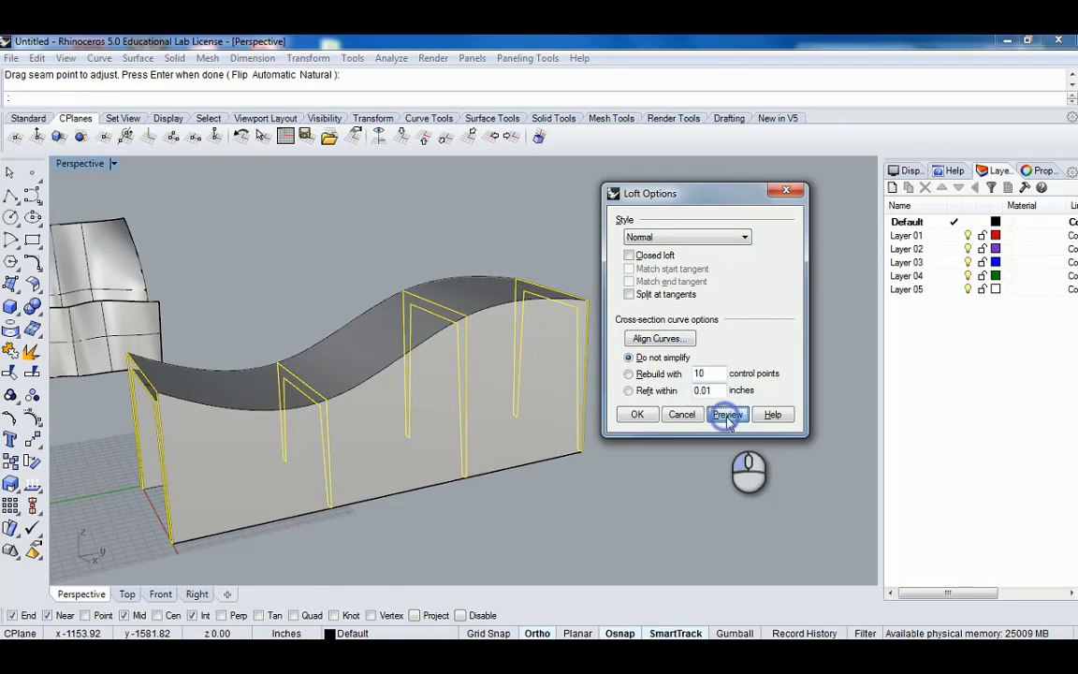
click(664, 237)
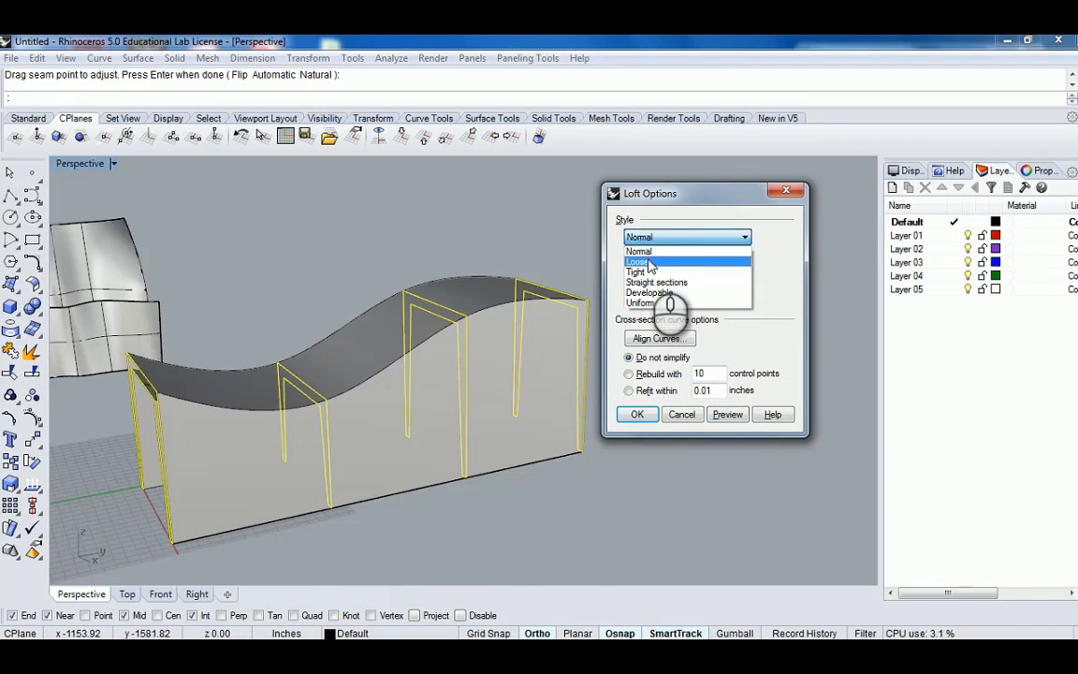
click(646, 262)
click(727, 414)
mouse_move(454, 370)
right_down()
mouse_move(387, 332)
mouse_move(501, 344)
mouse_move(454, 365)
right_up()
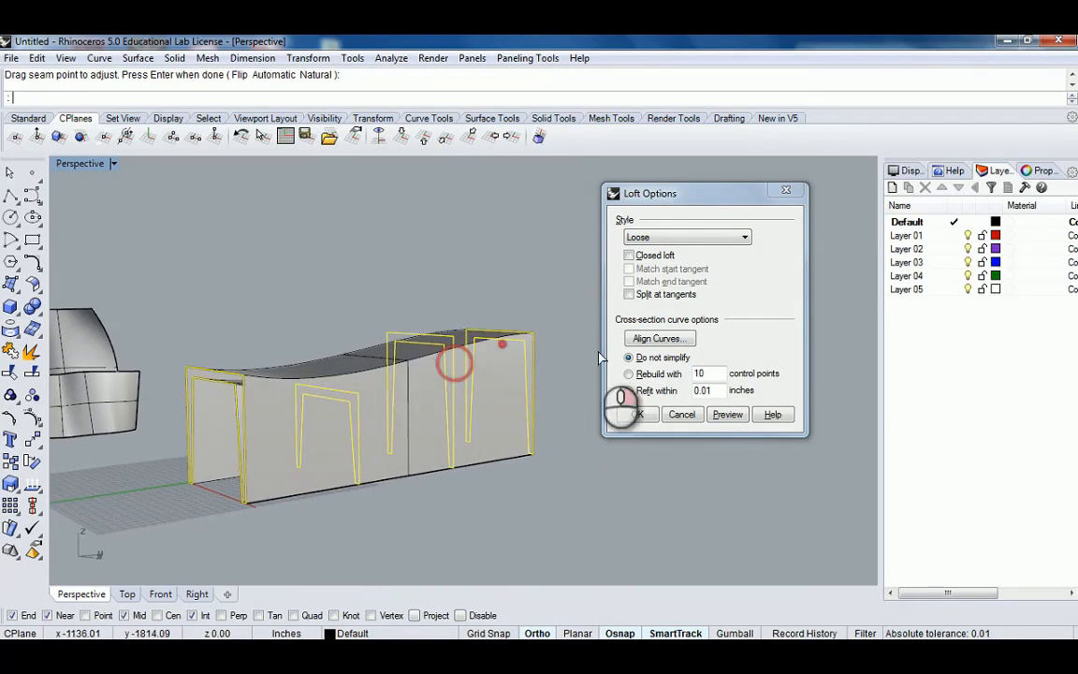
Switch the loft style to Developable and preview the result.
click(679, 238)
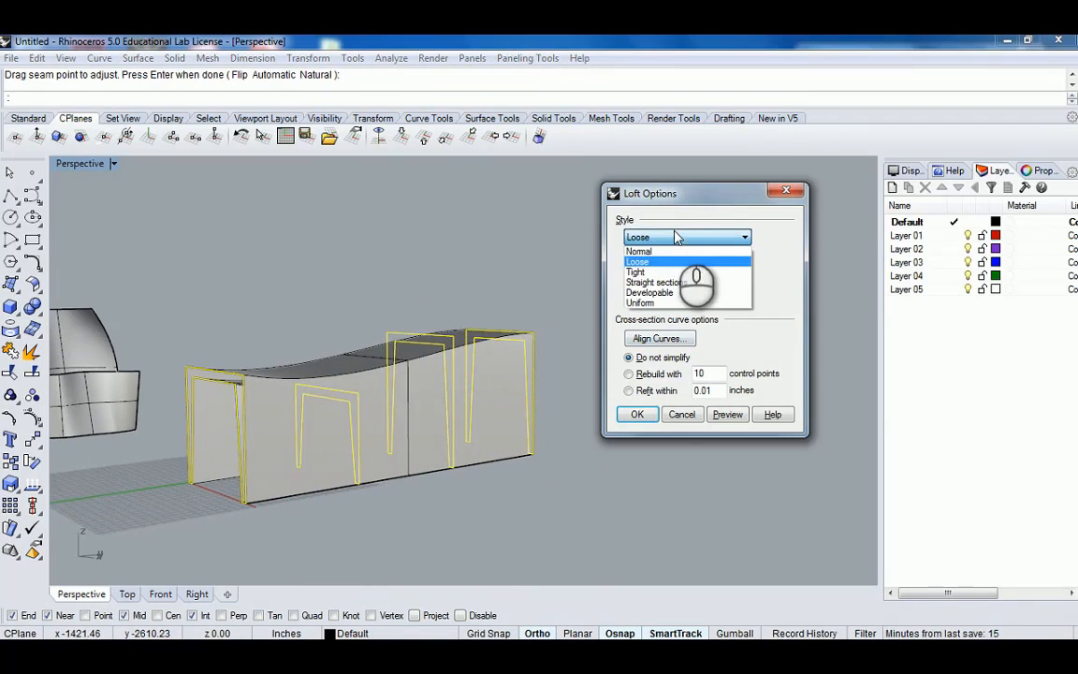
click(653, 293)
click(727, 413)
right_drag(451, 372, 356, 364)
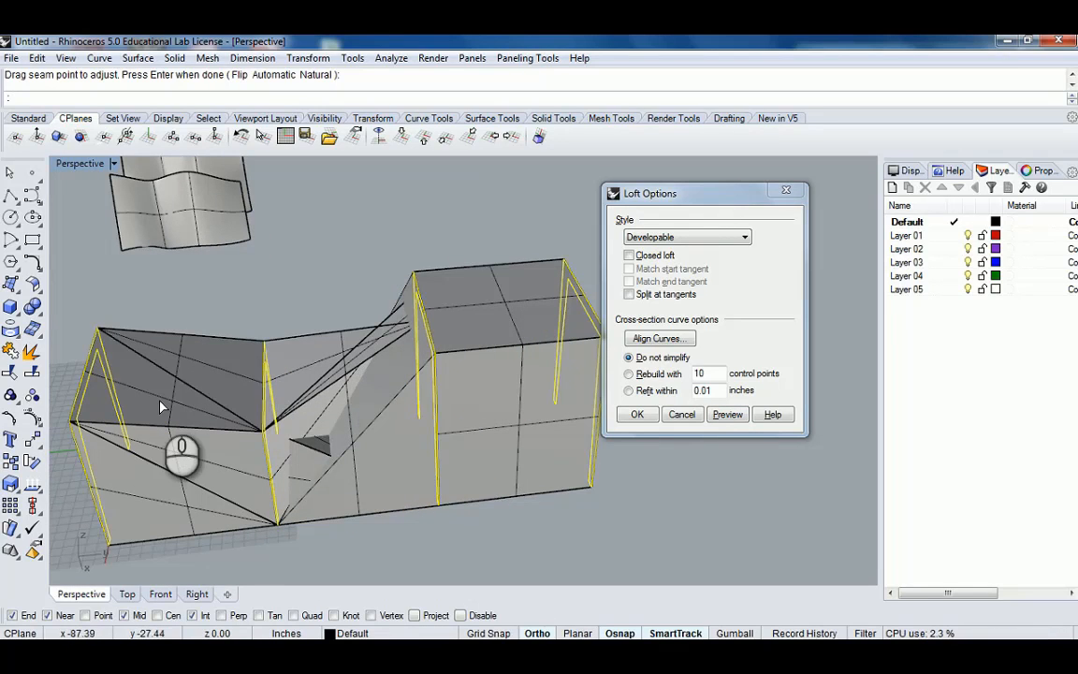
scroll(203, 394, down, 4)
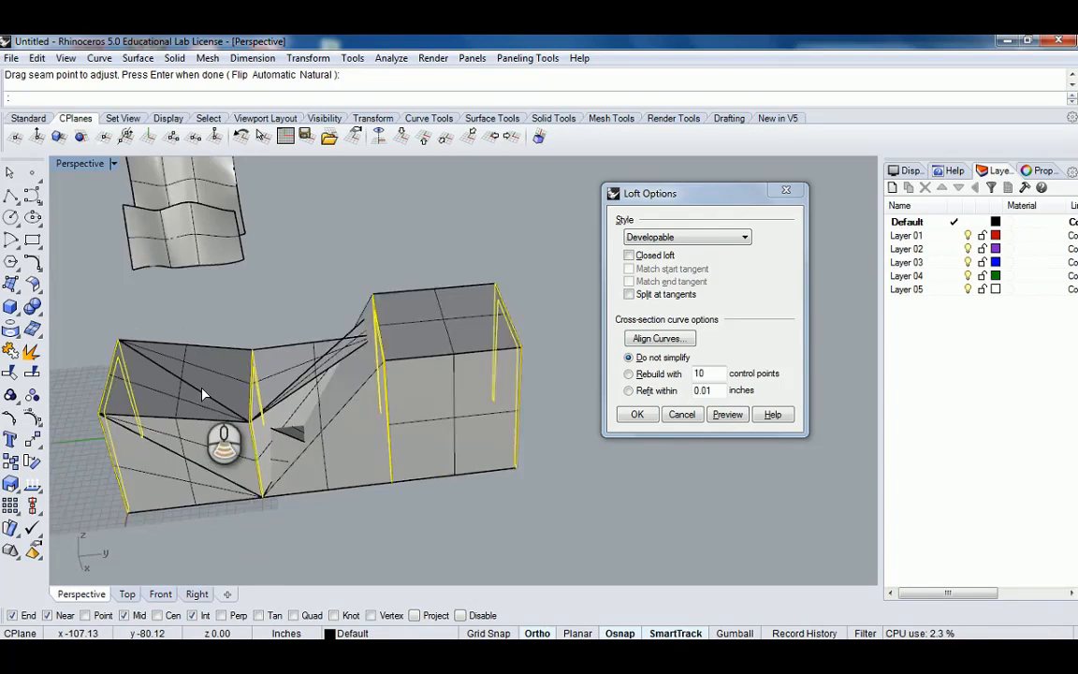
shift+right_drag(203, 394, 291, 405)
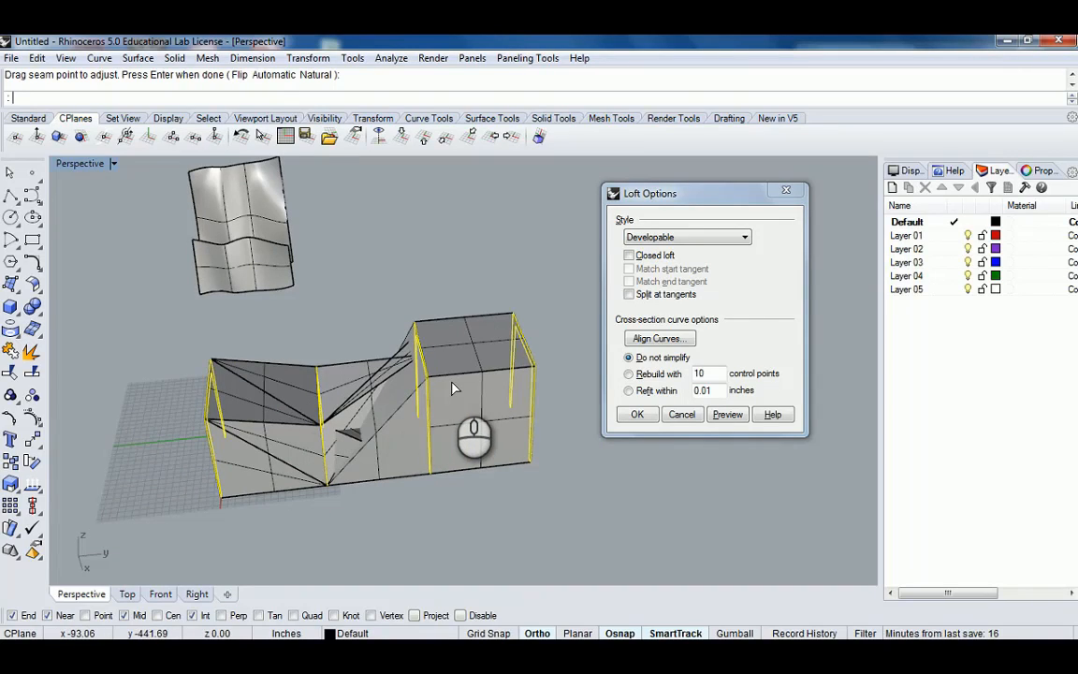
Switch the loft style through Straight sections back to Normal and preview it.
click(707, 241)
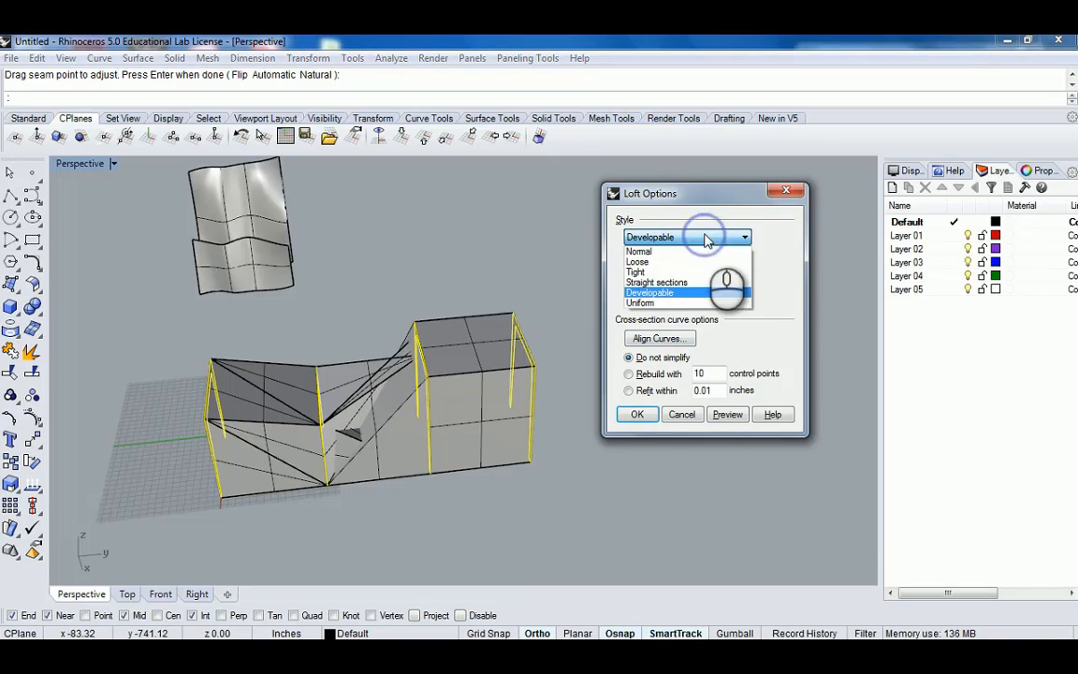
click(663, 295)
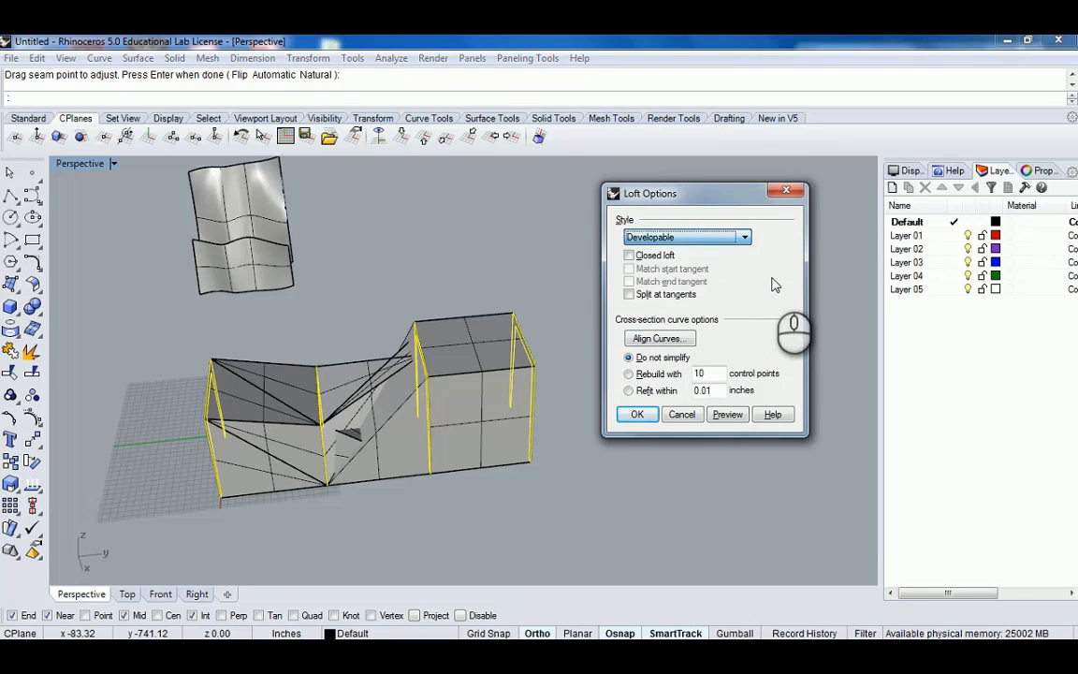
click(746, 240)
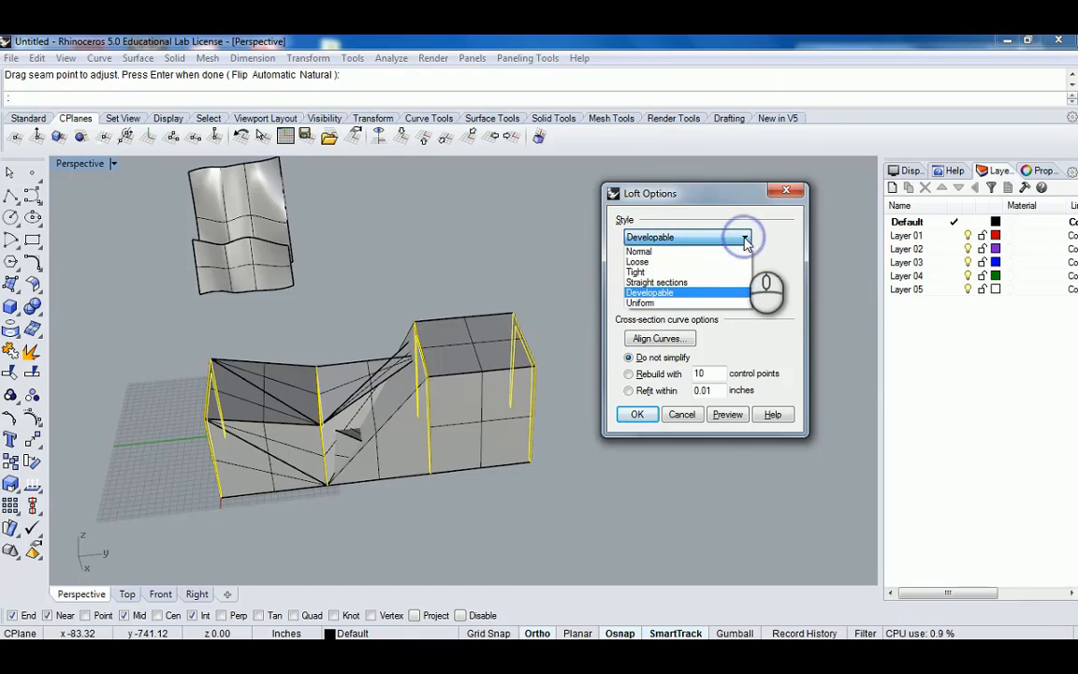
click(686, 284)
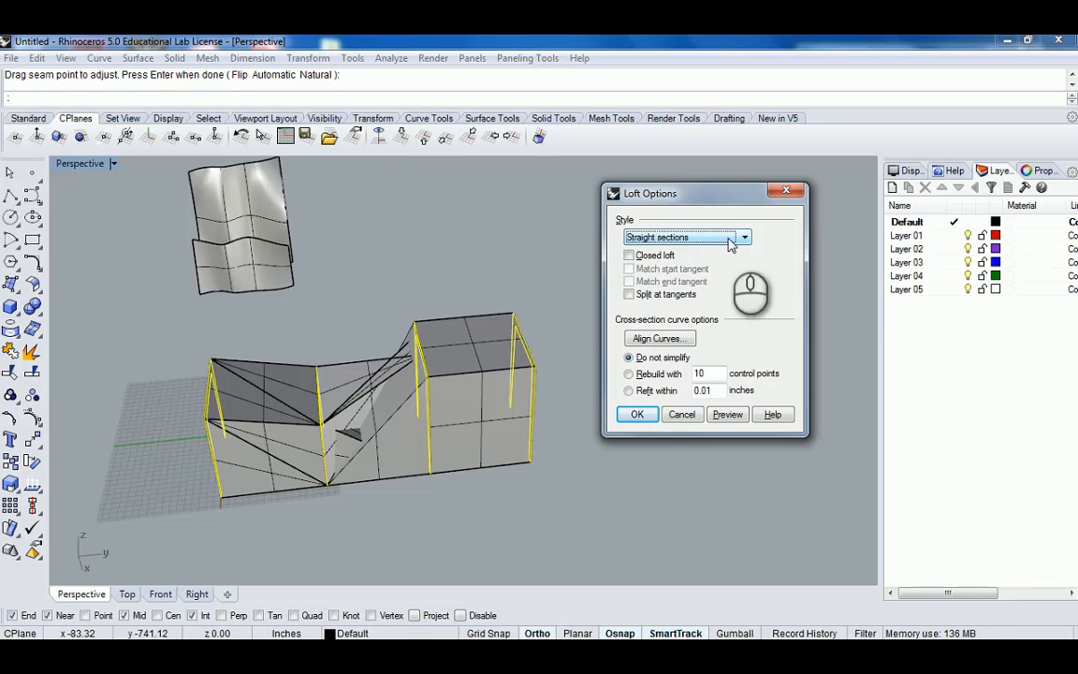
click(731, 239)
click(678, 252)
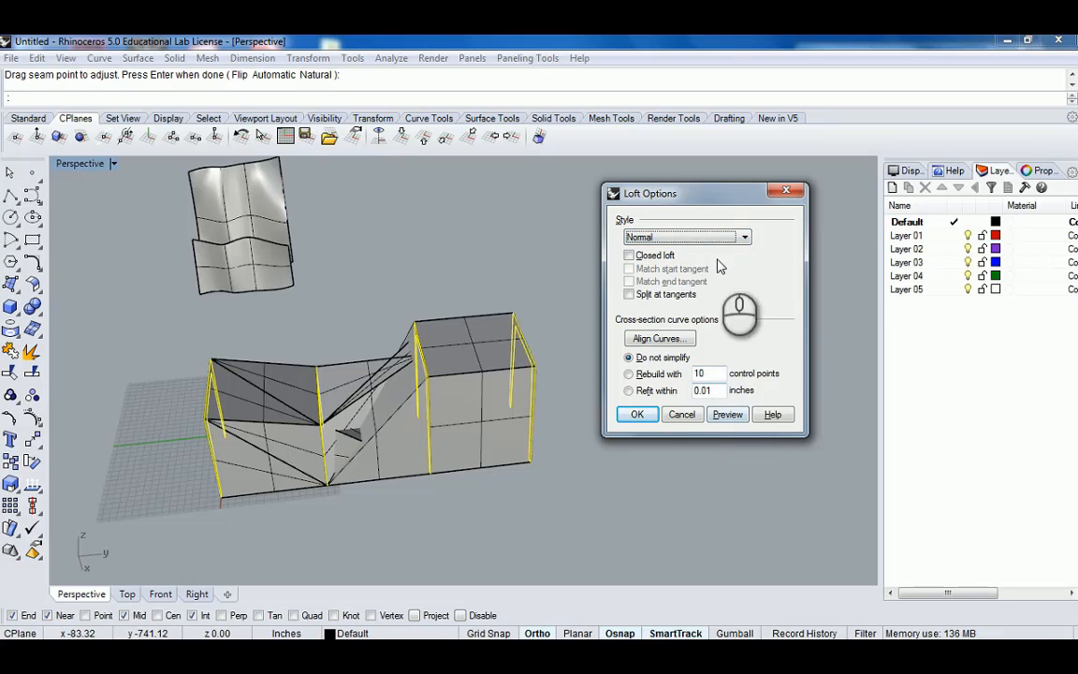
click(726, 414)
right_drag(337, 383, 462, 381)
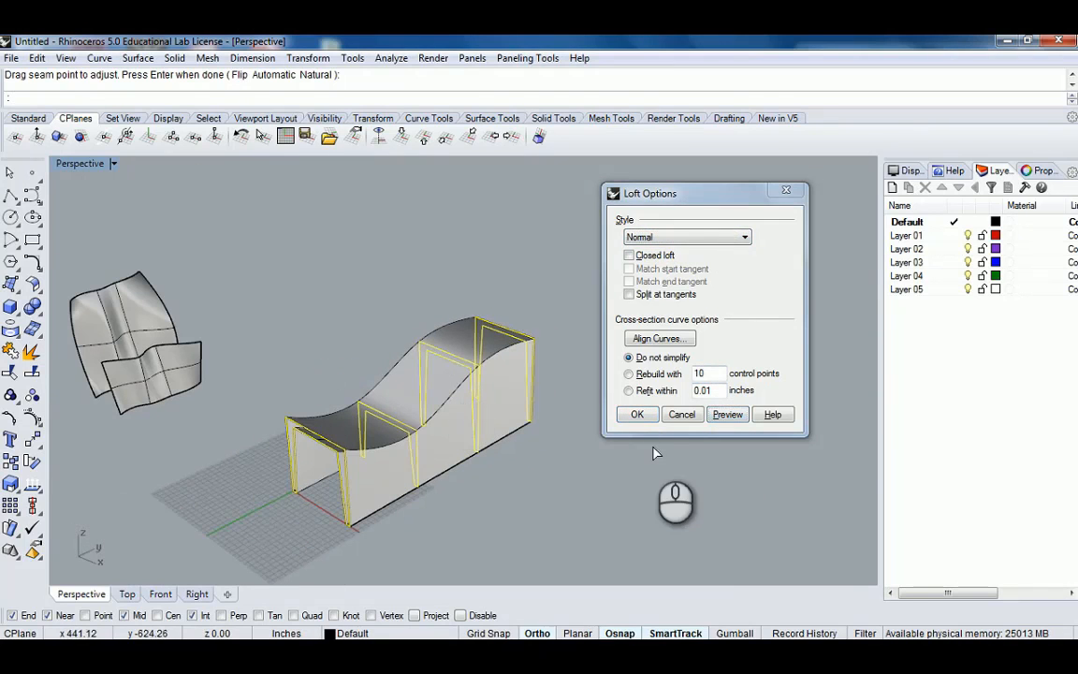
Create the Normal-style loft across the frames, view it, and undo the loft.
click(637, 414)
right_drag(620, 400, 577, 392)
scroll(496, 379, down, 7)
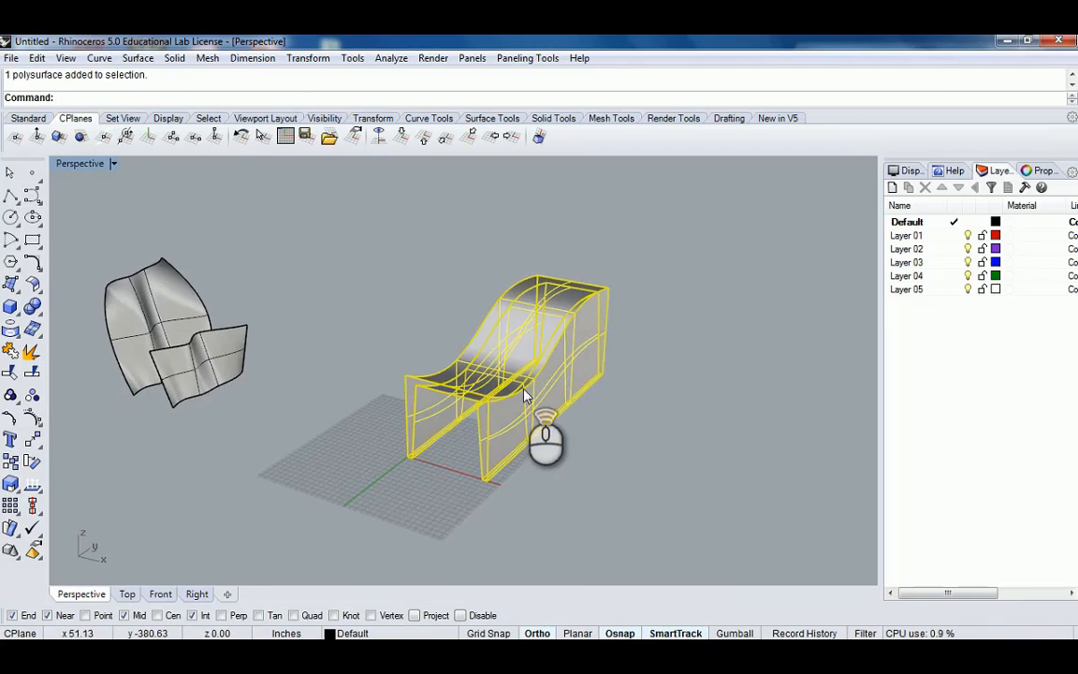
scroll(524, 397, up, 3)
click(654, 421)
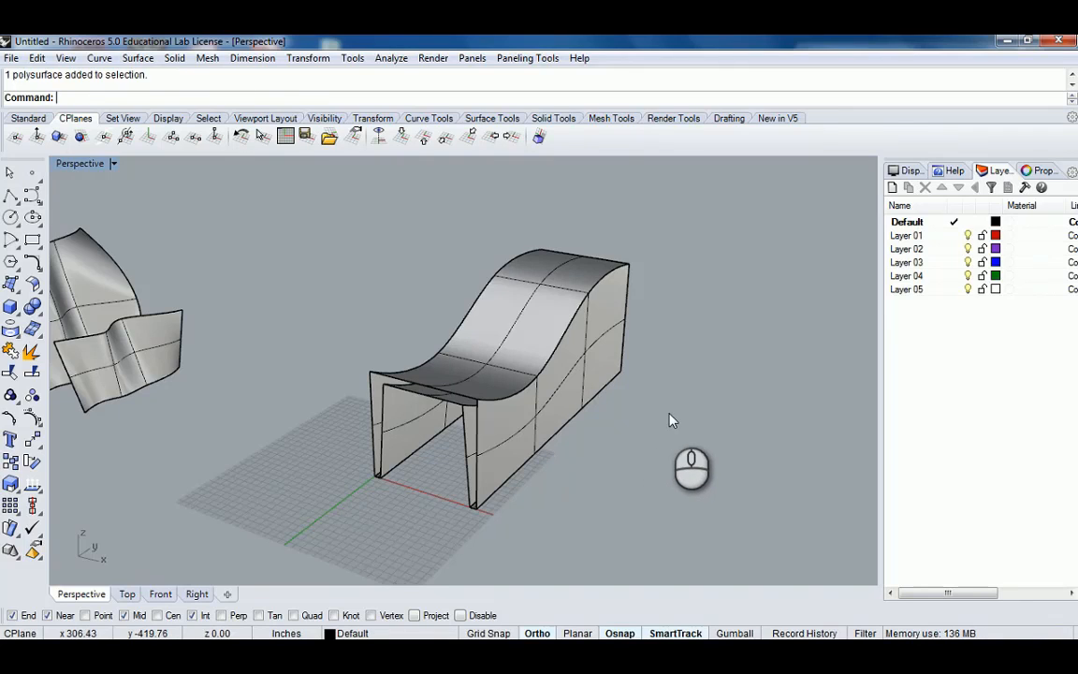
key(ctrl+z)
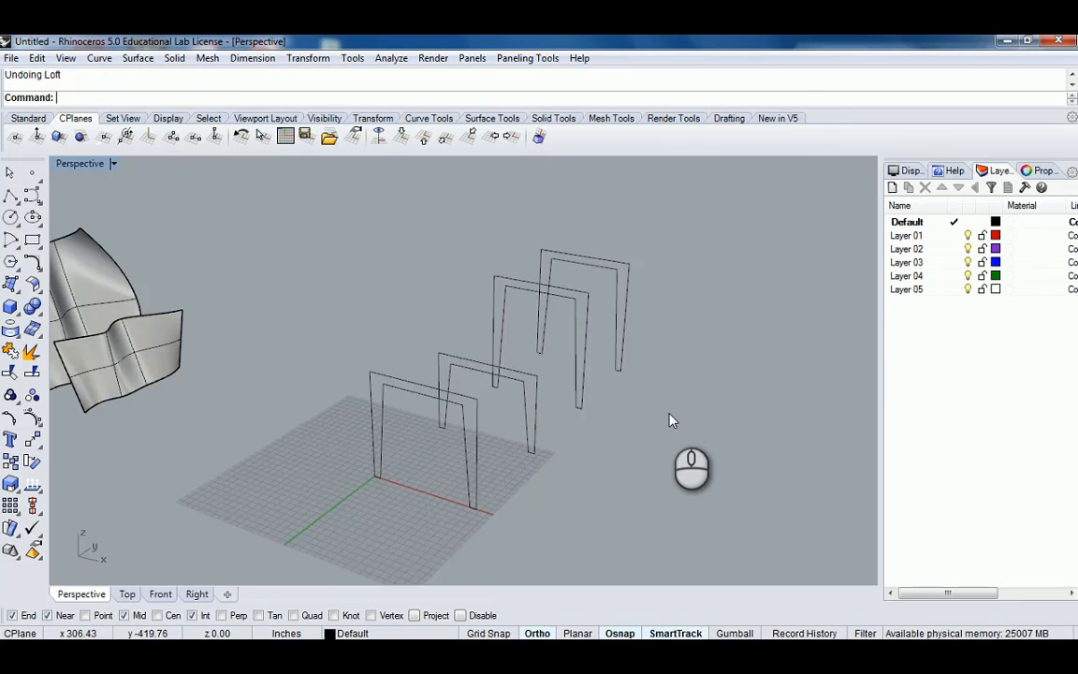
Restart Loft, select the frame profiles in order, and accept the default seam points.
right_drag(670, 420, 613, 410)
text(t)
key(Return)
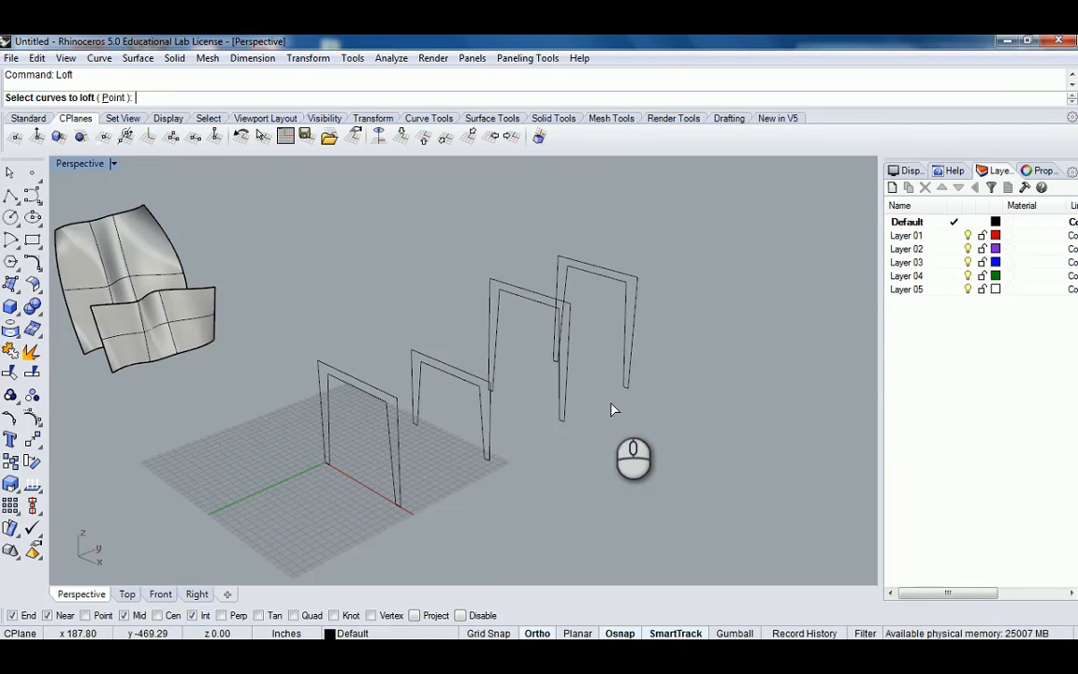
click(399, 447)
click(484, 418)
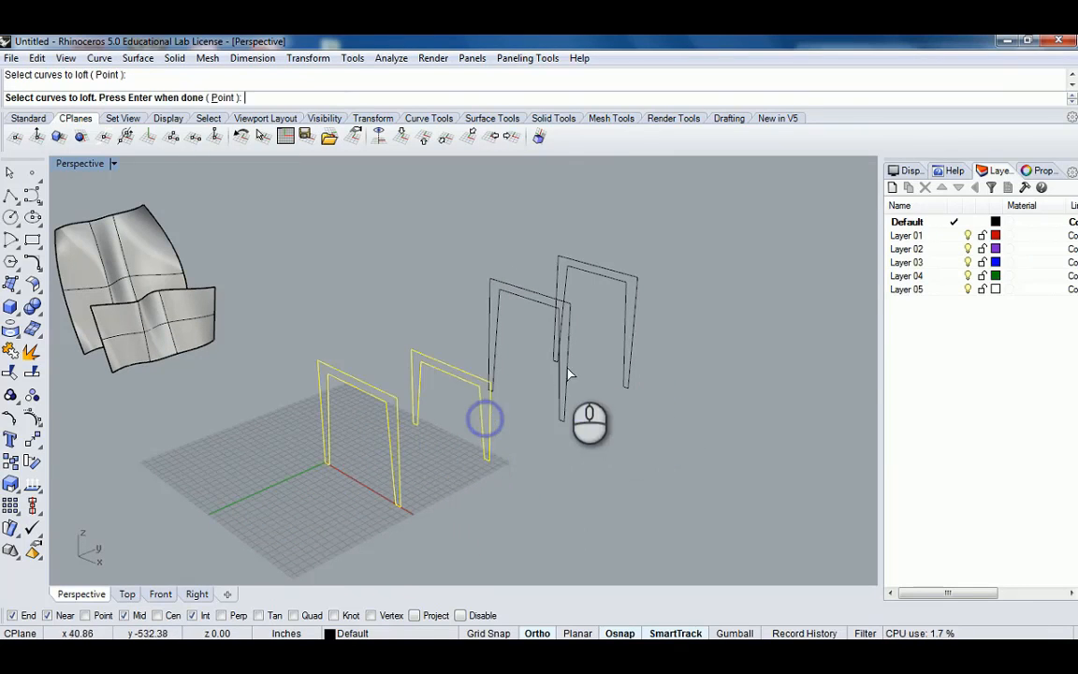
click(565, 367)
key(Return)
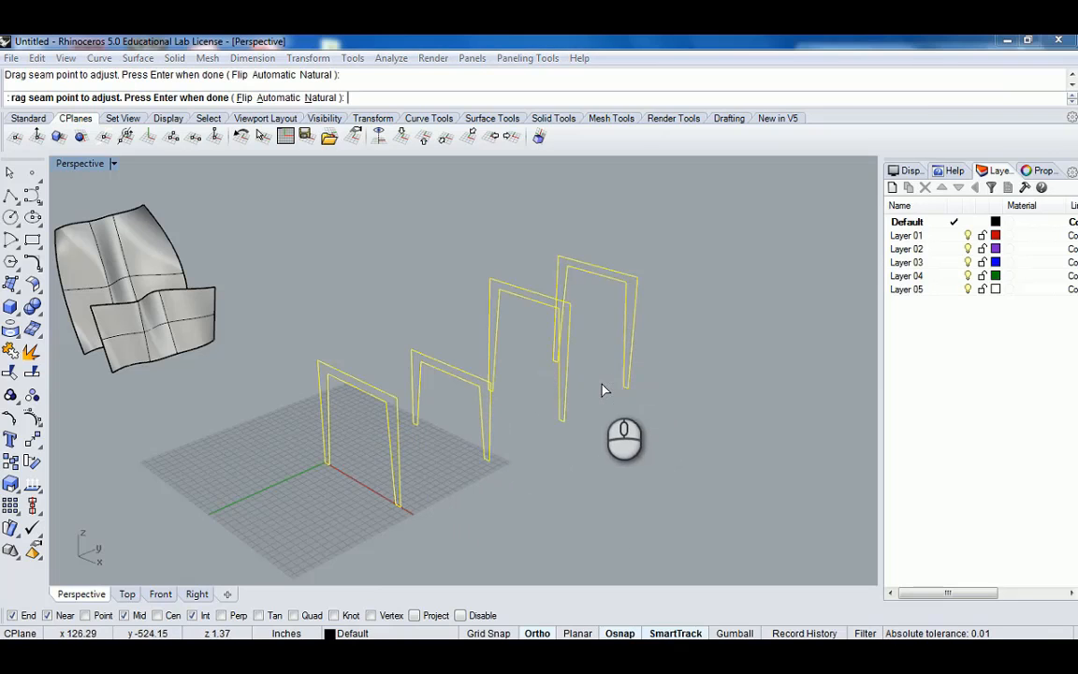
key(Return)
Set the loft style to Straight sections, preview it, and create the loft.
click(675, 239)
click(655, 282)
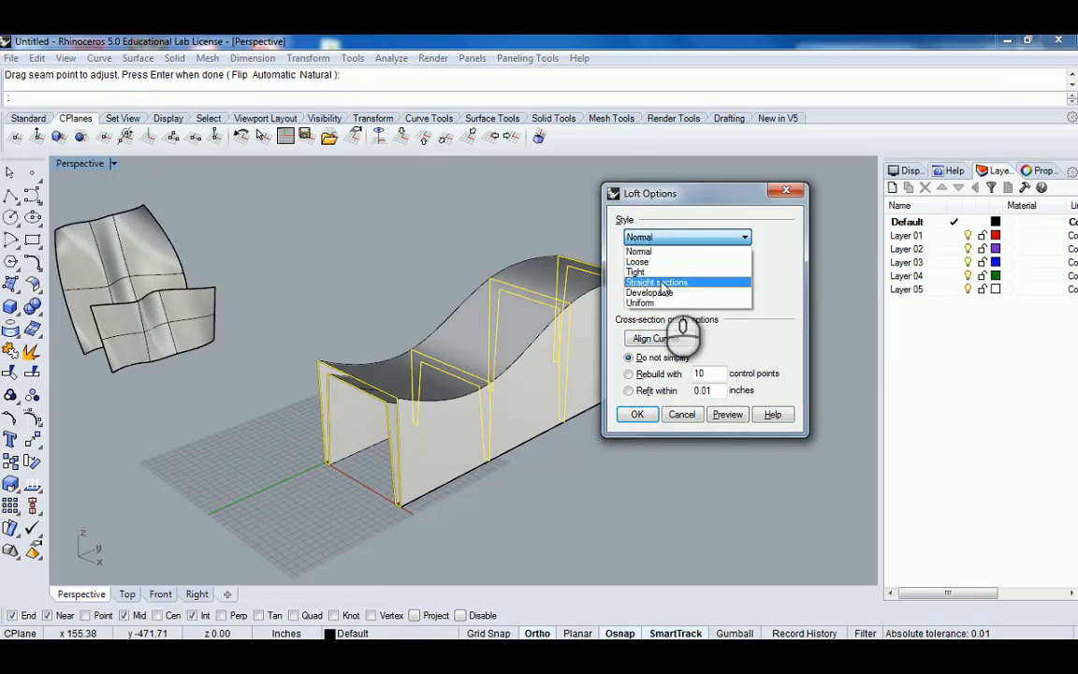
click(727, 414)
right_drag(514, 358, 258, 309)
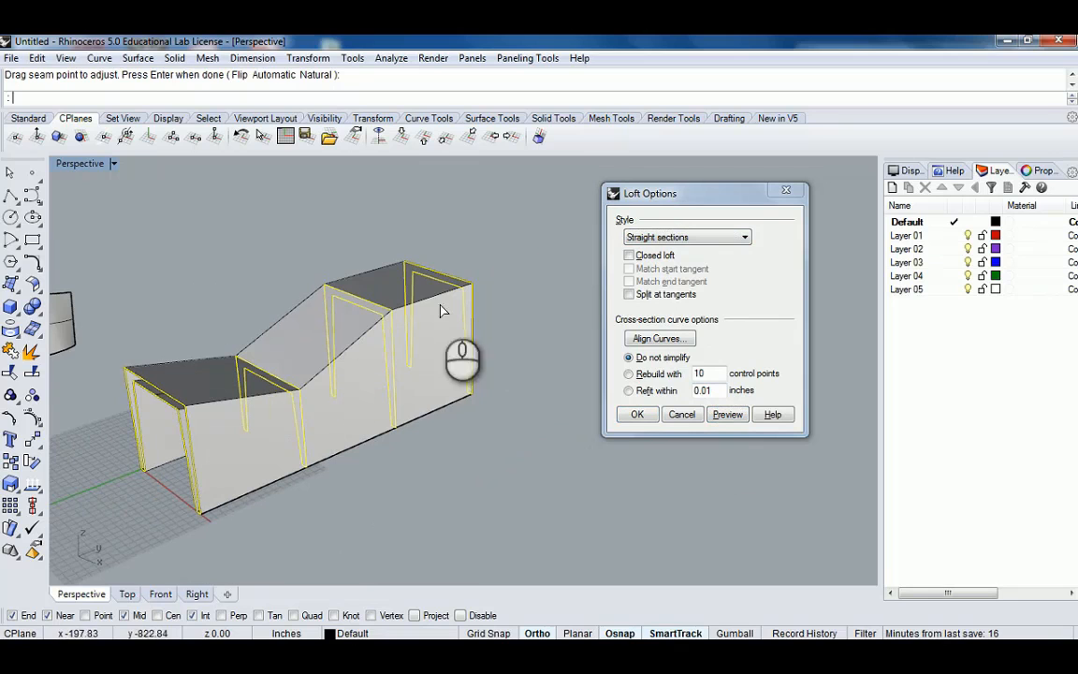
click(637, 414)
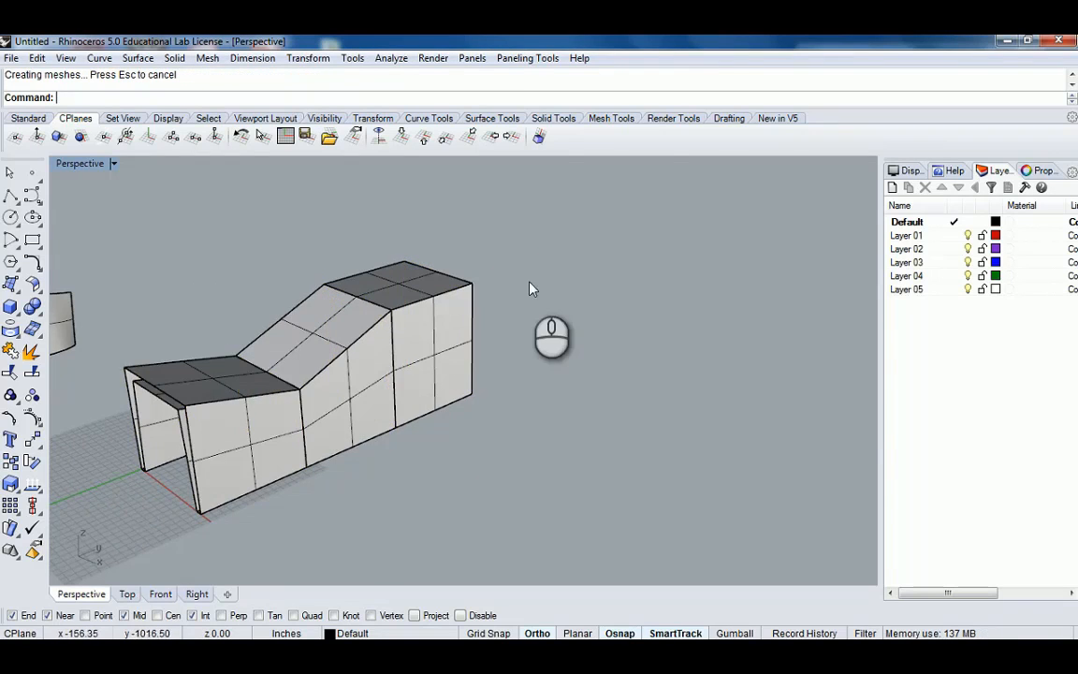
Orbit around and select parts of the straight-section loft to inspect its shape.
right_drag(533, 280, 667, 259)
right_drag(618, 295, 411, 251)
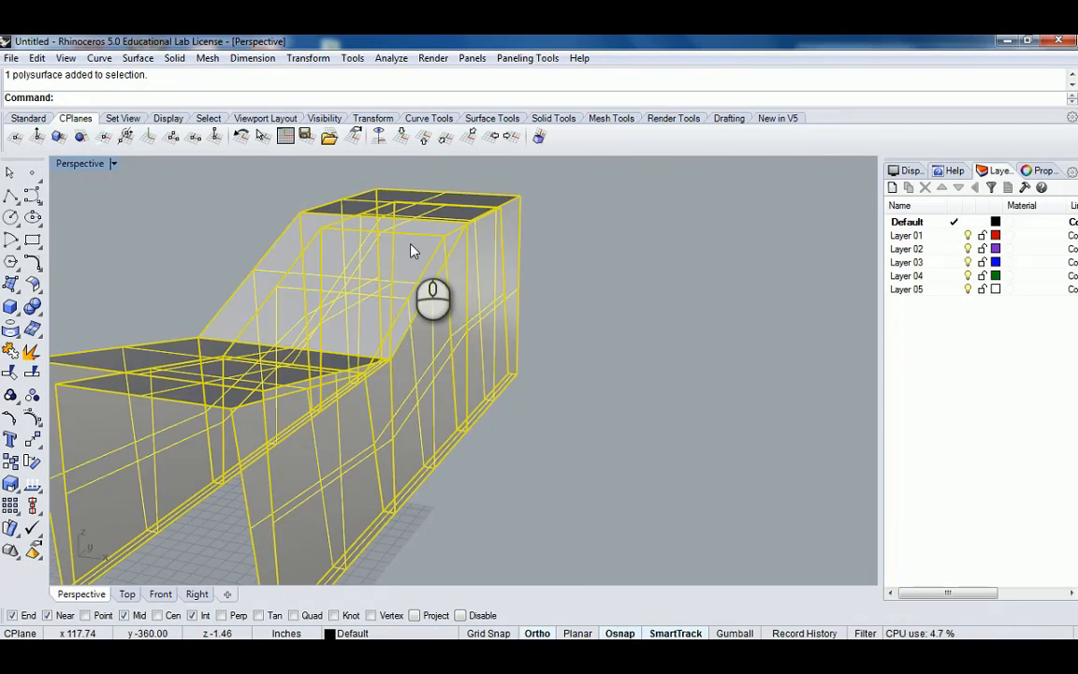
click(641, 255)
right_drag(498, 296, 447, 356)
click(447, 357)
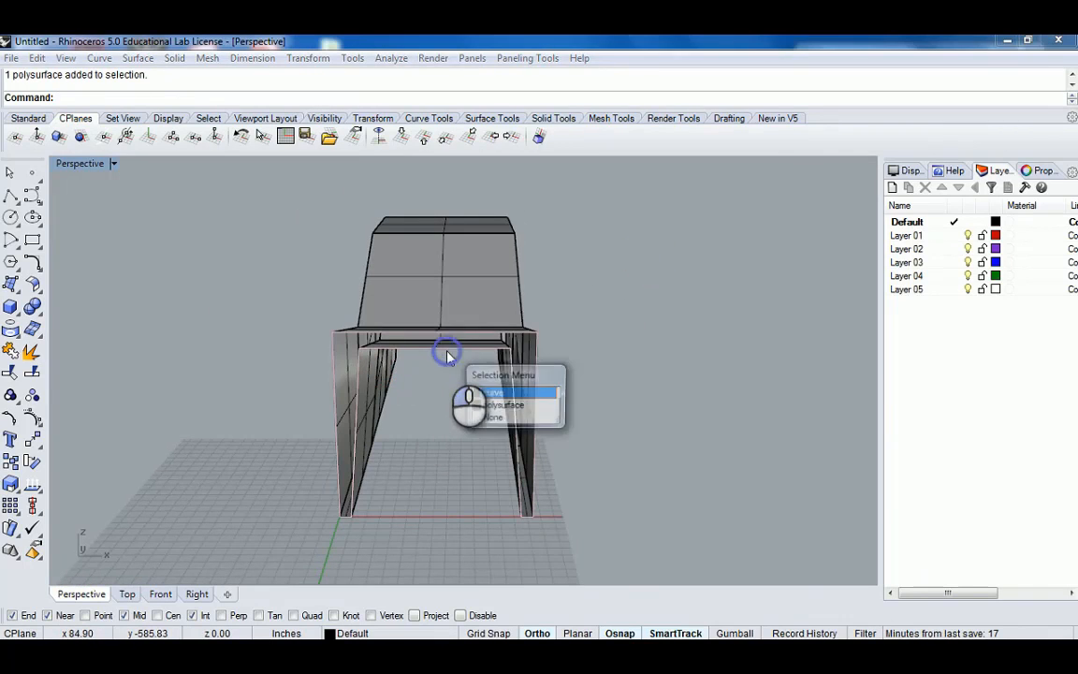
click(502, 405)
mouse_move(568, 359)
right_down()
mouse_move(623, 336)
mouse_move(568, 360)
right_up()
click(474, 344)
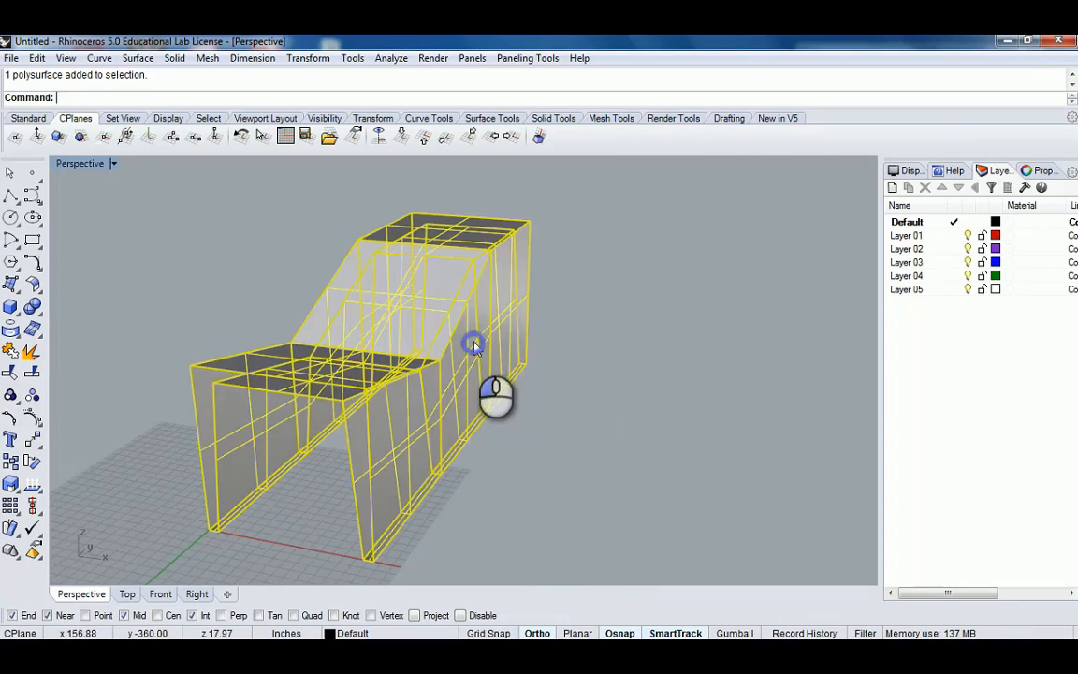
click(585, 321)
right_drag(488, 346, 364, 374)
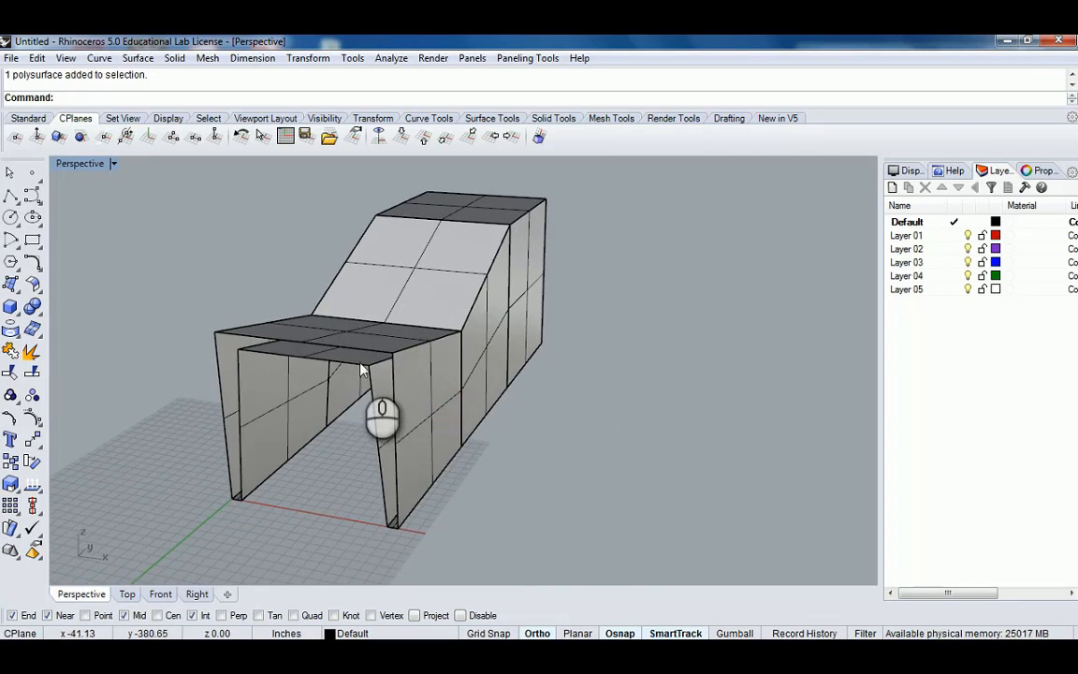
click(403, 409)
click(404, 406)
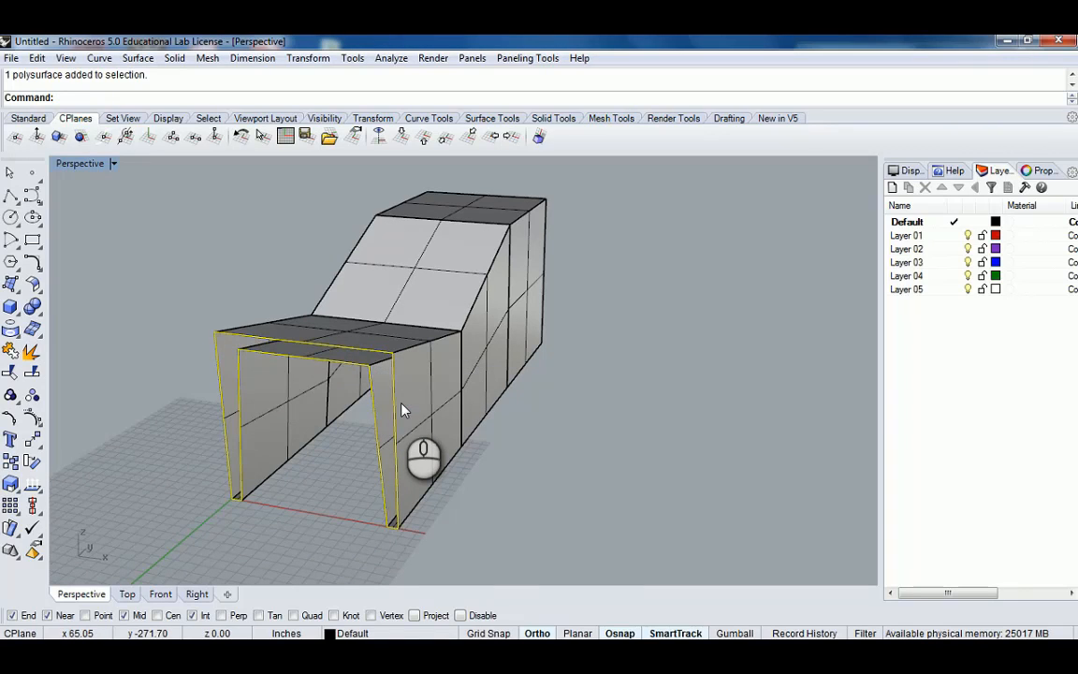
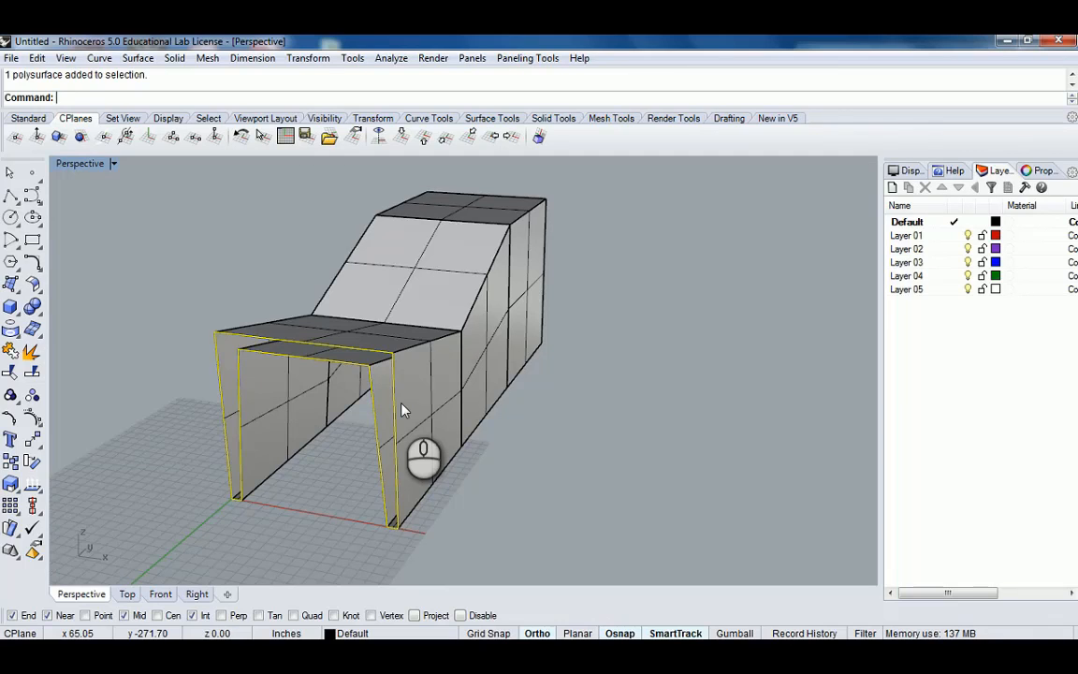
Zoom and orbit around the straight-section loft from several angles, selecting it to examine its faces.
right_drag(332, 409, 552, 366)
click(484, 429)
click(527, 451)
shift+click(464, 370)
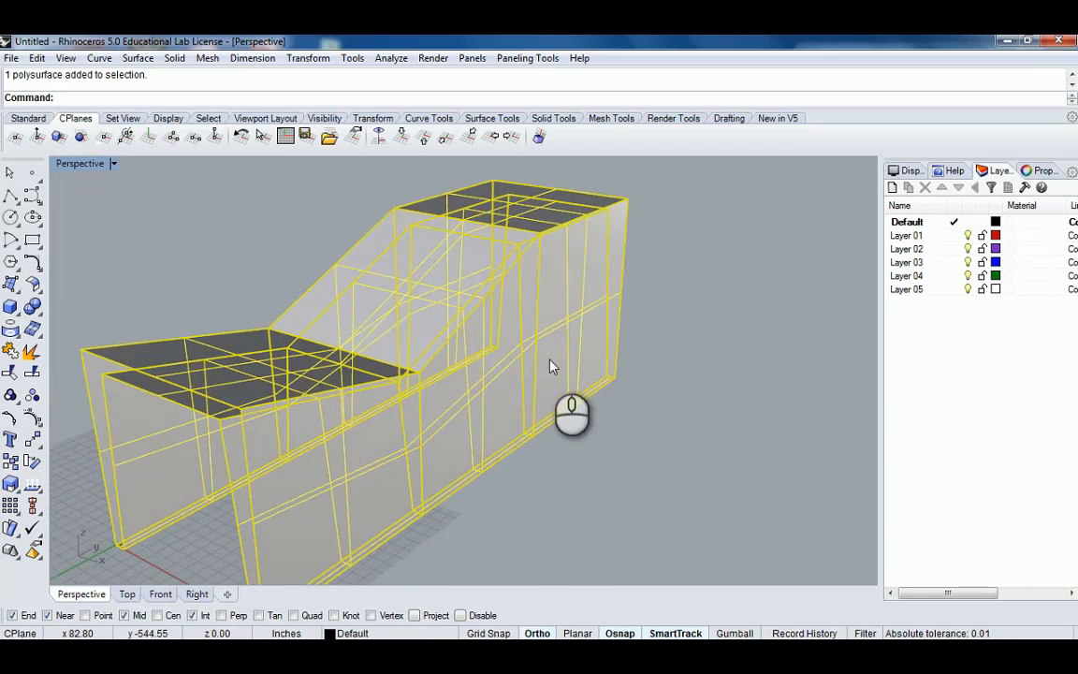
click(685, 454)
right_drag(608, 437, 589, 380)
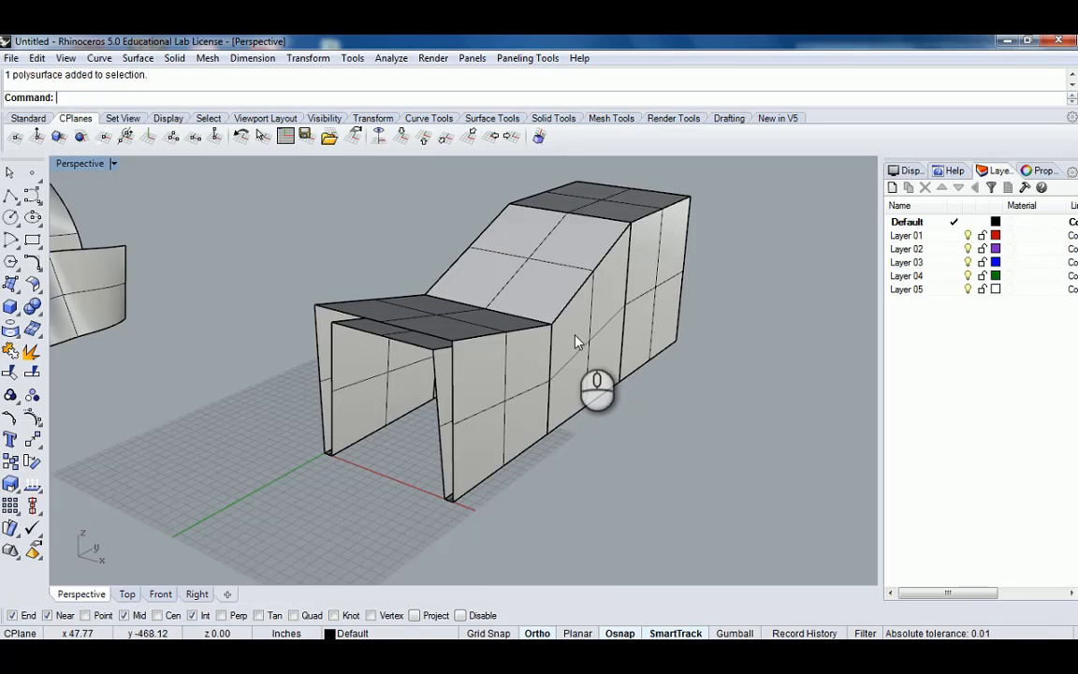
scroll(526, 340, down, 5)
scroll(526, 340, up, 5)
click(531, 363)
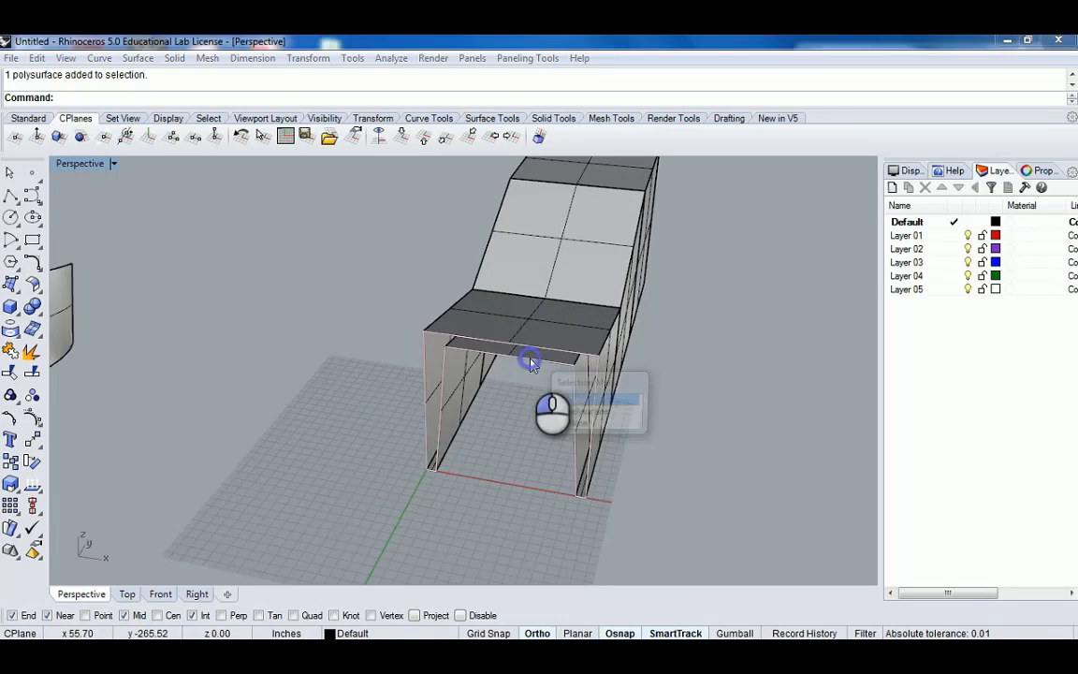
click(578, 408)
right_drag(579, 408, 728, 409)
click(552, 389)
click(589, 422)
click(728, 409)
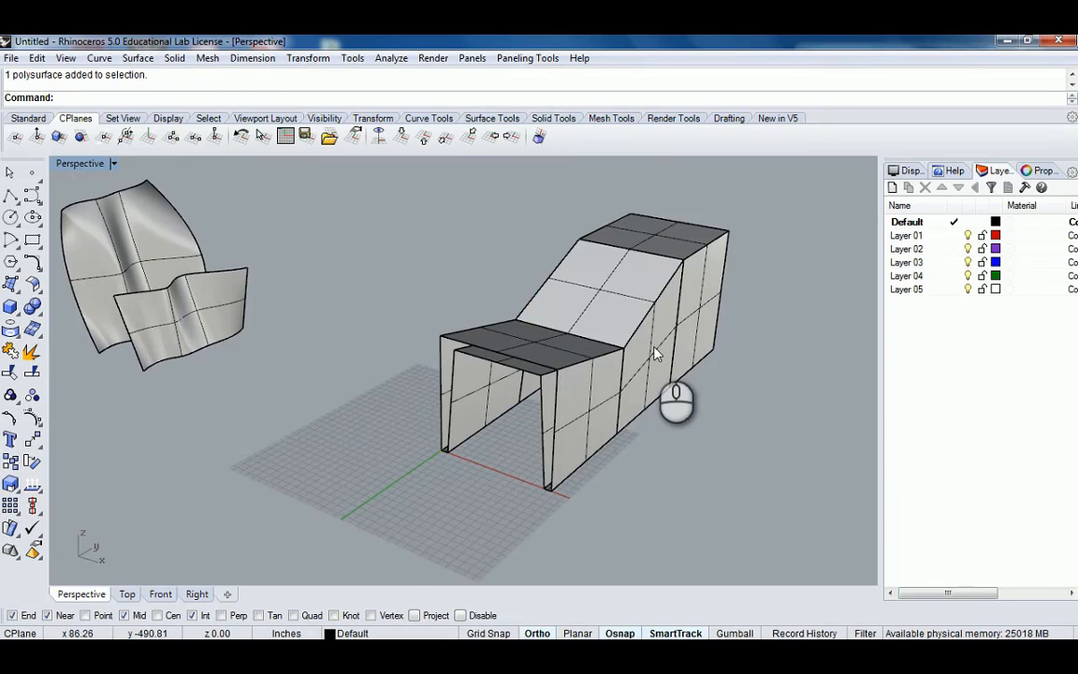
Cap the open ends of the selected straight-section loft.
click(655, 354)
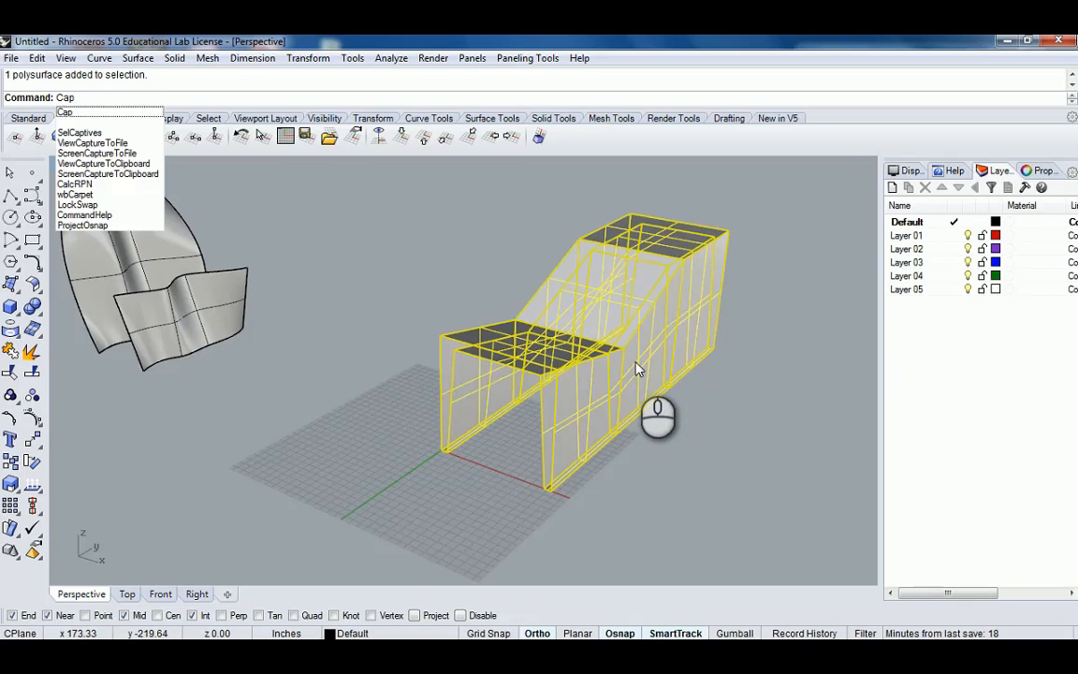
key(Return)
right_drag(503, 426, 435, 346)
scroll(304, 234, up, 3)
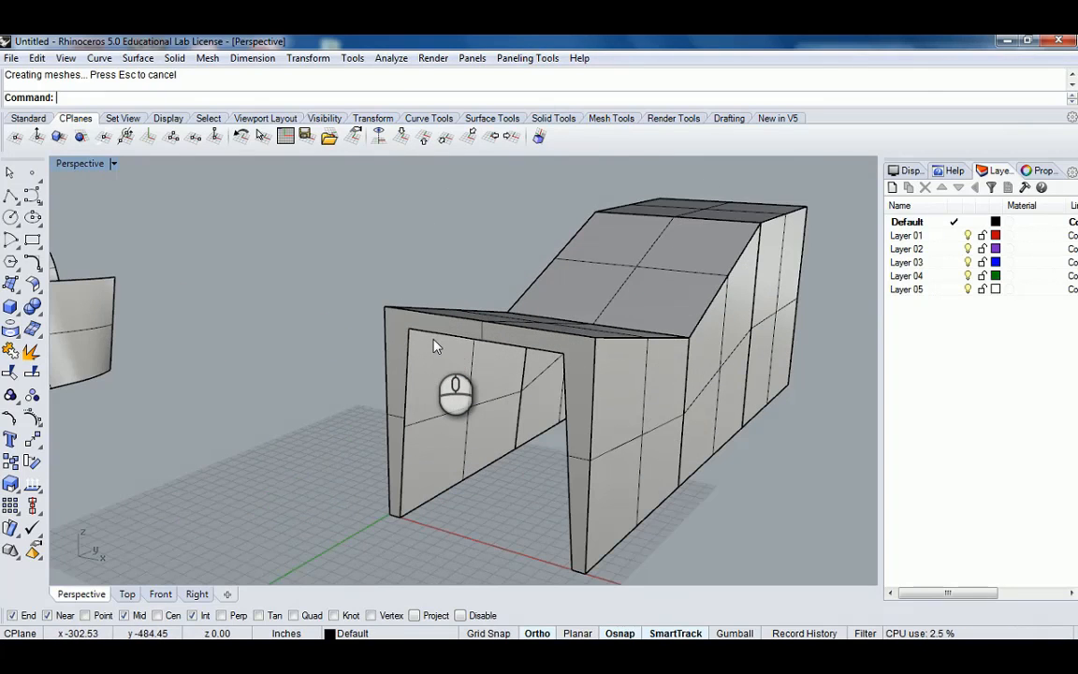
scroll(436, 344, down, 5)
scroll(443, 338, up, 5)
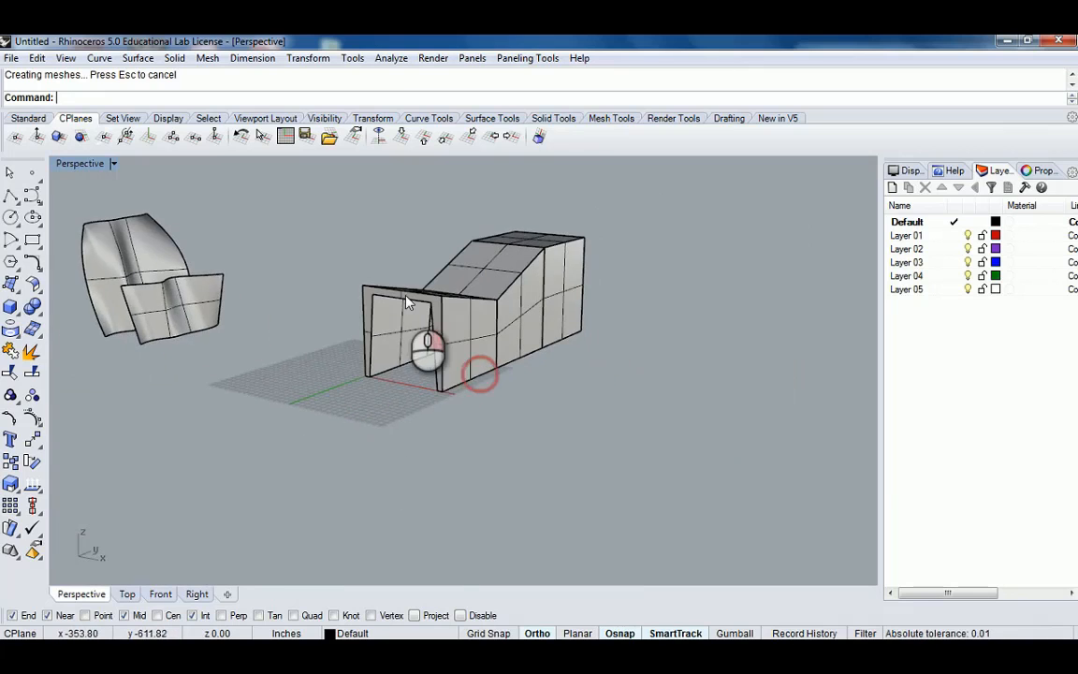
scroll(501, 306, down, 4)
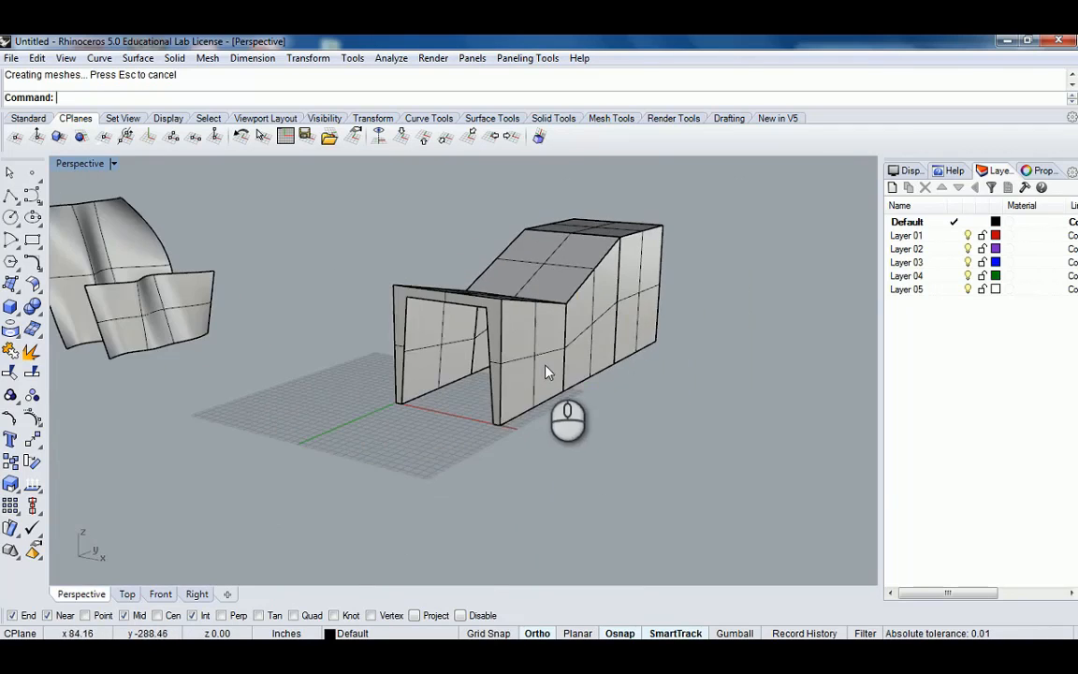
Orbit around the capped loft and select it repeatedly to examine its faces and edges.
click(524, 365)
mouse_move(524, 362)
right_down()
mouse_move(531, 337)
mouse_move(604, 333)
mouse_move(526, 356)
mouse_move(527, 288)
right_up()
click(616, 349)
scroll(604, 334, up, 6)
click(604, 335)
scroll(603, 335, down, 5)
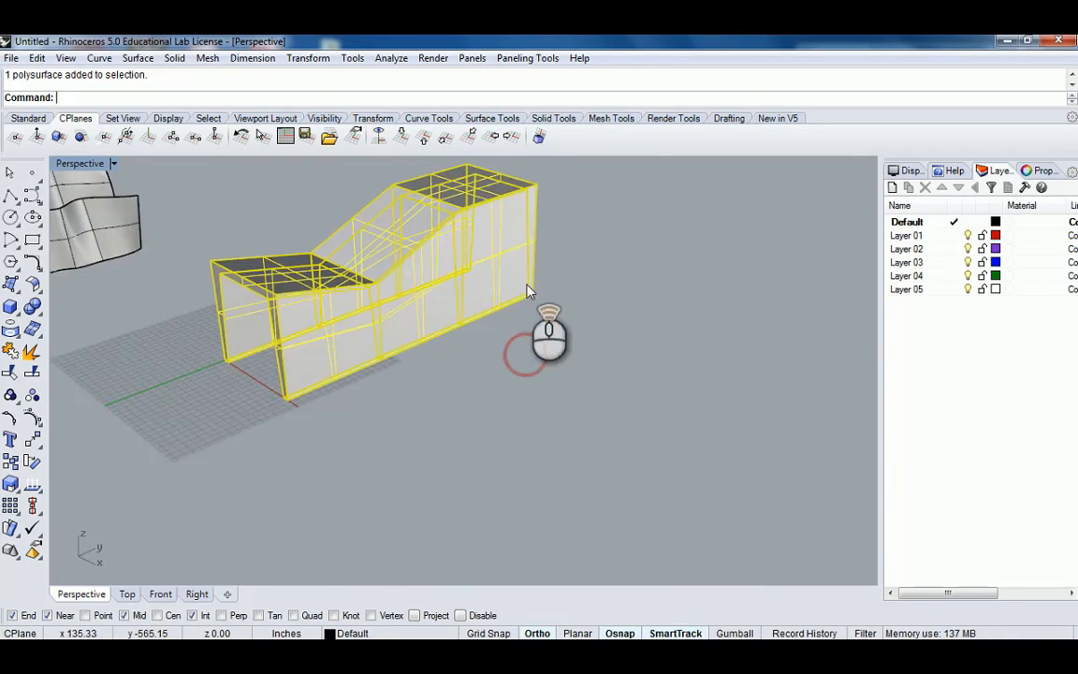
scroll(527, 288, up, 5)
click(570, 307)
scroll(529, 307, down, 4)
right_drag(448, 306, 582, 319)
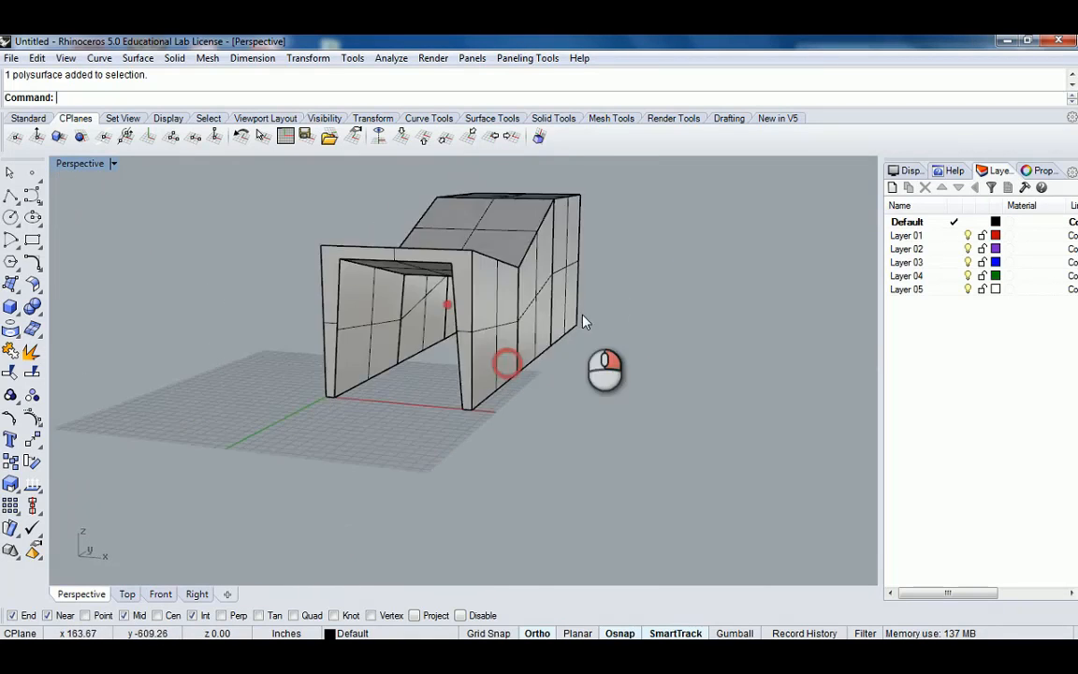
scroll(477, 307, up, 5)
right_drag(475, 304, 510, 344)
scroll(597, 302, down, 5)
scroll(481, 316, down, 3)
click(528, 299)
right_drag(532, 296, 604, 287)
key(Escape)
scroll(552, 319, up, 5)
scroll(598, 292, down, 4)
right_drag(565, 320, 597, 307)
right_drag(590, 303, 498, 329)
click(494, 324)
key(Escape)
right_drag(587, 303, 492, 307)
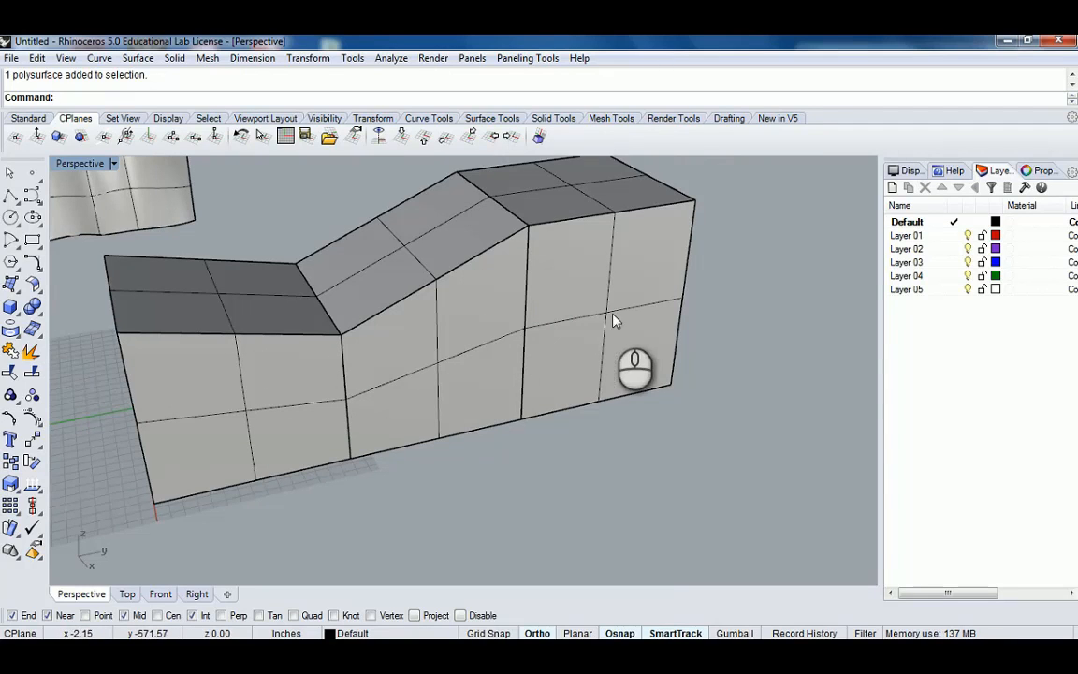
click(589, 330)
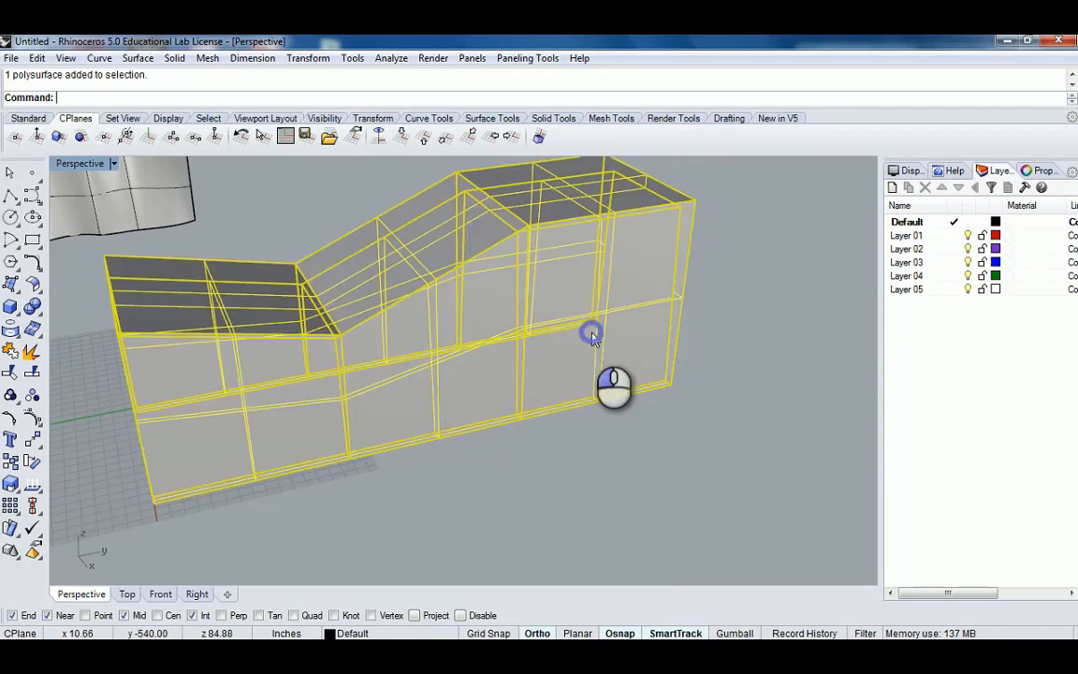
right_drag(505, 351, 618, 344)
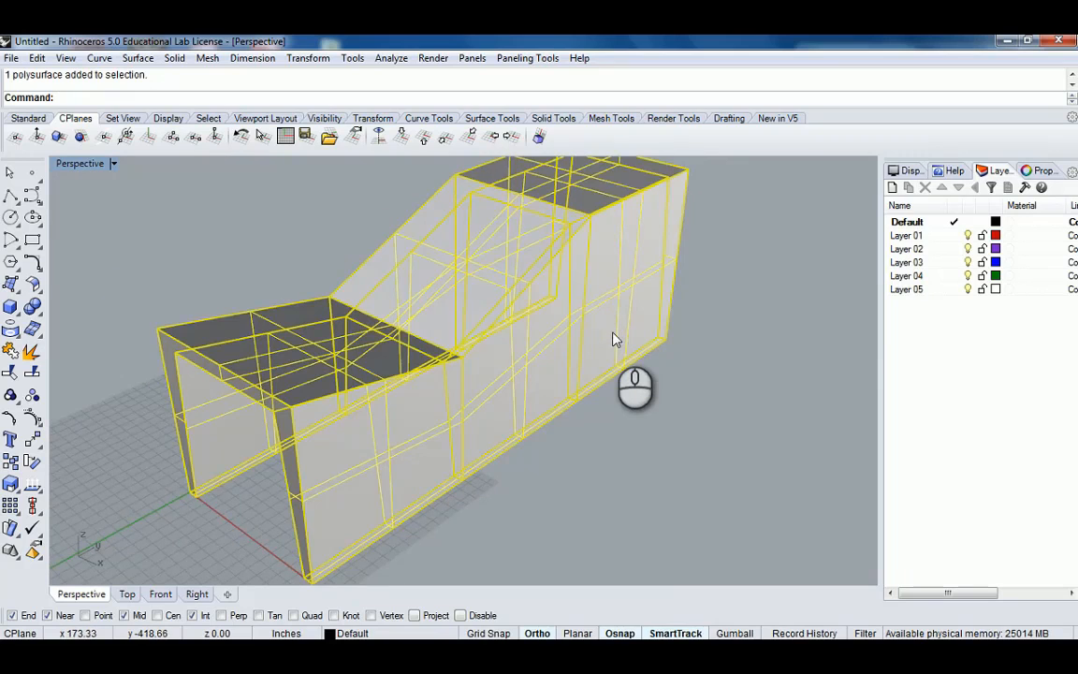
scroll(501, 368, down, 3)
right_drag(481, 373, 510, 410)
scroll(510, 410, up, 5)
click(613, 351)
right_drag(613, 351, 547, 313)
click(547, 313)
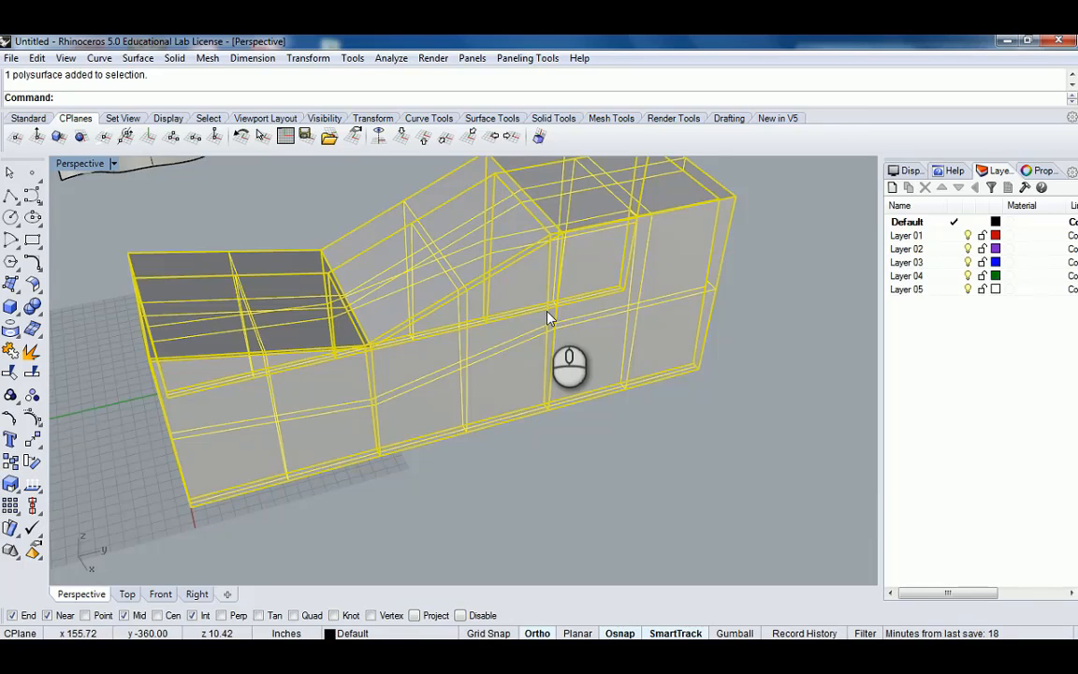
Run MergeAllFaces on the selected loft and undo the merge.
text(rg)
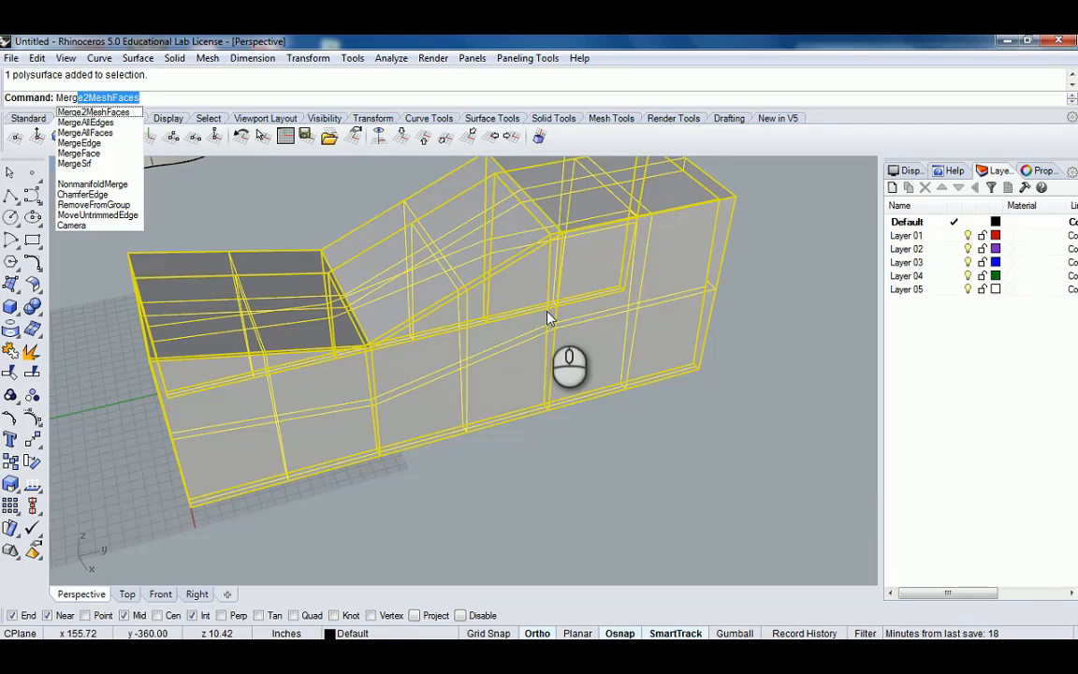
key(Down)
key(Down)
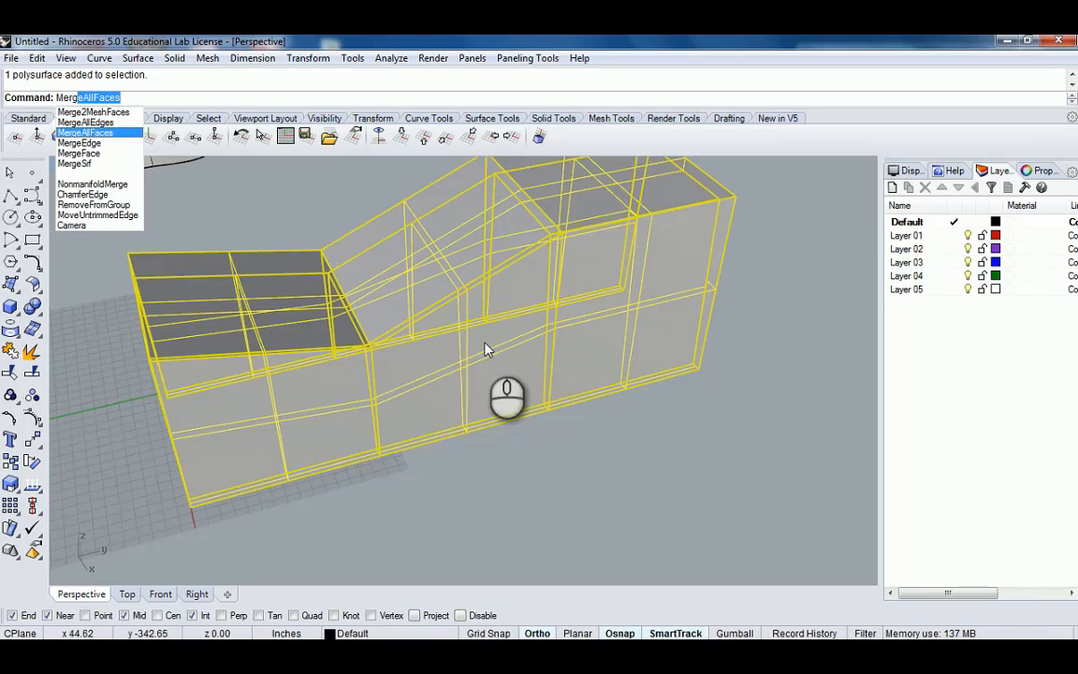
click(103, 132)
click(615, 409)
scroll(615, 408, down, 3)
right_drag(618, 406, 587, 299)
click(585, 292)
key(Escape)
click(522, 295)
key(Escape)
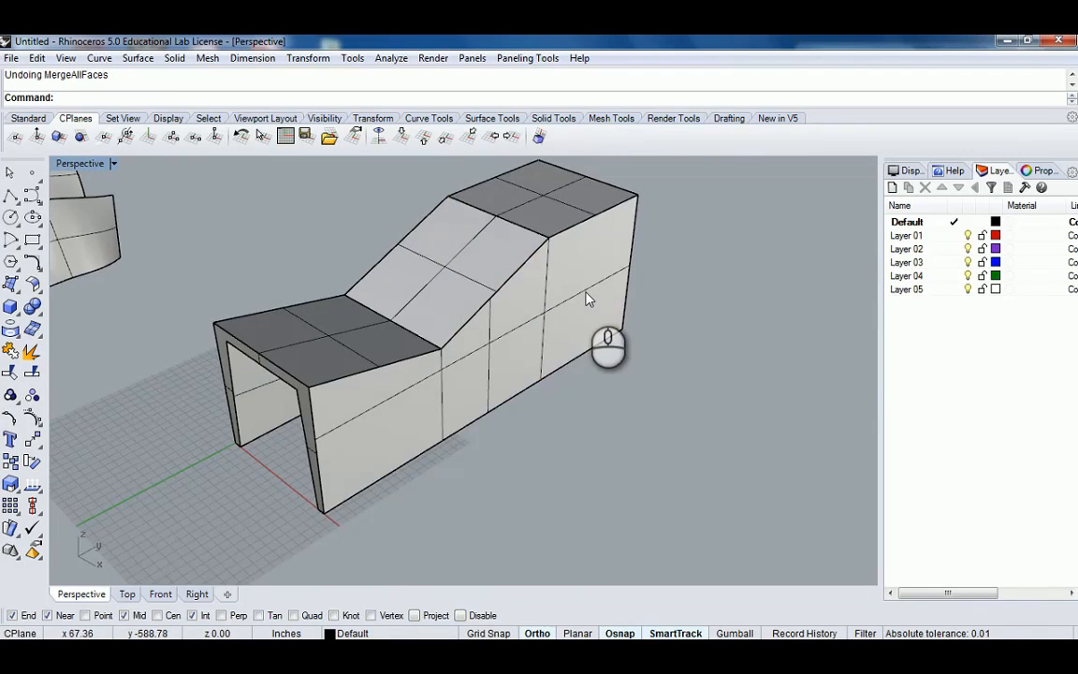
Explode the capped loft into separate surfaces.
right_drag(660, 363, 502, 330)
click(554, 324)
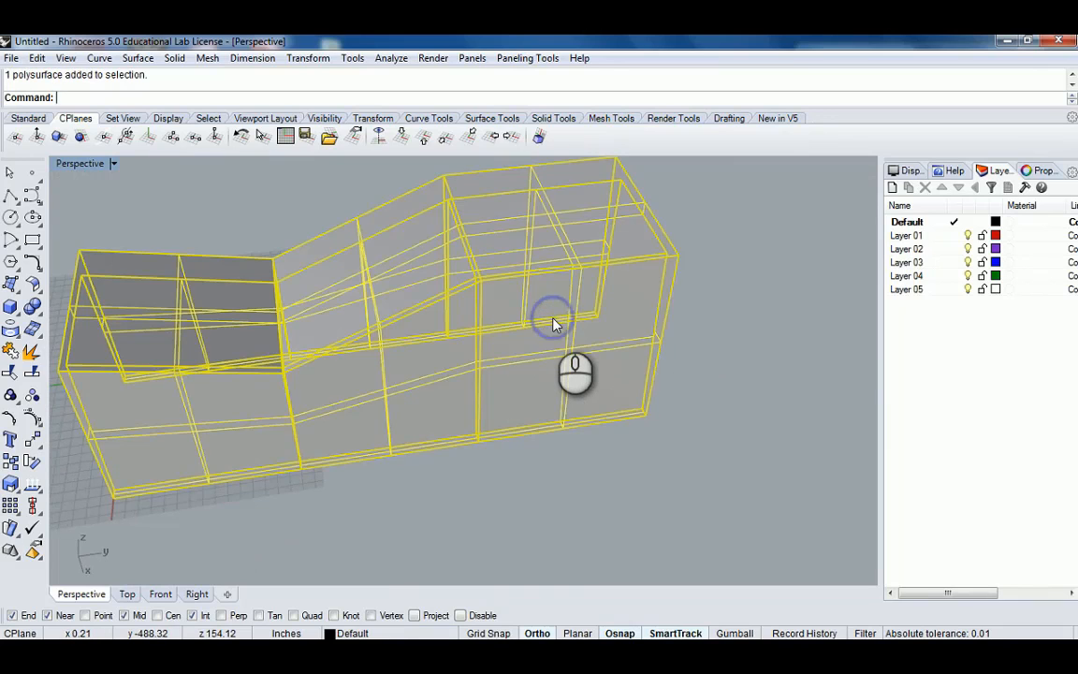
text(Expl)
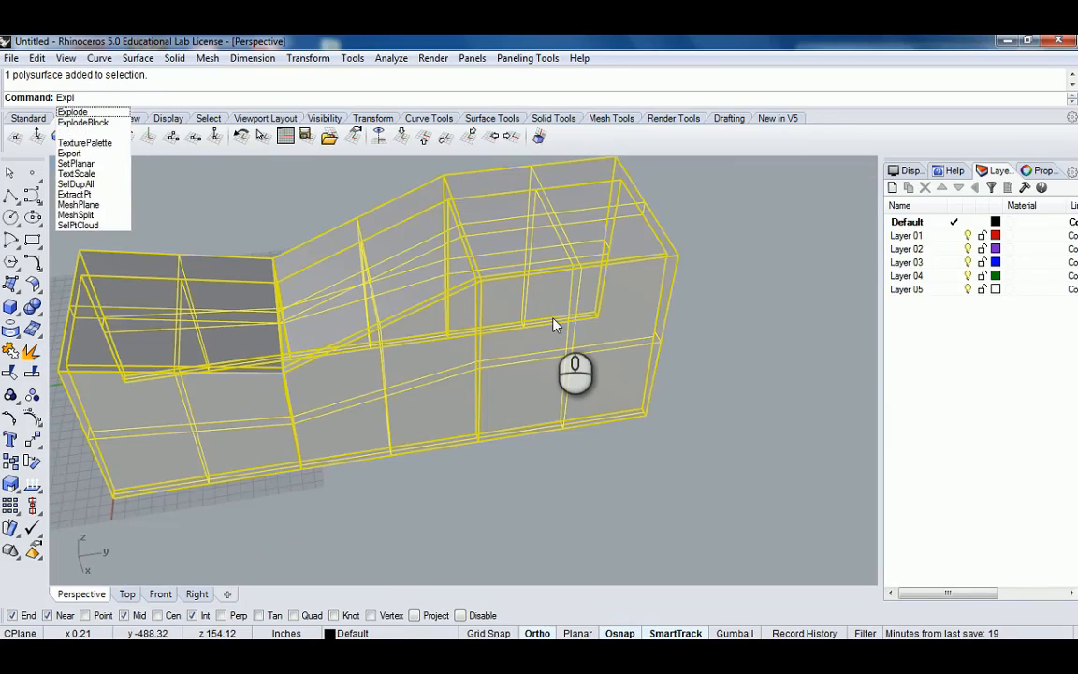
text(ode)
key(Return)
Select and inspect the individual exploded surfaces, then undo the Explode.
click(588, 361)
shift+right_drag(488, 361, 625, 329)
click(515, 341)
click(351, 374)
right_drag(404, 366, 535, 402)
scroll(512, 341, up, 5)
scroll(477, 259, up, 3)
click(459, 246)
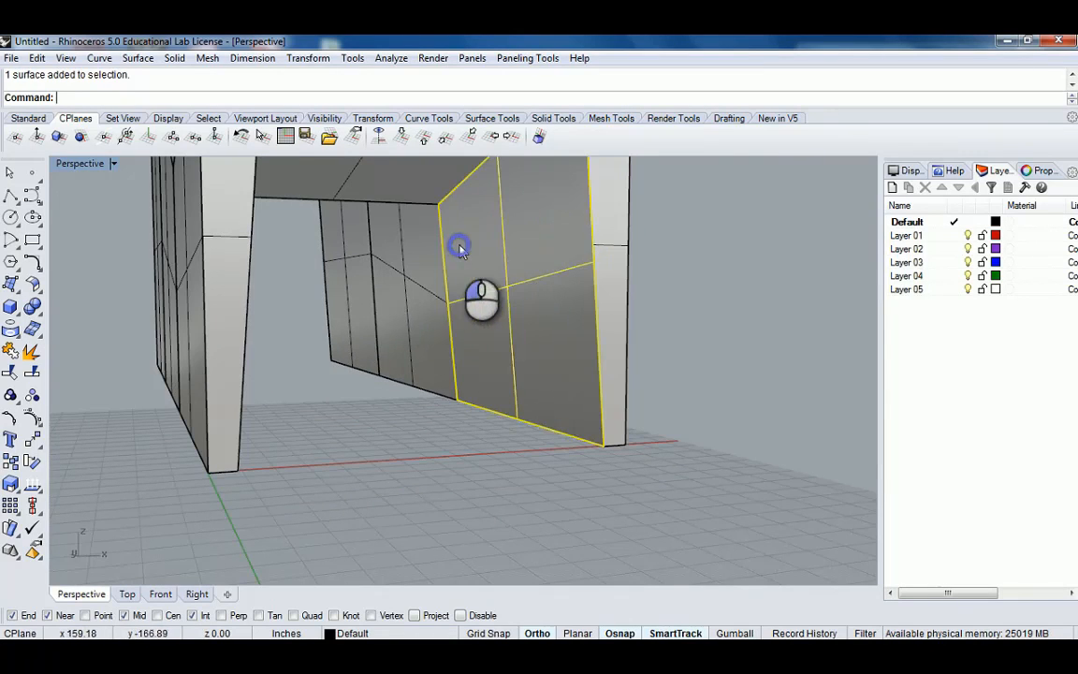
click(398, 264)
click(336, 250)
shift+right_drag(335, 249, 308, 313)
scroll(295, 312, up, 5)
scroll(225, 291, down, 5)
right_drag(227, 291, 353, 360)
click(284, 295)
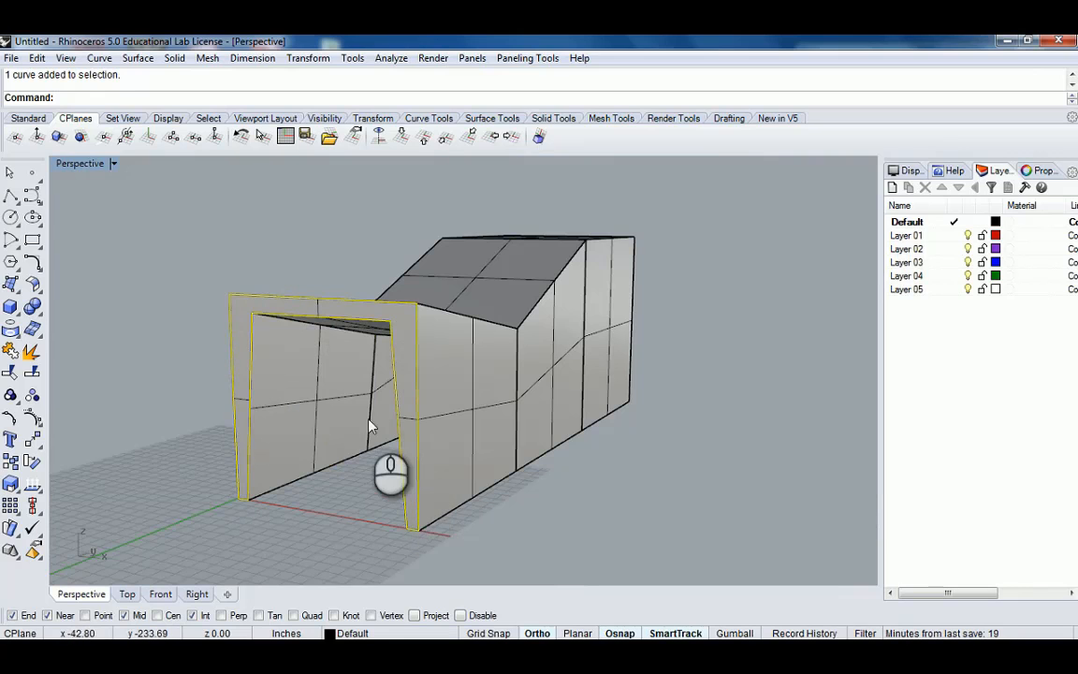
right_drag(370, 416, 424, 416)
click(427, 405)
click(550, 353)
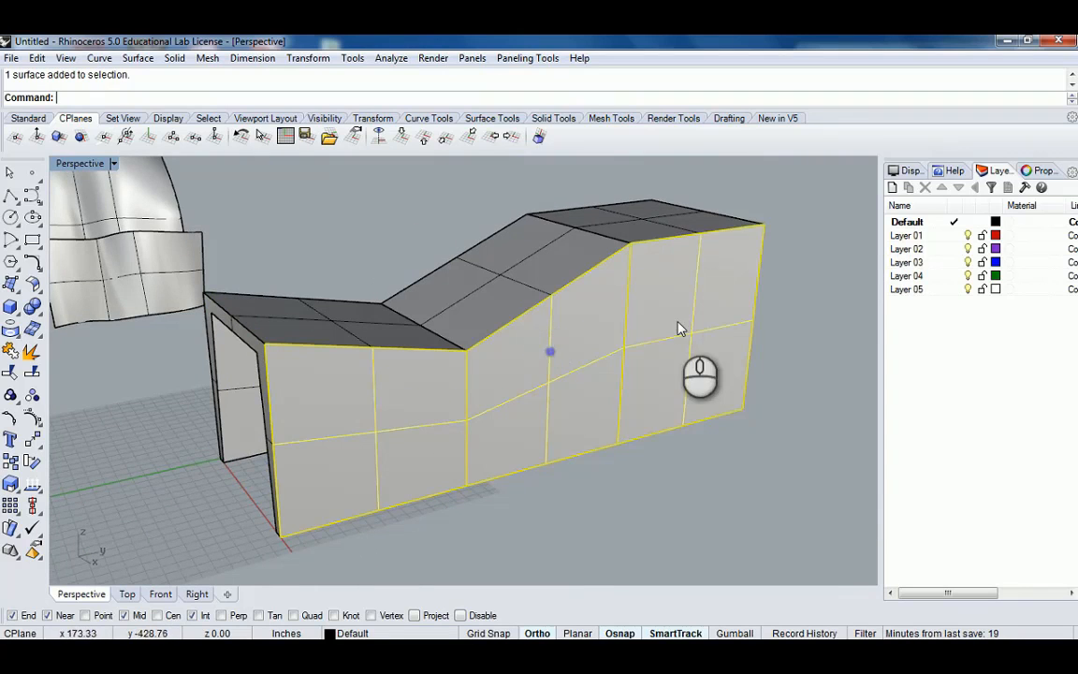
mouse_move(707, 341)
right_down()
mouse_move(409, 392)
mouse_move(493, 397)
mouse_move(513, 357)
right_up()
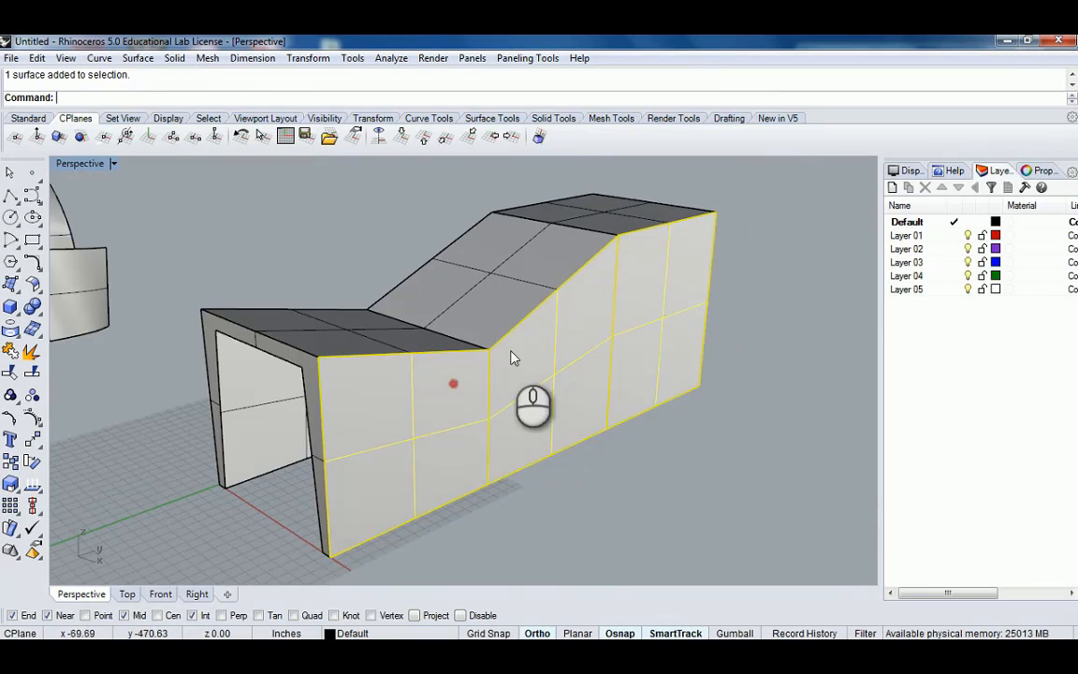
click(689, 298)
click(751, 303)
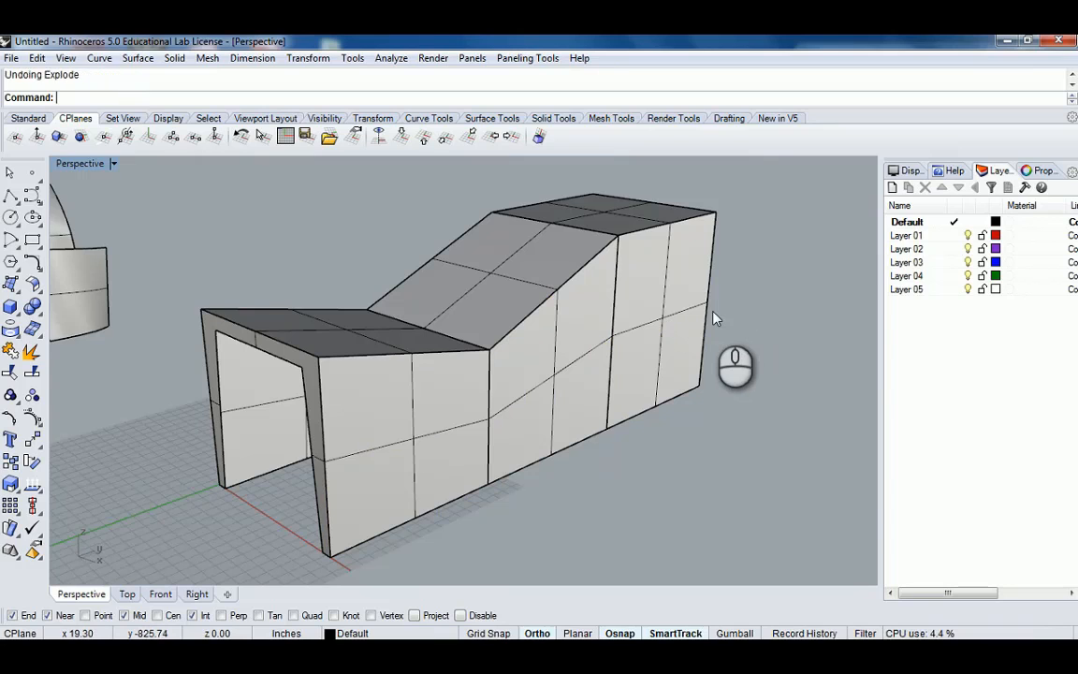
Select the loft and turn off its surface isocurve visibility in the object properties.
click(662, 310)
right_drag(759, 330, 733, 333)
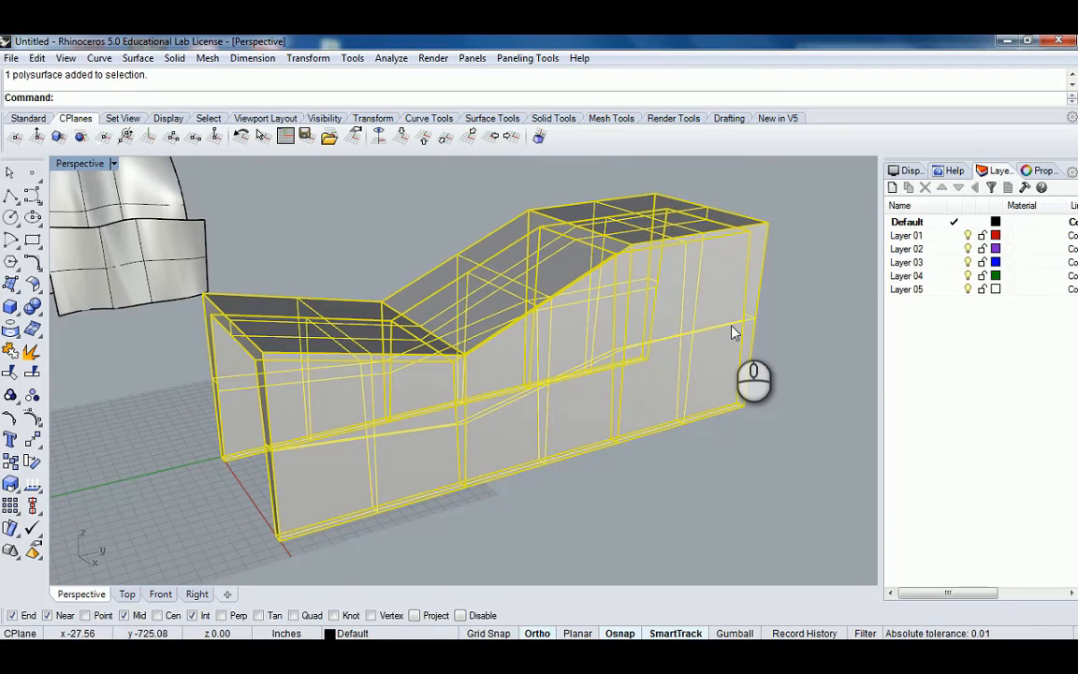
key(Return)
click(629, 481)
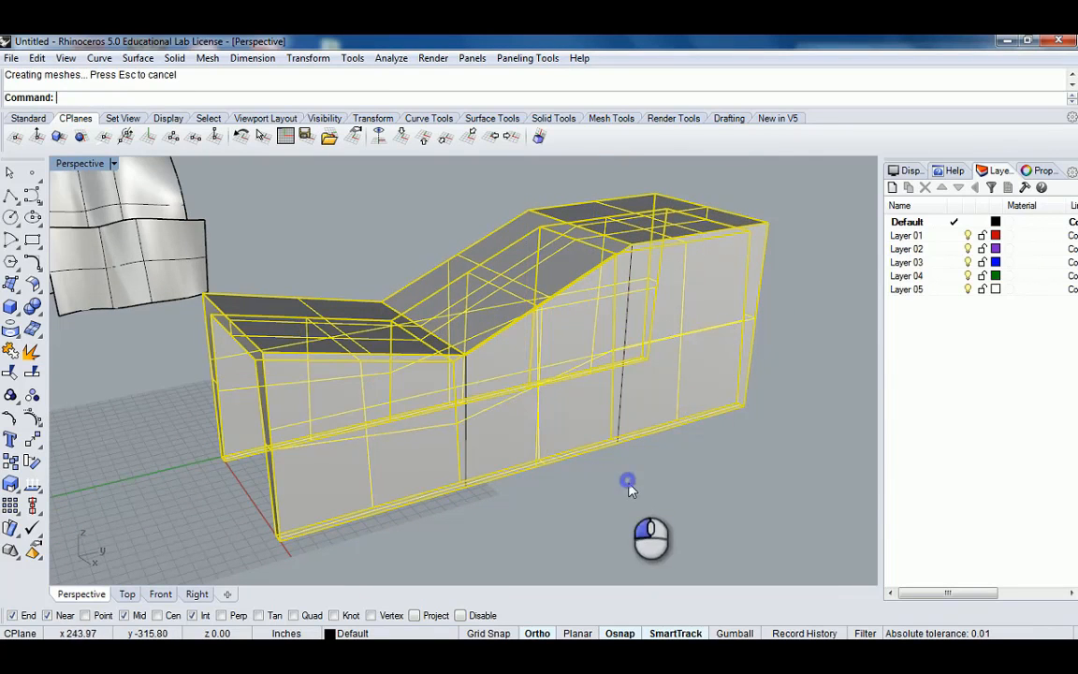
right_drag(684, 386, 754, 310)
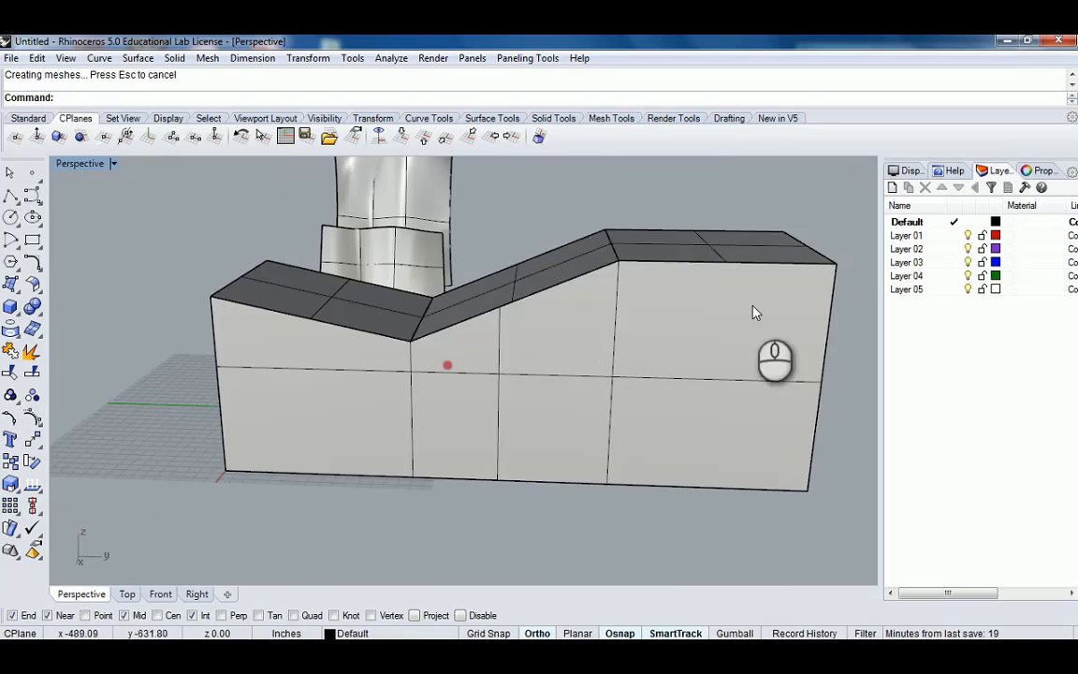
click(753, 310)
click(1036, 171)
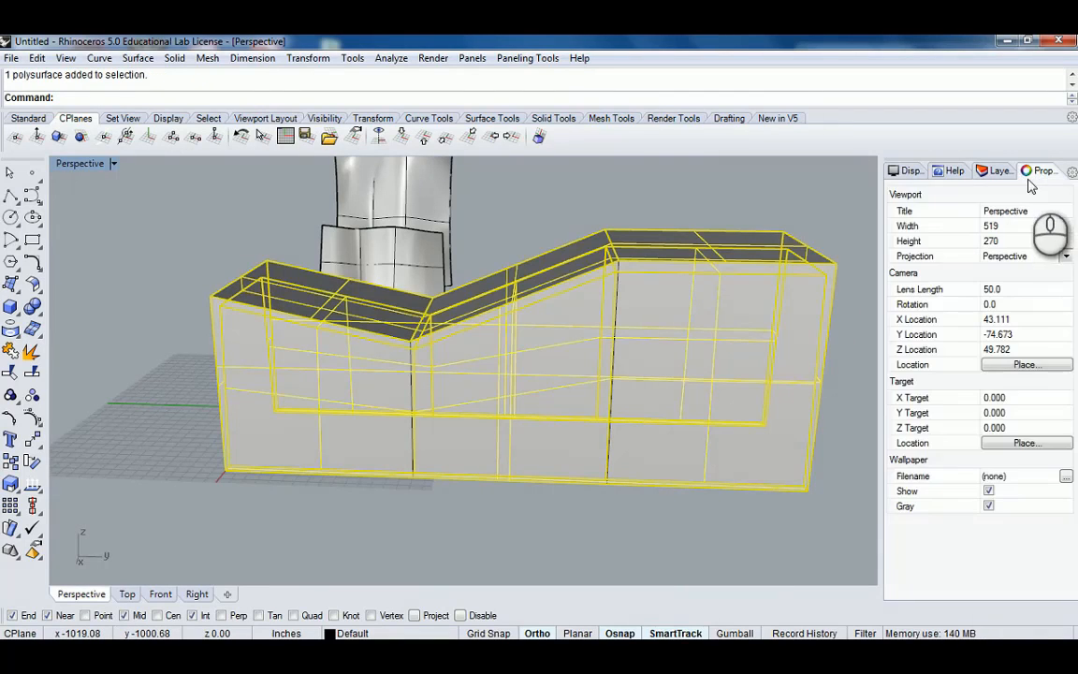
click(661, 494)
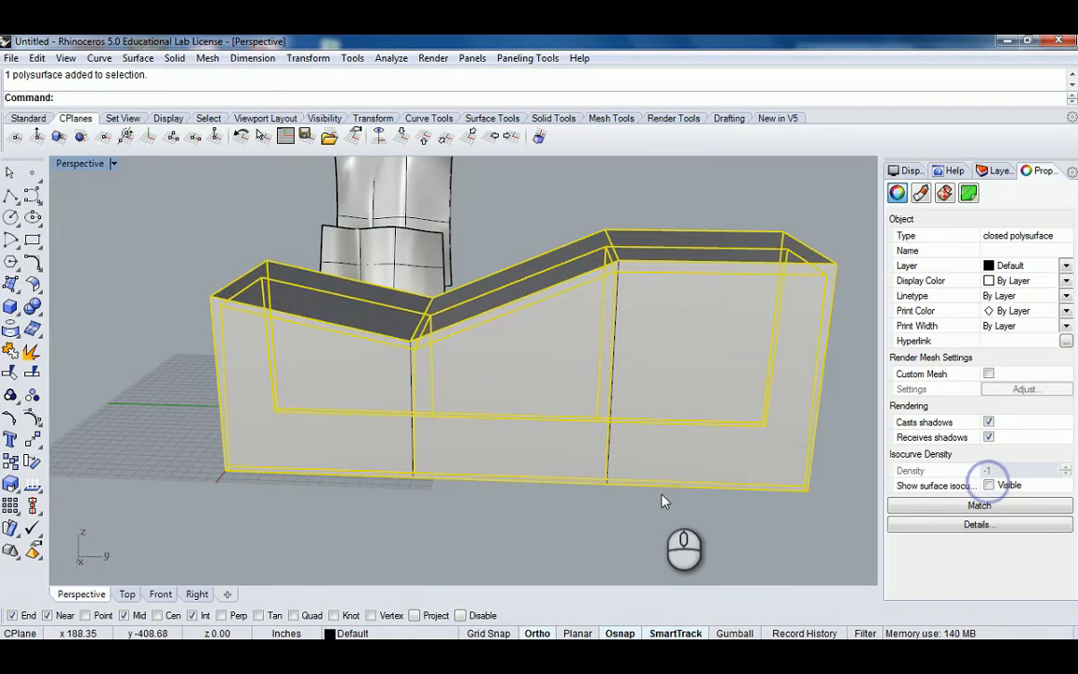
right_drag(594, 444, 444, 365)
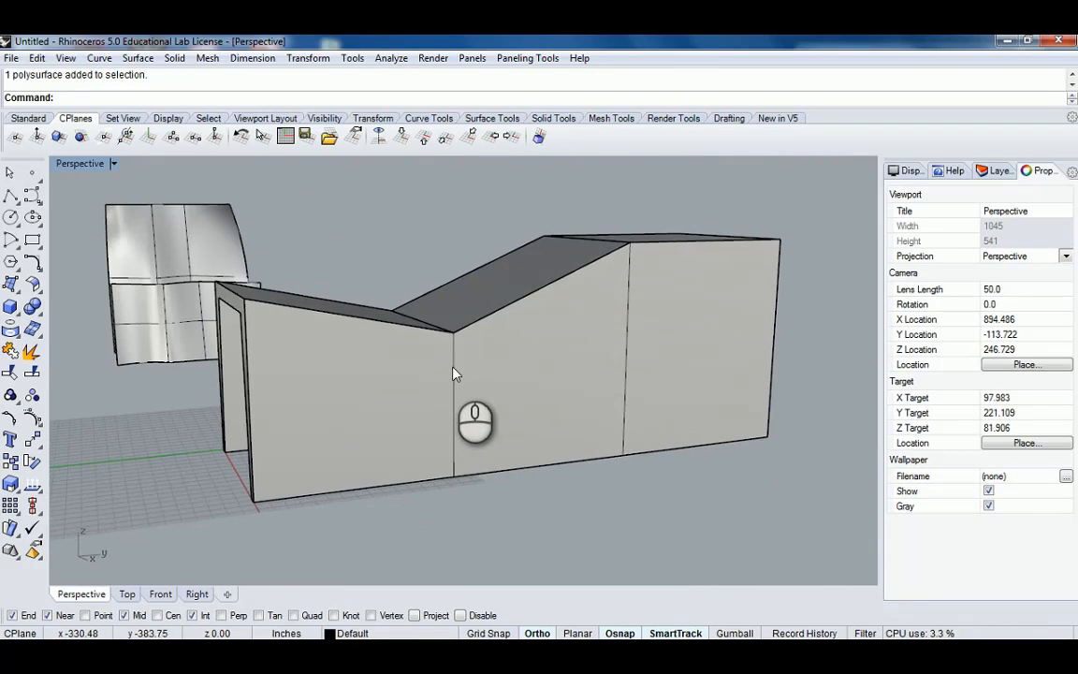
Select the four frame profile curves inside the loft and group them.
click(456, 372)
click(510, 409)
right_drag(613, 340, 633, 349)
shift+click(634, 307)
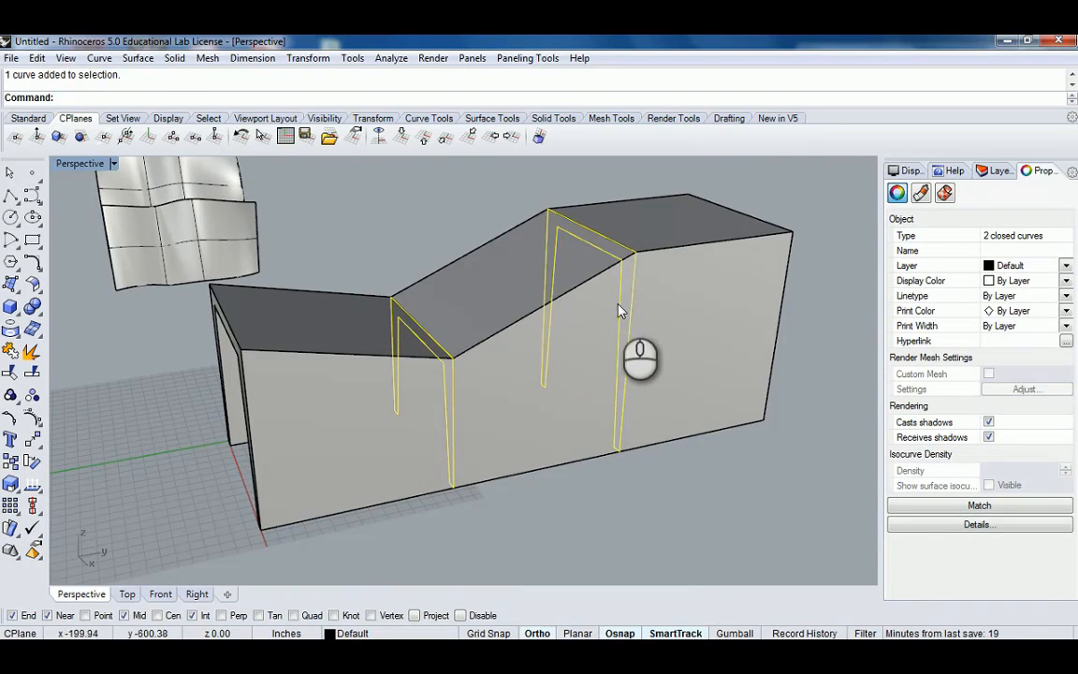
shift+click(241, 358)
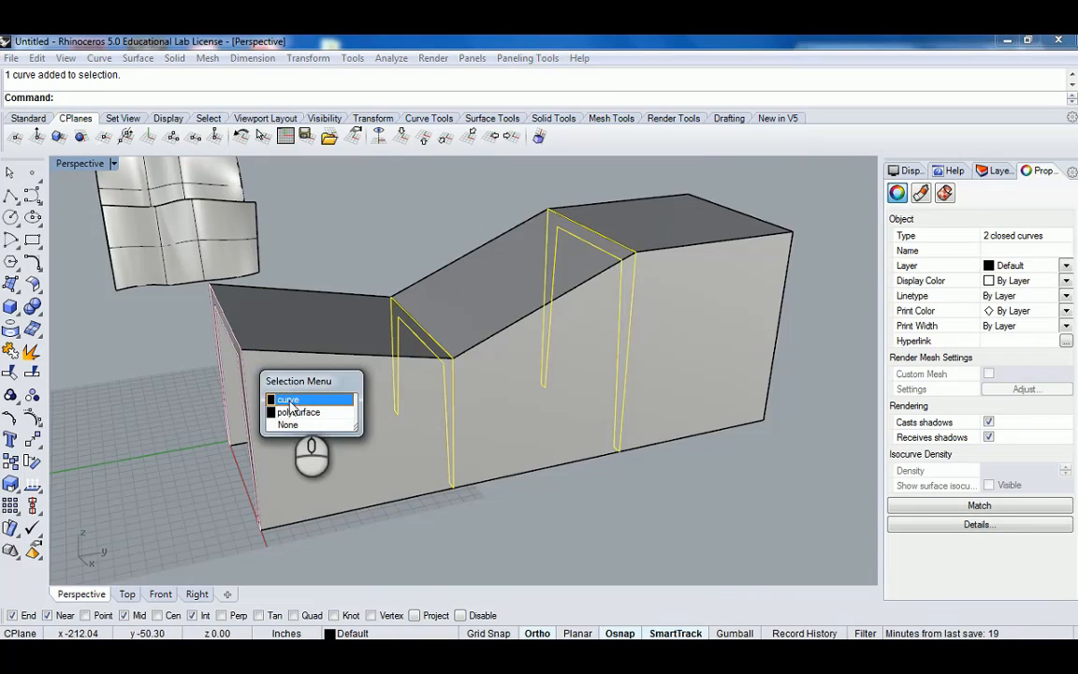
click(292, 400)
shift+click(782, 257)
click(839, 297)
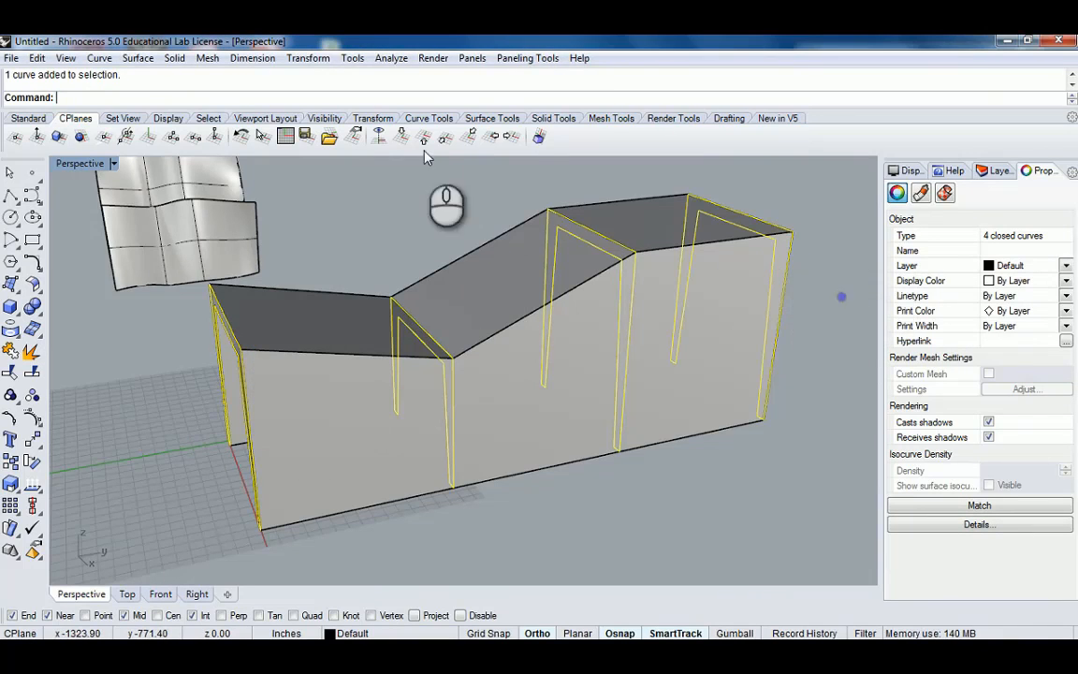
key(ctrl+g)
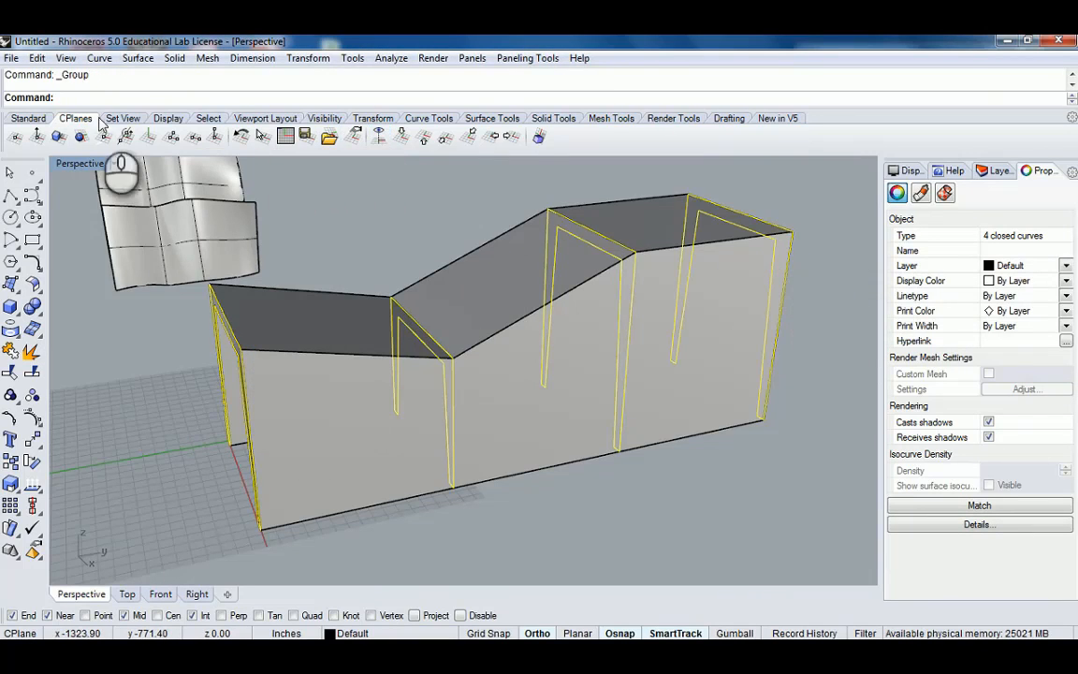
Hide the grouped frame profile curves.
click(28, 118)
click(481, 136)
right_drag(702, 458, 621, 298)
right_drag(705, 320, 482, 365)
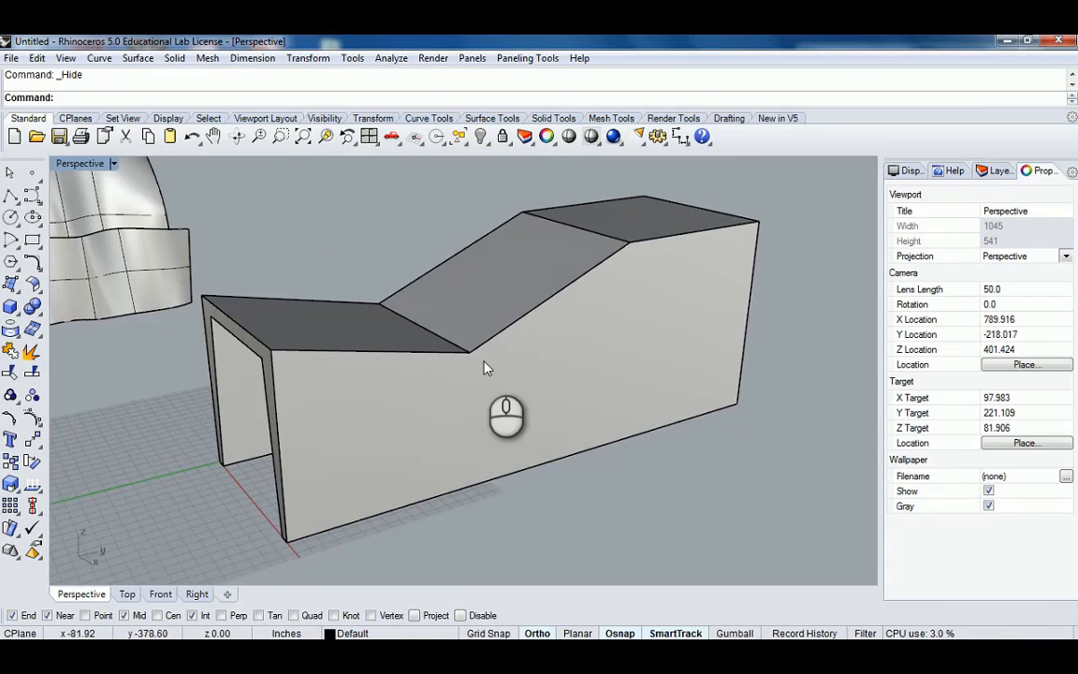
Orbit and zoom around and inside the capped loft to examine its walls from several angles.
right_drag(632, 256, 401, 400)
scroll(371, 308, down, 3)
shift+right_drag(382, 312, 486, 318)
right_drag(551, 325, 417, 236)
scroll(482, 316, up, 10)
click(419, 404)
right_drag(478, 379, 457, 356)
right_drag(457, 356, 612, 240)
scroll(599, 318, up, 6)
key(Escape)
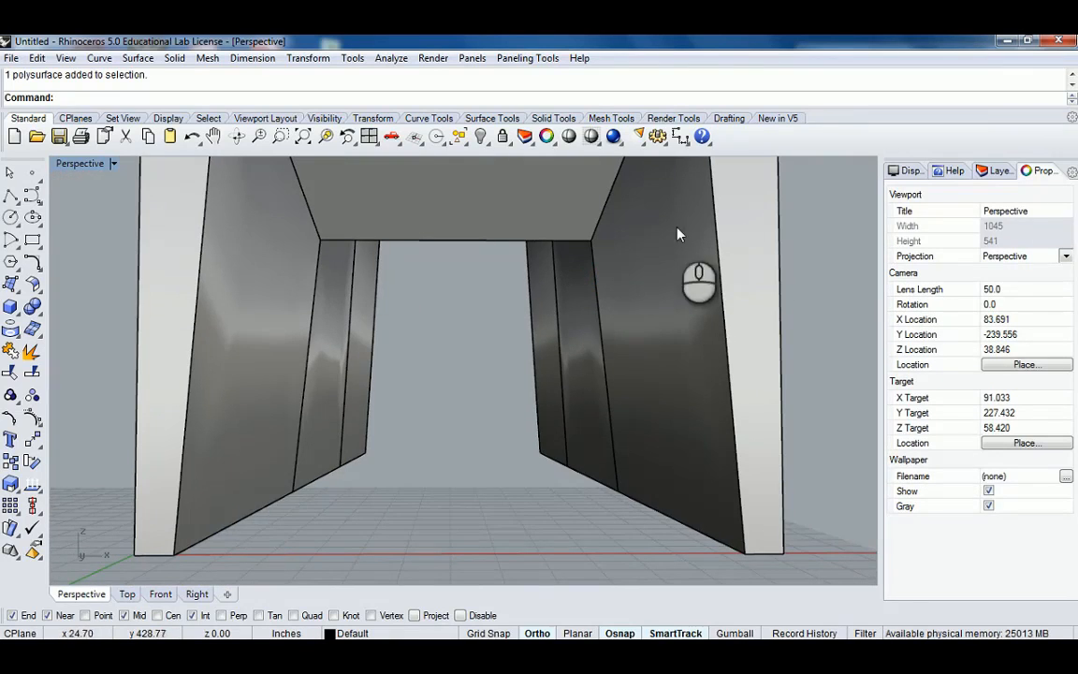
scroll(570, 243, down, 5)
right_drag(536, 265, 581, 260)
scroll(582, 259, up, 3)
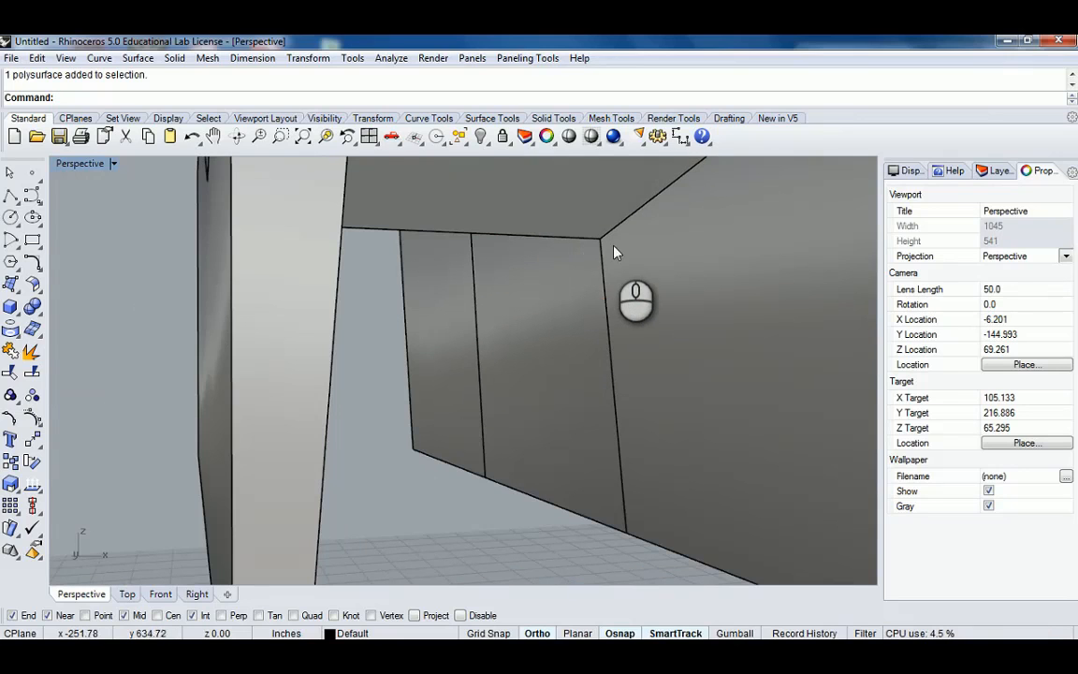
right_drag(608, 307, 571, 291)
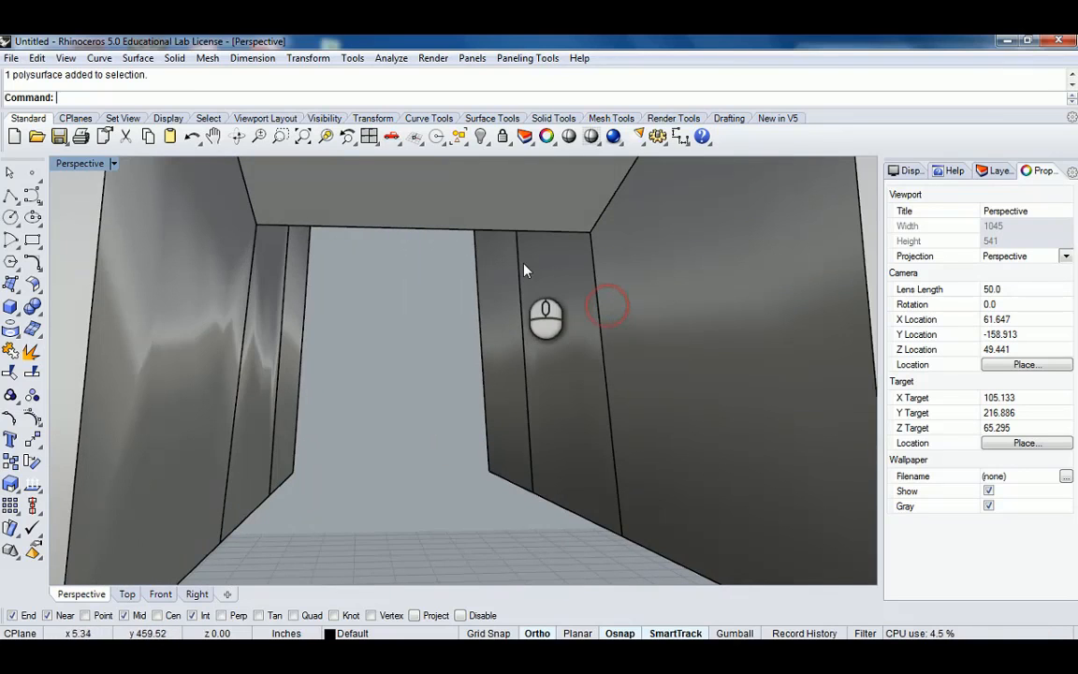
scroll(590, 376, down, 5)
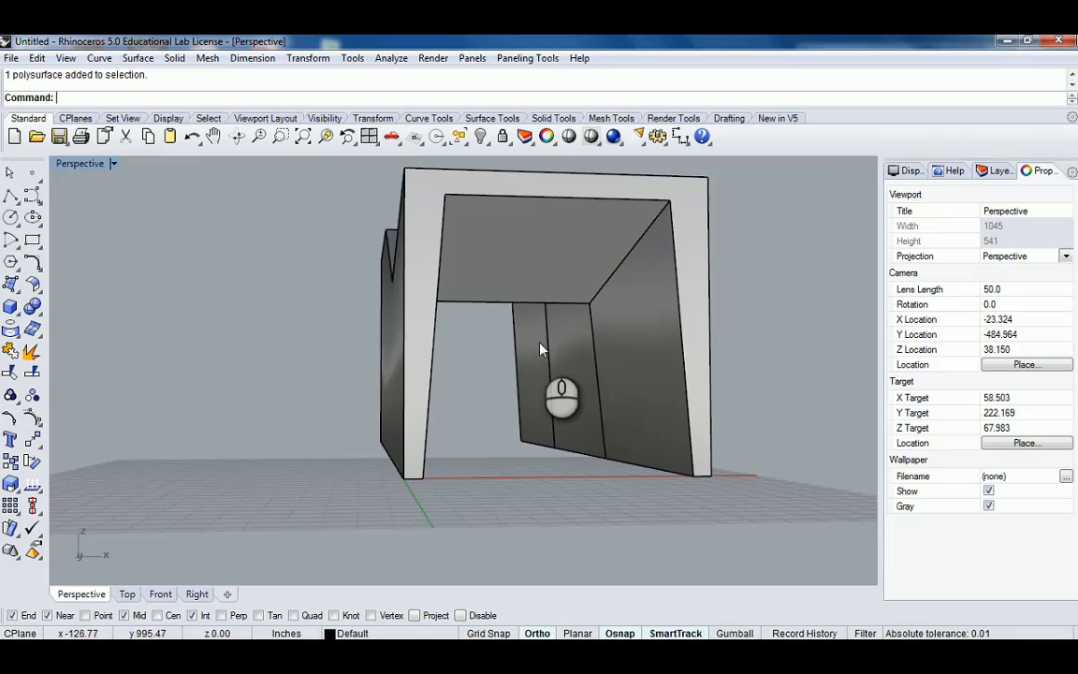
click(585, 342)
right_drag(683, 327, 569, 296)
click(683, 325)
click(613, 341)
click(571, 293)
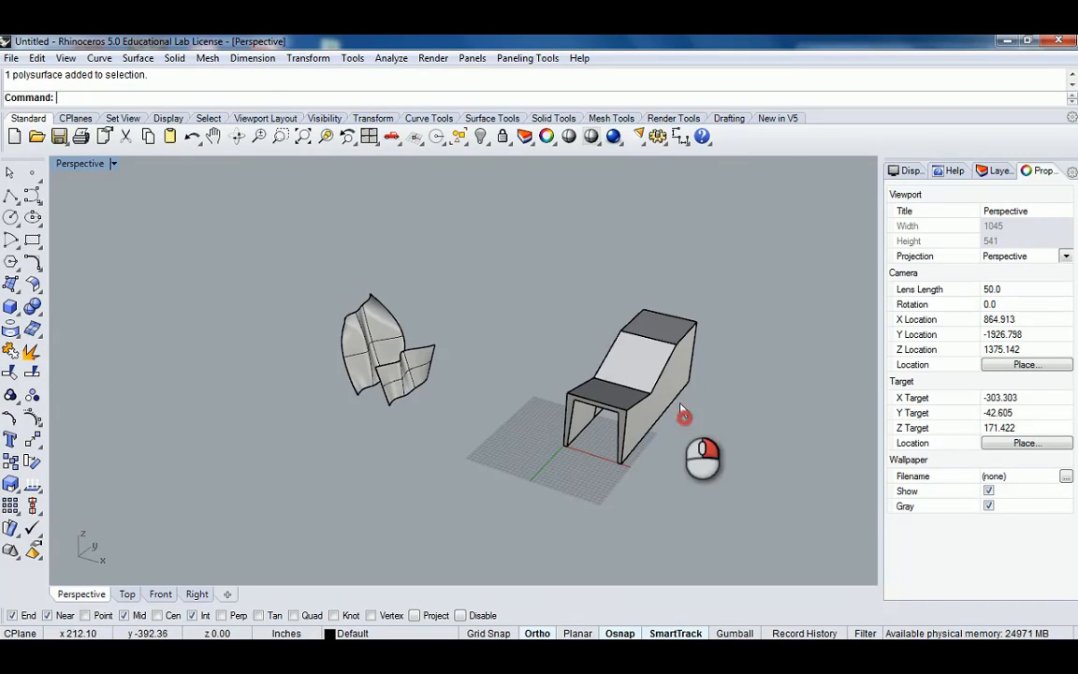
Move the capped straight-section loft away from the origin next to the other lofted surfaces.
scroll(686, 418, up, 5)
shift+right_drag(729, 471, 501, 396)
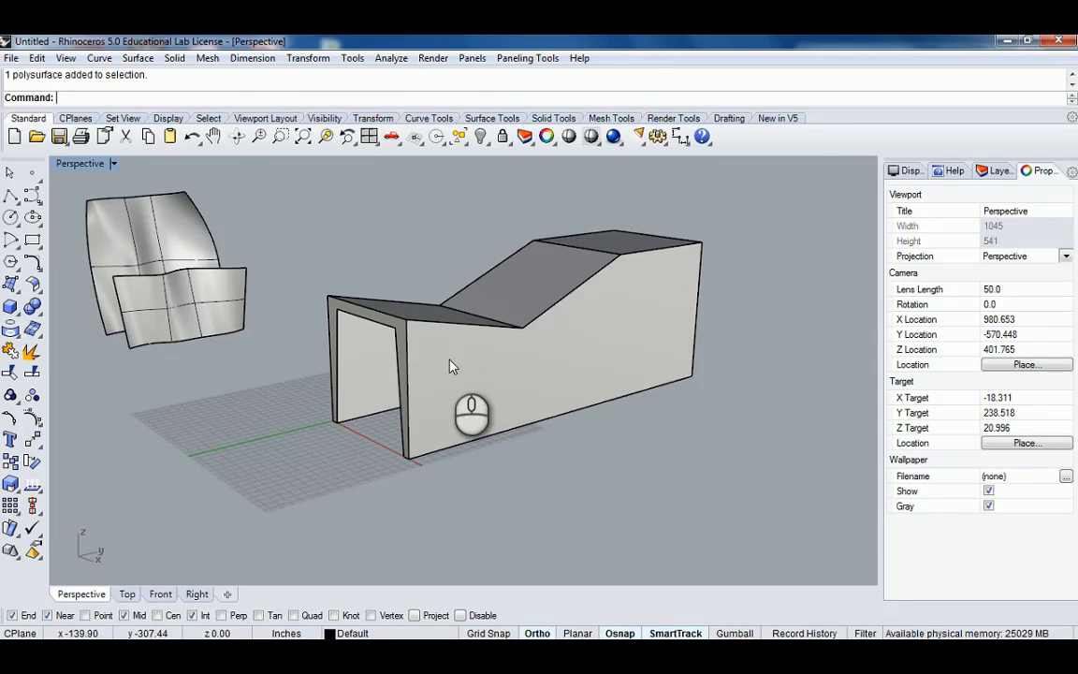
right_drag(524, 323, 586, 426)
scroll(596, 330, up, 5)
click(597, 331)
scroll(580, 335, down, 13)
right_drag(602, 375, 551, 429)
scroll(606, 394, up, 5)
drag(606, 395, 235, 329)
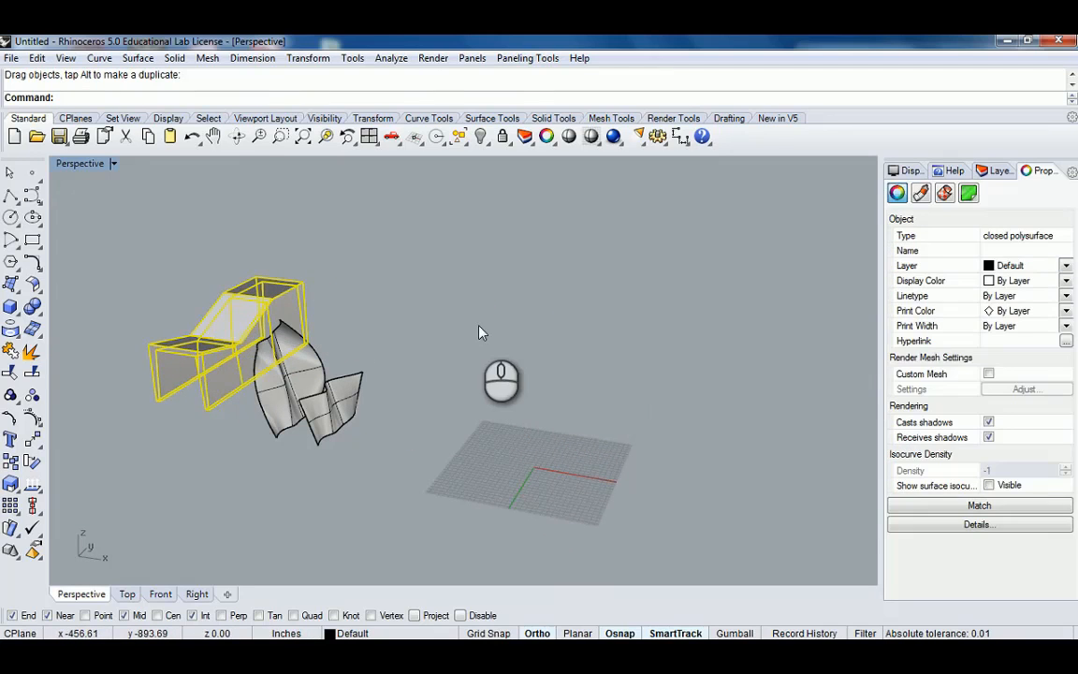
click(479, 332)
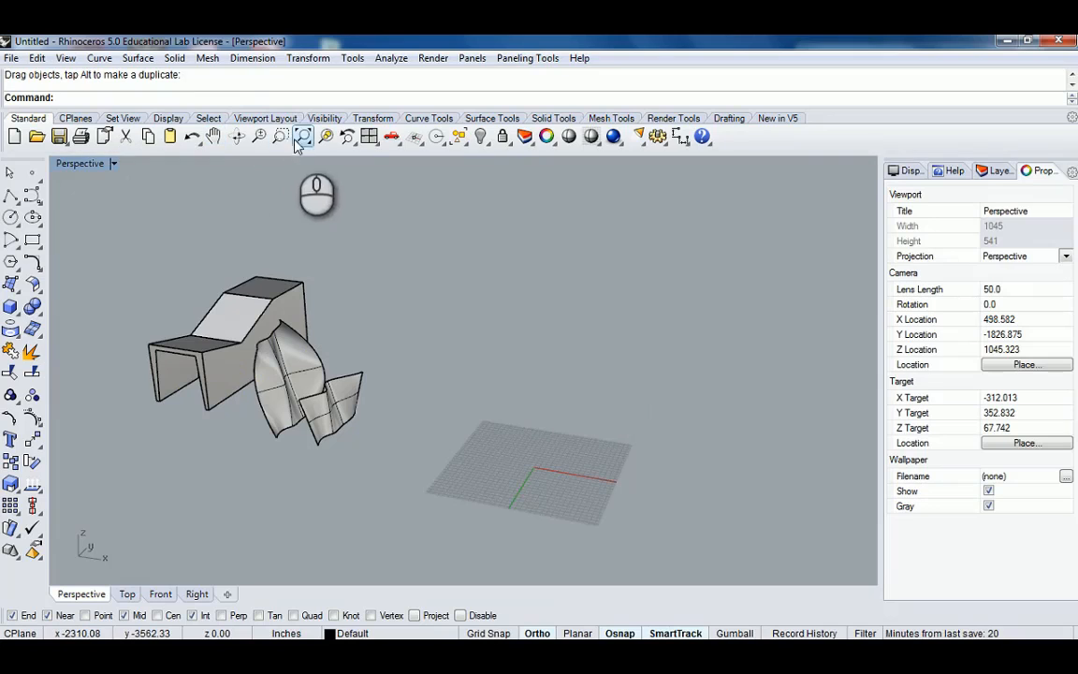
Show the hidden grouped frame profile curves and select all four of them.
click(483, 142)
click(526, 165)
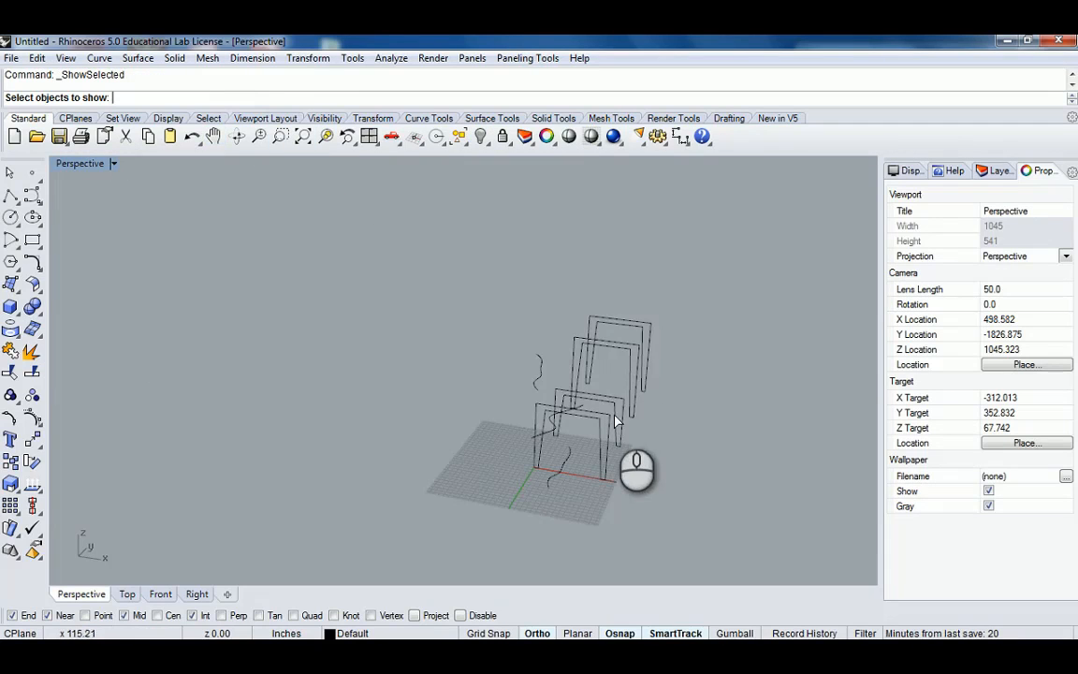
right_drag(617, 423, 509, 494)
scroll(519, 468, up, 2)
click(518, 467)
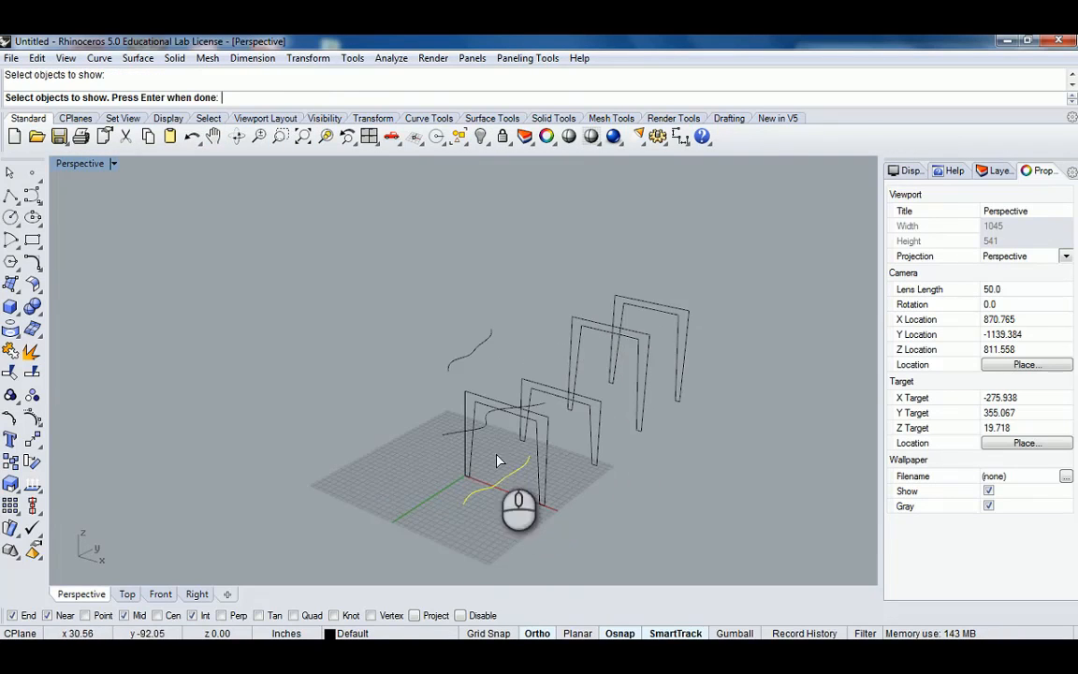
click(487, 421)
click(530, 381)
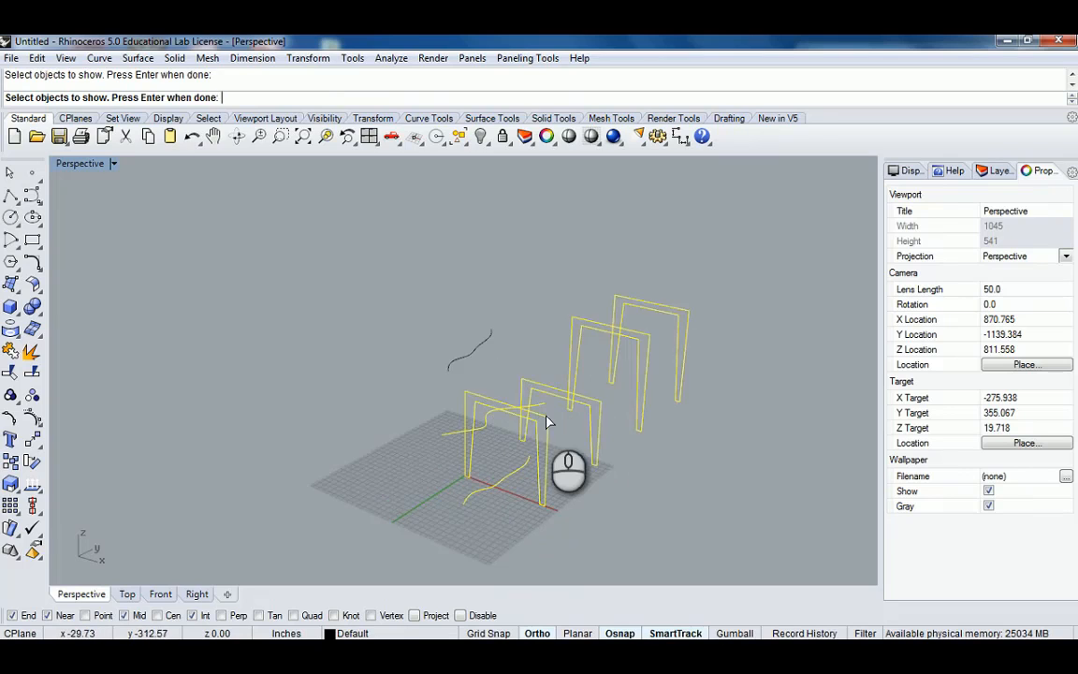
right_click(547, 424)
right_click(528, 416)
click(545, 418)
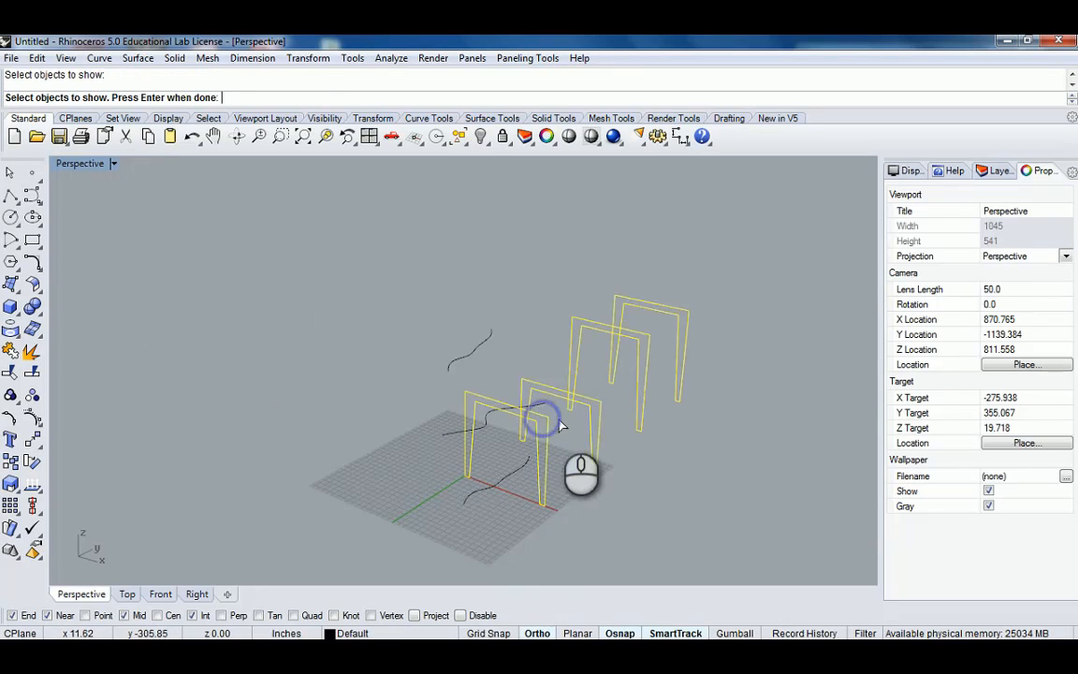
right_click(591, 410)
scroll(597, 413, down, 2)
right_drag(604, 416, 512, 400)
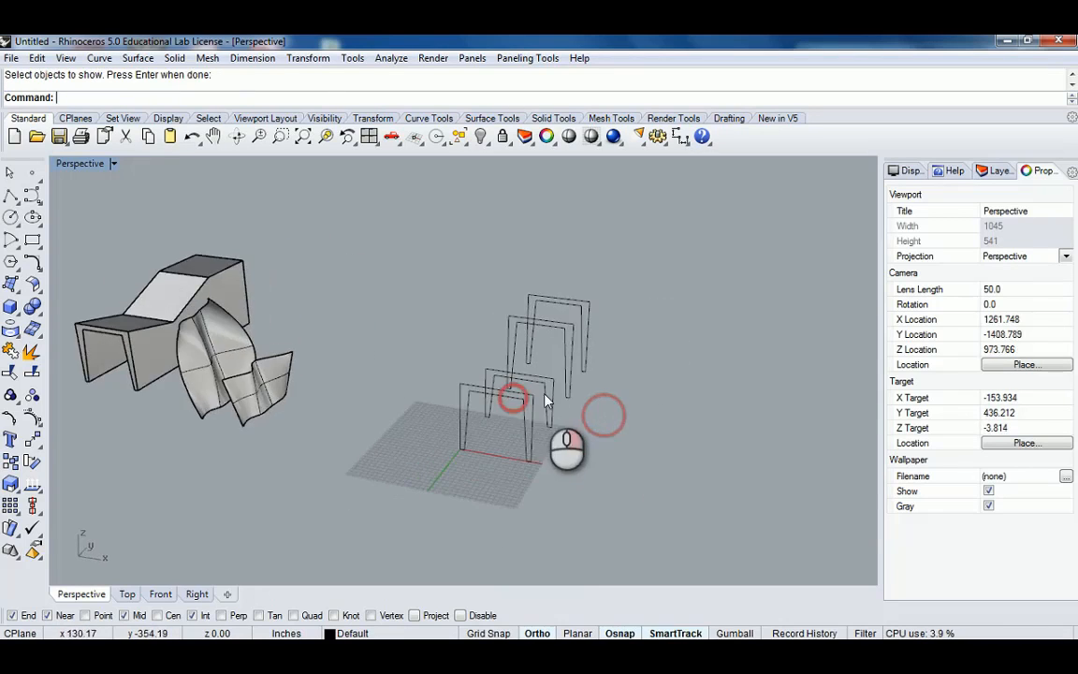
scroll(546, 397, up, 4)
click(548, 382)
right_drag(594, 368, 574, 402)
right_drag(575, 404, 530, 409)
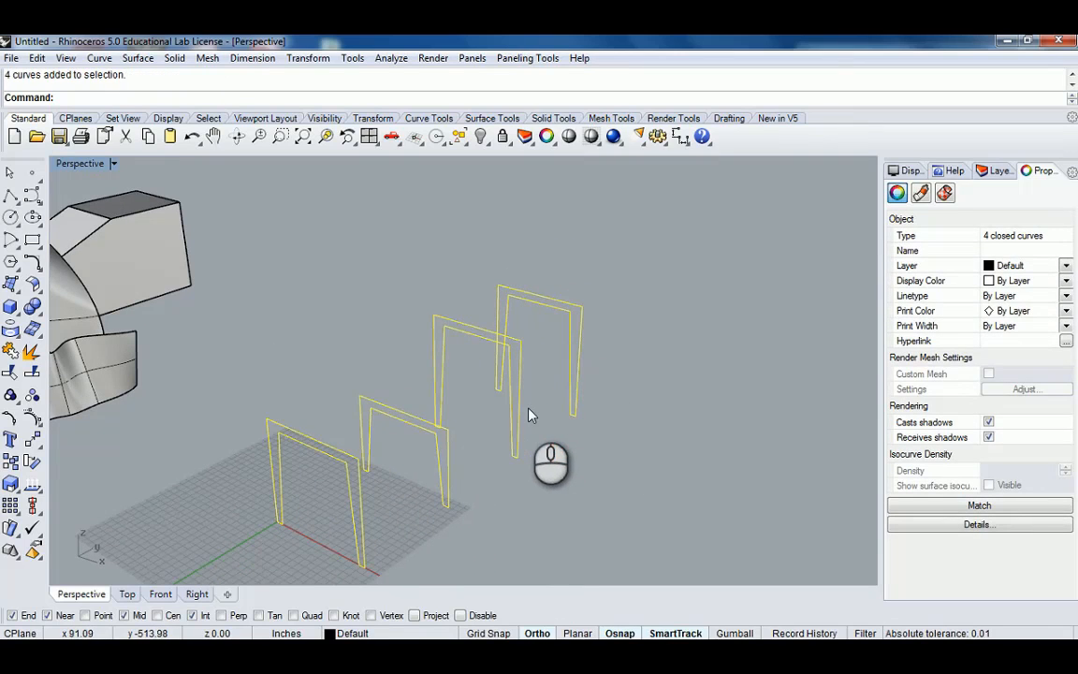
Ungroup the four frame profiles and delete the farthest one.
key(ctrl+shift+g)
click(643, 424)
drag(623, 459, 564, 283)
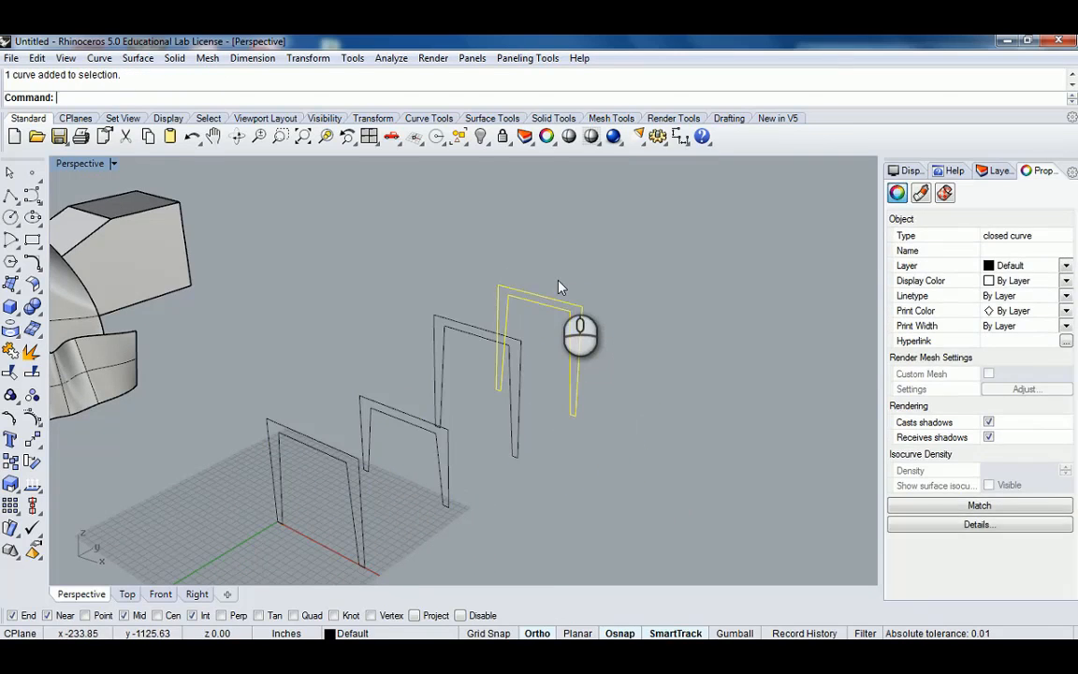
key(Delete)
Turn on Record History for the next operation.
scroll(526, 351, down, 2)
right_drag(527, 350, 524, 322)
scroll(548, 318, up, 2)
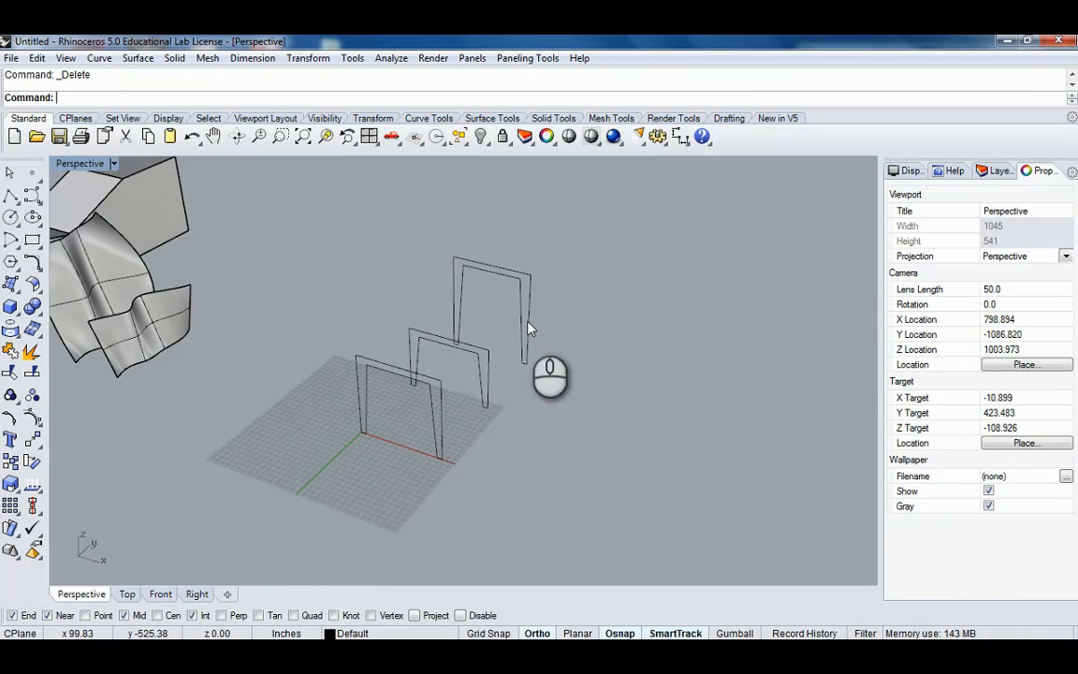
scroll(421, 320, down, 2)
shift+right_drag(419, 320, 479, 391)
scroll(479, 392, up, 2)
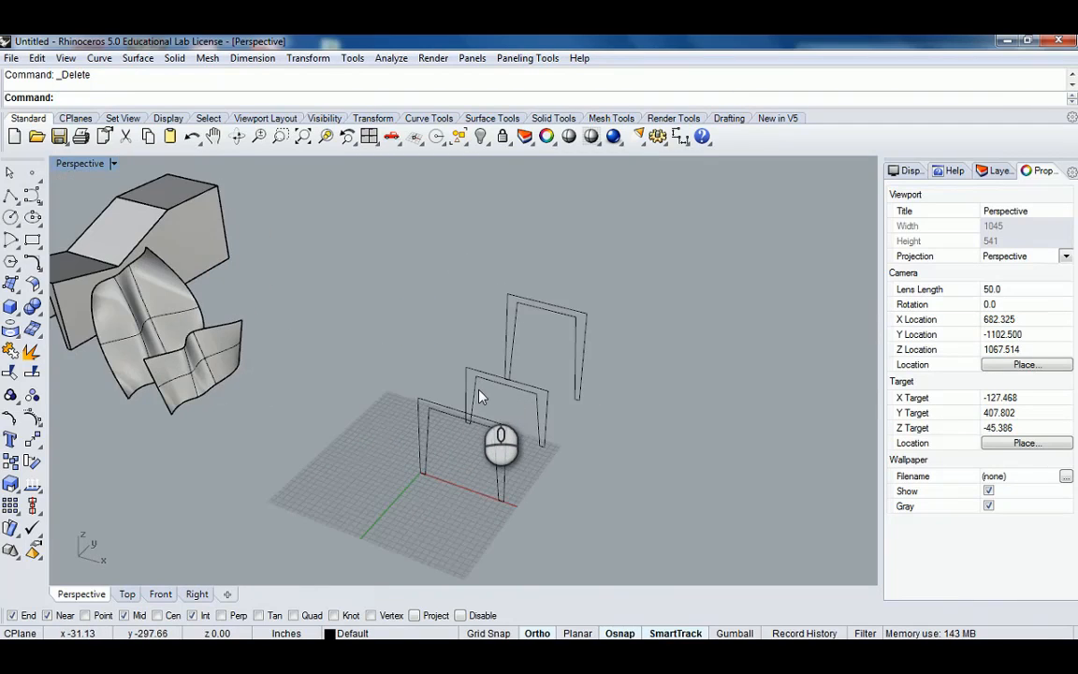
shift+right_drag(513, 440, 516, 417)
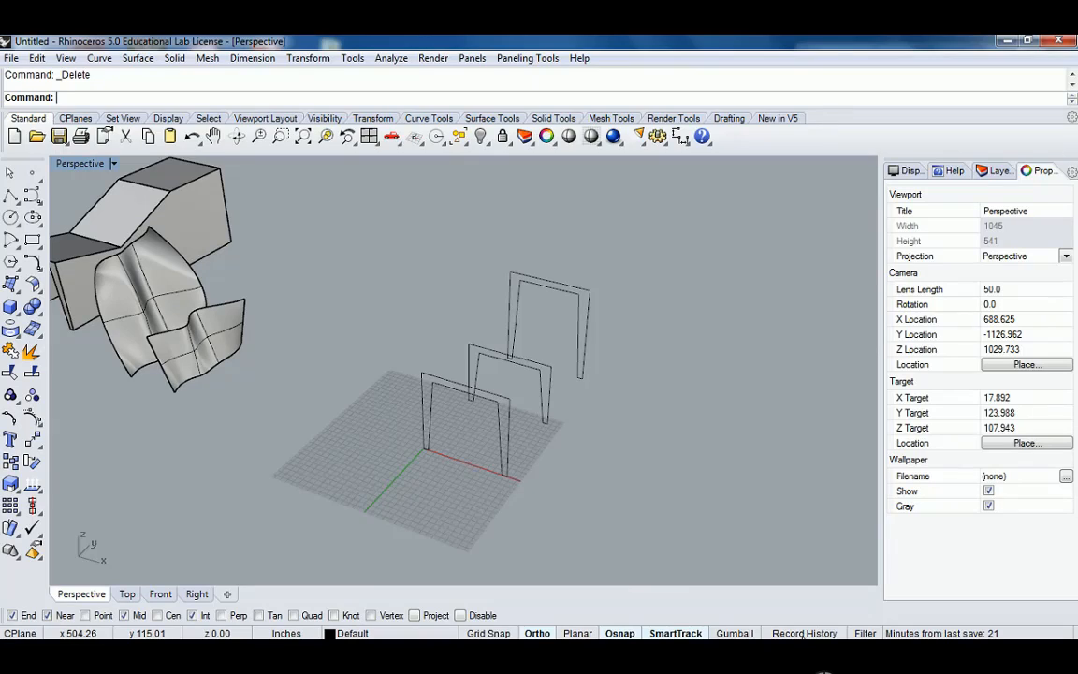
click(804, 634)
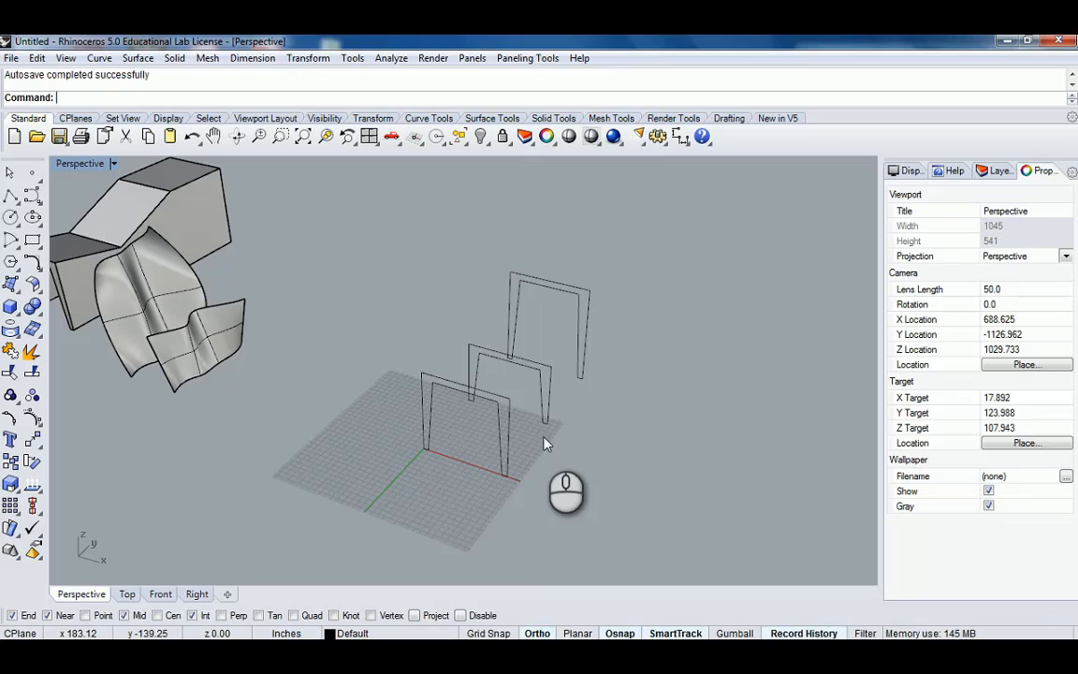
right_drag(544, 414, 627, 437)
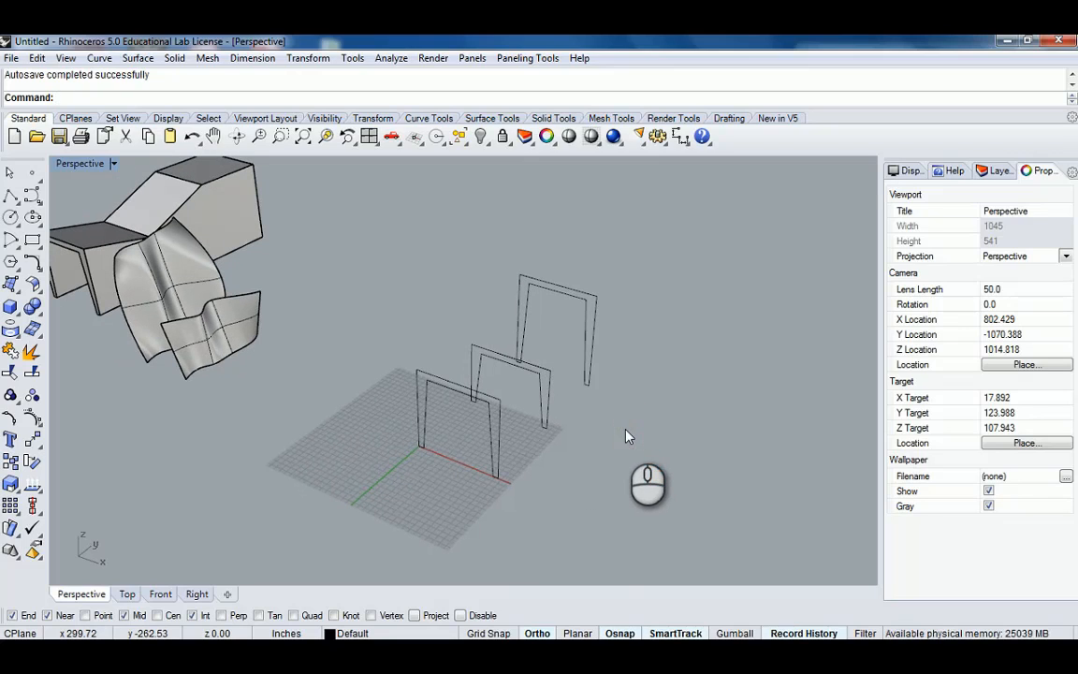
Loft the three remaining frame profiles using the Straight sections style, previewing before accepting.
key(Return)
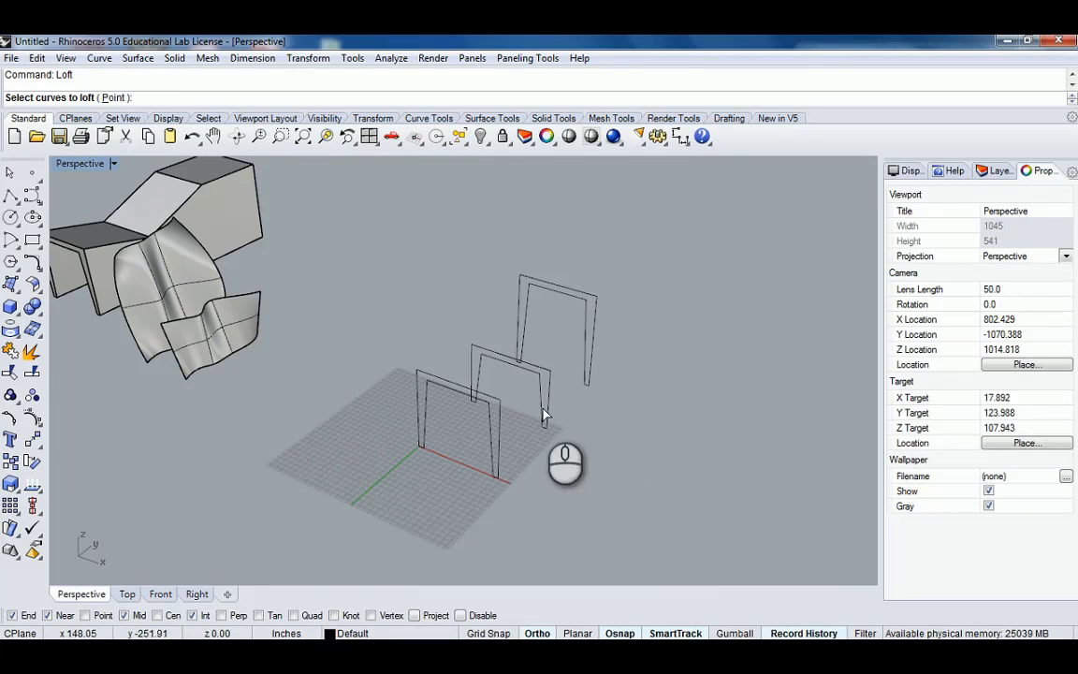
click(496, 426)
click(548, 396)
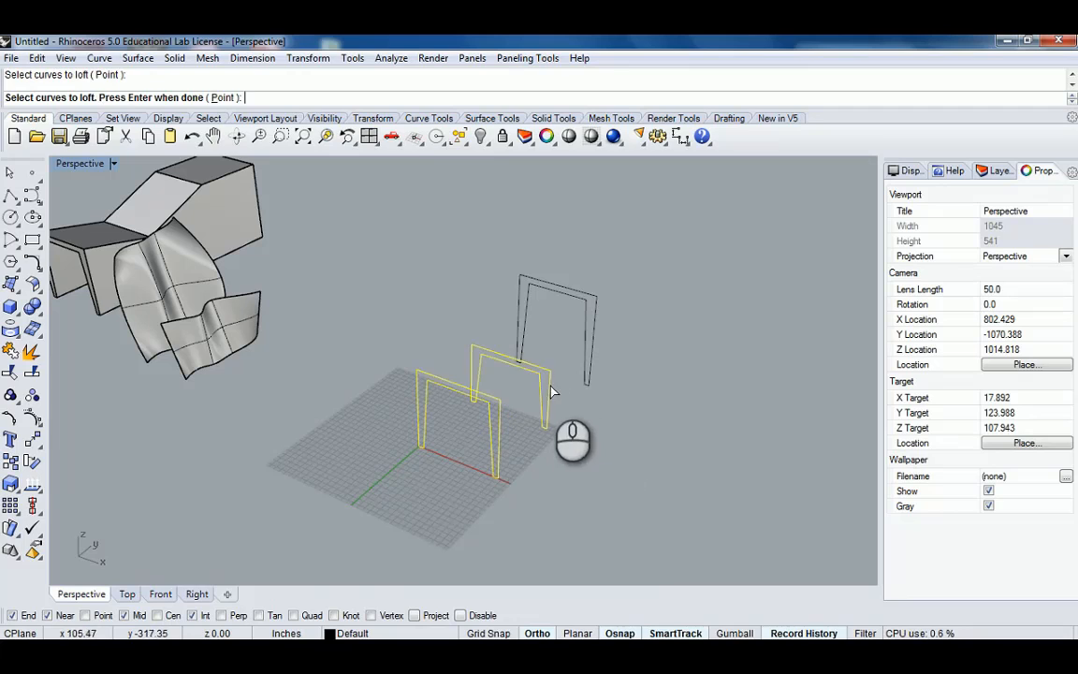
click(595, 353)
key(Return)
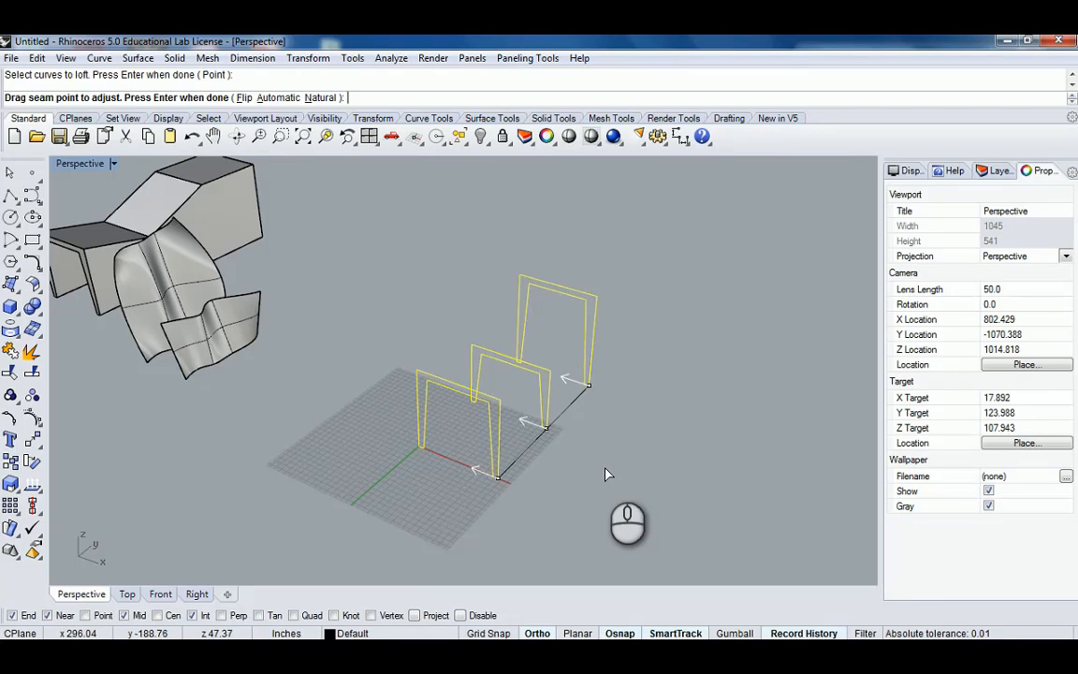
key(Return)
right_drag(527, 396, 505, 368)
click(743, 237)
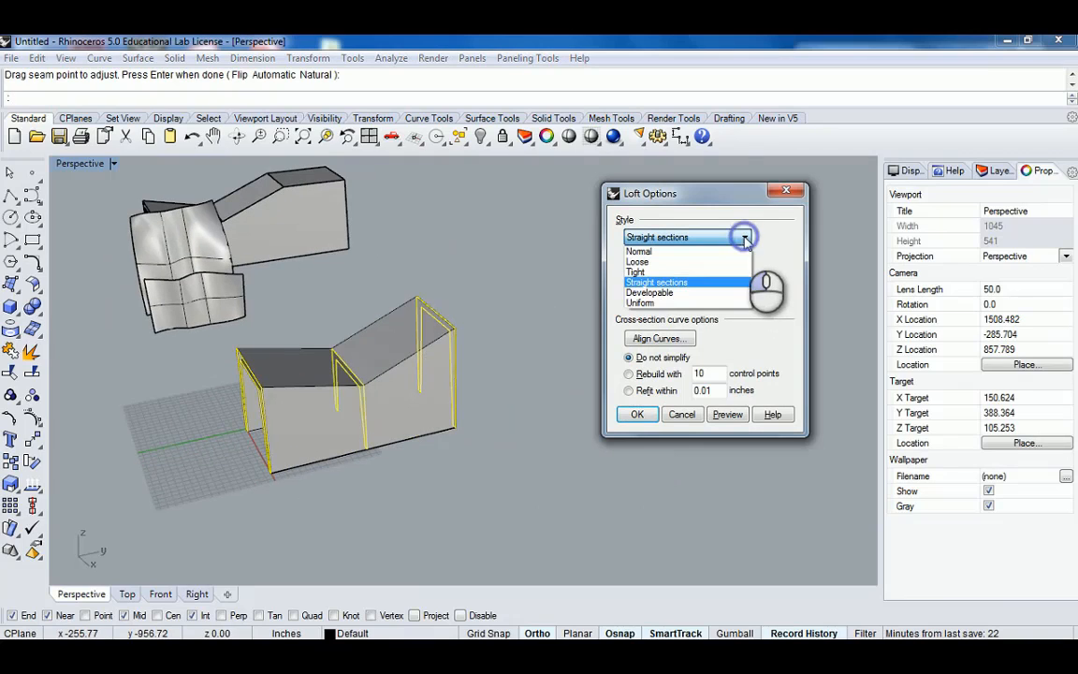
click(660, 283)
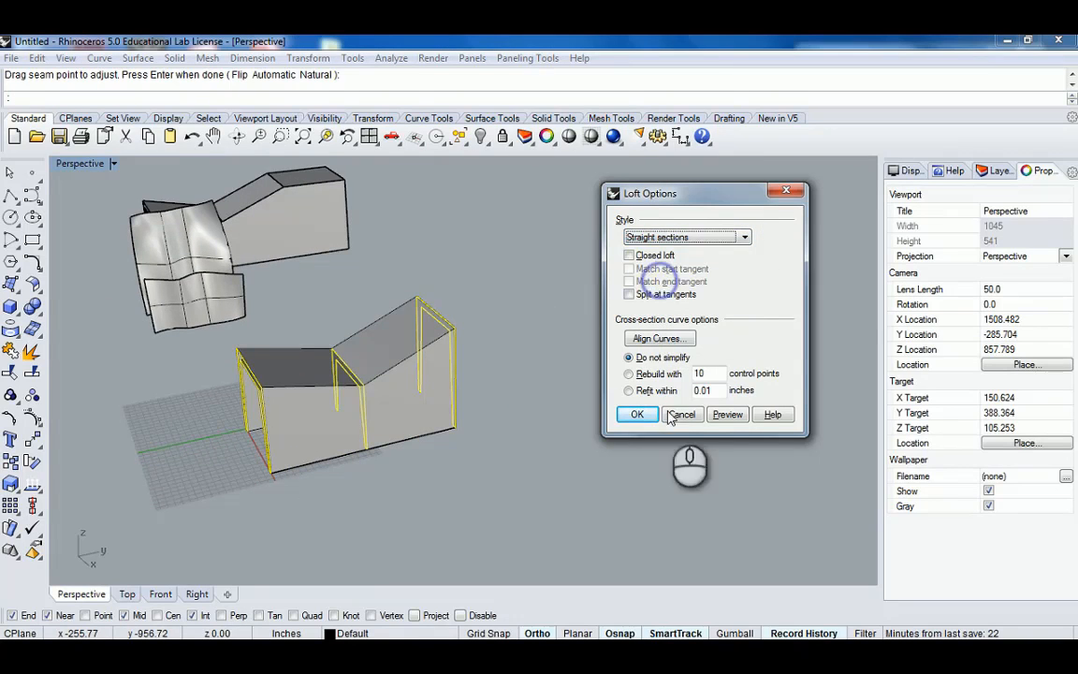
click(728, 414)
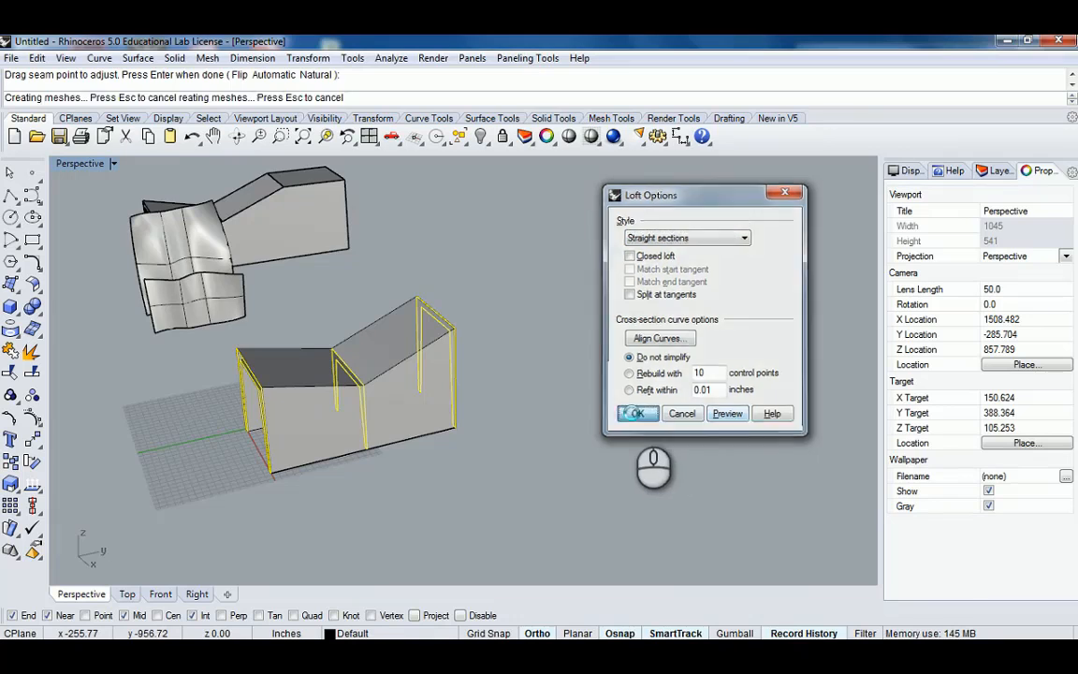
click(637, 415)
Select the new loft and turn off its surface isocurve visibility in the object properties.
right_drag(486, 411, 489, 349)
right_drag(488, 349, 531, 362)
scroll(462, 392, up, 2)
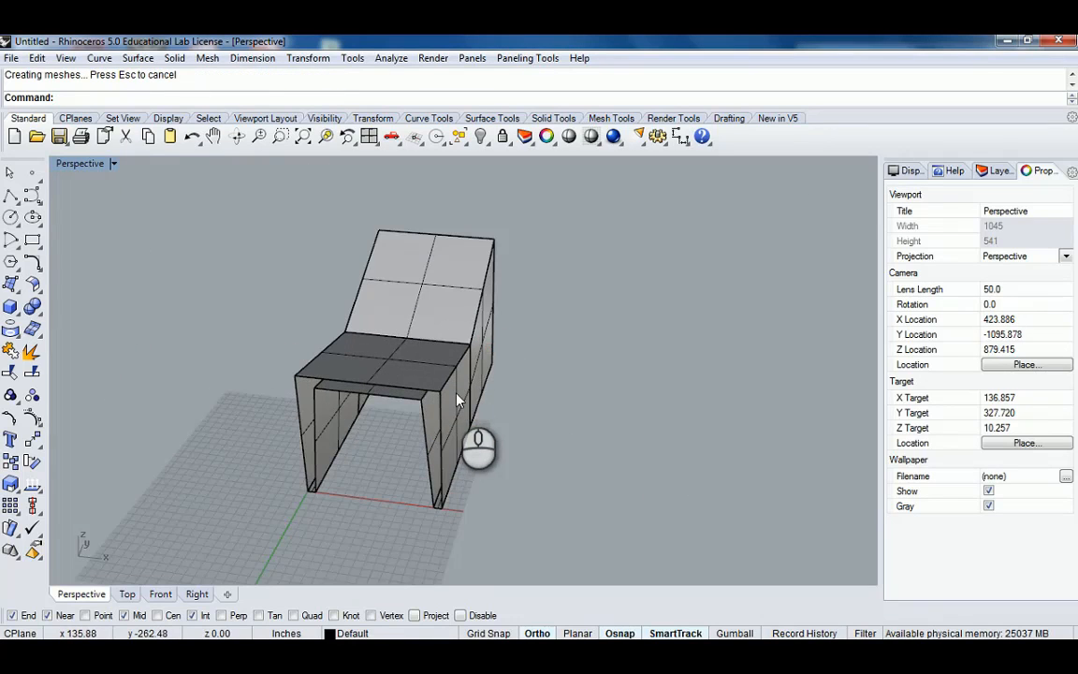
right_drag(462, 392, 422, 392)
click(422, 391)
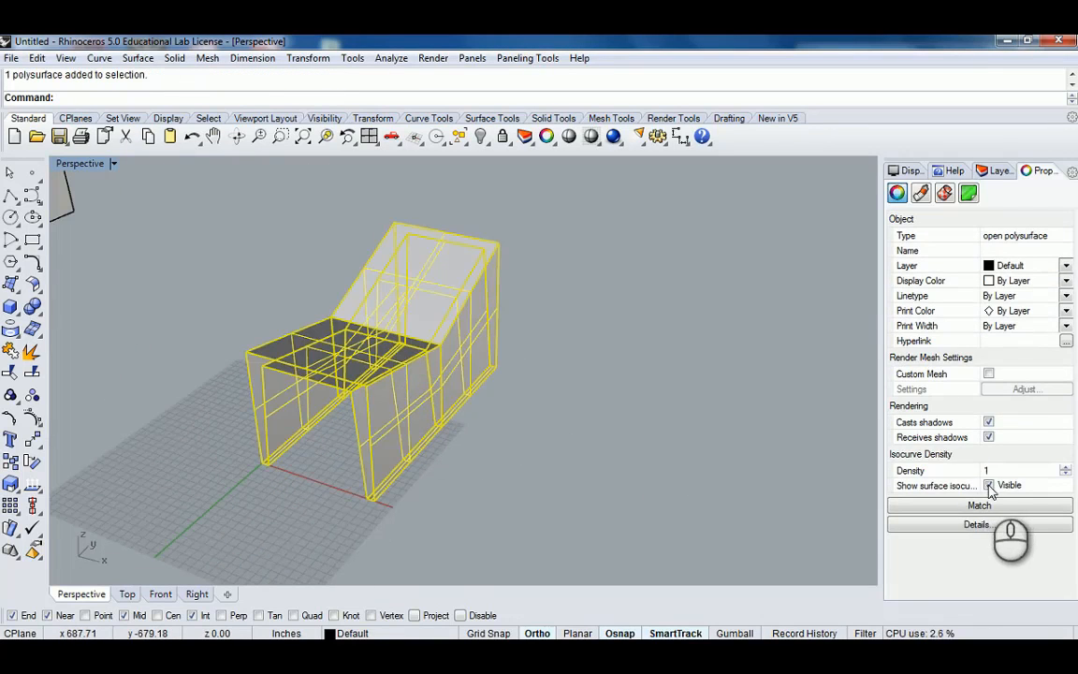
click(989, 486)
click(566, 438)
shift+right_drag(558, 397, 501, 390)
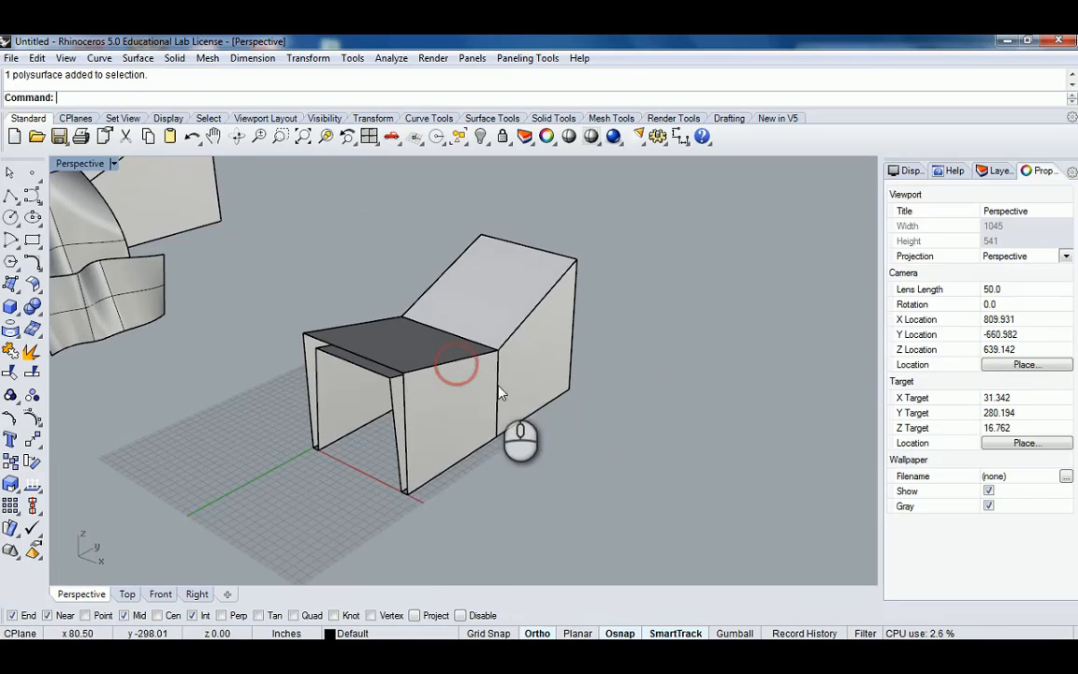
Select the loft and then each frame profile curve in turn, orbiting to inspect the history-linked loft.
click(466, 377)
click(548, 446)
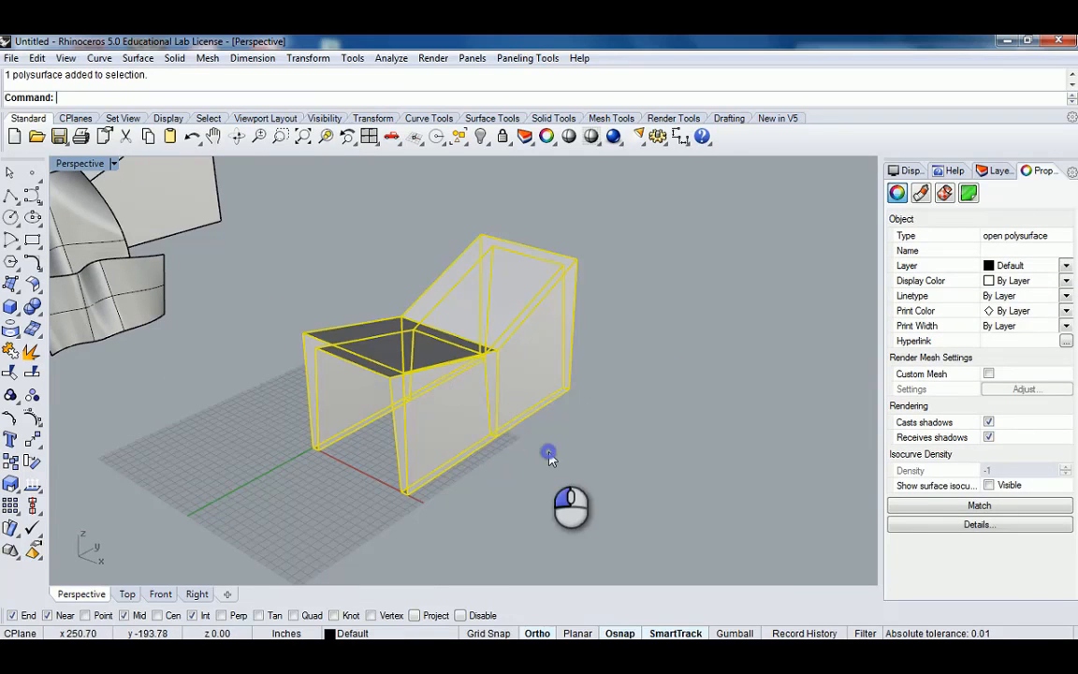
click(494, 372)
click(498, 366)
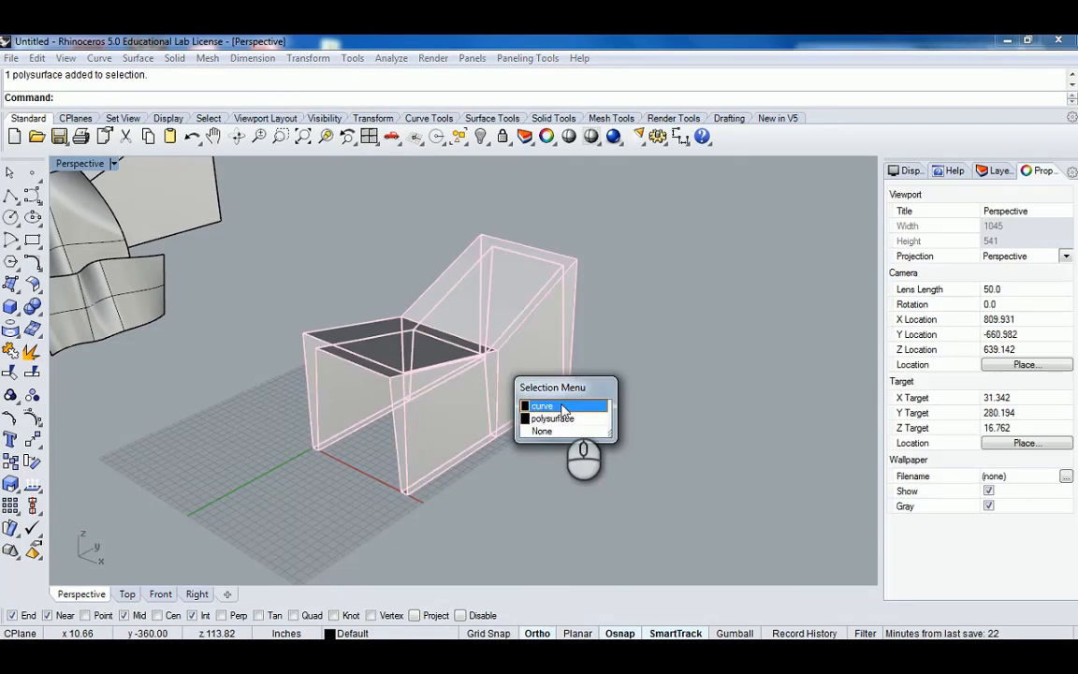
click(561, 407)
click(575, 308)
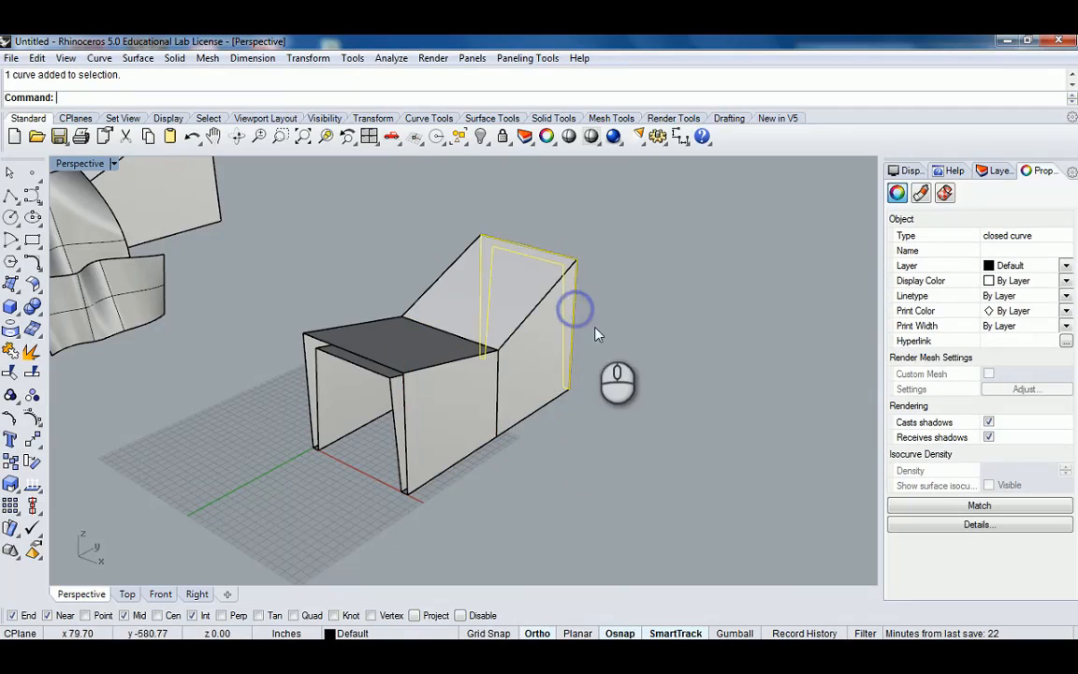
click(406, 412)
click(490, 455)
right_drag(586, 433, 613, 444)
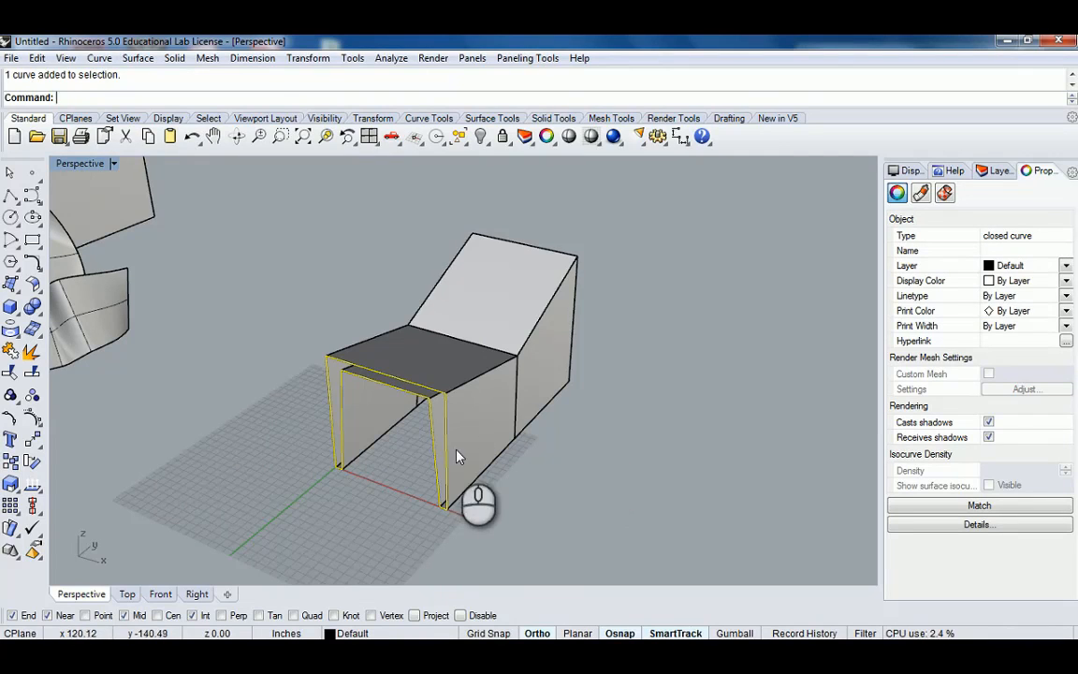
right_drag(458, 452, 470, 418)
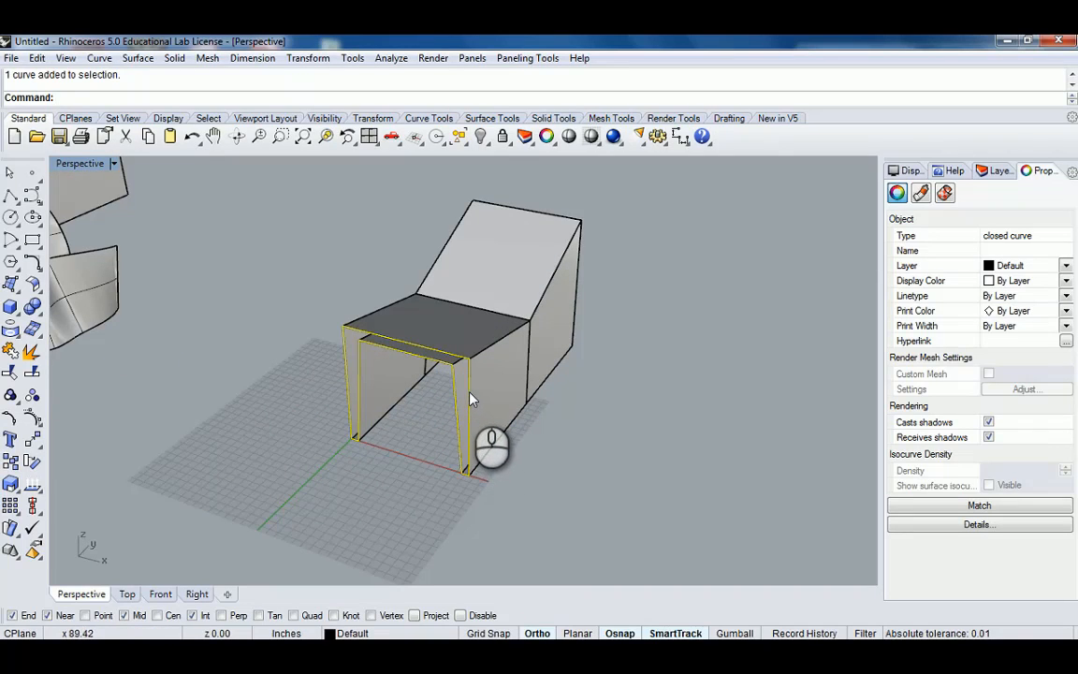
drag(470, 405, 636, 427)
right_drag(669, 412, 556, 342)
Drag the rear and front frame profiles to reshape the history-linked loft.
click(566, 320)
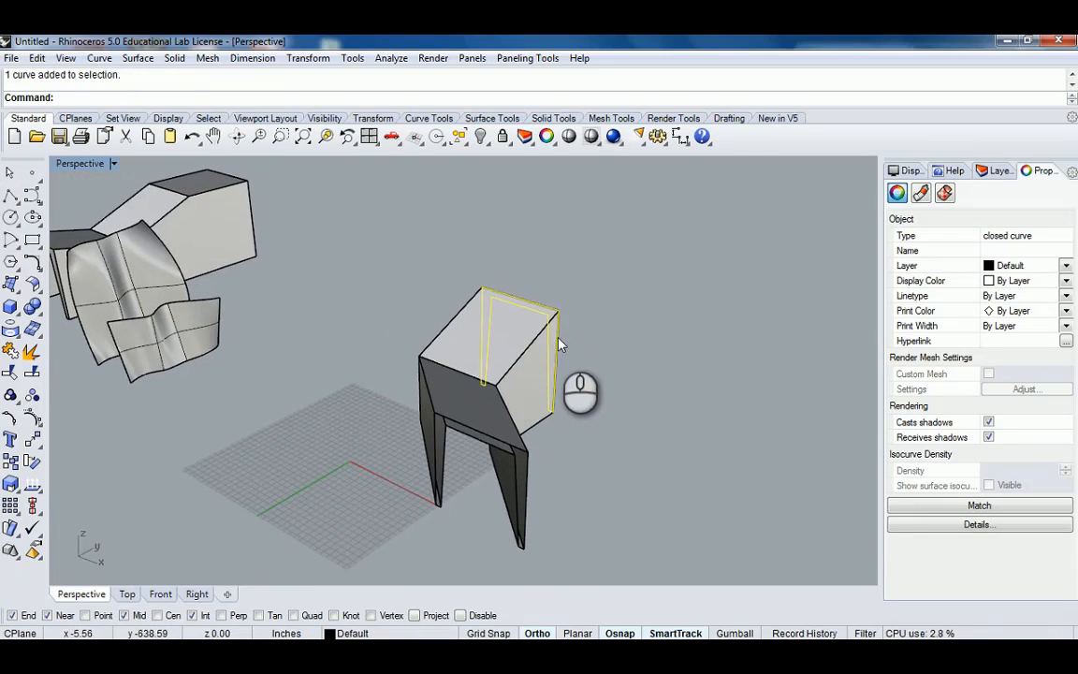
drag(560, 334, 593, 356)
right_drag(592, 356, 532, 379)
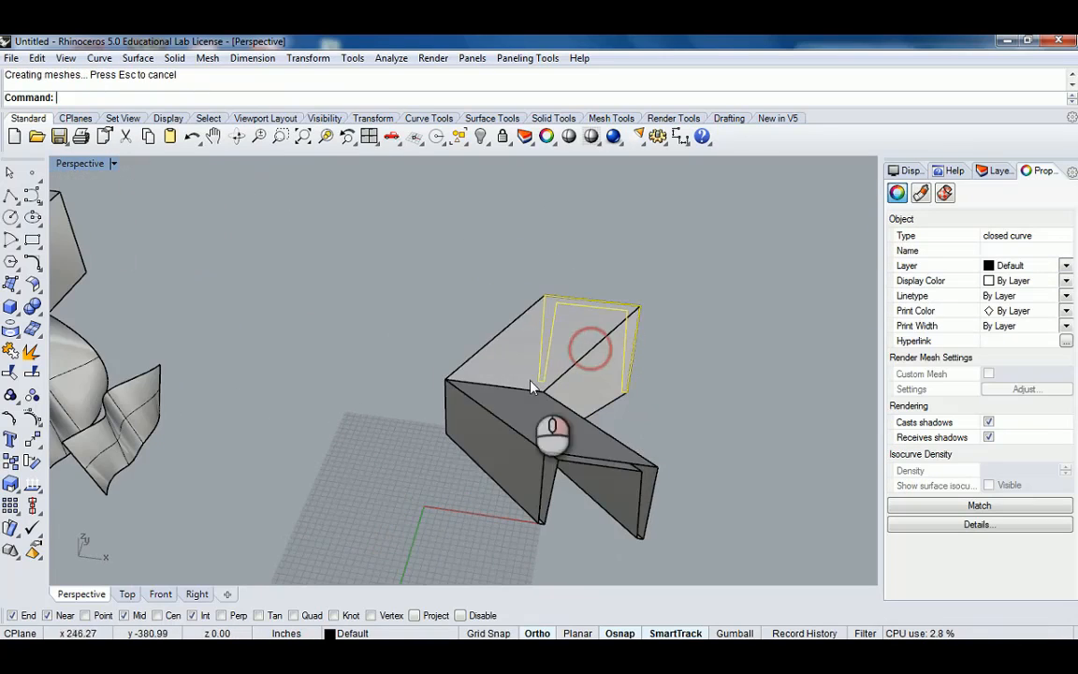
click(446, 398)
click(448, 401)
click(489, 443)
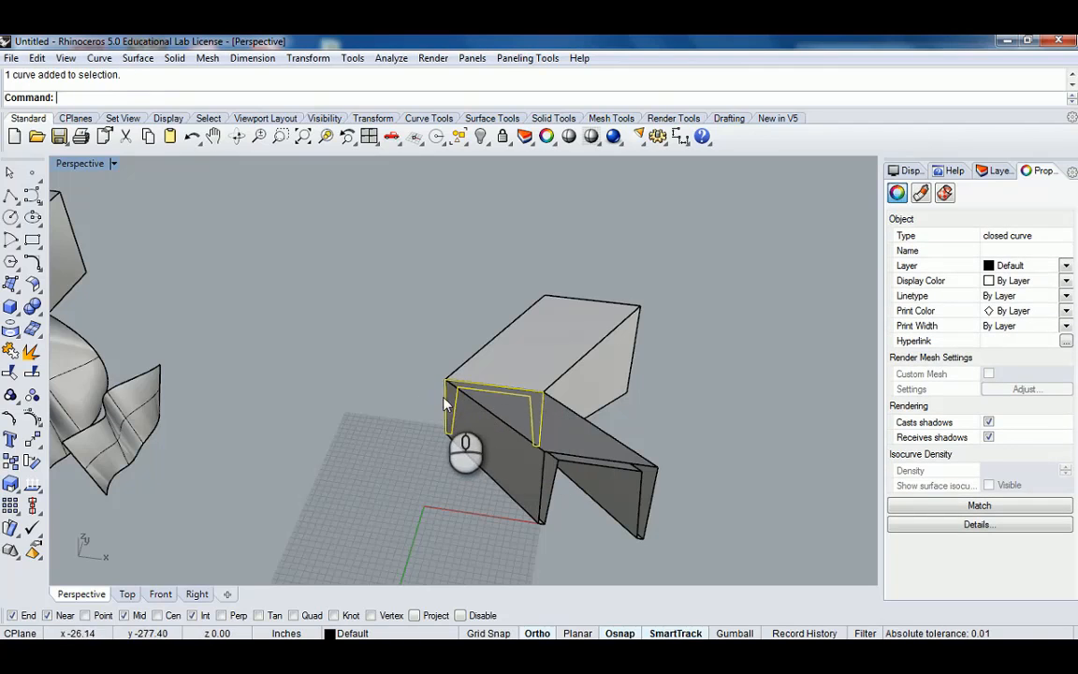
right_drag(446, 399, 431, 384)
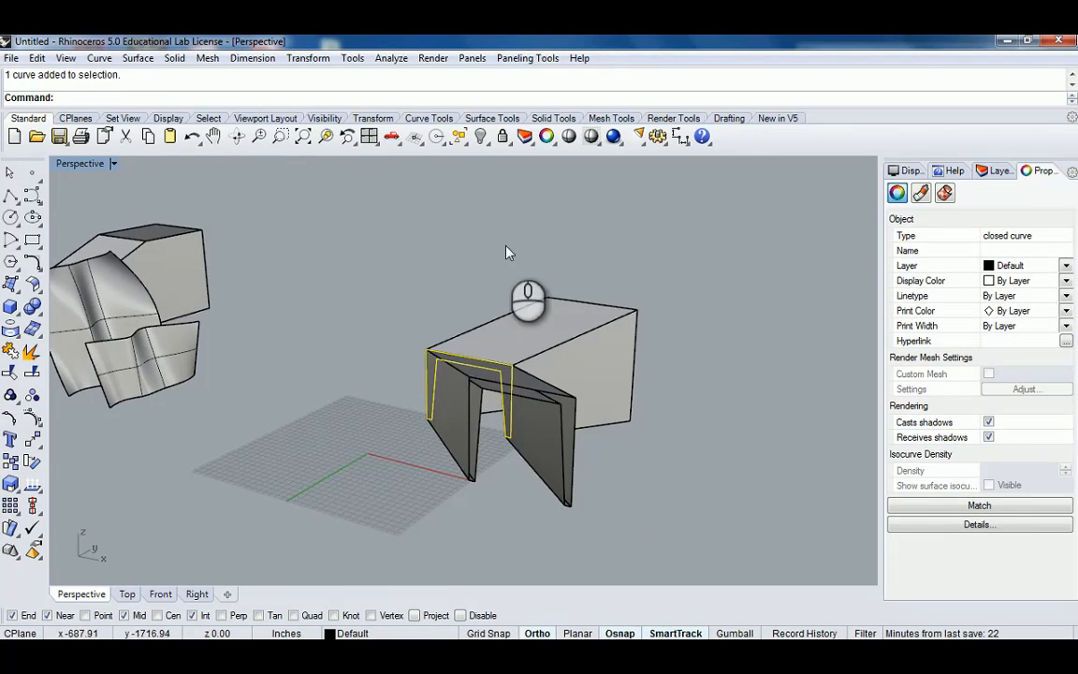
click(426, 362)
drag(426, 362, 756, 398)
mouse_move(739, 333)
right_down()
mouse_move(669, 283)
mouse_move(735, 311)
right_up()
click(739, 312)
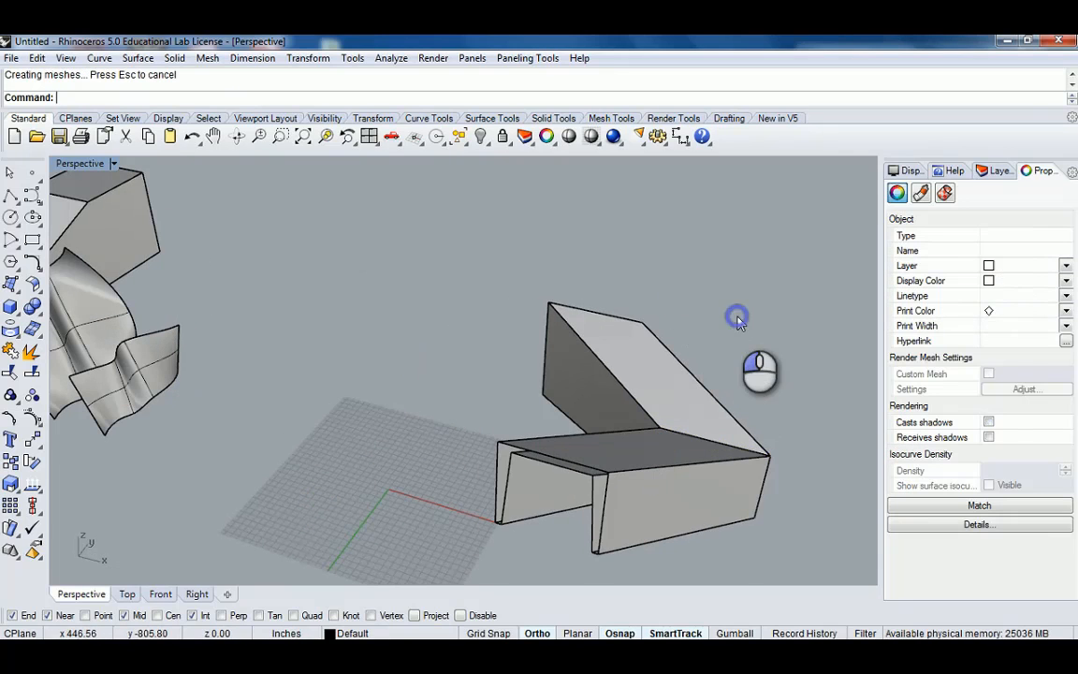
Undo the three profile drags.
key(ctrl+z)
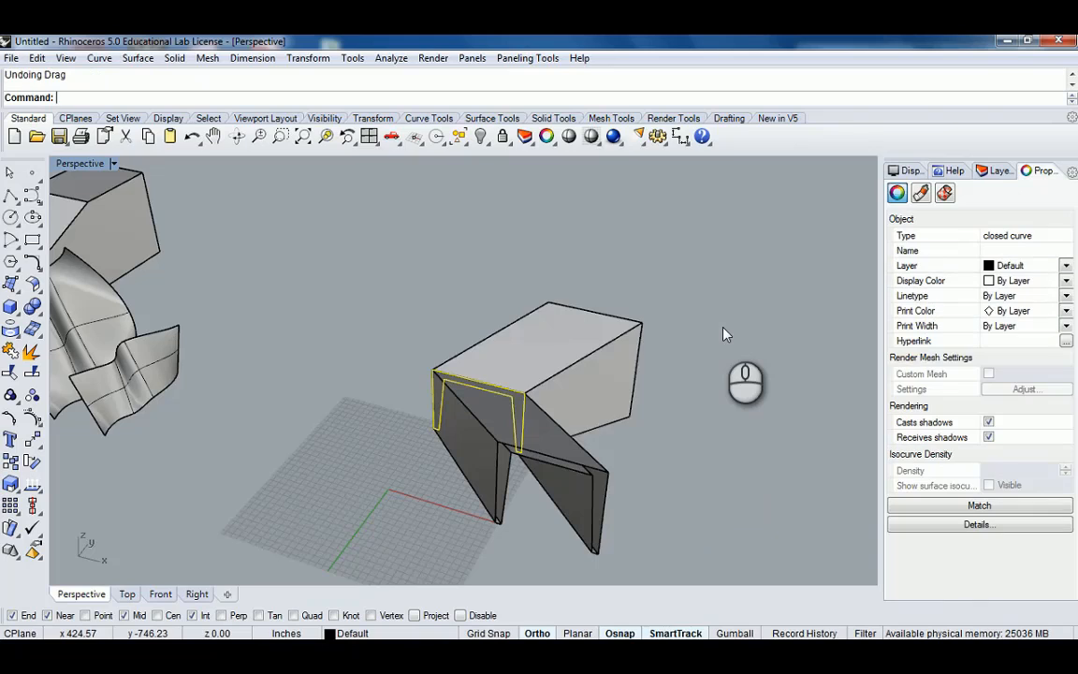
key(ctrl+z)
key(ctrl+z)
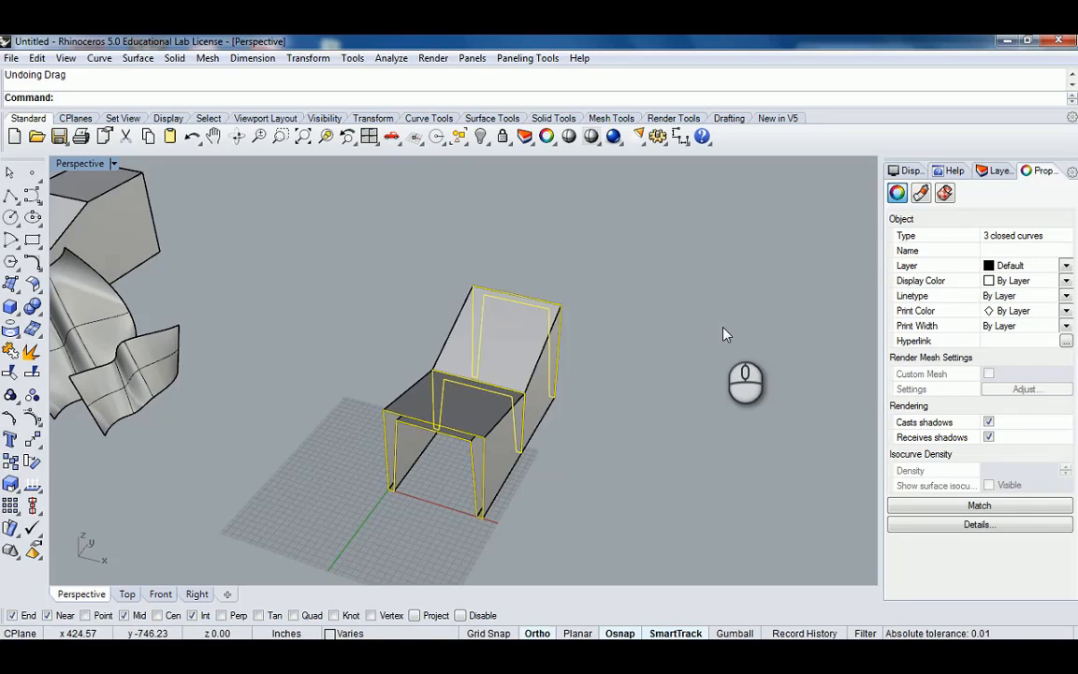
Select the front frame profile curve and delete it.
click(461, 447)
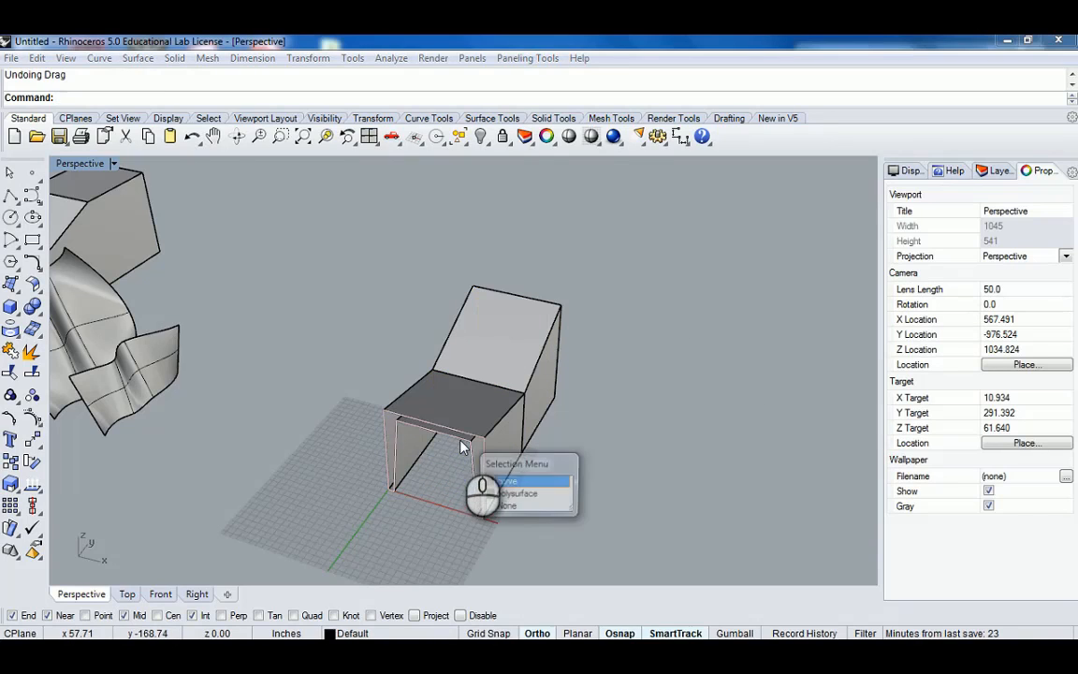
click(518, 481)
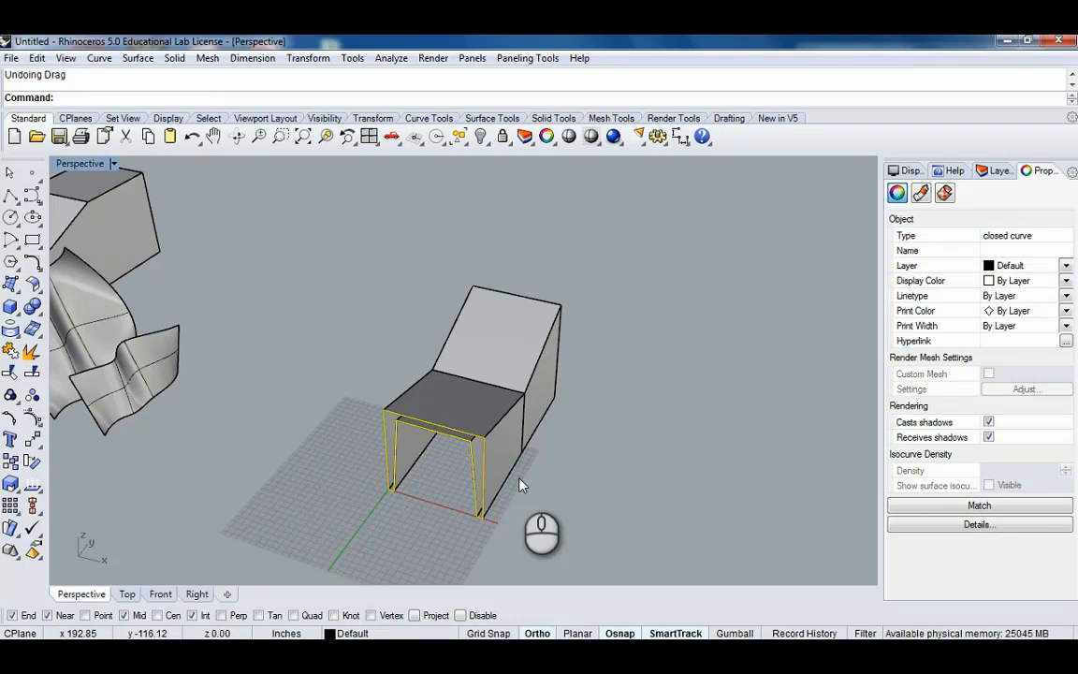
click(439, 498)
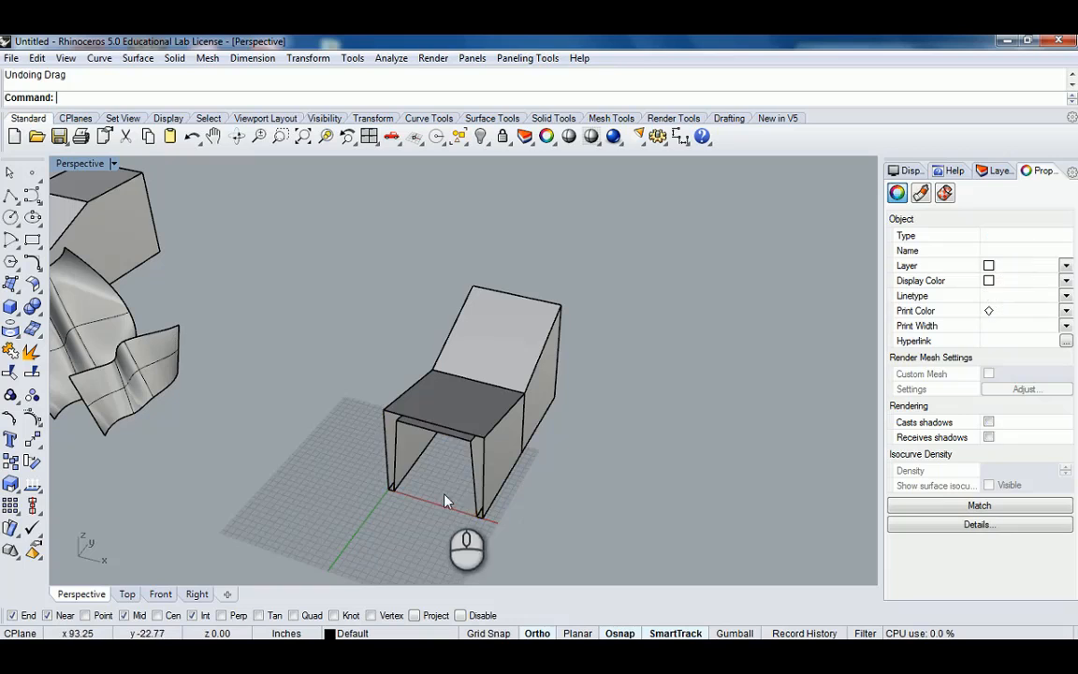
click(457, 486)
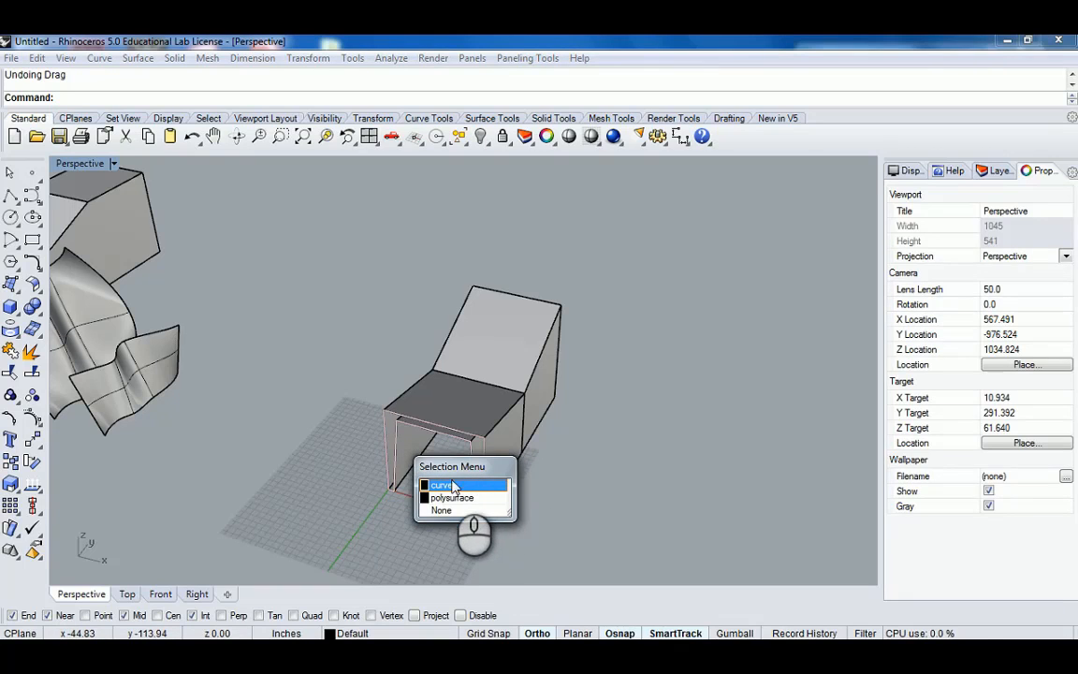
click(458, 486)
key(Delete)
Select the loft, then drag the middle frame profile outward.
right_drag(455, 479, 454, 433)
click(513, 408)
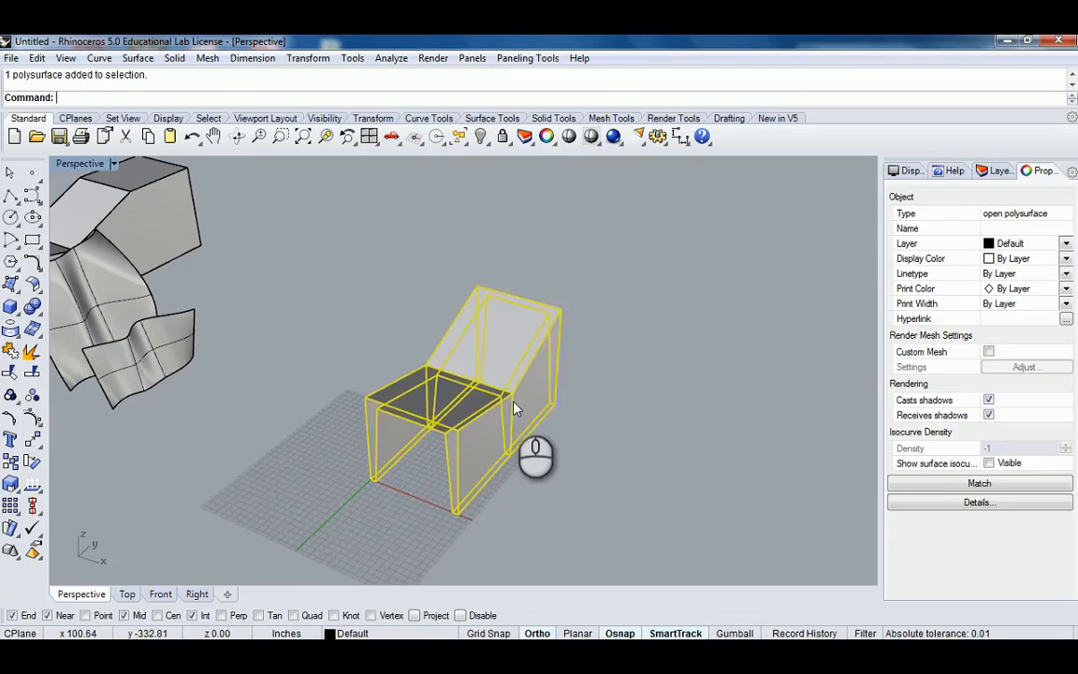
click(511, 410)
drag(510, 411, 552, 429)
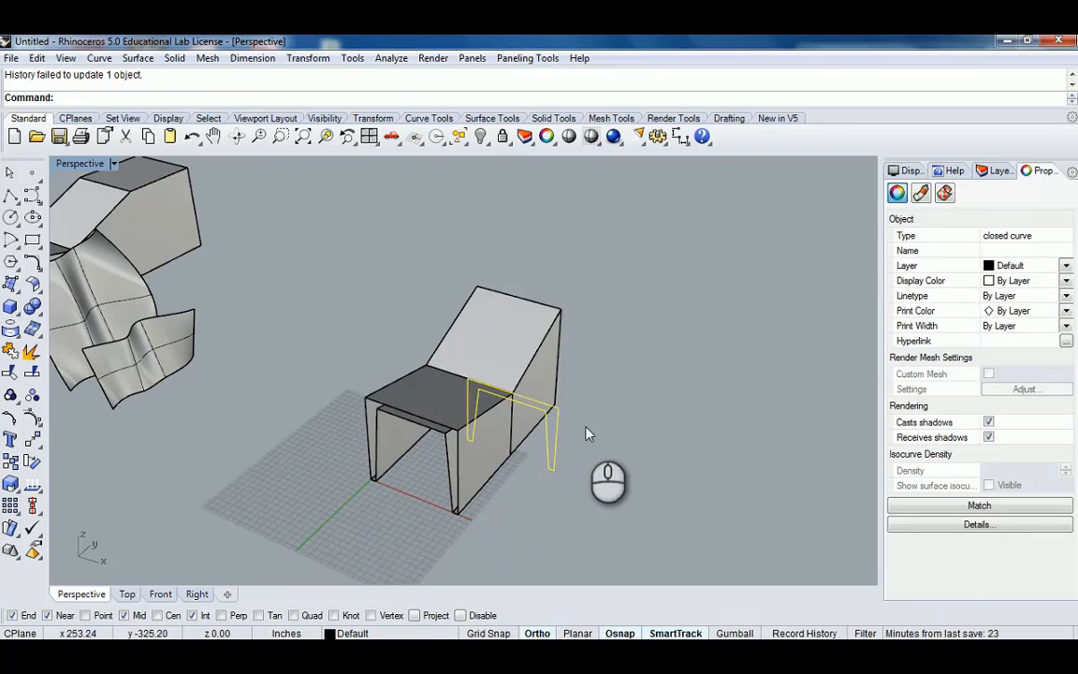
Undo the middle profile drag and the front profile deletion.
click(584, 427)
click(560, 431)
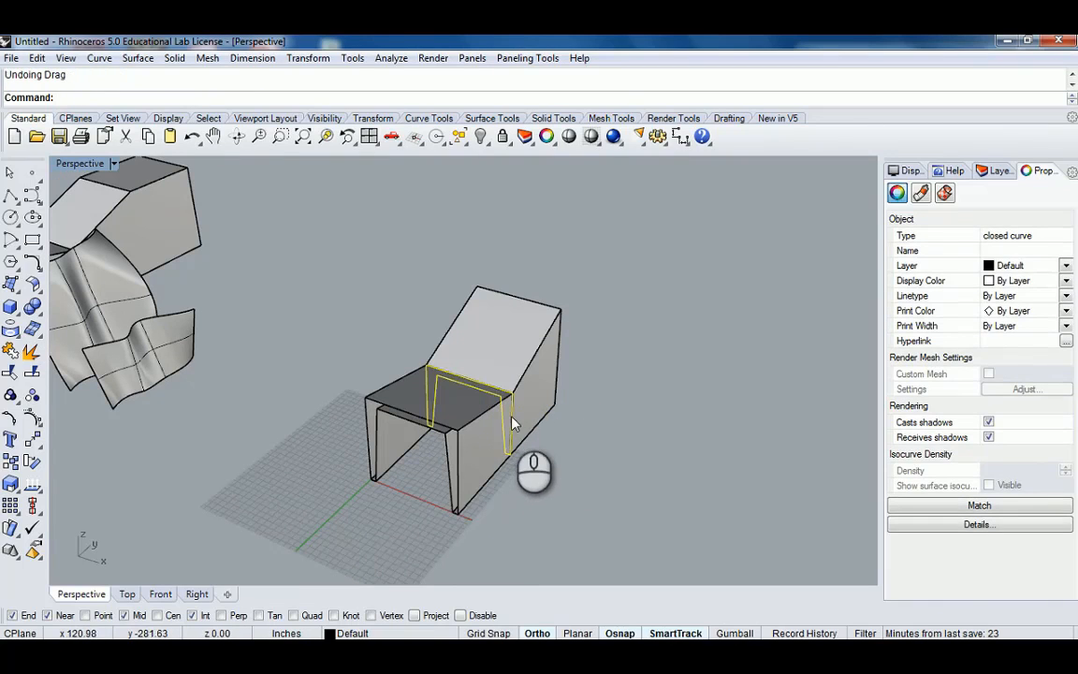
click(585, 452)
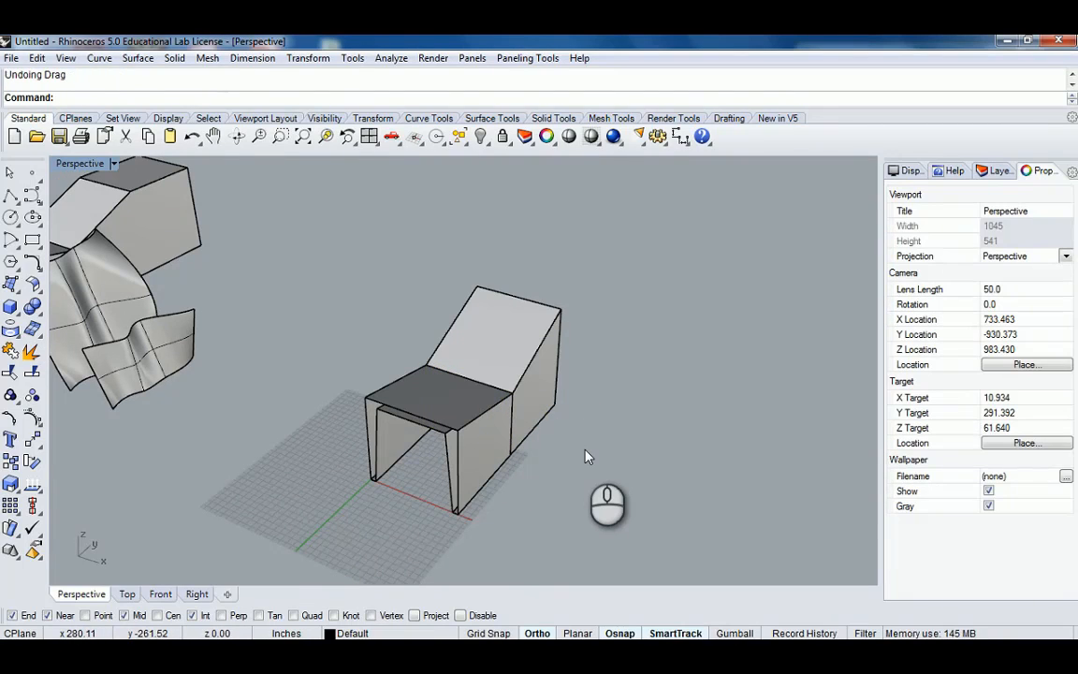
key(ctrl+z)
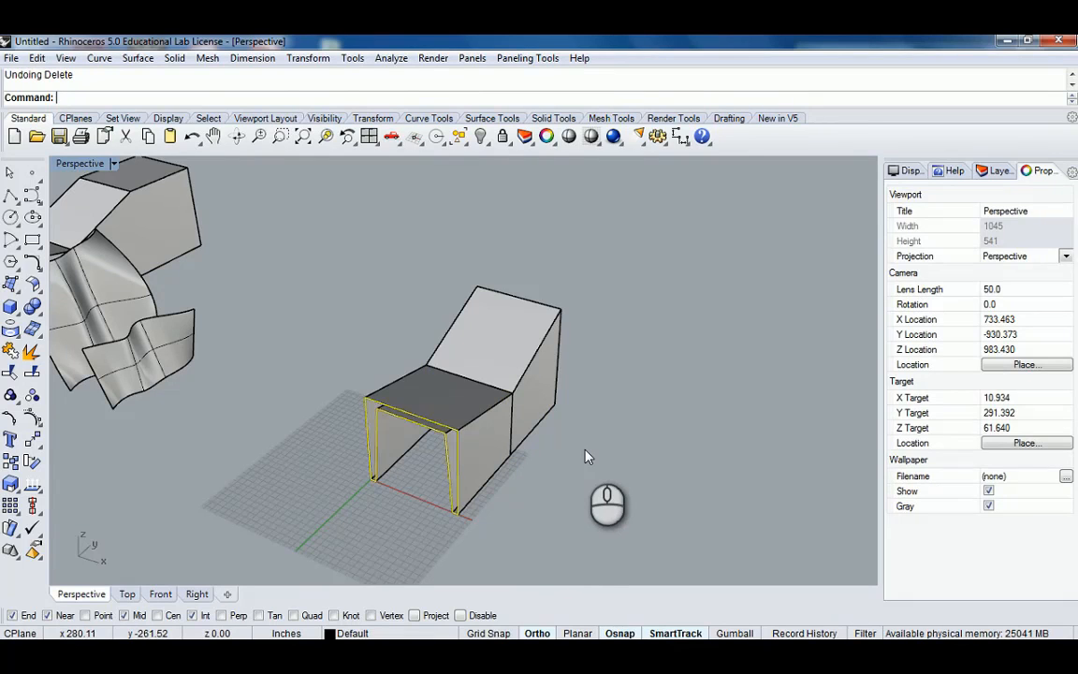
Select the front frame profile and orbit and zoom around the loft to inspect it.
click(585, 452)
right_drag(445, 468, 488, 468)
click(488, 467)
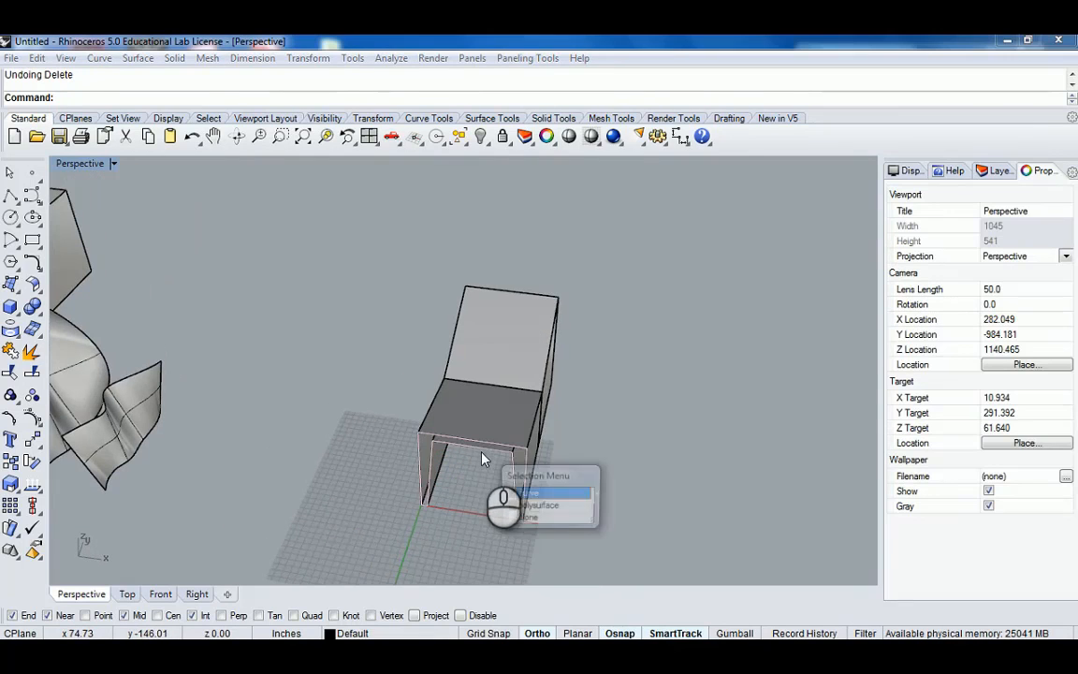
click(524, 490)
right_drag(609, 433, 592, 415)
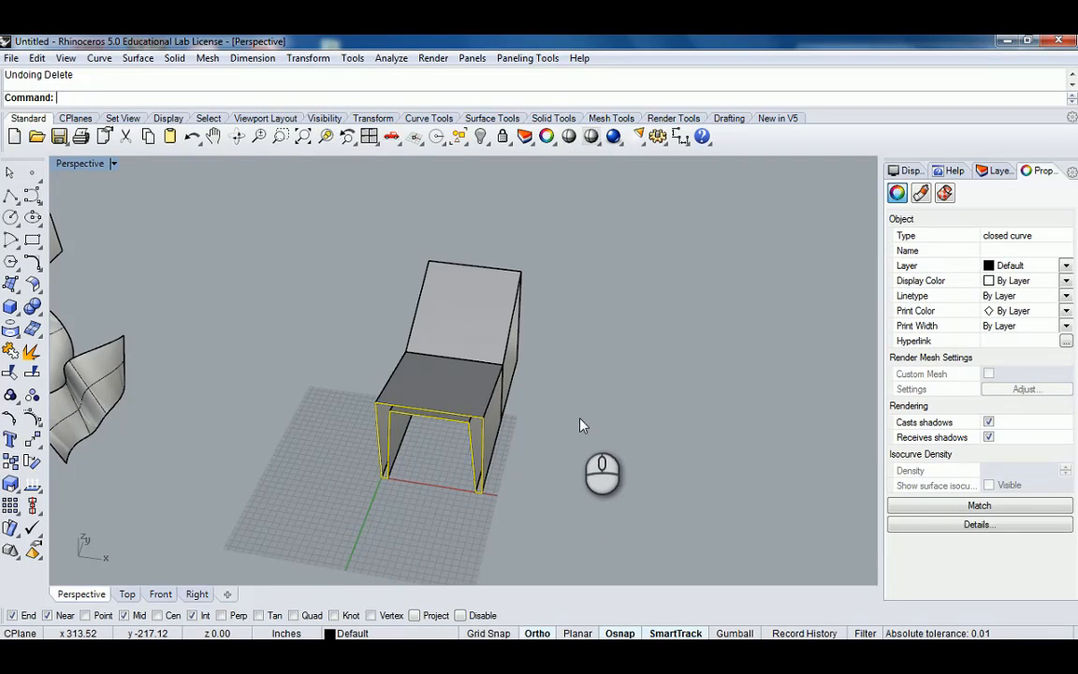
scroll(374, 419, up, 5)
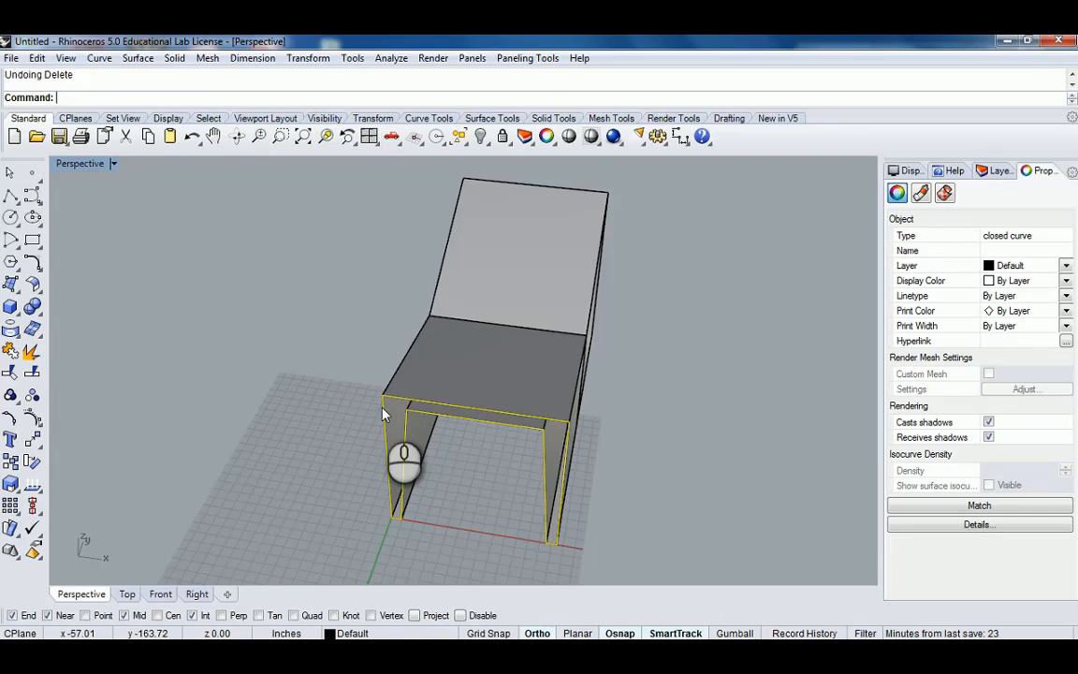
right_click(382, 415)
right_click(381, 415)
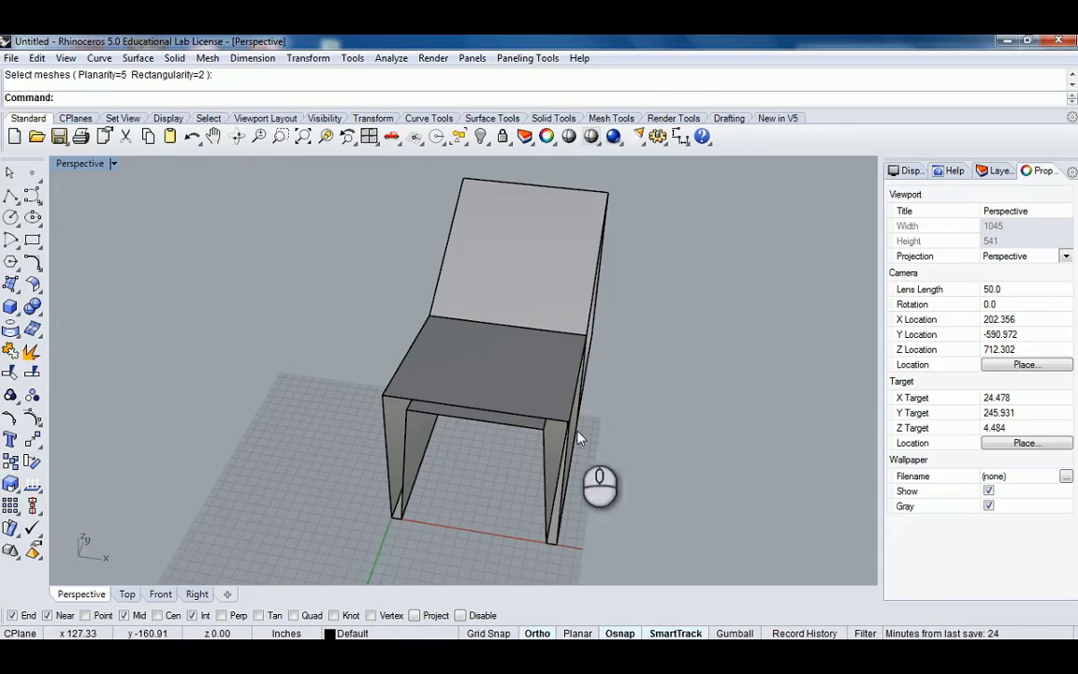
right_drag(725, 460, 619, 436)
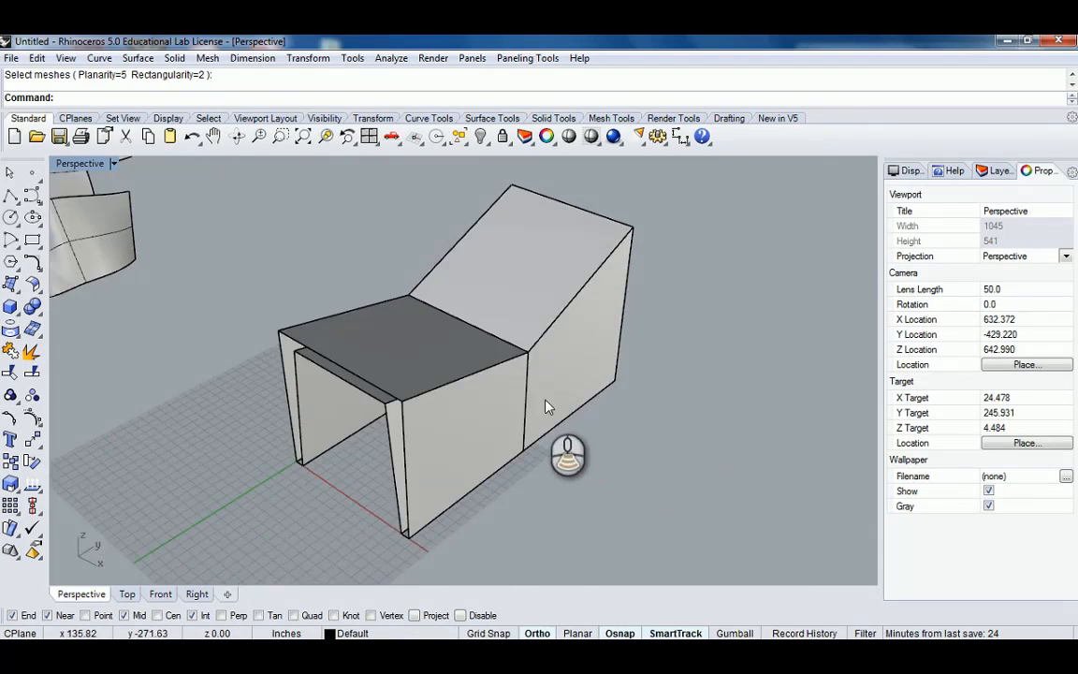
scroll(534, 401, down, 4)
right_drag(498, 400, 559, 387)
scroll(558, 388, up, 4)
click(625, 442)
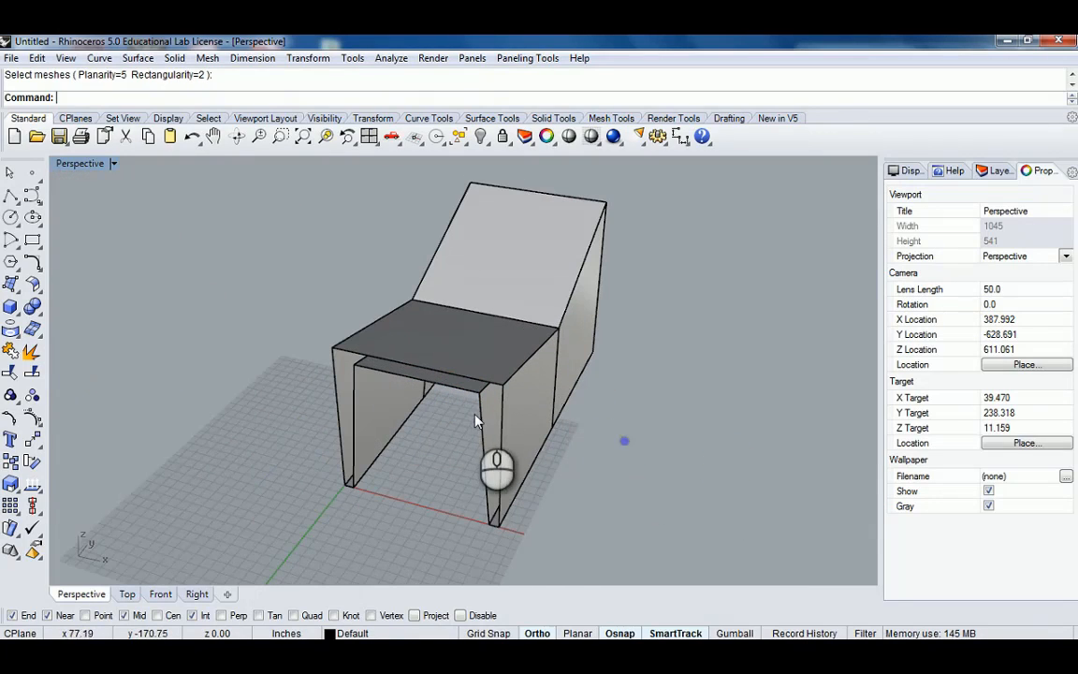
Select the straight-section loft and delete it, keeping the three frame profiles.
click(446, 426)
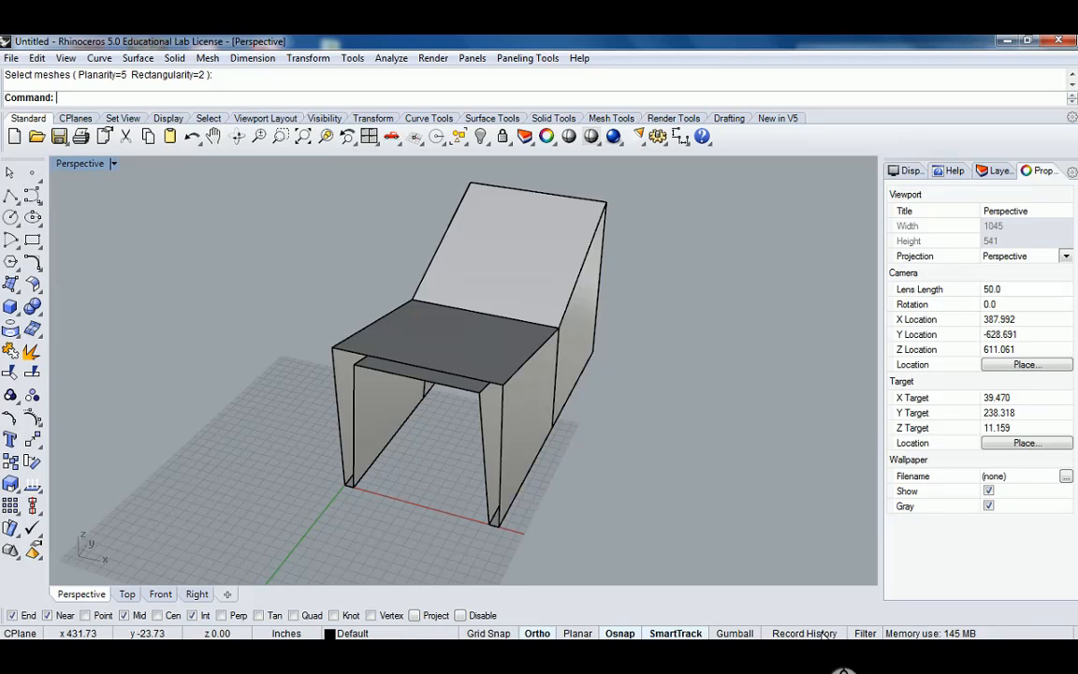
click(483, 415)
click(541, 451)
scroll(572, 408, down, 5)
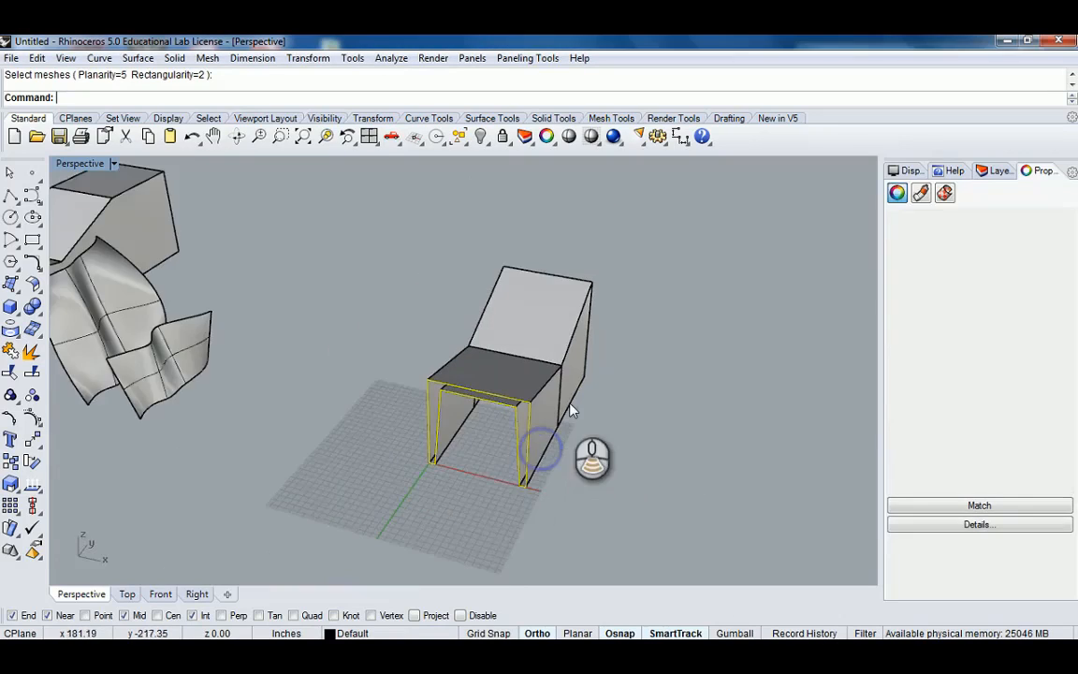
shift+right_drag(576, 393, 580, 437)
right_drag(580, 437, 547, 392)
click(497, 461)
key(Delete)
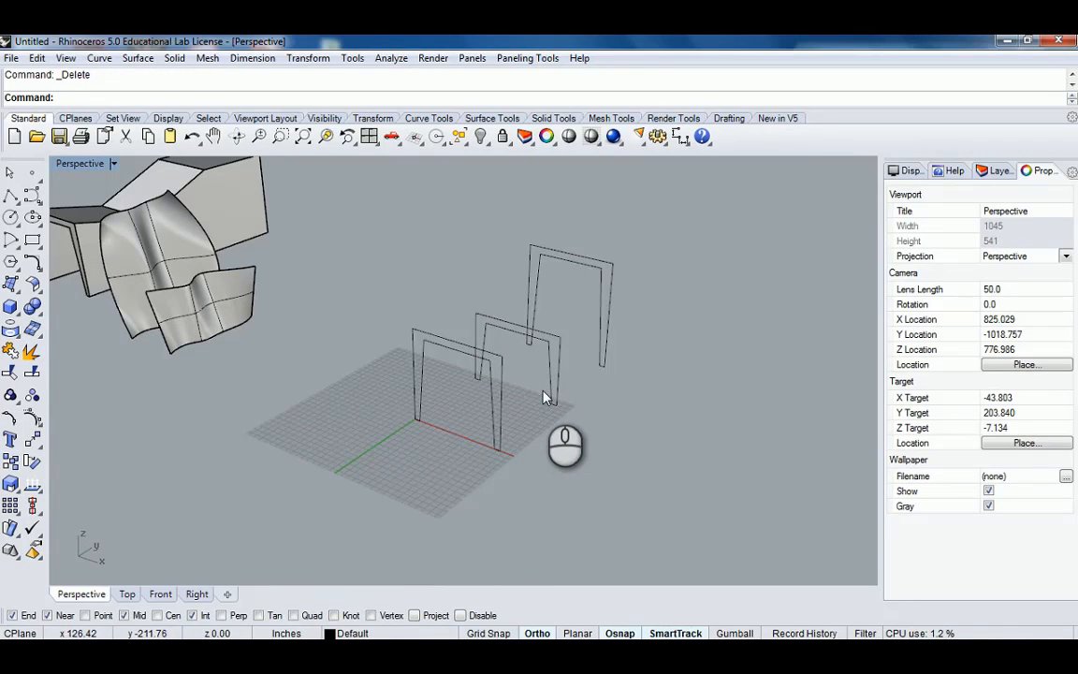
Orbit and zoom around the three frame profiles to inspect them.
scroll(521, 418, up, 2)
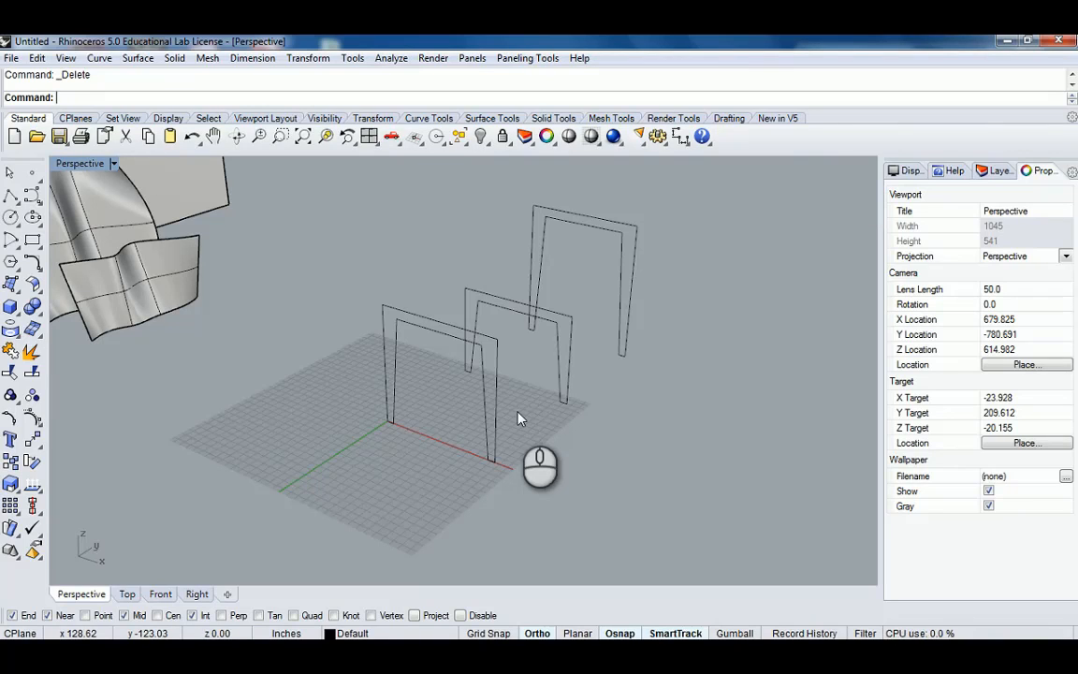
mouse_move(521, 417)
right_down()
mouse_move(535, 418)
mouse_move(541, 397)
mouse_move(601, 349)
mouse_move(572, 351)
right_up()
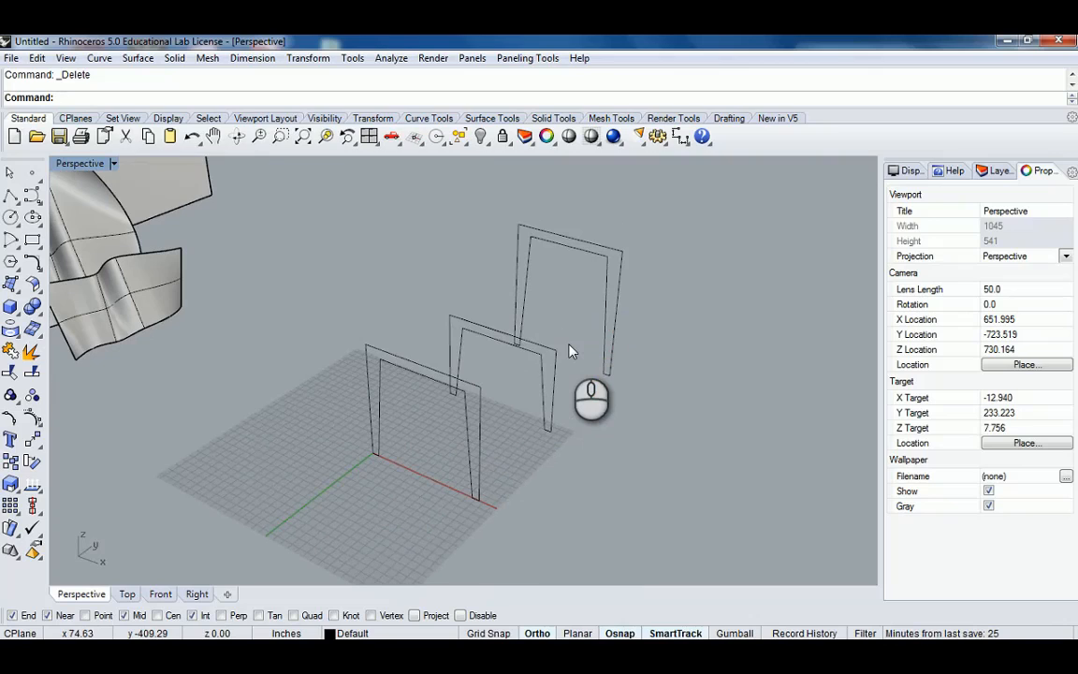
mouse_move(572, 351)
right_down()
mouse_move(572, 360)
mouse_move(520, 351)
right_up()
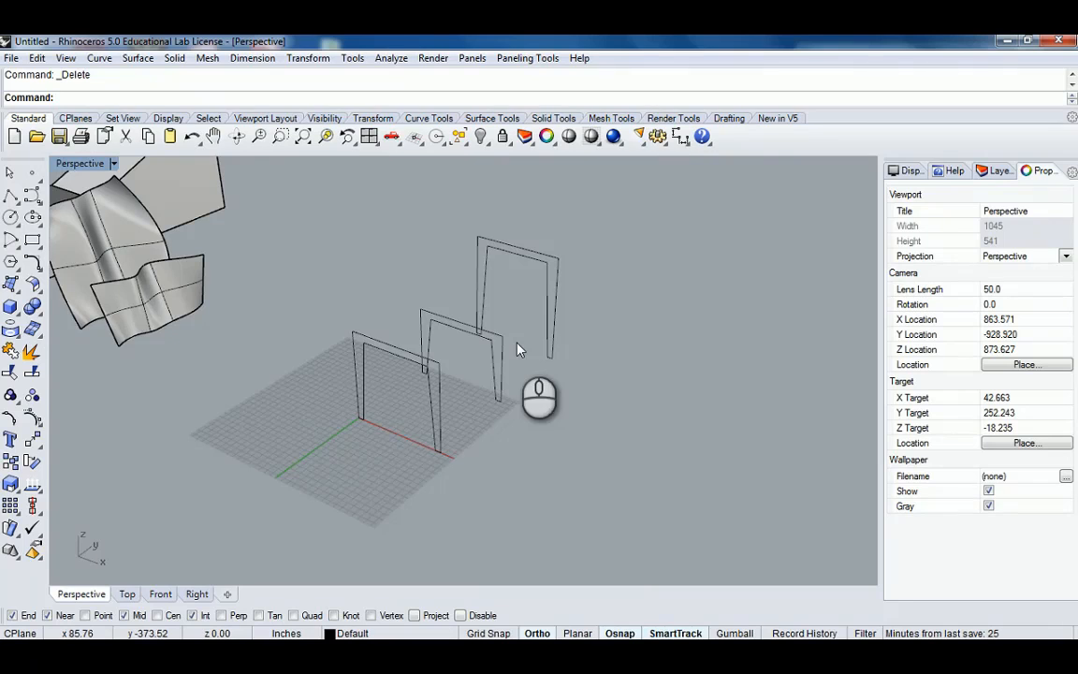
right_drag(433, 284, 514, 357)
scroll(517, 328, up, 4)
scroll(517, 327, down, 2)
shift+right_drag(486, 431, 492, 379)
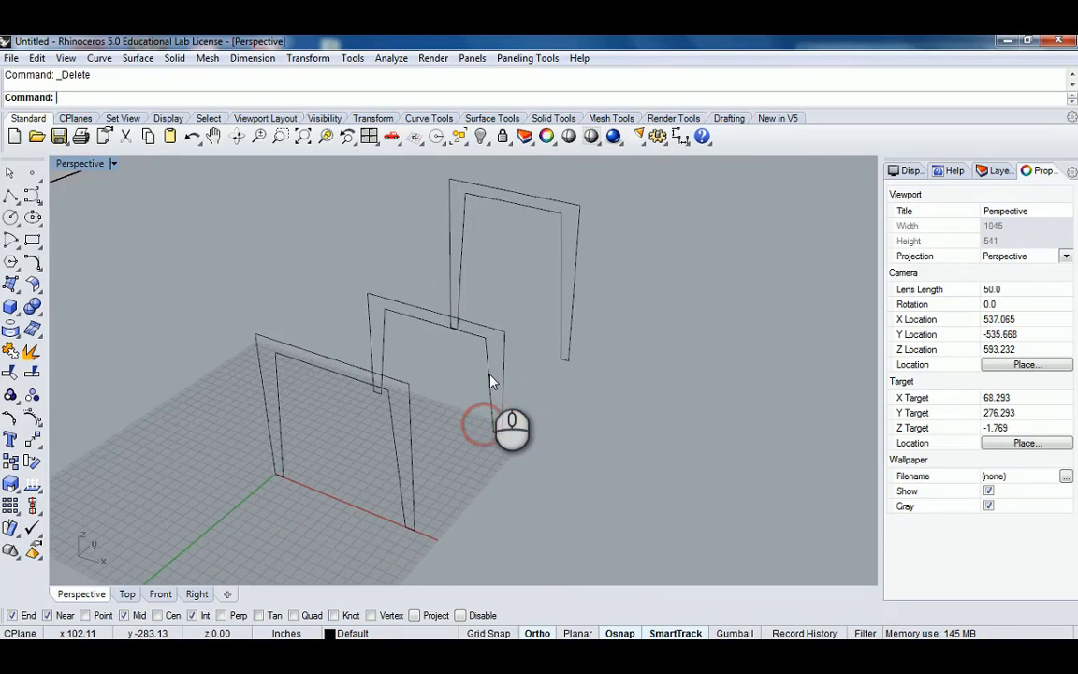
click(490, 375)
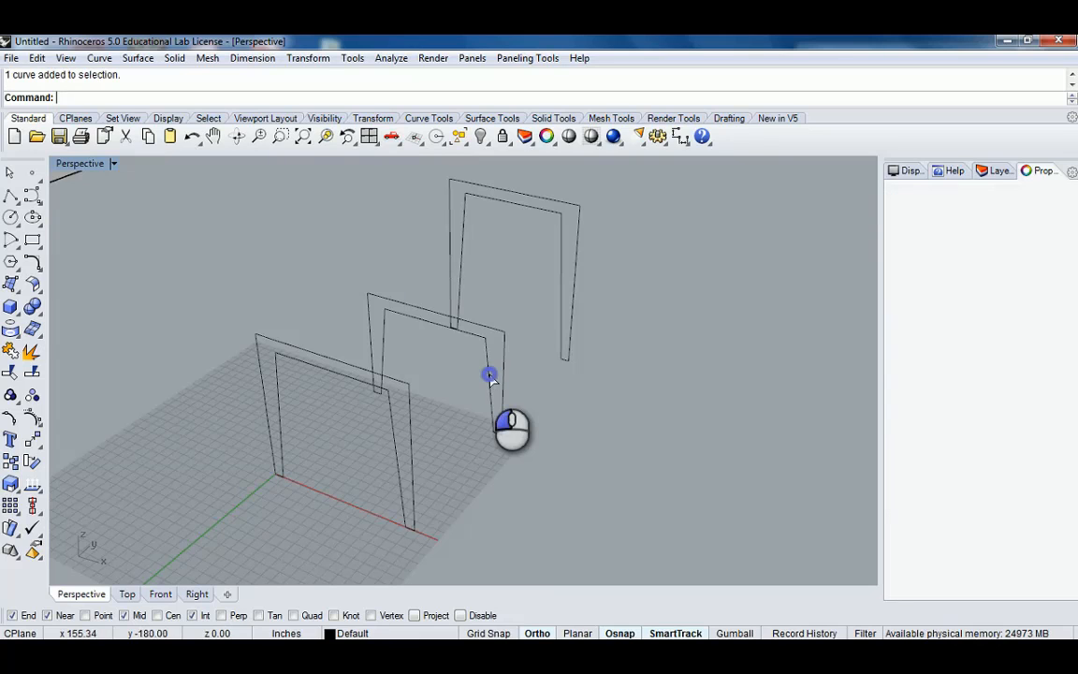
click(457, 450)
scroll(458, 451, down, 5)
shift+right_drag(458, 451, 493, 411)
scroll(470, 405, up, 5)
scroll(445, 417, down, 3)
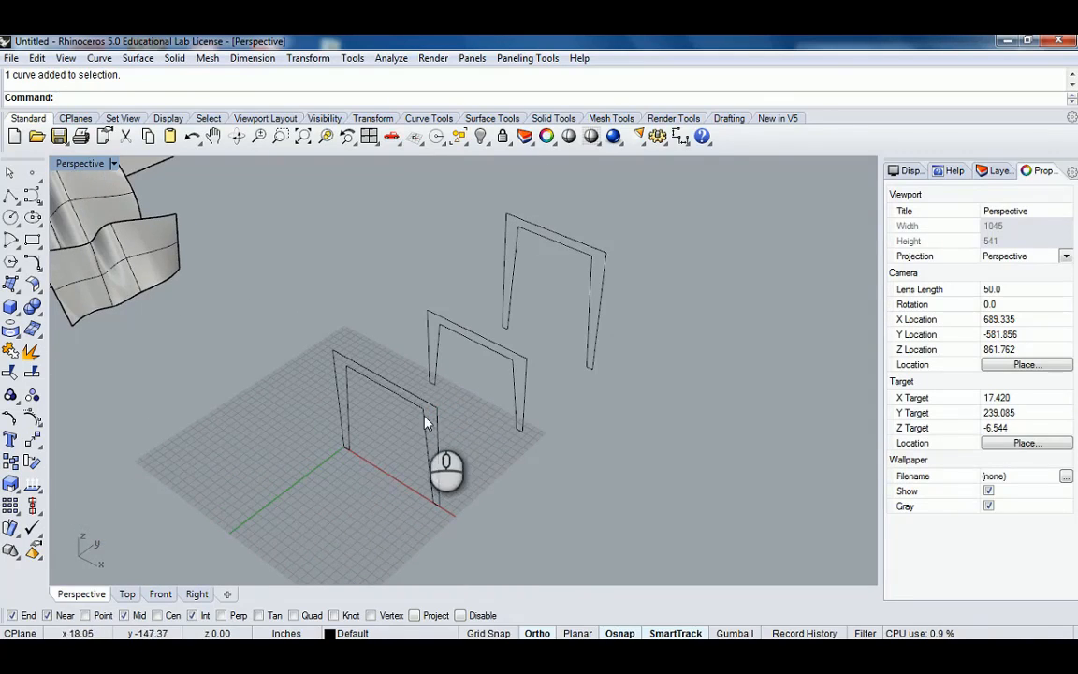
scroll(543, 336, down, 4)
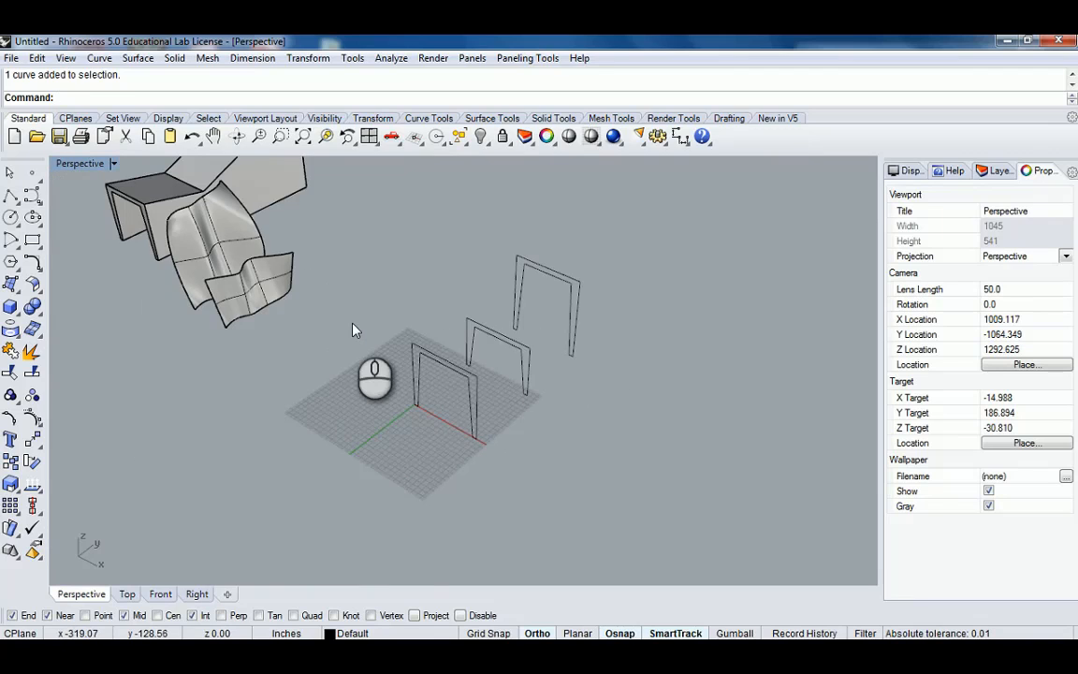
scroll(499, 453, up, 4)
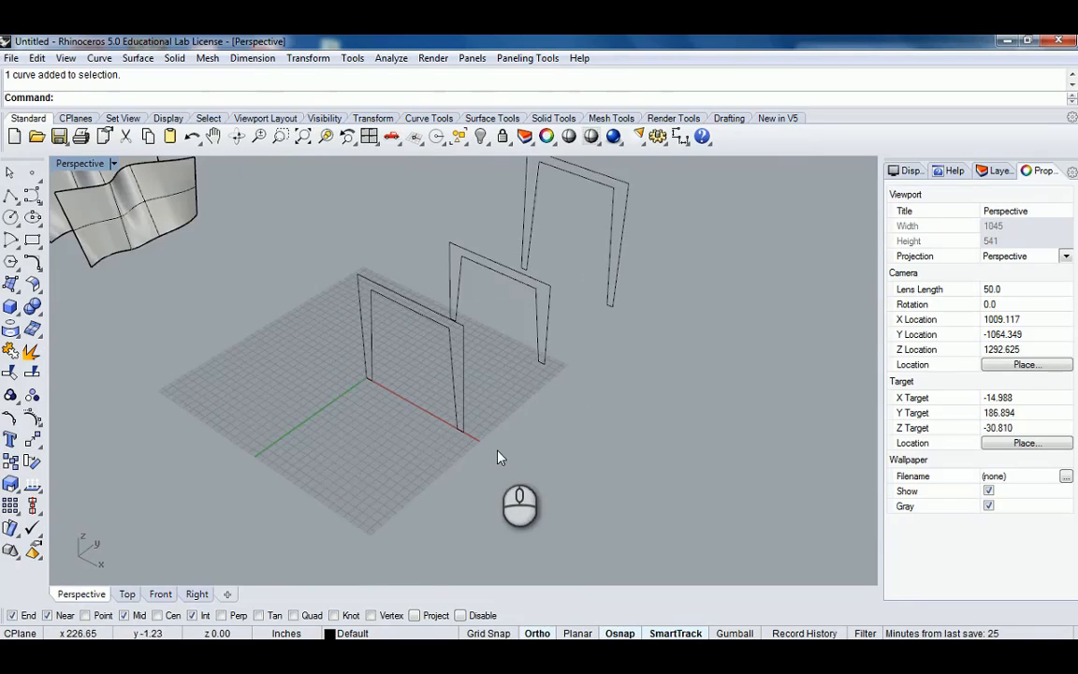
shift+right_drag(511, 338, 501, 395)
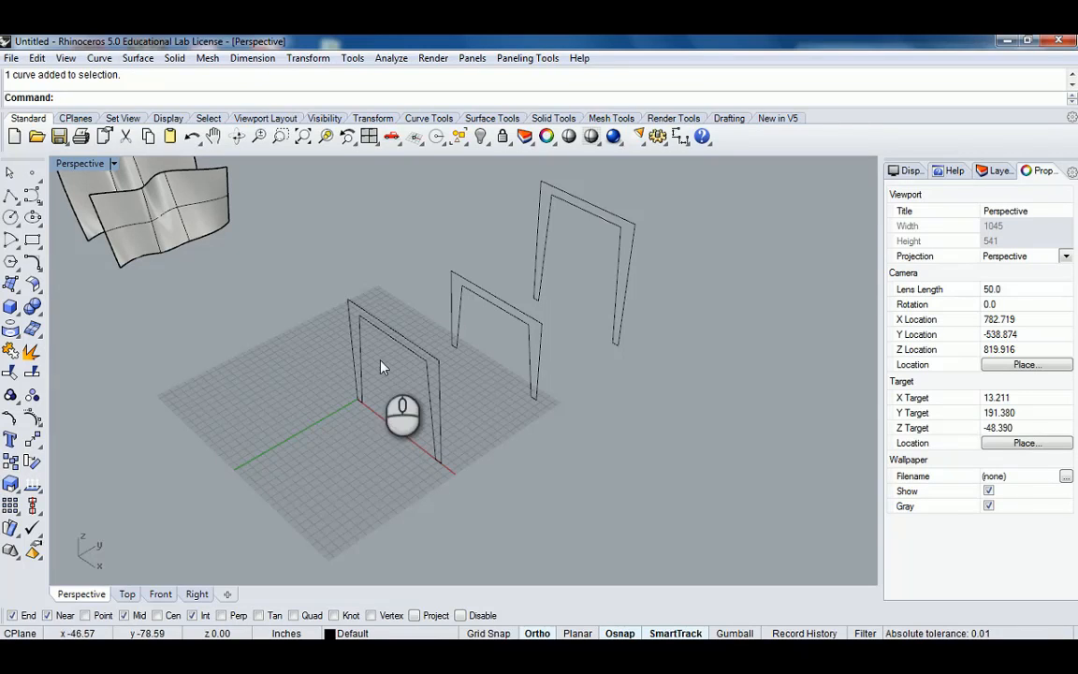
Draw a control point curve on the ground from the front frame's bottom corner to the middle frame's bottom corner.
click(15, 193)
scroll(402, 365, up, 6)
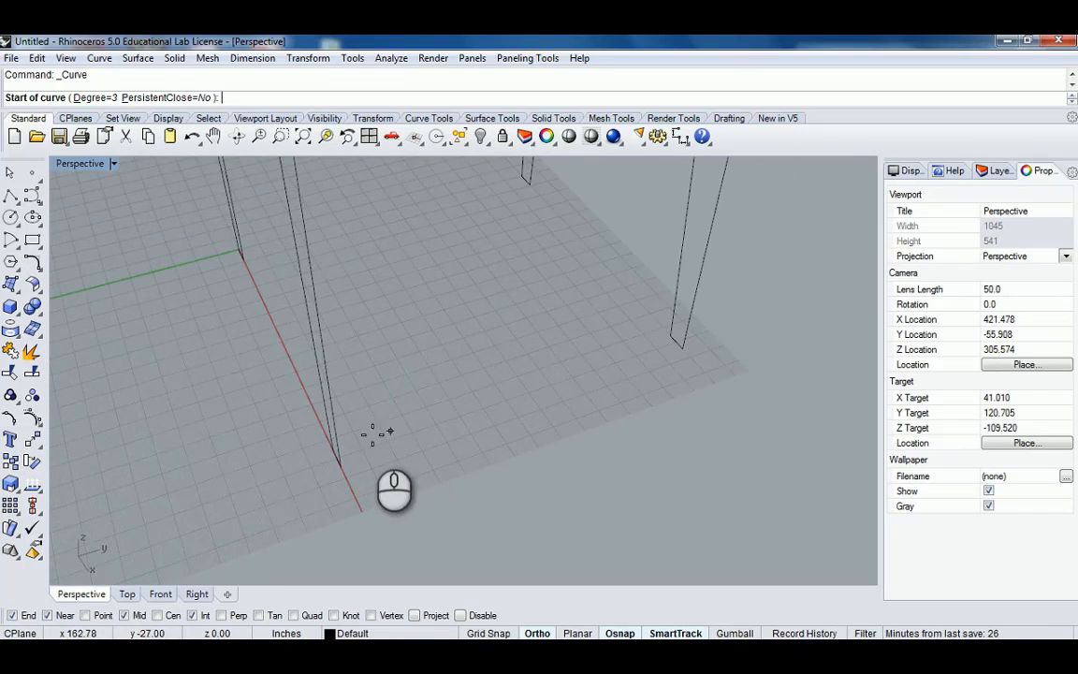
scroll(340, 463, down, 6)
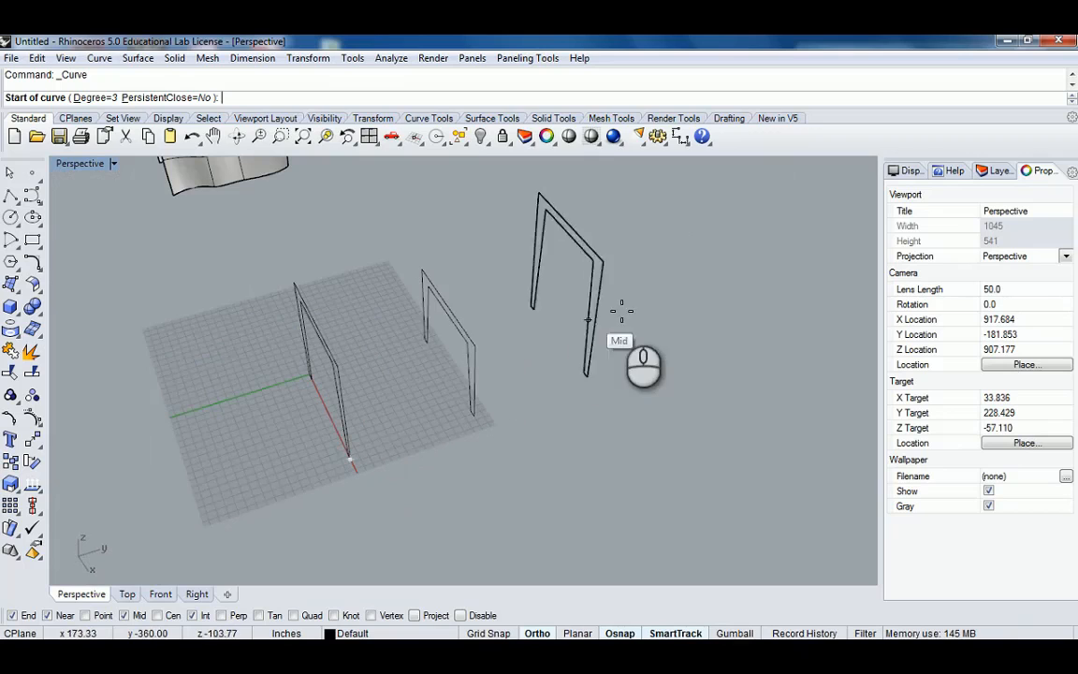
scroll(457, 397, up, 5)
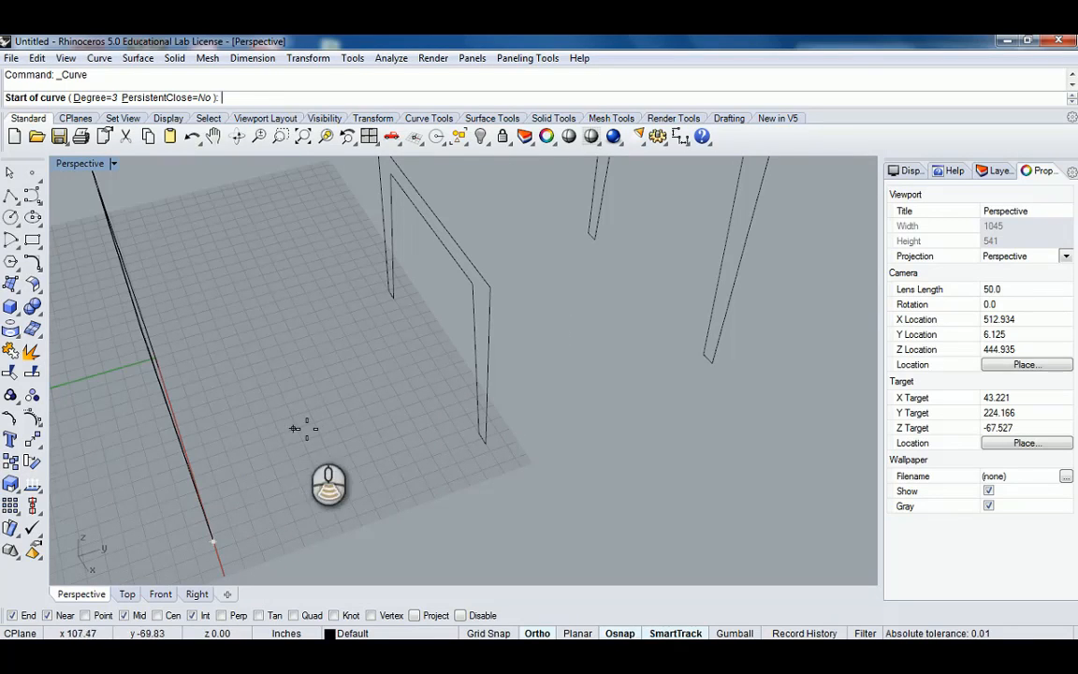
scroll(311, 432, down, 3)
right_drag(318, 440, 371, 434)
scroll(366, 438, up, 5)
click(328, 519)
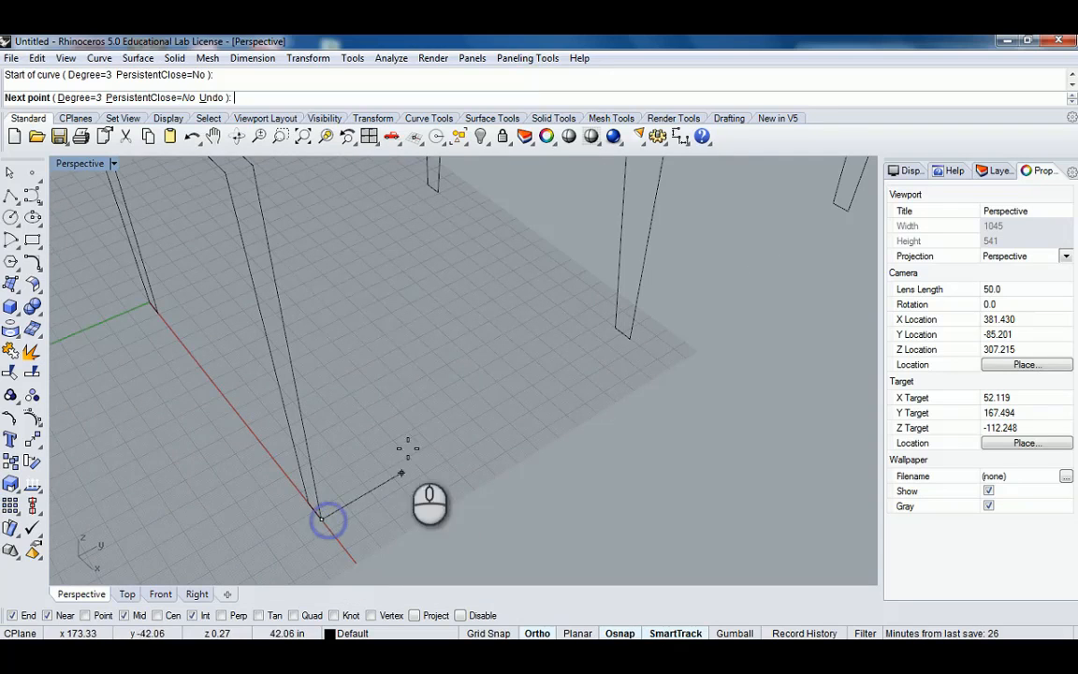
click(420, 406)
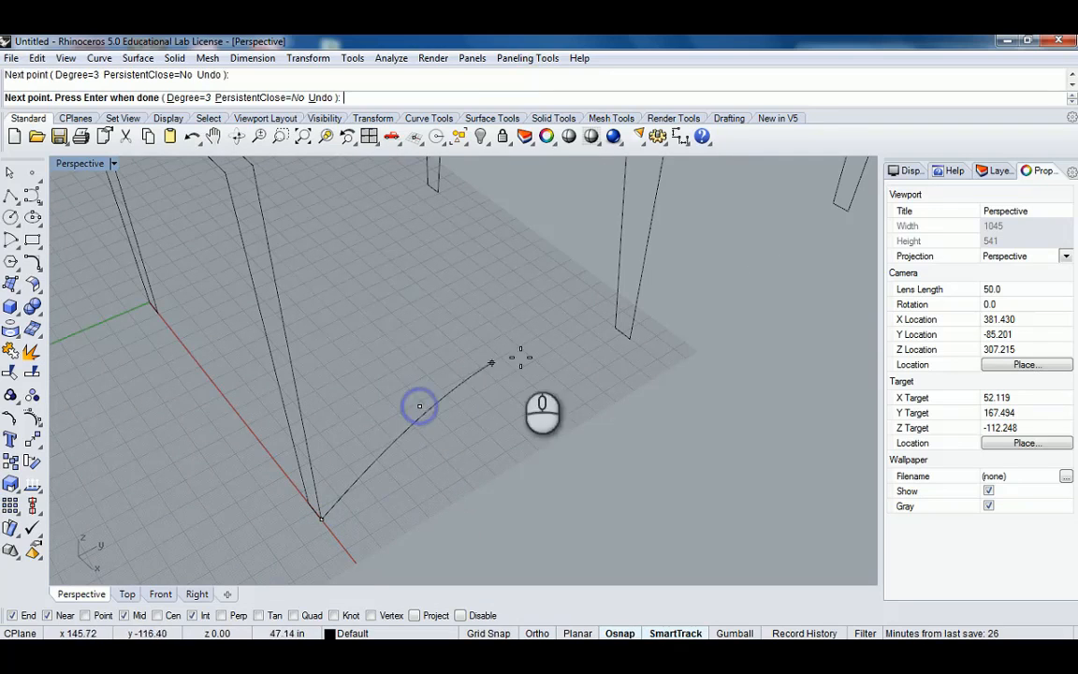
click(628, 340)
key(Return)
Try to sweep the new ground curve along the front frame profile with Sweep1, testing the Roadlike Front style.
click(573, 365)
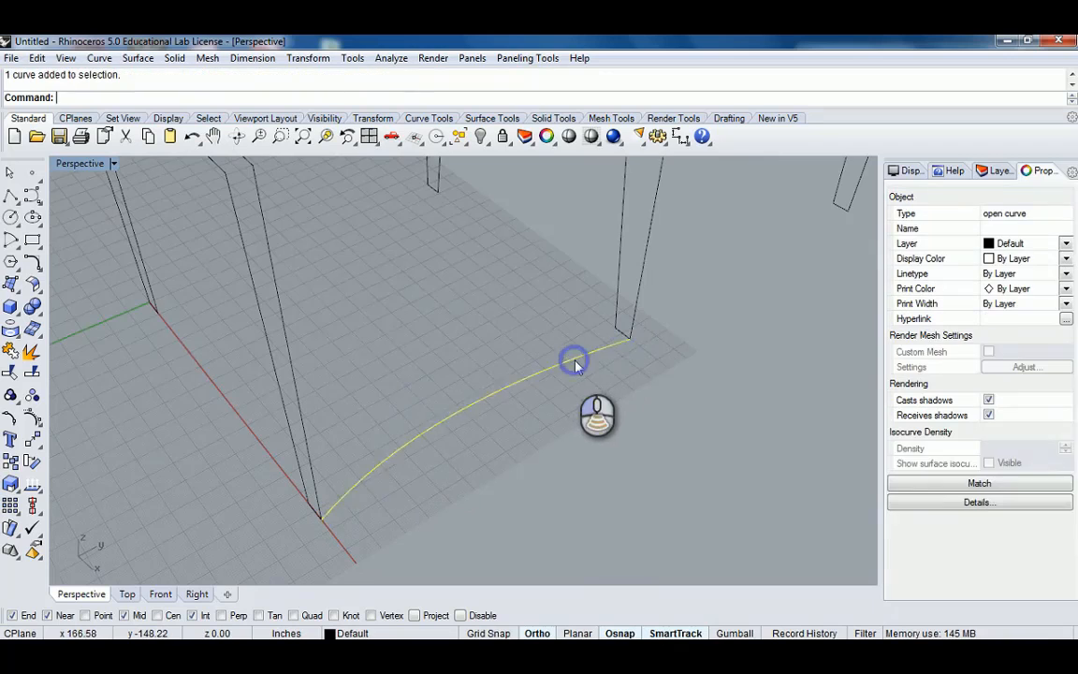
right_drag(573, 363, 567, 380)
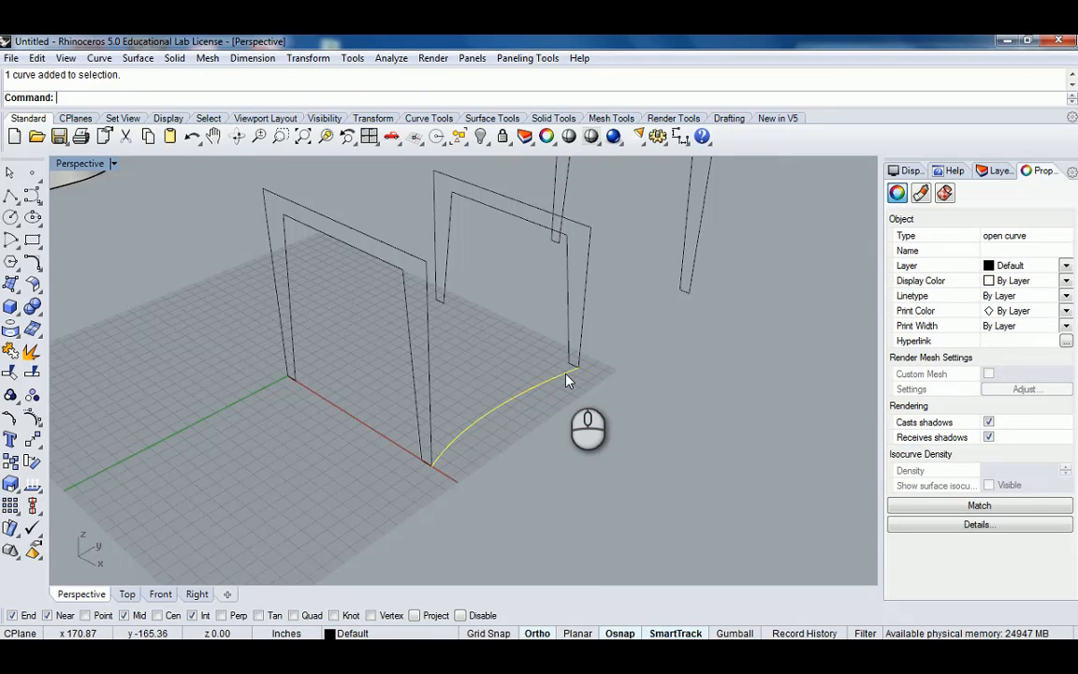
right_drag(567, 323, 469, 391)
key(Escape)
text(Swe)
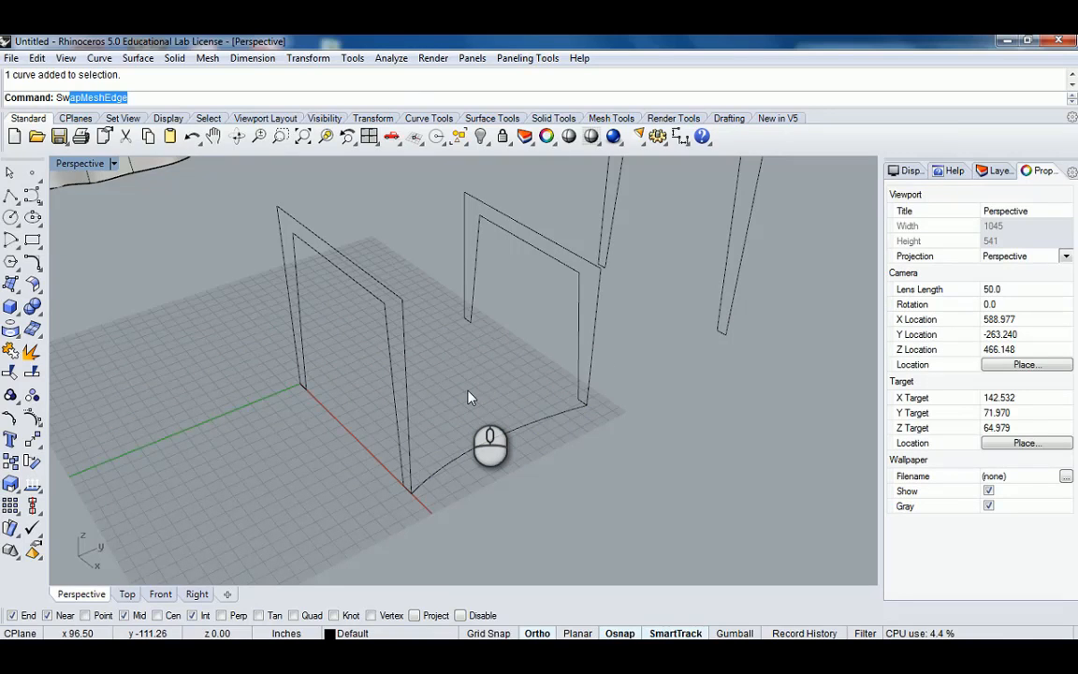
text(e)
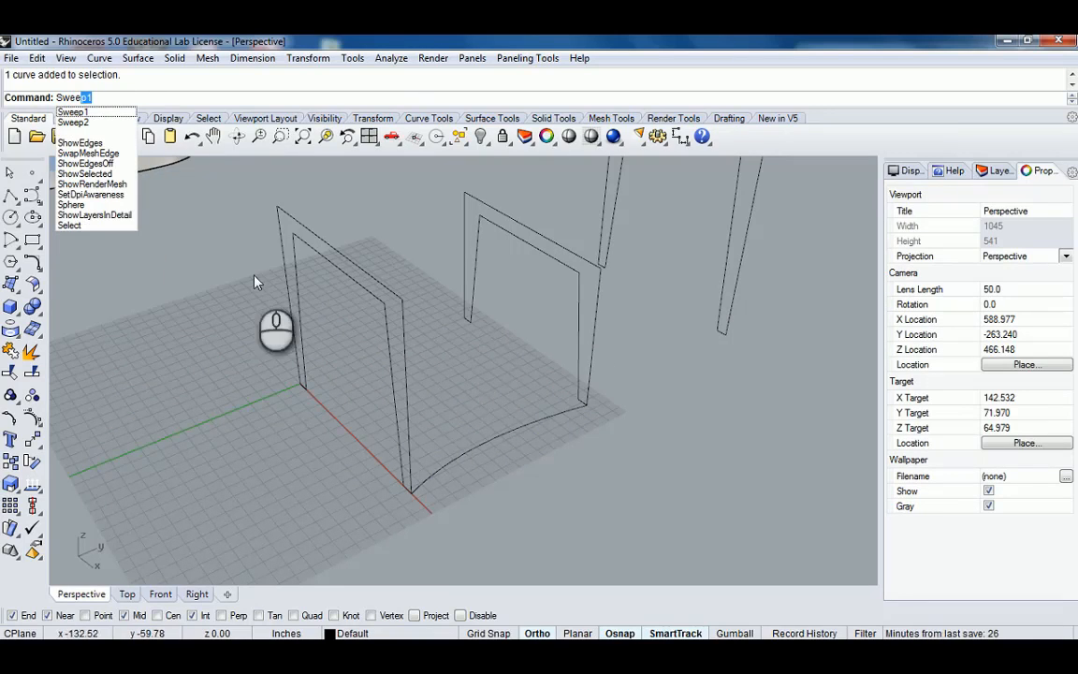
click(89, 113)
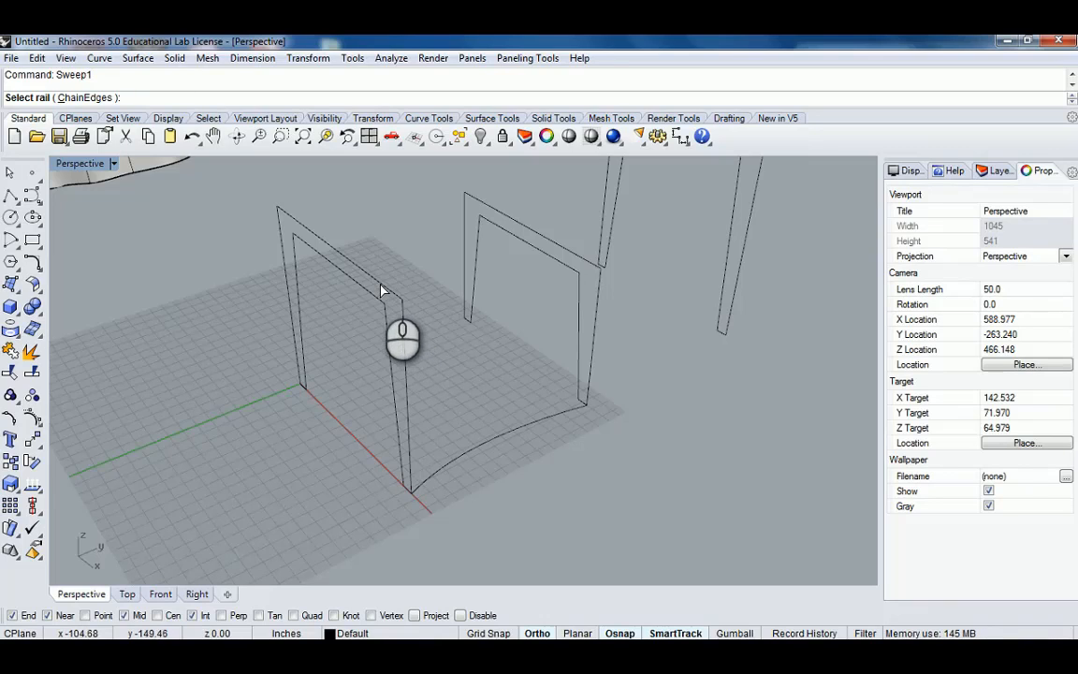
click(356, 269)
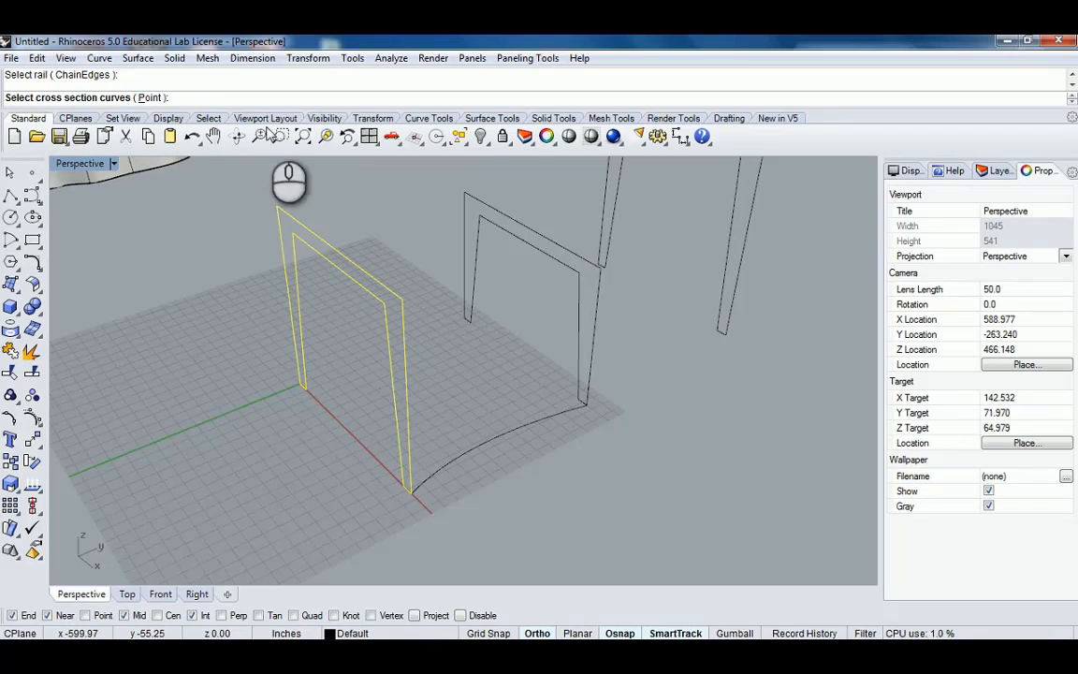
right_drag(490, 328, 482, 323)
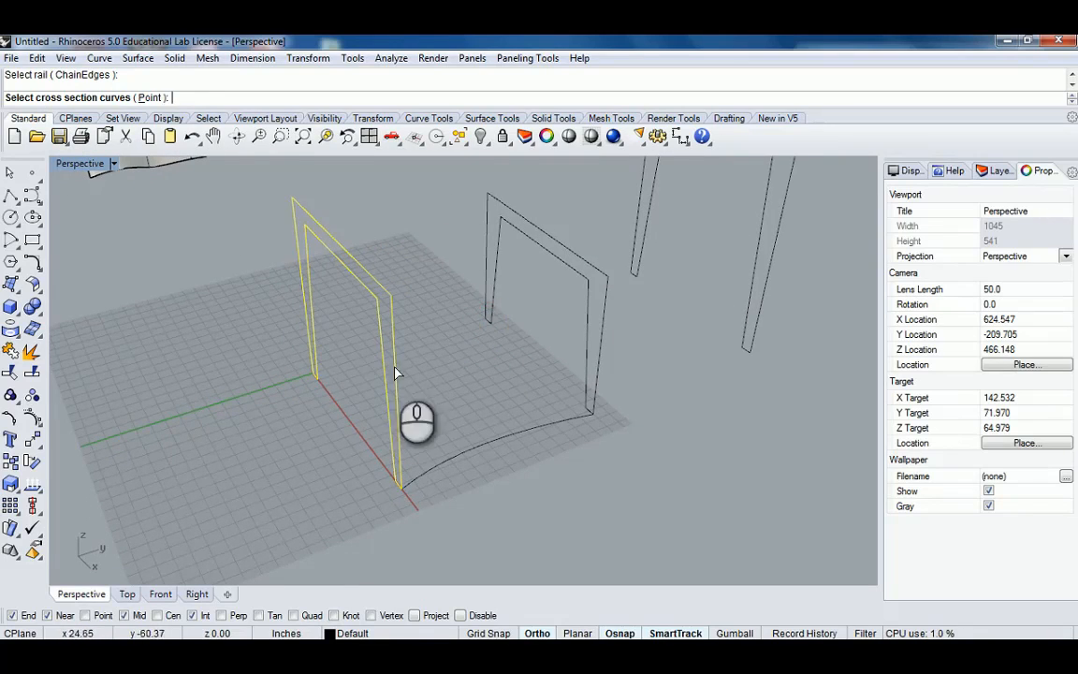
right_drag(394, 372, 425, 376)
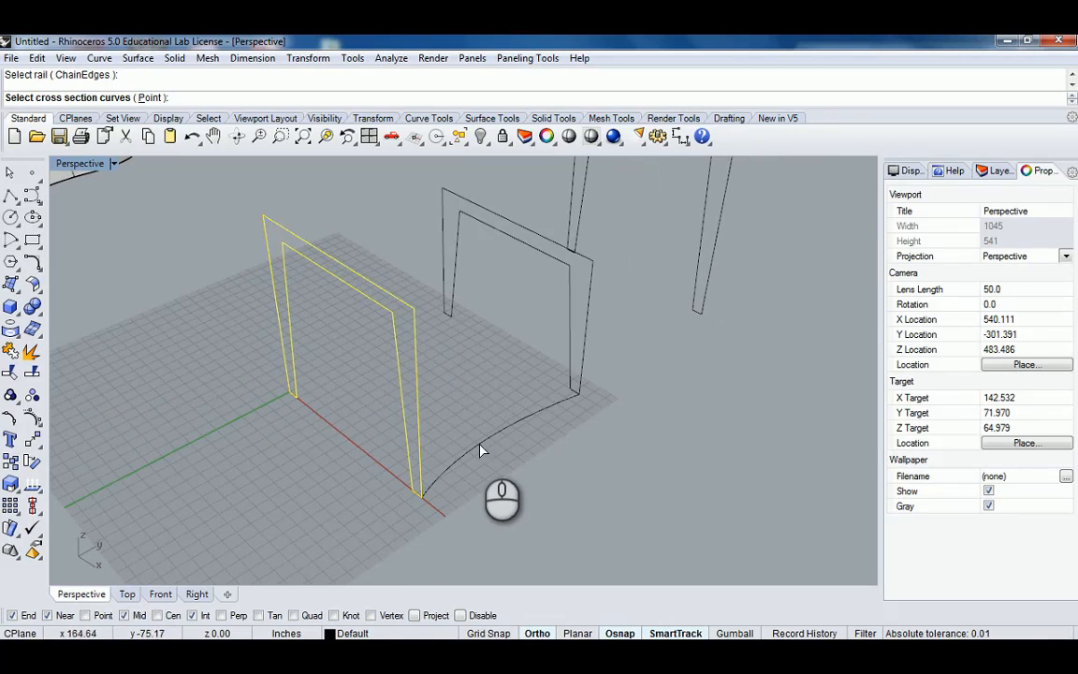
right_click(493, 442)
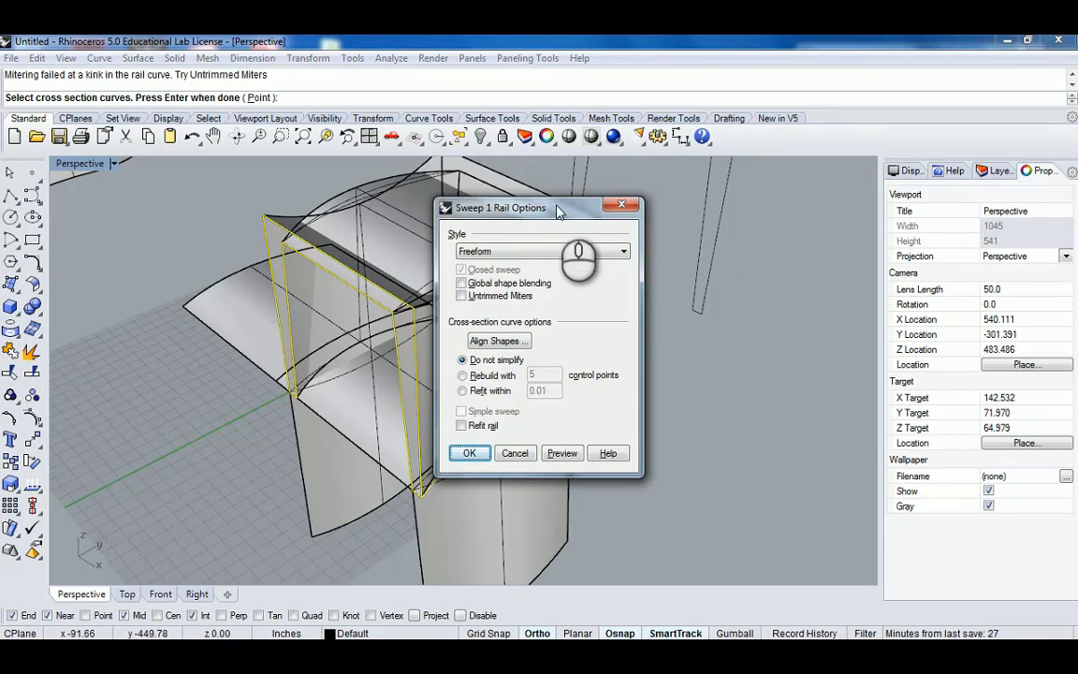
drag(559, 211, 792, 206)
right_drag(534, 332, 442, 434)
click(735, 245)
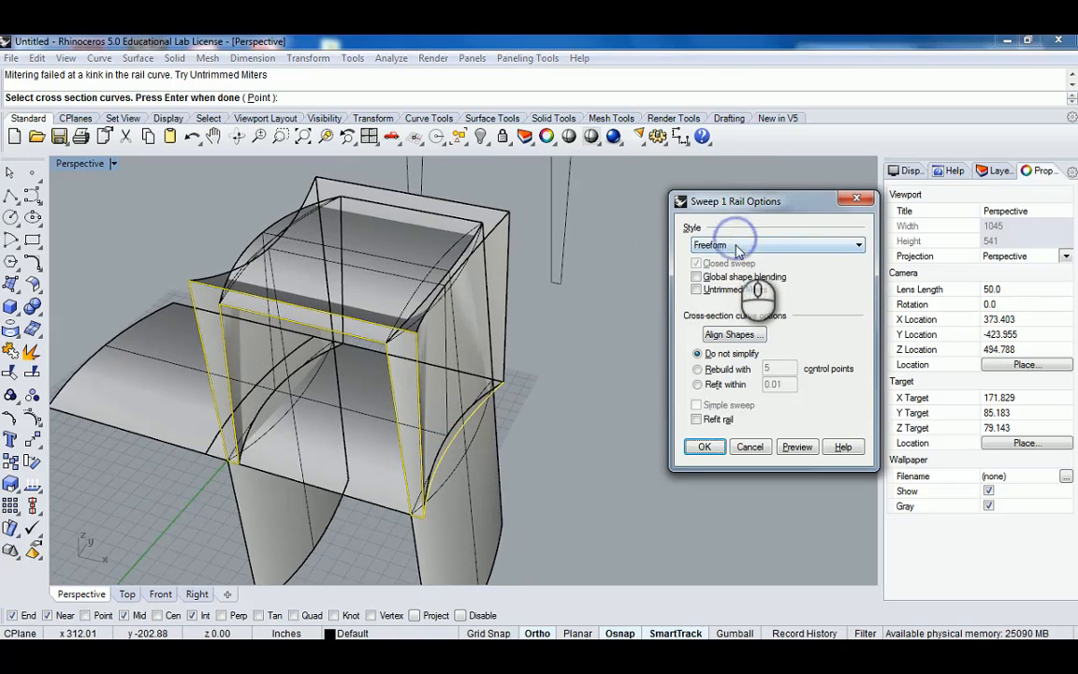
click(736, 245)
click(739, 280)
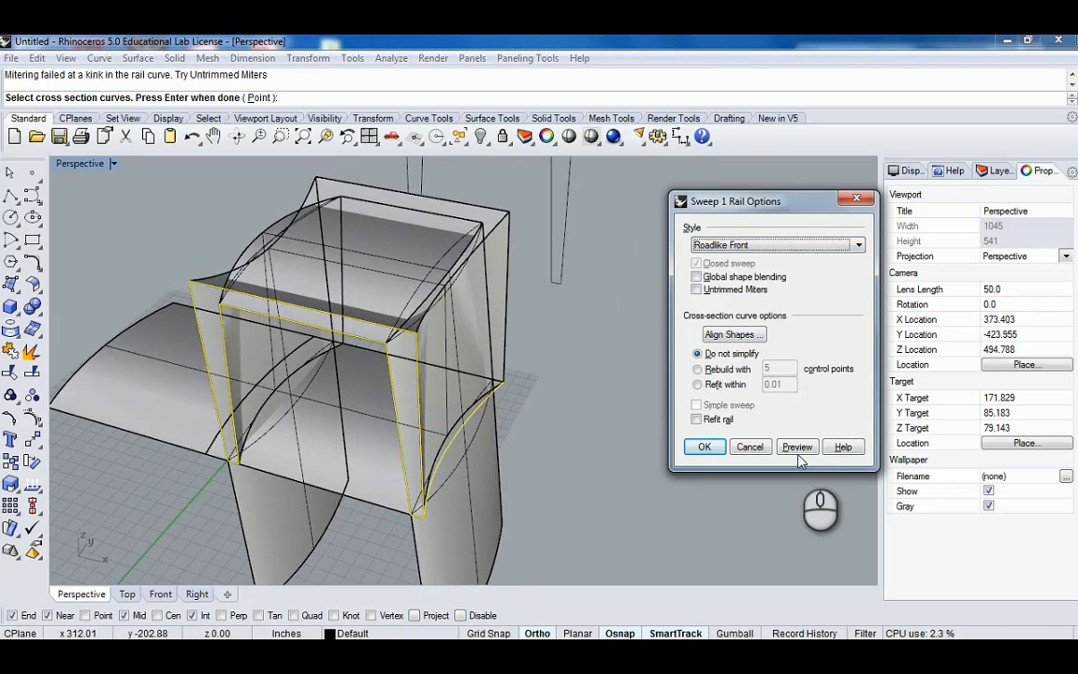
click(748, 448)
Explode the front and middle frame profiles into separate segments.
right_drag(519, 404, 366, 385)
click(370, 376)
shift+click(531, 311)
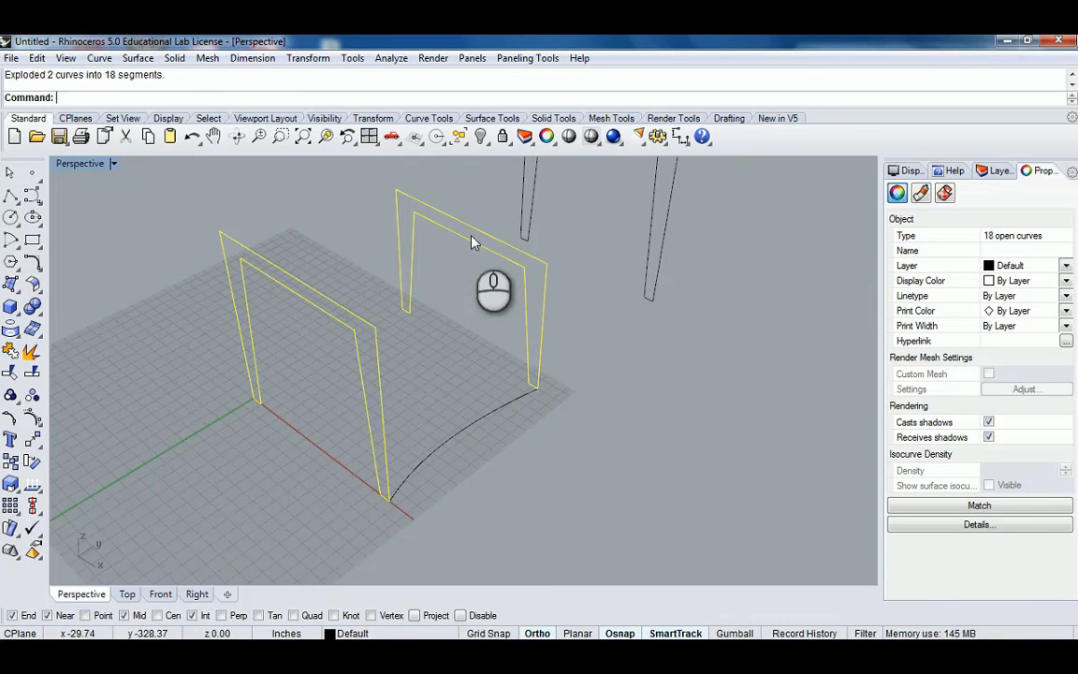
Join the outer outline segments of the front and middle frames into one curve per frame.
right_drag(470, 240, 372, 344)
ctrl+click(361, 328)
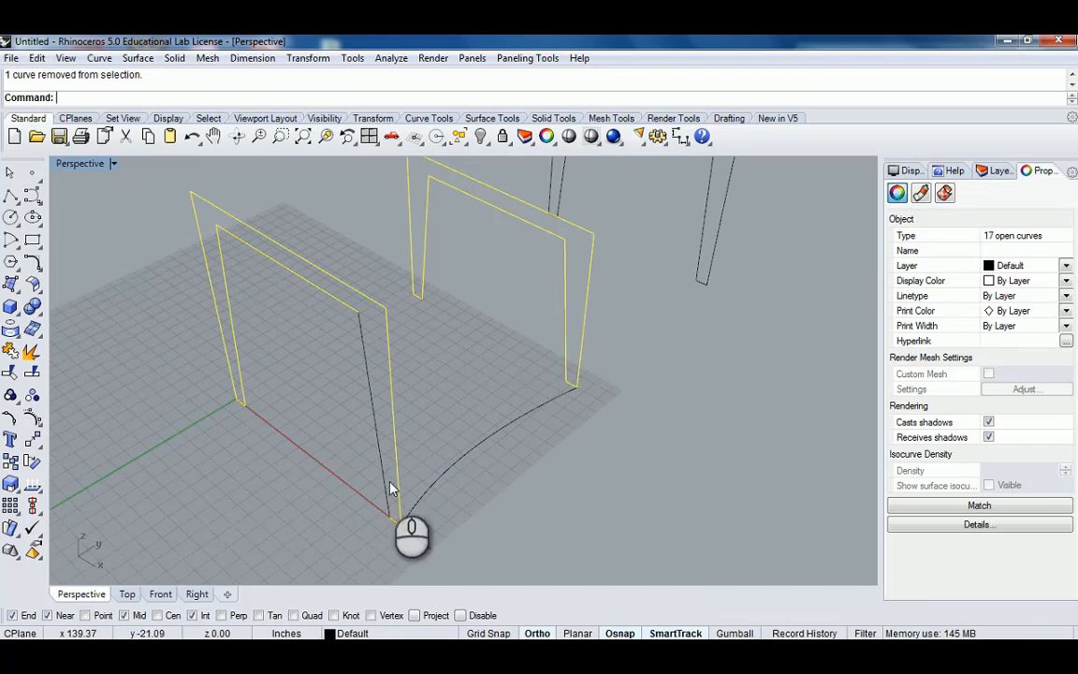
ctrl+click(393, 520)
ctrl+click(322, 292)
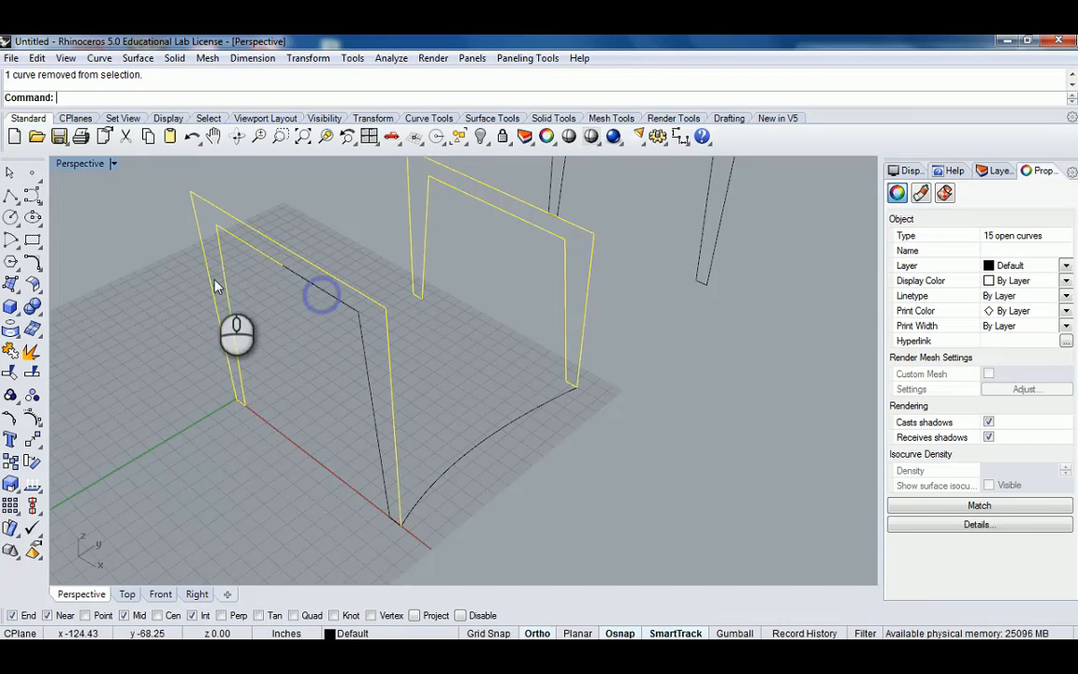
ctrl+click(225, 231)
ctrl+drag(202, 378, 257, 414)
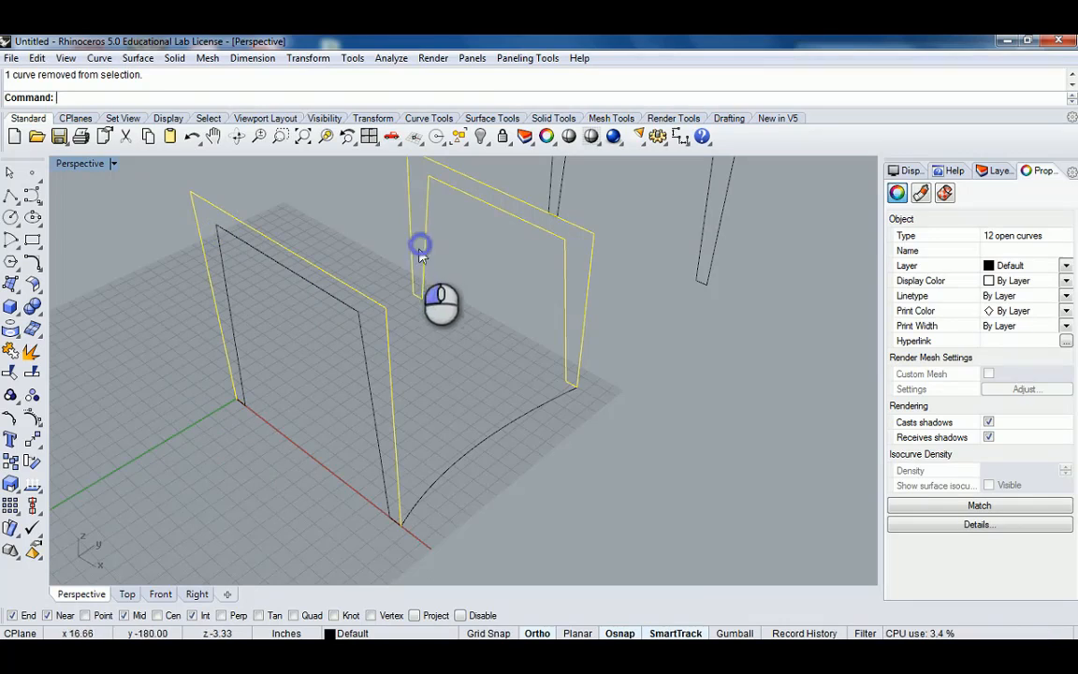
ctrl+click(421, 249)
ctrl+click(445, 184)
ctrl+click(561, 242)
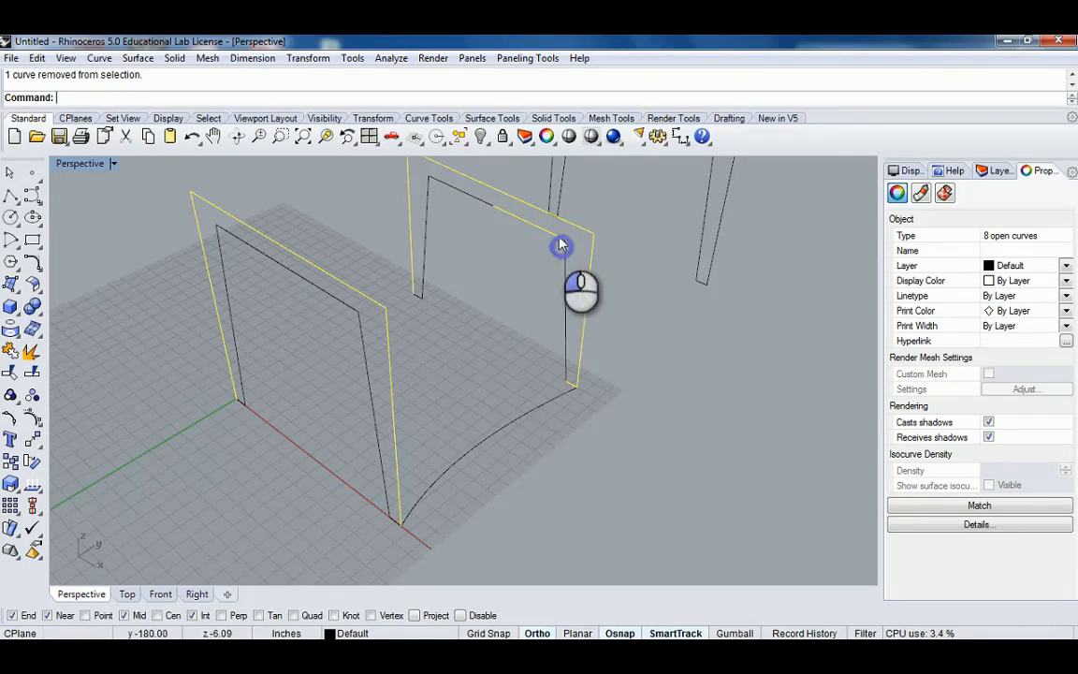
ctrl+click(568, 334)
scroll(567, 368, down, 4)
shift+right_drag(553, 349, 306, 316)
text(join)
key(Return)
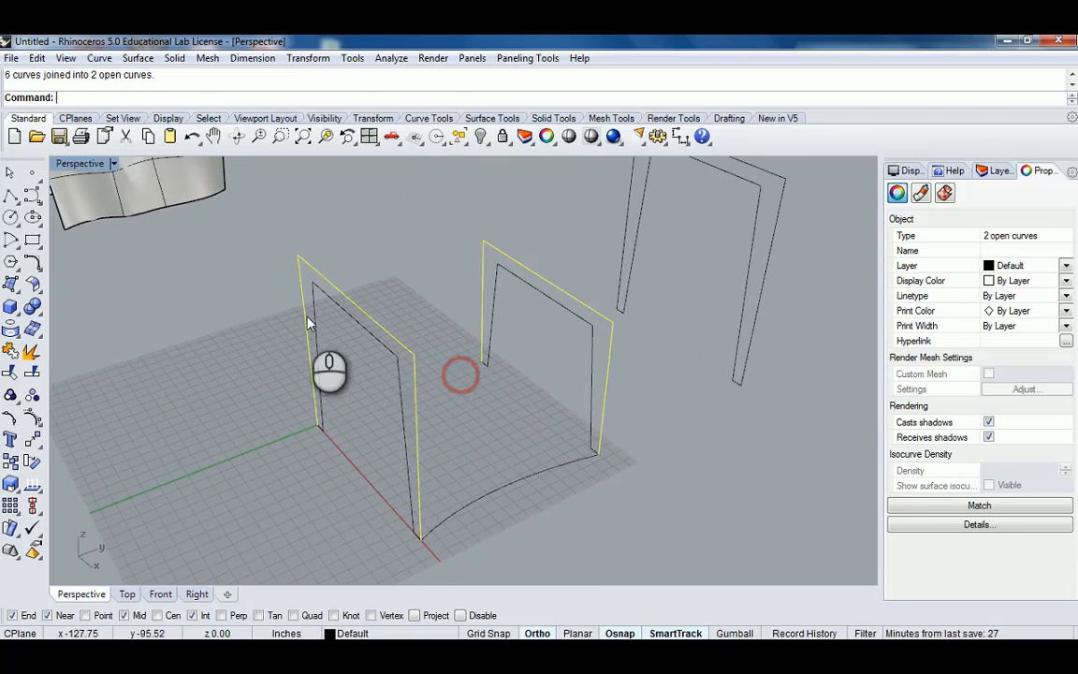
Select the inner outline segments of both frames and hide them.
drag(265, 277, 421, 541)
shift+drag(446, 250, 608, 481)
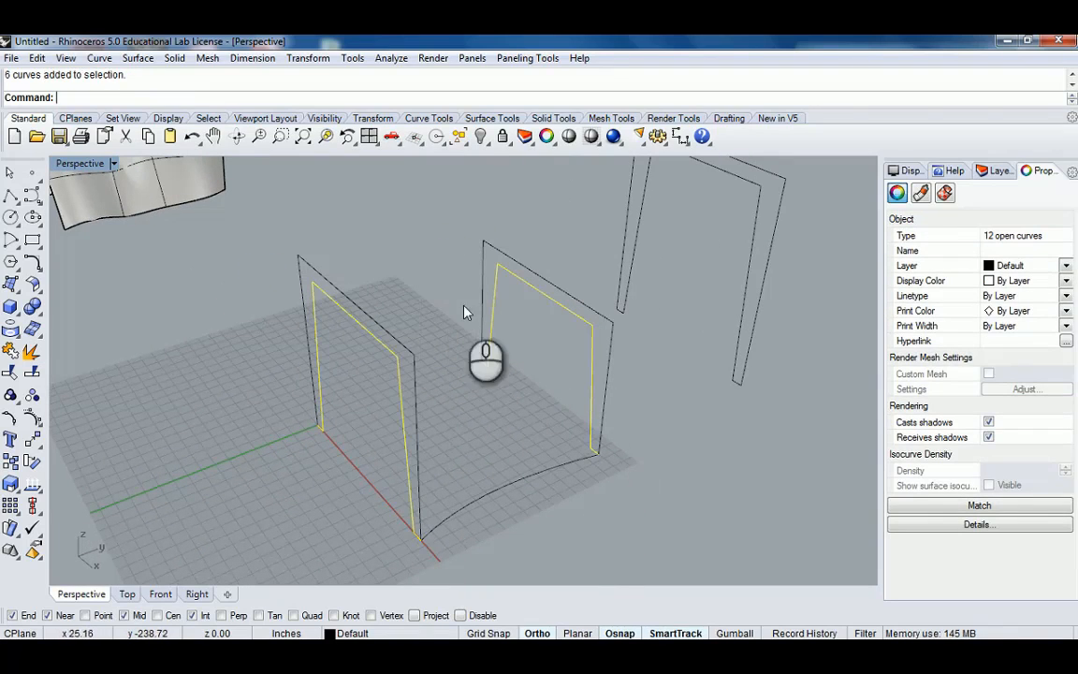
click(481, 136)
Sweep the ground arc along the front frame as a single rail with Sweep1, then undo the sweep.
right_drag(453, 348, 482, 393)
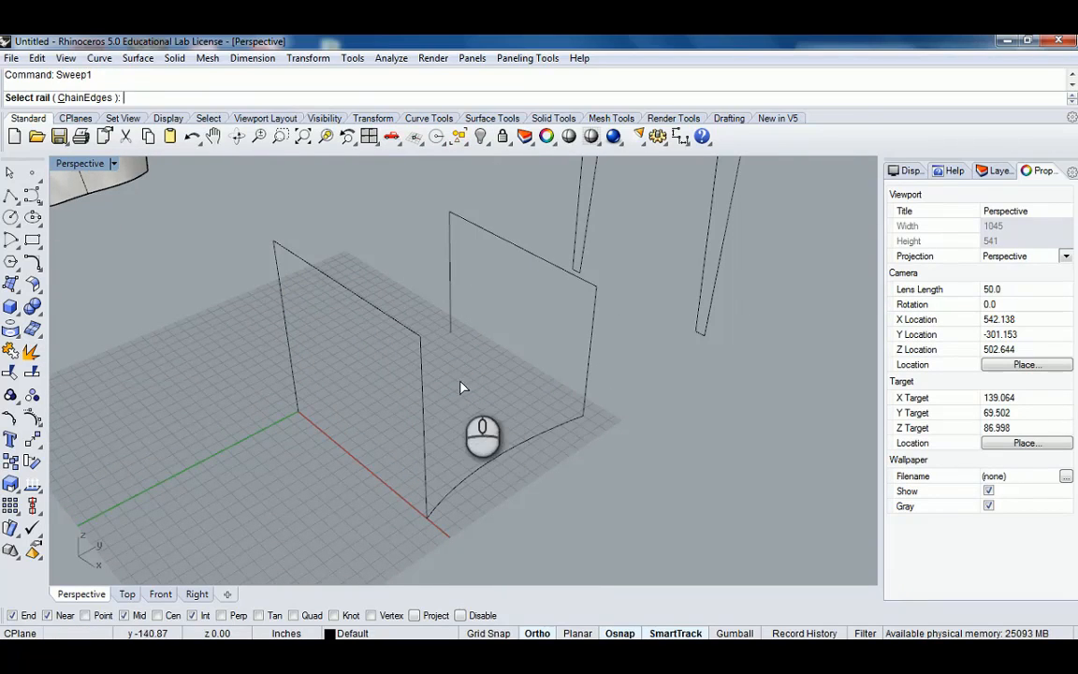
click(422, 376)
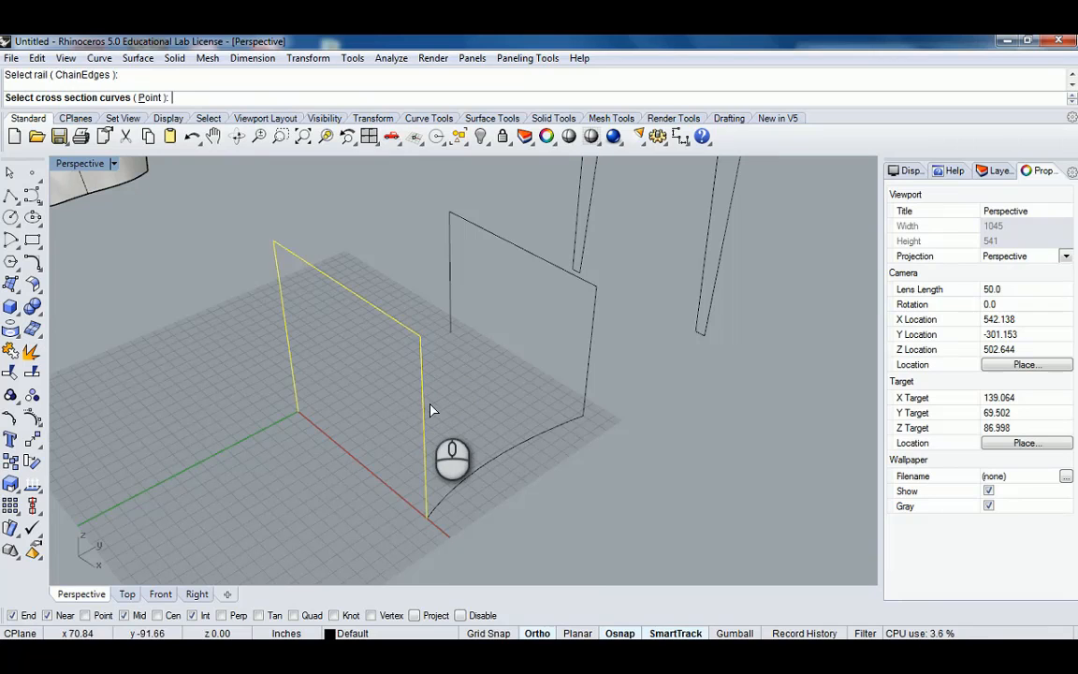
click(493, 457)
key(Return)
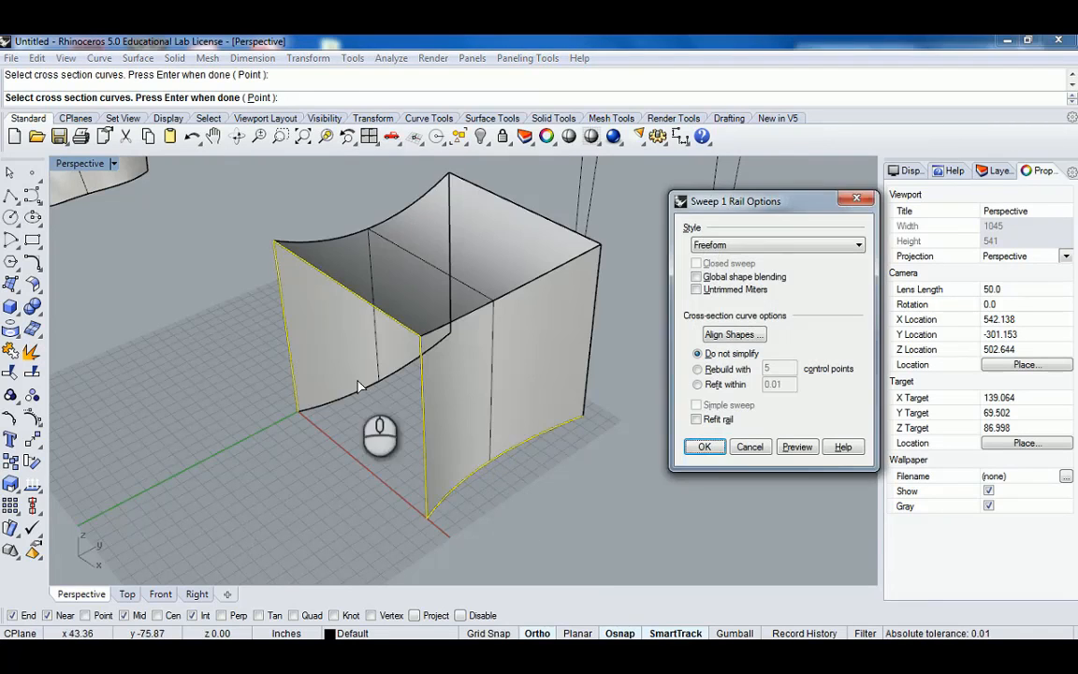
right_drag(358, 385, 424, 461)
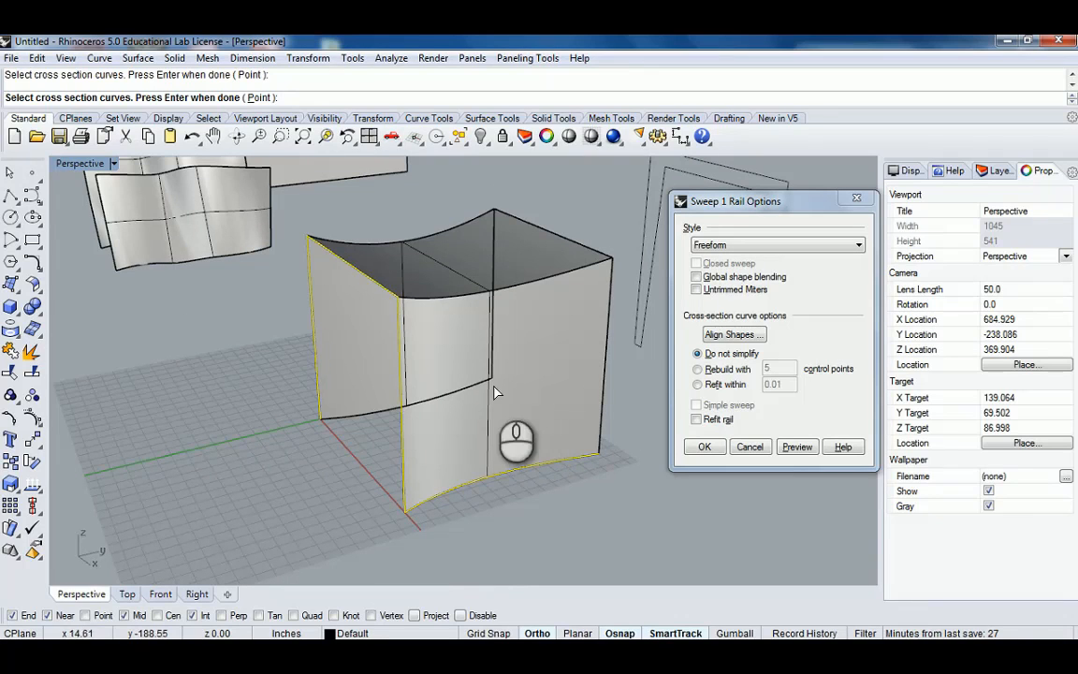
right_drag(477, 342, 363, 469)
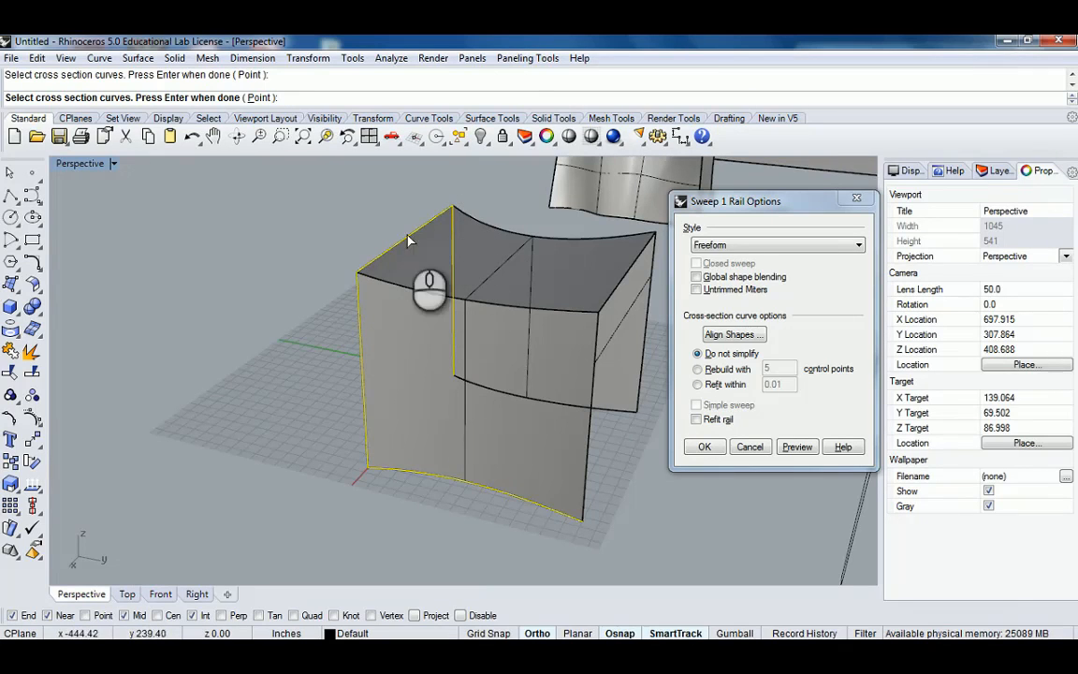
right_drag(356, 440, 480, 408)
right_click(525, 432)
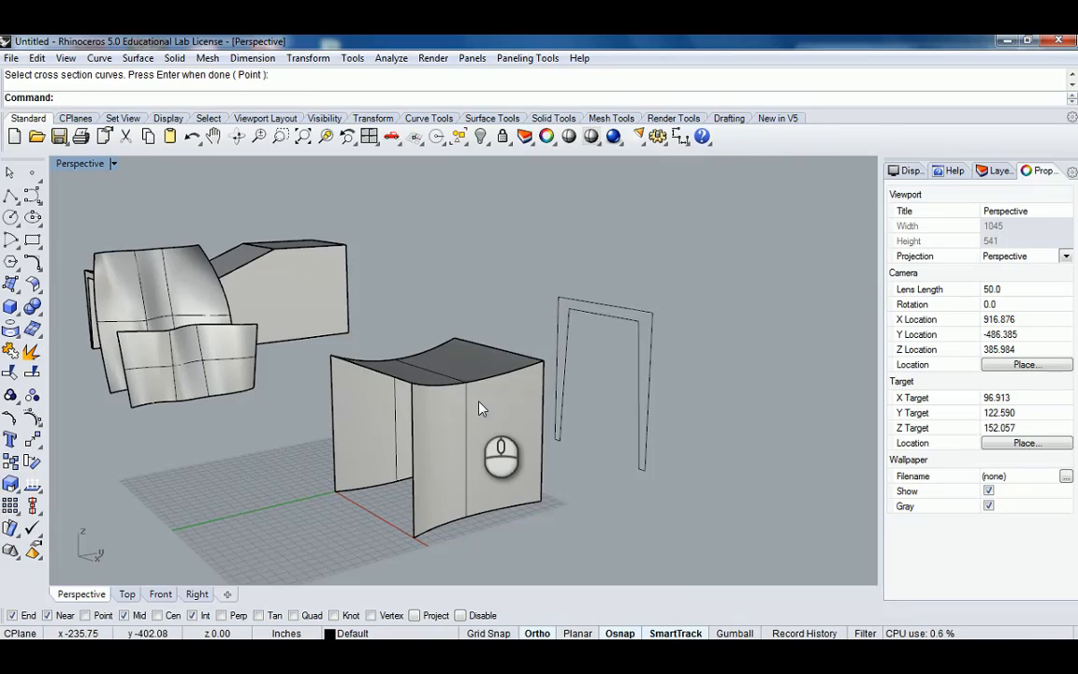
key(ctrl+z)
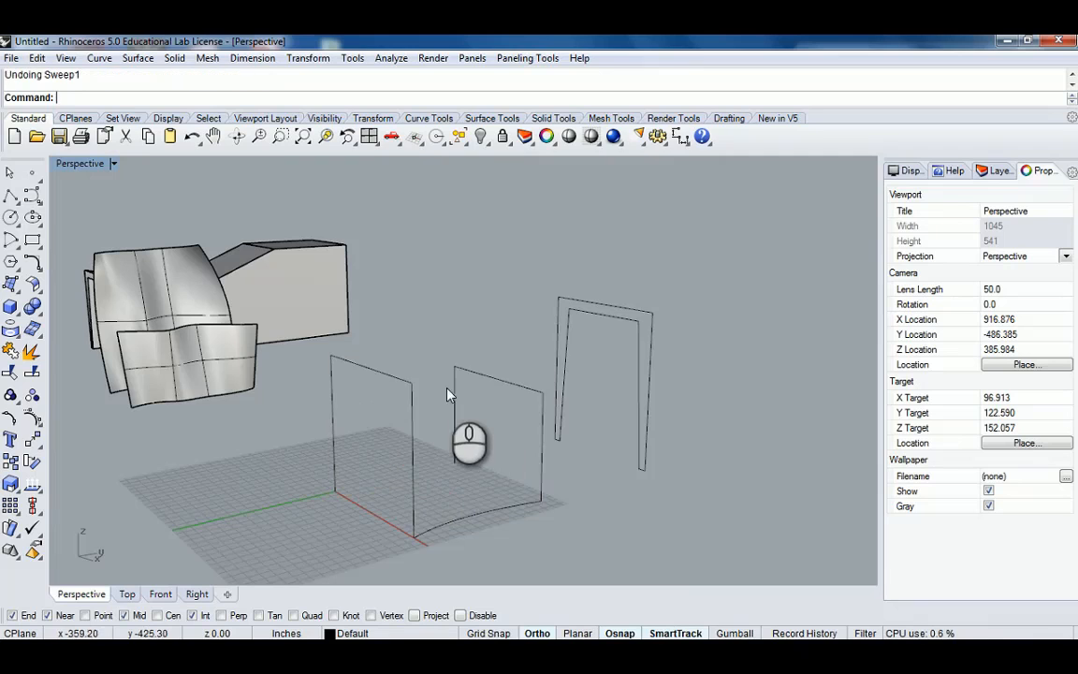
mouse_move(447, 395)
right_down()
mouse_move(471, 371)
mouse_move(488, 440)
mouse_move(498, 429)
mouse_move(373, 380)
mouse_move(390, 400)
mouse_move(456, 393)
right_up()
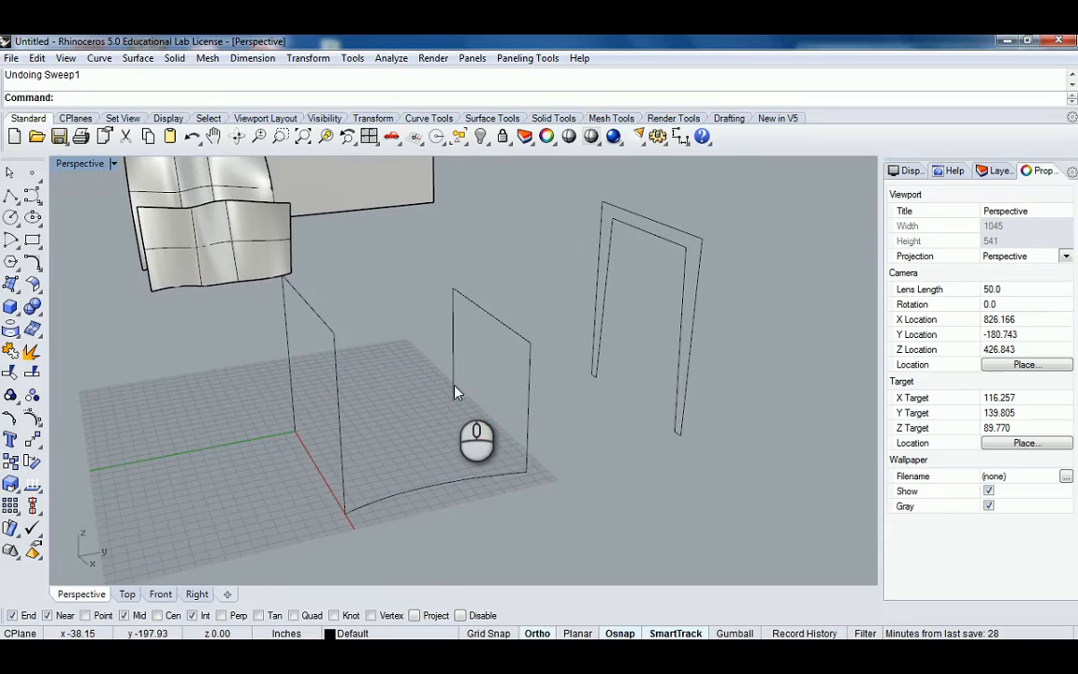
text(Sweep1)
key(Escape)
Sweep the ground arc between the front and middle frames as two rails with Sweep2.
right_drag(502, 452, 540, 362)
scroll(489, 392, up, 6)
scroll(489, 388, down, 8)
right_drag(540, 362, 387, 340)
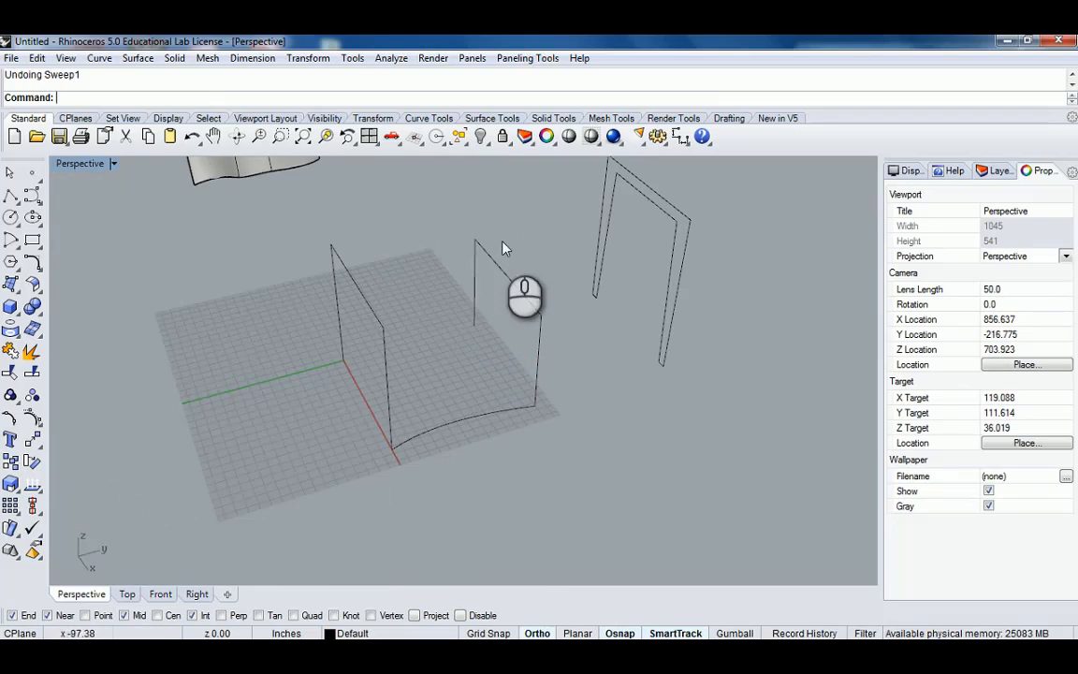
shift+right_drag(515, 343, 426, 453)
scroll(426, 453, up, 3)
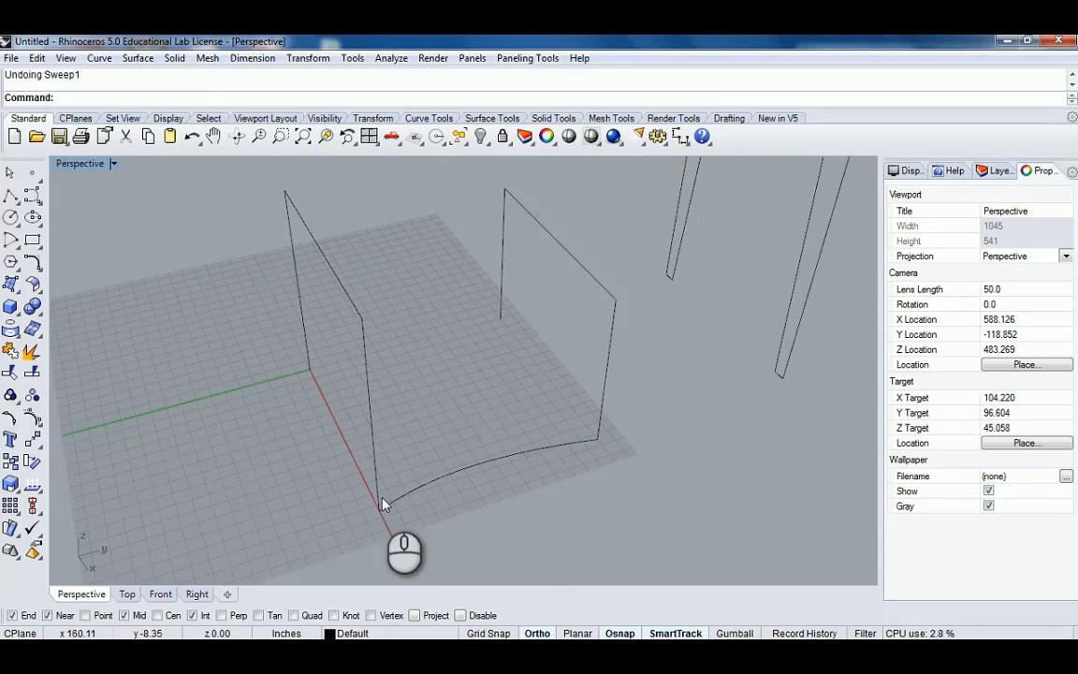
shift+right_drag(619, 442, 535, 423)
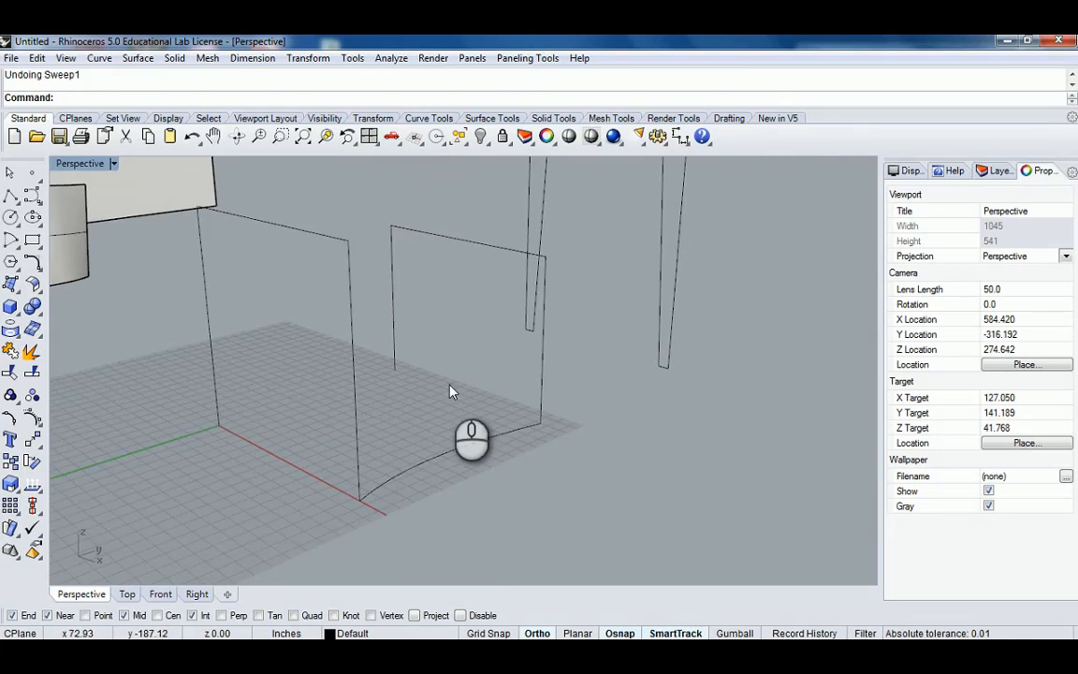
right_drag(450, 391, 447, 404)
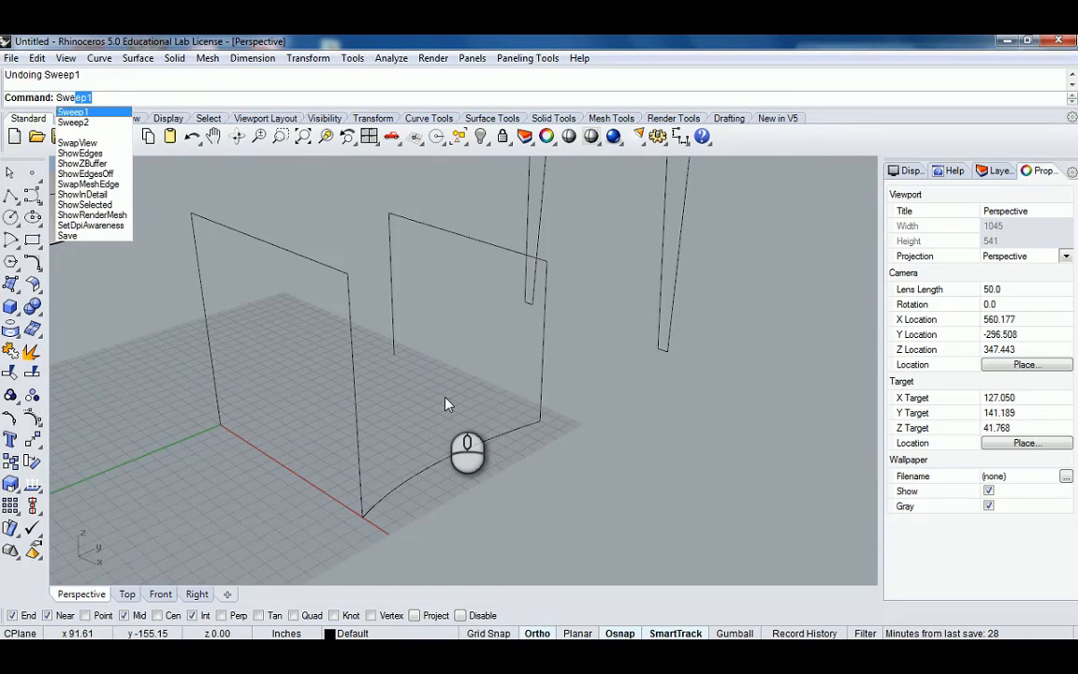
text(ep2)
key(Return)
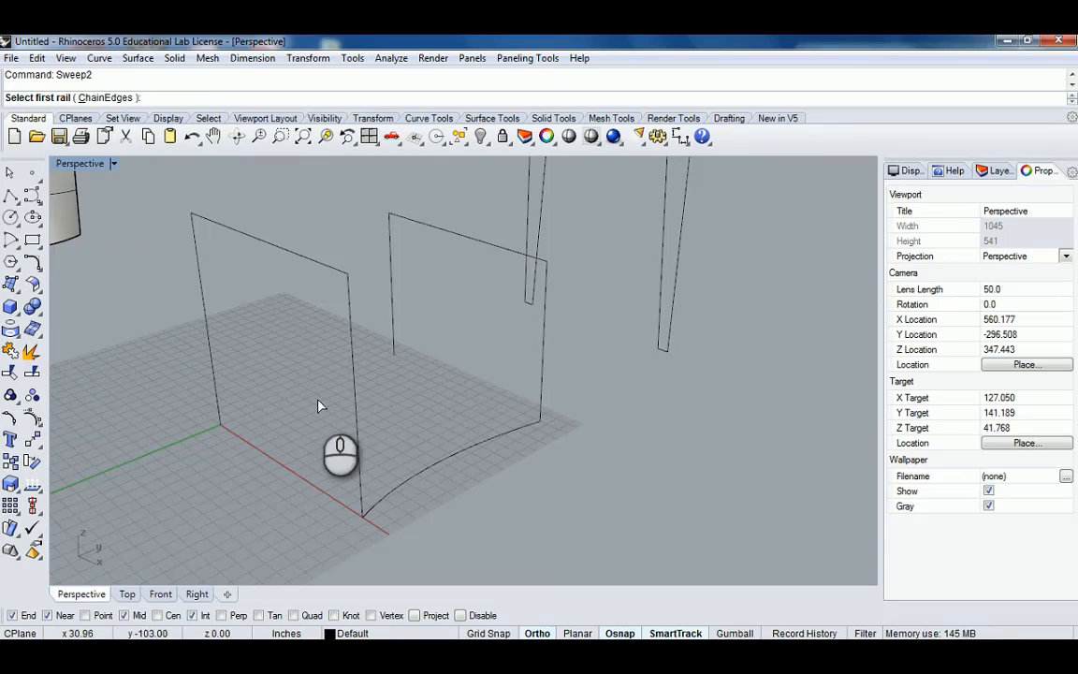
click(340, 270)
right_drag(534, 275, 485, 265)
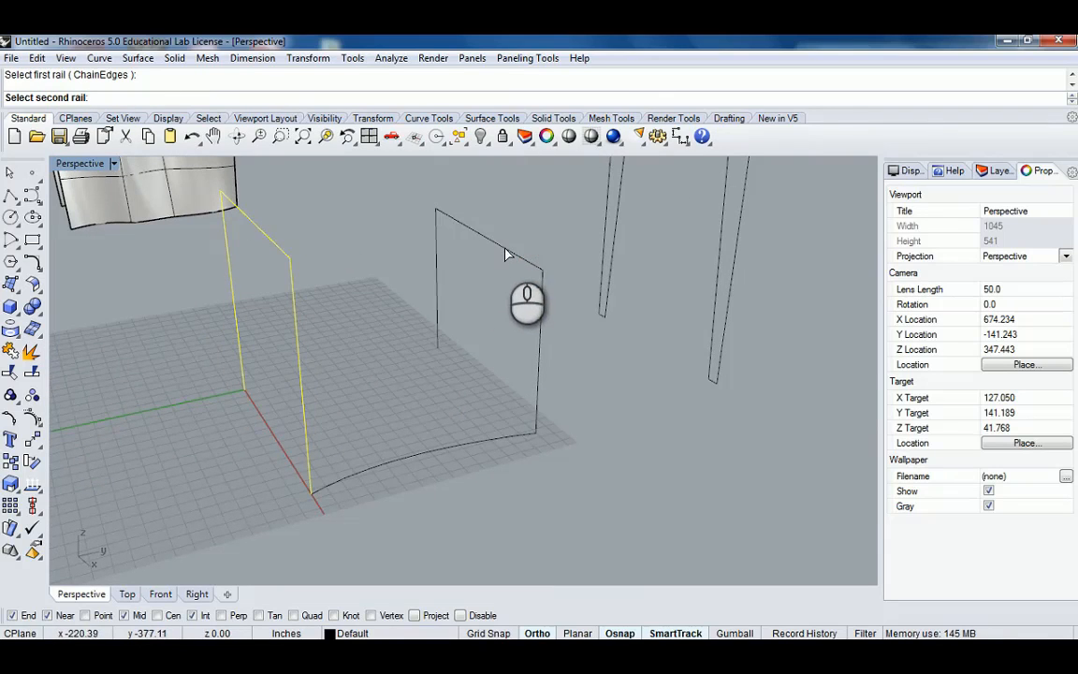
click(505, 255)
right_drag(454, 373, 459, 451)
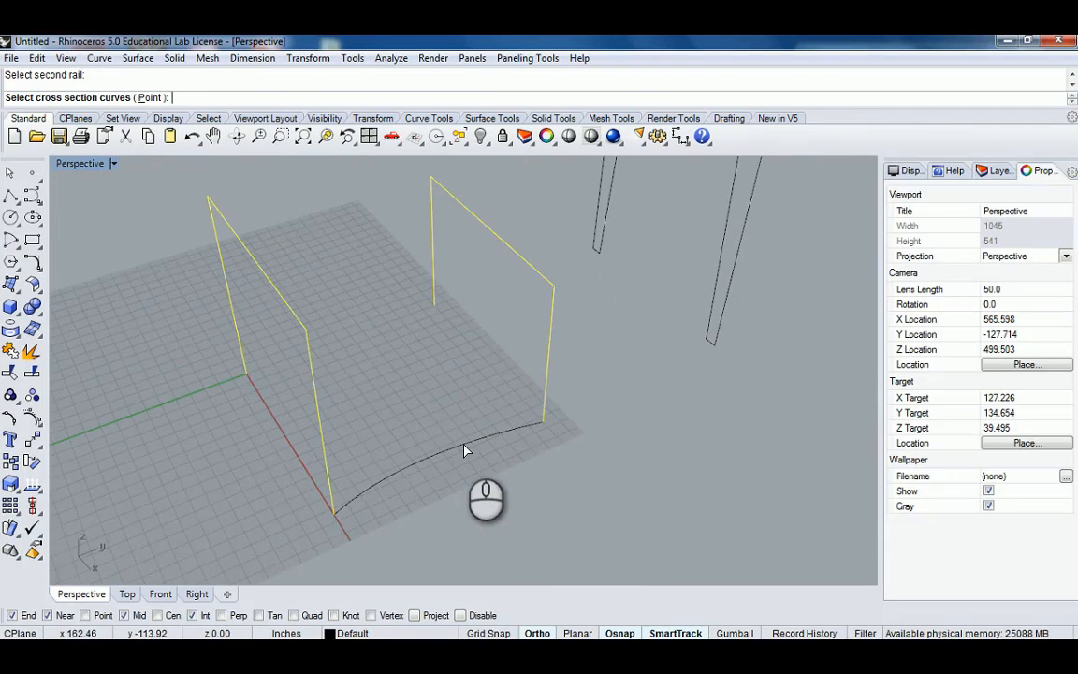
click(464, 444)
right_click(475, 438)
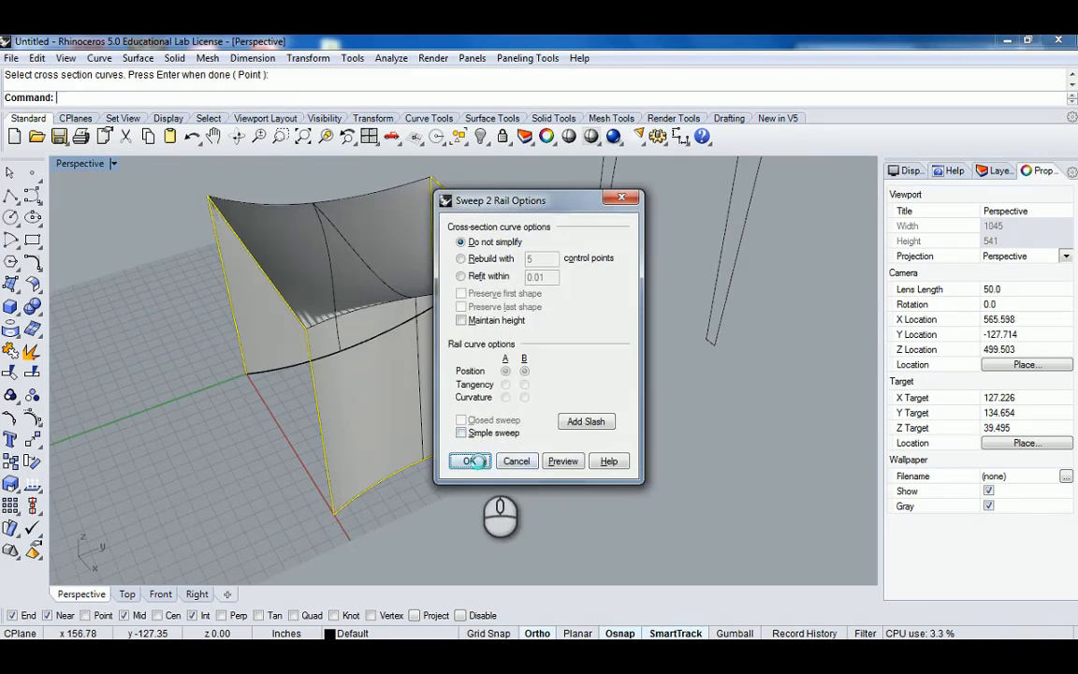
click(473, 460)
Inspect the two-rail sweep surface from several angles and undo it.
right_drag(496, 375, 466, 426)
scroll(407, 377, up, 2)
shift+right_drag(517, 457, 328, 425)
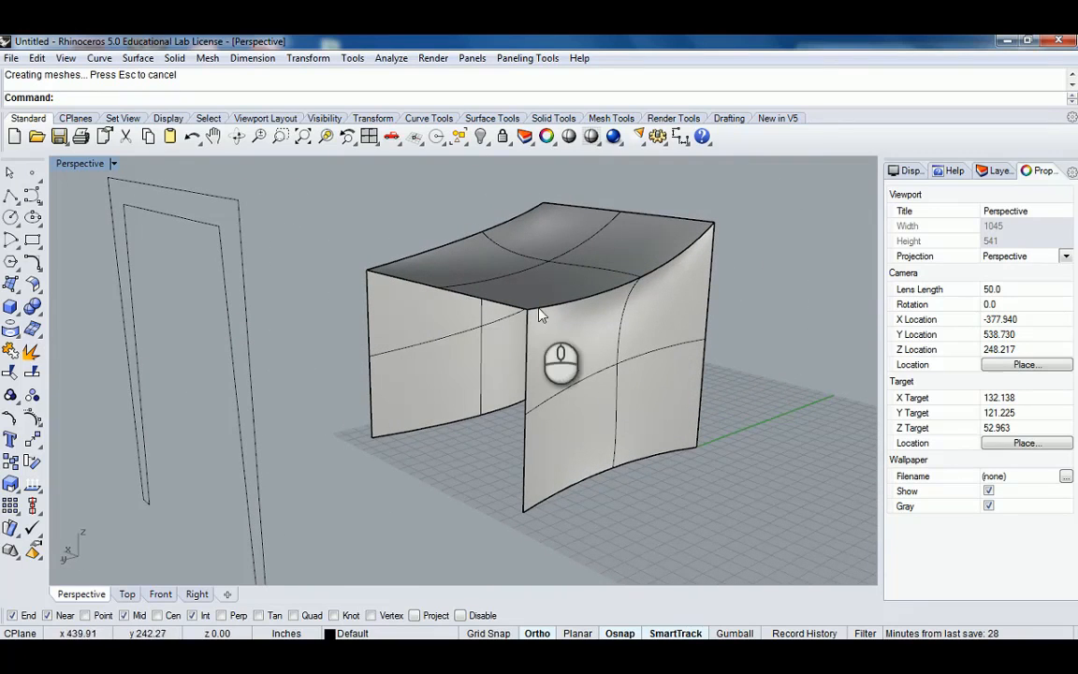
right_drag(634, 475, 440, 403)
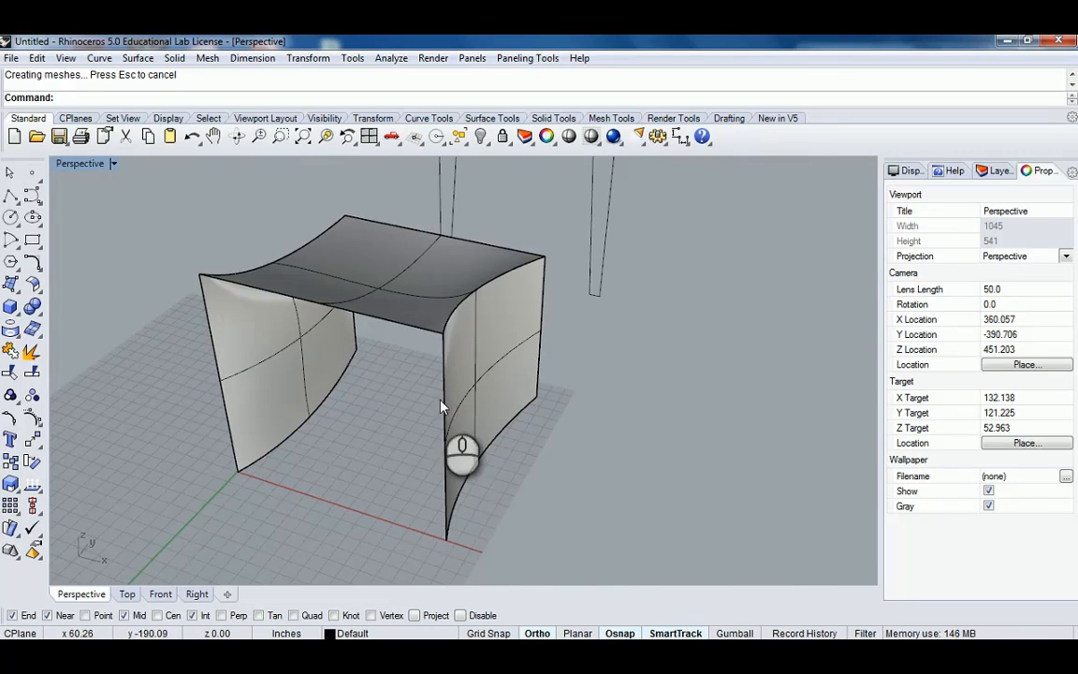
click(475, 467)
click(520, 506)
right_drag(459, 456, 389, 436)
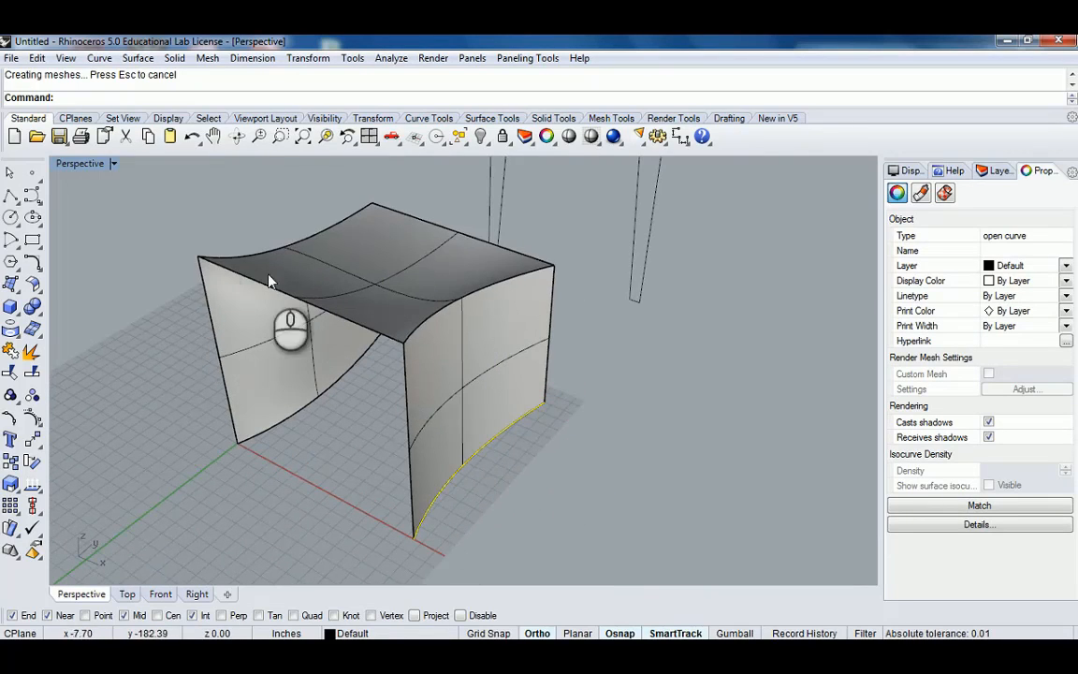
right_drag(379, 221, 546, 414)
click(556, 337)
click(599, 368)
click(421, 502)
click(476, 547)
click(551, 394)
click(595, 458)
right_drag(362, 416, 491, 368)
scroll(479, 394, down, 2)
key(ctrl+z)
right_drag(539, 408, 570, 414)
click(569, 413)
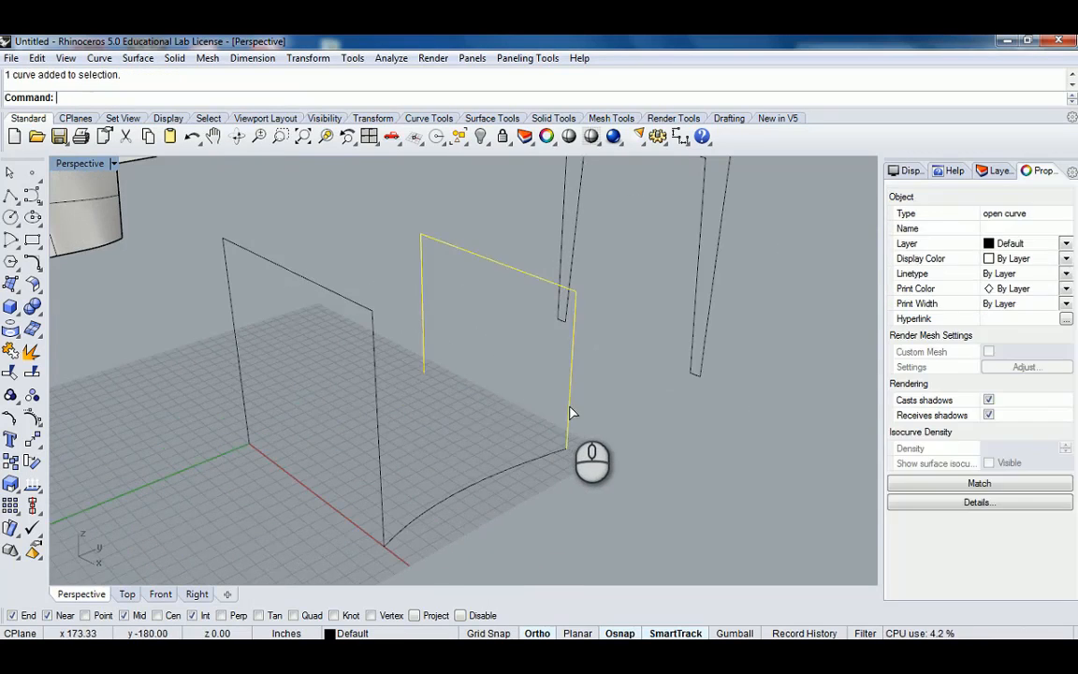
right_drag(368, 337, 440, 355)
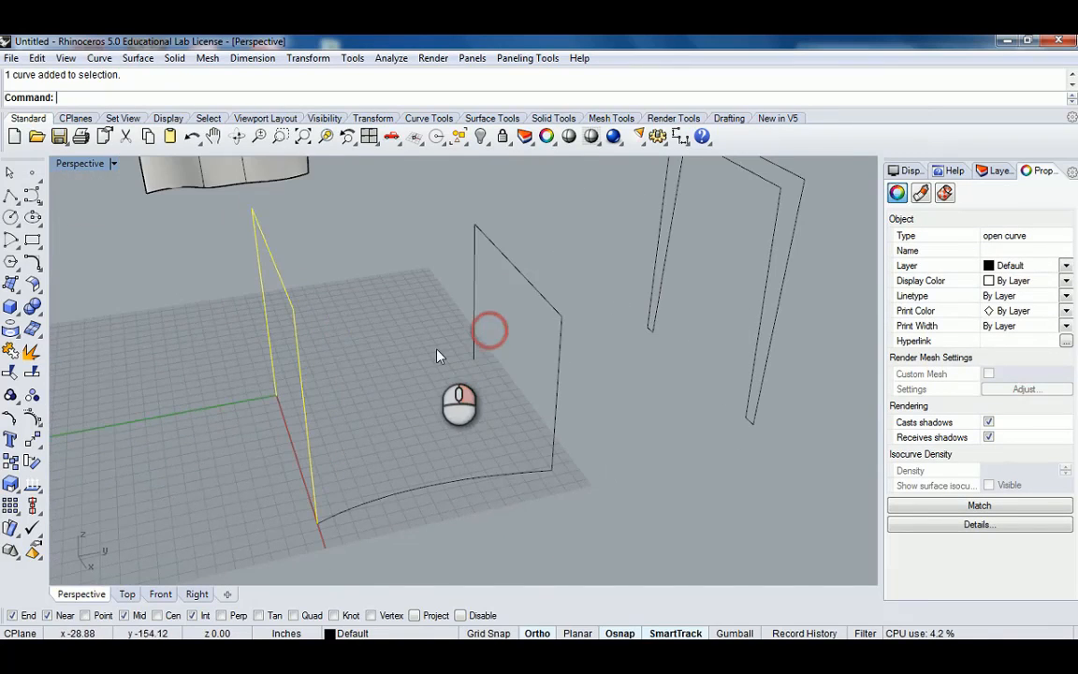
click(449, 466)
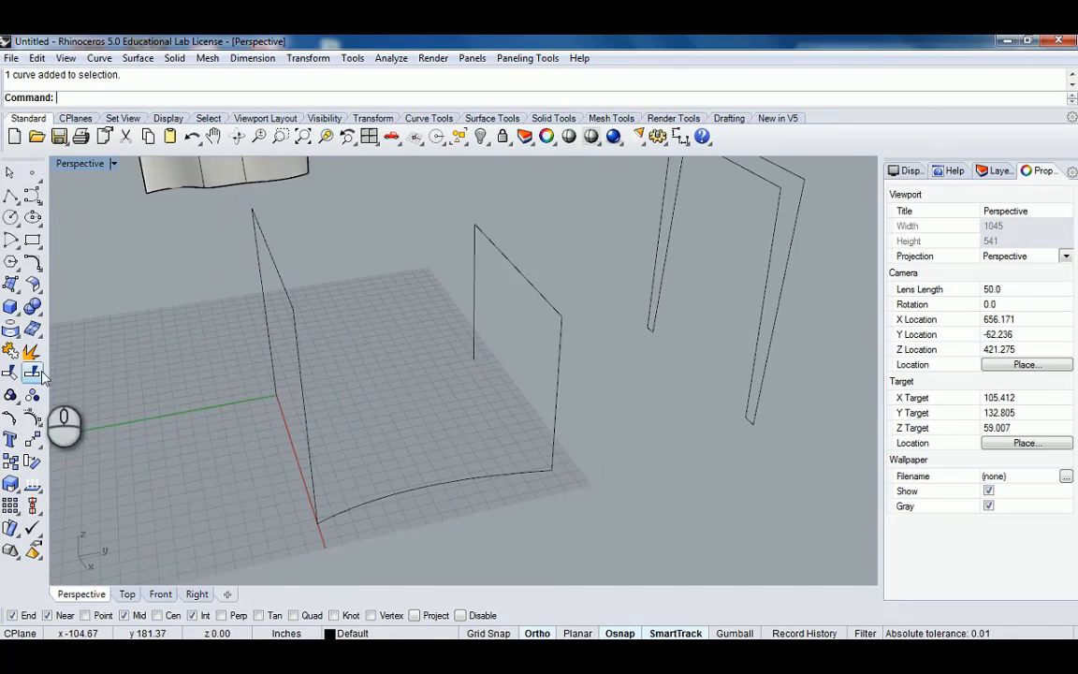
Draw a wavy ground curve from the front frame's base corner to the middle frame's opposite base corner.
click(27, 198)
right_drag(315, 324, 327, 368)
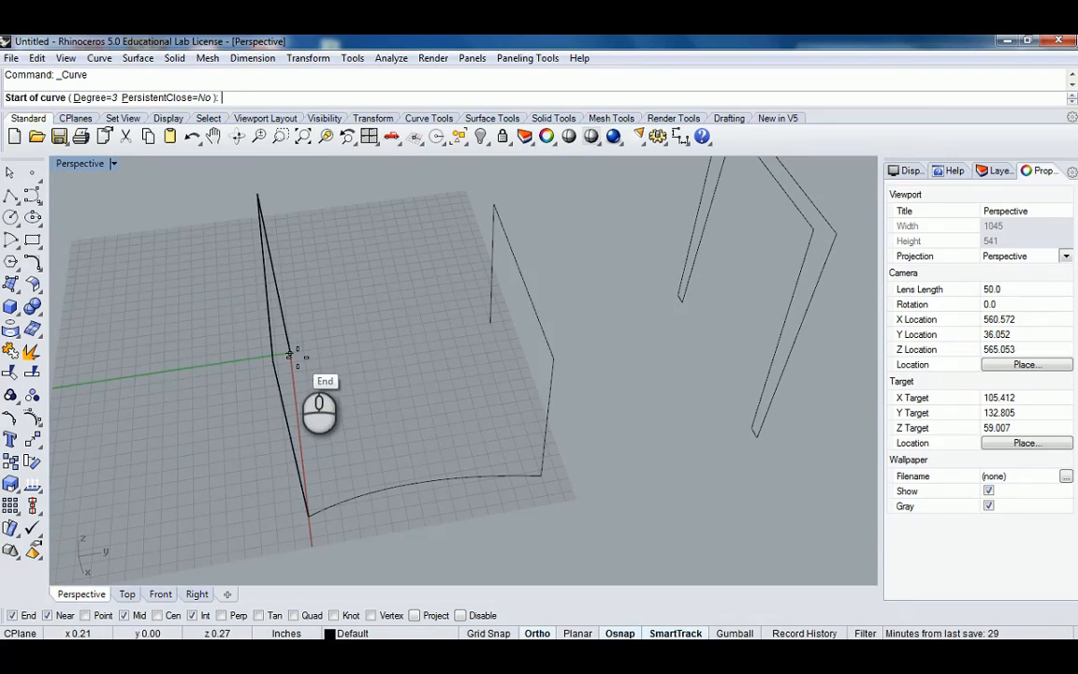
click(290, 354)
click(339, 347)
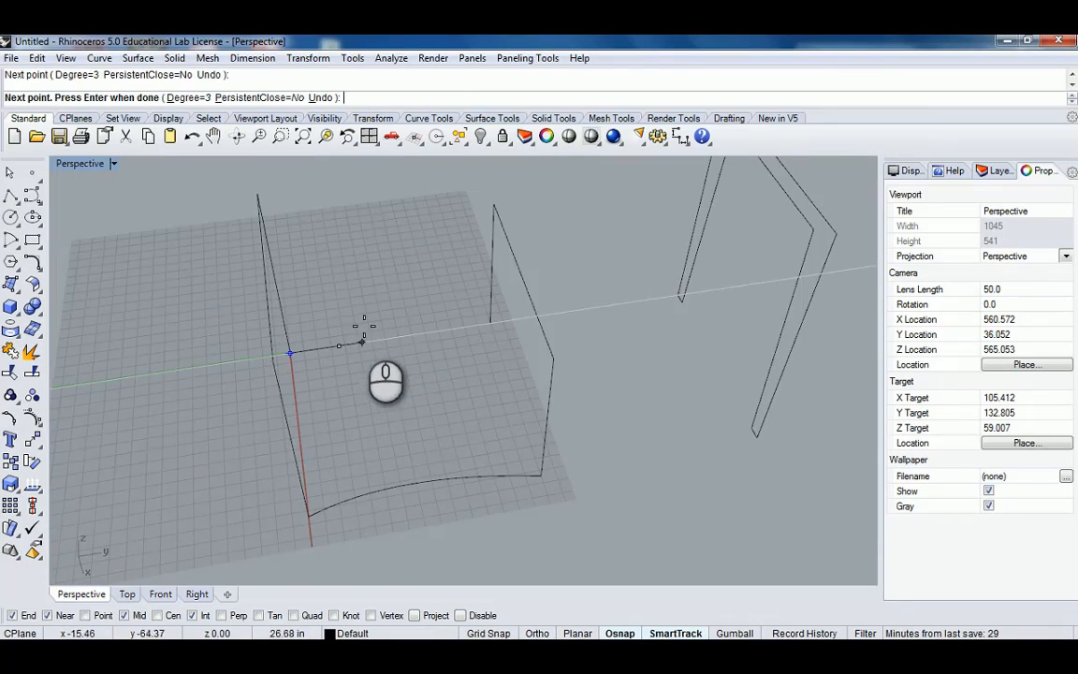
click(373, 313)
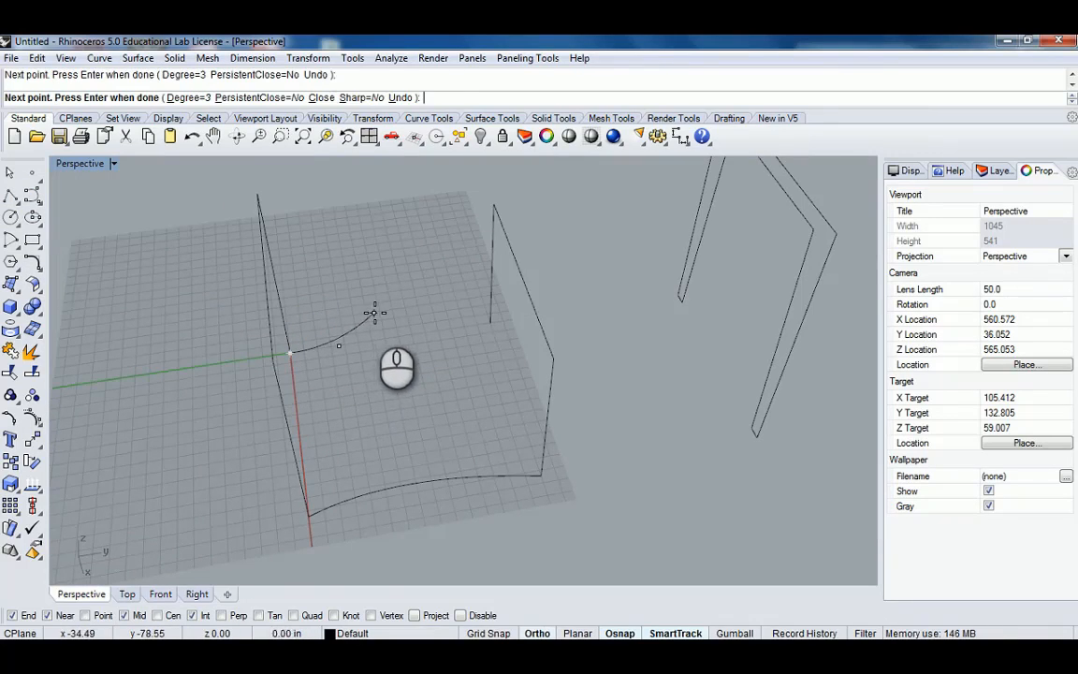
click(490, 323)
right_click(370, 376)
right_drag(370, 376, 357, 398)
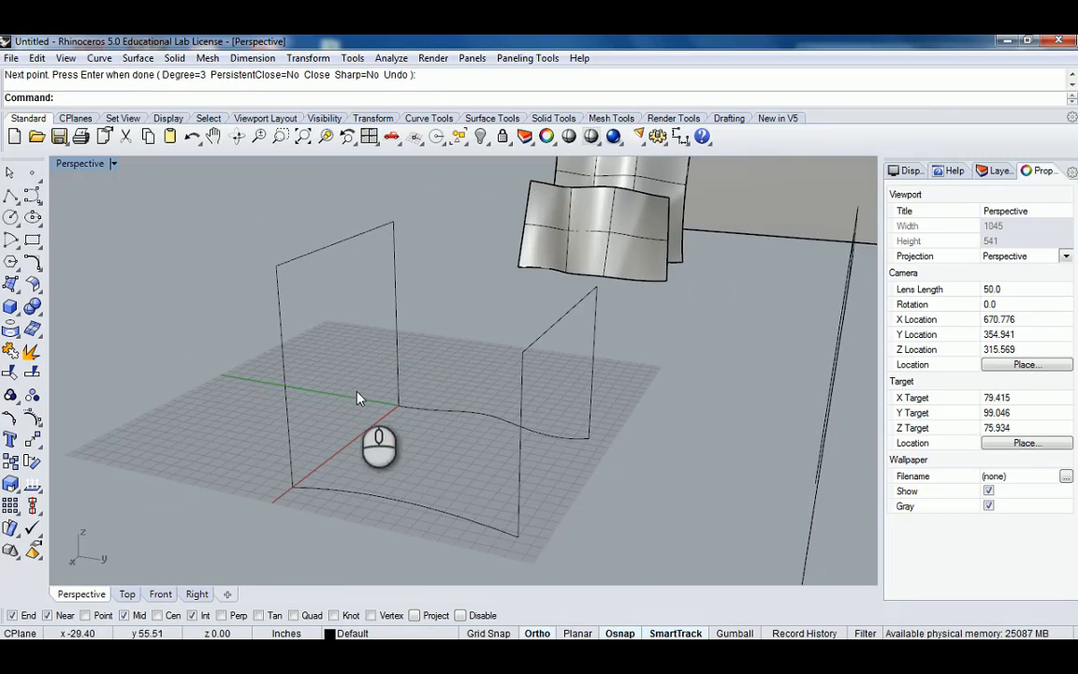
right_drag(342, 273, 506, 379)
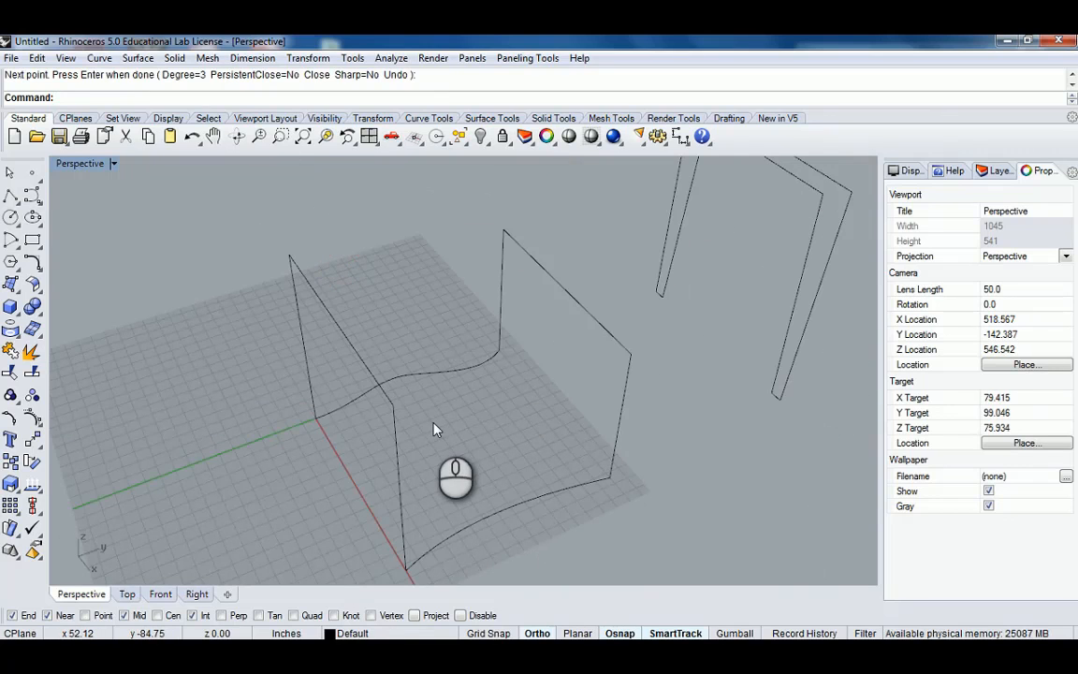
Run Sweep2 with the front and middle frames as rails and the ground arc and wavy curve as cross sections.
key(BackSpace)
key(BackSpace)
key(BackSpace)
key(BackSpace)
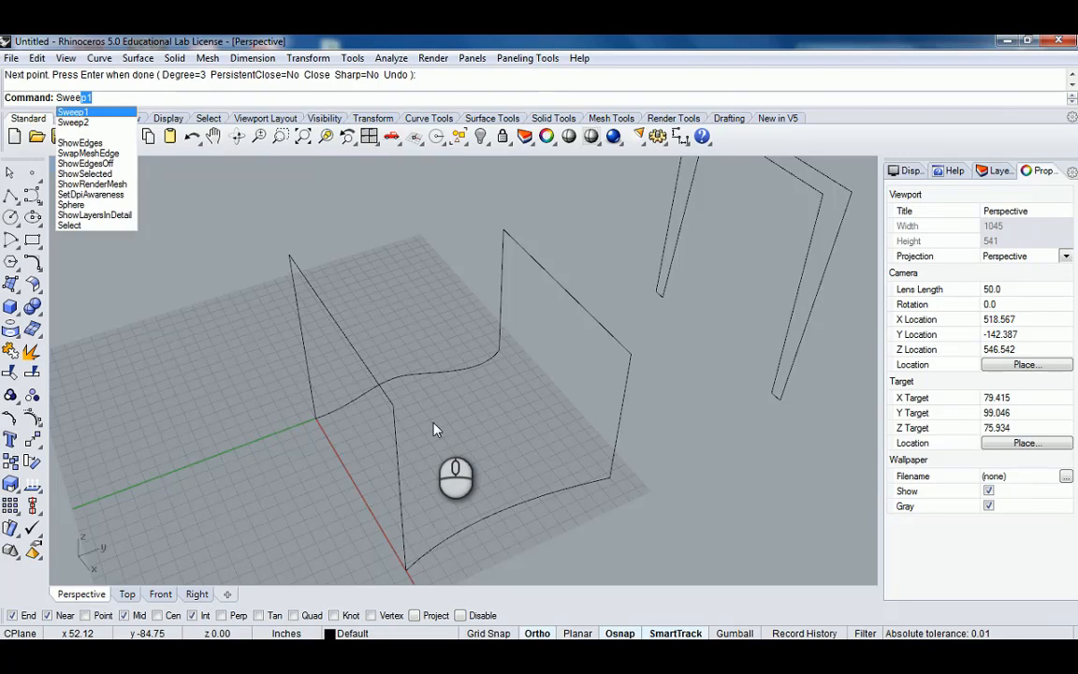
key(Return)
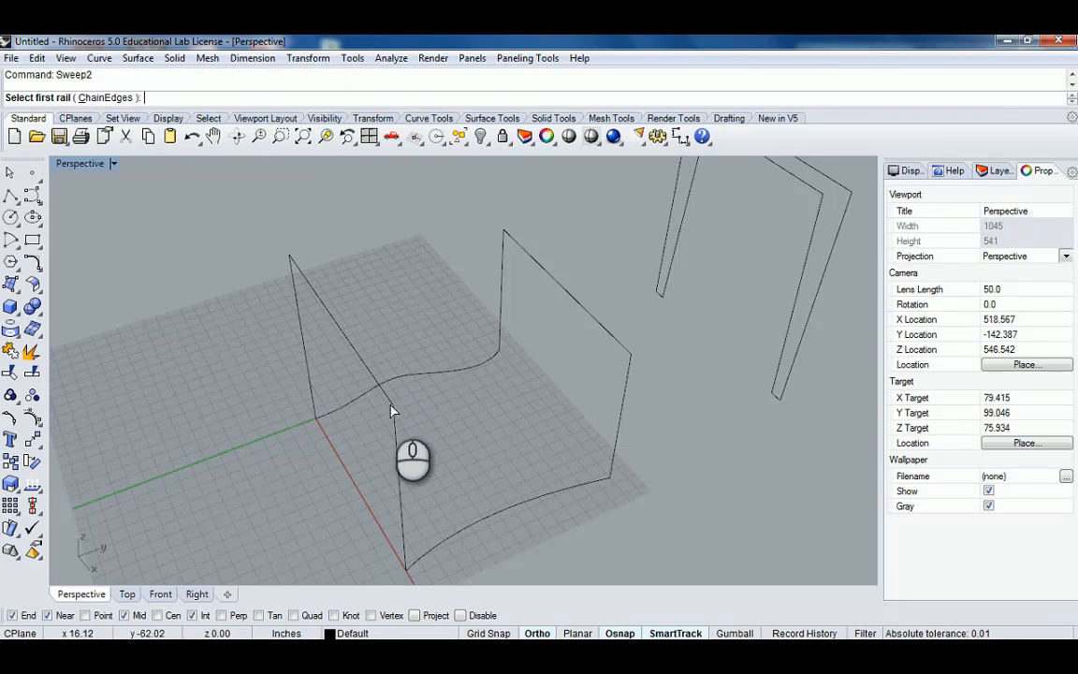
click(393, 409)
click(630, 365)
shift+right_drag(618, 396, 519, 339)
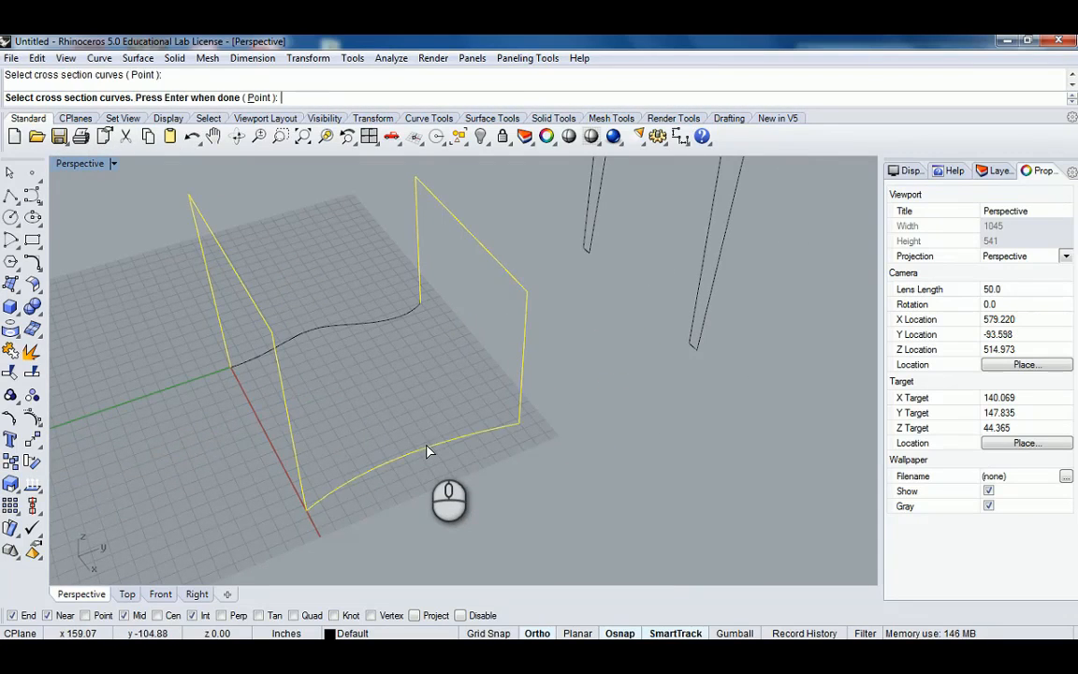
right_drag(426, 451, 425, 337)
click(422, 338)
right_drag(372, 380, 476, 373)
key(Return)
shift+right_drag(354, 452, 258, 392)
scroll(303, 351, down, 4)
drag(528, 200, 684, 190)
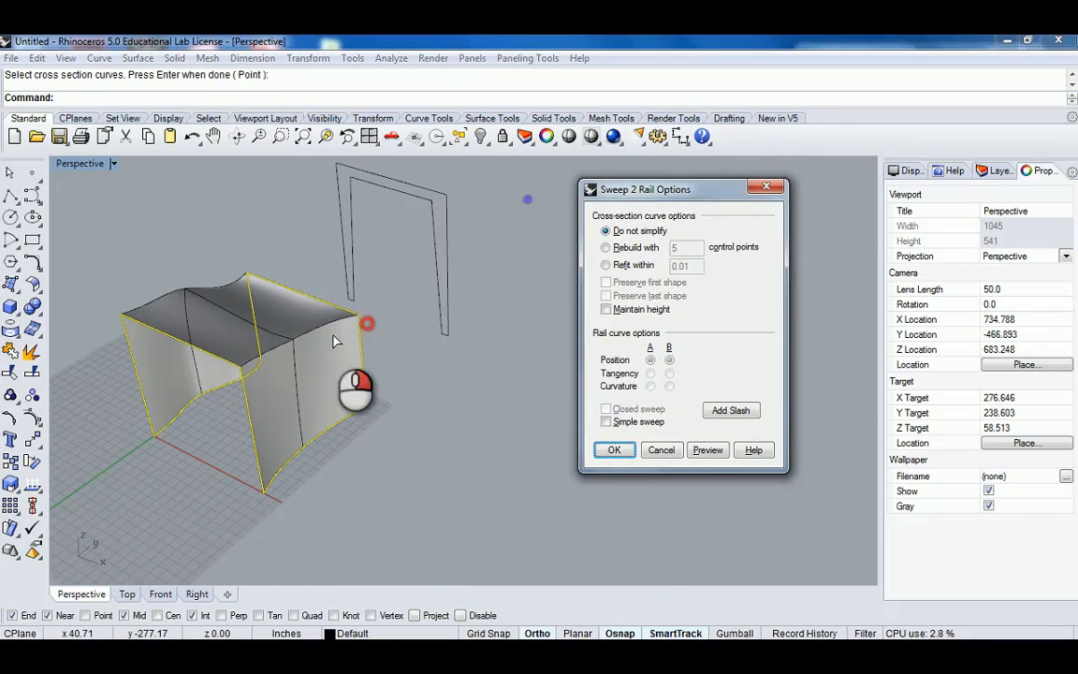
right_drag(361, 327, 330, 358)
mouse_move(323, 413)
right_down()
mouse_move(327, 325)
mouse_move(328, 409)
right_up()
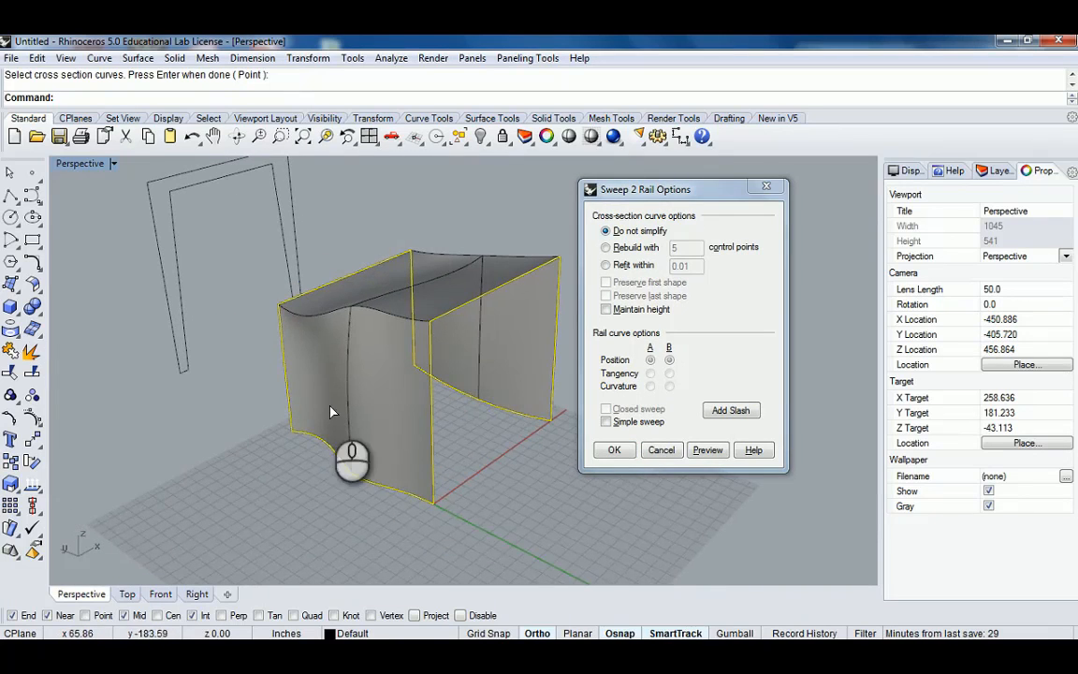
click(615, 451)
click(614, 451)
Orbit around the new two-rail sweep to inspect it, then undo the sweep.
shift+right_drag(459, 390, 265, 421)
shift+right_drag(243, 318, 403, 384)
right_drag(436, 384, 259, 356)
scroll(397, 306, up, 4)
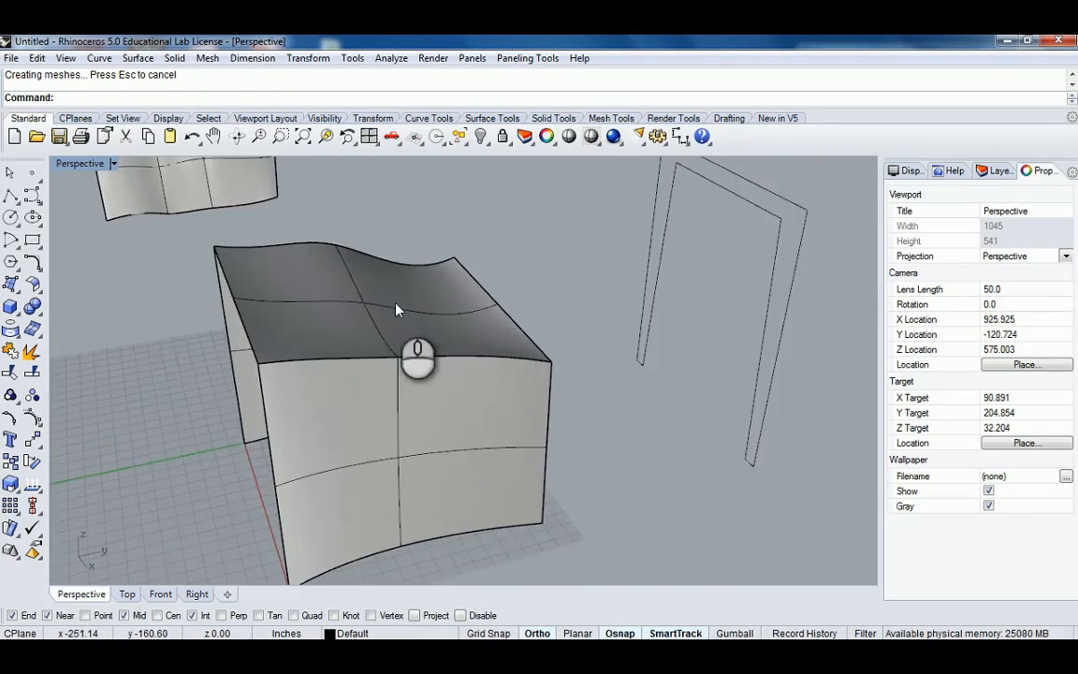
right_drag(541, 370, 494, 445)
key(ctrl+z)
Delete the wavy ground curve between the front and middle frames.
click(374, 386)
key(Delete)
click(483, 491)
click(414, 436)
click(551, 401)
scroll(553, 400, down, 3)
text(QuadrangulateMesh)
key(Return)
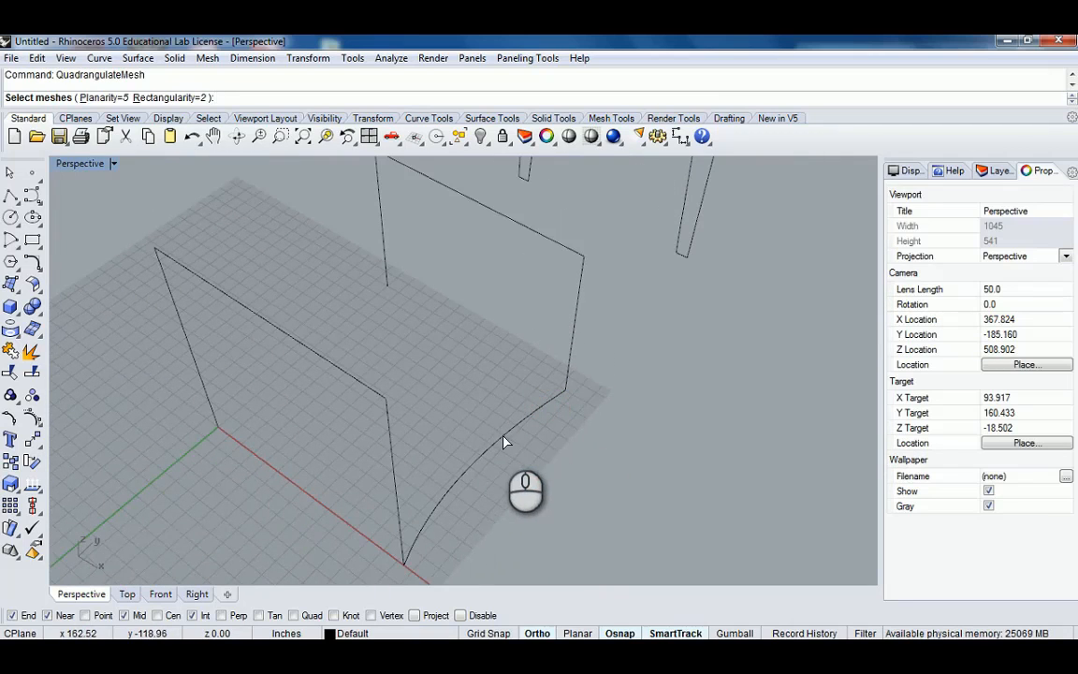
key(Escape)
click(499, 440)
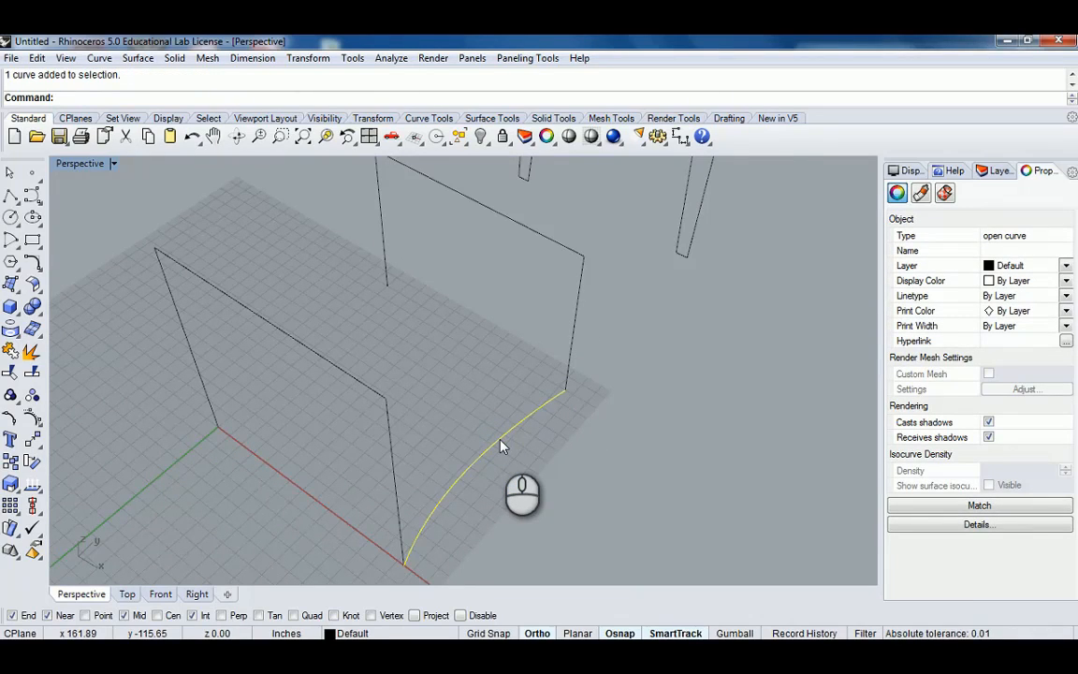
scroll(500, 446, down, 6)
shift+right_drag(543, 455, 504, 427)
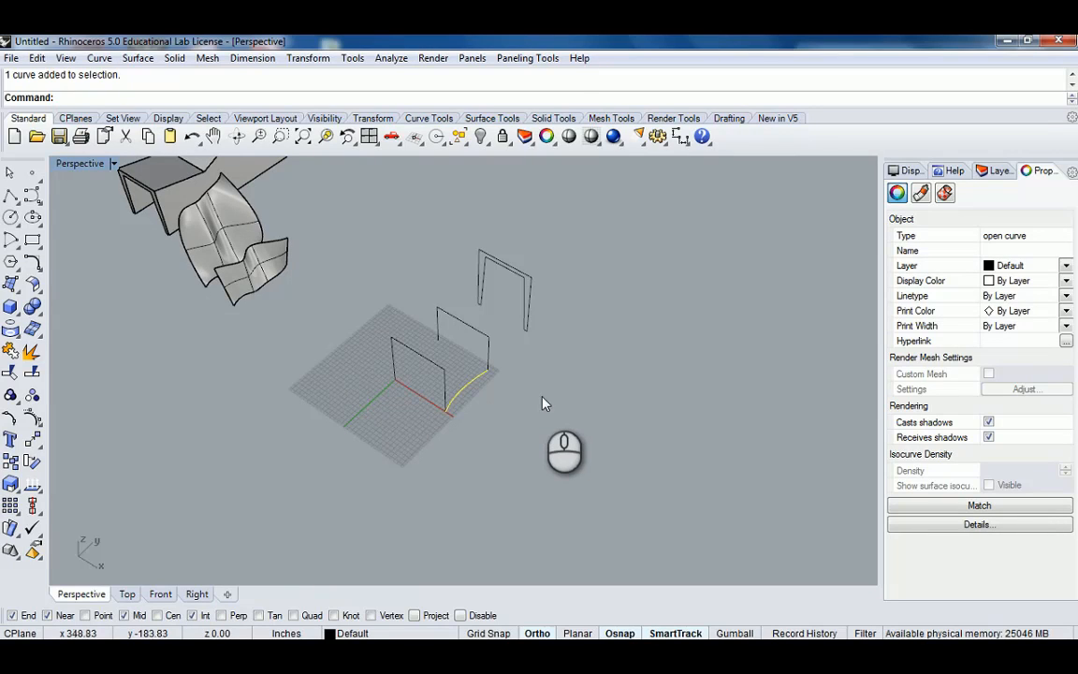
click(620, 371)
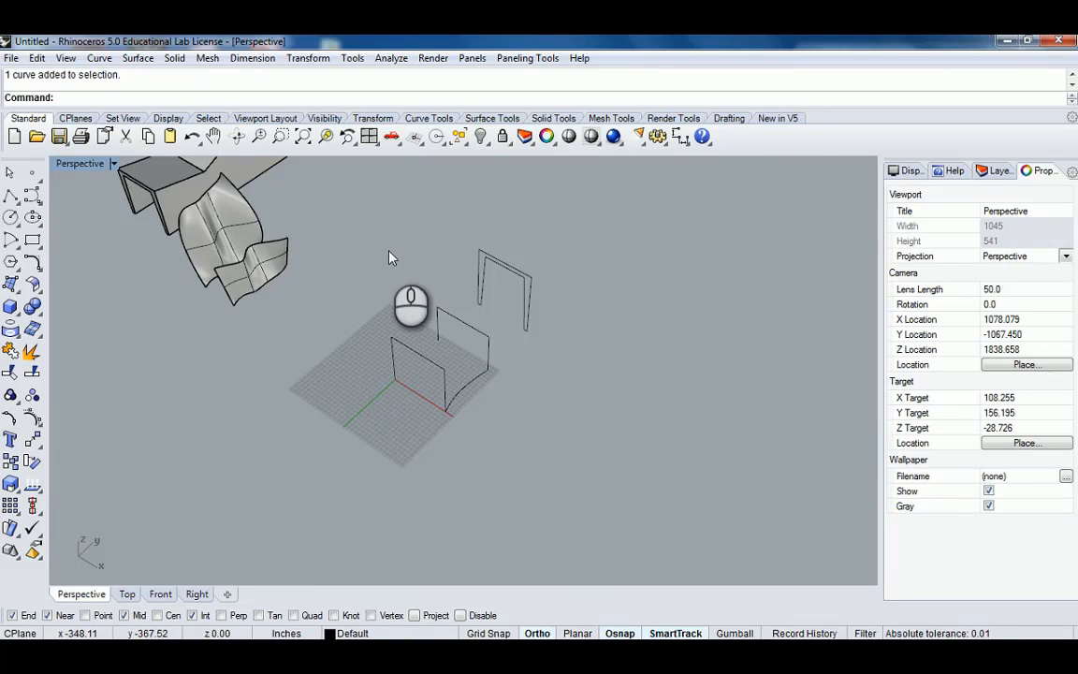
Draw a small rectangular box in empty space beside the frames.
click(10, 199)
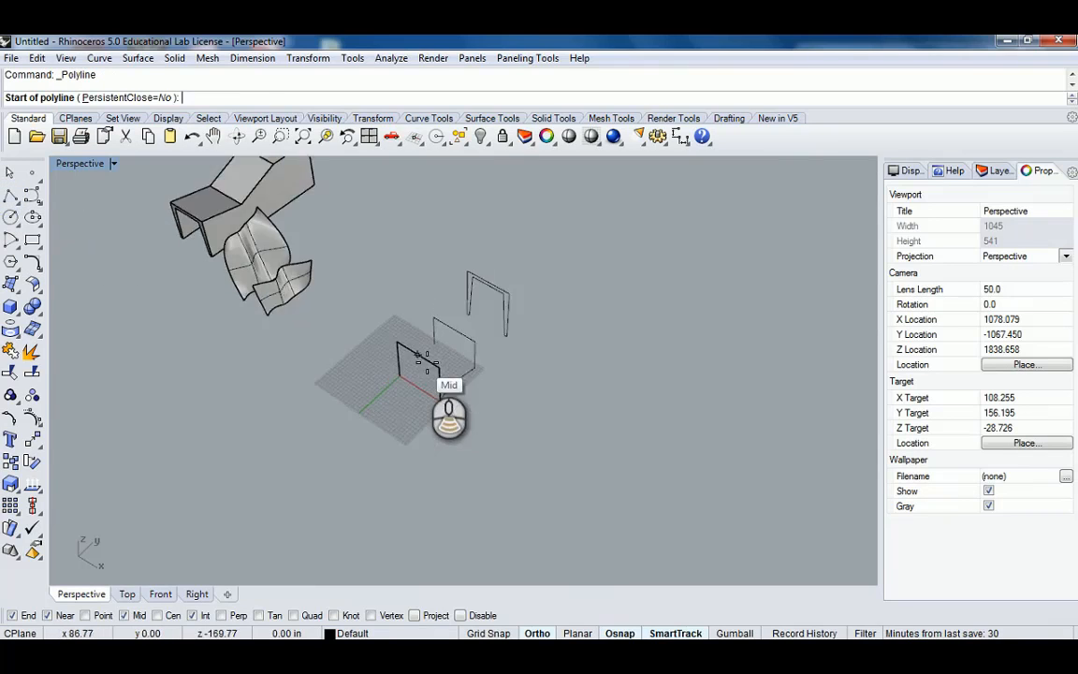
right_drag(445, 405, 418, 371)
click(14, 307)
scroll(408, 355, up, 4)
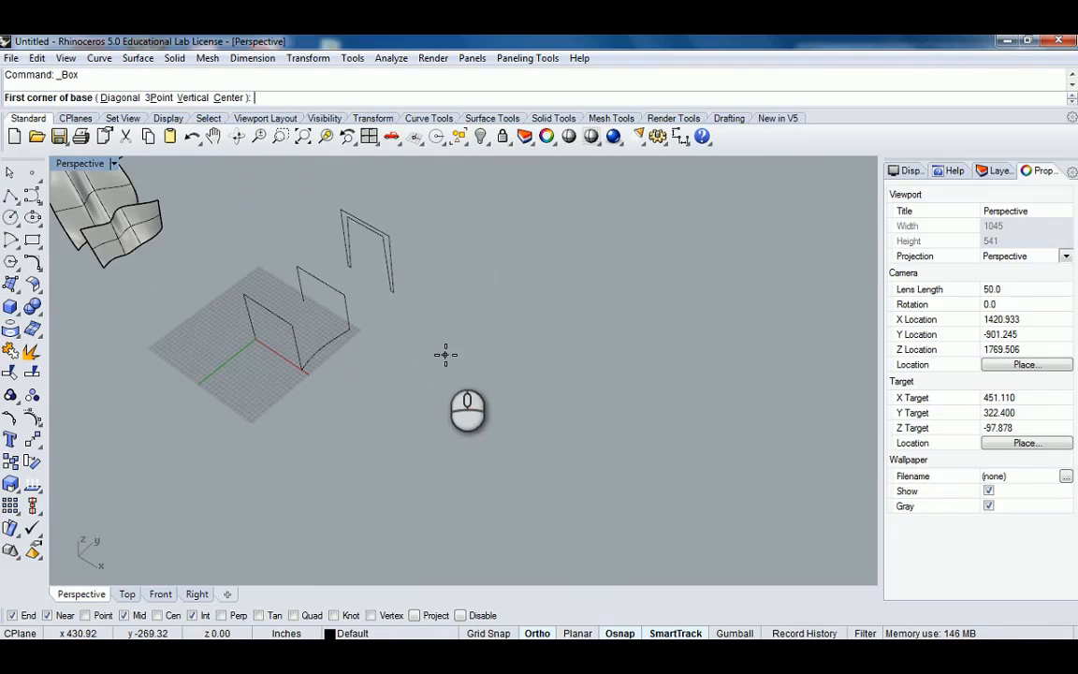
click(445, 355)
click(515, 372)
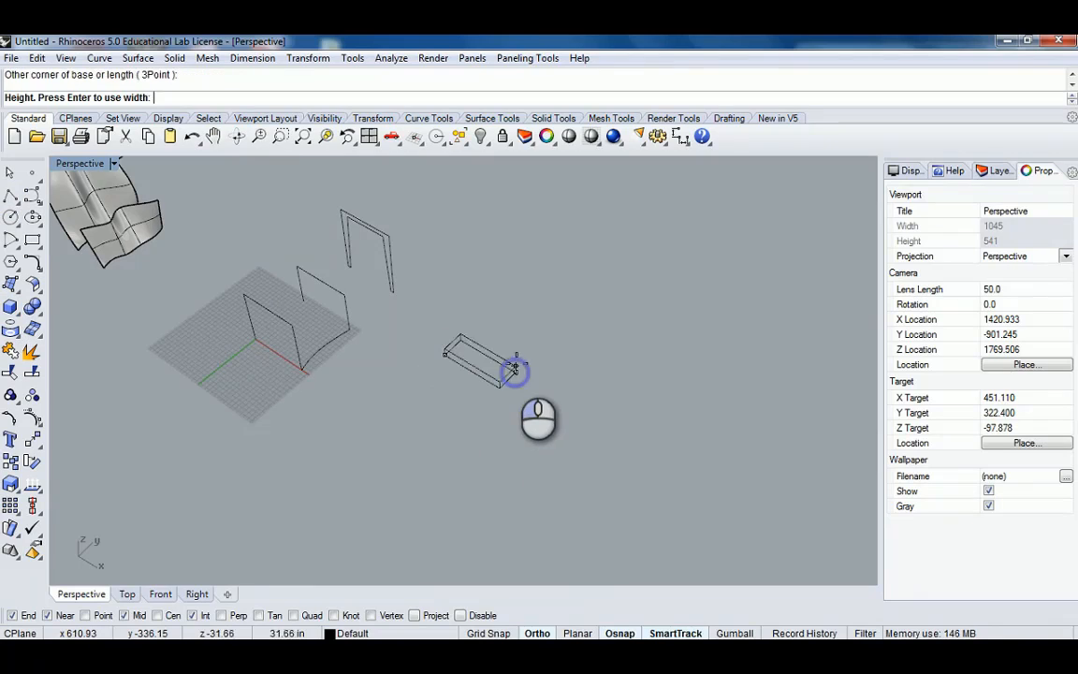
click(515, 364)
Scale the box in one direction so its length becomes 3'.
scroll(505, 366, up, 5)
click(499, 369)
text(S1)
key(Return)
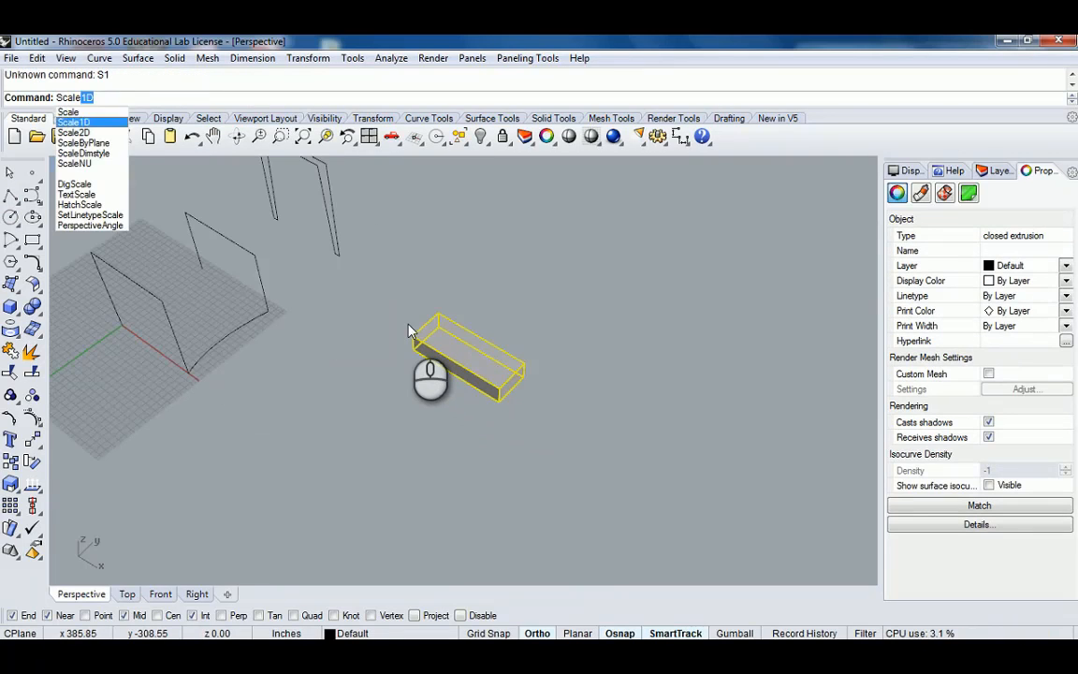
key(Return)
scroll(401, 325, up, 3)
click(423, 346)
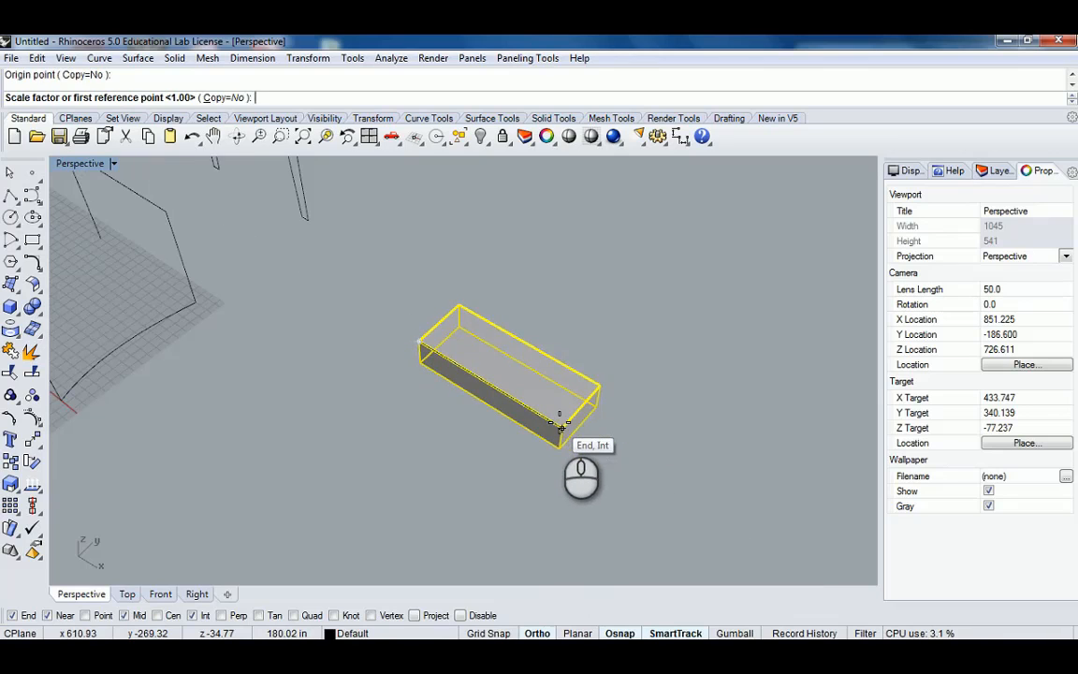
click(559, 426)
text(3')
key(Return)
Run Scale1D on the box to set its depth to 11".
scroll(457, 321, up, 6)
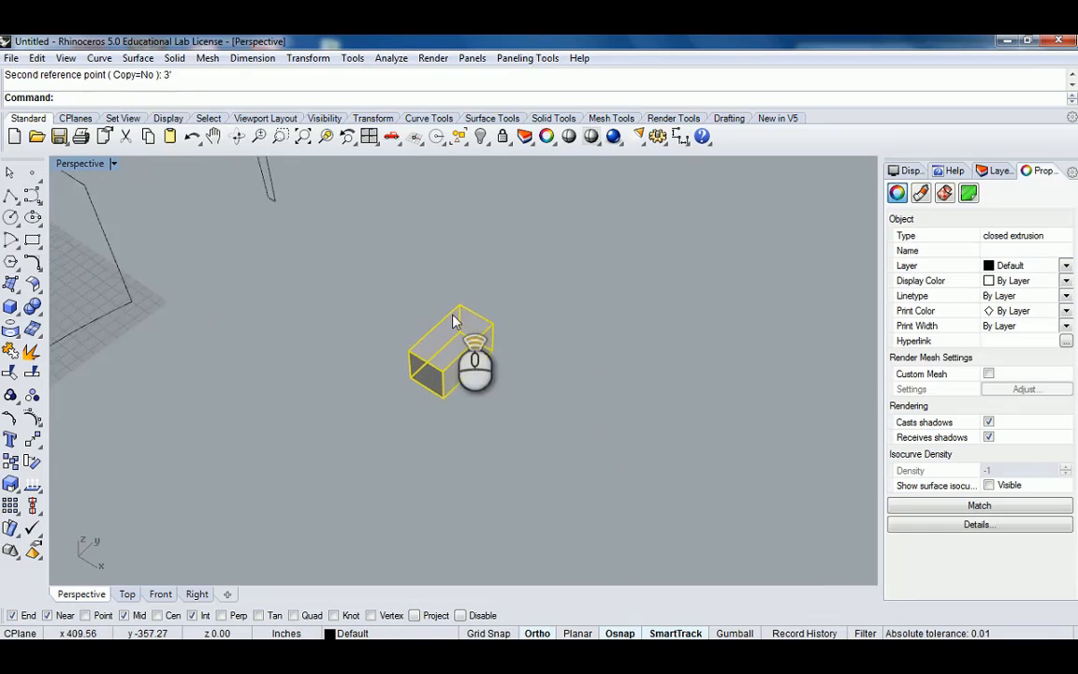
text(S1)
key(Return)
right_drag(379, 375, 371, 352)
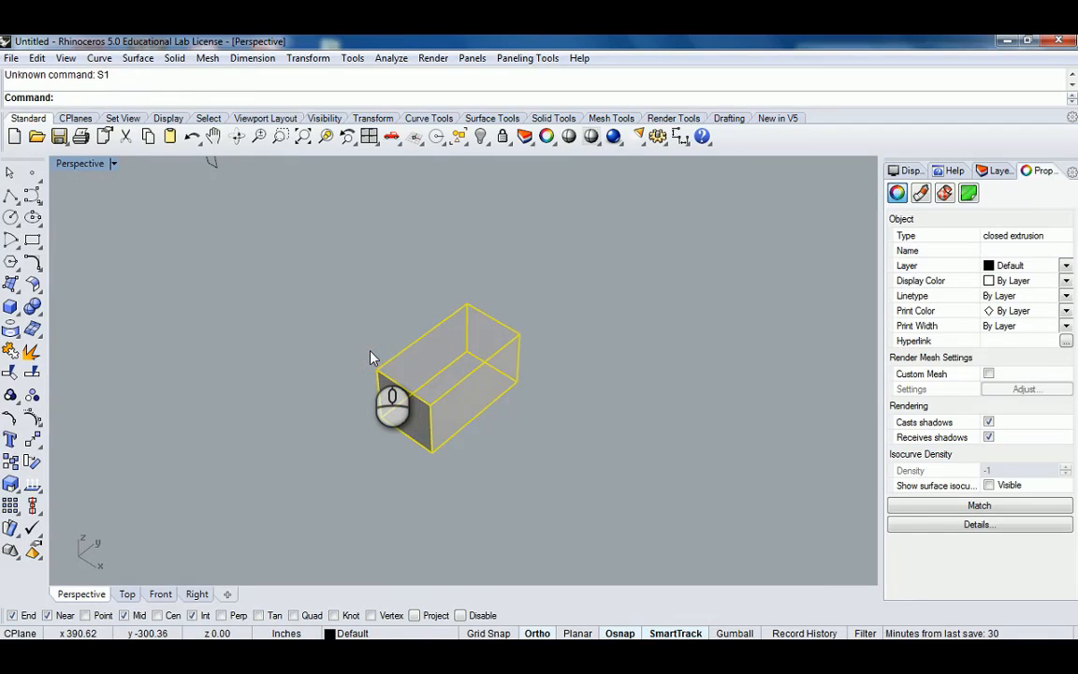
text(Scale)
key(Down)
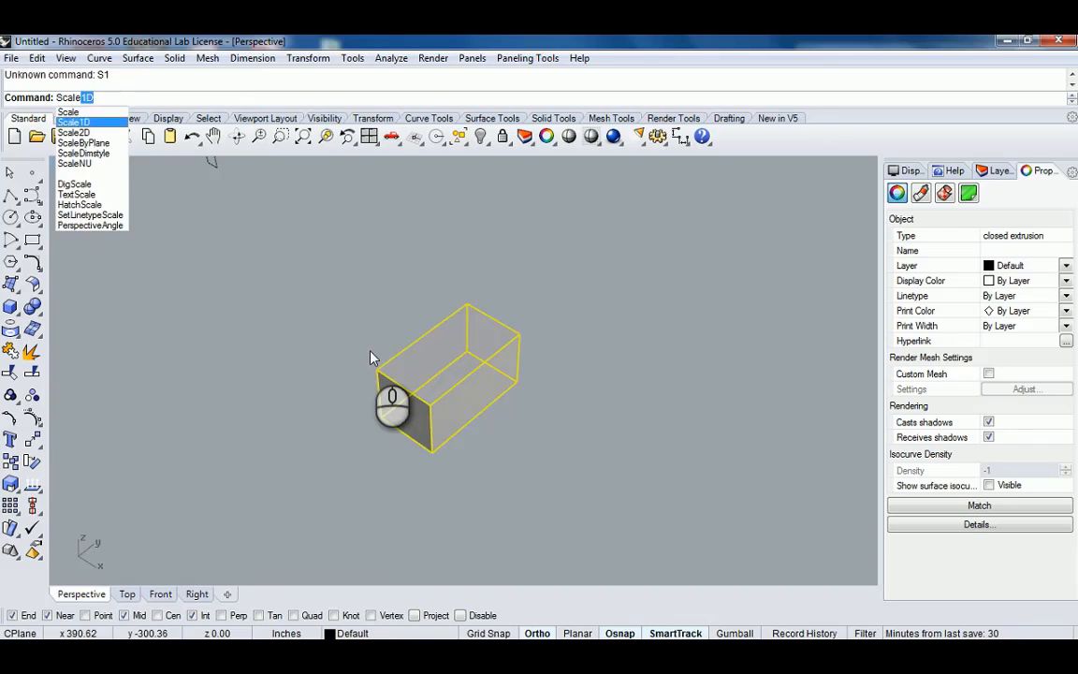
key(Return)
click(384, 375)
click(467, 304)
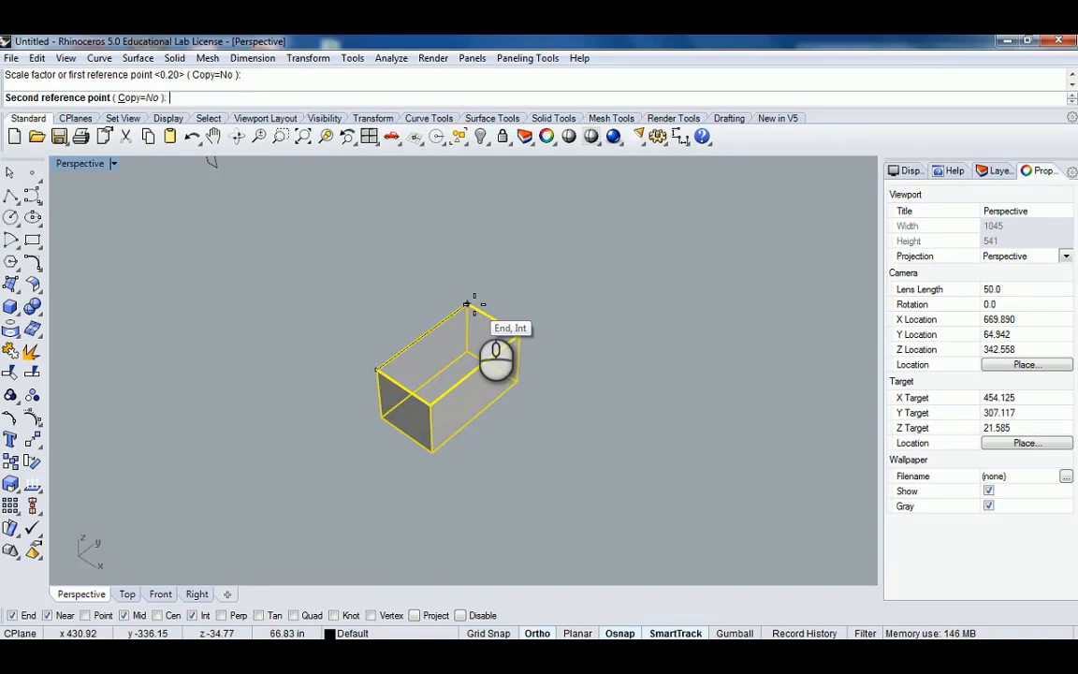
text(11")
key(Return)
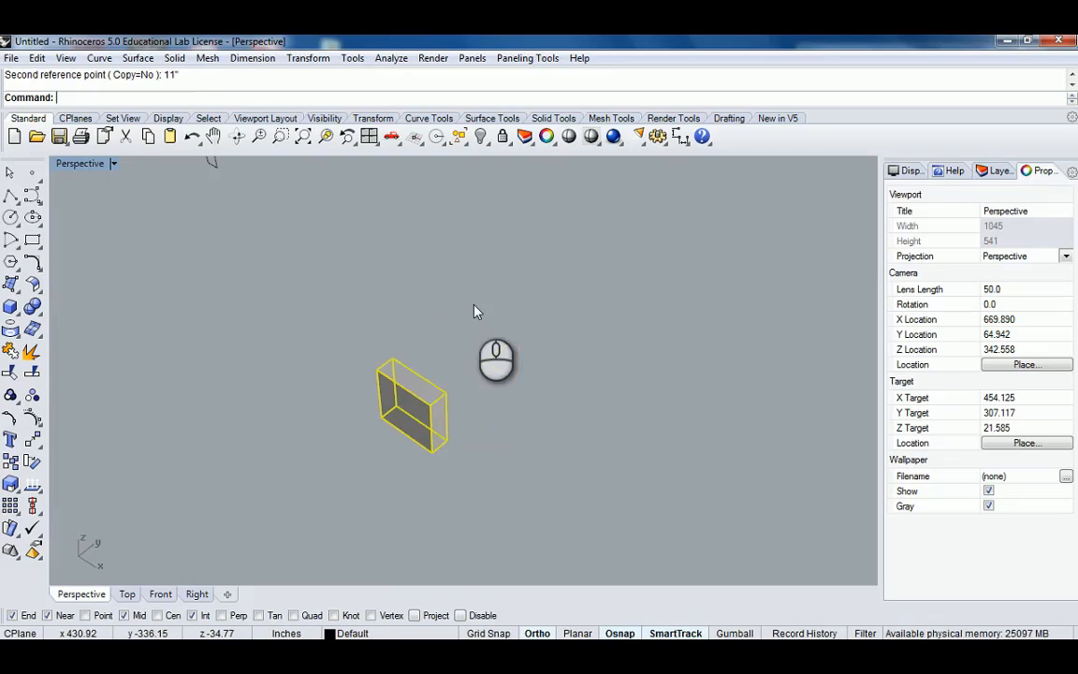
Run Scale1D again to set the box's height to 7", making a single stair step.
scroll(460, 433, up, 10)
right_click(432, 407)
click(416, 310)
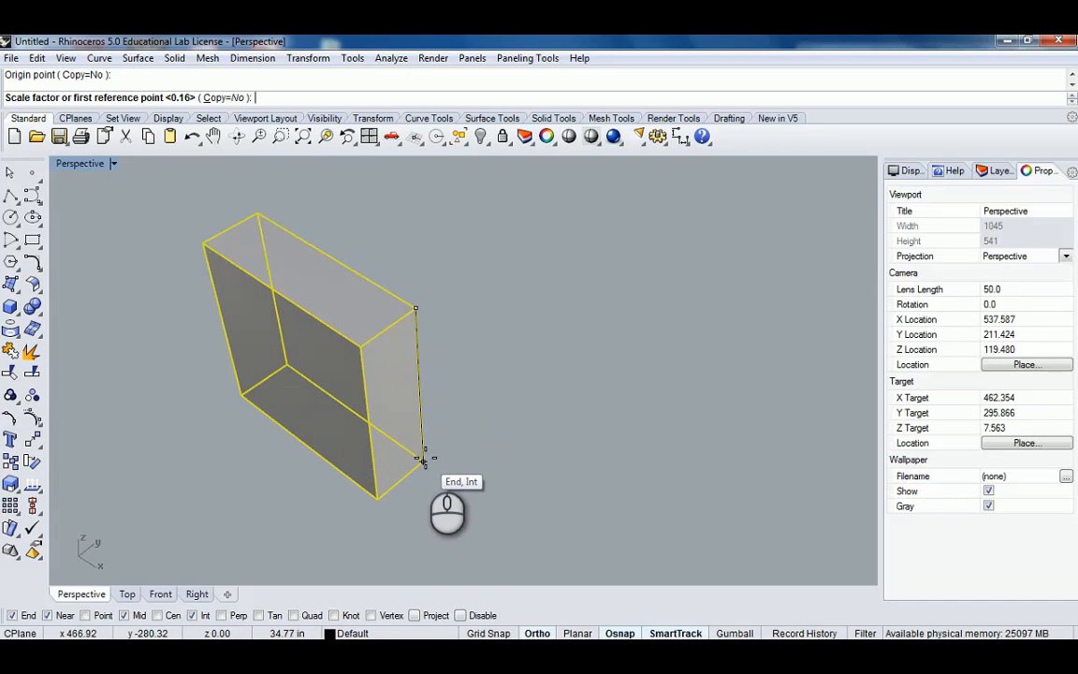
click(423, 458)
text(7")
key(Return)
Copy the step seven times, snapping each copy to the previous step's upper front corner to form a staircase.
scroll(399, 348, down, 4)
shift+right_drag(399, 347, 496, 437)
click(496, 388)
click(448, 416)
text(copy)
key(Return)
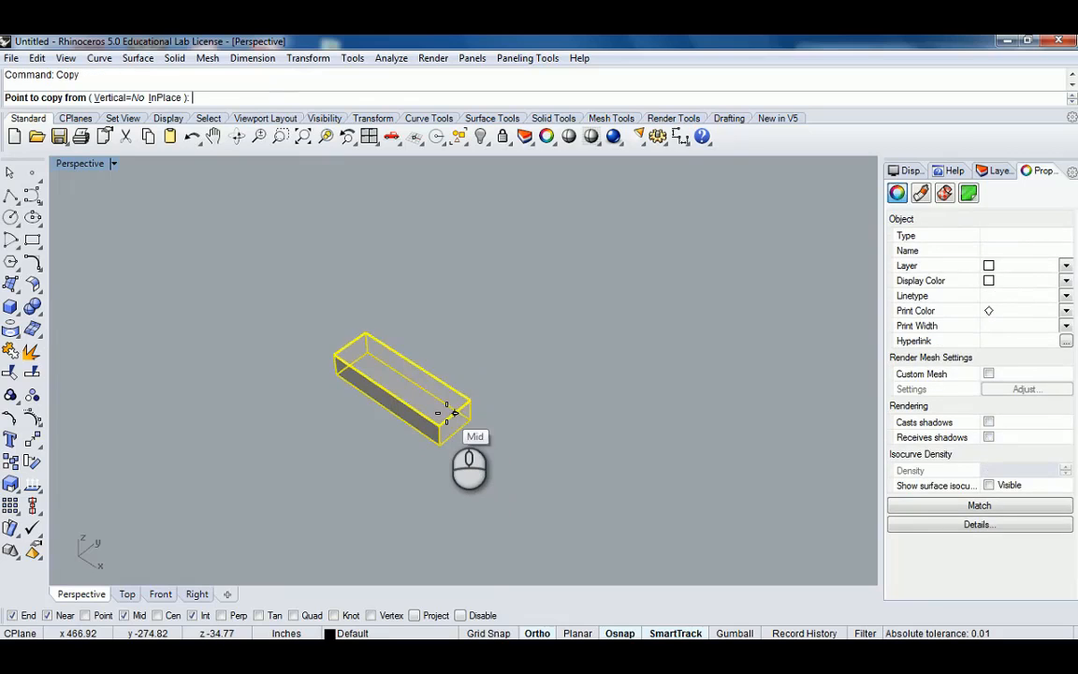
click(439, 444)
click(471, 402)
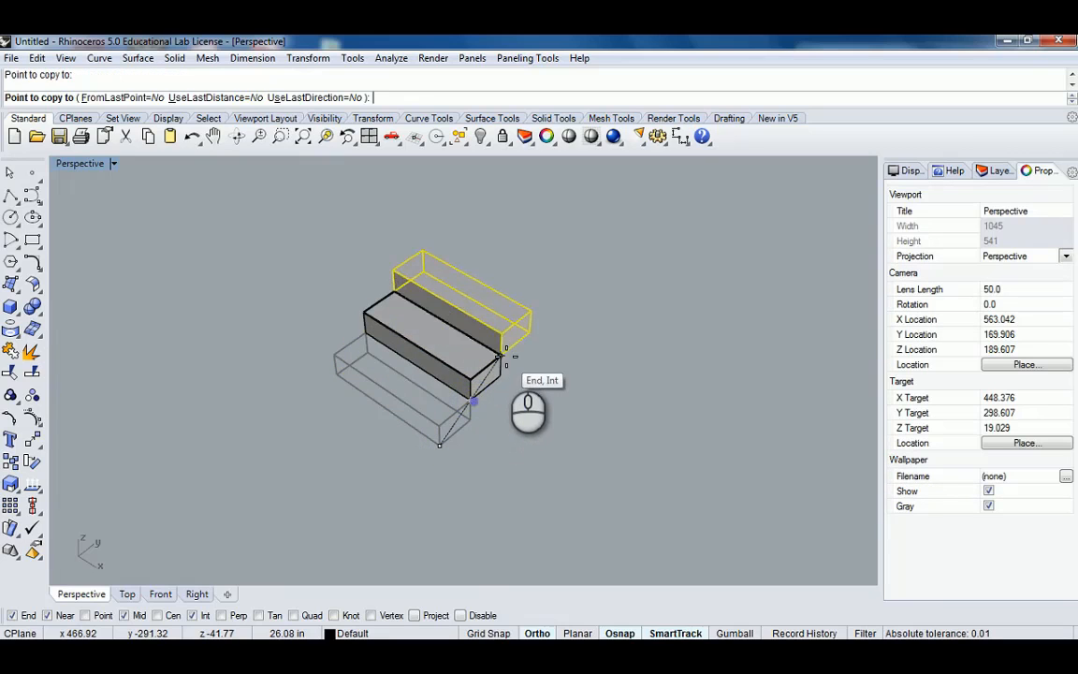
click(501, 356)
click(532, 309)
click(561, 266)
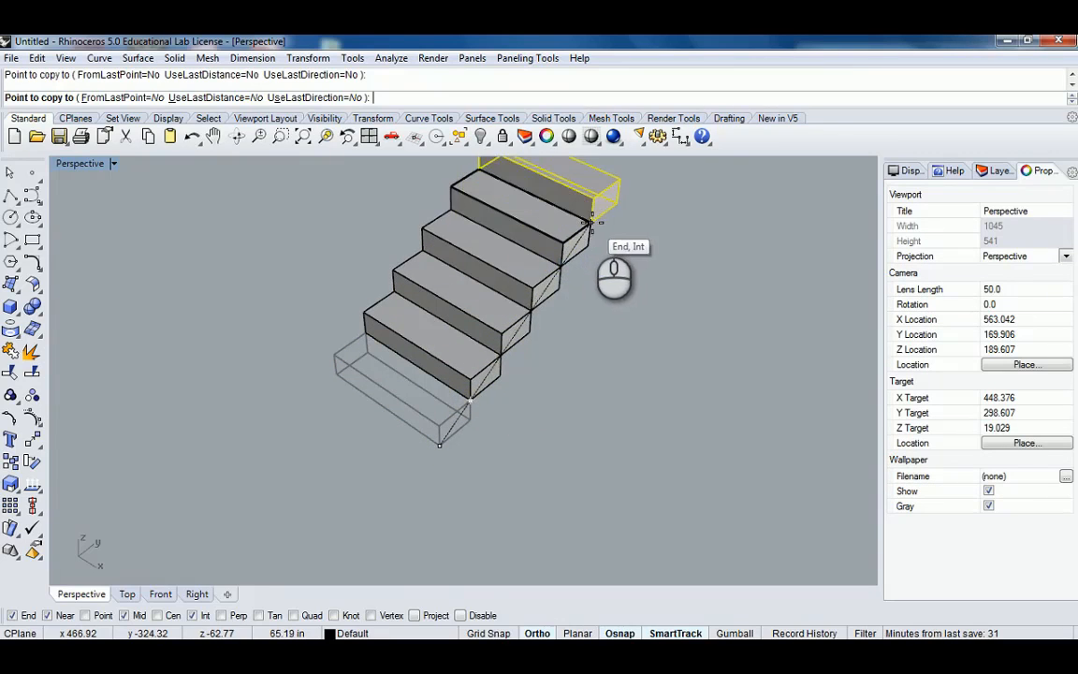
click(593, 221)
shift+right_drag(620, 226, 572, 304)
click(573, 256)
right_click(588, 239)
Orbit and zoom around the finished staircase to inspect it.
click(592, 237)
right_drag(597, 231, 580, 243)
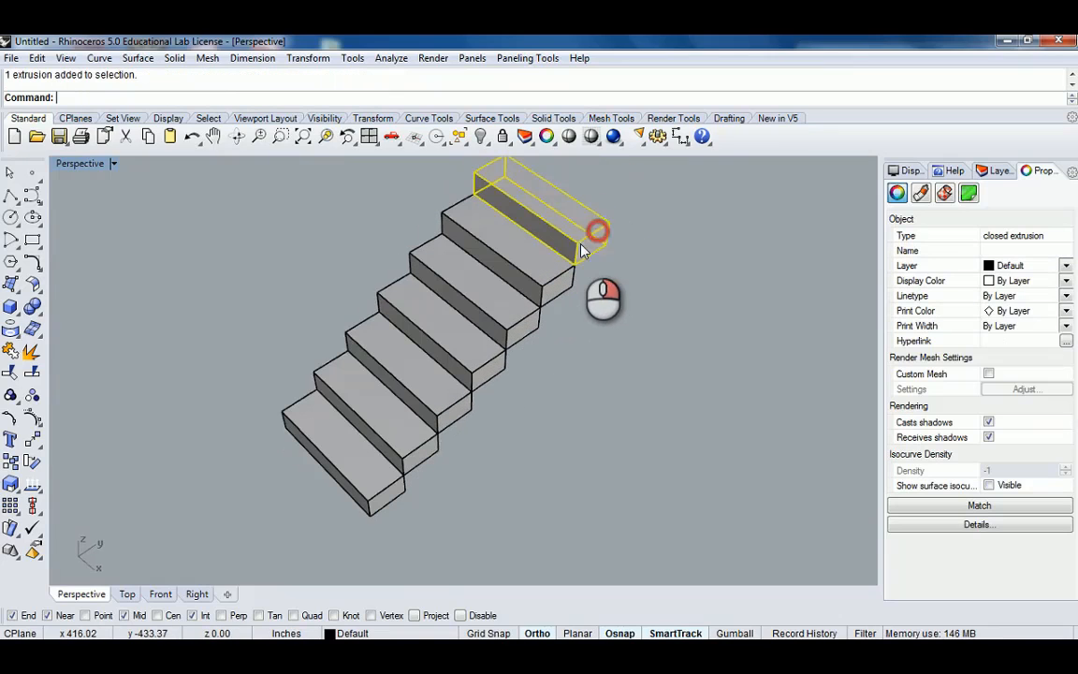
scroll(565, 247, down, 6)
click(558, 300)
shift+right_drag(556, 284, 521, 385)
right_drag(521, 385, 501, 344)
scroll(494, 383, up, 3)
scroll(496, 385, down, 2)
shift+right_drag(506, 416, 436, 370)
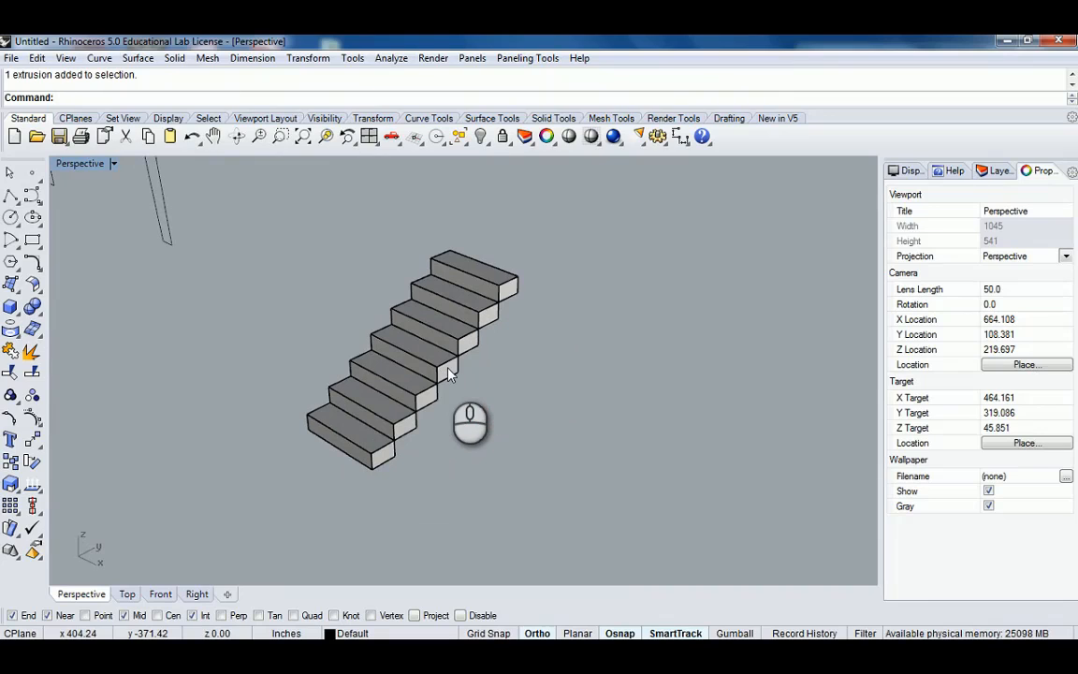
scroll(434, 371, up, 1)
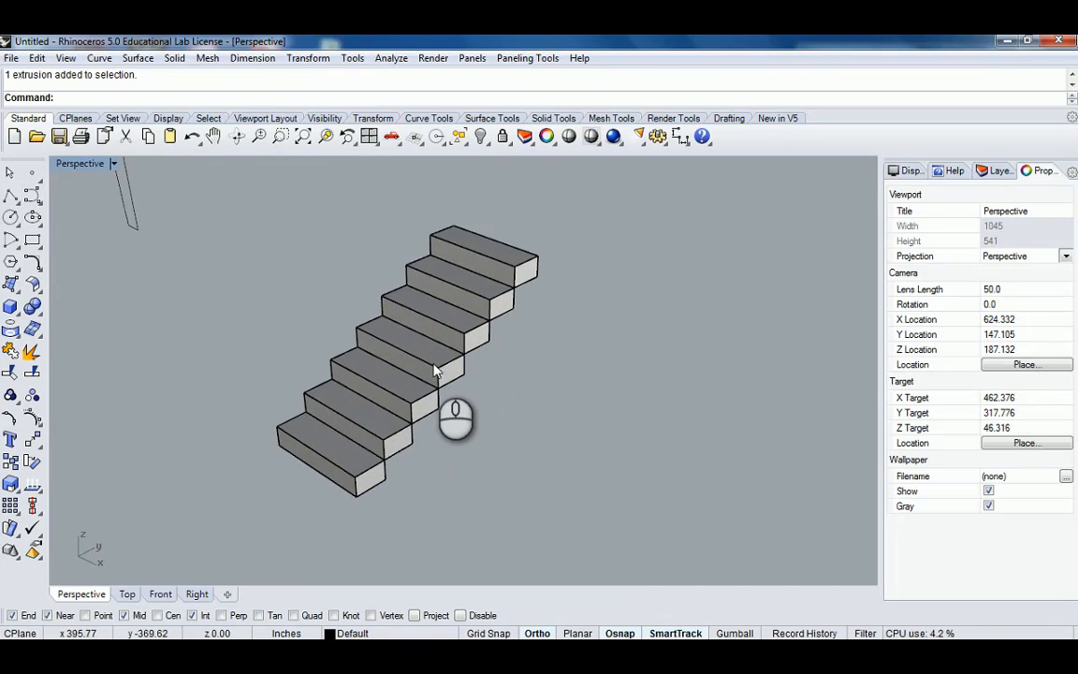
key(Return)
key(Escape)
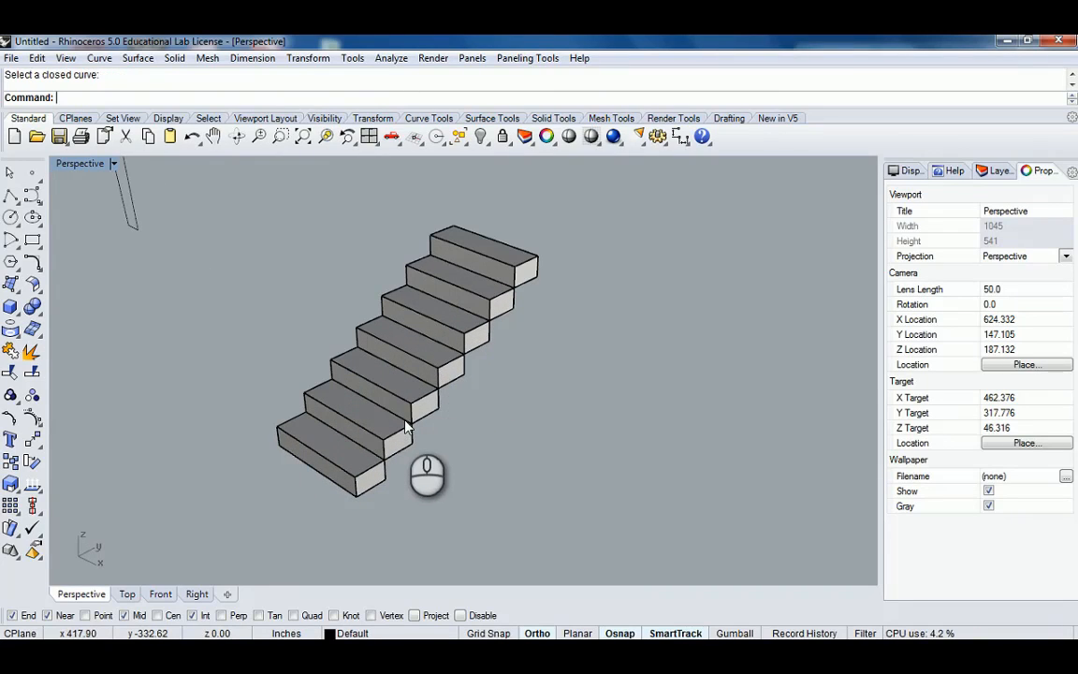
Draw a diagonal polyline from the bottom step's front edge to the top step's front corner.
text(Polyline)
key(Return)
scroll(374, 459, up, 1)
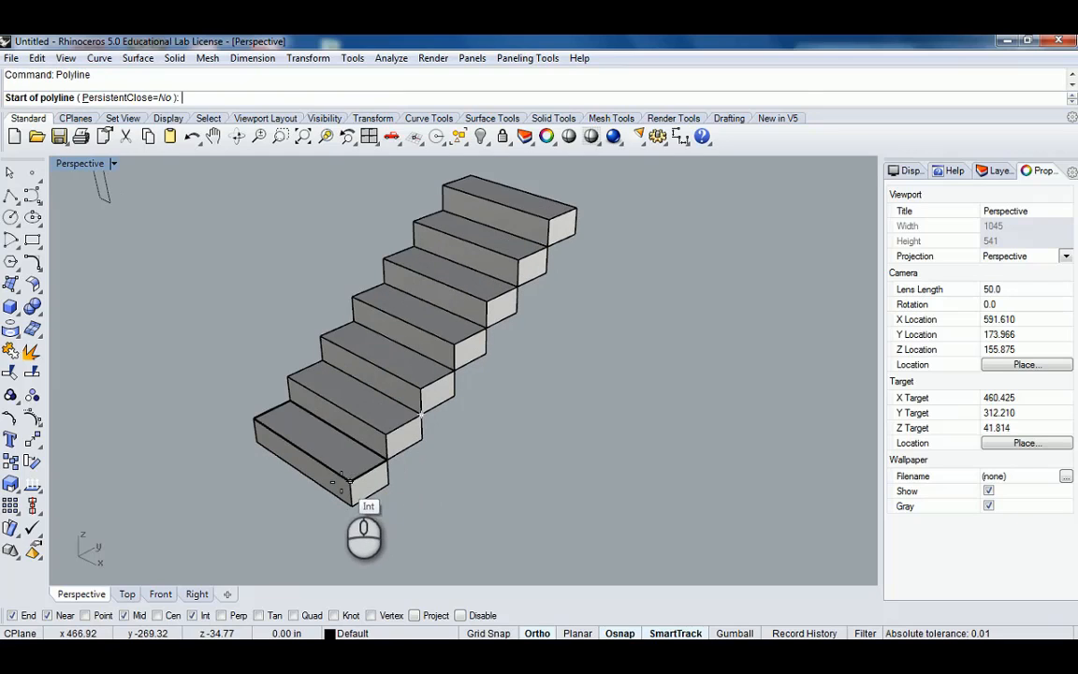
click(349, 481)
click(552, 222)
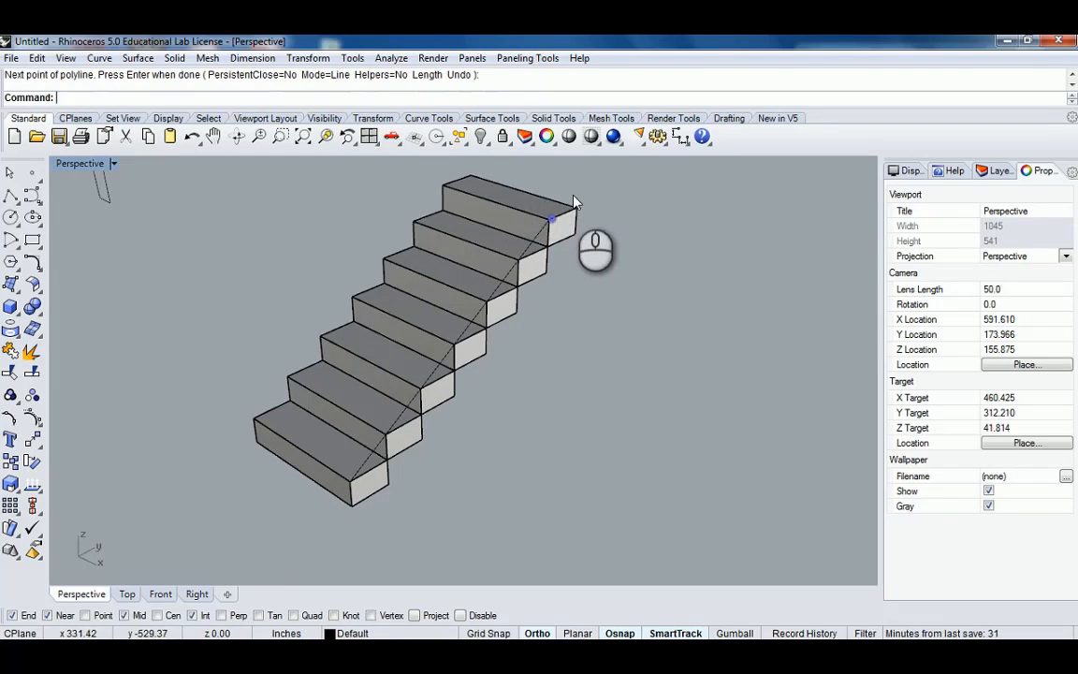
scroll(544, 229, up, 1)
right_click(534, 257)
Move the diagonal line straight up 42" to form the handrail line.
scroll(536, 320, down, 2)
right_drag(534, 258, 535, 320)
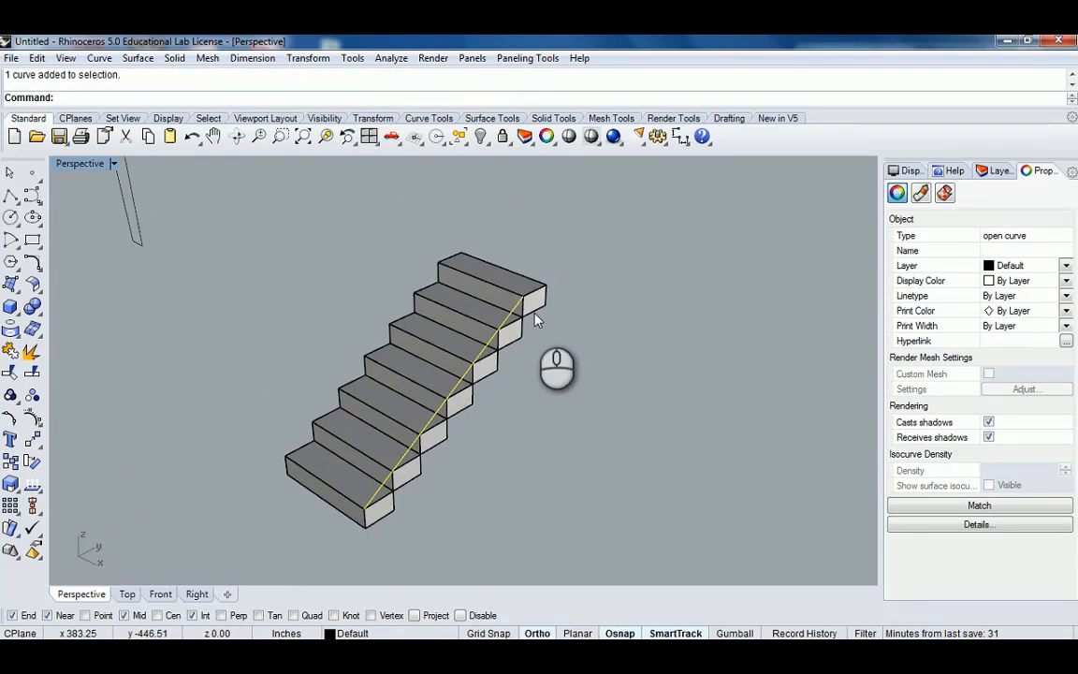
text(M)
key(Return)
click(551, 306)
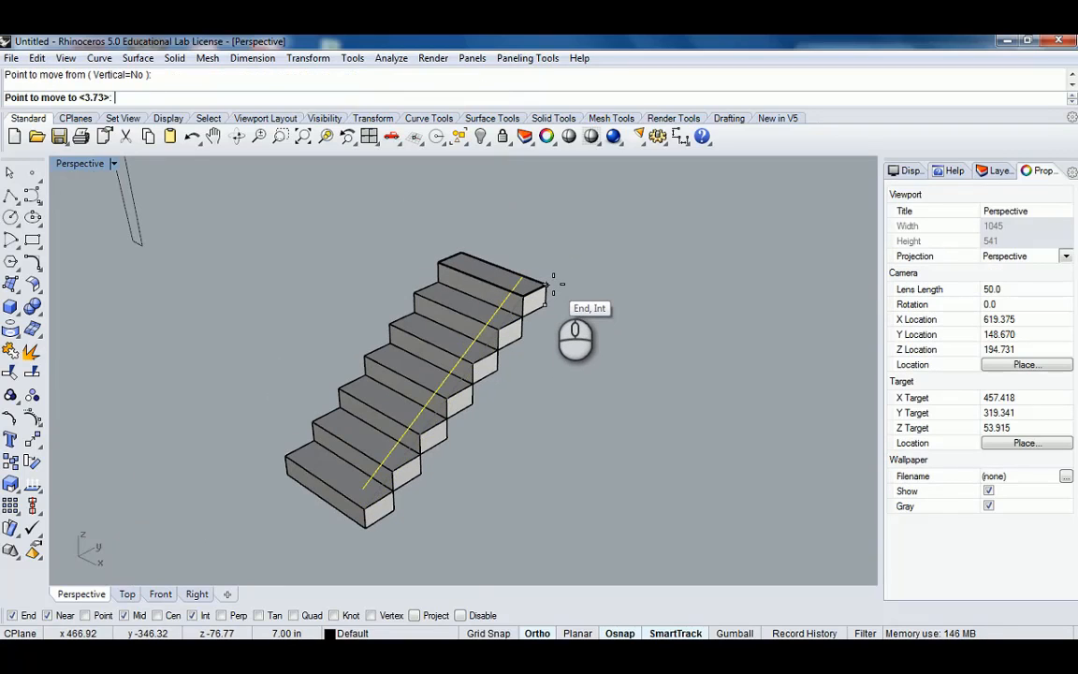
text(42")
key(Return)
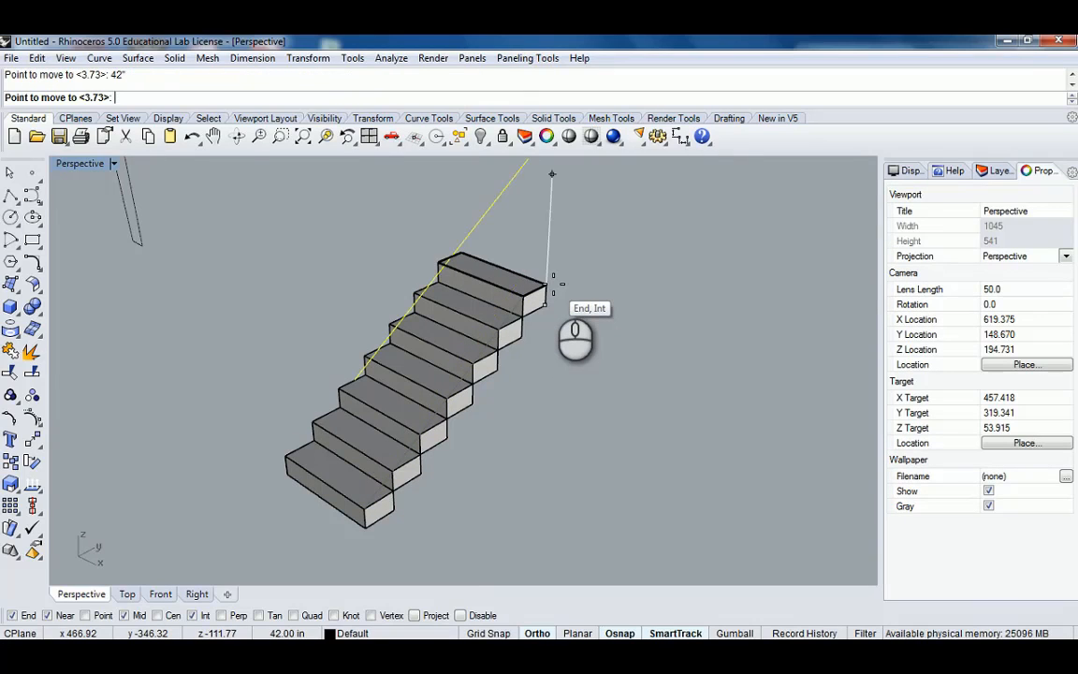
click(552, 284)
scroll(573, 257, down, 4)
shift+right_drag(574, 255, 509, 310)
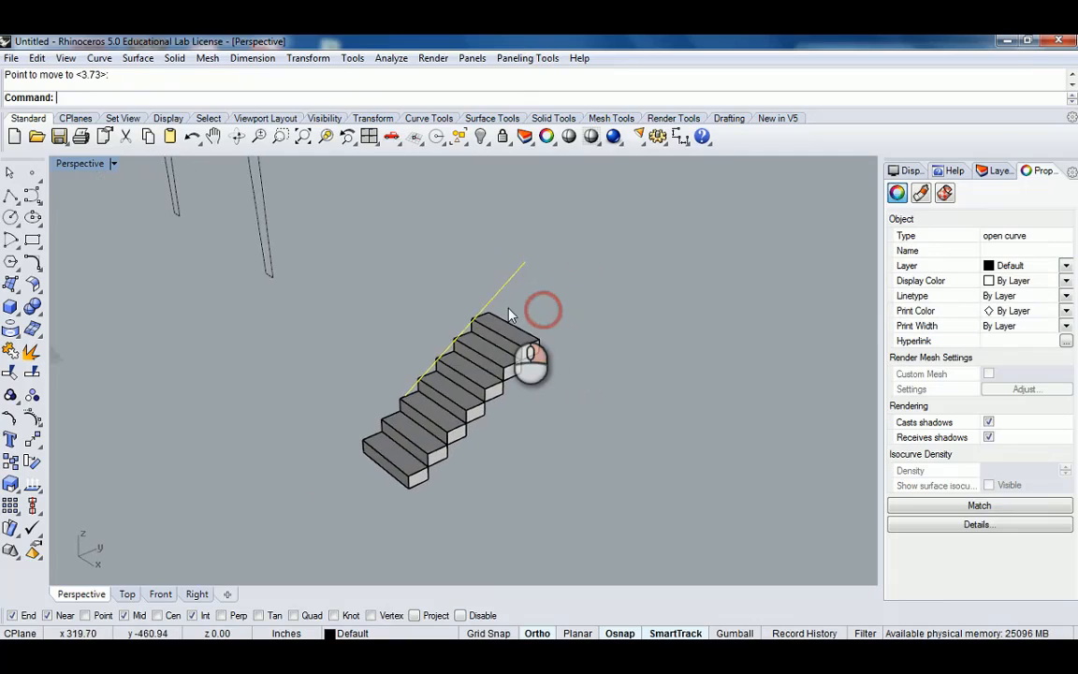
key(Escape)
text(PlaceHole)
key(Return)
scroll(525, 315, up, 4)
right_drag(520, 372, 510, 372)
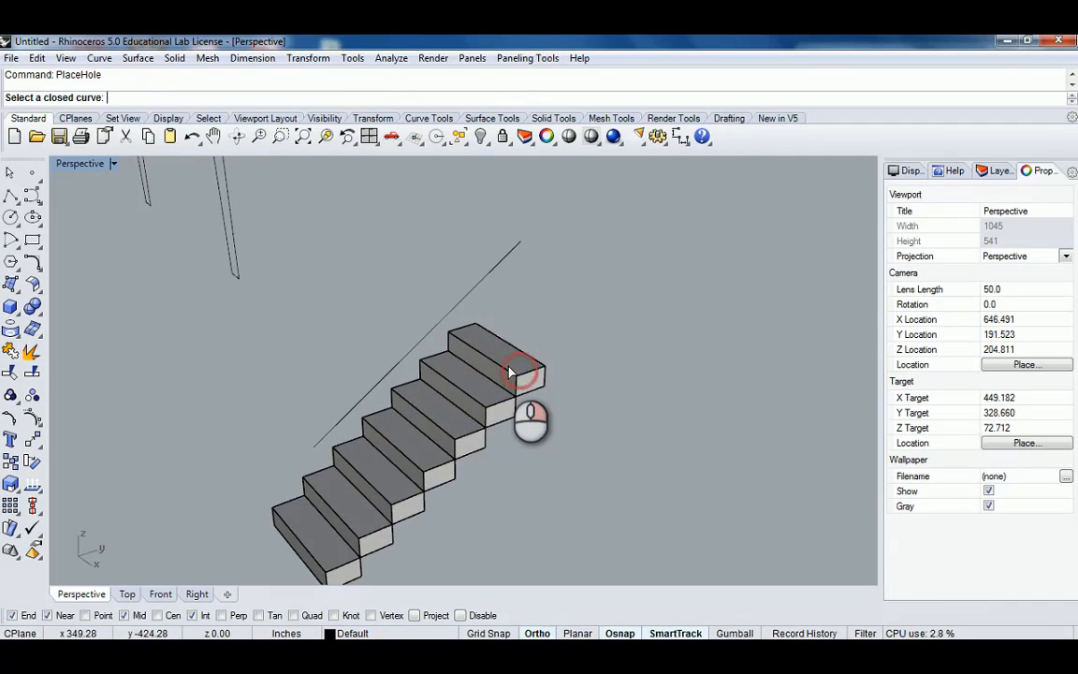
text(polyline)
key(Return)
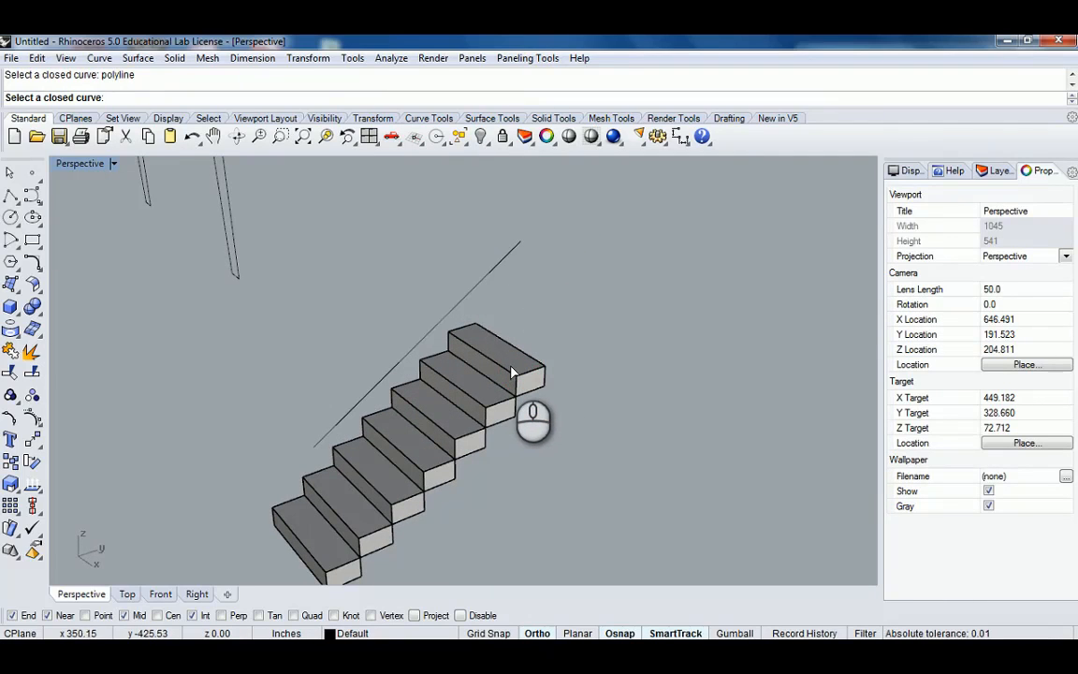
Draw a vertical polyline from the top step's midpoint up to the handrail line's upper end.
text(Polyline)
key(Return)
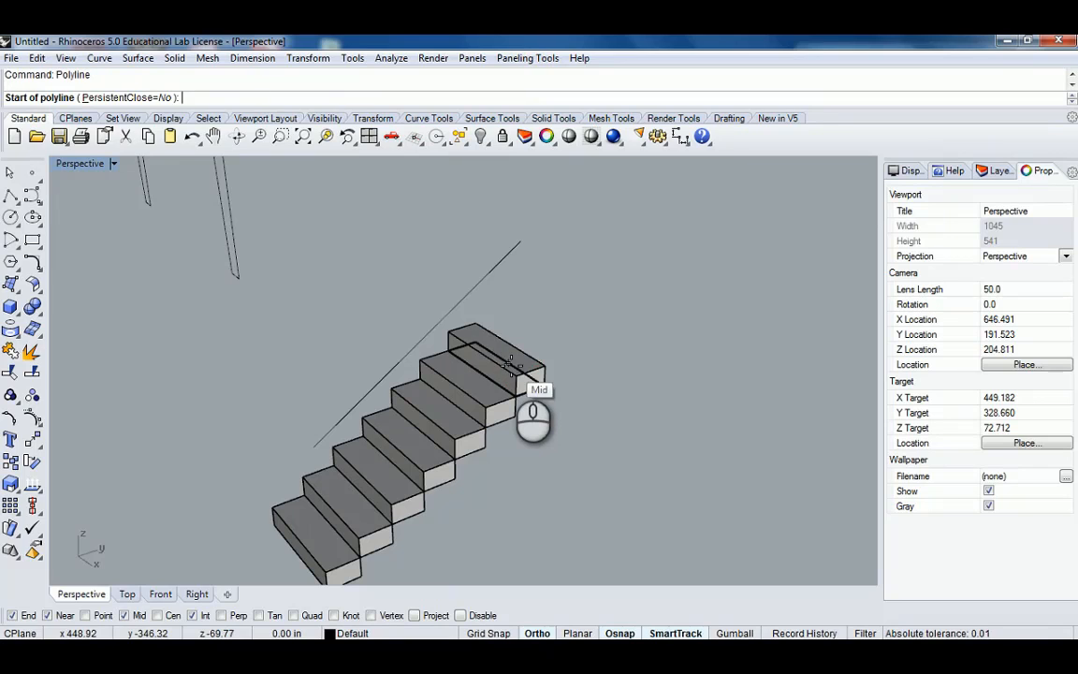
click(516, 375)
click(520, 244)
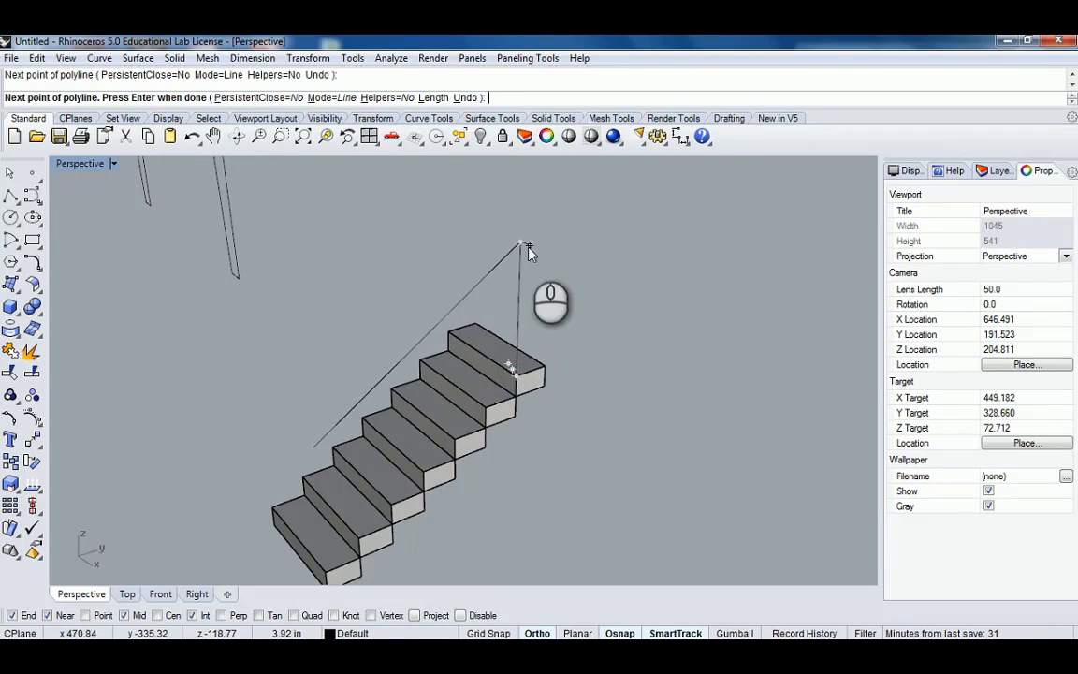
right_click(529, 249)
Draw a vertical polyline from the handrail line's lower end down to the bottom step's midpoint.
scroll(524, 257, down, 6)
shift+right_drag(409, 385, 426, 342)
scroll(433, 364, up, 6)
right_click(435, 374)
click(441, 273)
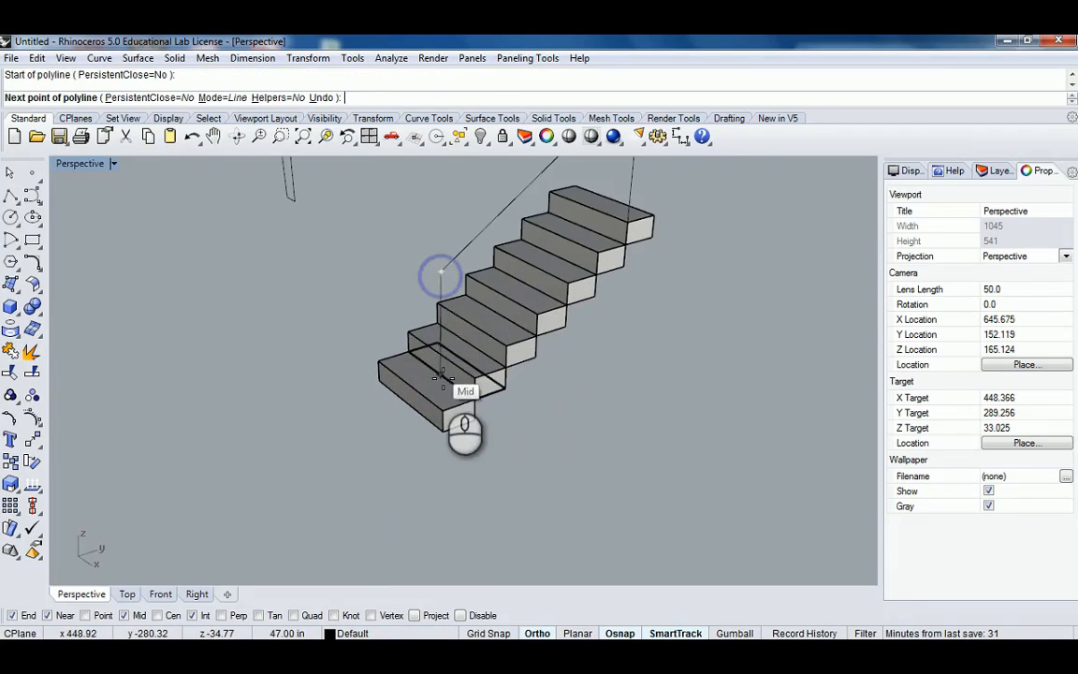
click(442, 409)
right_click(459, 363)
Join the two vertical posts and the handrail line into one curve.
scroll(472, 321, down, 6)
shift+right_drag(481, 303, 460, 361)
right_drag(456, 357, 625, 330)
right_drag(618, 338, 447, 349)
click(457, 329)
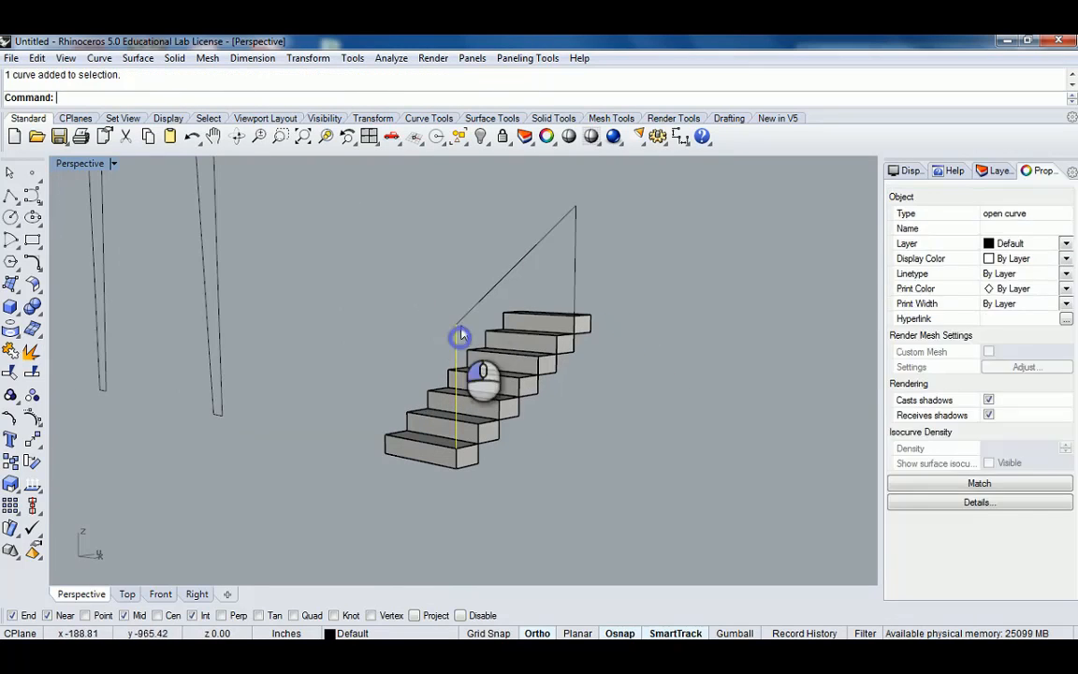
shift+click(533, 249)
shift+click(578, 229)
right_drag(611, 271, 506, 370)
text(join)
key(Return)
scroll(584, 341, up, 3)
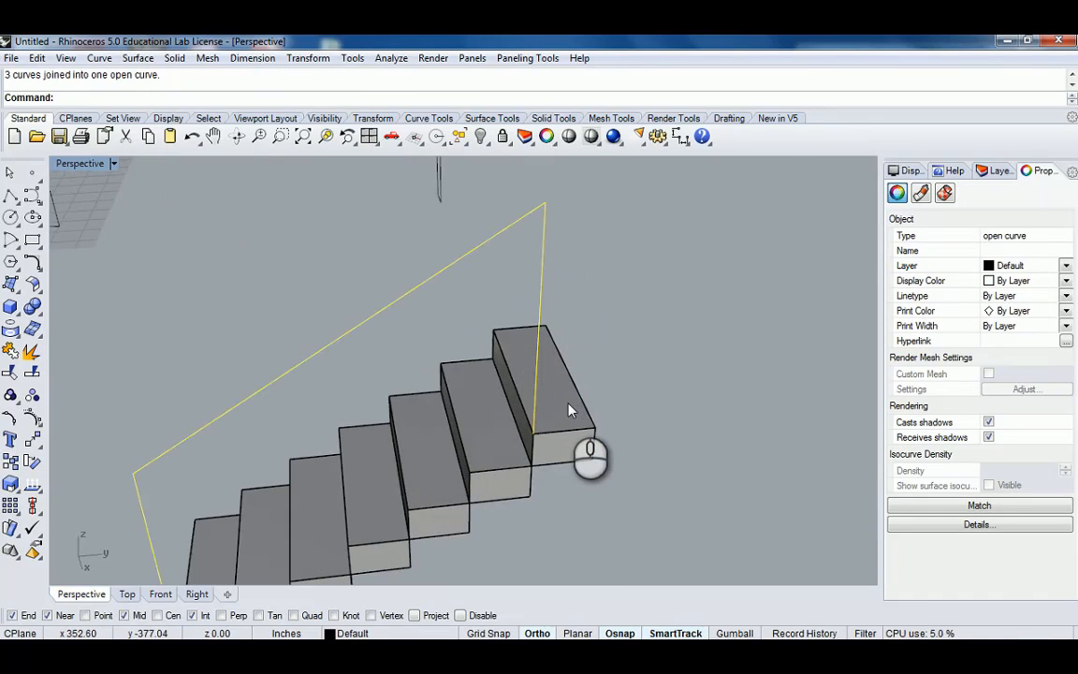
key(Escape)
right_drag(568, 409, 625, 363)
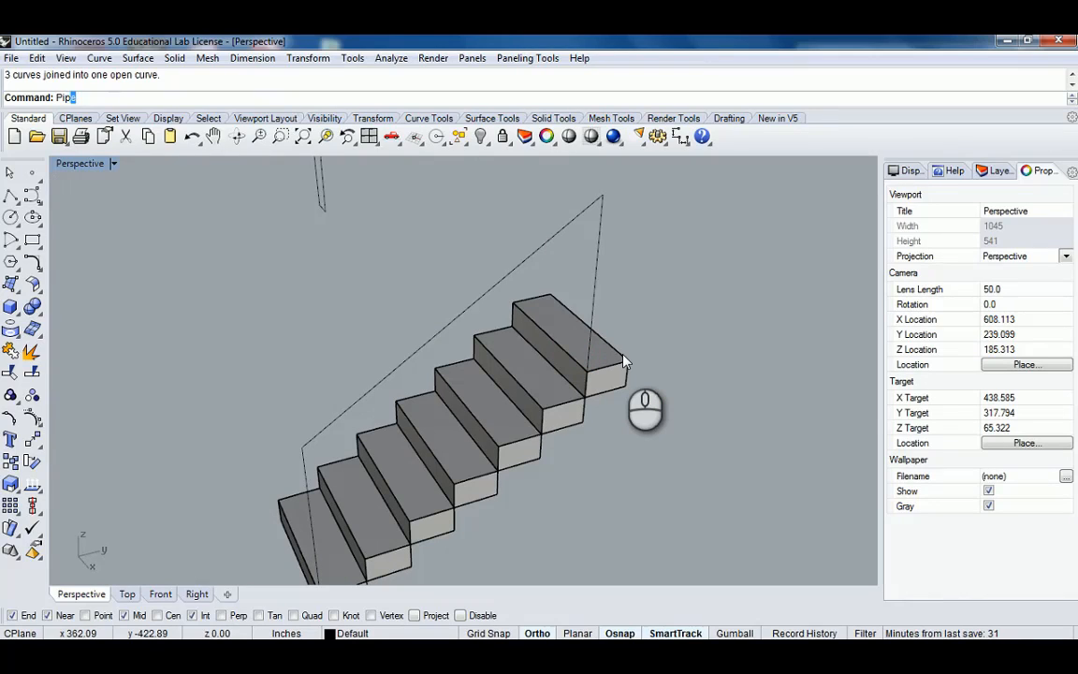
Start a pipe along the joined handrail curve with a start diameter of 1.5".
key(Return)
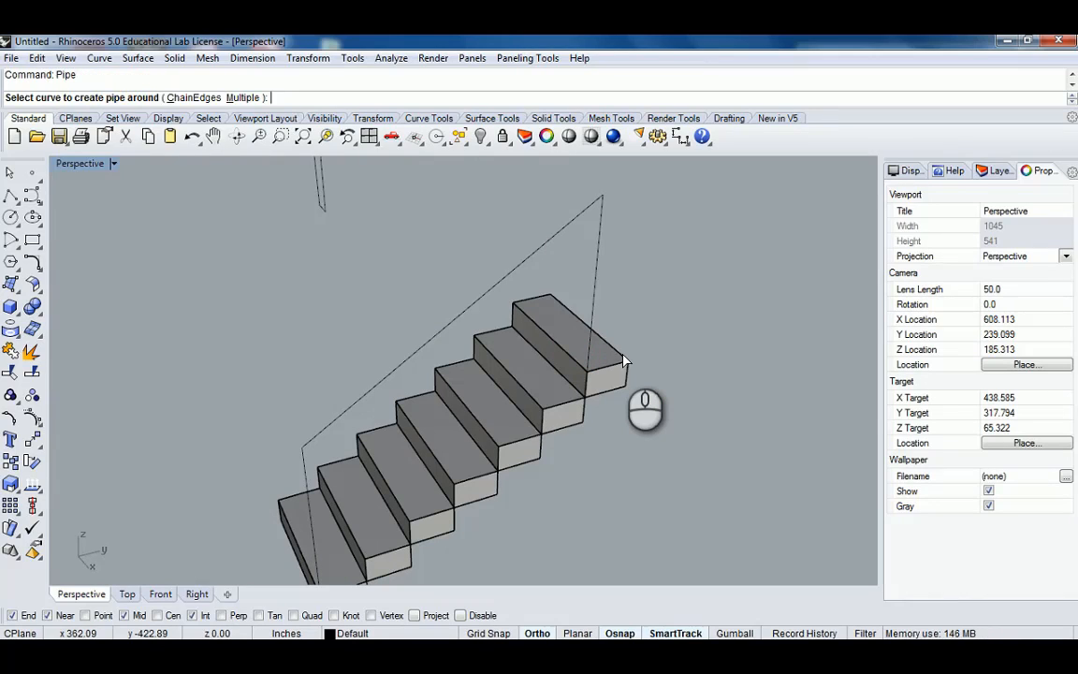
scroll(591, 344, up, 2)
scroll(526, 374, down, 6)
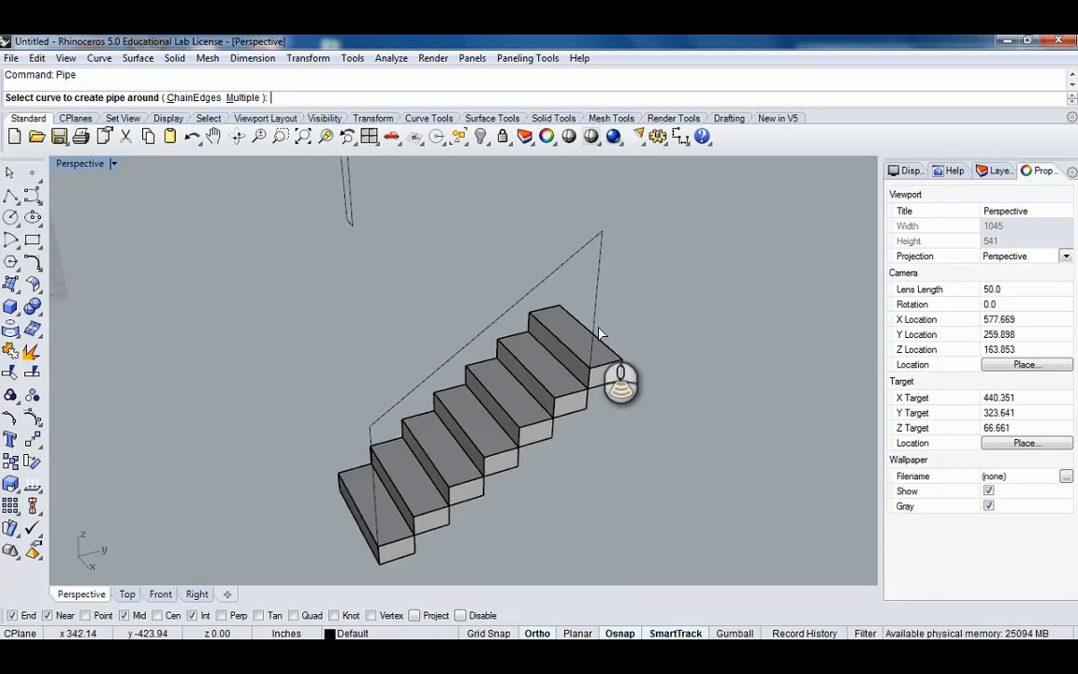
scroll(467, 355, up, 2)
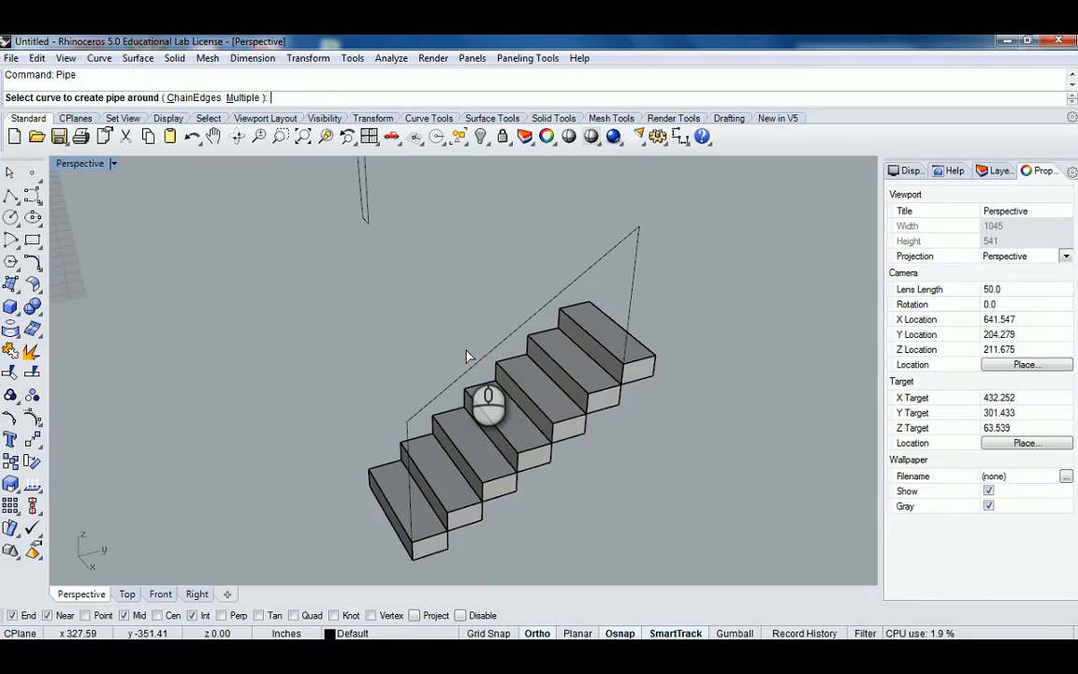
scroll(503, 333, up, 5)
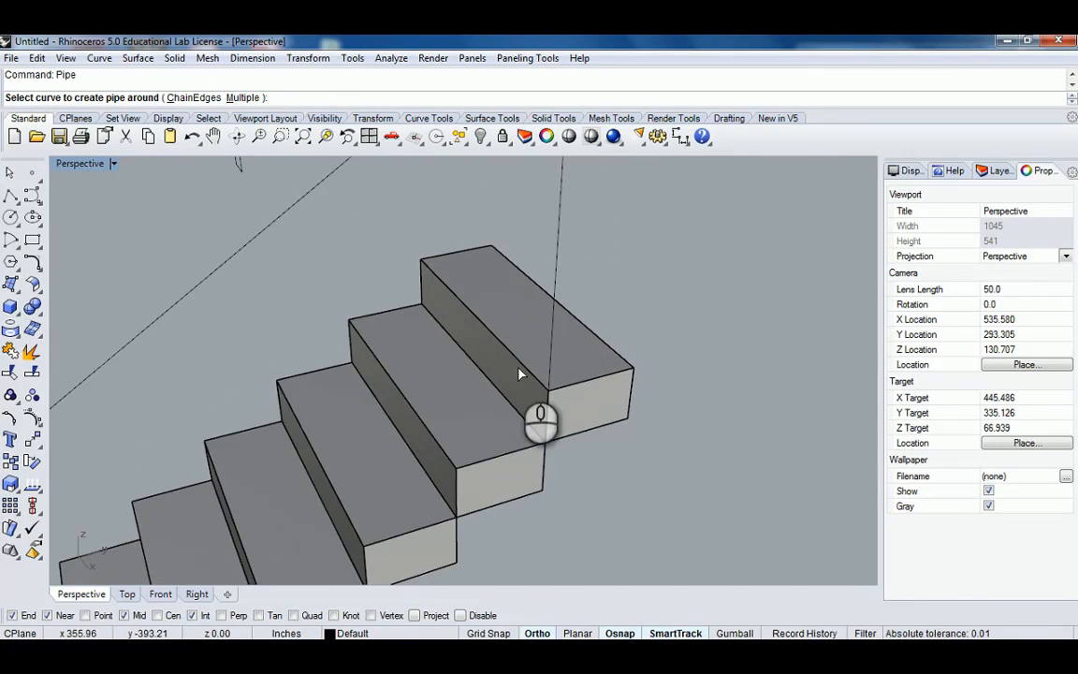
scroll(562, 366, down, 3)
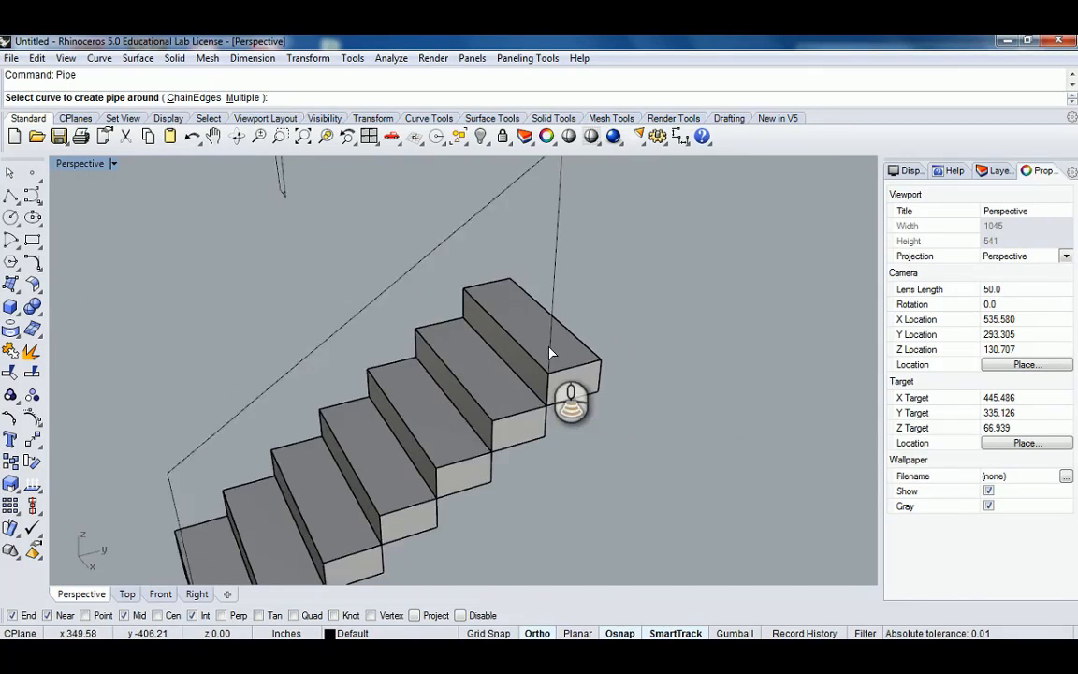
click(558, 221)
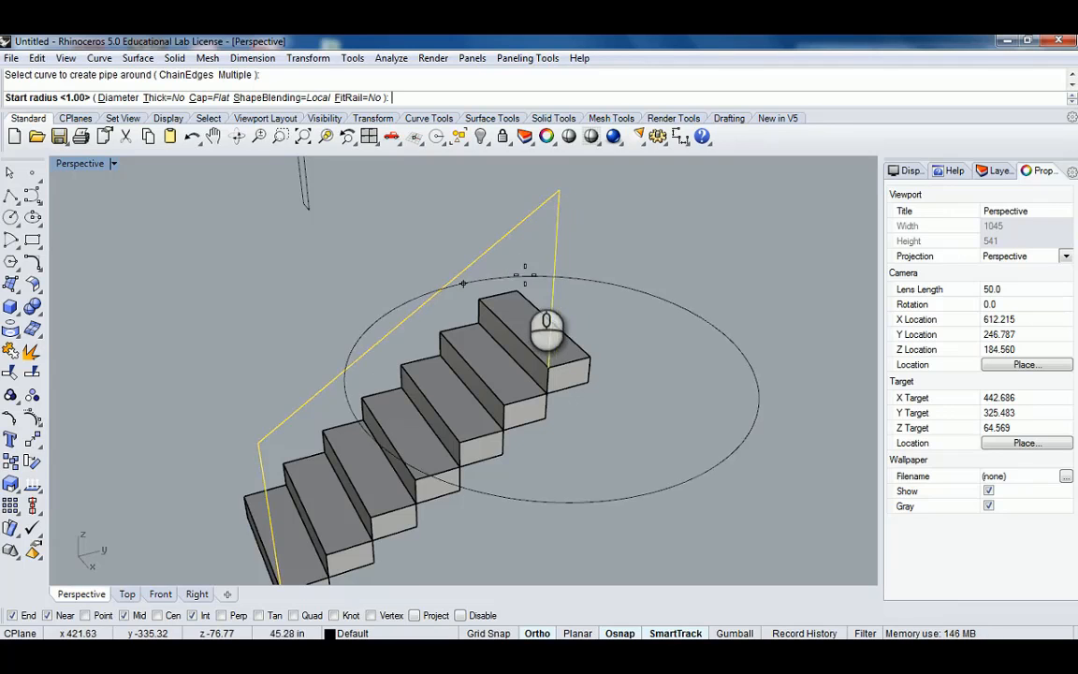
scroll(580, 348, up, 2)
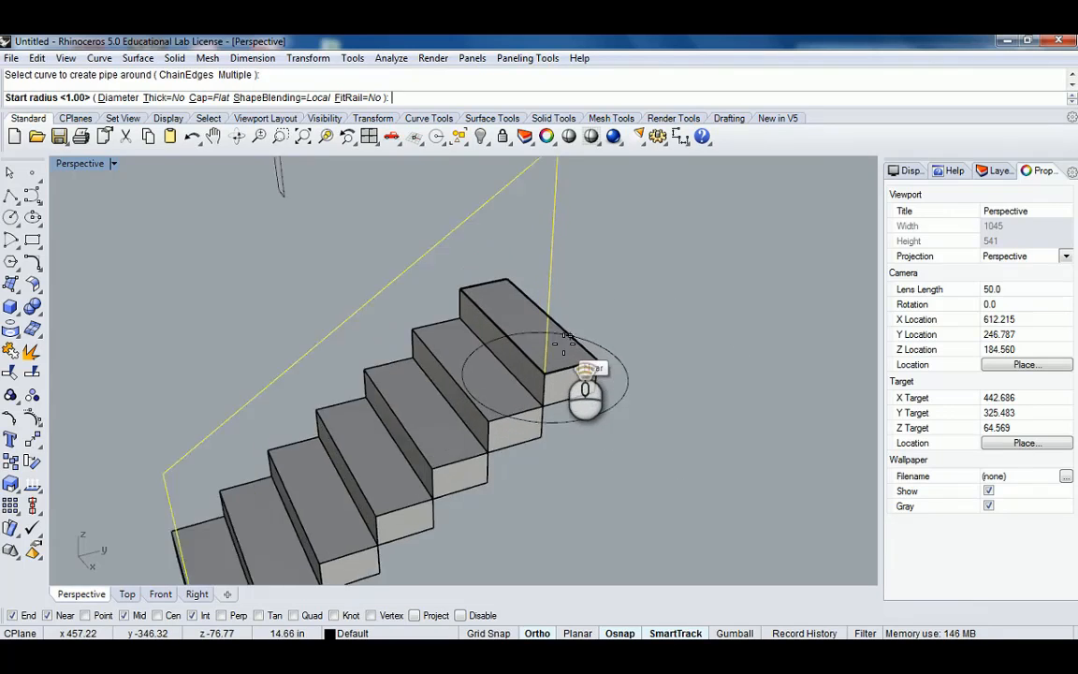
scroll(561, 370, up, 3)
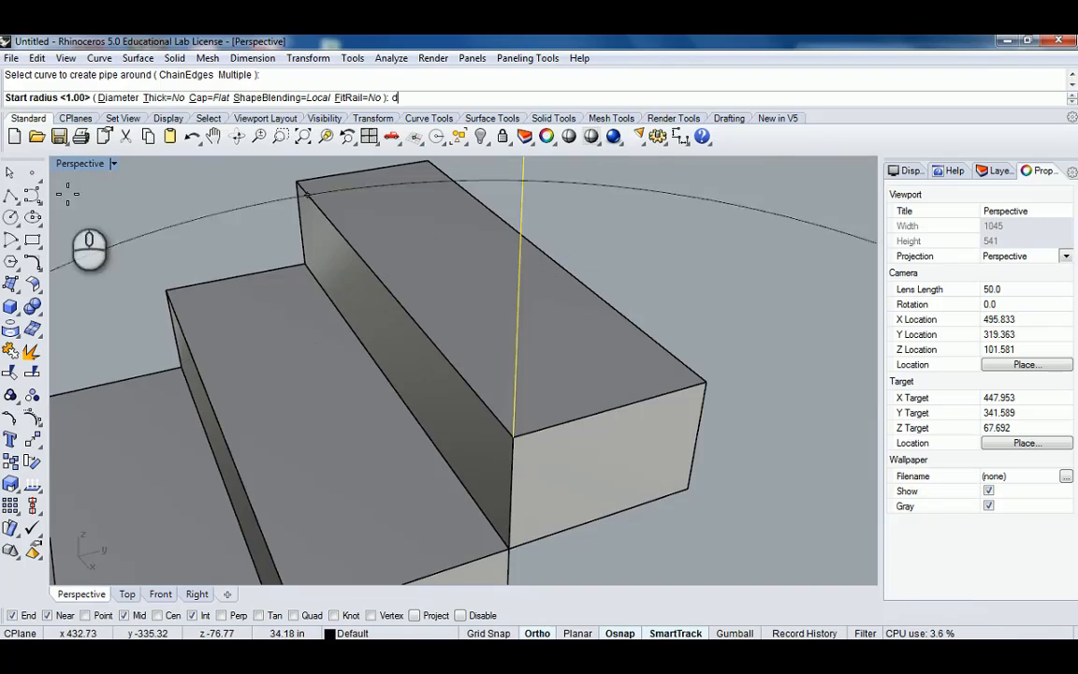
key(Return)
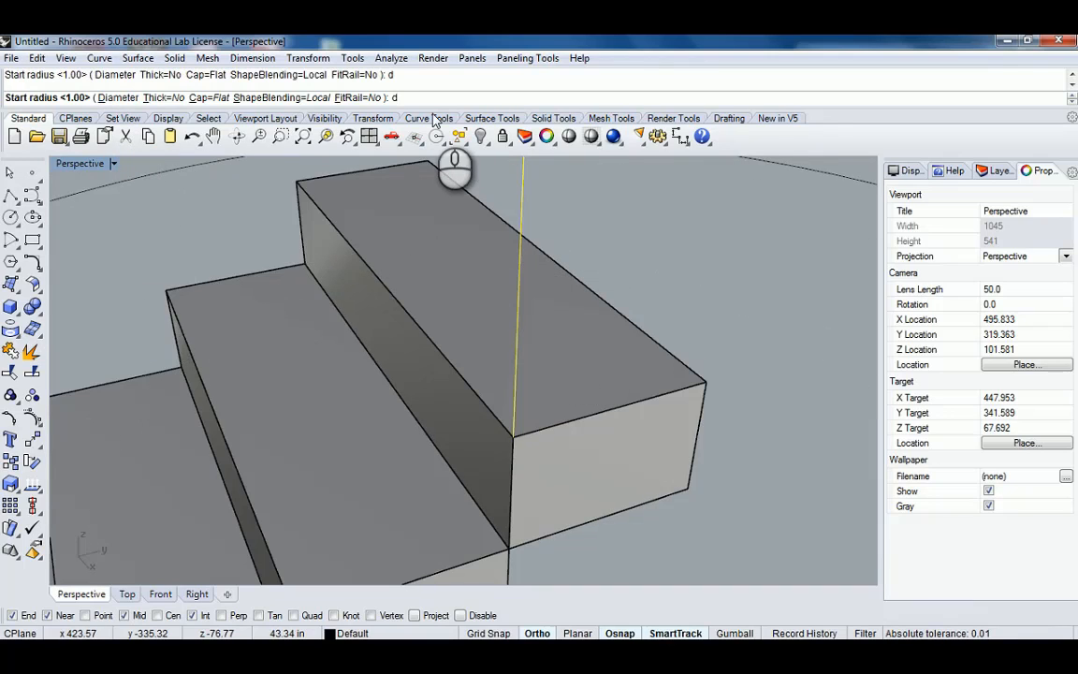
text(1.5")
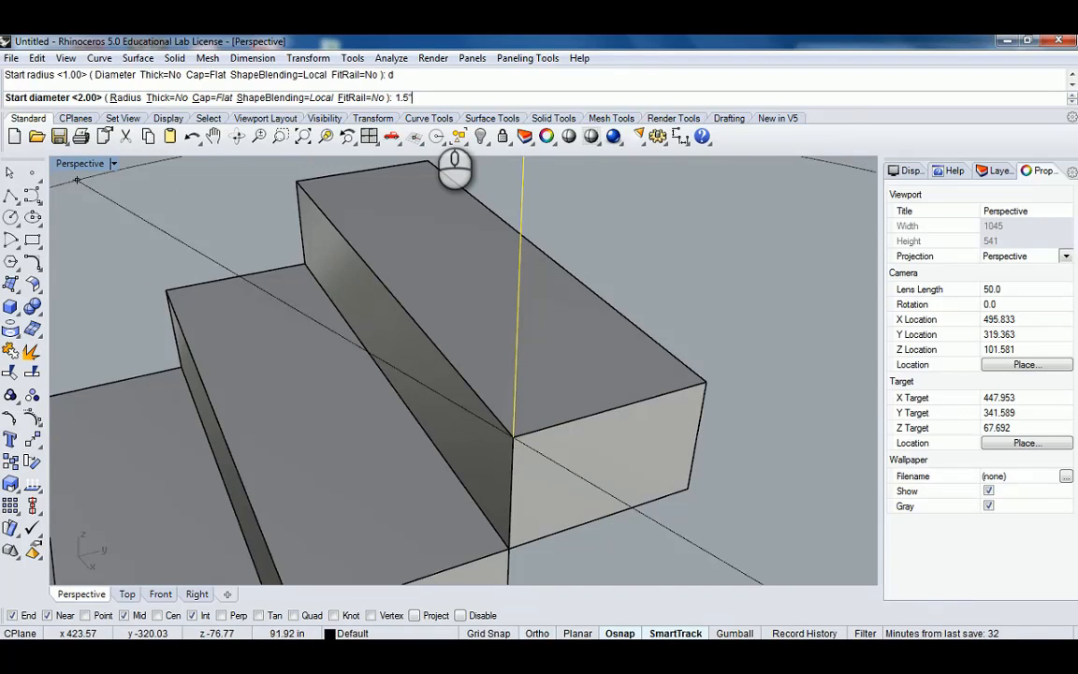
key(Return)
Finish the pipe with an end diameter of 1.5" and no intermediate diameters.
scroll(438, 178, down, 12)
shift+right_drag(375, 301, 363, 400)
scroll(363, 401, up, 8)
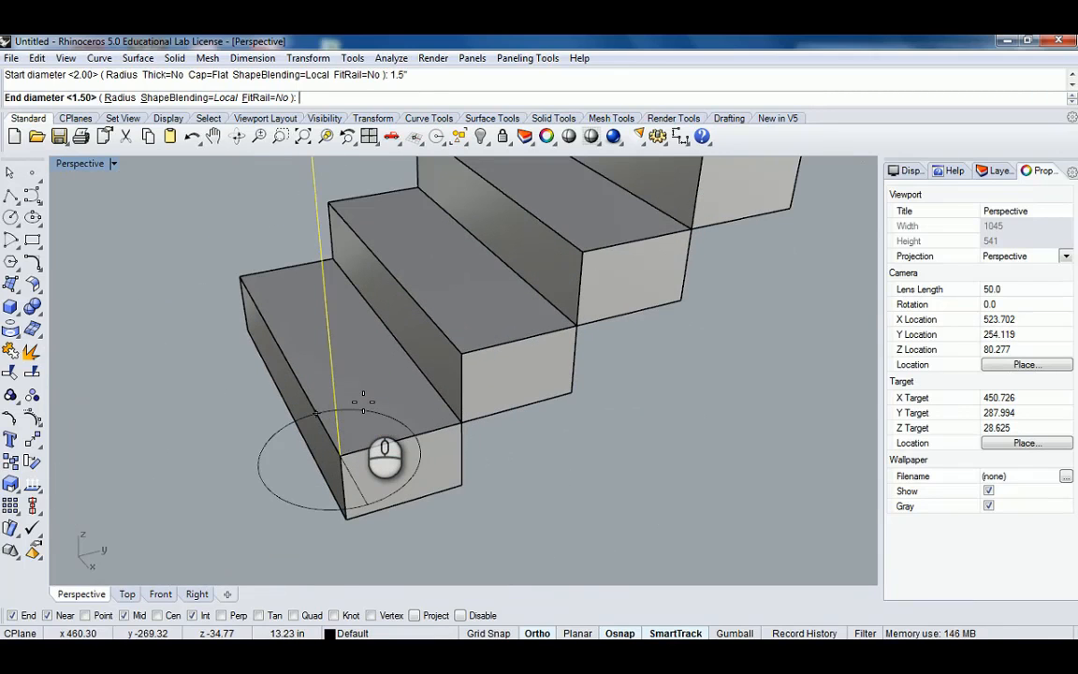
scroll(363, 400, down, 6)
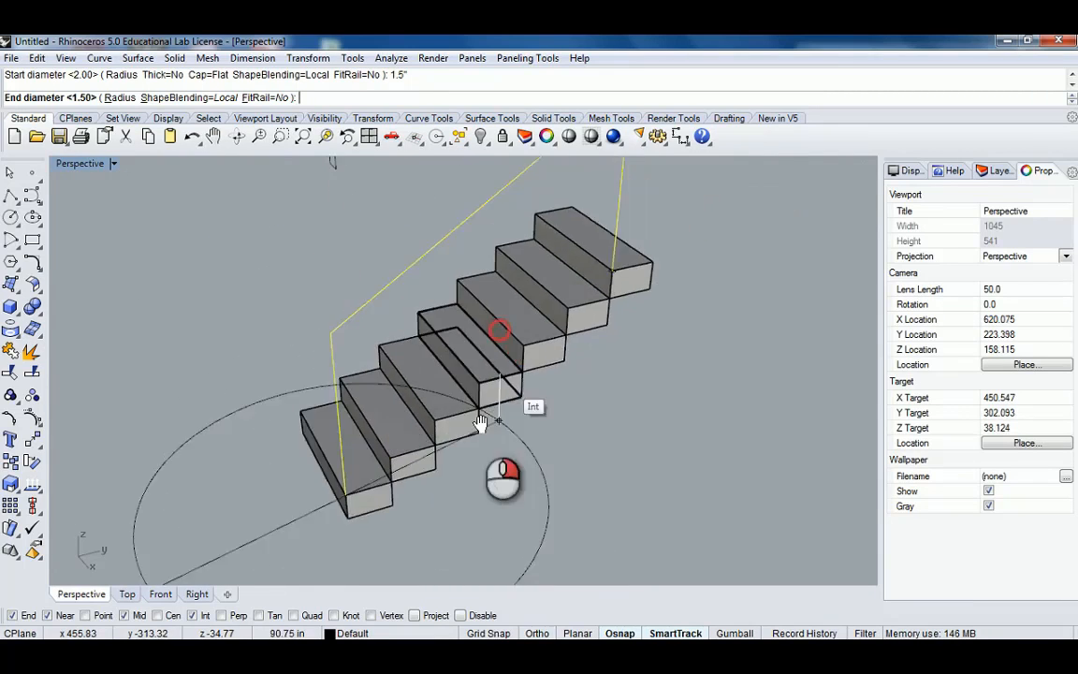
scroll(429, 474, down, 2)
scroll(392, 454, up, 6)
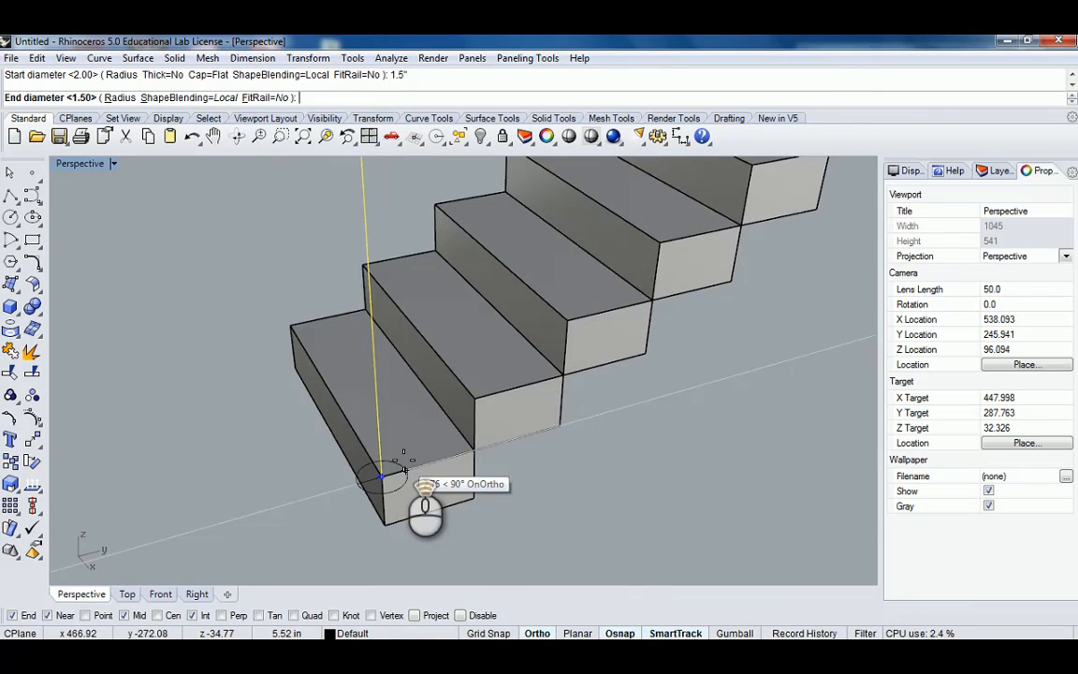
scroll(404, 465, up, 2)
click(405, 465)
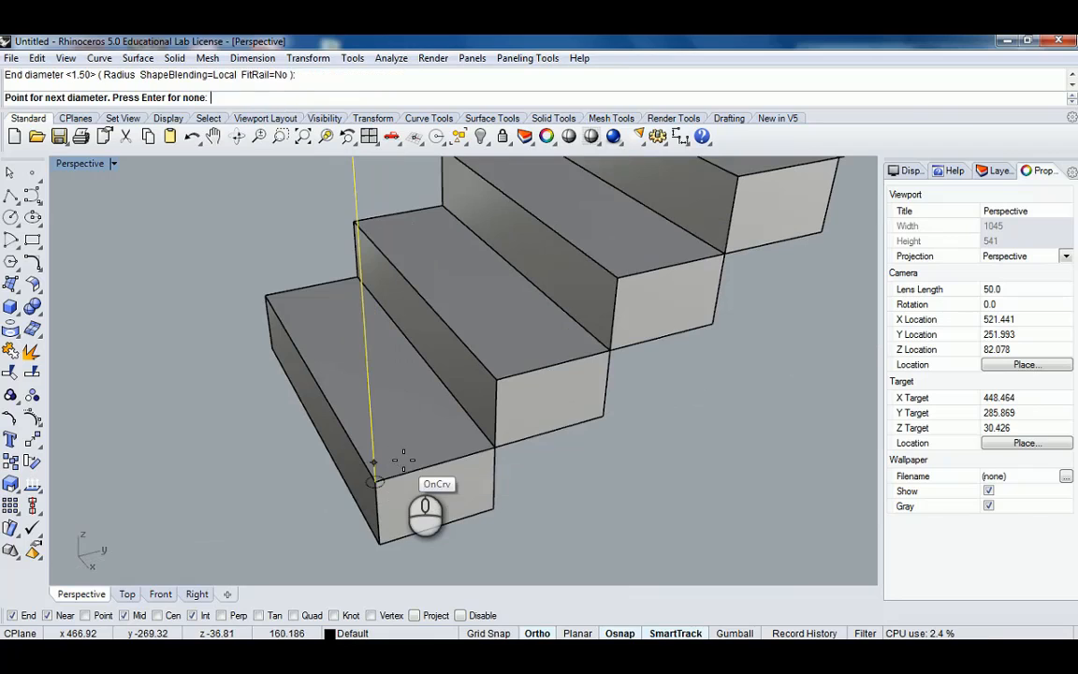
scroll(421, 449, down, 4)
scroll(471, 408, down, 4)
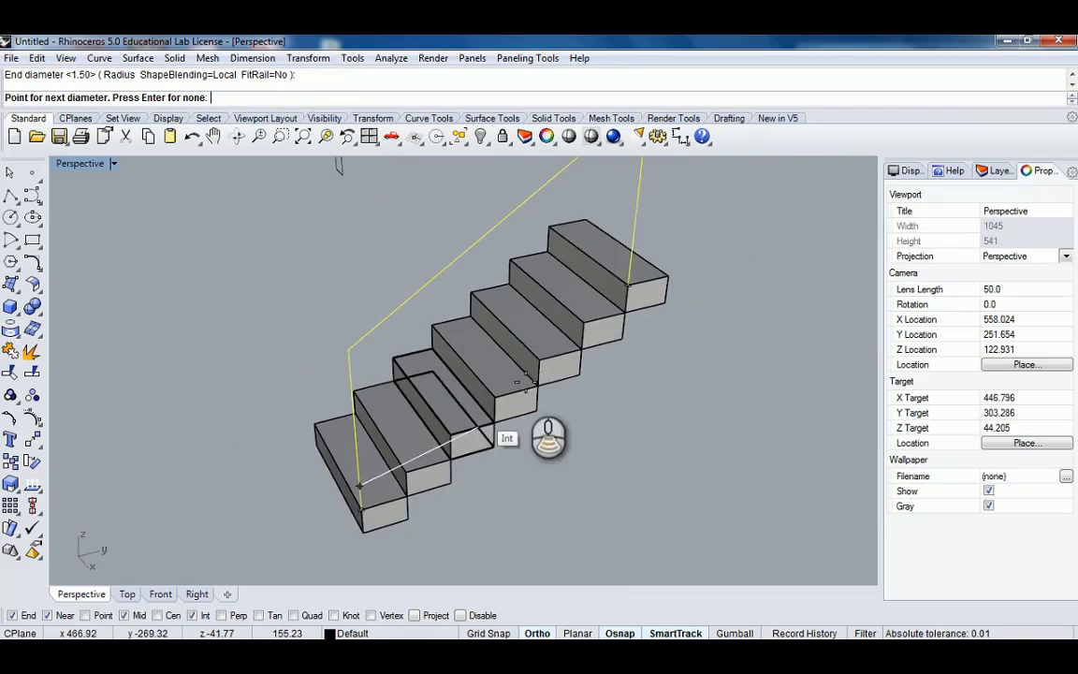
shift+right_drag(527, 379, 473, 421)
right_drag(556, 339, 498, 341)
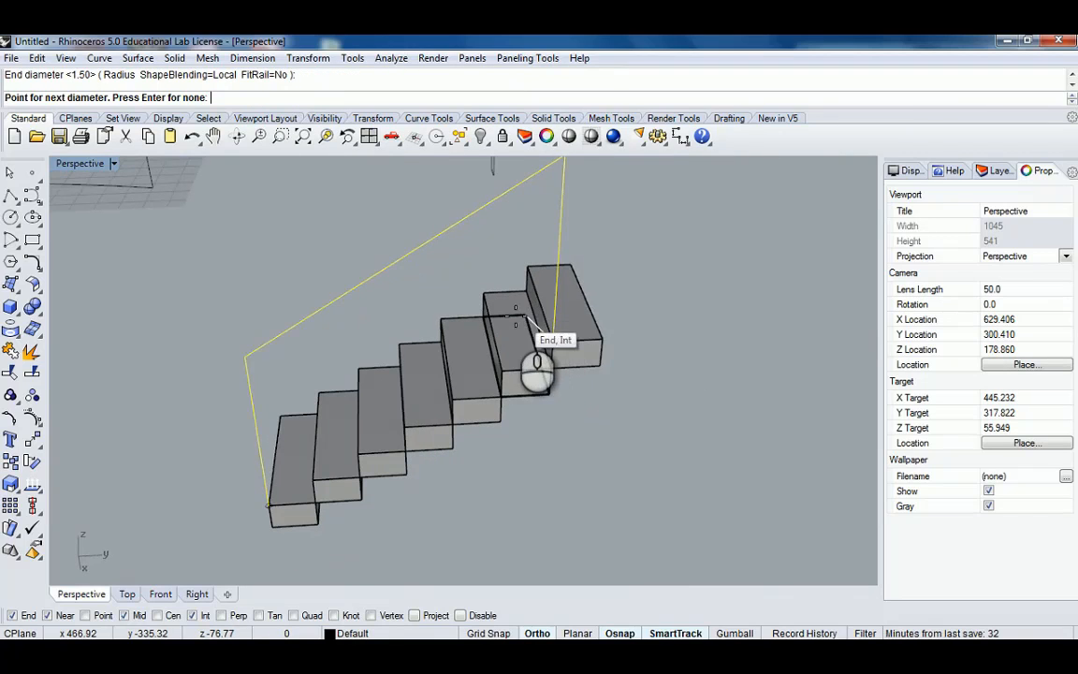
scroll(519, 323, up, 4)
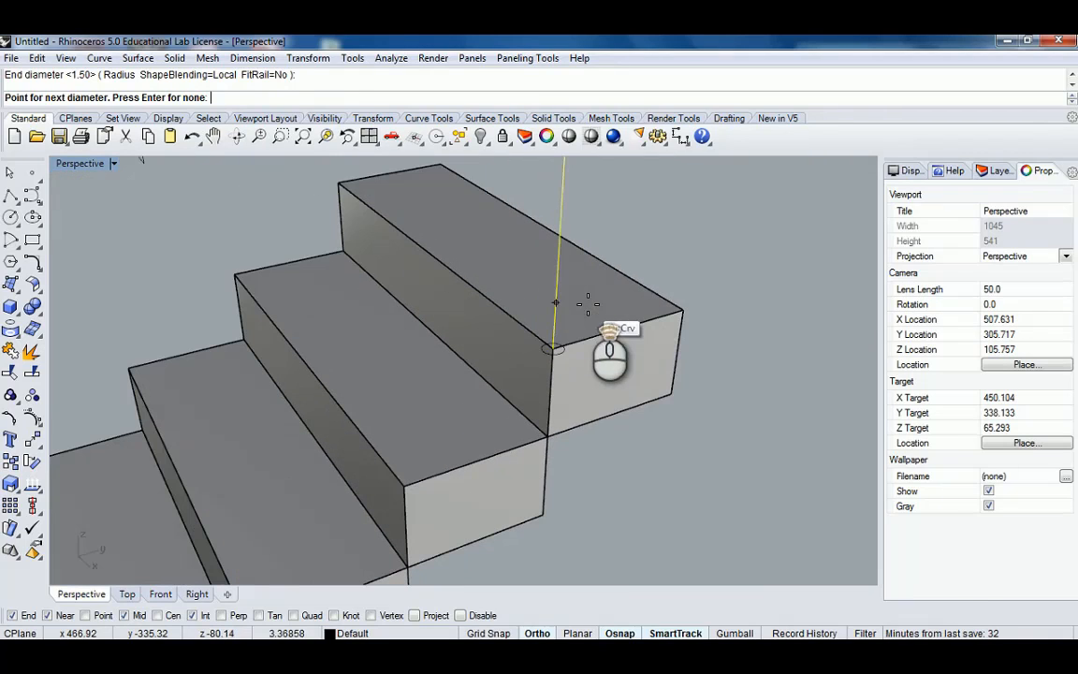
scroll(534, 351, down, 5)
shift+right_drag(347, 517, 430, 409)
scroll(332, 512, up, 5)
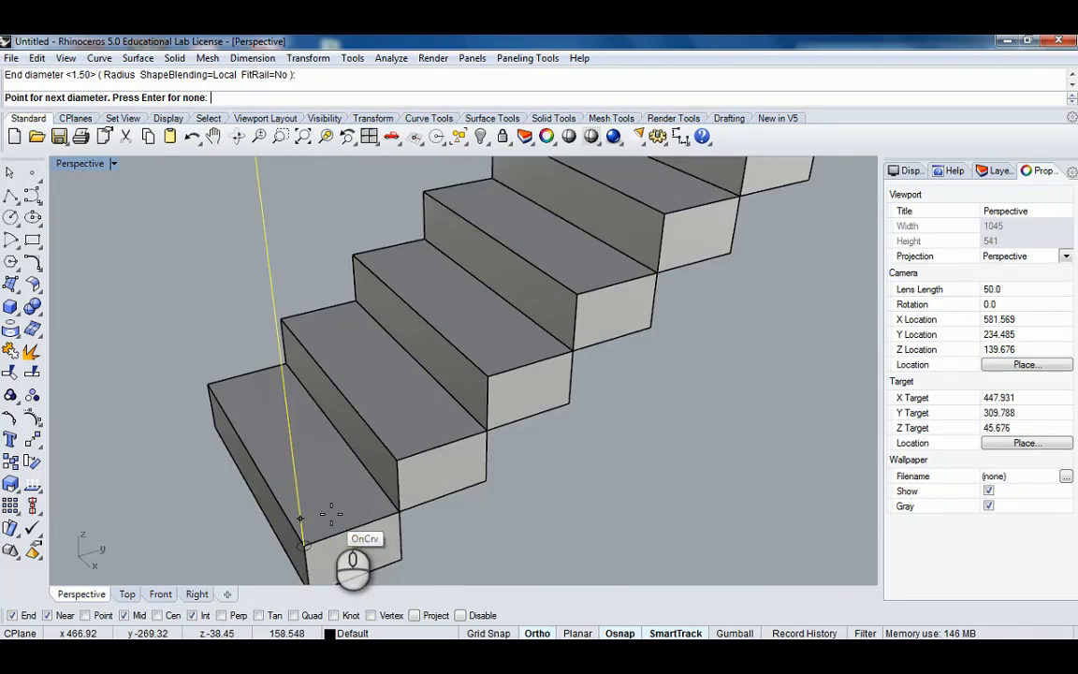
scroll(379, 435, down, 8)
shift+right_drag(522, 248, 520, 337)
scroll(573, 332, up, 5)
scroll(573, 332, down, 2)
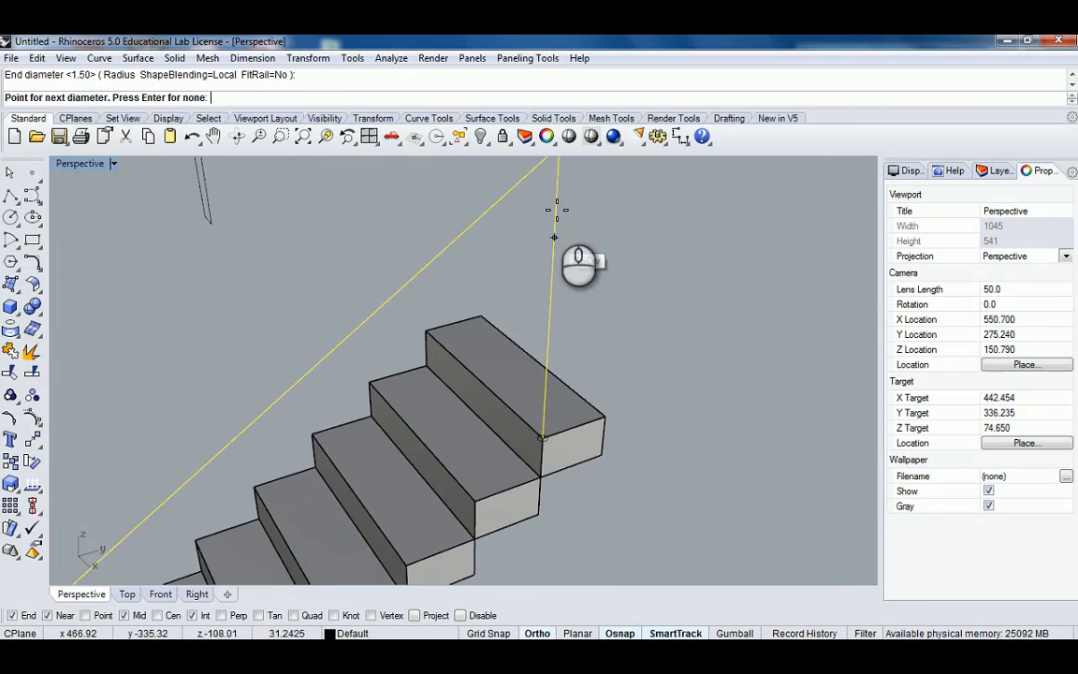
scroll(559, 208, down, 2)
scroll(561, 337, up, 6)
scroll(566, 346, down, 4)
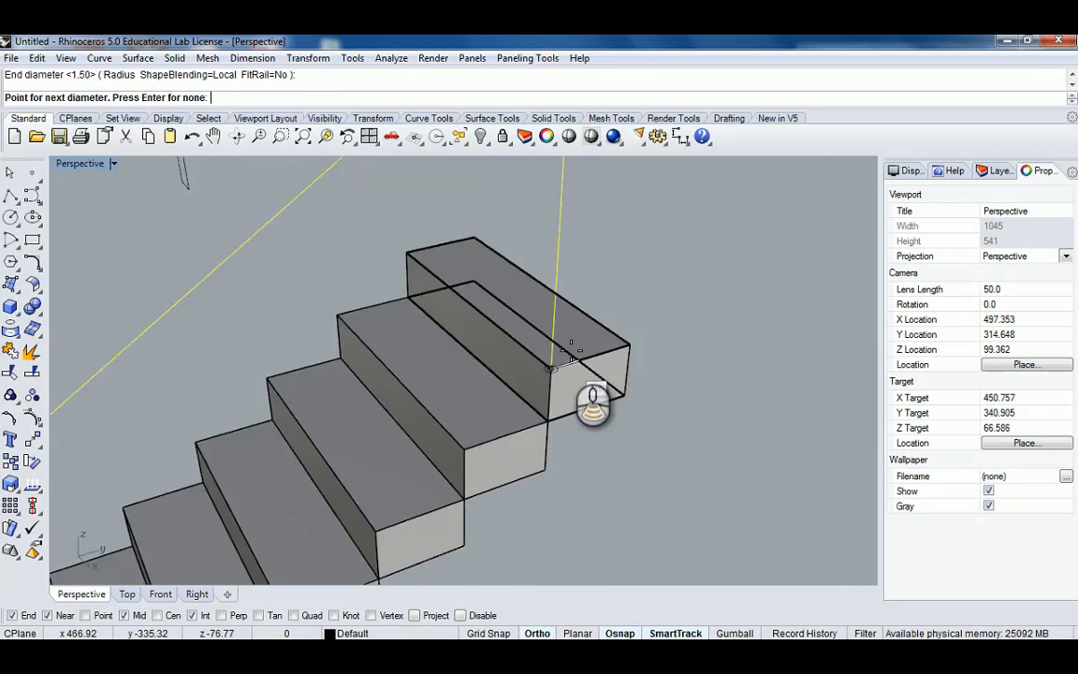
key(Return)
Inspect the pipe's corner joints between the handrail and the posts up close.
scroll(524, 328, down, 4)
scroll(508, 267, up, 6)
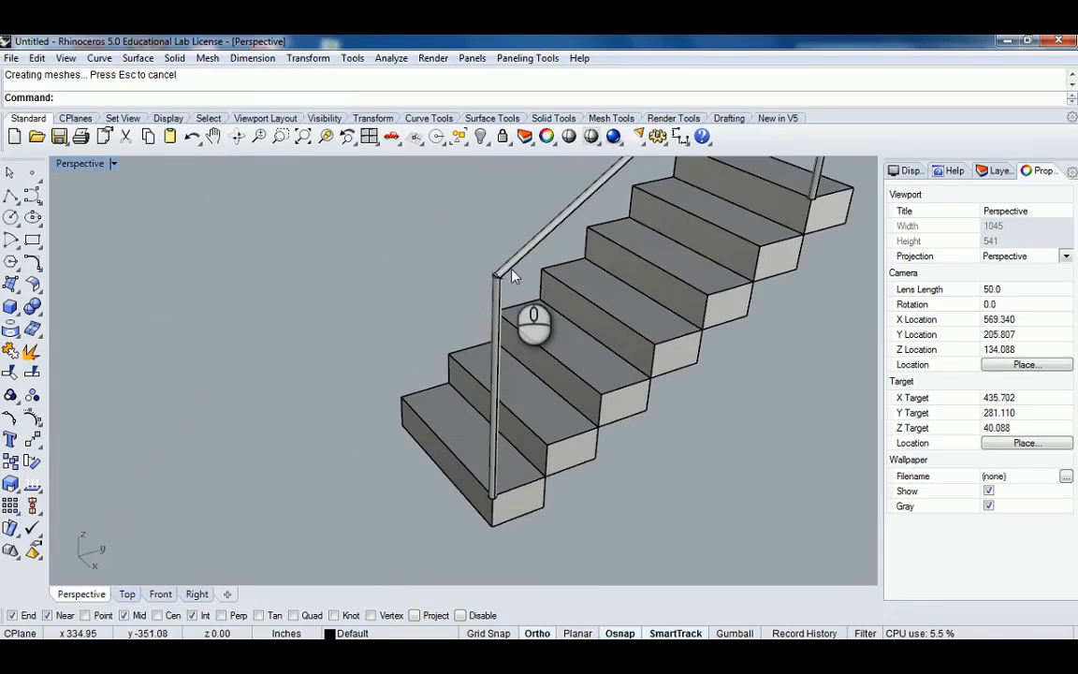
right_drag(576, 239, 589, 308)
scroll(585, 286, up, 4)
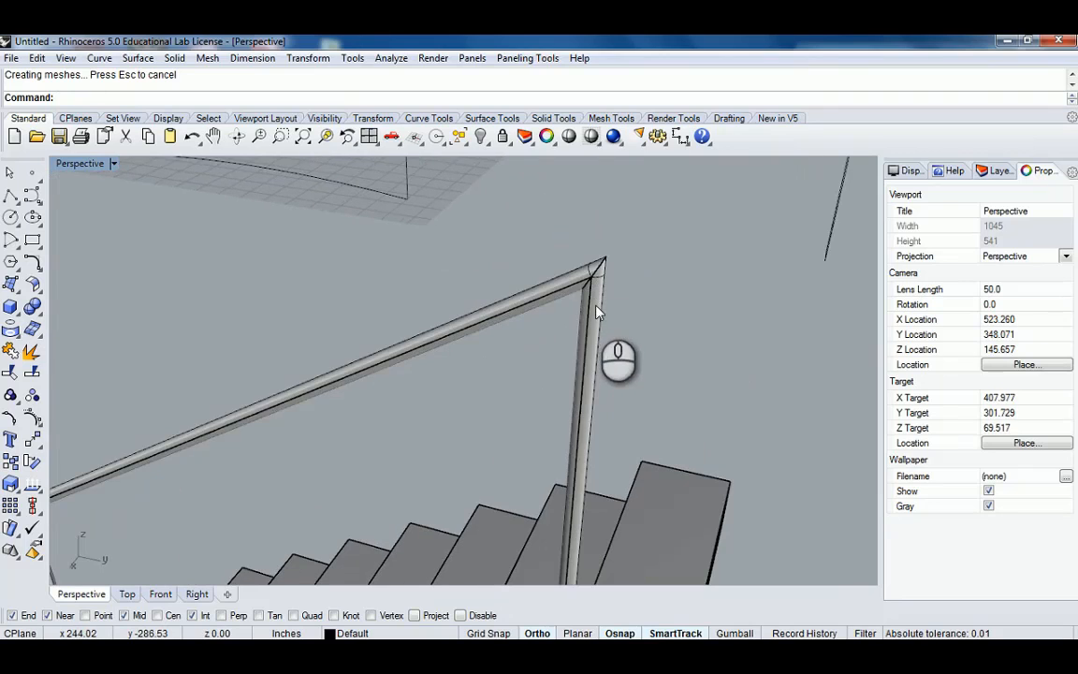
click(591, 305)
click(640, 360)
scroll(590, 359, down, 6)
right_drag(564, 359, 594, 254)
scroll(361, 304, up, 7)
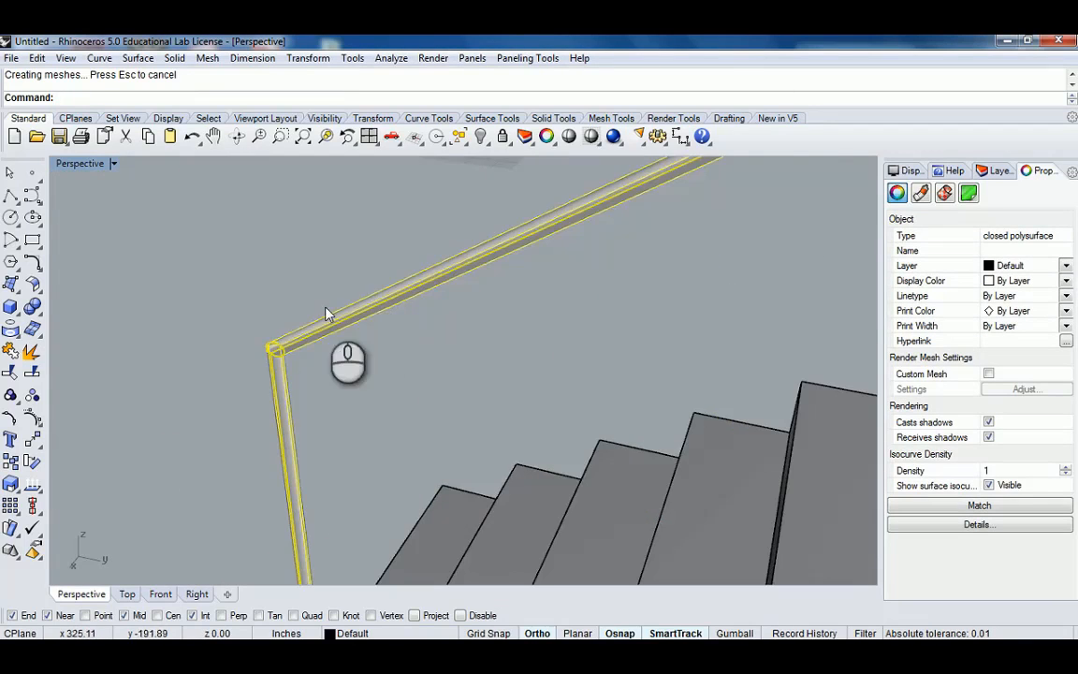
right_drag(287, 337, 435, 306)
click(434, 300)
right_drag(569, 297, 487, 327)
scroll(449, 338, up, 6)
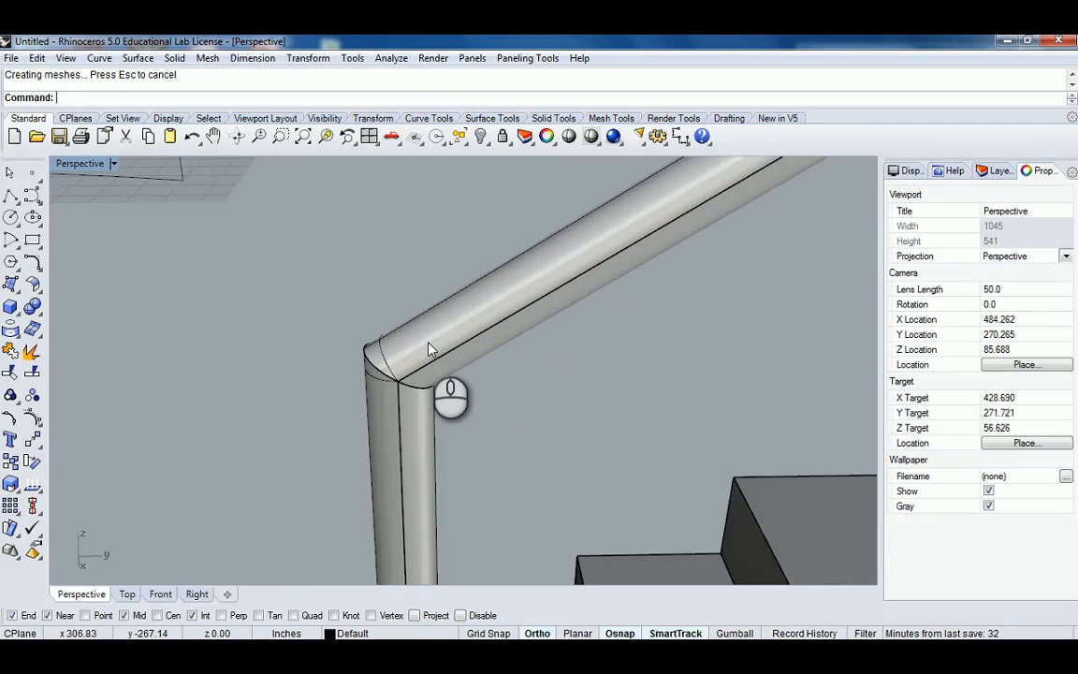
click(431, 347)
click(423, 319)
key(Escape)
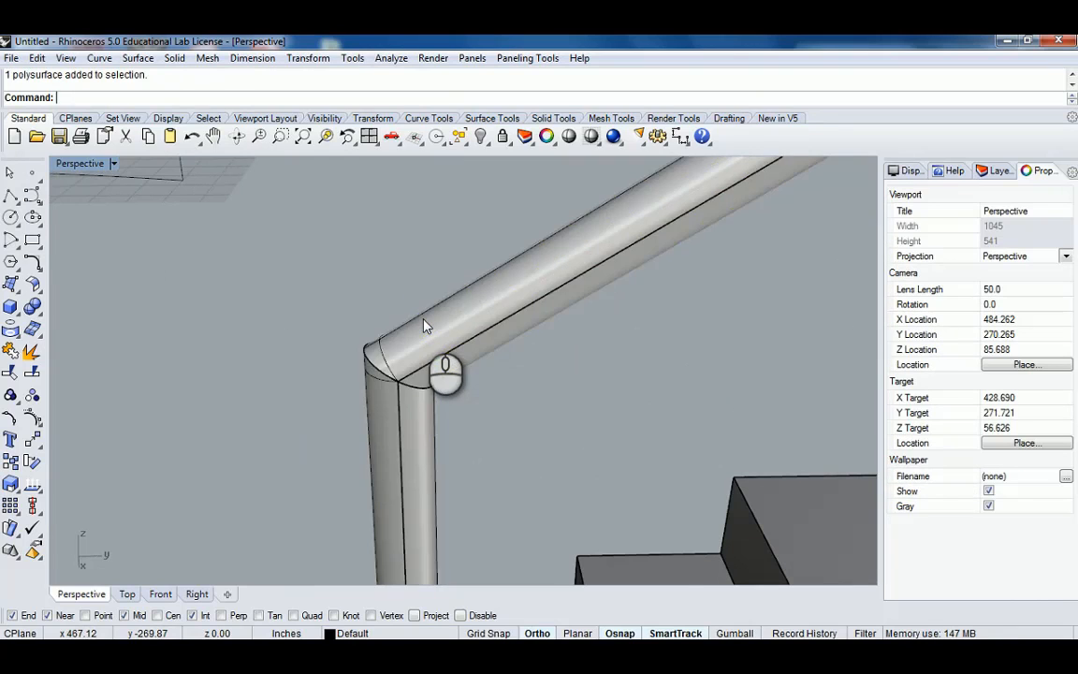
scroll(428, 320, down, 7)
right_drag(428, 320, 634, 347)
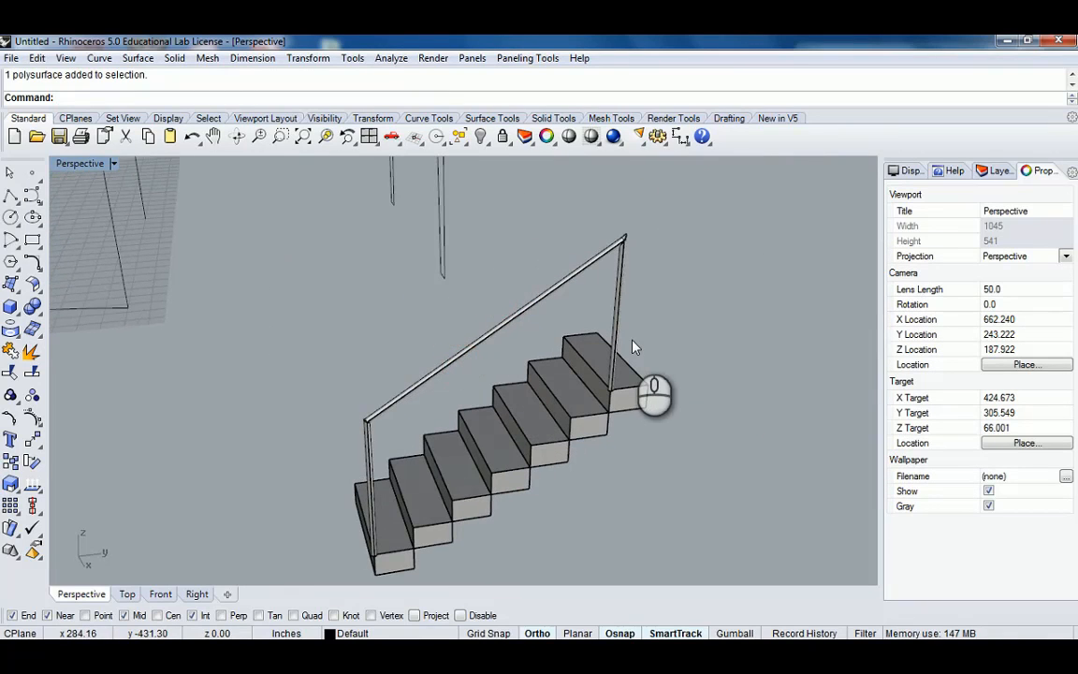
Undo the pipe.
key(ctrl+z)
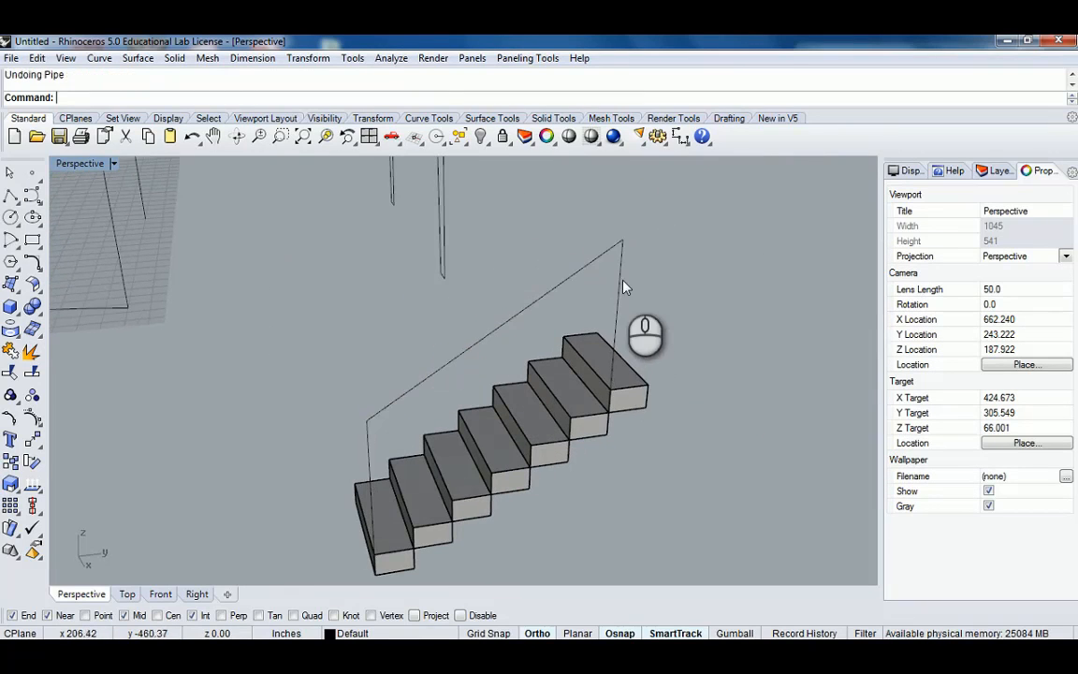
scroll(628, 288, up, 3)
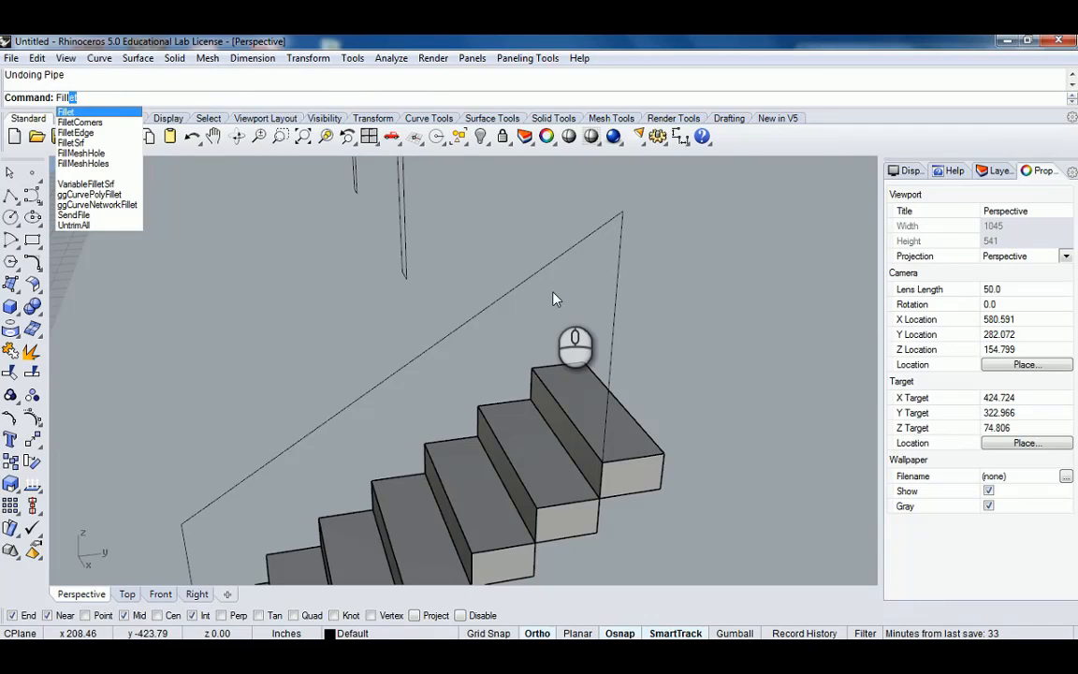
Fillet both corners between the handrail line and the vertical posts with a 6" radius.
key(Return)
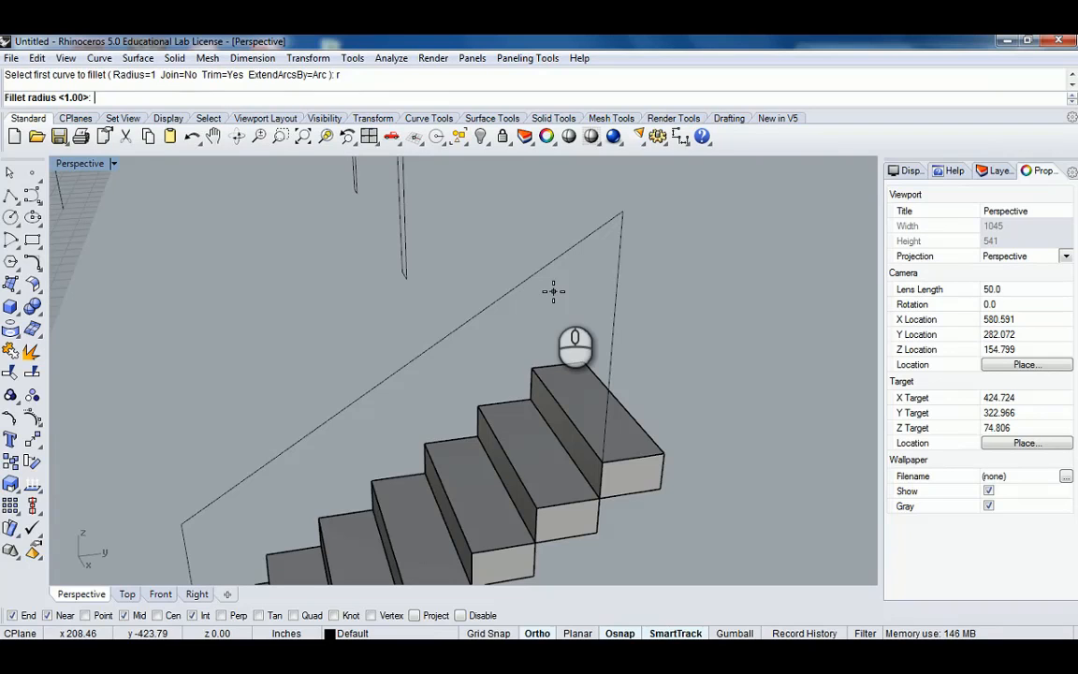
key(Return)
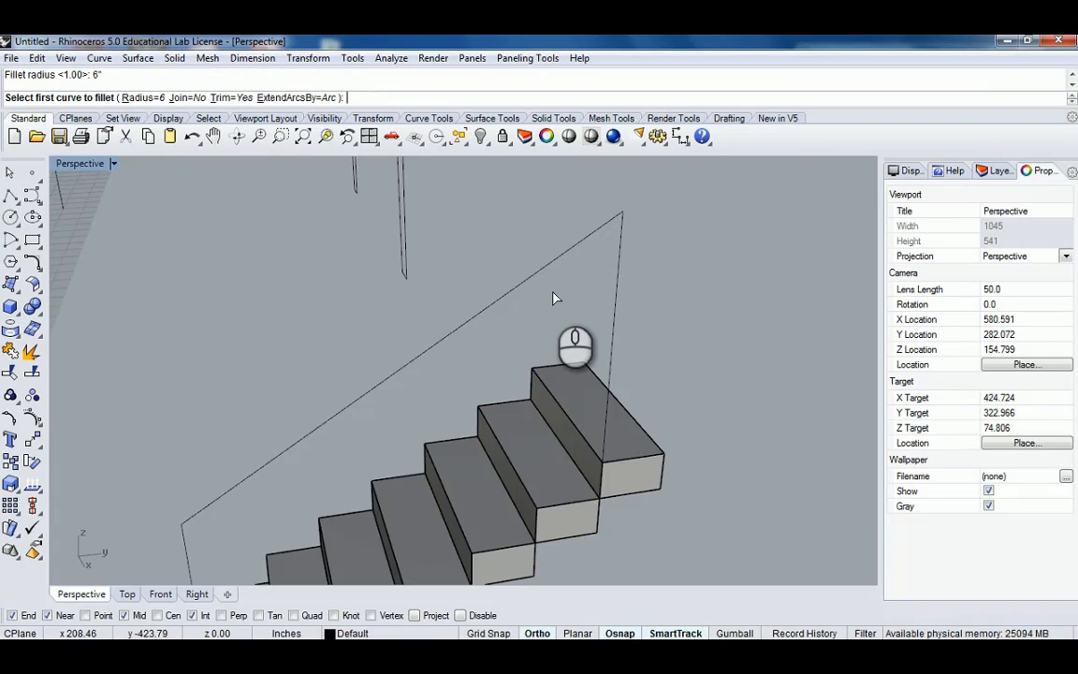
click(621, 234)
click(598, 240)
scroll(554, 266, down, 6)
shift+right_drag(442, 325, 556, 320)
scroll(428, 354, up, 4)
right_click(429, 353)
click(429, 352)
click(408, 385)
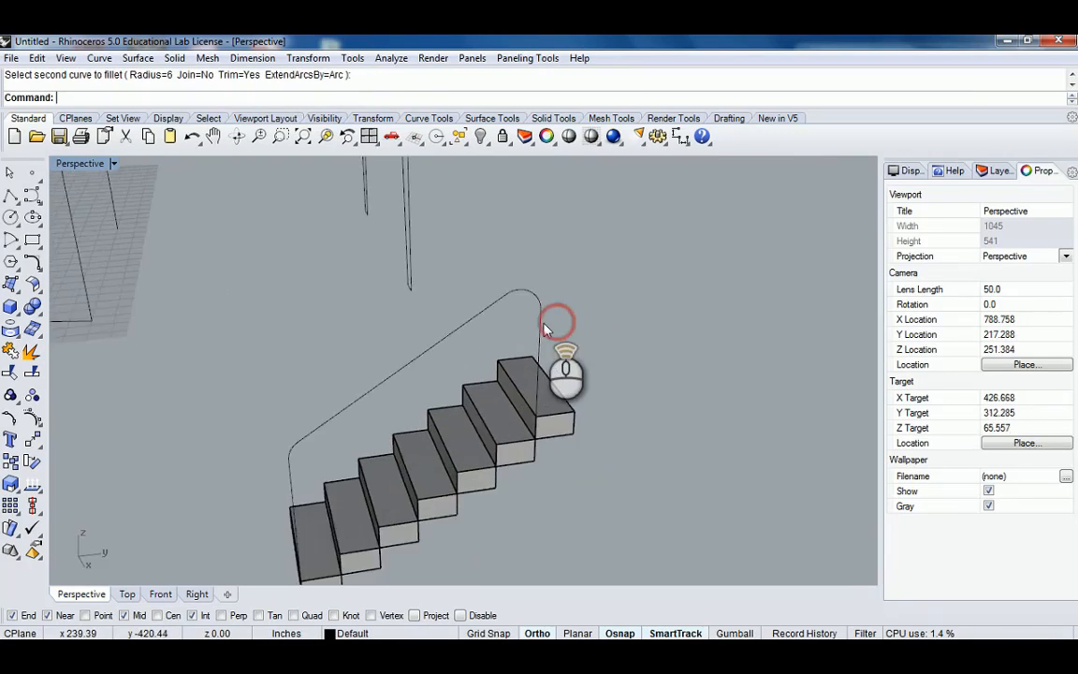
Pipe the filleted handrail curve with the default 1.5" diameter.
click(536, 320)
text(Pipe)
key(Return)
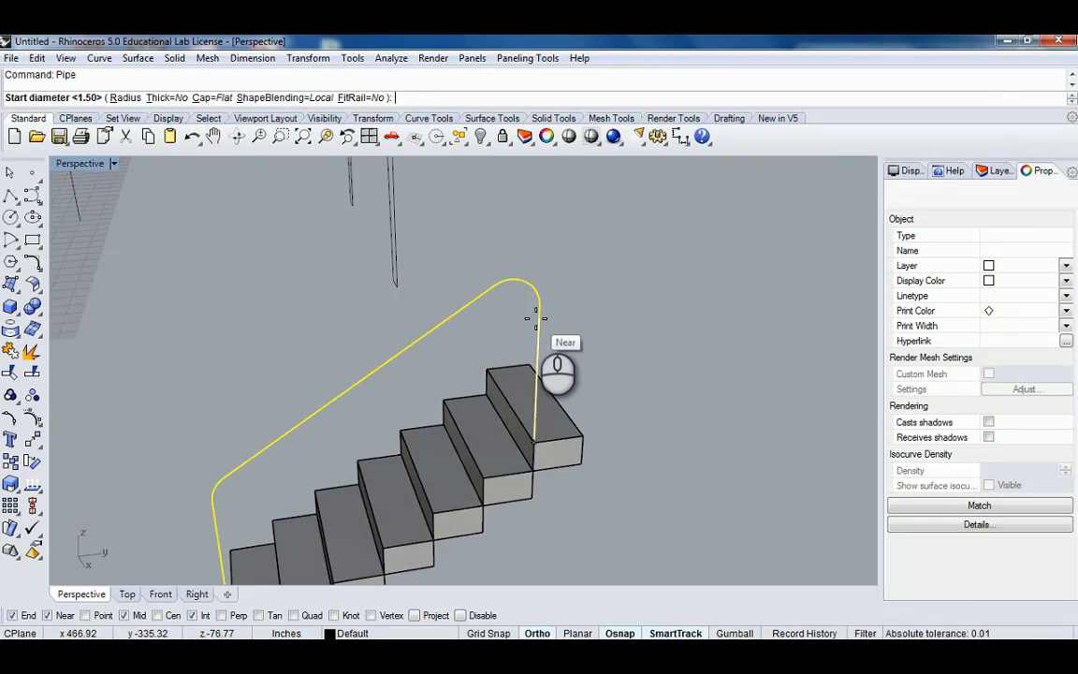
key(Return)
key(Return)
key(Return)
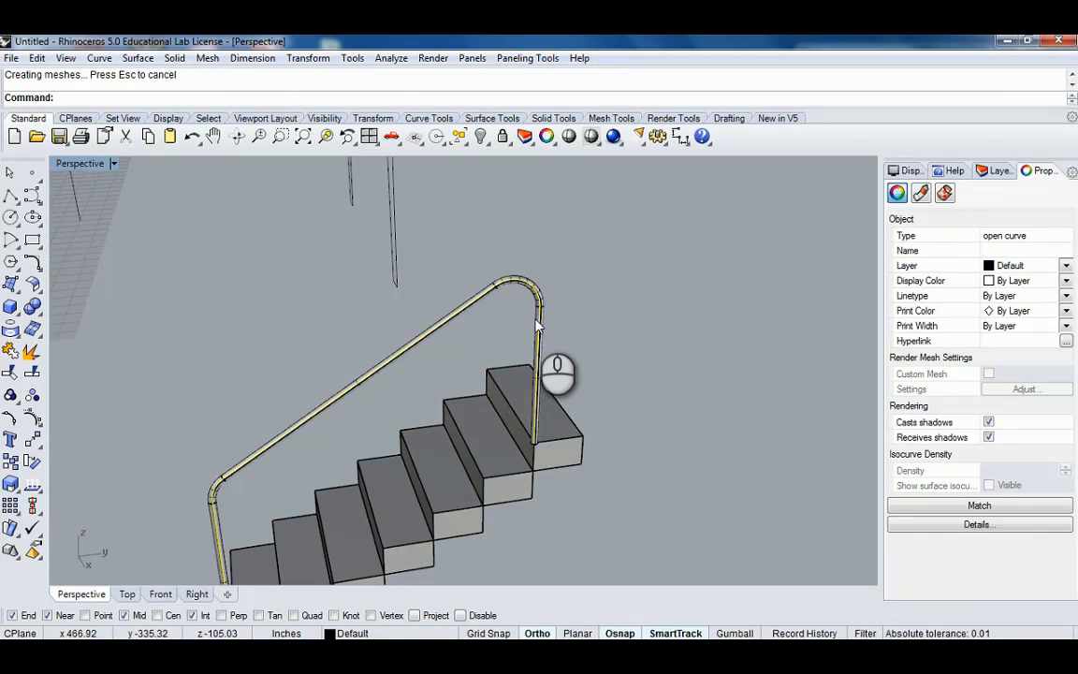
Undo the pipe and both corner fillets on the handrail curve.
click(603, 284)
right_drag(604, 284, 668, 281)
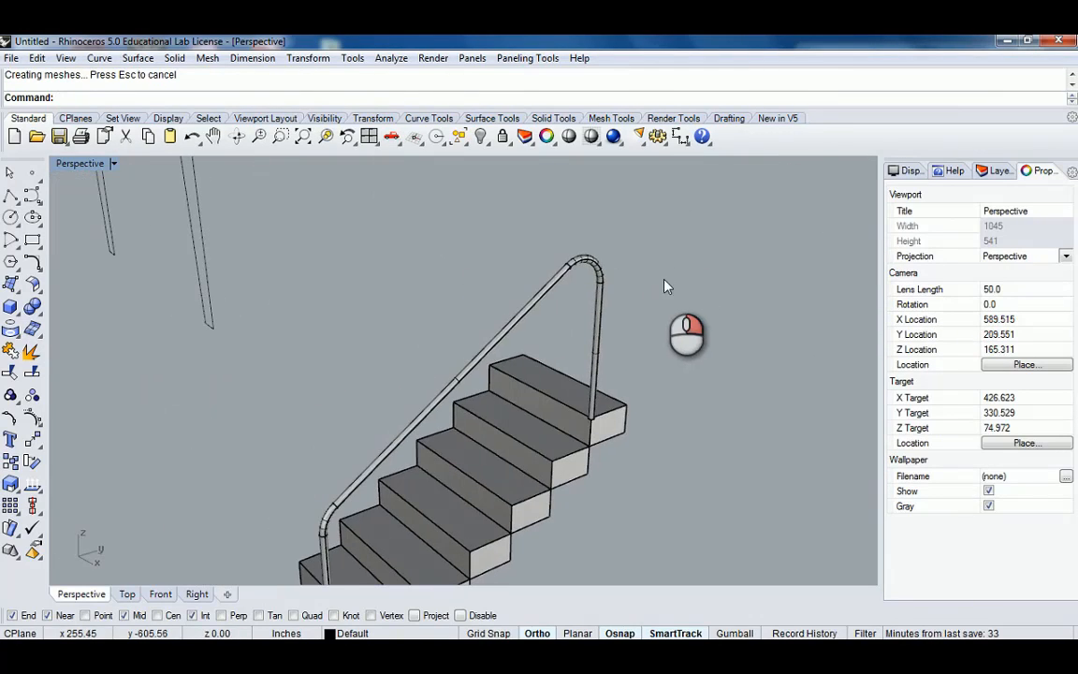
key(ctrl+z)
mouse_move(596, 332)
right_down()
mouse_move(541, 290)
mouse_move(599, 342)
mouse_move(604, 312)
right_up()
key(ctrl+z)
key(ctrl+z)
click(604, 314)
scroll(577, 343, up, 7)
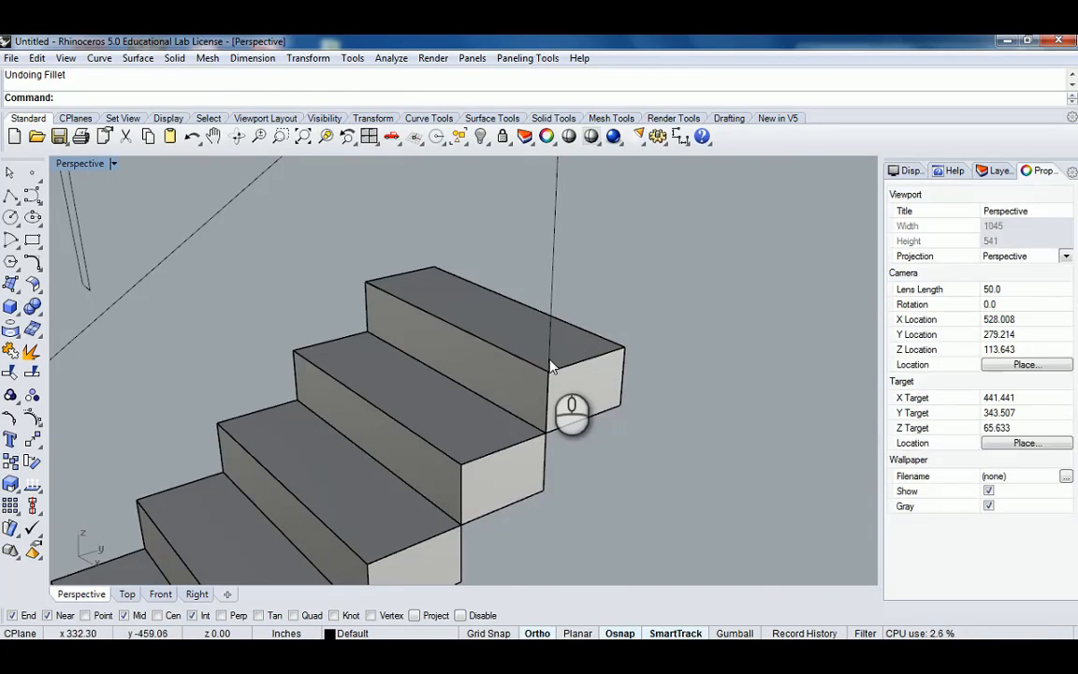
Draw a small closed freeform curve in the Top view beside the staircase as the handrail cross-section profile.
click(550, 361)
click(59, 216)
double_click(71, 165)
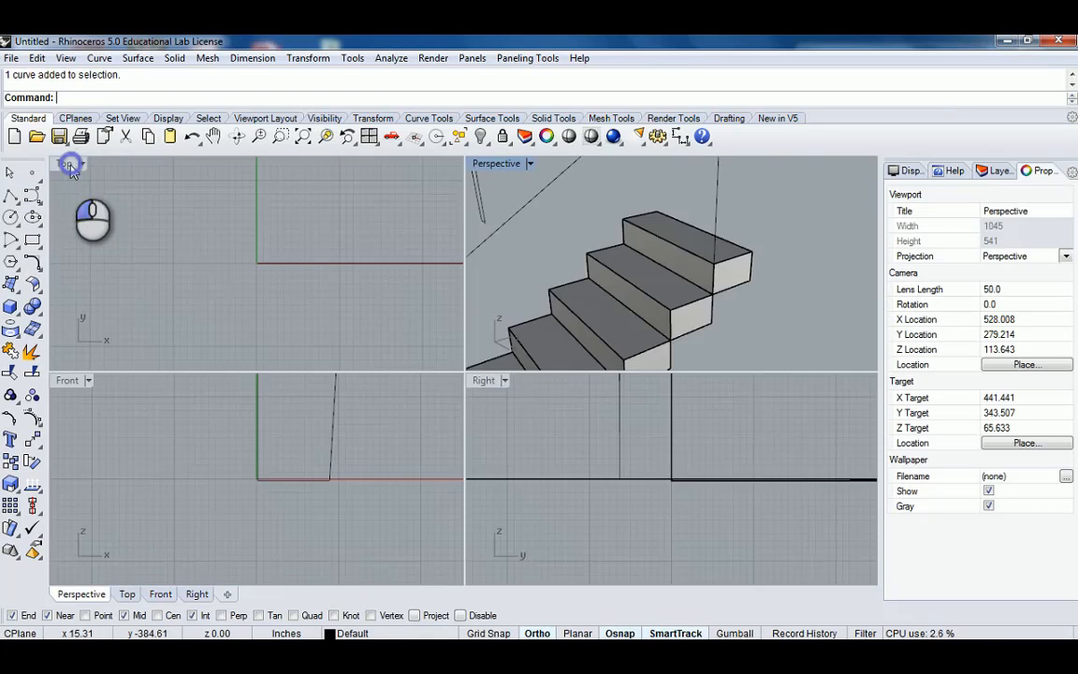
double_click(71, 164)
right_drag(332, 293, 371, 322)
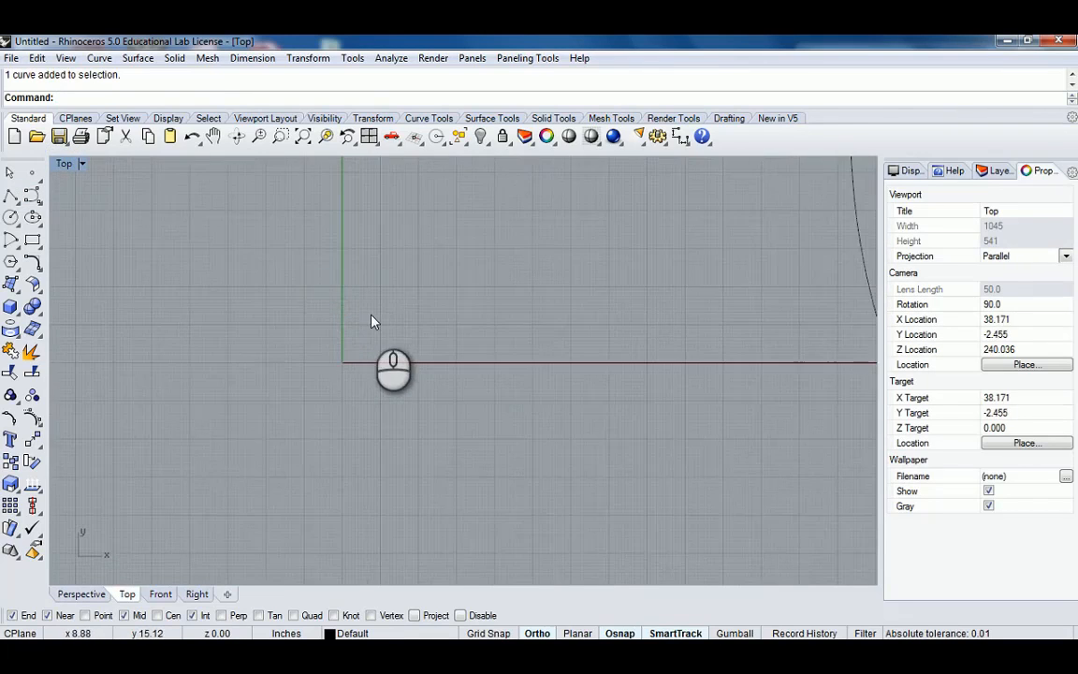
scroll(371, 322, down, 6)
scroll(576, 283, up, 5)
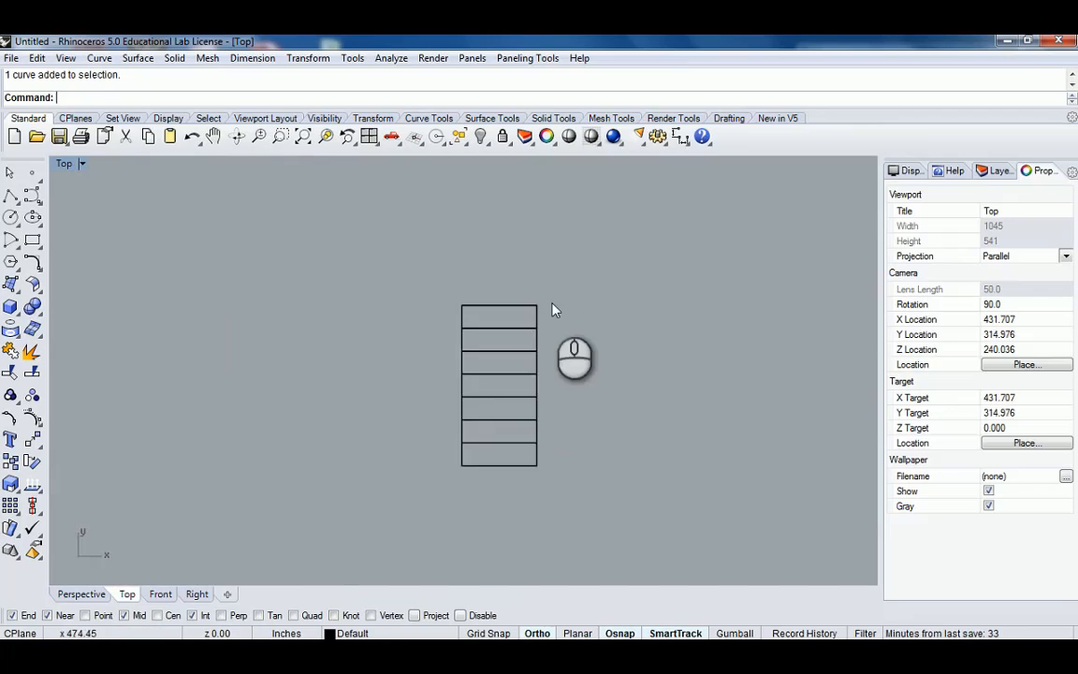
click(11, 195)
scroll(513, 310, up, 5)
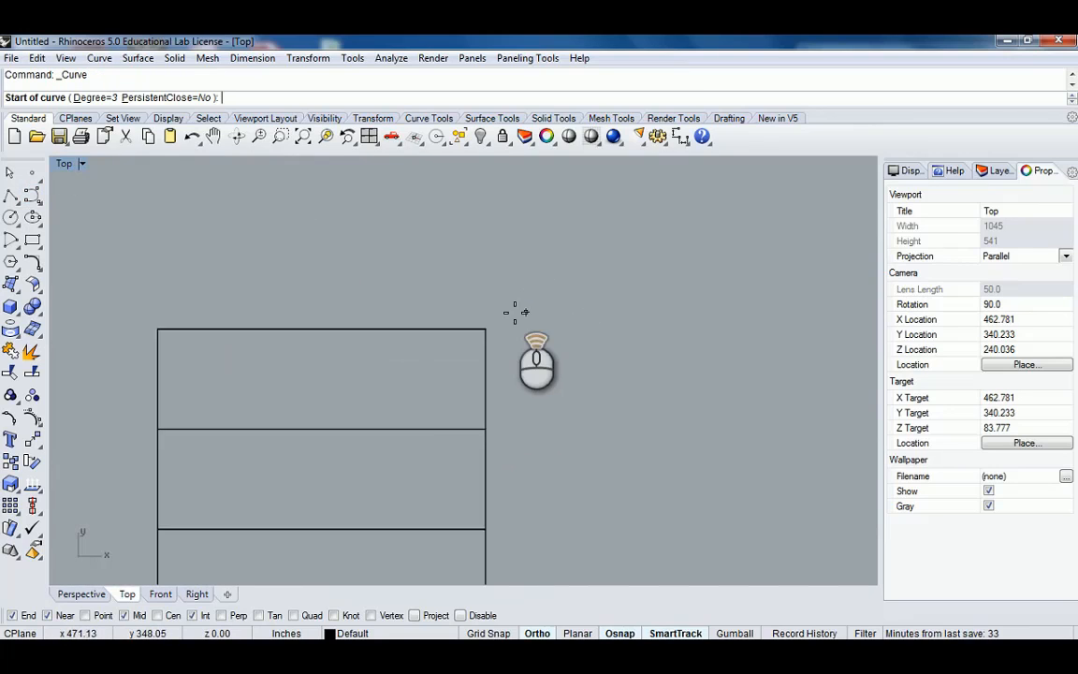
click(505, 311)
shift+click(539, 305)
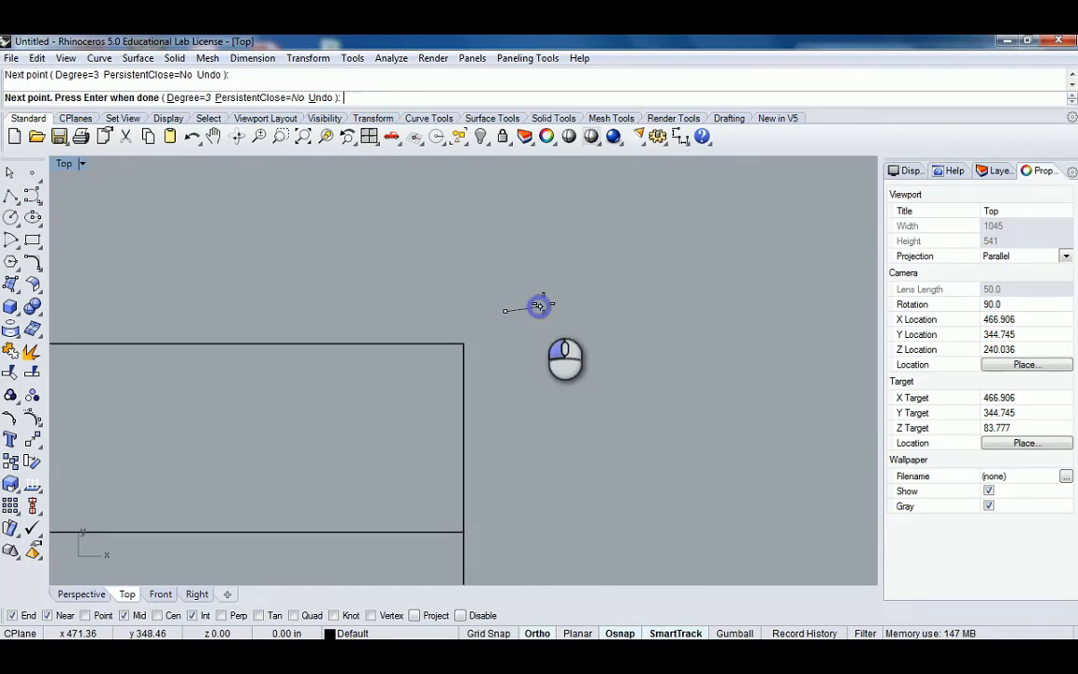
click(550, 291)
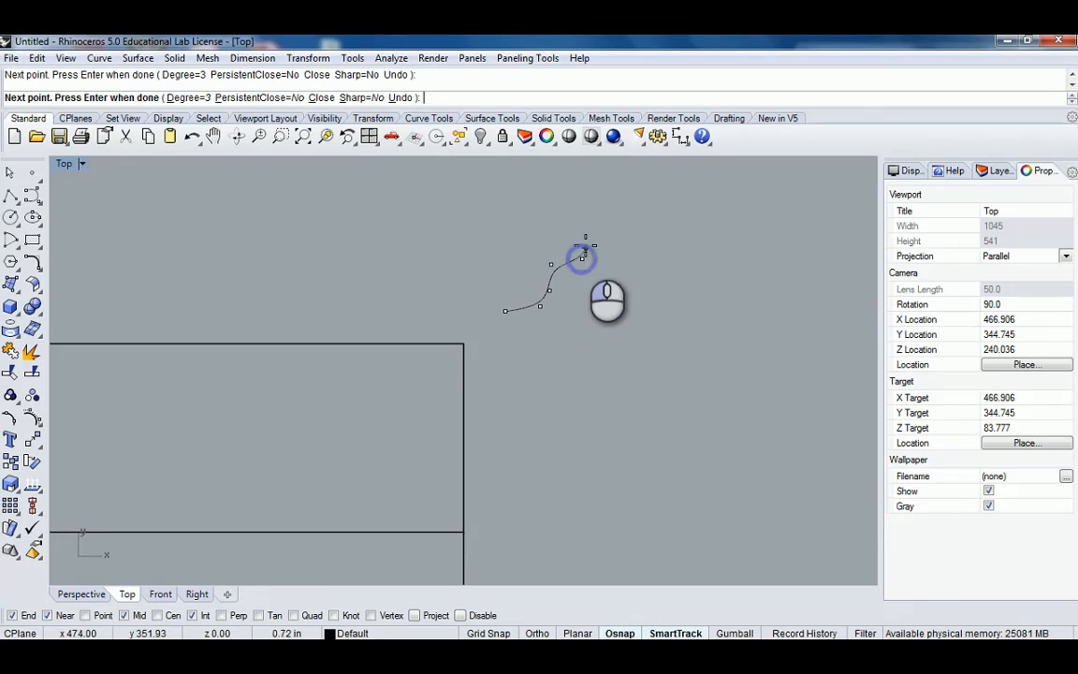
click(457, 241)
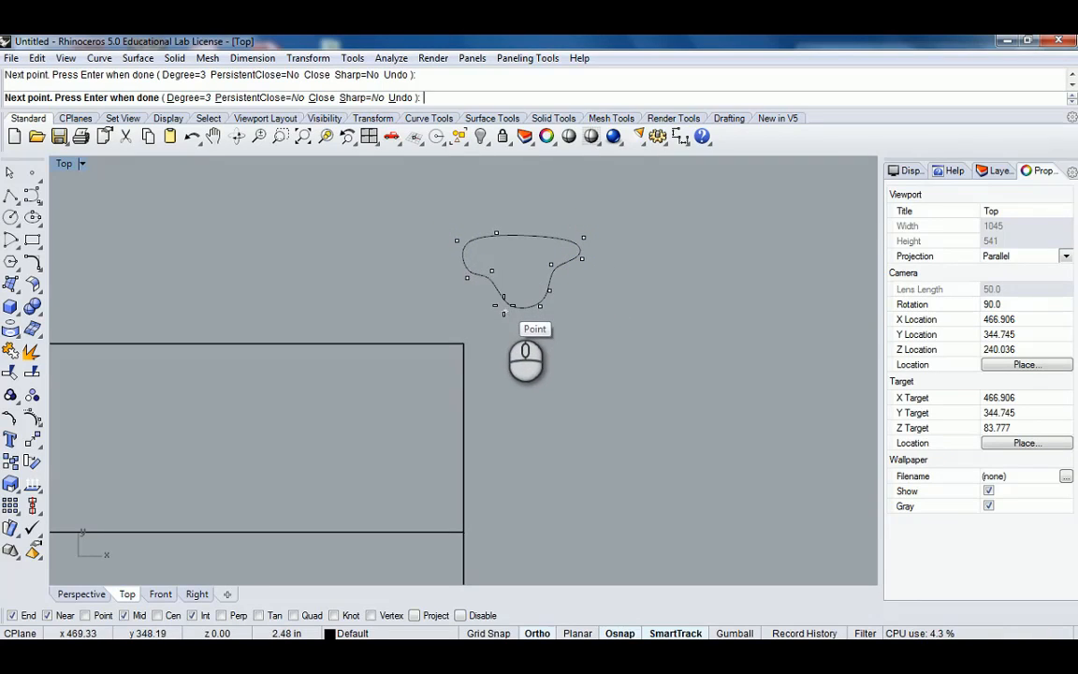
click(506, 300)
scroll(501, 309, down, 2)
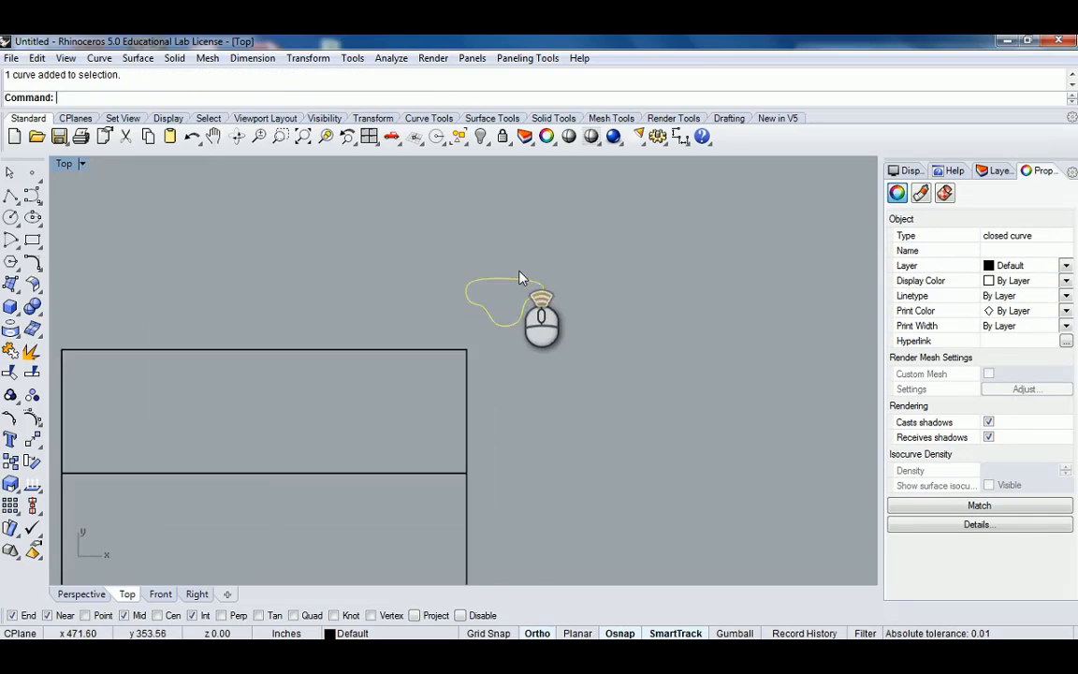
Move the profile curve onto the lower end of the handrail's vertical post at the top step.
double_click(64, 165)
double_click(486, 166)
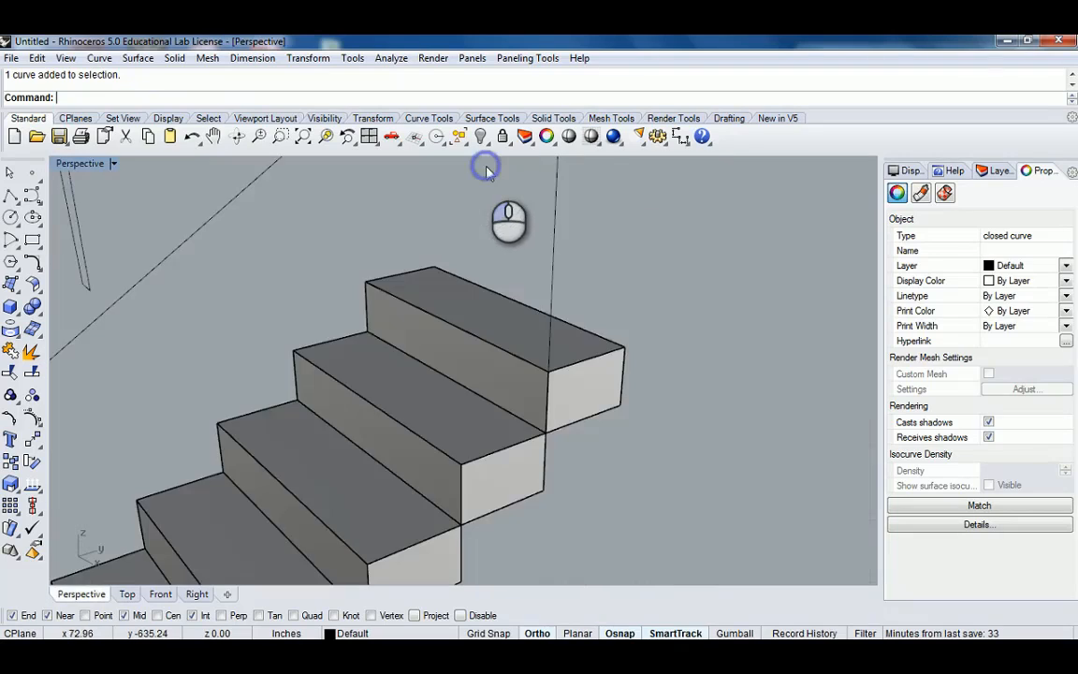
scroll(552, 308, down, 14)
right_drag(580, 346, 534, 393)
scroll(534, 397, up, 8)
right_drag(532, 499, 550, 495)
text(m)
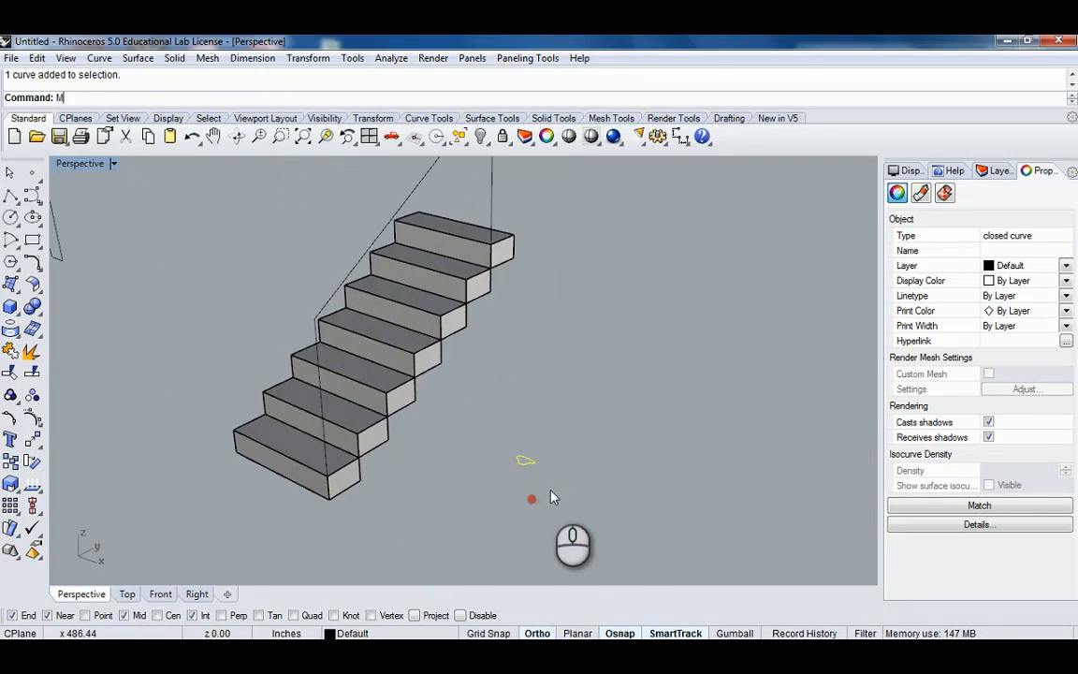
key(Return)
scroll(517, 475, up, 8)
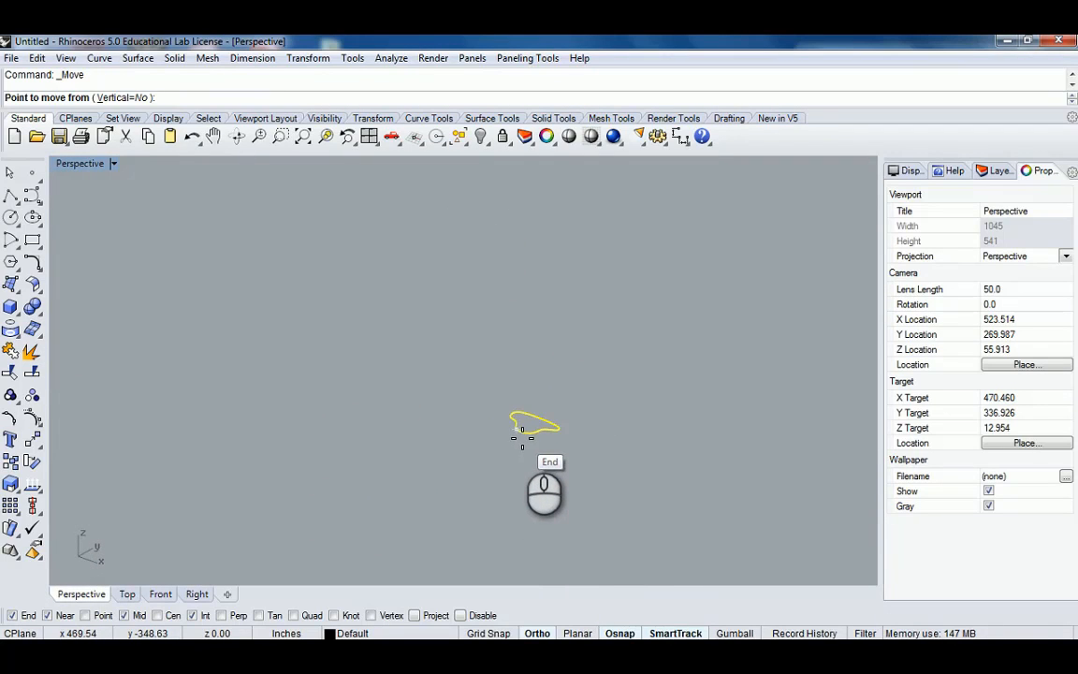
scroll(515, 429, up, 6)
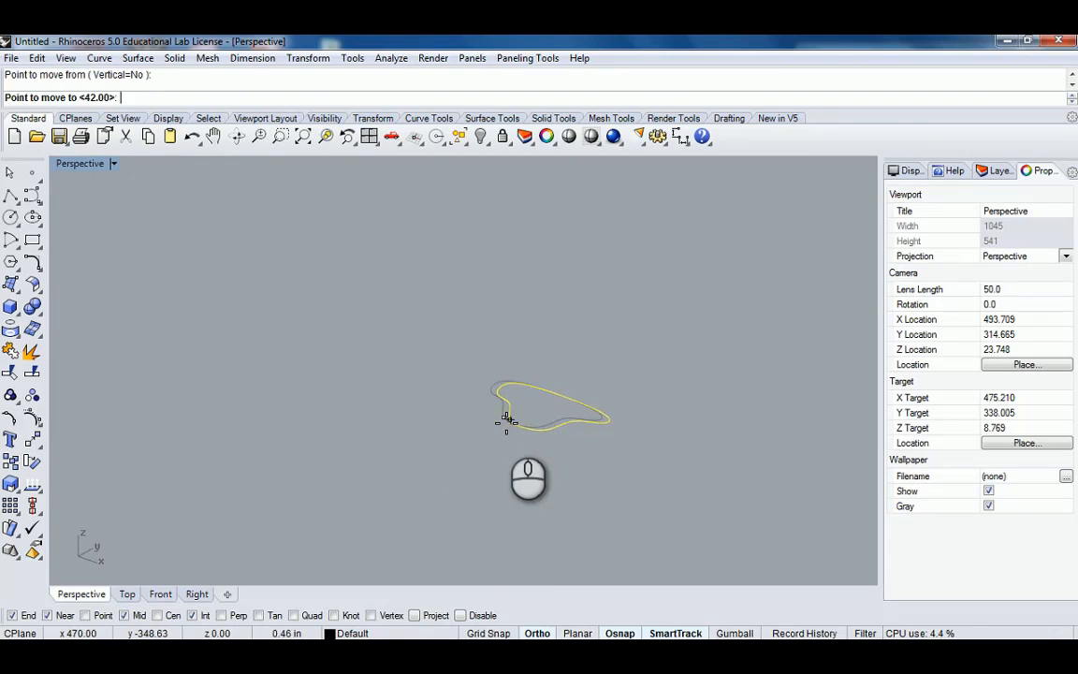
scroll(496, 386, down, 12)
shift+right_drag(436, 284, 446, 393)
scroll(472, 303, up, 14)
scroll(450, 454, down, 6)
scroll(443, 412, up, 4)
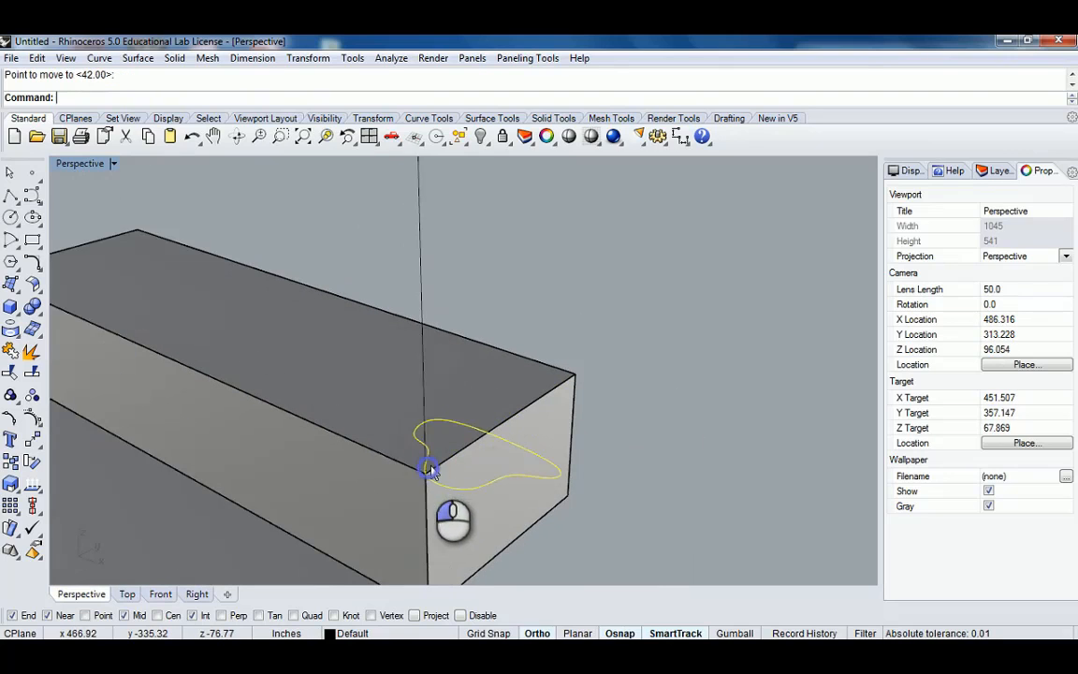
Sweep the profile along the joined handrail rail with Sweep1, accepting the Freeform style options.
scroll(495, 399, down, 10)
shift+right_drag(517, 384, 423, 412)
right_drag(423, 411, 456, 400)
click(455, 400)
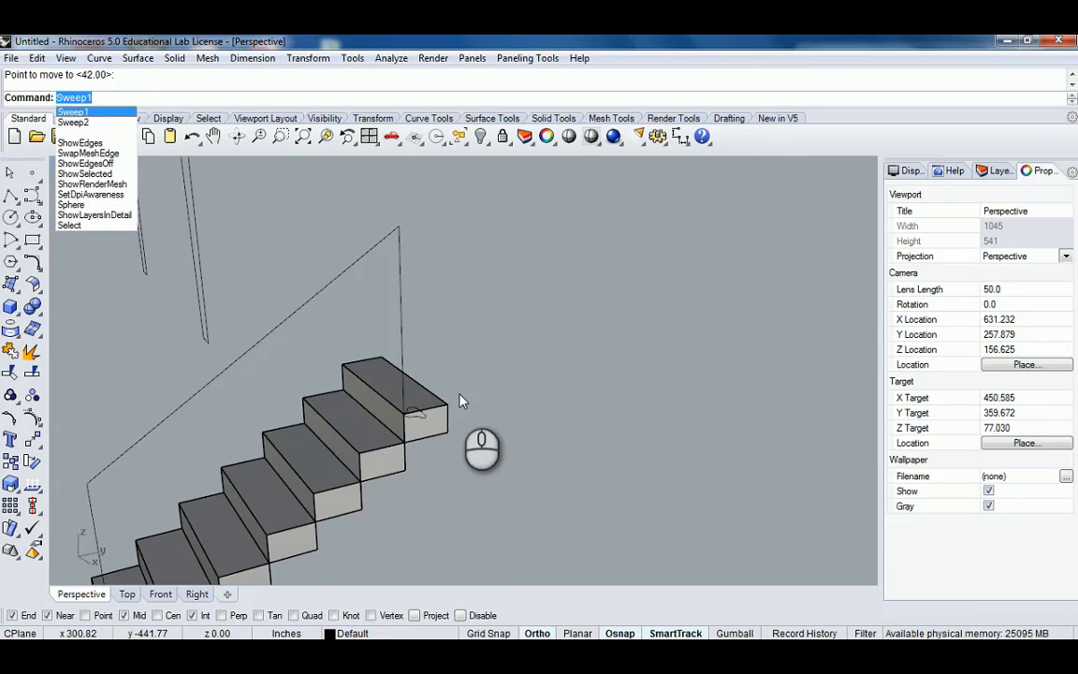
key(Return)
right_drag(364, 393, 468, 372)
click(420, 336)
click(493, 413)
right_drag(503, 409, 494, 335)
click(495, 406)
scroll(497, 412, down, 4)
key(Return)
scroll(494, 335, up, 3)
key(Return)
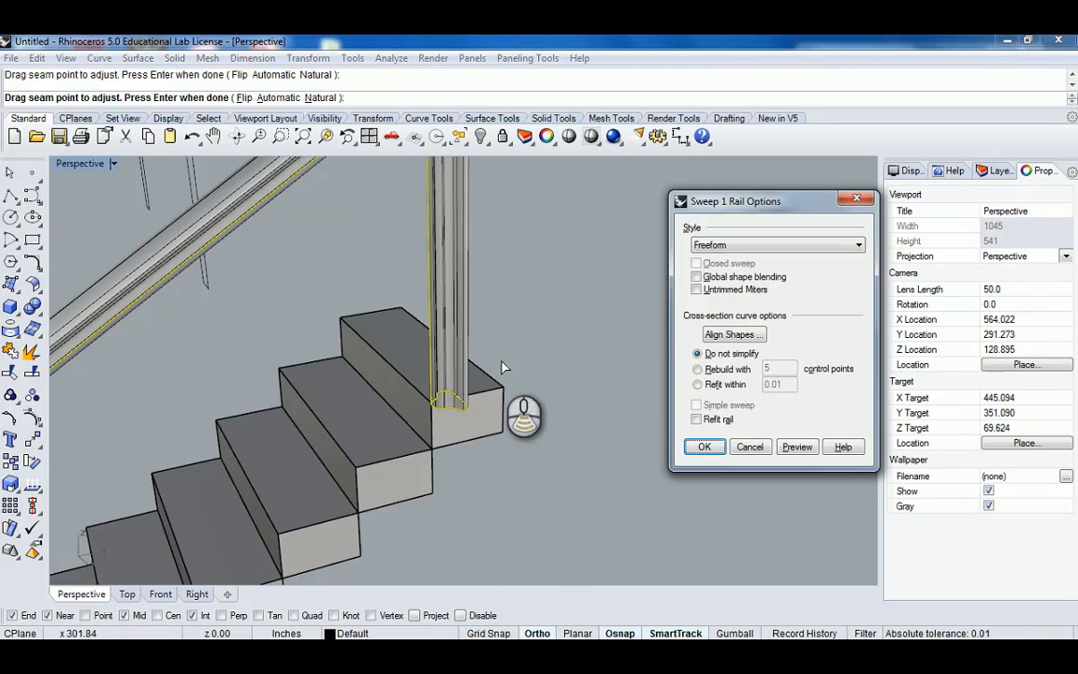
right_drag(561, 382, 604, 369)
scroll(486, 373, down, 7)
shift+right_drag(486, 373, 426, 412)
scroll(406, 378, up, 7)
scroll(475, 380, down, 4)
right_drag(504, 359, 549, 359)
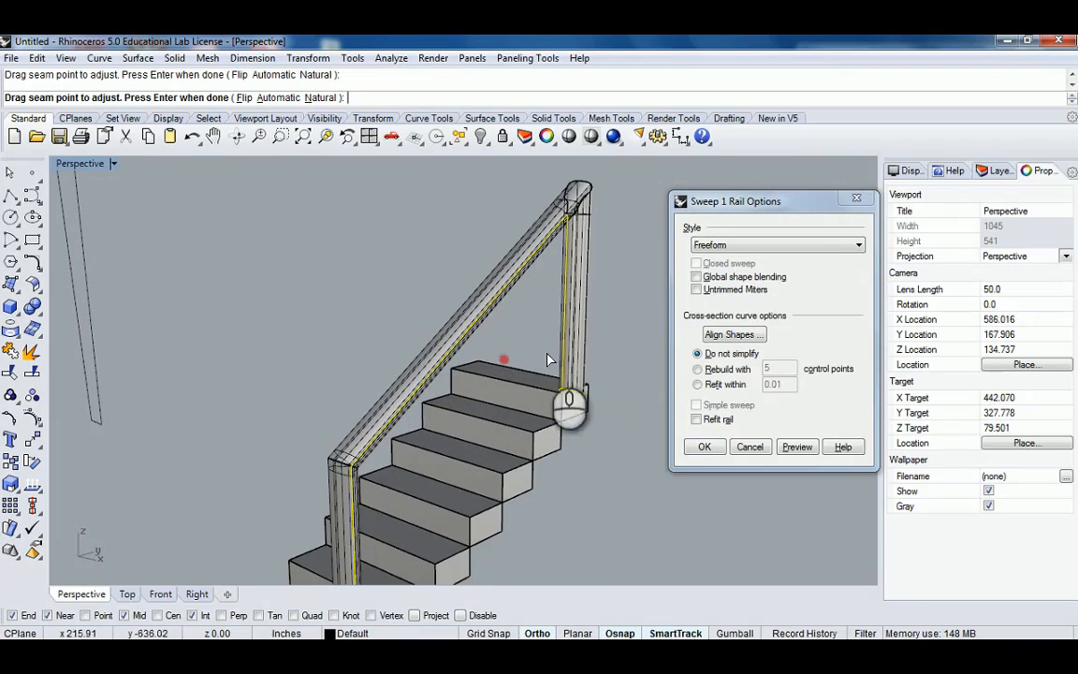
click(700, 447)
Orbit and zoom around the swept handrail to inspect its corners where rail meets posts.
shift+right_drag(637, 272, 558, 339)
right_drag(457, 303, 328, 272)
scroll(431, 278, up, 8)
right_drag(415, 278, 693, 269)
right_drag(564, 308, 644, 303)
shift+right_drag(590, 346, 454, 351)
right_drag(450, 344, 363, 333)
scroll(384, 299, up, 8)
scroll(532, 369, down, 1)
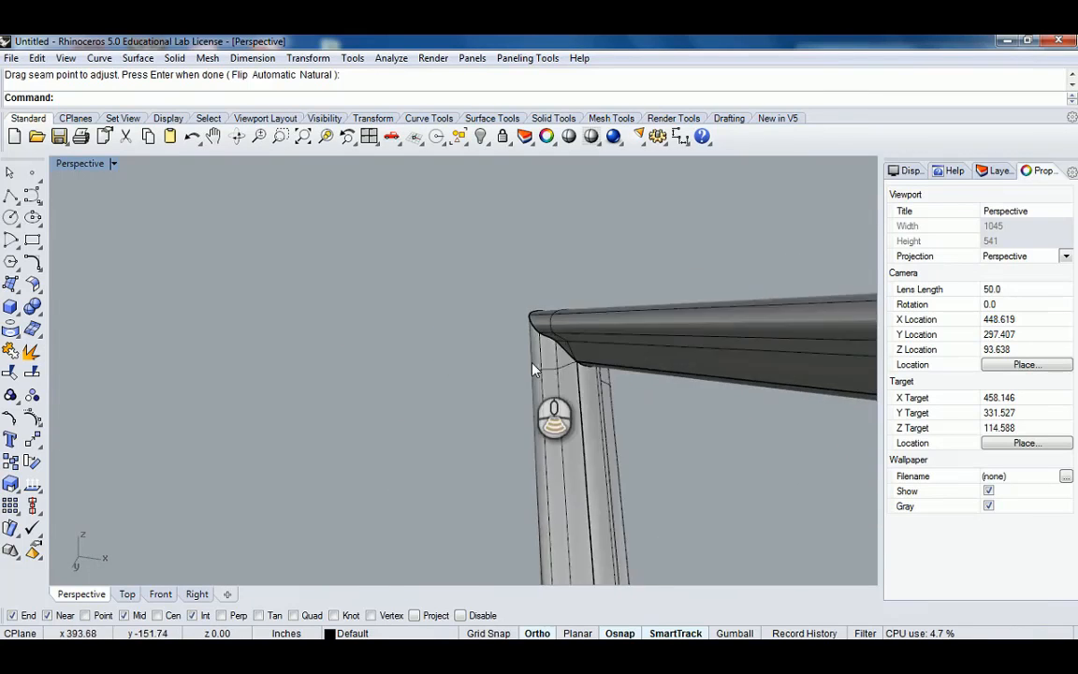
scroll(532, 363, down, 15)
shift+right_drag(592, 397, 510, 325)
right_drag(510, 325, 791, 421)
scroll(570, 418, up, 7)
shift+right_drag(792, 421, 567, 408)
right_drag(532, 383, 559, 439)
scroll(548, 355, up, 10)
right_drag(587, 351, 420, 344)
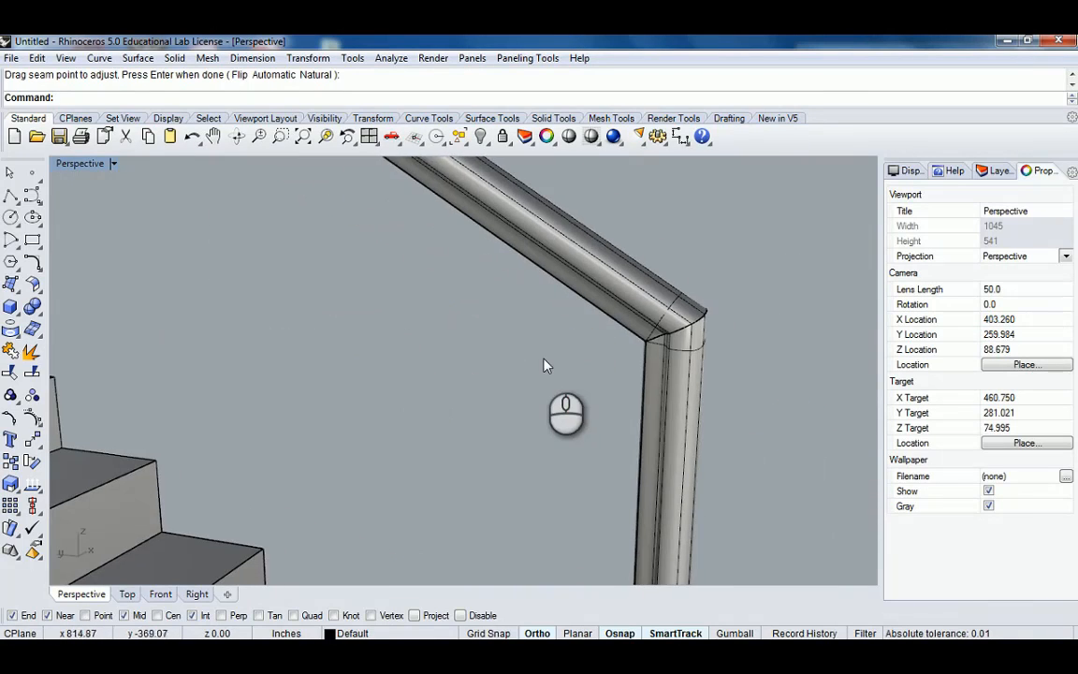
scroll(555, 364, down, 3)
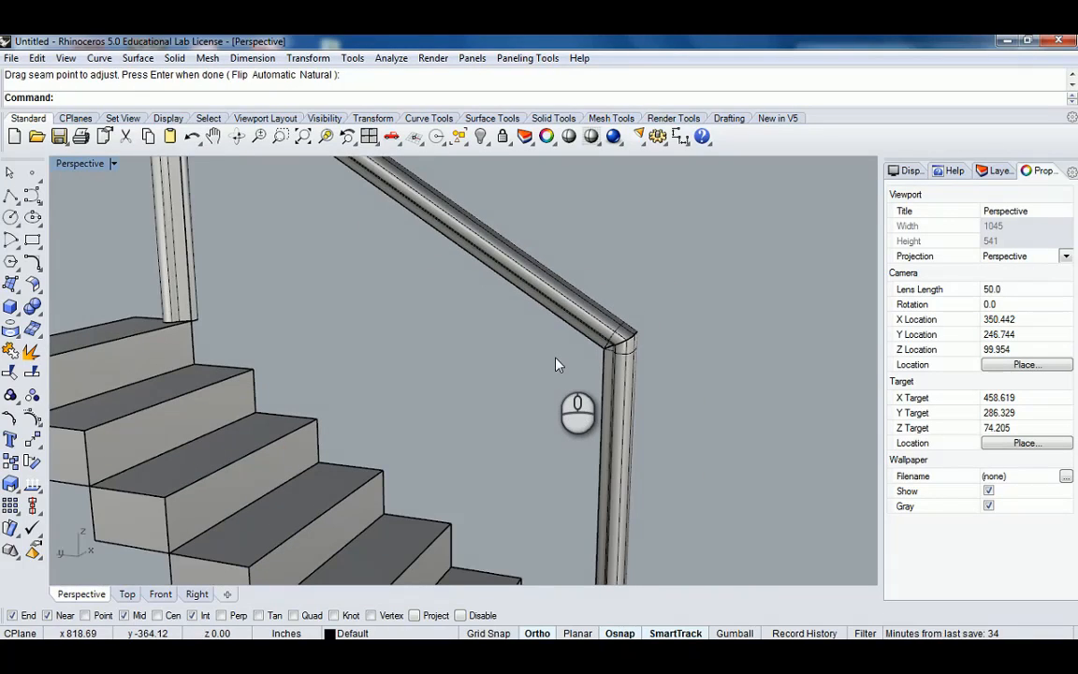
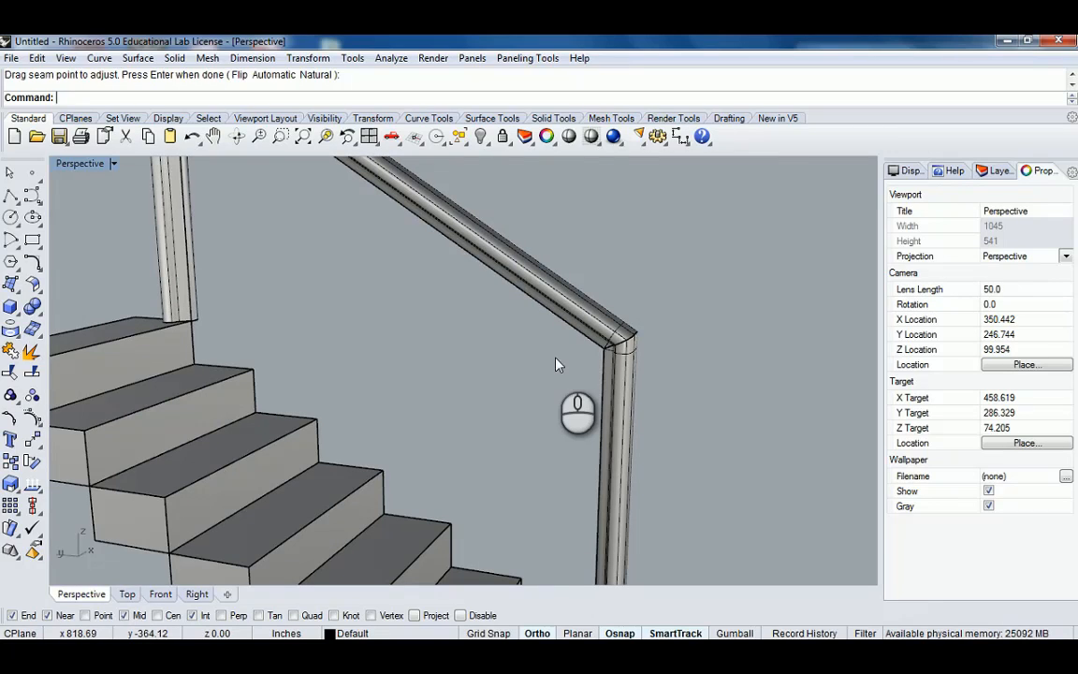
Delete the swept handrail polysurface.
scroll(549, 340, down, 10)
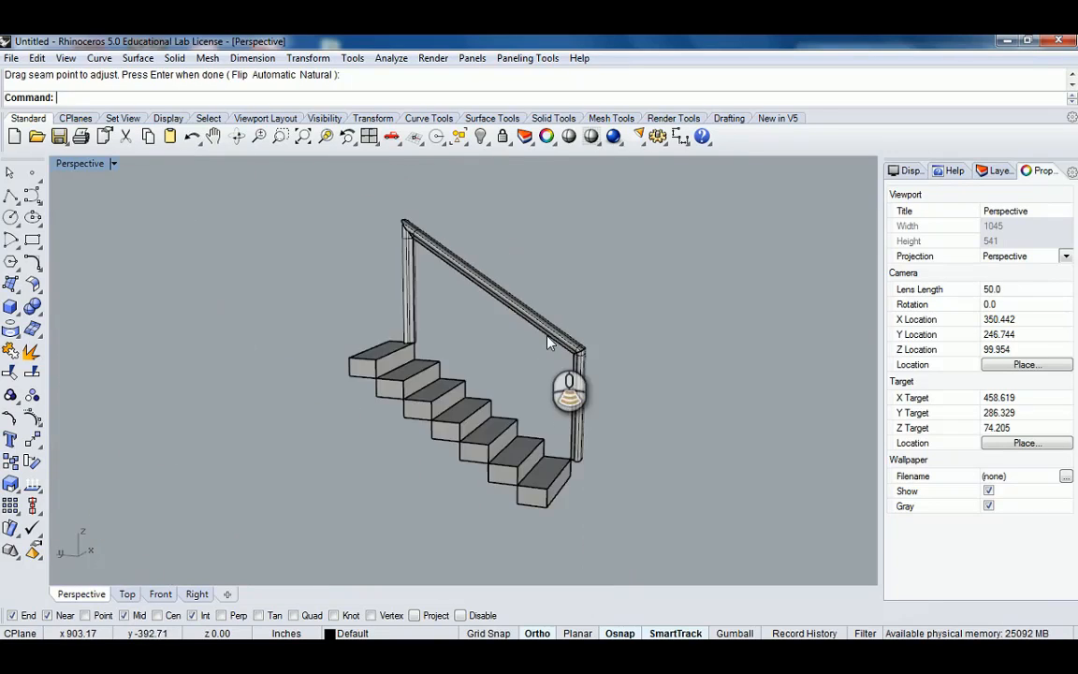
right_drag(555, 323, 549, 358)
scroll(541, 386, up, 6)
click(503, 410)
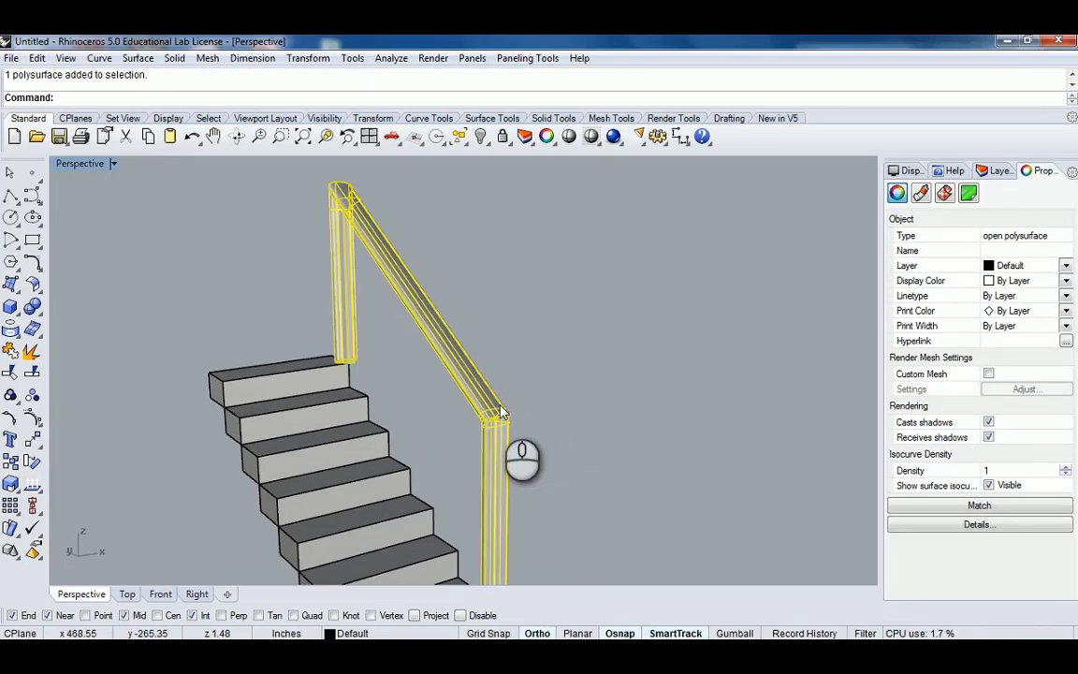
key(Delete)
Copy the top step box to a new position at the top of the staircase.
right_drag(500, 411, 483, 377)
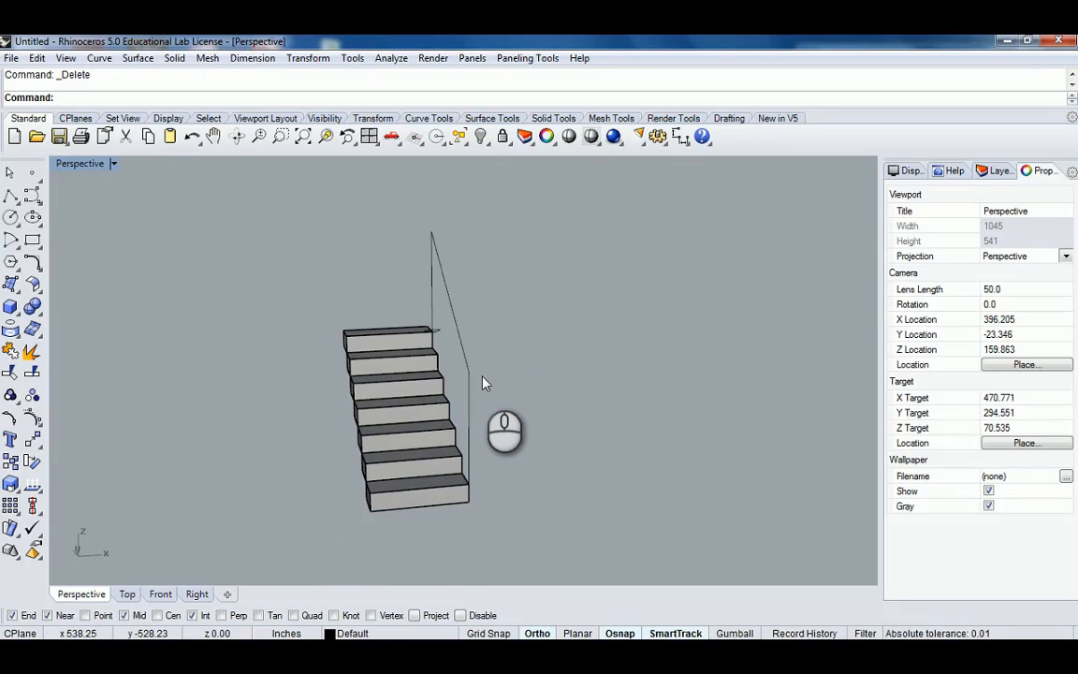
right_drag(392, 368, 361, 401)
scroll(458, 325, up, 2)
right_drag(458, 328, 419, 370)
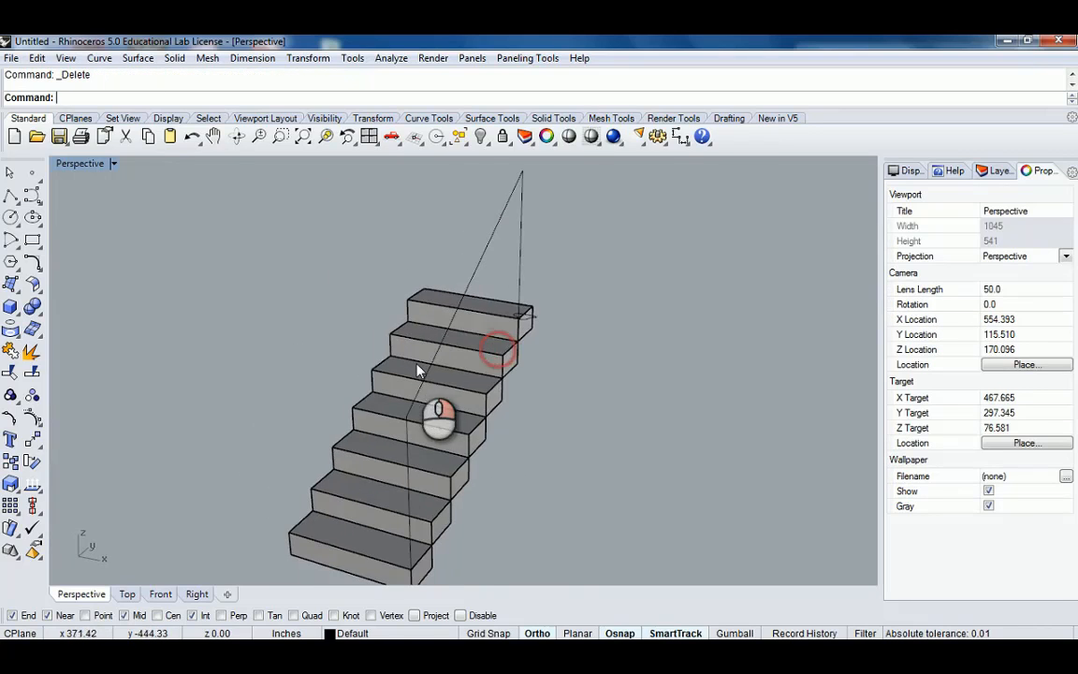
scroll(499, 321, down, 1)
click(520, 319)
shift+right_drag(520, 319, 466, 386)
text(C)
scroll(498, 382, up, 3)
key(Return)
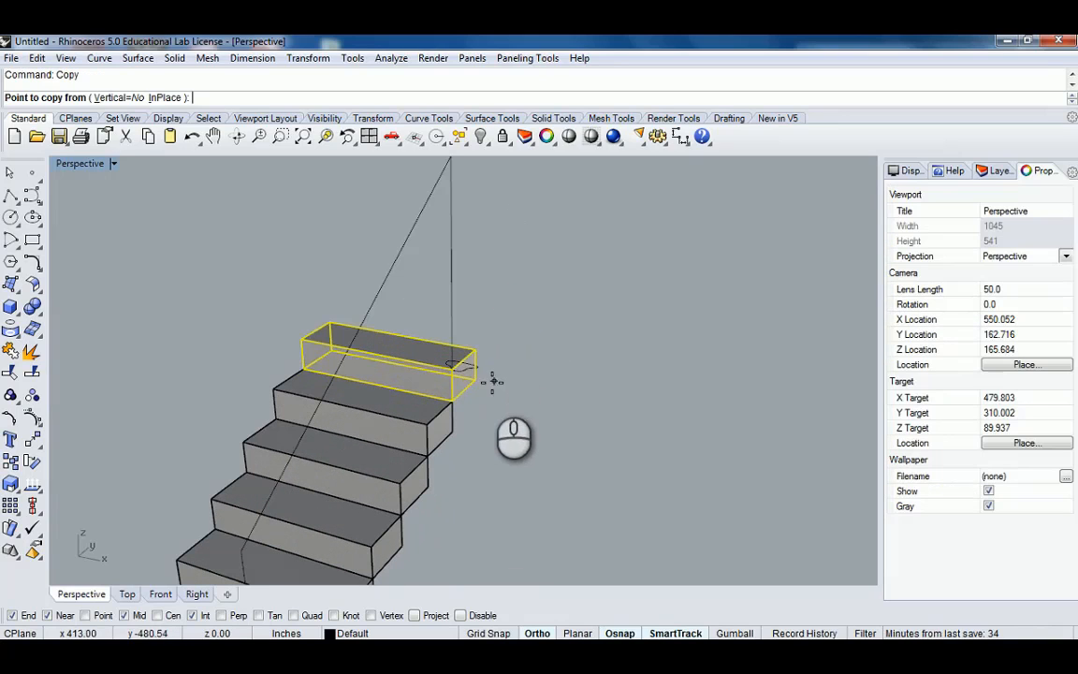
click(481, 379)
click(474, 344)
key(Return)
Rotate the copied step box about its corner so it turns across the staircase.
click(470, 342)
right_drag(510, 357, 518, 352)
text(R)
key(Return)
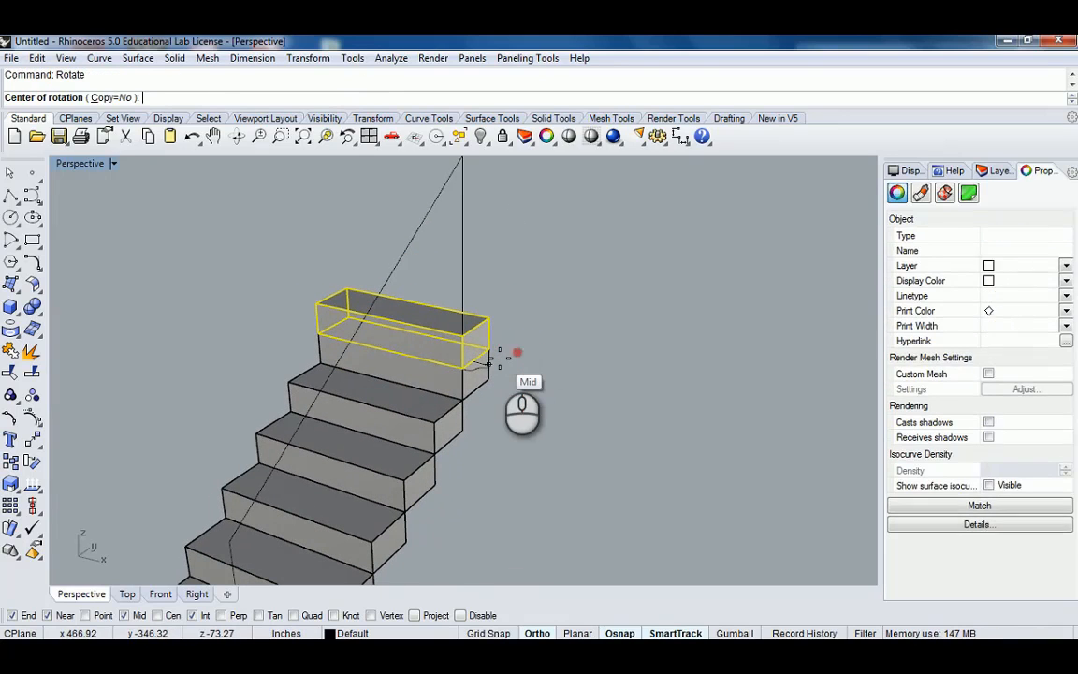
click(495, 350)
click(658, 375)
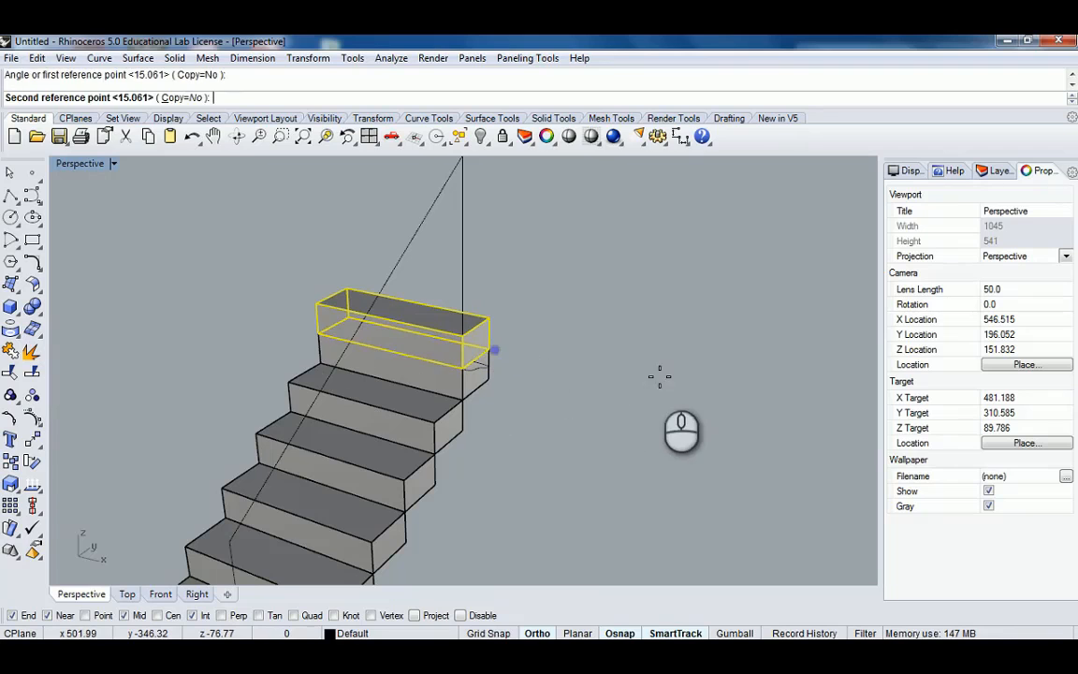
click(531, 489)
Move the rotated step box into place beside the top of the staircase.
shift+right_drag(536, 353, 442, 378)
scroll(476, 380, up, 3)
text(m)
key(Return)
click(385, 401)
click(450, 405)
Copy the rotated step box several times, stacking each copy a step higher to form a second flight.
text(copy)
key(Return)
click(372, 388)
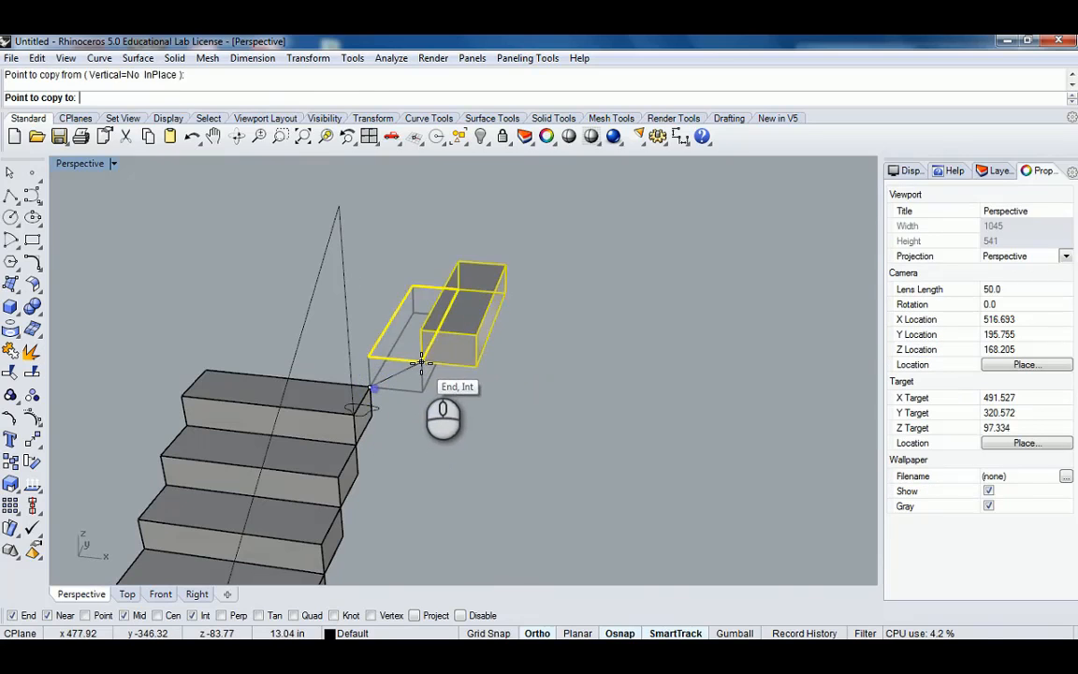
click(423, 363)
click(477, 339)
click(534, 306)
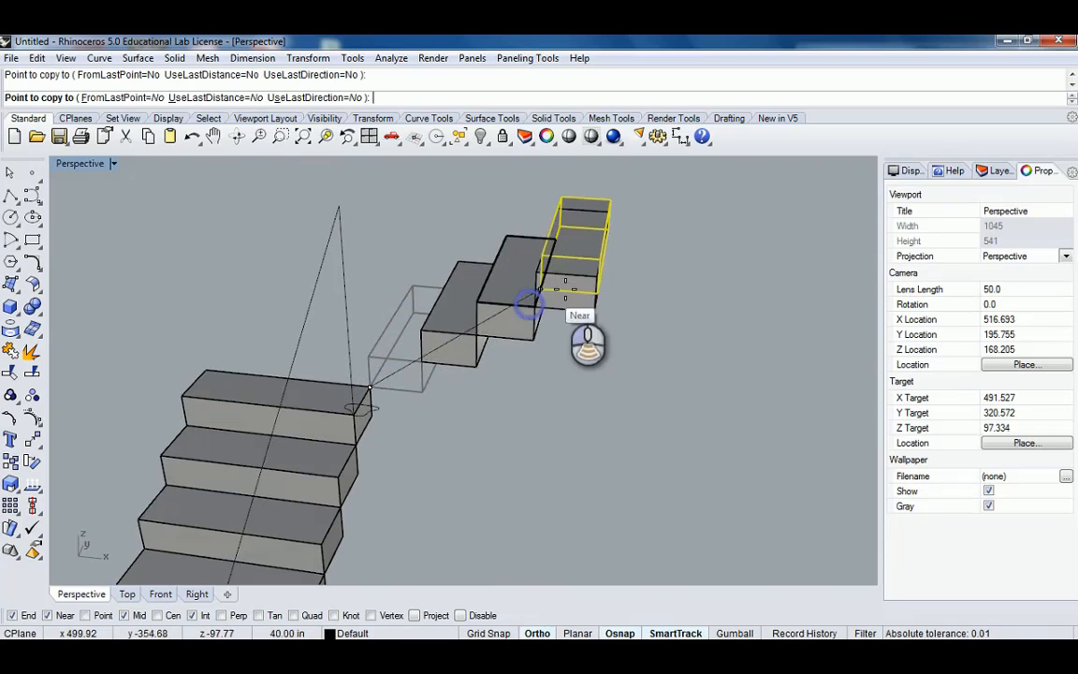
scroll(574, 293, down, 4)
click(583, 288)
shift+right_drag(565, 269, 501, 325)
key(Return)
Draw a box as the landing at the turn between the two flights.
click(392, 373)
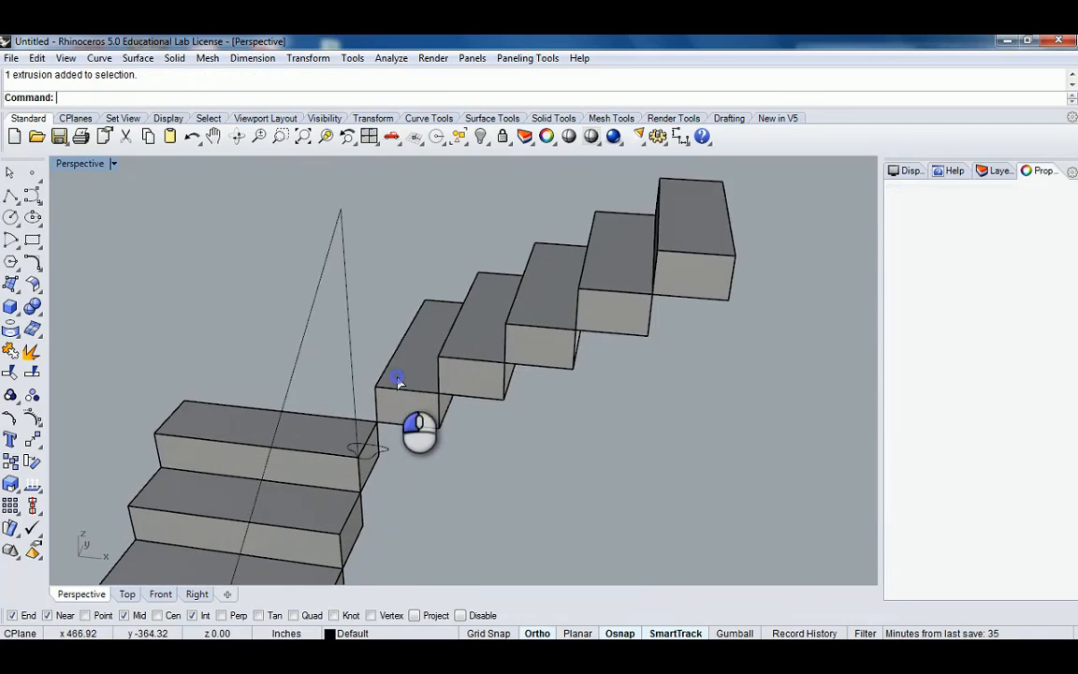
right_drag(393, 374, 277, 412)
scroll(452, 381, down, 2)
click(10, 308)
shift+right_drag(185, 404, 302, 398)
click(250, 381)
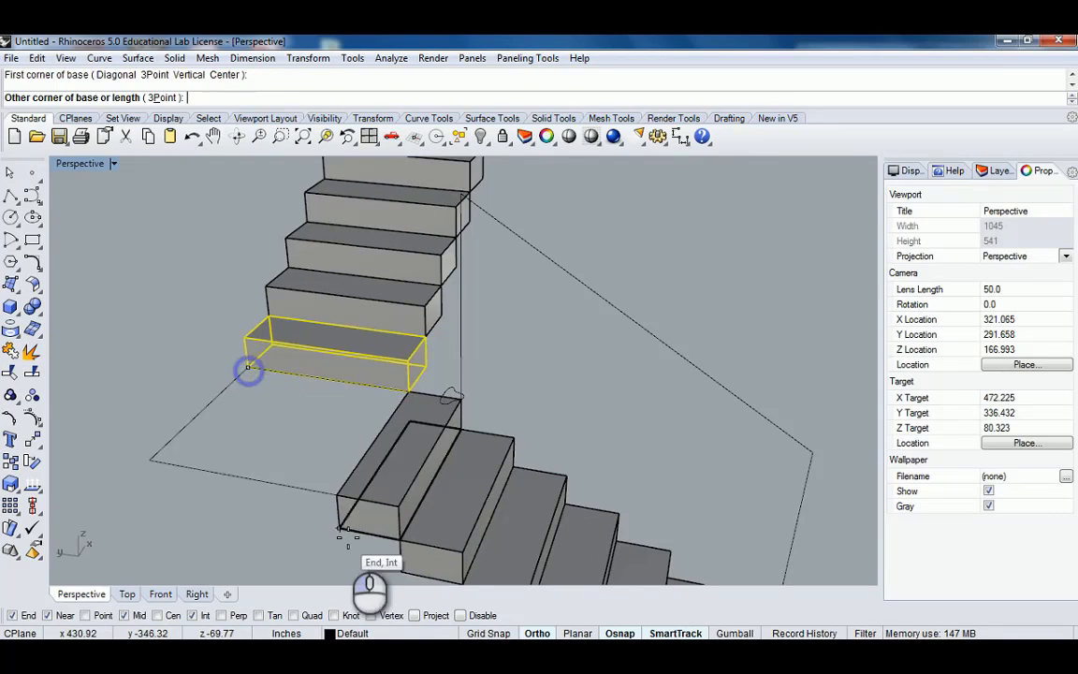
click(336, 535)
click(359, 456)
scroll(470, 455, down, 2)
right_drag(470, 456, 494, 402)
key(Escape)
Move the handrail profile curve to the lower end of the rail at the bottom step.
scroll(477, 412, up, 5)
click(457, 421)
scroll(459, 423, down, 4)
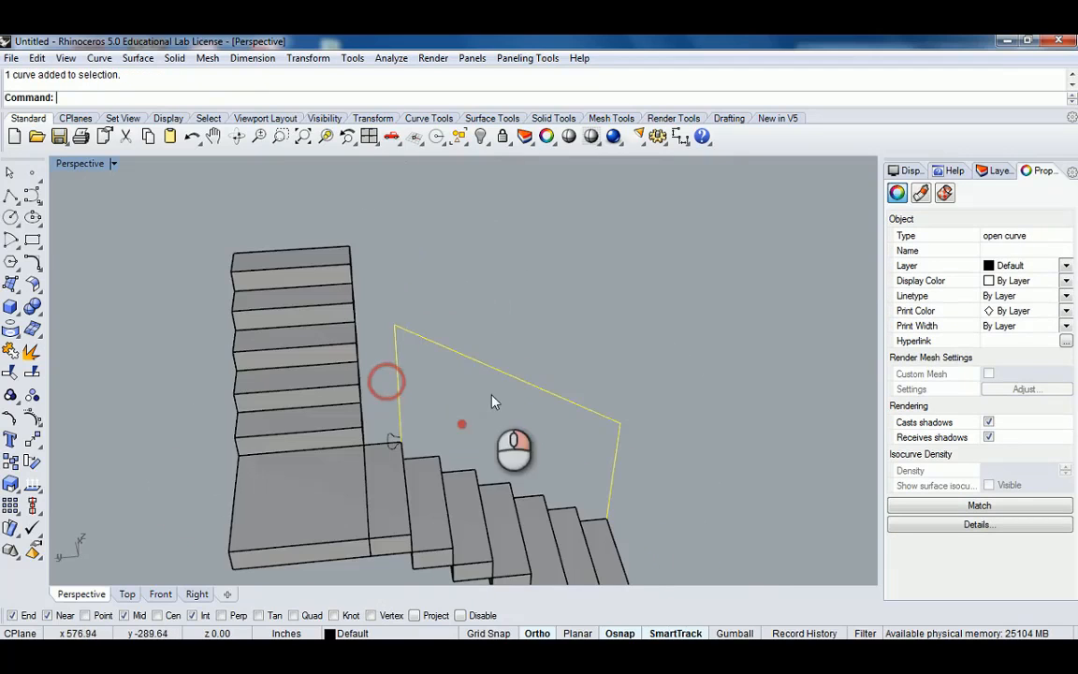
scroll(377, 442, up, 6)
click(402, 437)
scroll(406, 437, down, 6)
shift+right_drag(413, 433, 419, 406)
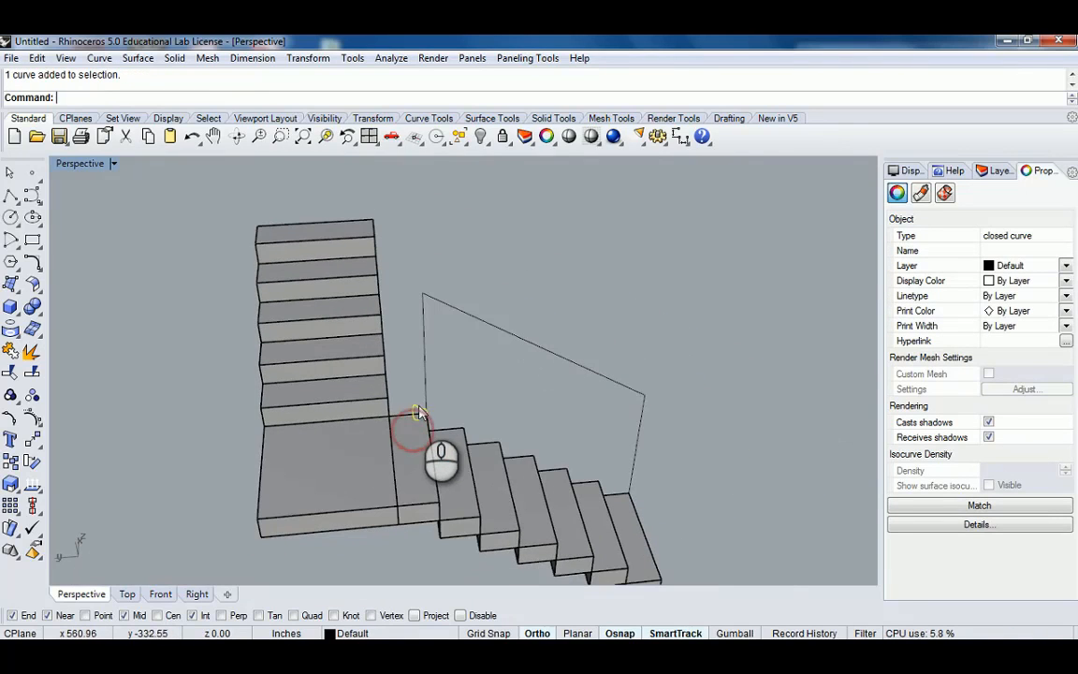
text(m)
key(Return)
scroll(427, 411, up, 8)
click(366, 417)
scroll(614, 450, down, 4)
shift+right_drag(614, 450, 323, 404)
click(628, 535)
scroll(524, 478, down, 8)
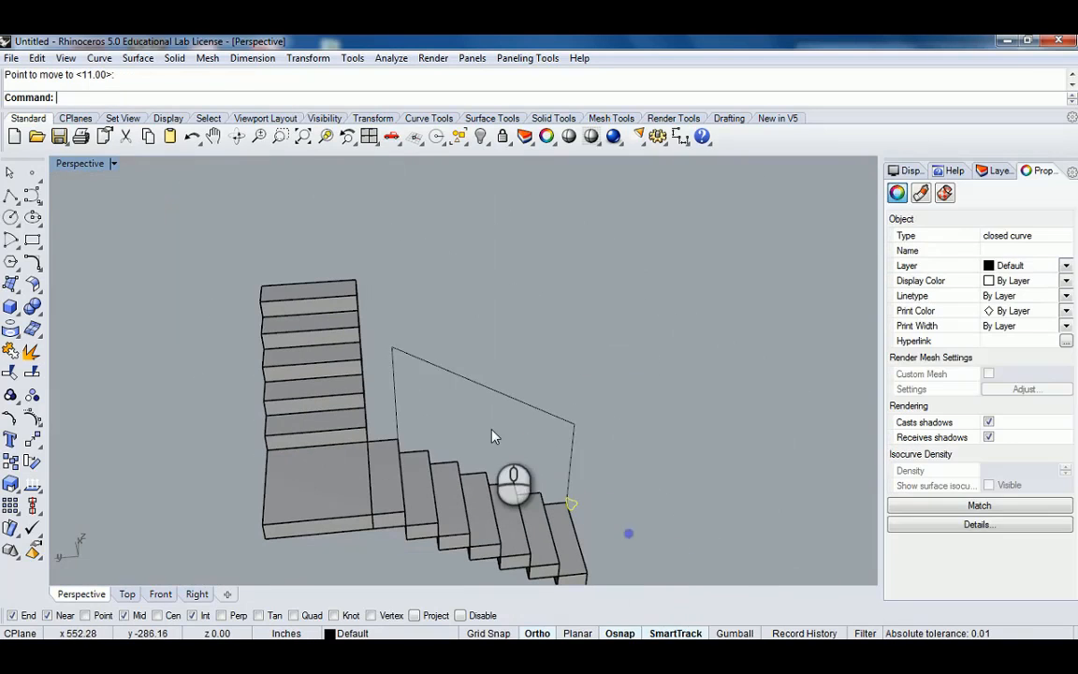
Copy a vertical post line from the landing up to the top step of the new flight.
click(375, 361)
click(393, 398)
right_drag(502, 391, 397, 399)
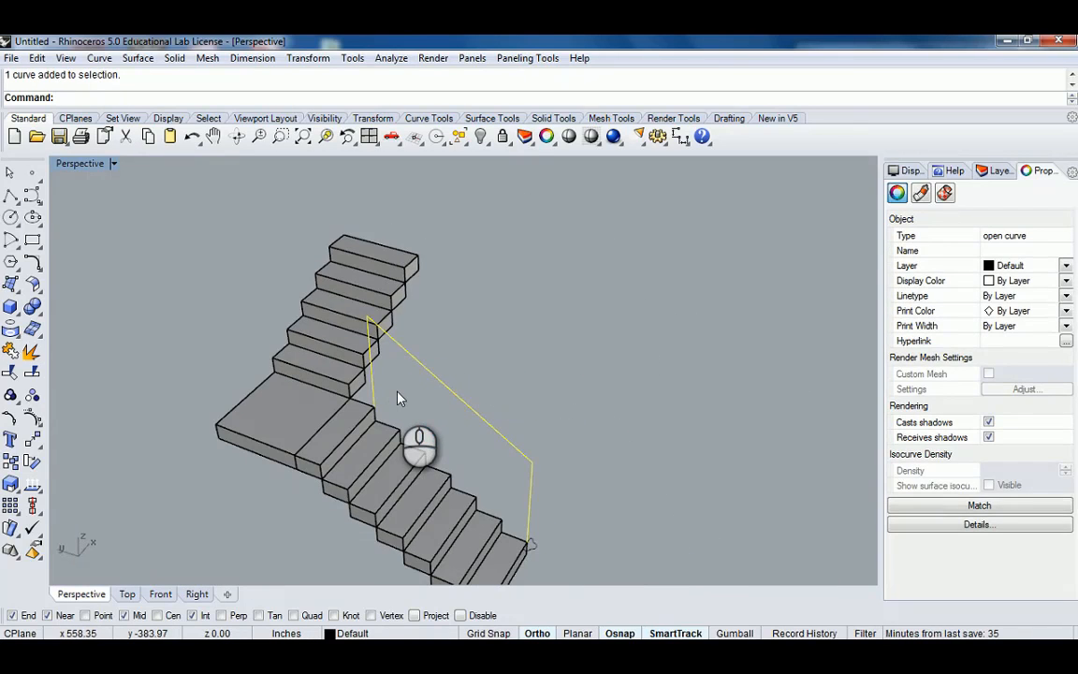
click(399, 393)
scroll(382, 395, up, 2)
click(370, 390)
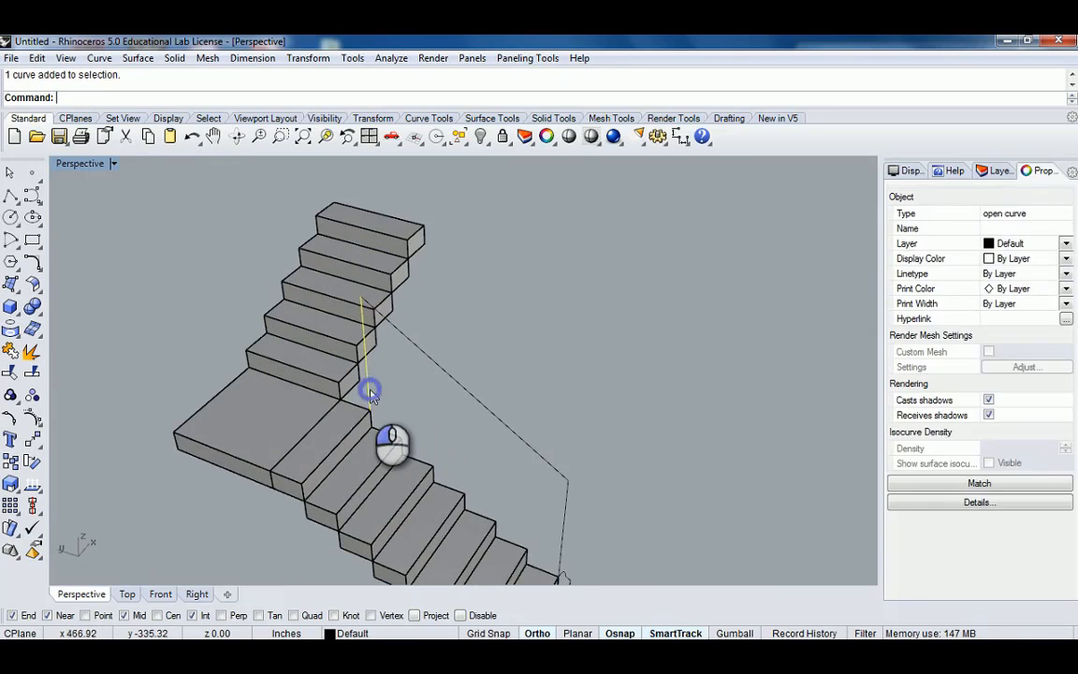
right_drag(412, 387, 375, 393)
text(co)
key(Return)
scroll(377, 391, up, 2)
click(373, 408)
scroll(392, 368, down, 3)
scroll(331, 400, up, 3)
scroll(331, 404, up, 2)
click(371, 395)
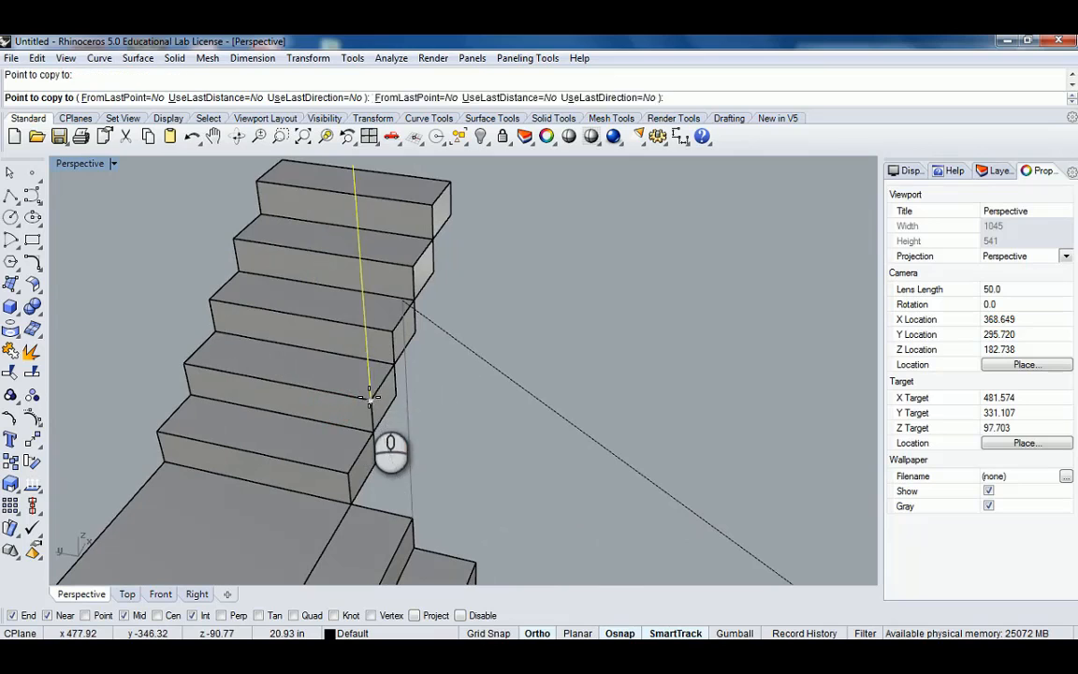
shift+right_drag(392, 332, 376, 420)
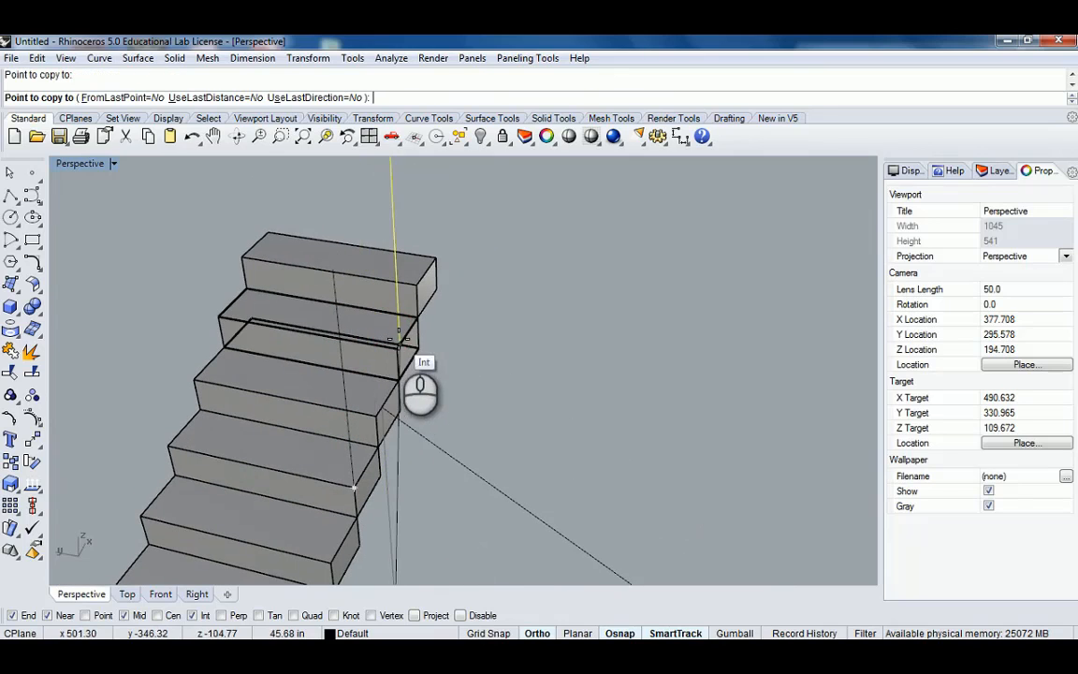
click(416, 285)
Orbit and zoom around the staircase to examine the posts on both flights.
scroll(448, 291, down, 6)
right_click(496, 289)
click(496, 289)
right_drag(496, 289, 464, 243)
scroll(464, 244, up, 4)
click(461, 248)
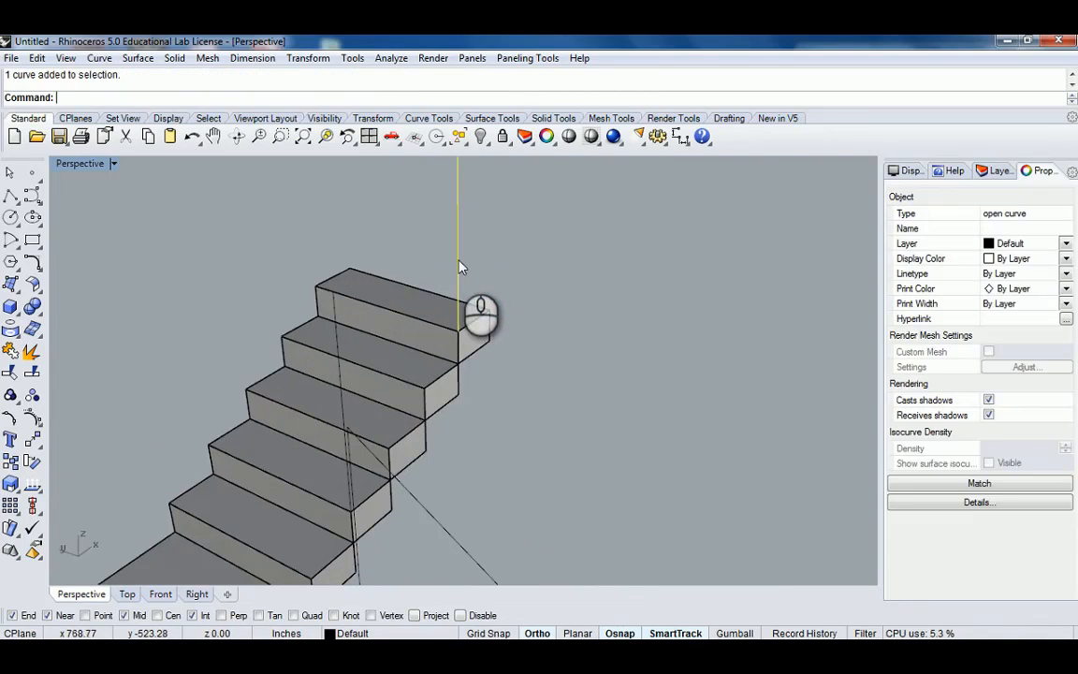
scroll(456, 325, down, 5)
scroll(455, 325, down, 2)
click(519, 365)
right_drag(519, 366, 394, 412)
scroll(394, 421, down, 2)
right_drag(429, 329, 353, 348)
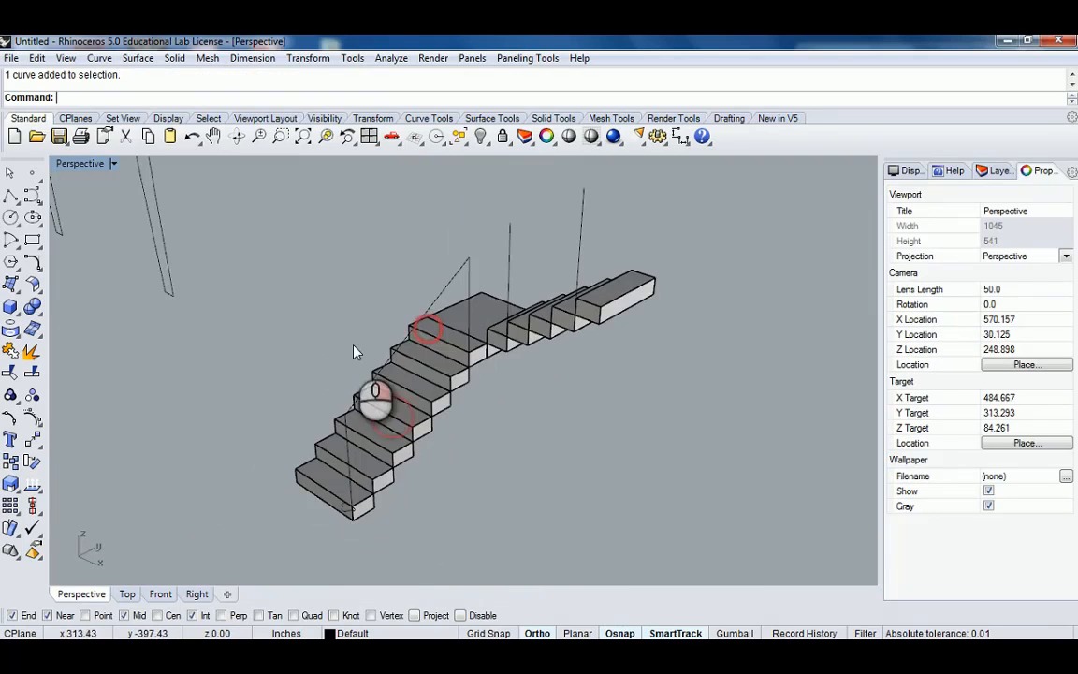
scroll(471, 295, up, 2)
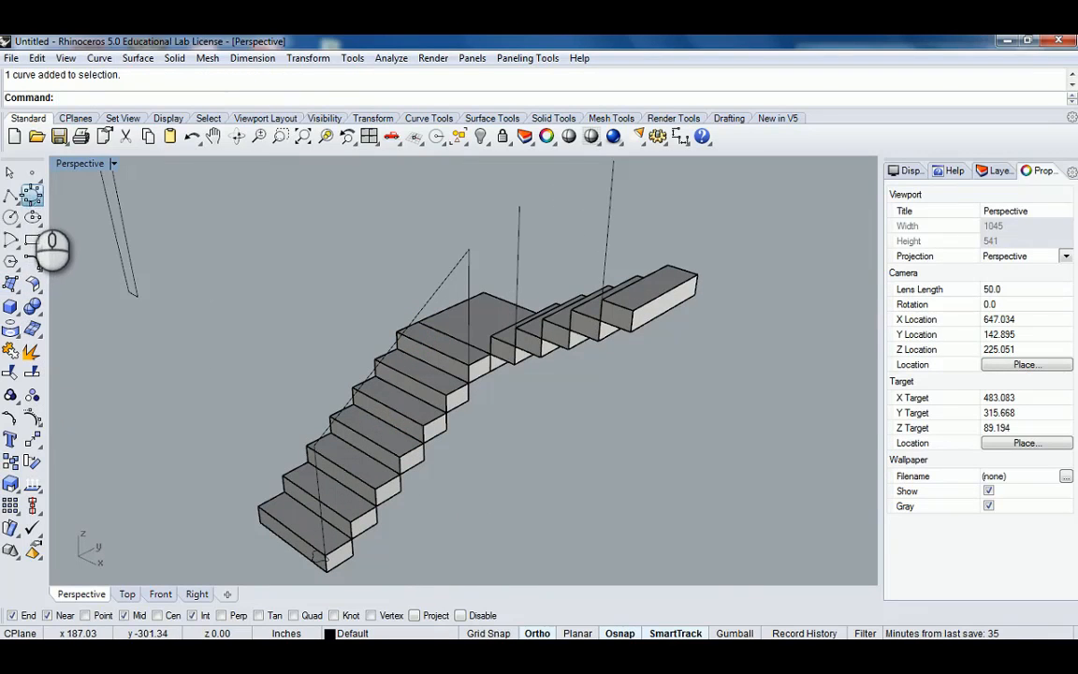
Draw an interpolated curve through the post tops from the lower flight to the top of the upper flight.
right_drag(337, 453, 390, 361)
scroll(210, 309, up, 2)
click(390, 364)
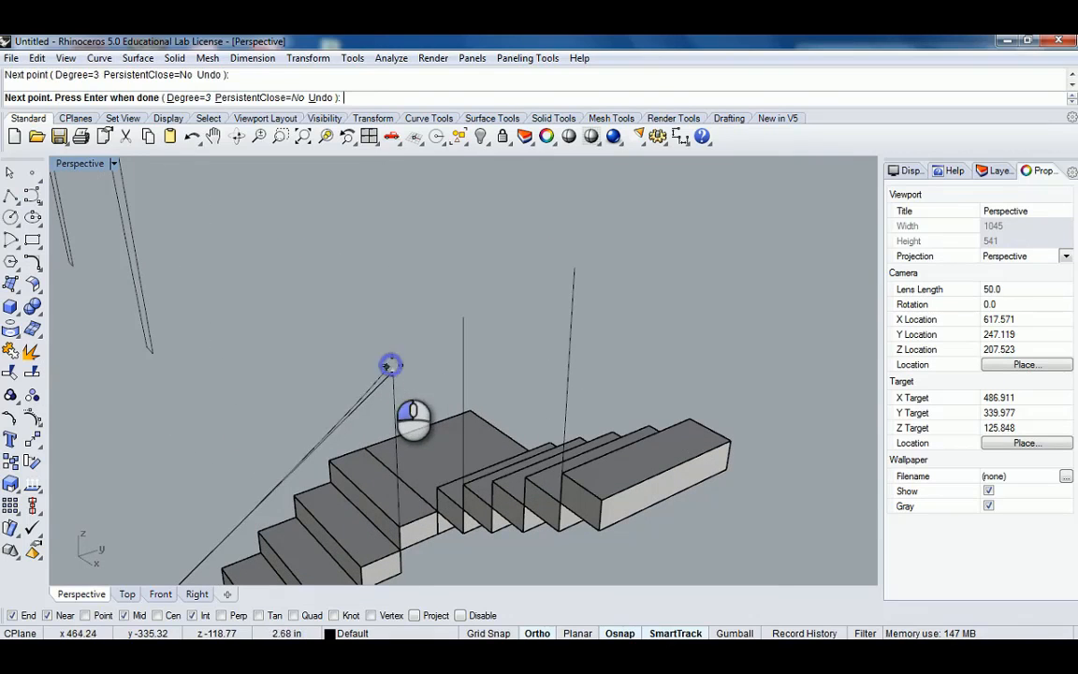
click(573, 269)
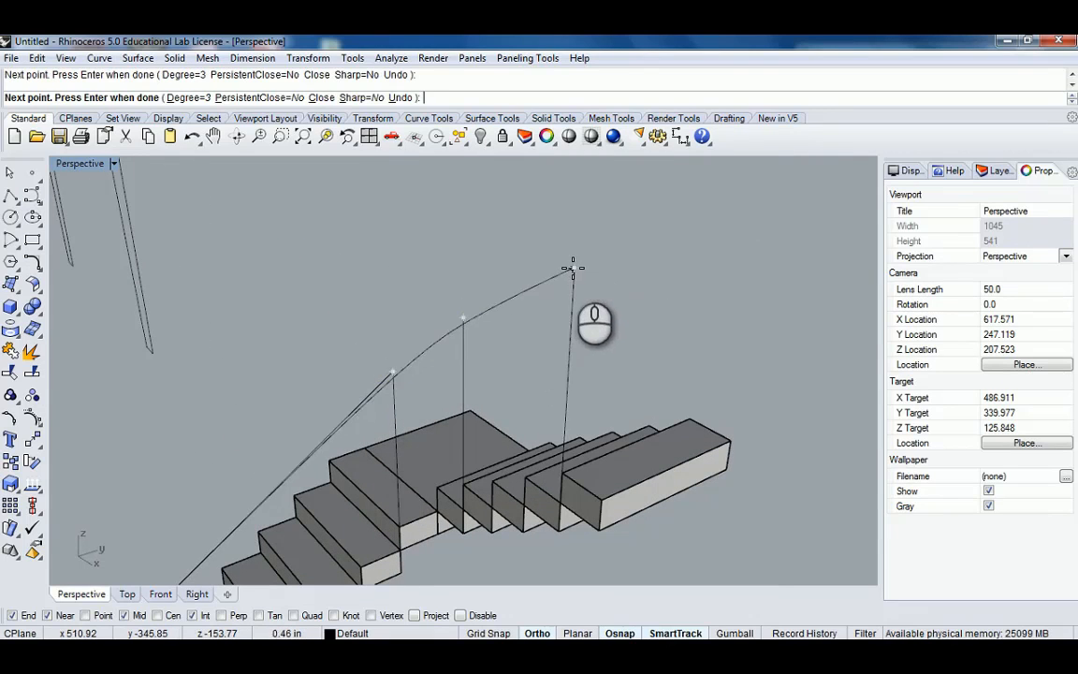
right_click(365, 337)
Delete the old straight rail curve.
right_drag(366, 337, 595, 351)
scroll(595, 351, down, 3)
right_drag(505, 336, 608, 363)
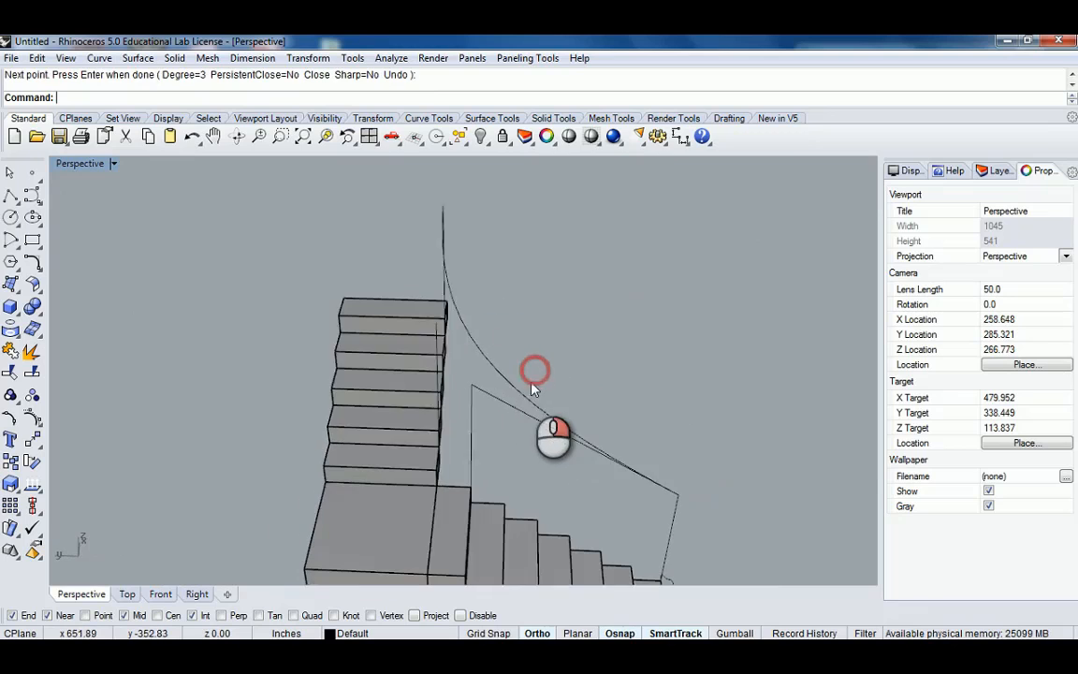
click(510, 380)
right_drag(530, 373, 397, 307)
key(Delete)
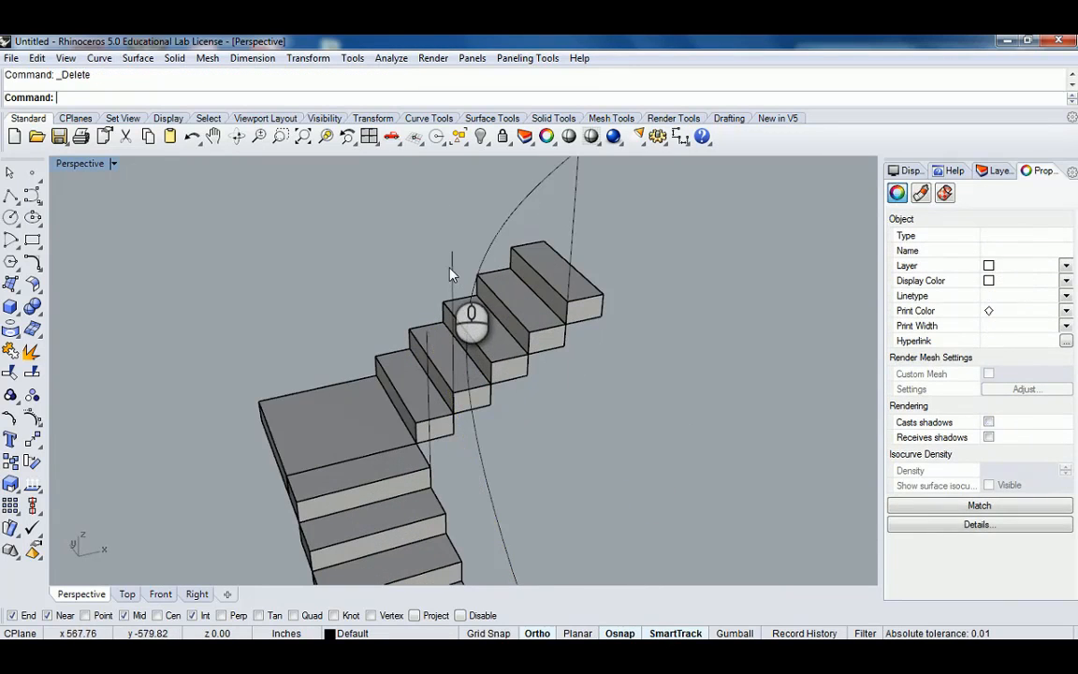
Move the profile curve up onto the lower end of the new curved rail.
click(450, 265)
right_drag(450, 265, 398, 404)
click(419, 407)
click(437, 310)
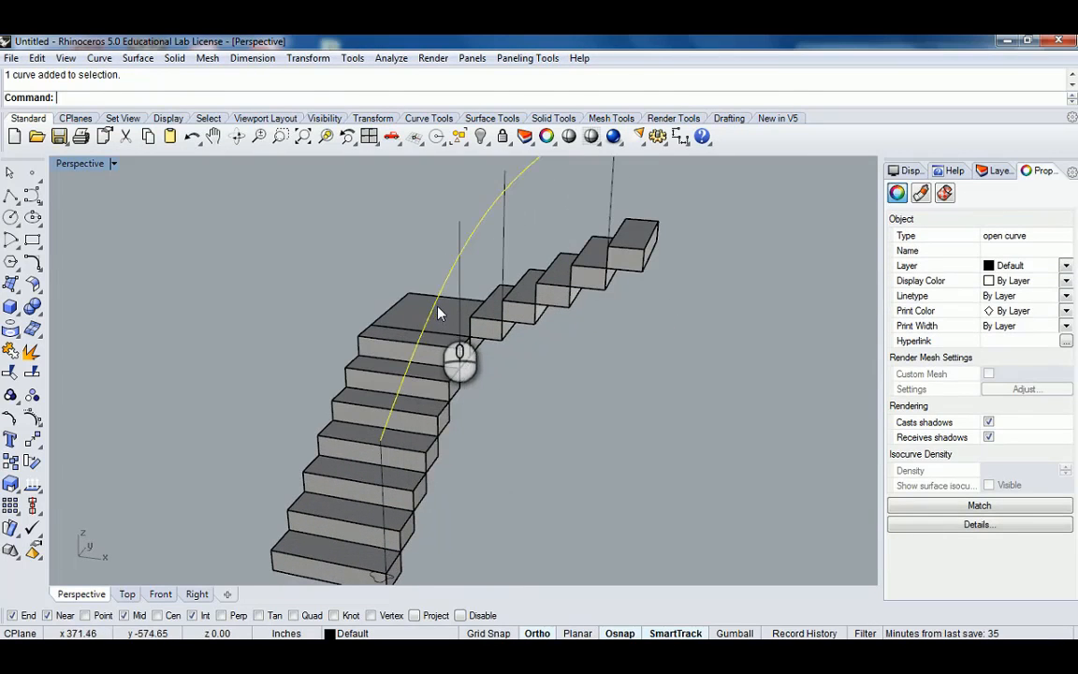
scroll(440, 309, down, 5)
right_drag(449, 306, 528, 284)
scroll(447, 479, up, 8)
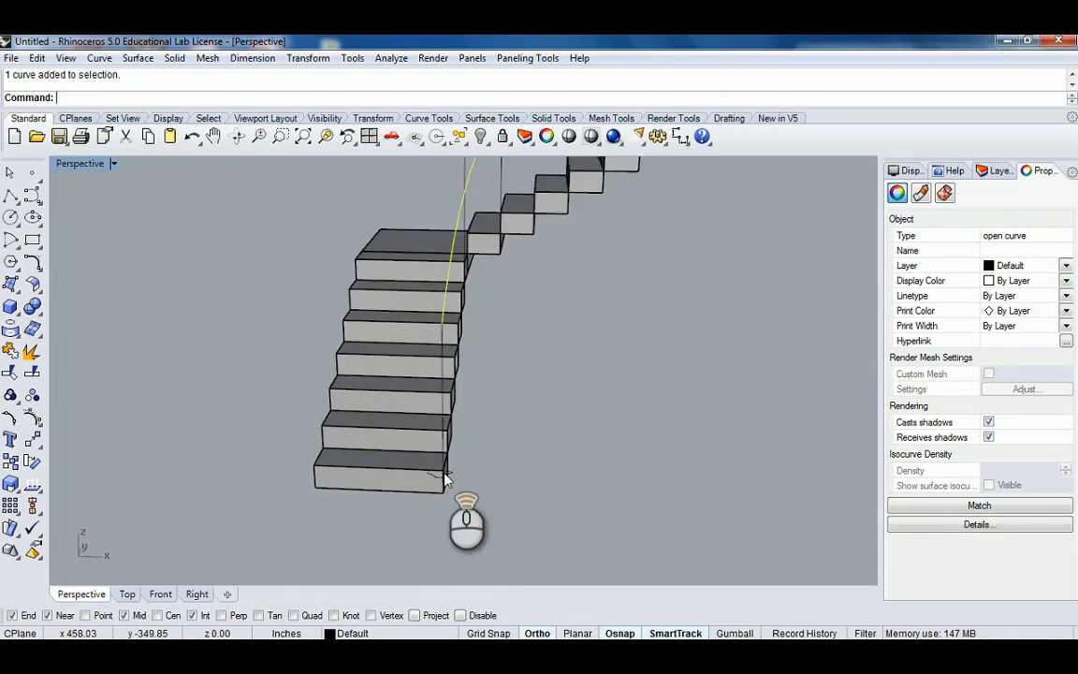
click(455, 474)
right_click(470, 460)
right_drag(471, 460, 366, 453)
scroll(364, 453, up, 5)
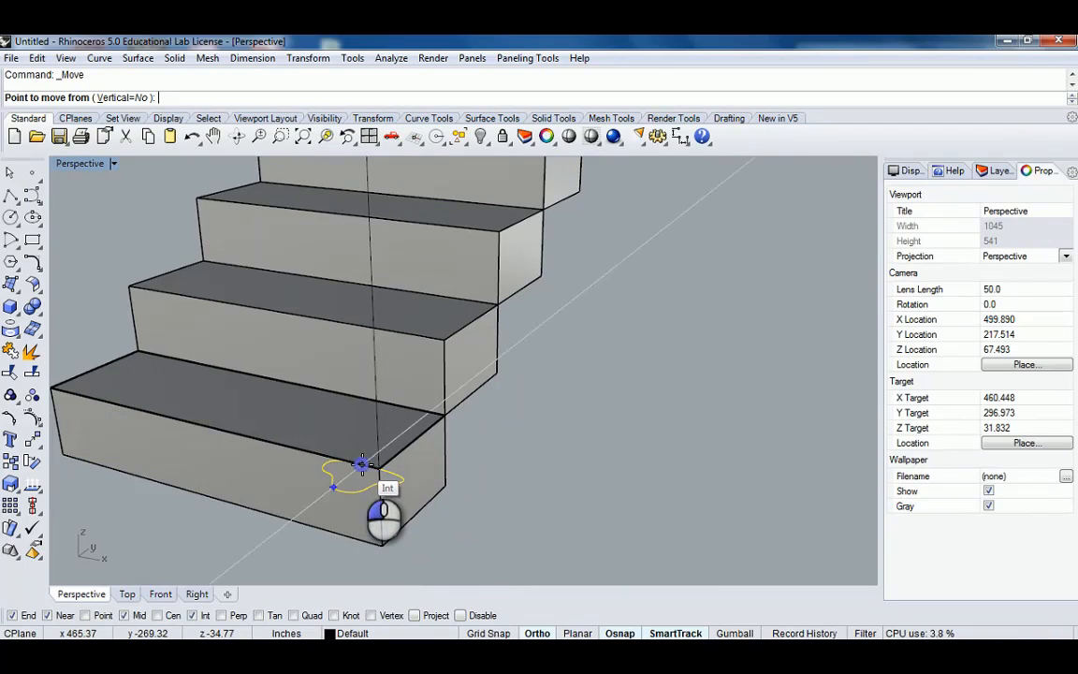
click(362, 463)
right_drag(362, 463, 345, 360)
click(345, 360)
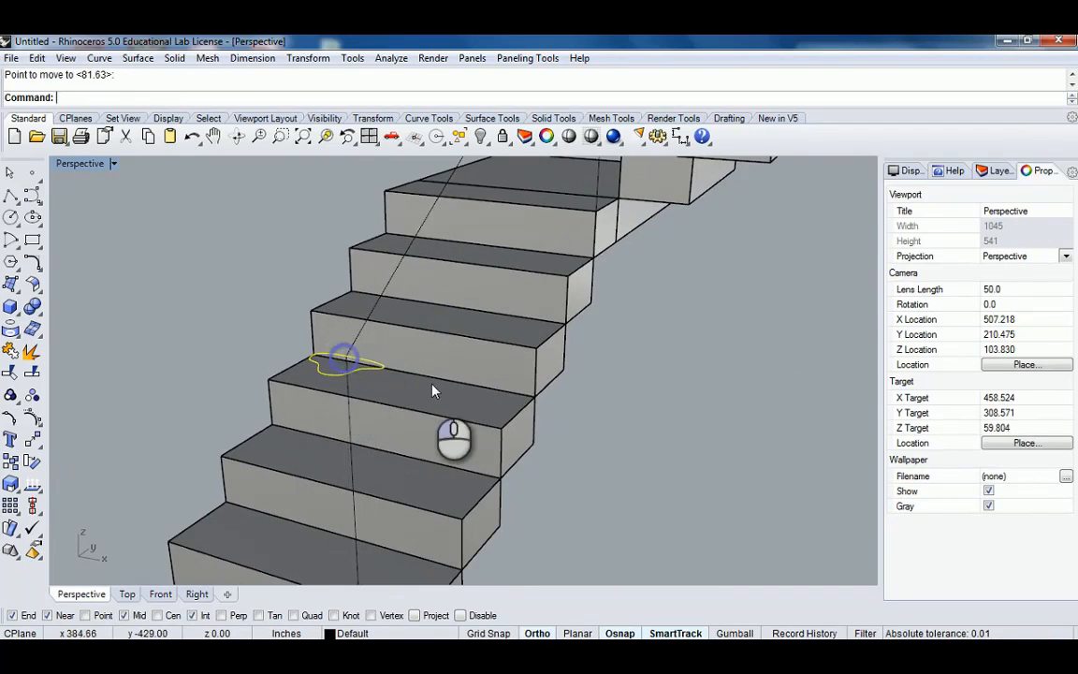
Rotate the profile with Rotate3D so it stands across the curved rail's start.
right_drag(432, 391, 390, 391)
text(R)
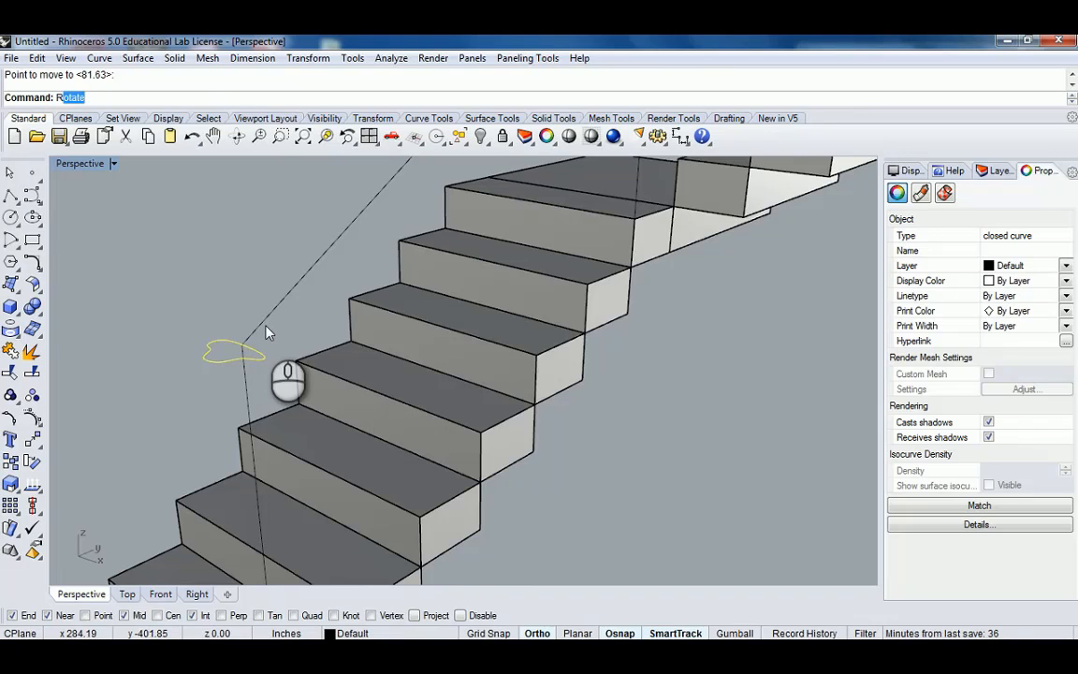
text(otate)
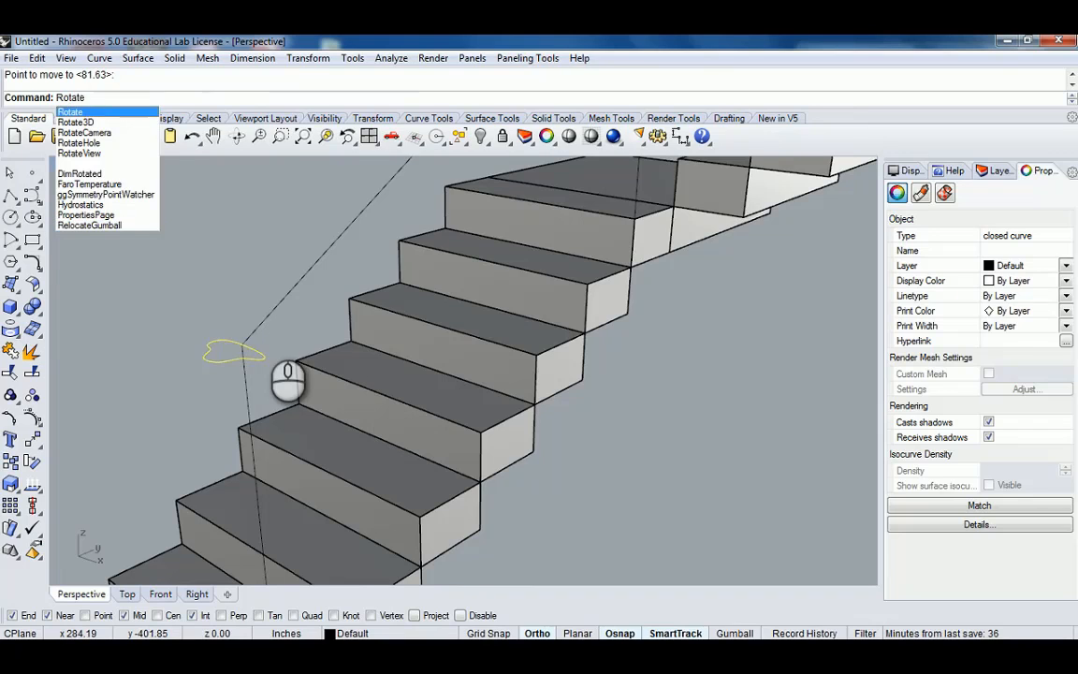
key(Down)
key(Return)
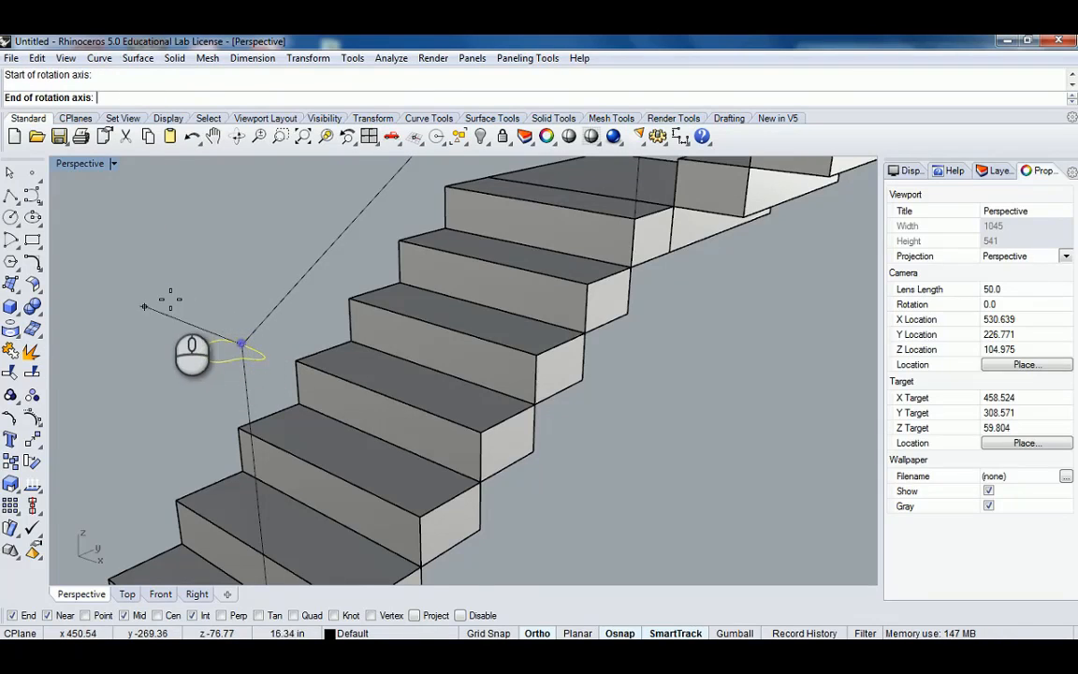
click(170, 300)
click(223, 235)
click(131, 305)
right_drag(204, 315, 402, 355)
key(Escape)
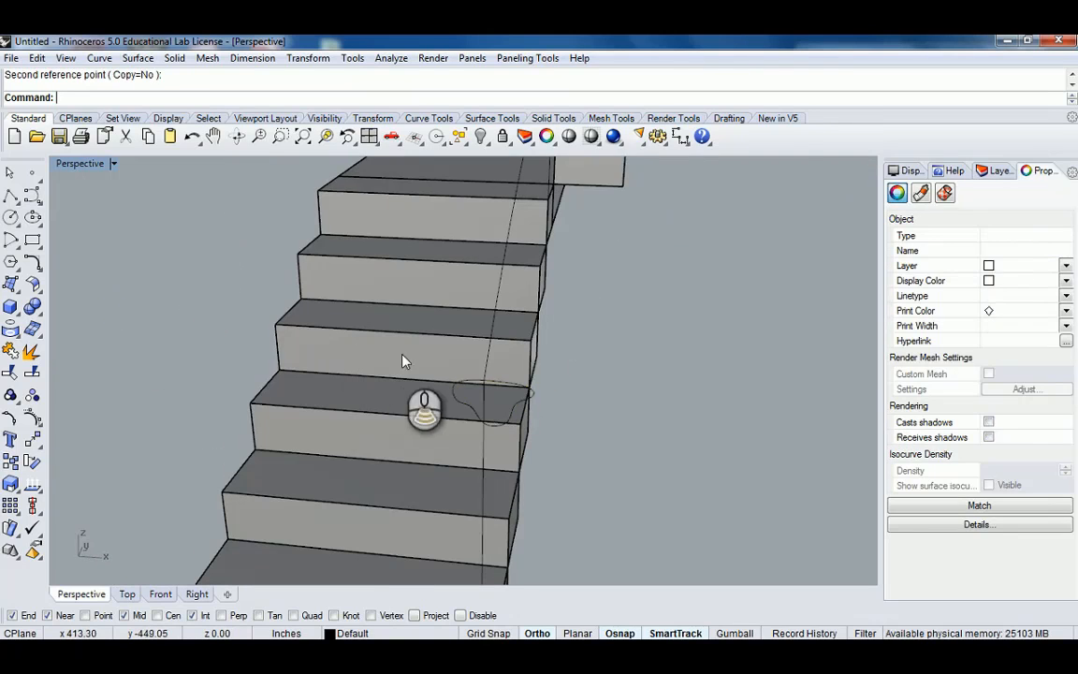
Sweep the profile along the curved rail with Sweep1, then undo the sweep.
right_drag(478, 388, 402, 388)
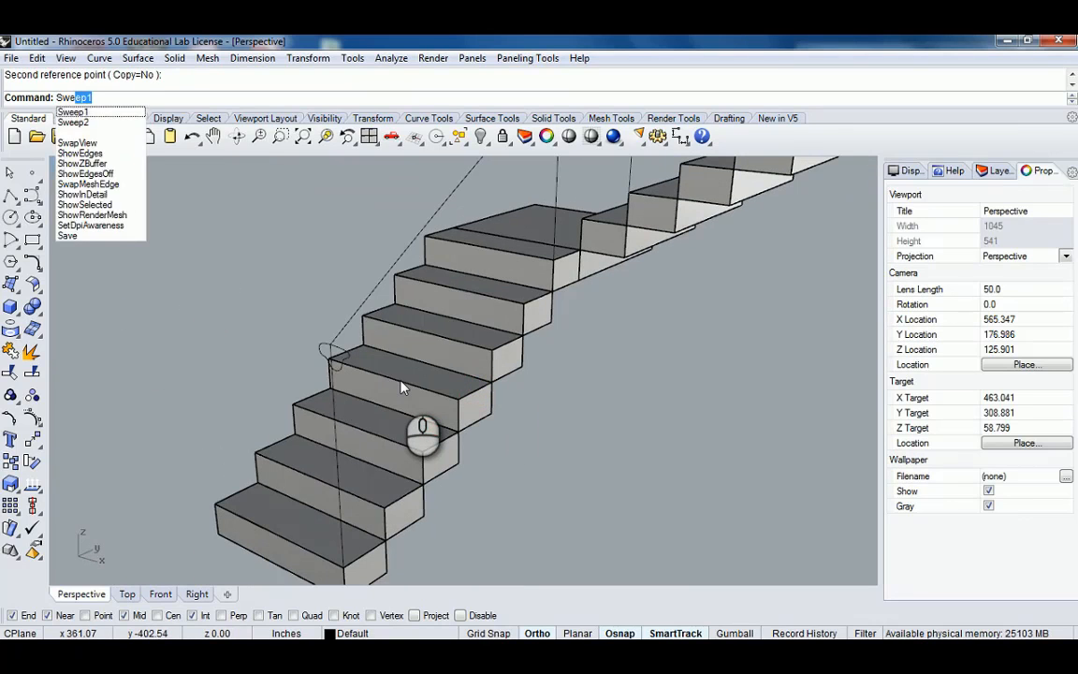
key(Return)
right_drag(393, 367, 561, 412)
click(319, 309)
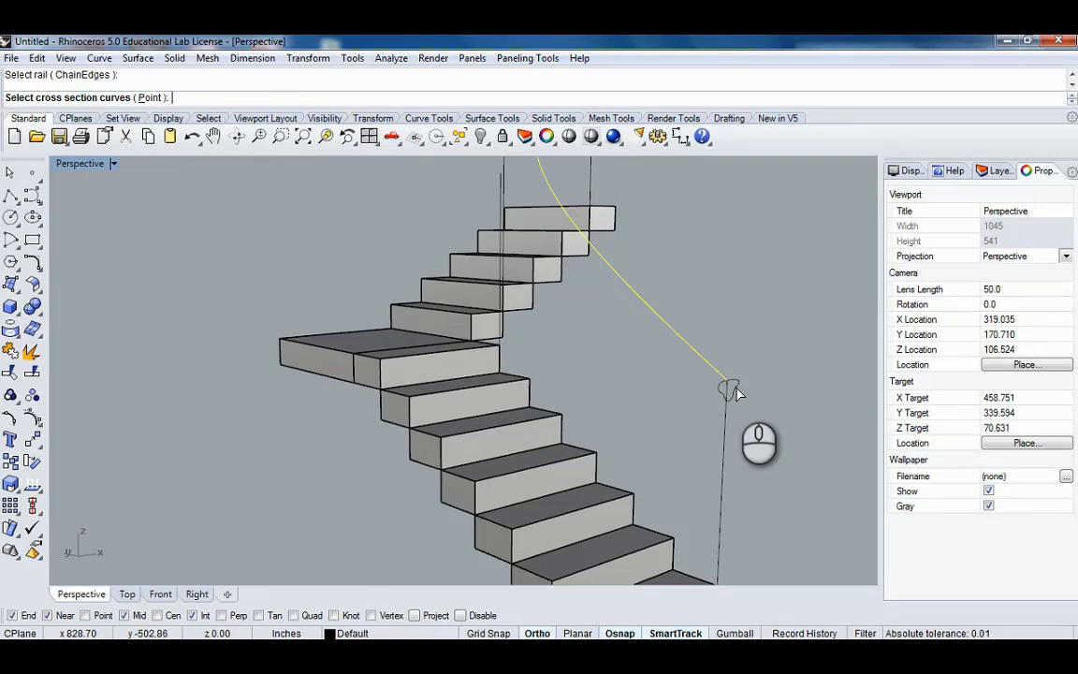
scroll(736, 386, down, 4)
shift+right_drag(728, 373, 652, 418)
right_click(652, 418)
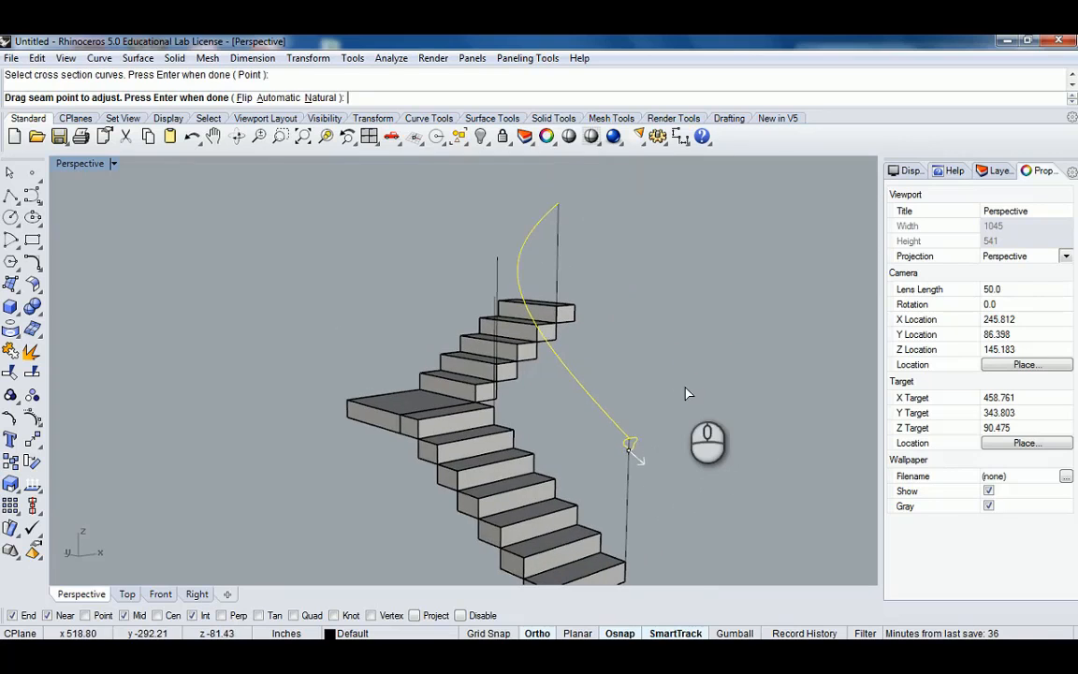
right_click(681, 385)
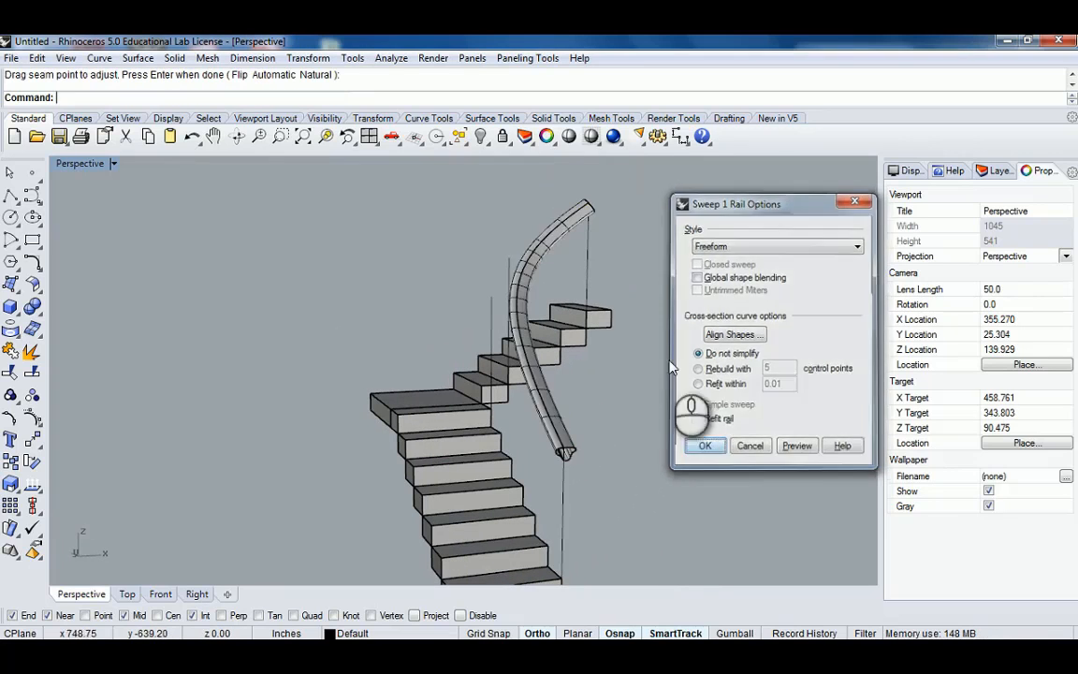
key(Return)
right_drag(657, 297, 445, 343)
right_drag(335, 401, 432, 413)
scroll(396, 466, up, 6)
key(ctrl+z)
shift+right_drag(399, 481, 420, 421)
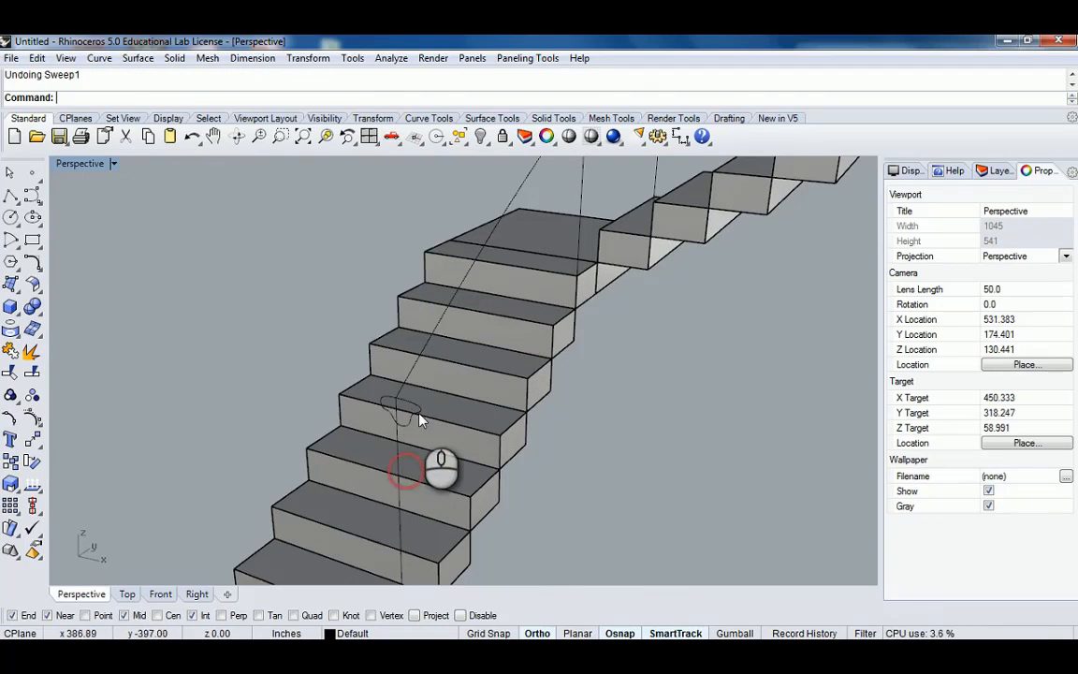
click(412, 404)
text(C)
right_click(412, 405)
scroll(410, 403, up, 4)
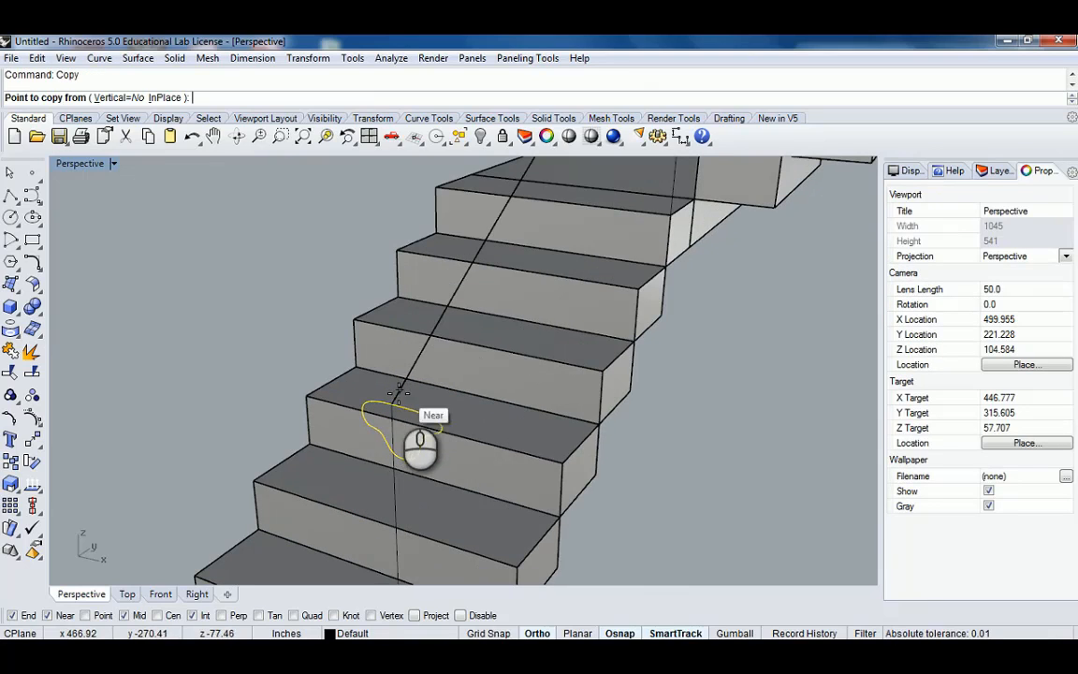
scroll(400, 395, up, 6)
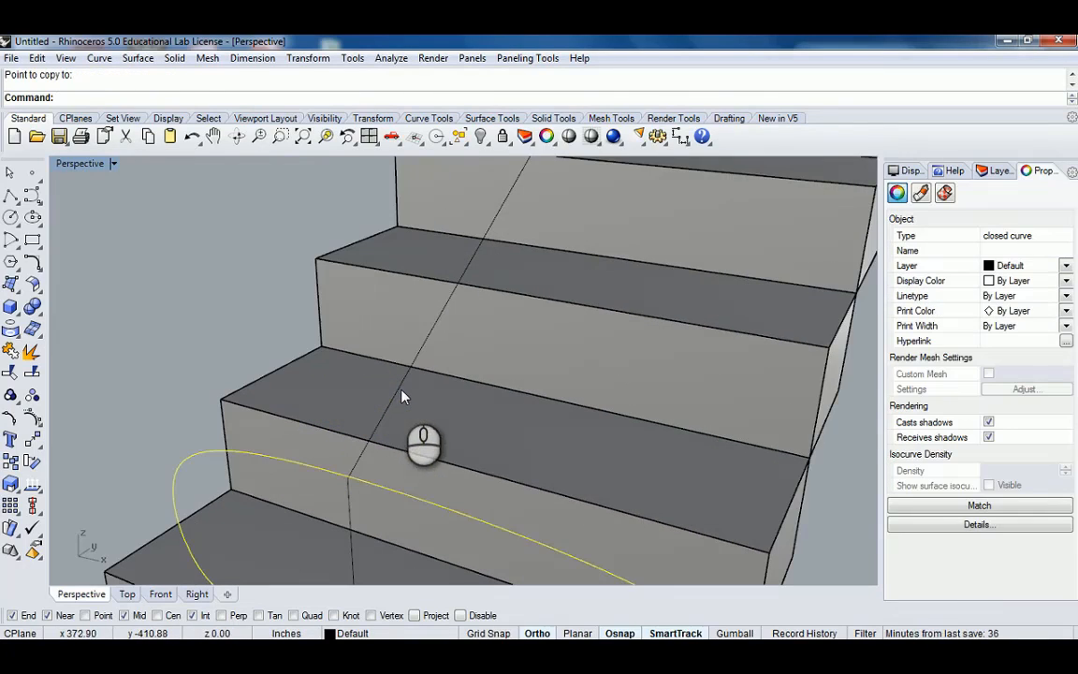
right_click(352, 458)
key(Escape)
scroll(352, 468, up, 4)
scroll(353, 468, down, 6)
Move the profile so it snaps onto the lower end point of the curved rail.
click(354, 466)
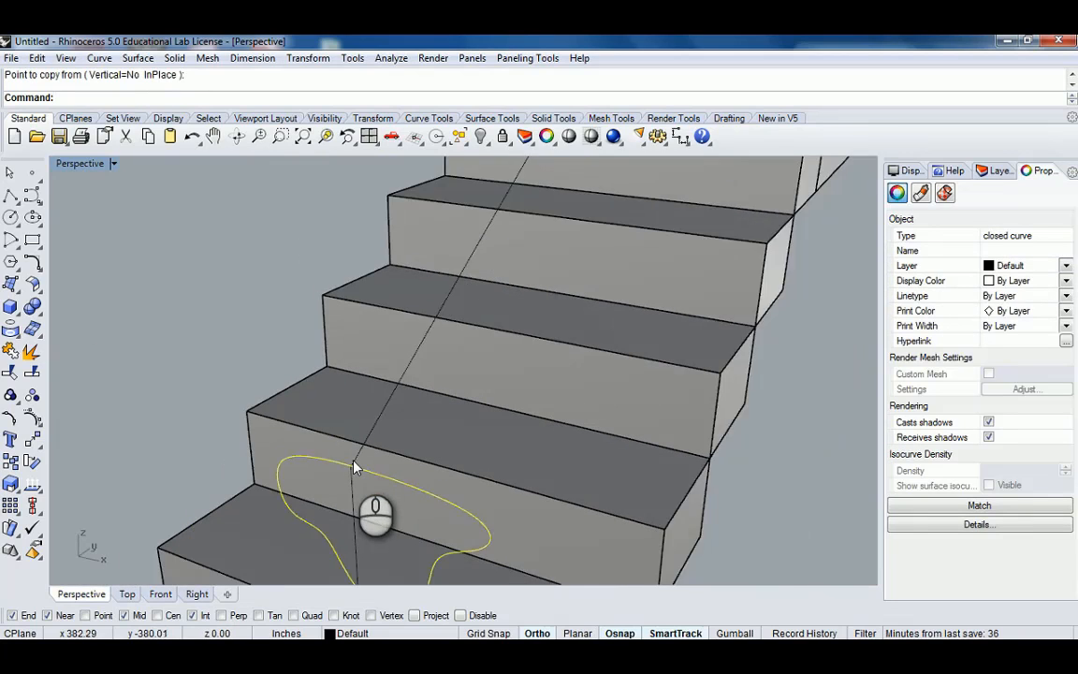
scroll(353, 466, up, 2)
text(M)
right_click(354, 465)
click(345, 469)
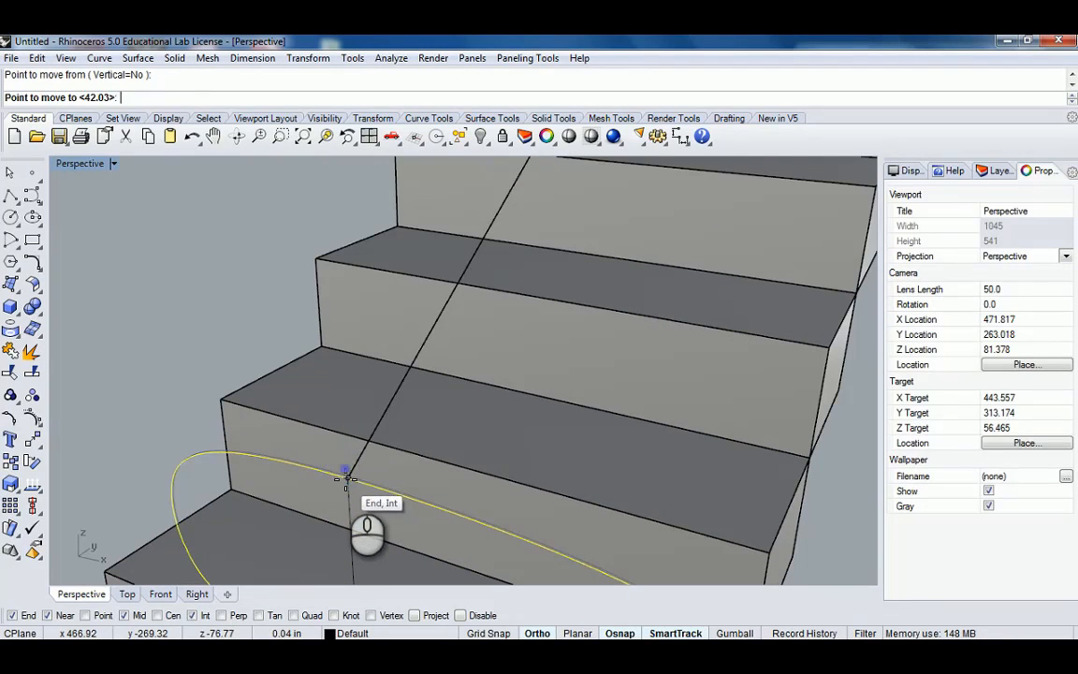
click(348, 476)
Copy the profile from the rail's lower end to its upper end at the top of the upper flight.
text(C)
right_click(366, 462)
click(349, 476)
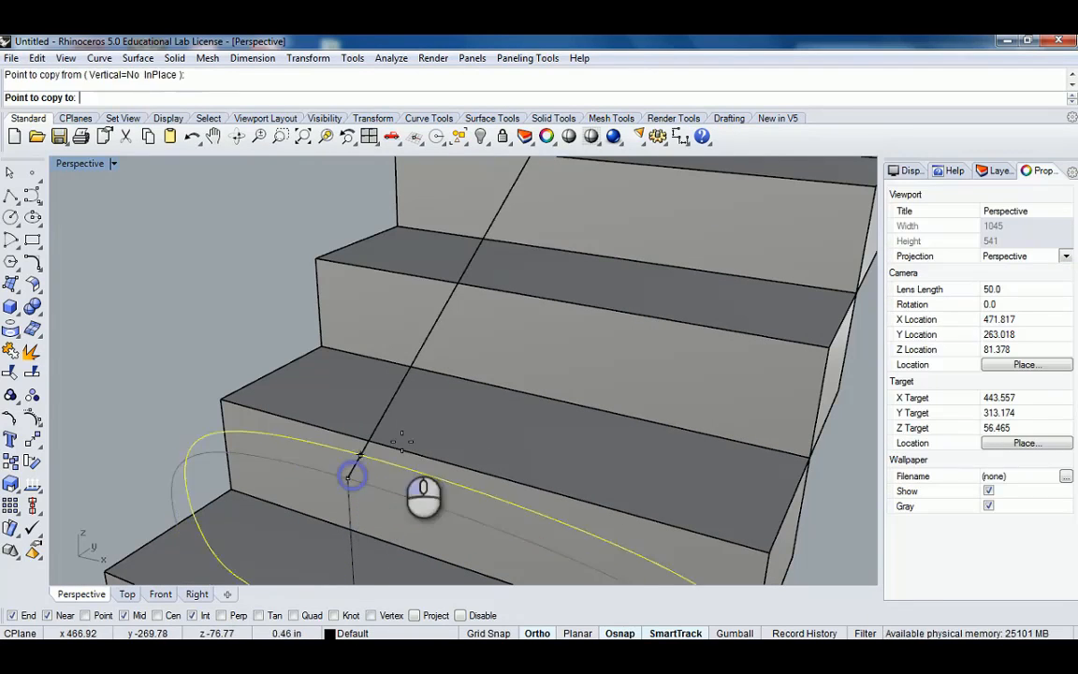
scroll(407, 434, down, 8)
right_drag(508, 327, 610, 221)
scroll(612, 219, up, 2)
scroll(599, 242, up, 2)
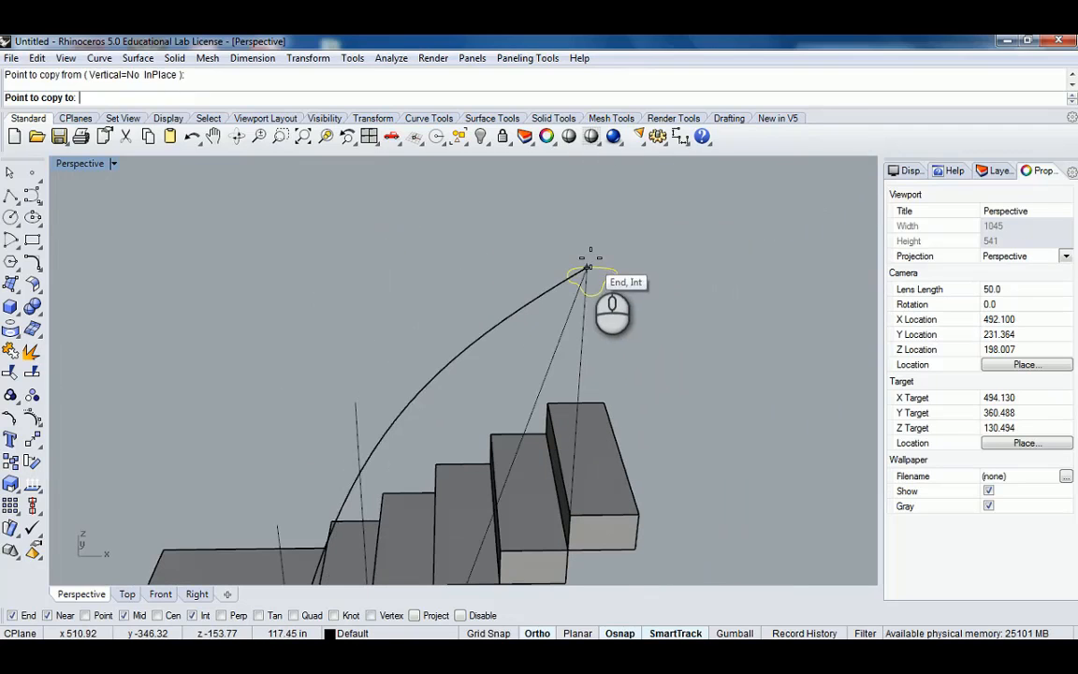
click(587, 269)
Rotate the copied profile 90 degrees about its centre so it stands across the rail's upper end.
right_click(603, 274)
text(Rotate)
right_click(603, 275)
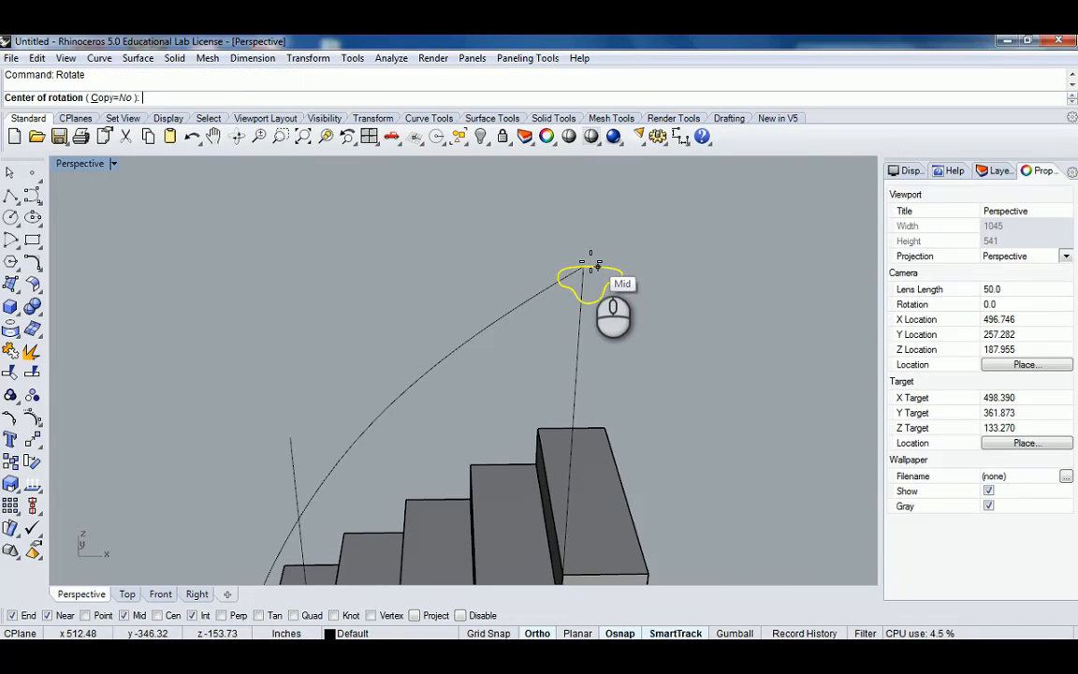
click(584, 267)
click(727, 266)
click(736, 354)
Start Sweep1 on the curved rail, picking the upper and lower profiles as cross-section curves.
scroll(651, 333, down, 6)
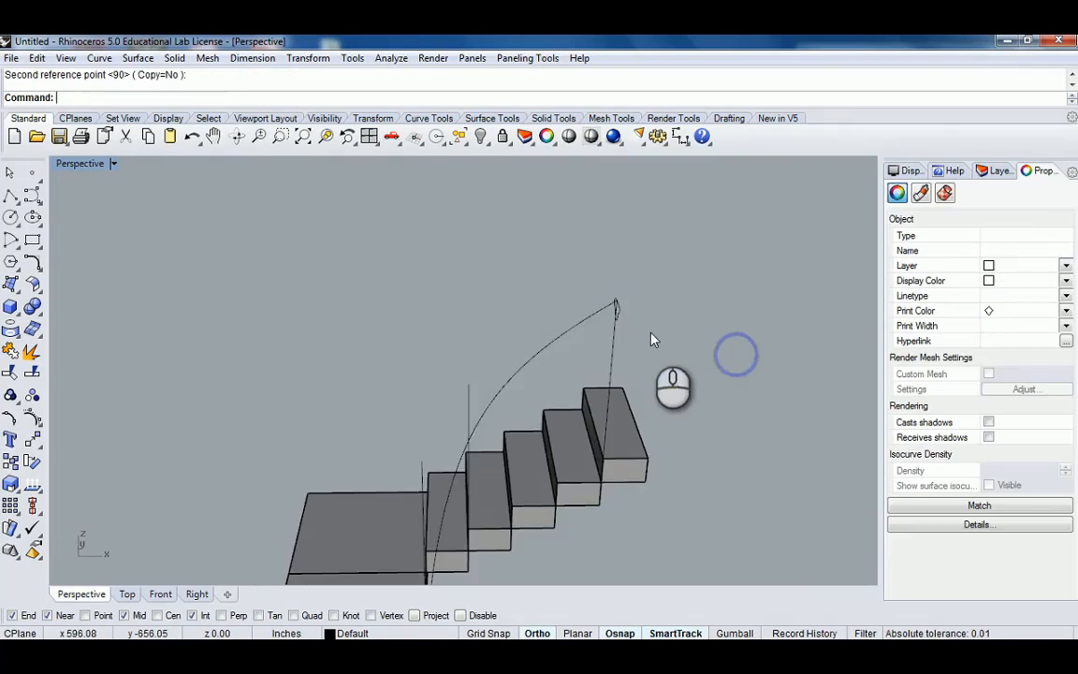
right_drag(650, 333, 552, 315)
scroll(542, 314, up, 4)
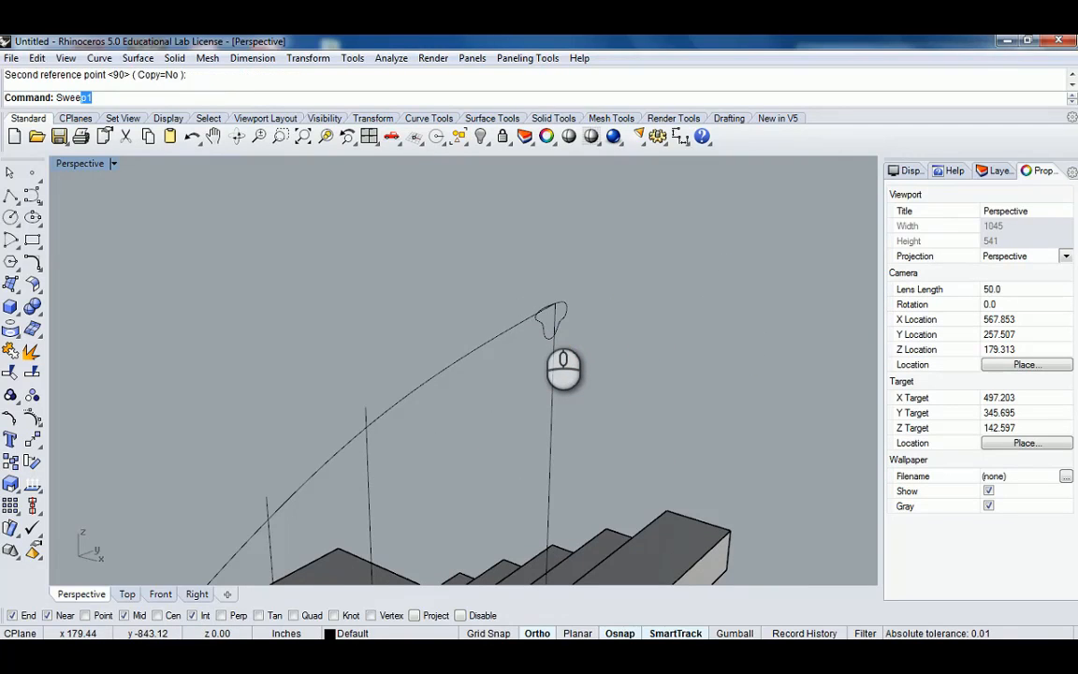
click(552, 333)
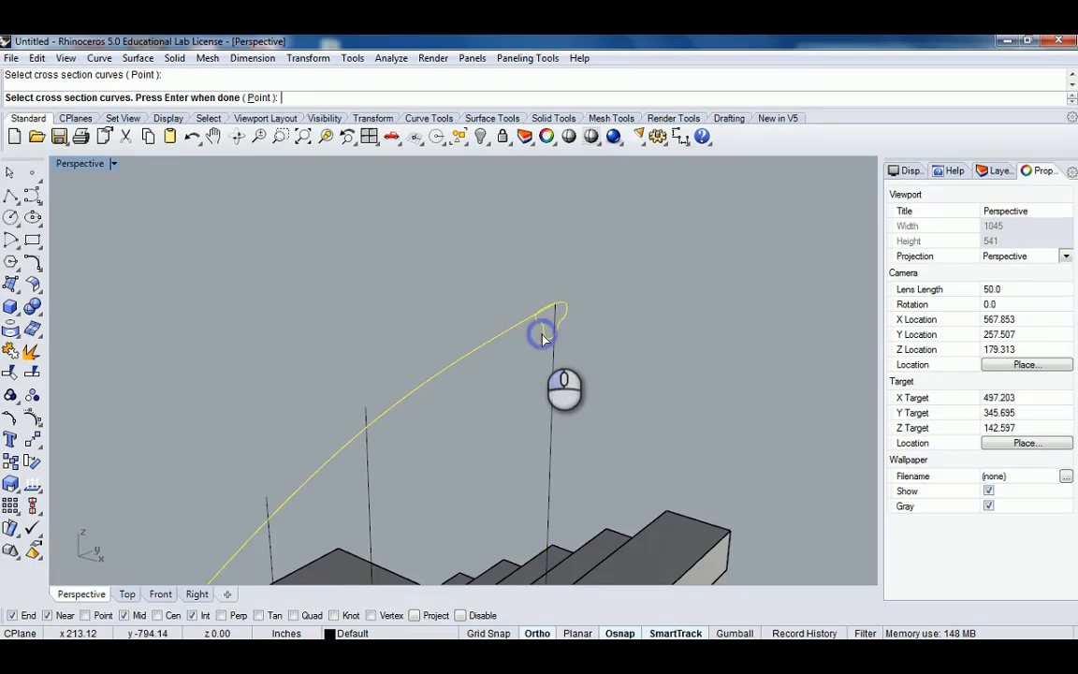
scroll(542, 335, down, 10)
shift+right_drag(469, 406, 486, 343)
scroll(370, 457, up, 5)
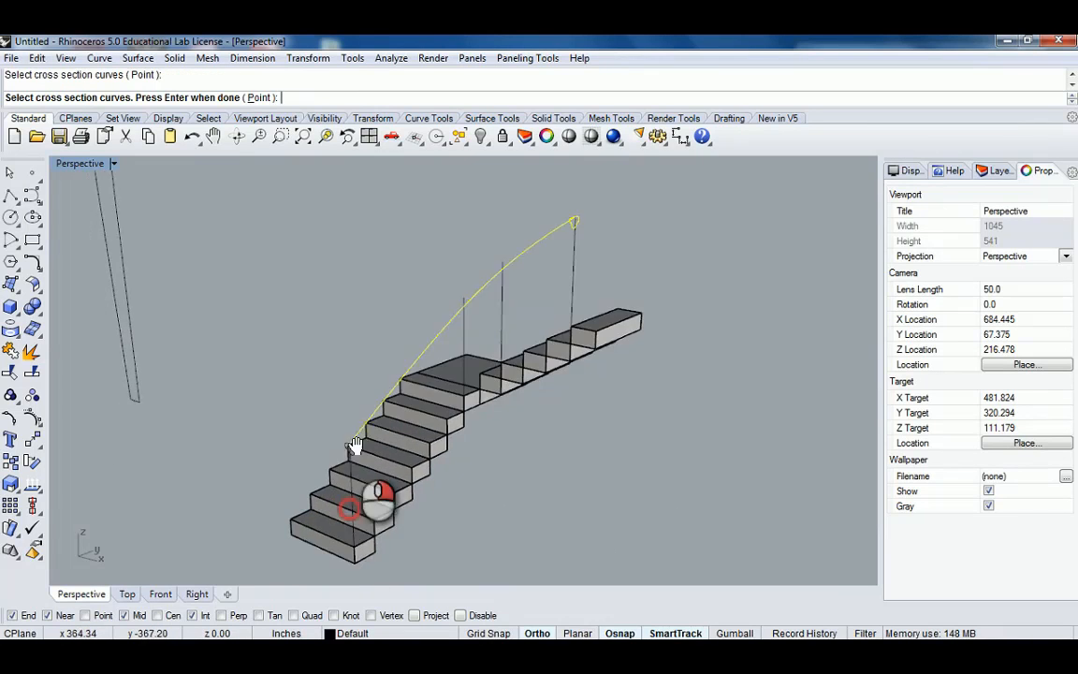
scroll(339, 399, down, 7)
right_drag(379, 408, 500, 364)
right_click(499, 364)
Check the seam points on both profiles and finish the sweep with the Freeform style options.
right_drag(560, 323, 541, 476)
right_drag(489, 257, 348, 278)
right_drag(559, 274, 502, 279)
scroll(603, 236, up, 8)
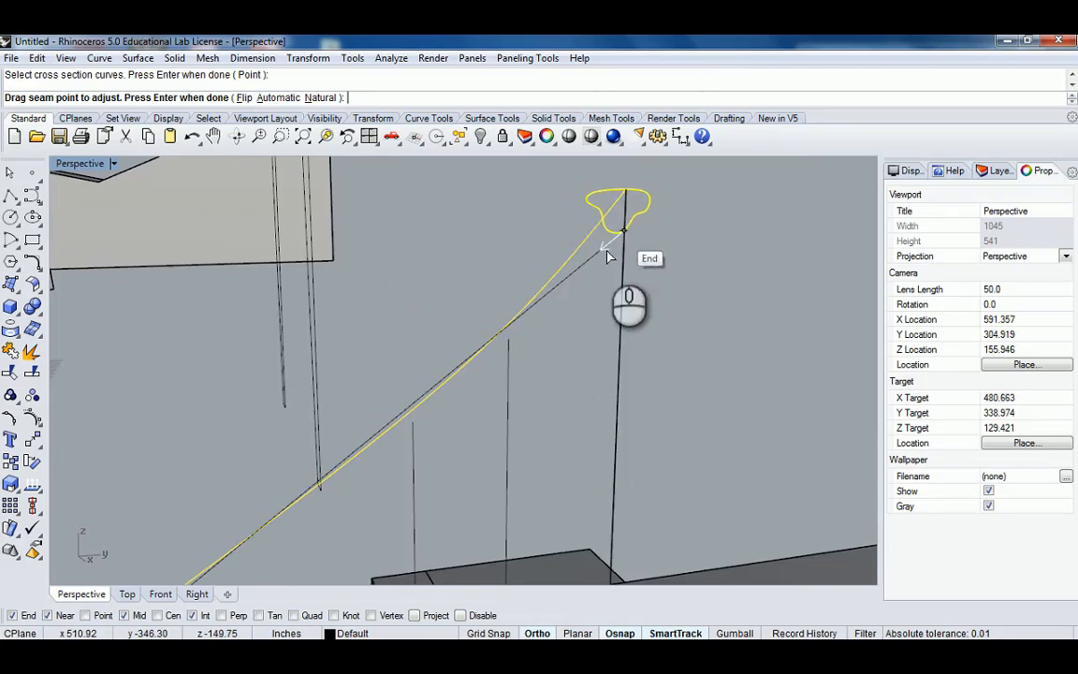
scroll(607, 253, down, 7)
shift+right_drag(458, 378, 513, 332)
scroll(366, 454, up, 11)
right_drag(371, 448, 414, 429)
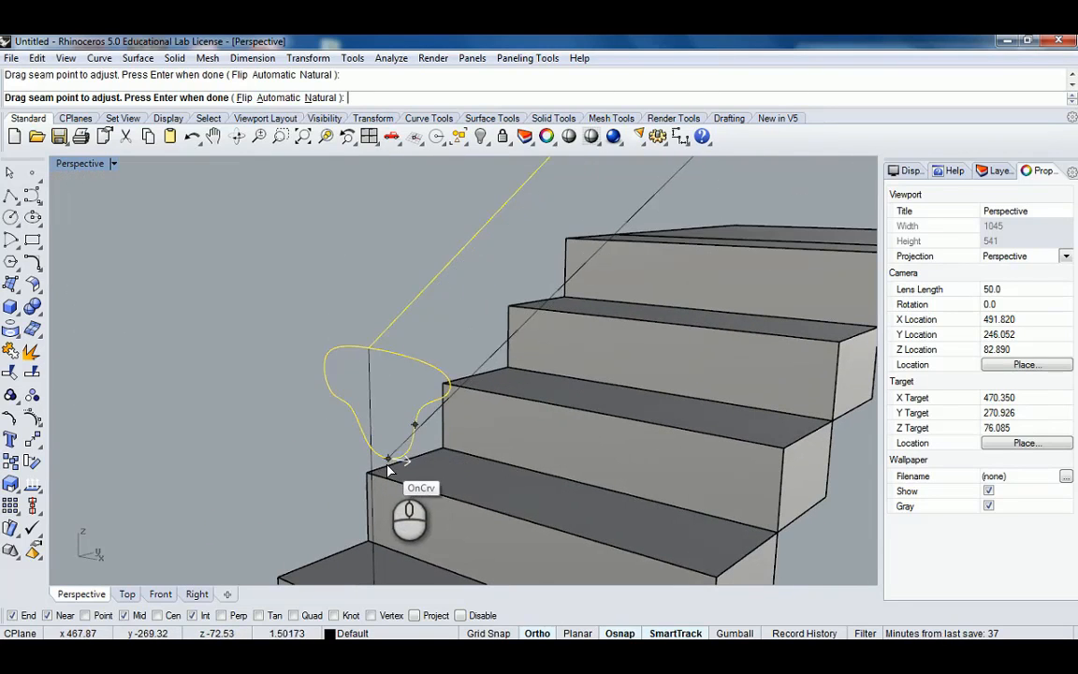
scroll(416, 451, down, 11)
shift+right_drag(488, 362, 343, 488)
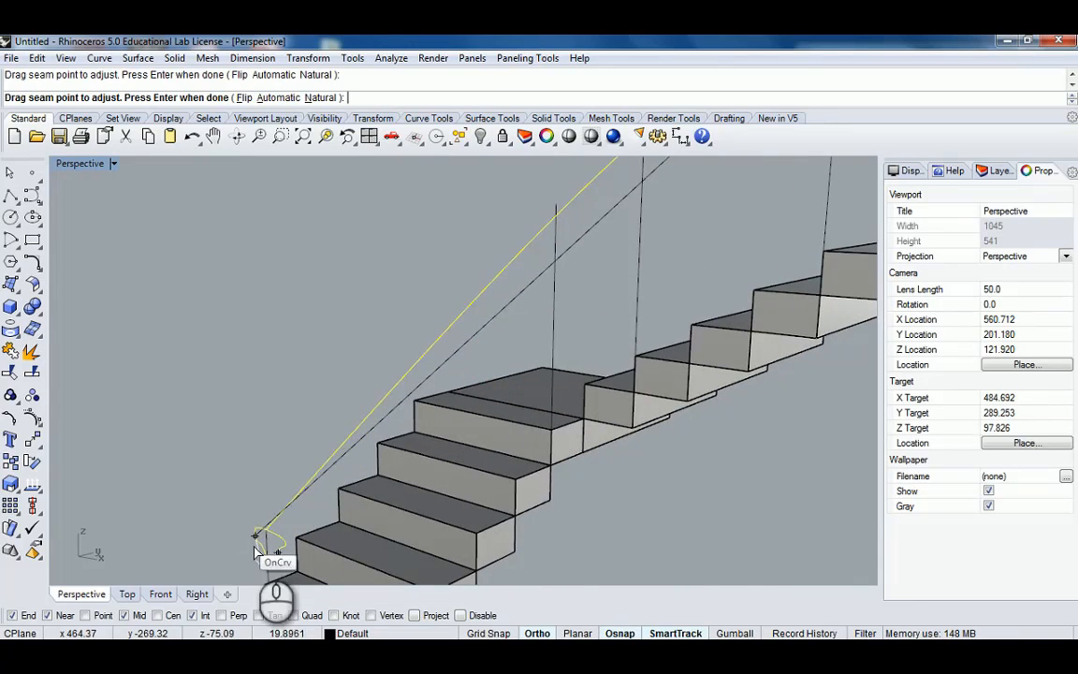
scroll(280, 552, up, 5)
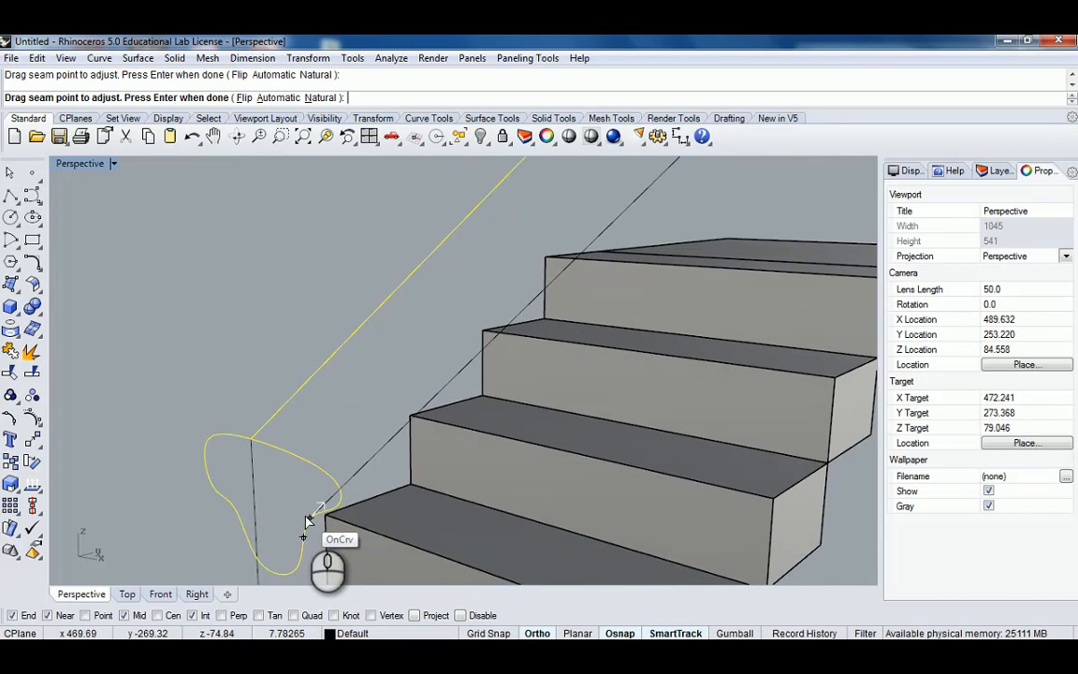
scroll(301, 510, down, 10)
scroll(477, 373, up, 8)
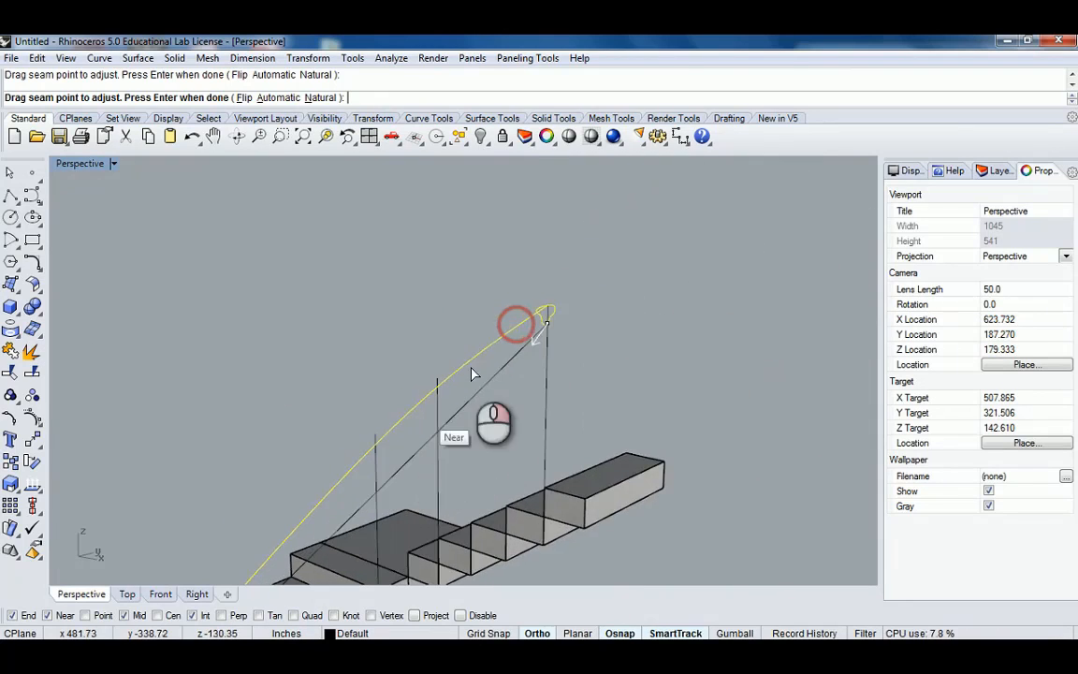
scroll(210, 352, up, 2)
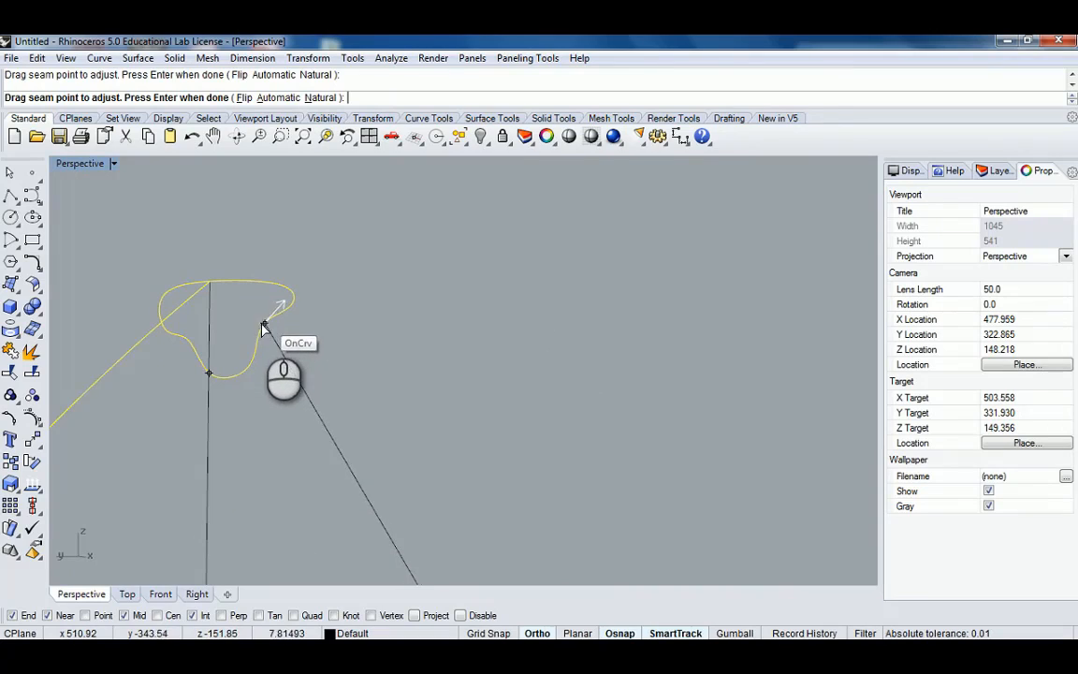
scroll(276, 341, down, 10)
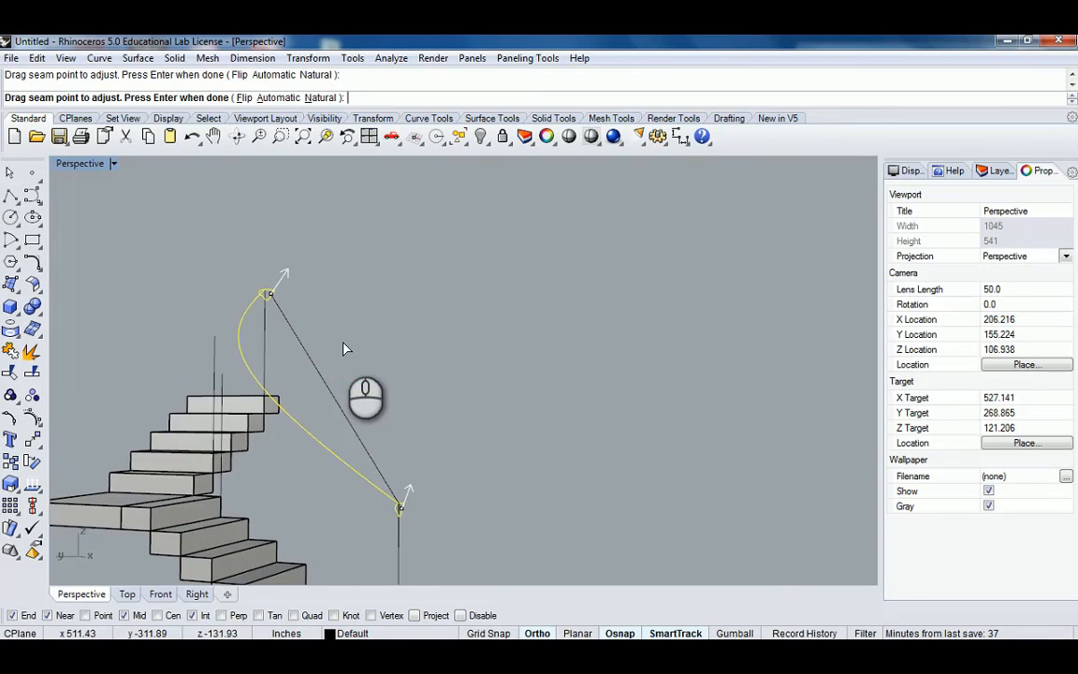
right_drag(419, 349, 325, 352)
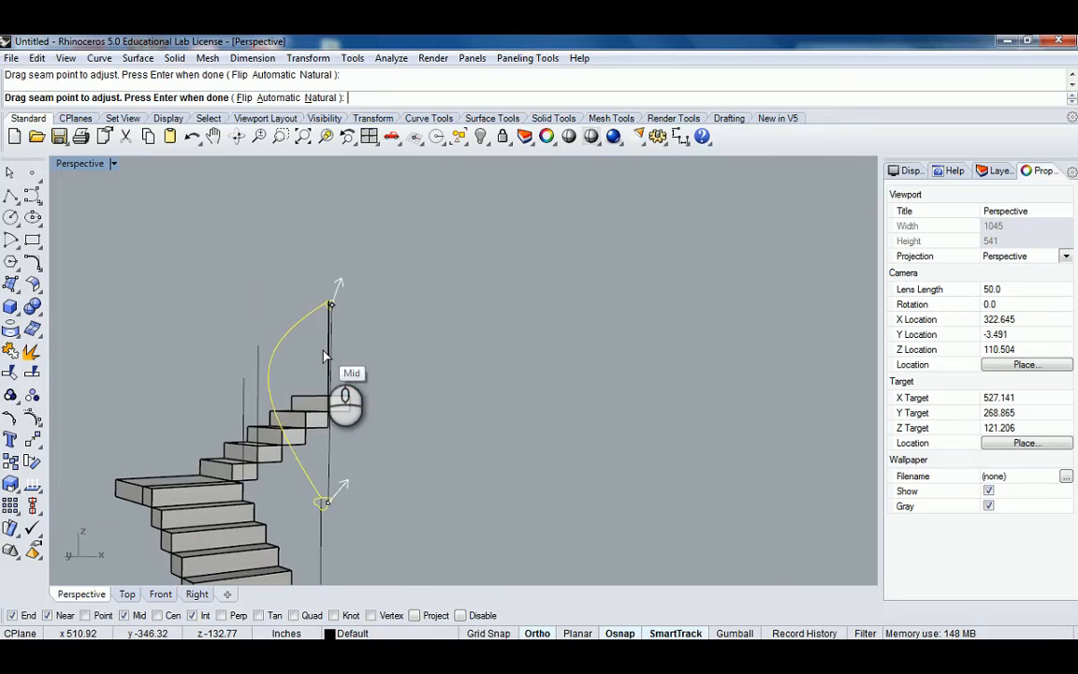
key(Return)
click(704, 446)
Inspect the finished curved handrail along both flights from several angles.
right_drag(562, 421, 341, 353)
scroll(346, 342, up, 5)
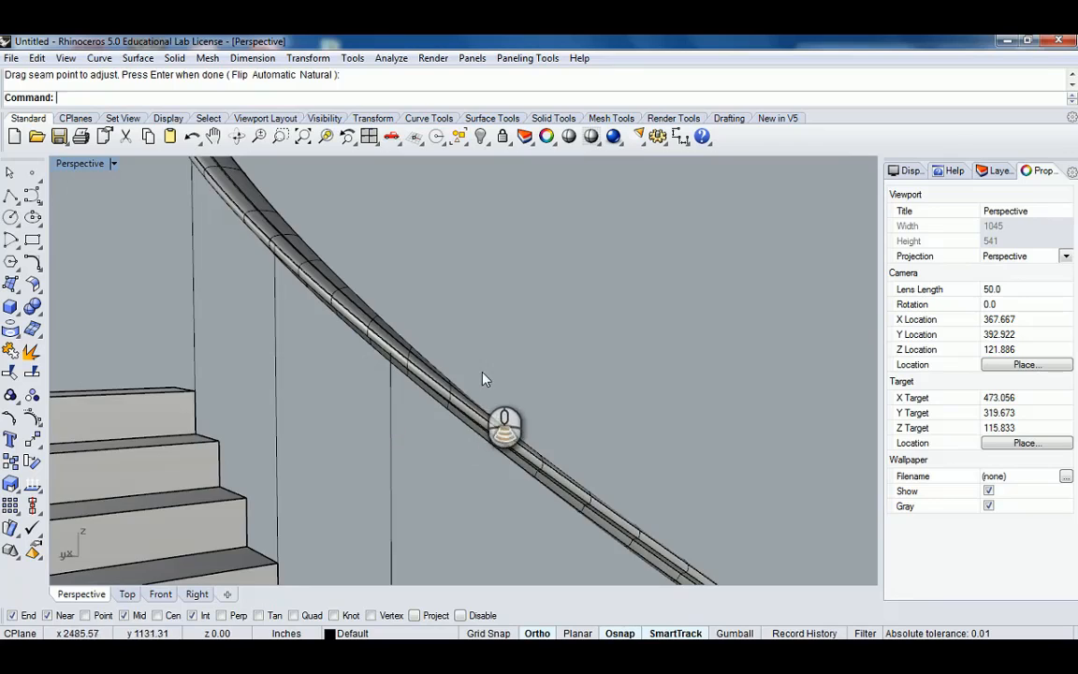
scroll(449, 355, down, 5)
right_drag(528, 393, 452, 396)
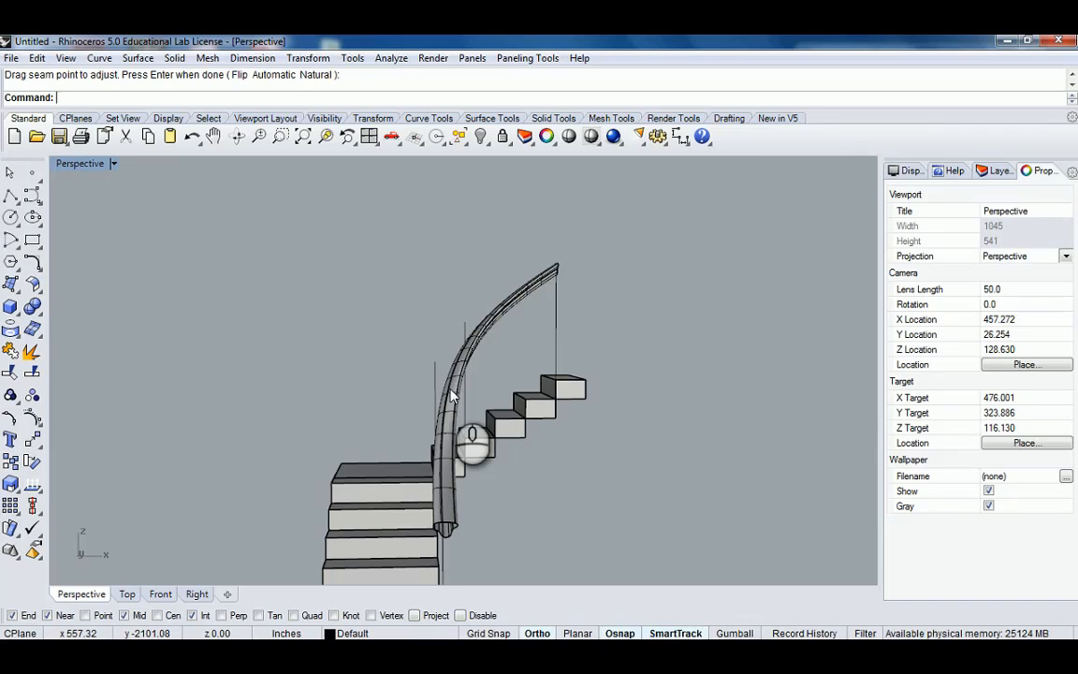
right_drag(361, 385, 524, 409)
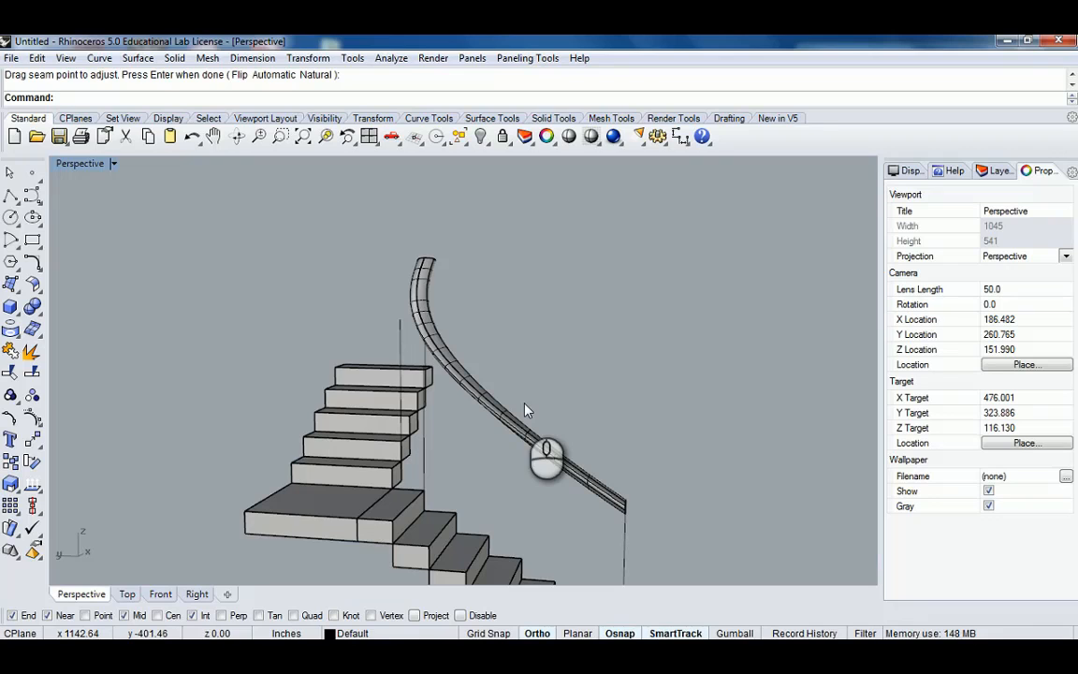
right_drag(604, 392, 435, 353)
Select the whole staircase with its handrail, posts and curves and delete it.
click(439, 346)
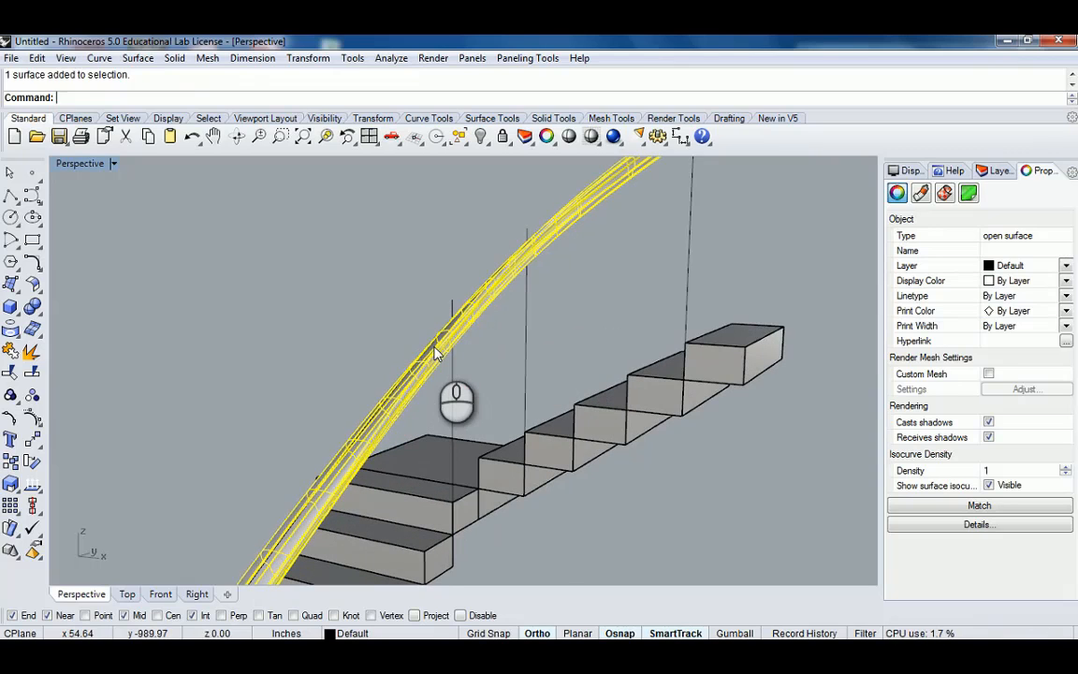
click(431, 281)
scroll(435, 306, down, 10)
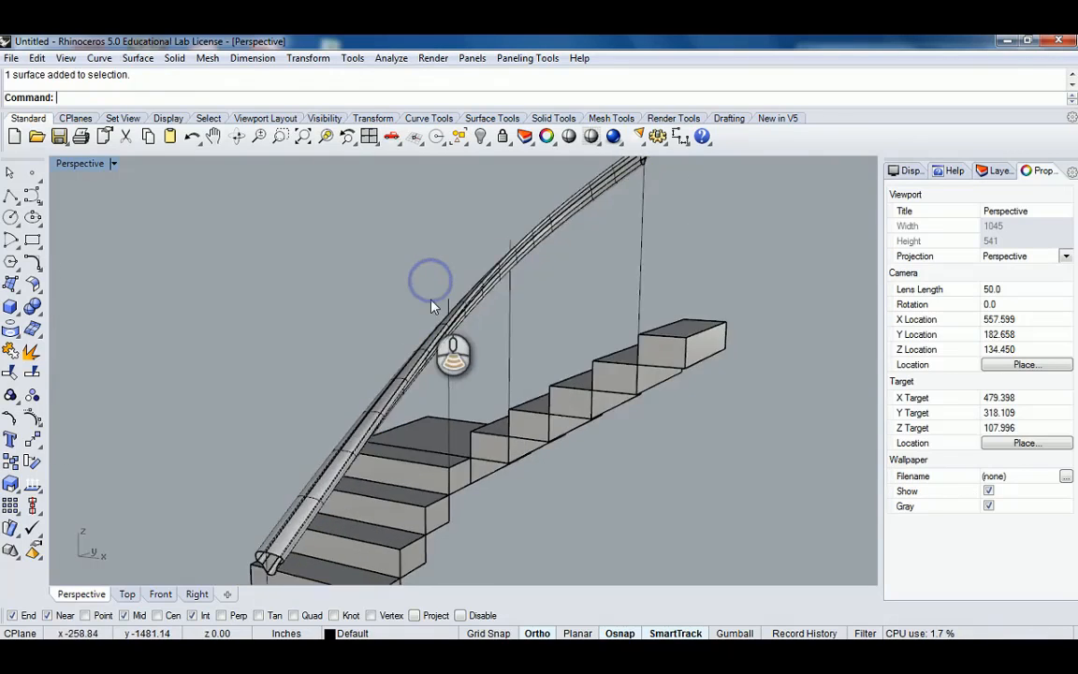
right_drag(407, 351, 393, 239)
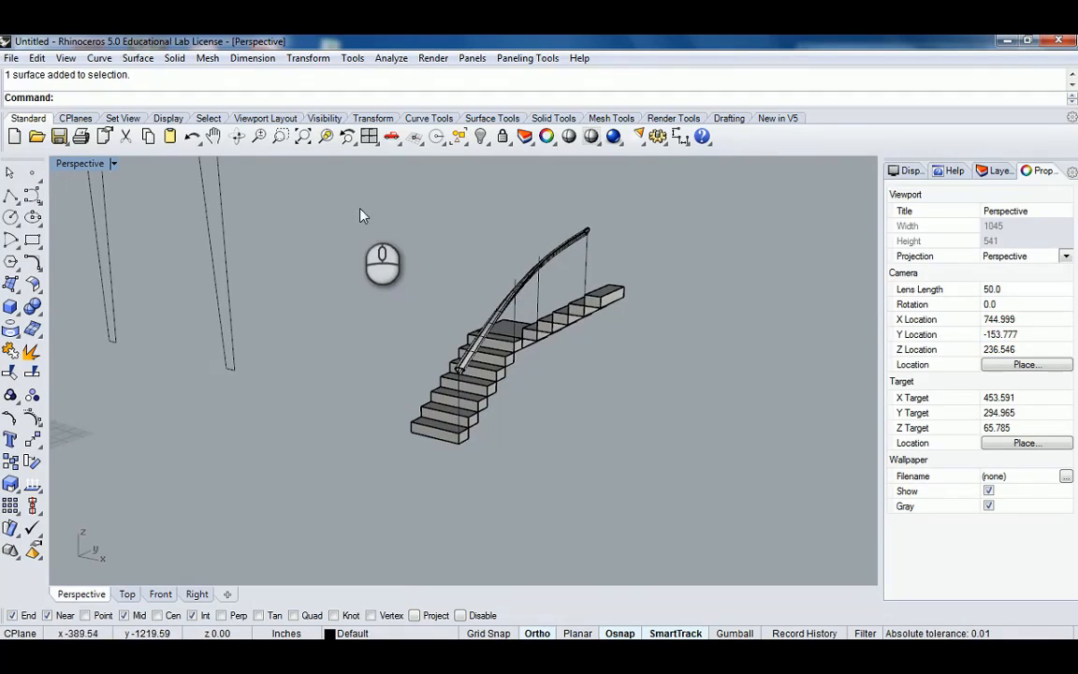
drag(361, 204, 682, 496)
scroll(459, 304, up, 4)
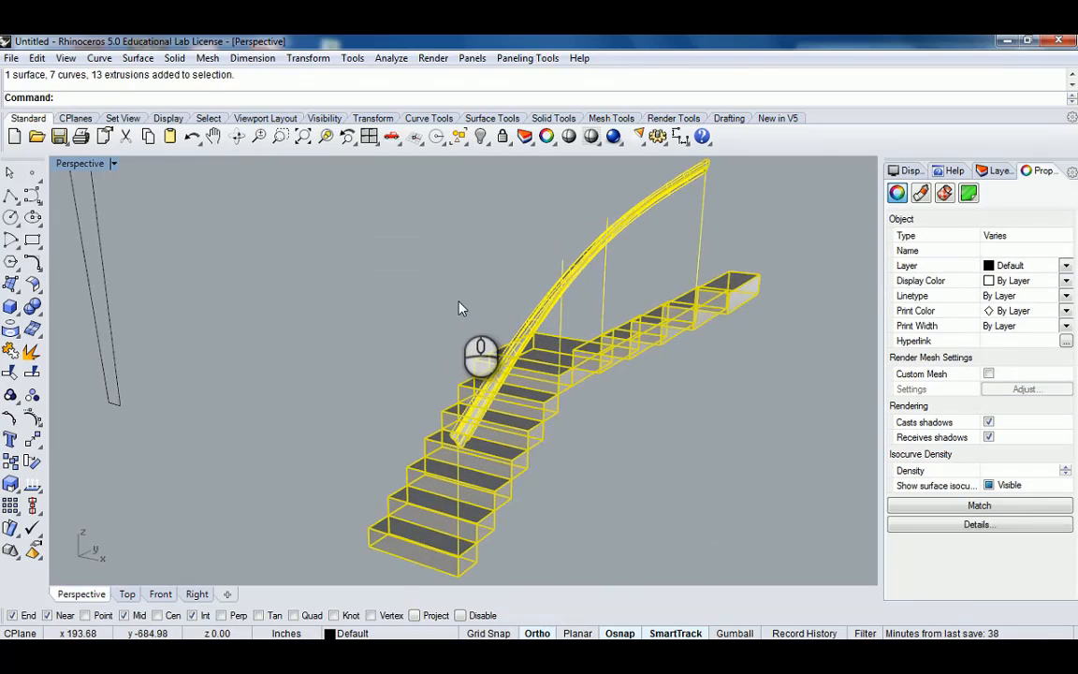
scroll(460, 304, down, 10)
shift+right_drag(281, 320, 533, 377)
right_drag(534, 377, 457, 413)
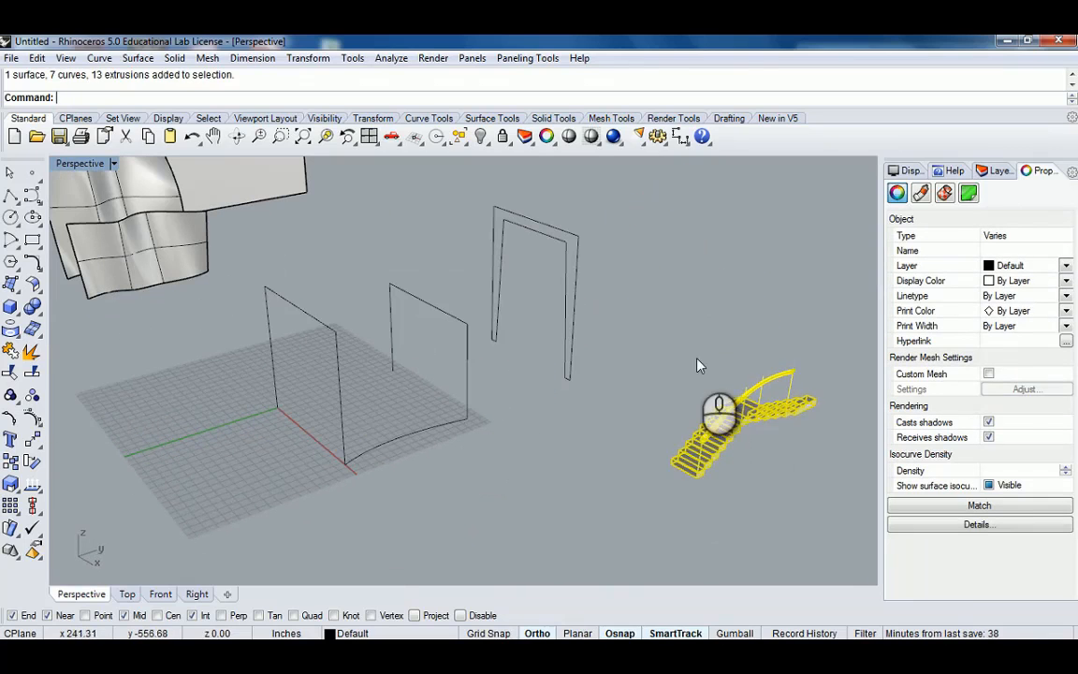
drag(623, 339, 828, 536)
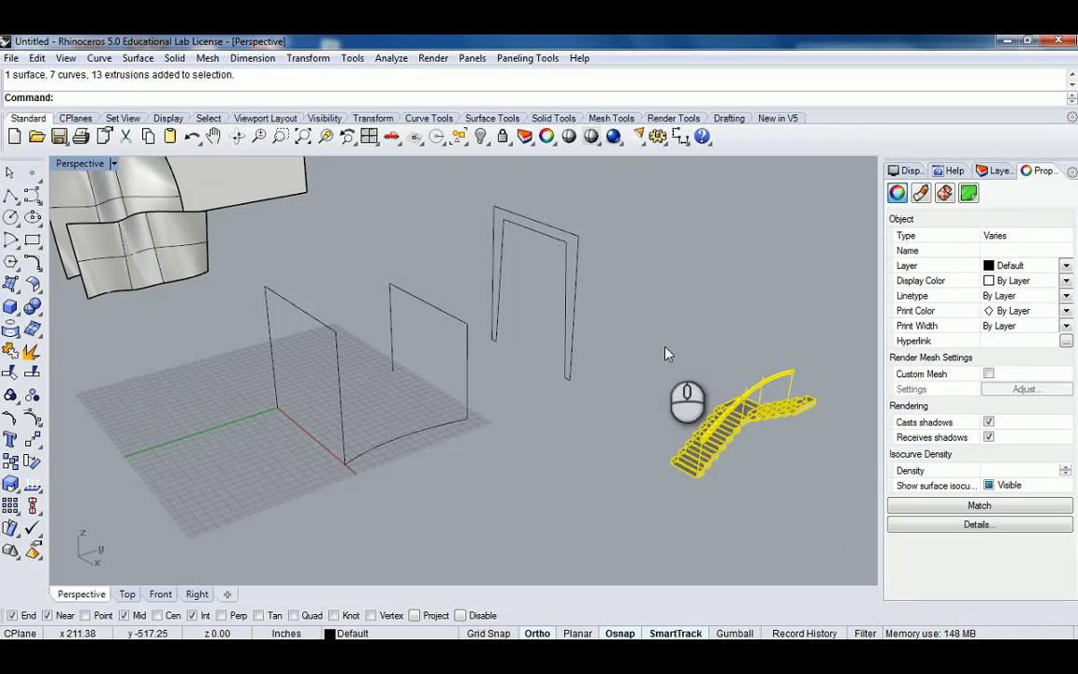
key(Delete)
Examine the remaining frame curves and the curved base arc from several angles.
scroll(412, 463, up, 3)
click(412, 463)
right_drag(436, 445, 496, 411)
click(324, 460)
right_drag(496, 412, 475, 447)
click(533, 402)
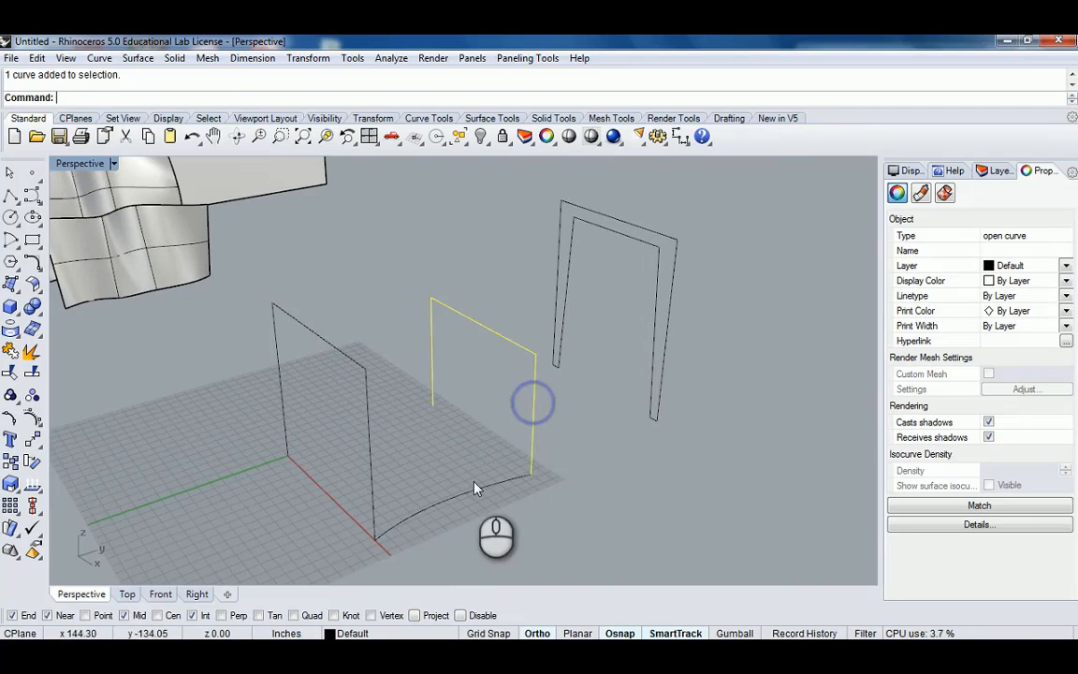
click(468, 497)
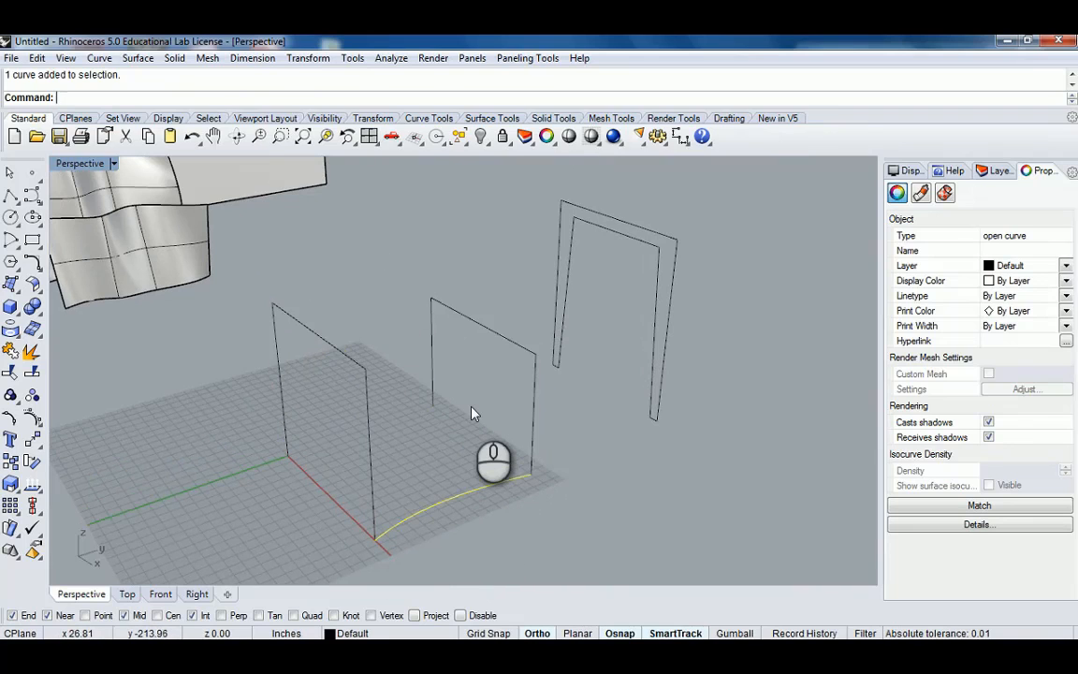
scroll(472, 416, up, 5)
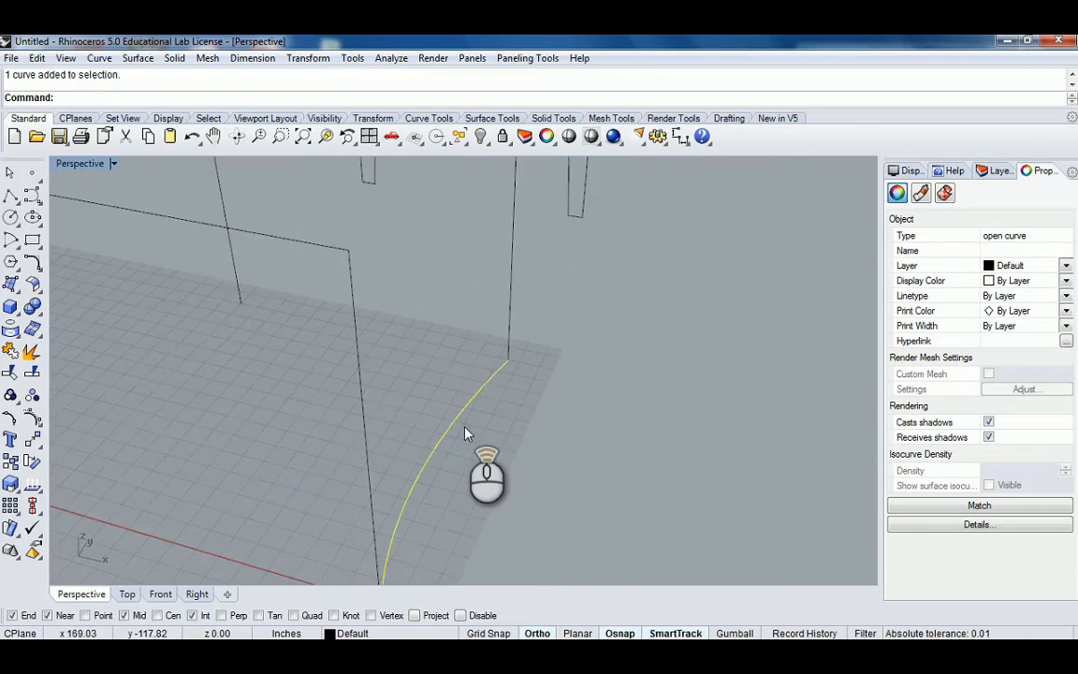
scroll(465, 428, down, 7)
shift+right_drag(465, 428, 464, 394)
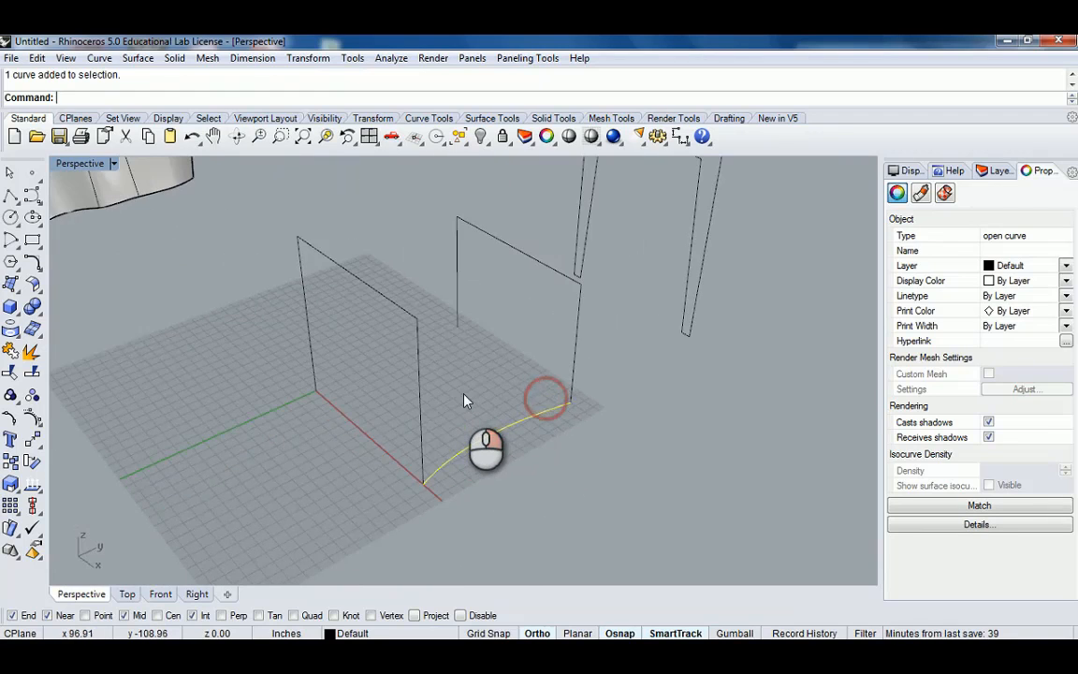
scroll(464, 400, down, 3)
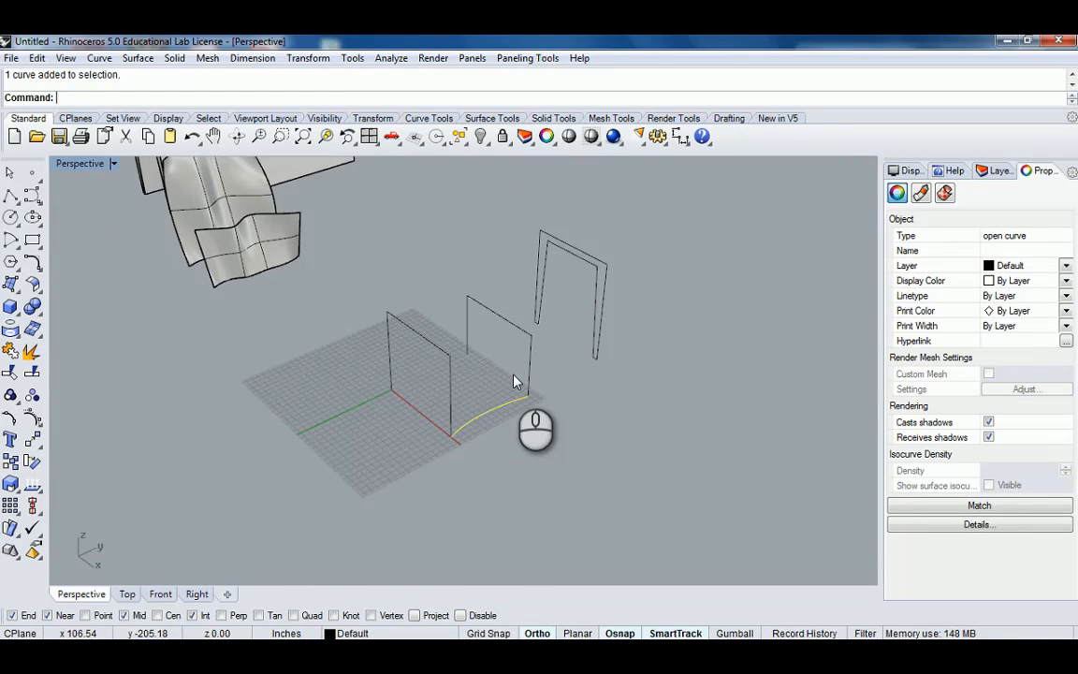
scroll(513, 381, up, 5)
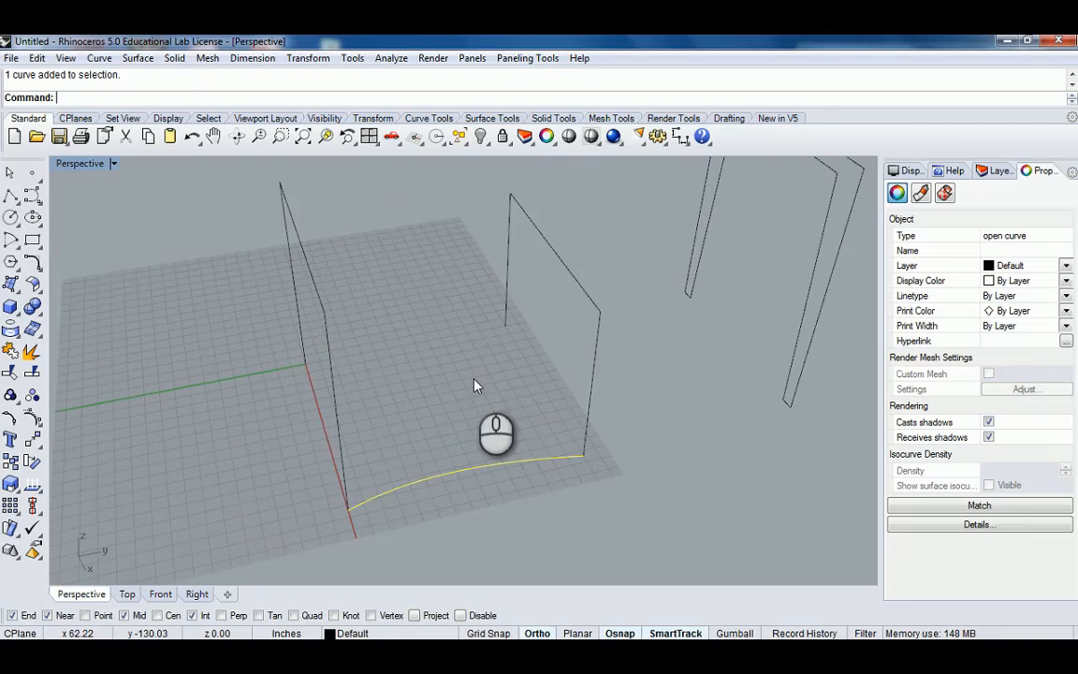
Draw a stepped polyline zigzagging along the curved base arc from its start to its end.
click(11, 197)
scroll(332, 473, up, 5)
click(339, 506)
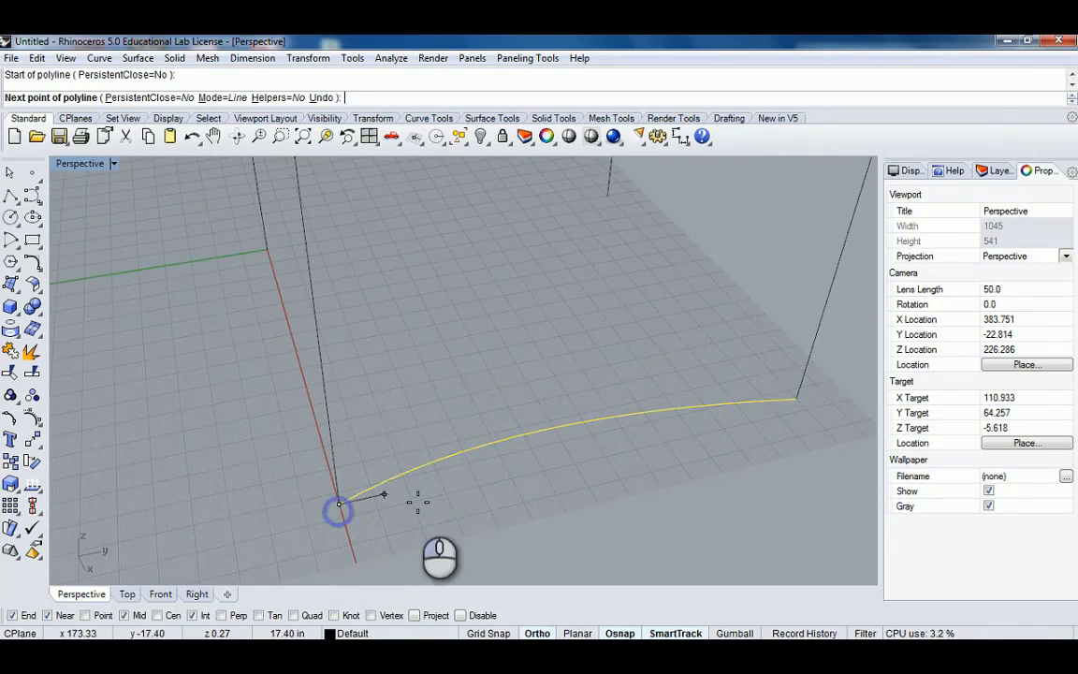
click(414, 487)
click(439, 548)
click(516, 529)
click(493, 480)
click(450, 388)
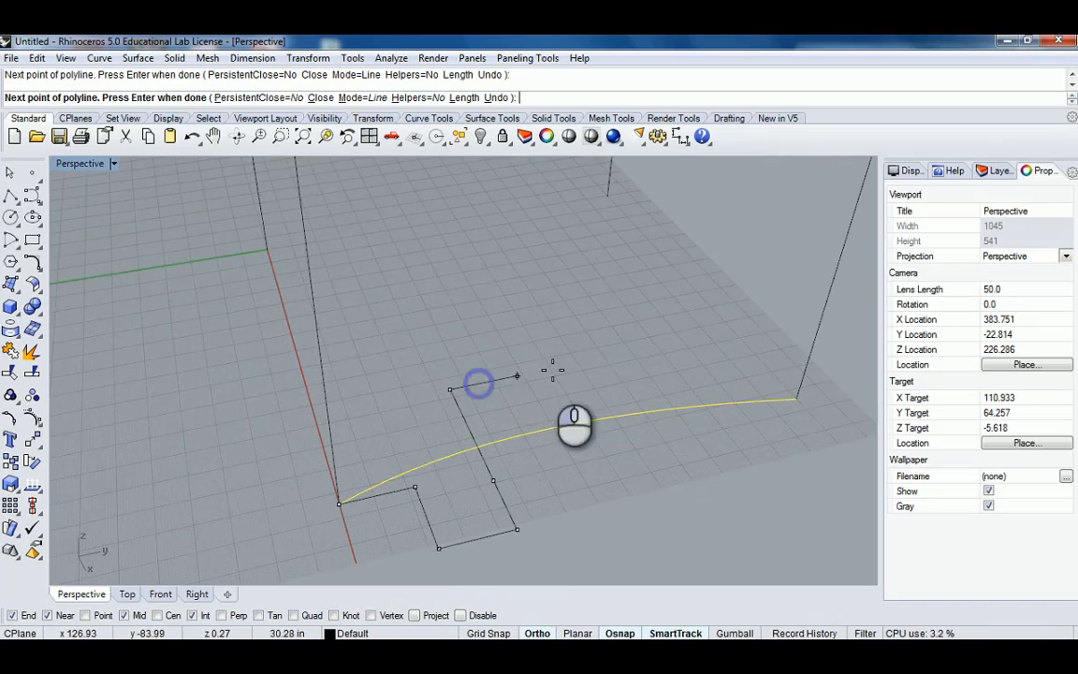
click(570, 365)
click(638, 469)
click(696, 456)
click(639, 377)
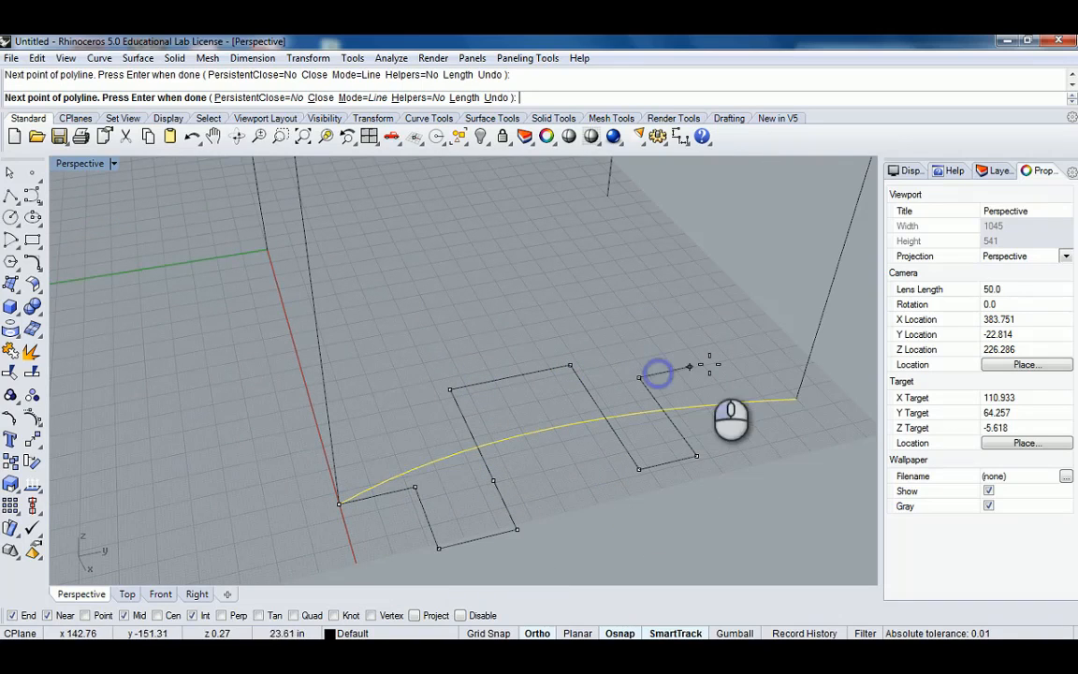
click(725, 359)
click(809, 454)
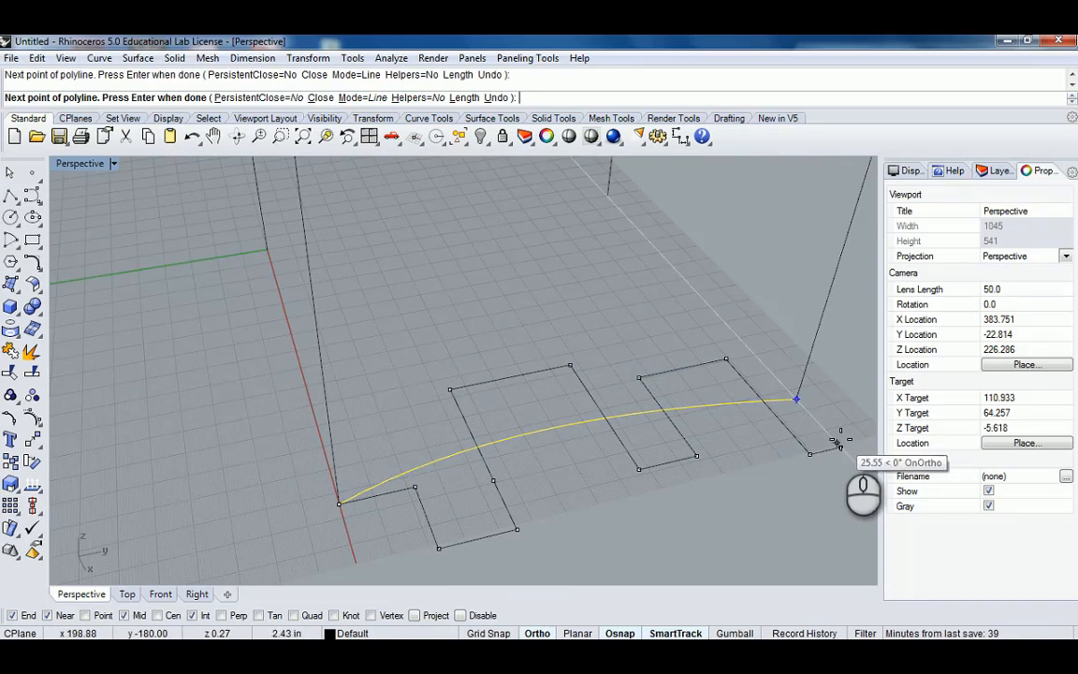
click(796, 399)
right_click(762, 425)
Start Sweep2, picking the two front frame curves as the first and second rails.
scroll(763, 425, down, 9)
shift+right_drag(762, 426, 552, 440)
scroll(552, 440, up, 3)
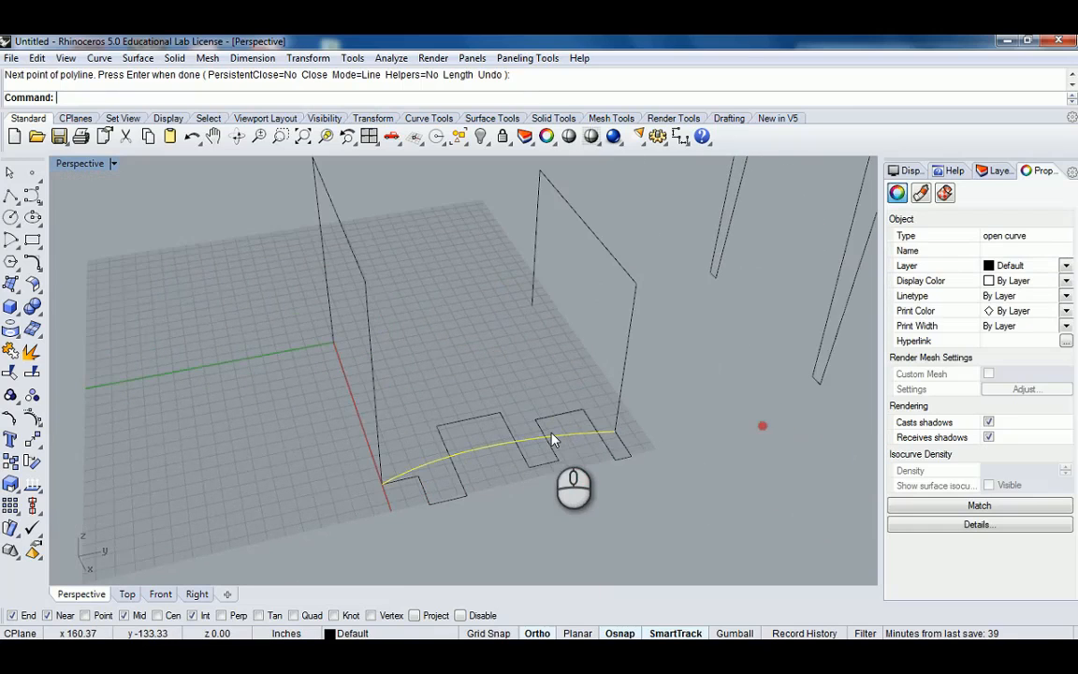
click(475, 429)
mouse_move(475, 430)
right_down()
mouse_move(700, 374)
mouse_move(494, 421)
right_up()
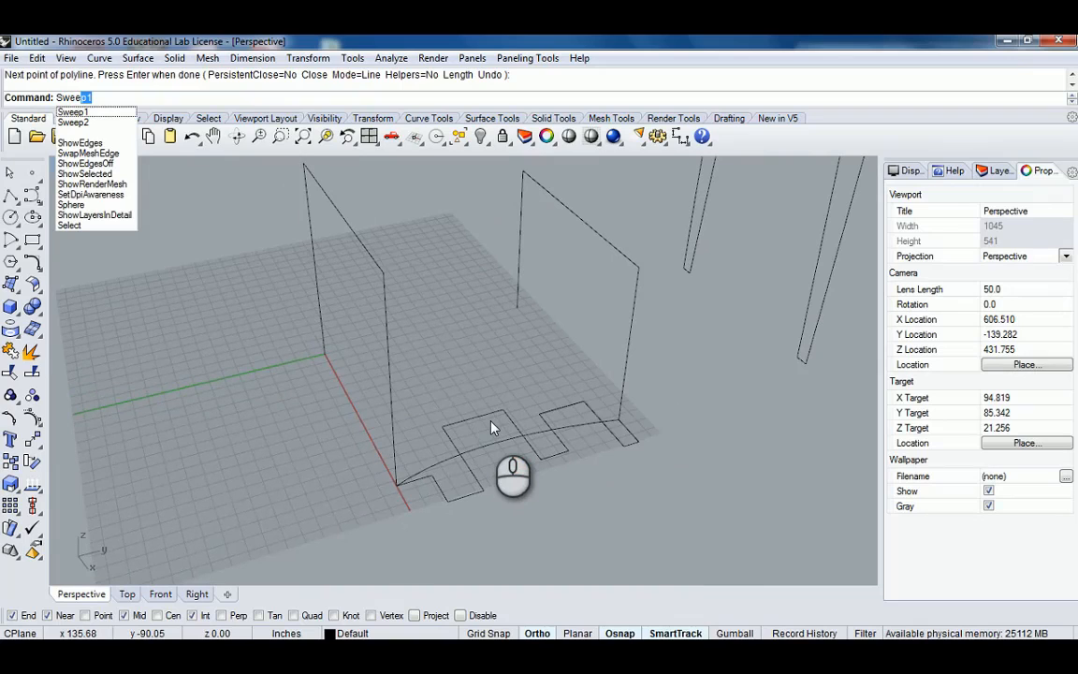
key(Return)
click(392, 361)
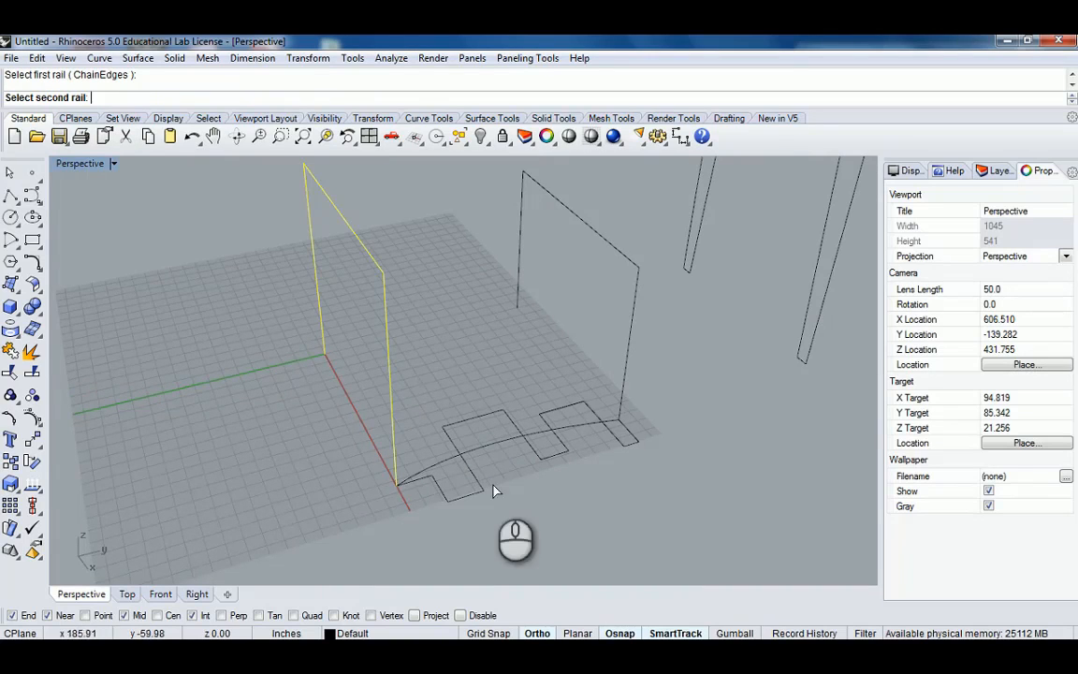
click(620, 356)
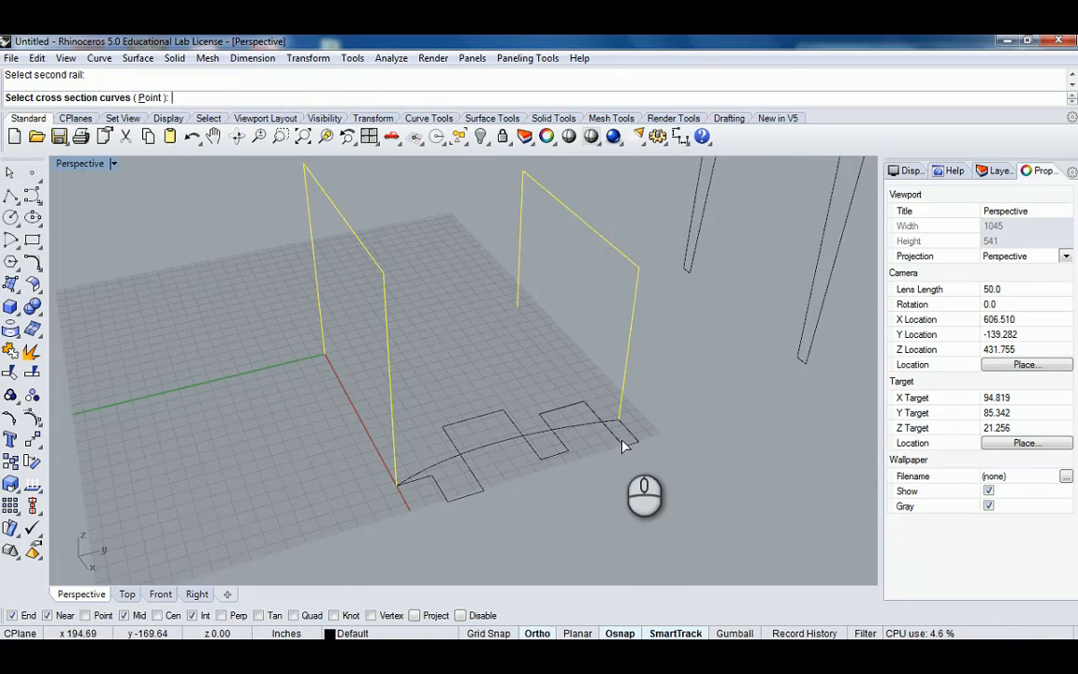
key(Return)
Preview the sweep with Maintain height and Simple sweep enabled, then cancel it.
right_drag(459, 316, 270, 395)
right_drag(270, 395, 457, 325)
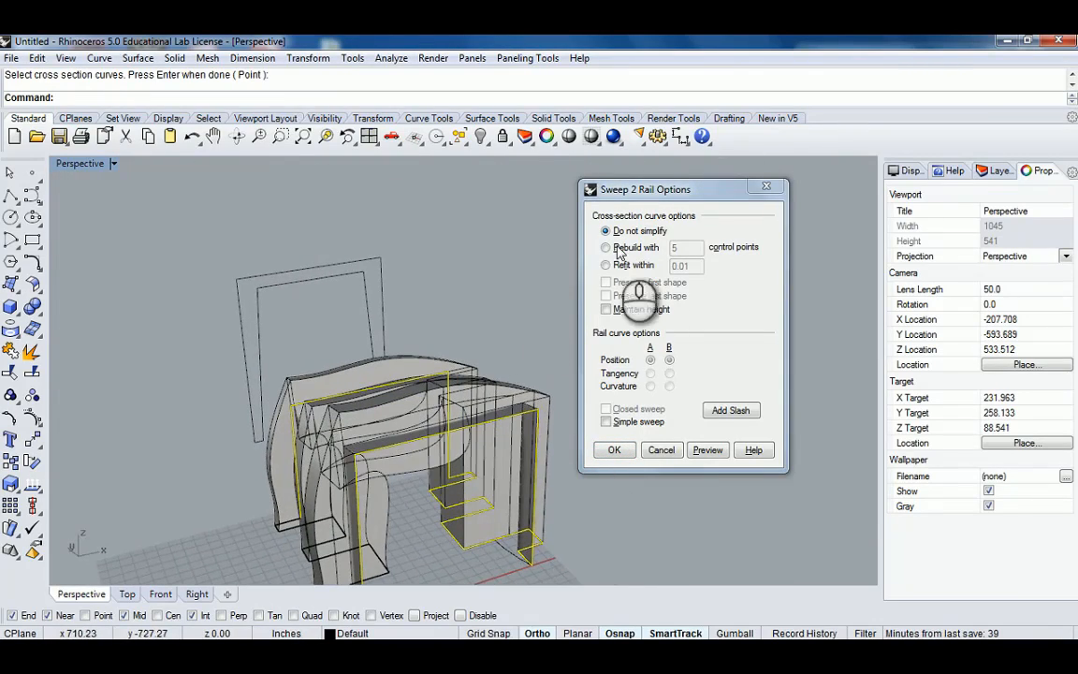
click(605, 309)
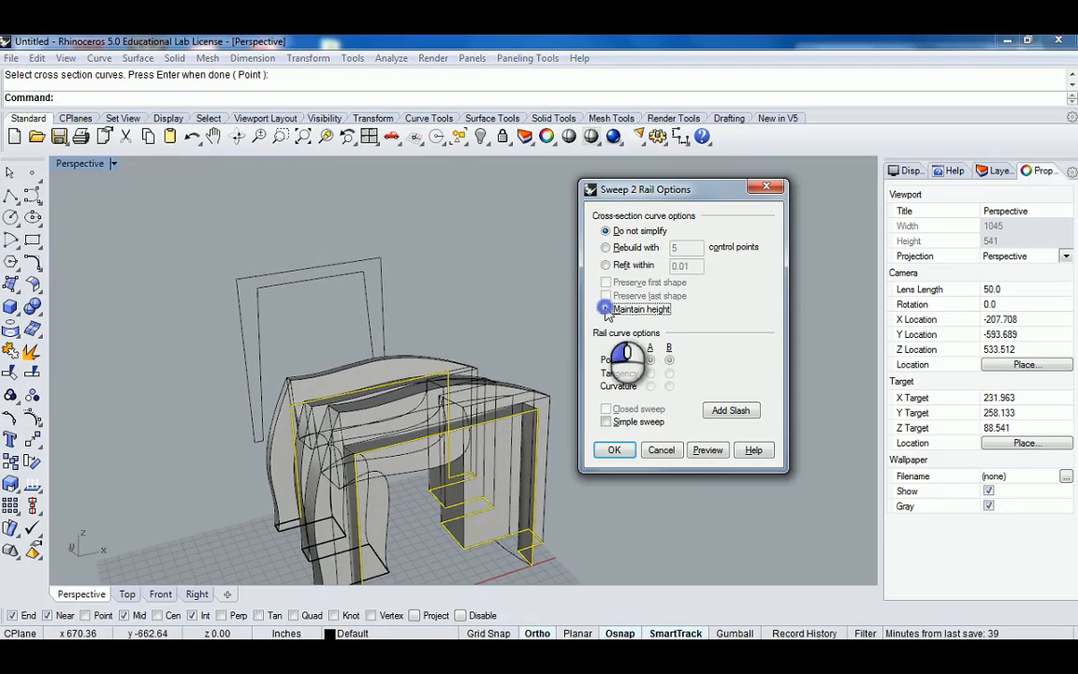
click(705, 450)
right_drag(433, 366, 460, 320)
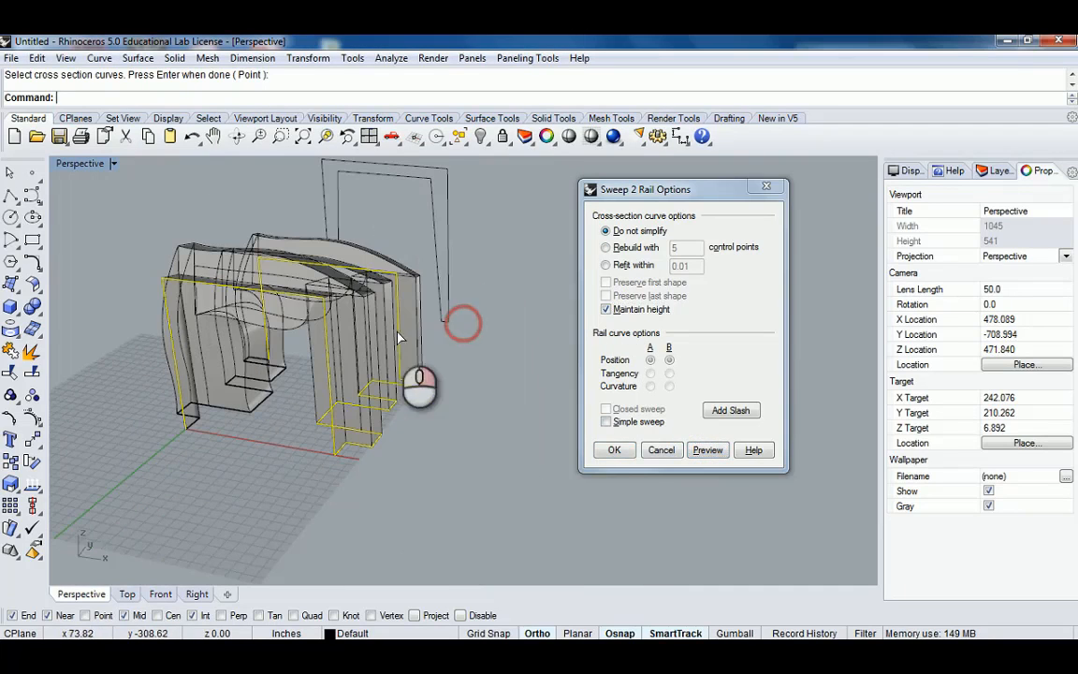
click(606, 422)
click(708, 450)
right_drag(361, 313, 532, 394)
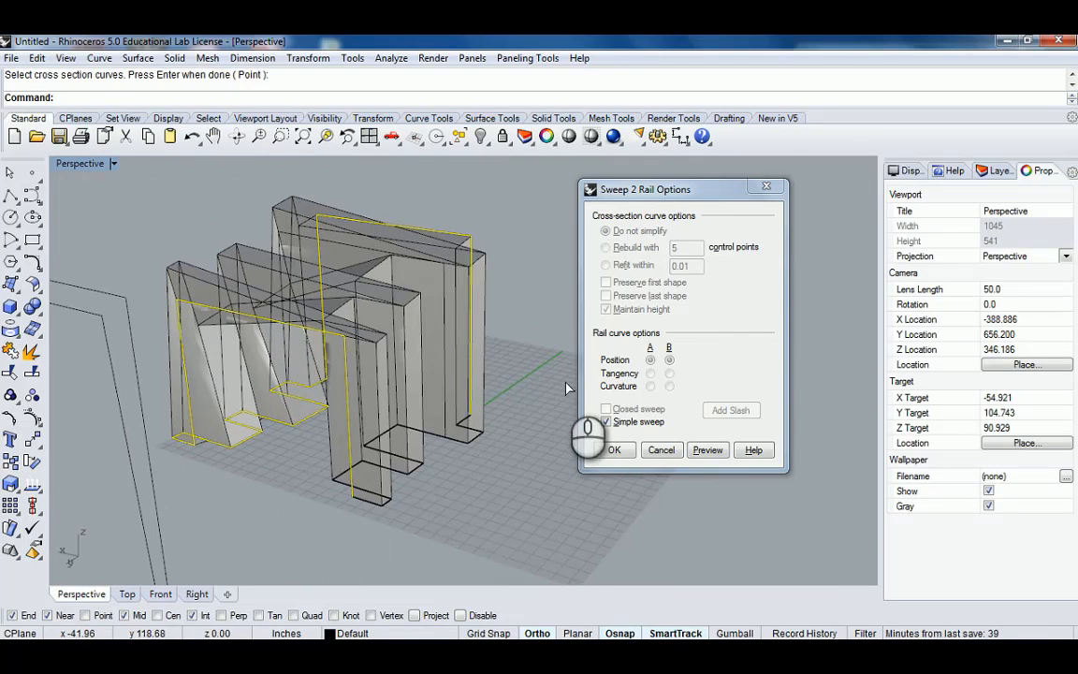
click(661, 449)
right_drag(661, 449, 552, 423)
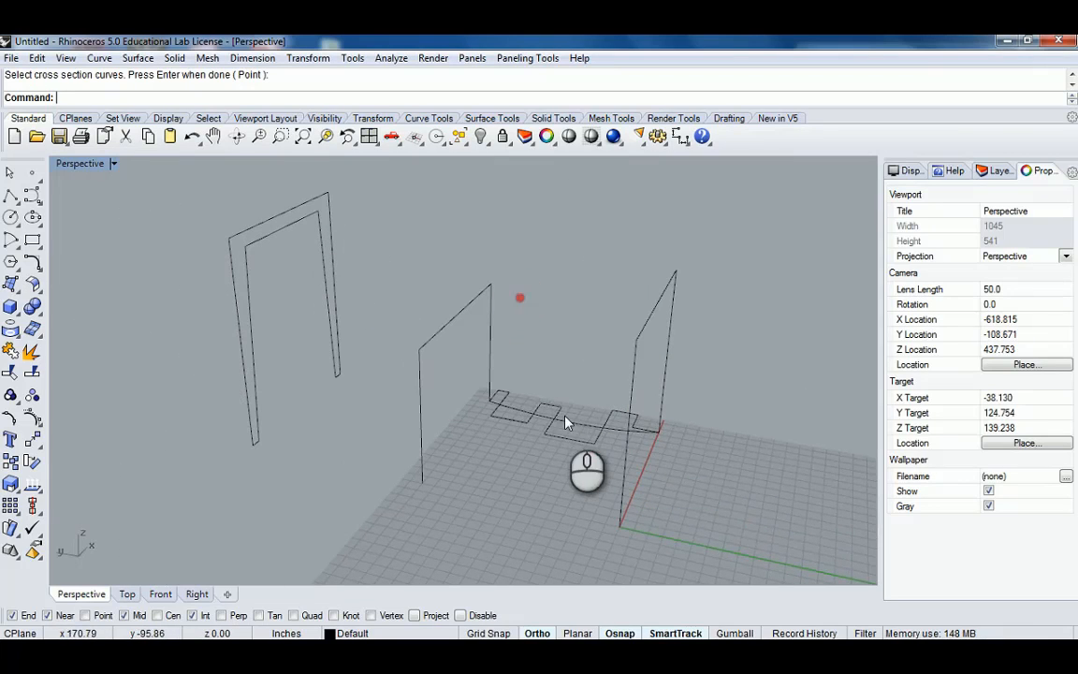
Delete the stepped polyline and the curved base arc.
click(552, 423)
key(Delete)
click(554, 419)
key(Delete)
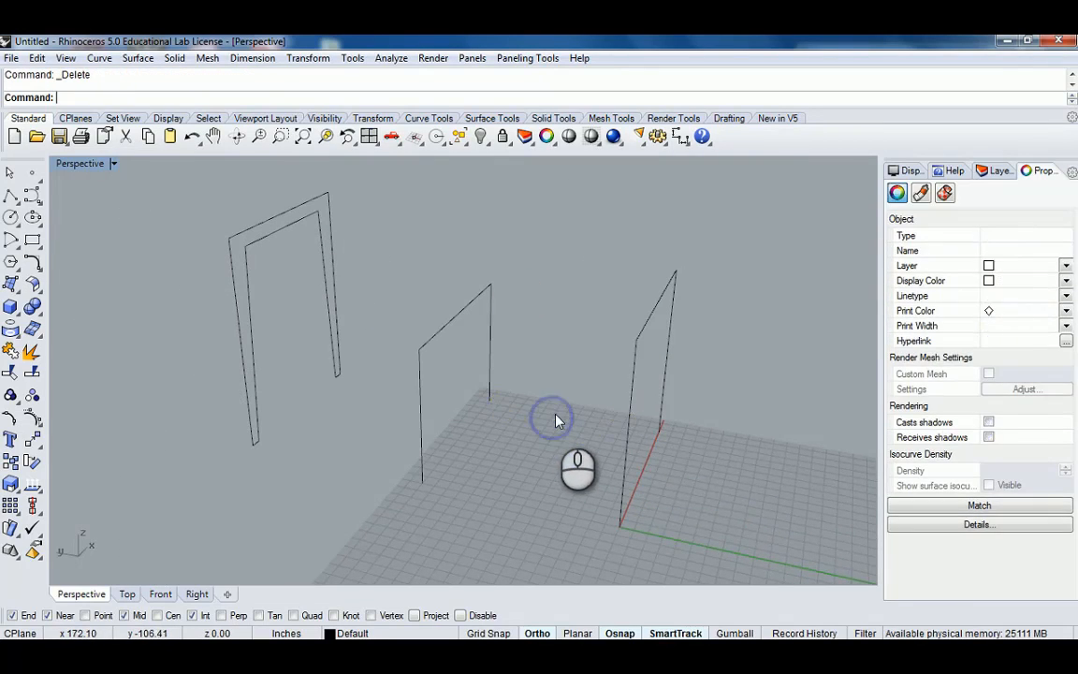
Orbit and zoom around the remaining frame curves to inspect them.
scroll(560, 402, down, 10)
shift+right_drag(590, 421, 510, 356)
right_drag(510, 356, 547, 418)
click(549, 415)
shift+right_drag(652, 395, 526, 387)
key(Escape)
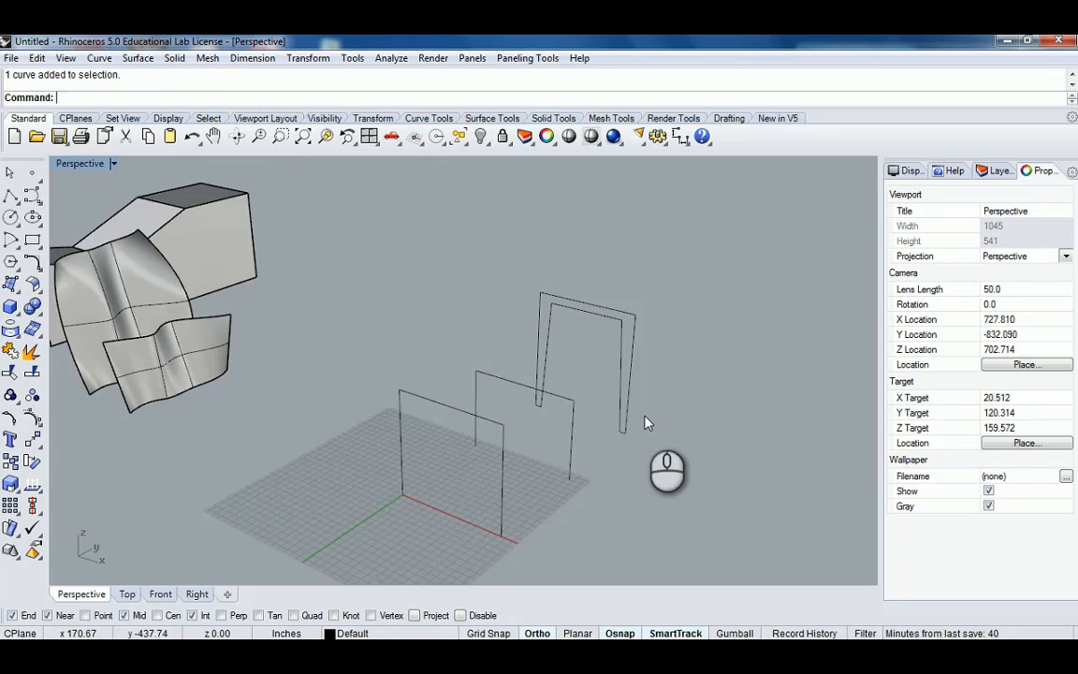
right_drag(572, 421, 538, 438)
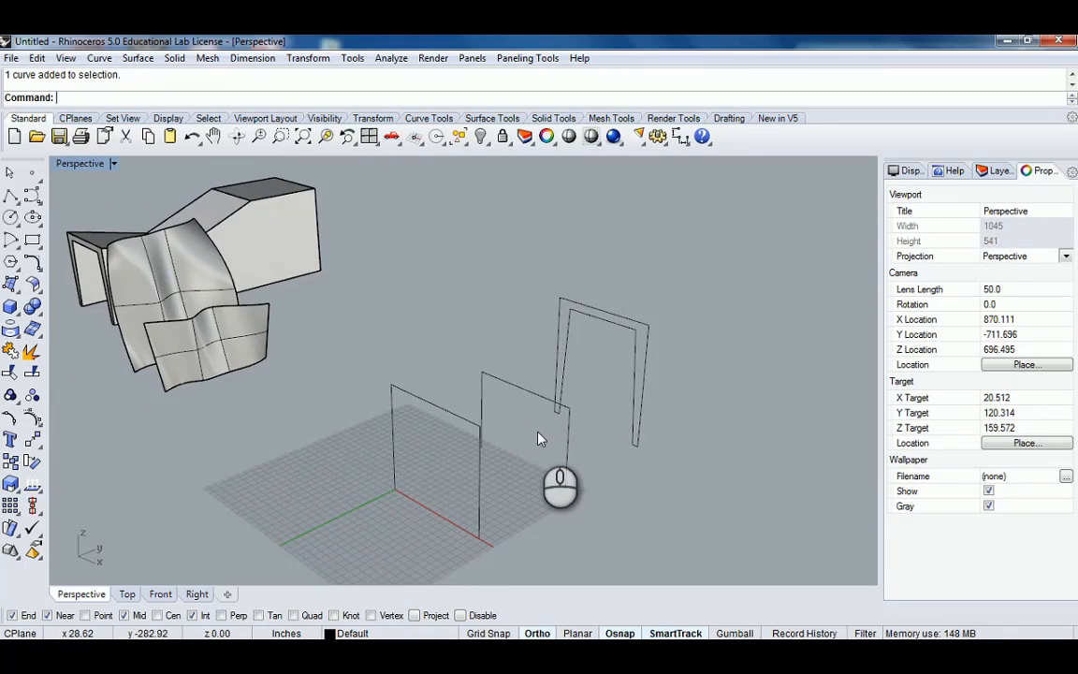
scroll(505, 434, down, 6)
shift+right_drag(375, 445, 433, 409)
scroll(496, 405, up, 4)
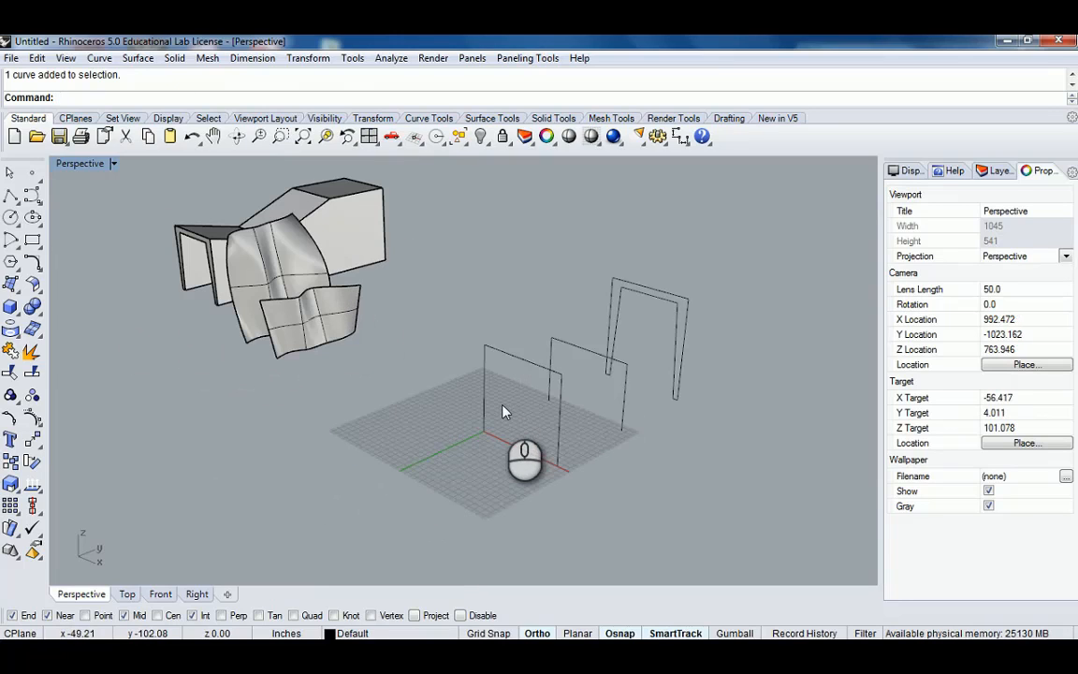
Draw a freeform S-shaped curve with four points starting near the grid origin.
click(32, 193)
right_drag(457, 393, 438, 404)
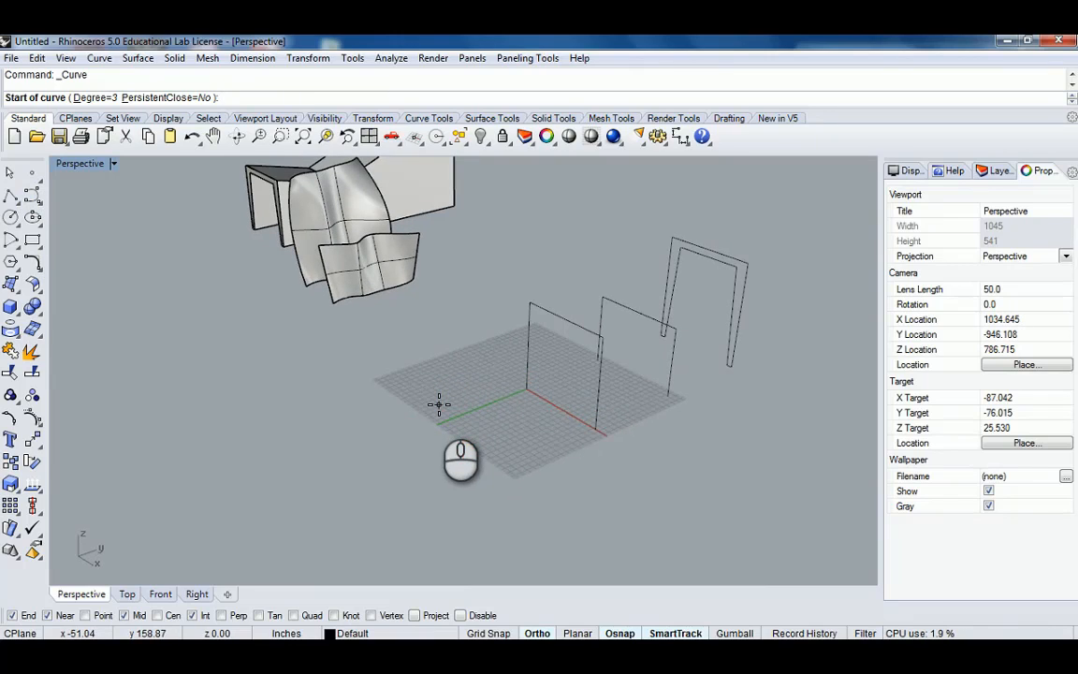
click(464, 397)
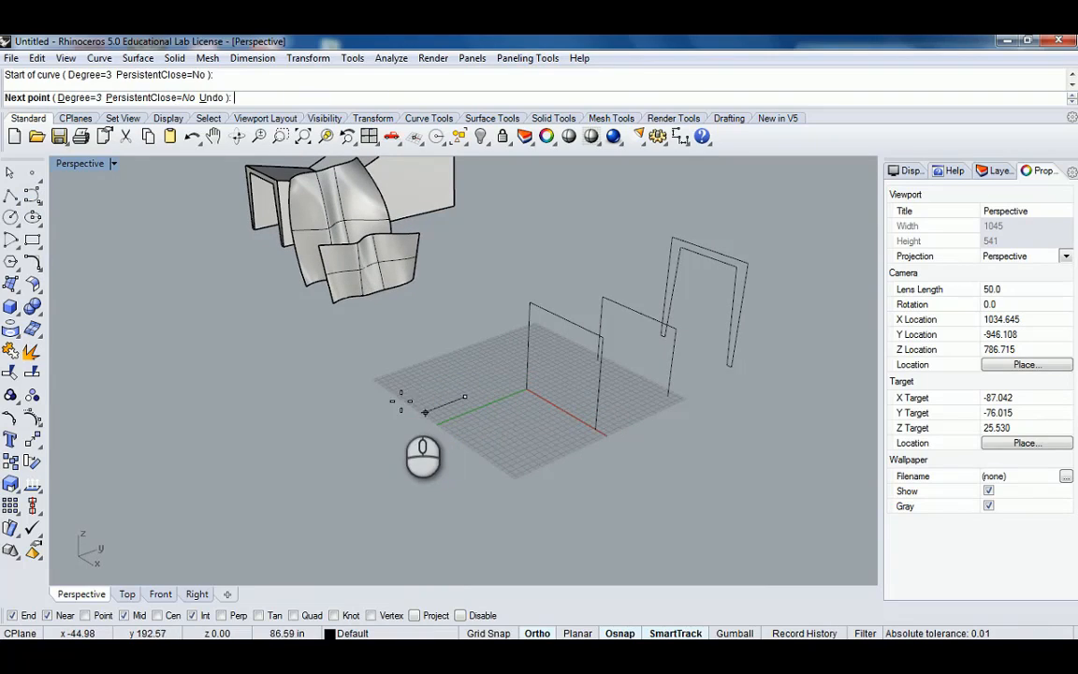
click(377, 409)
click(393, 474)
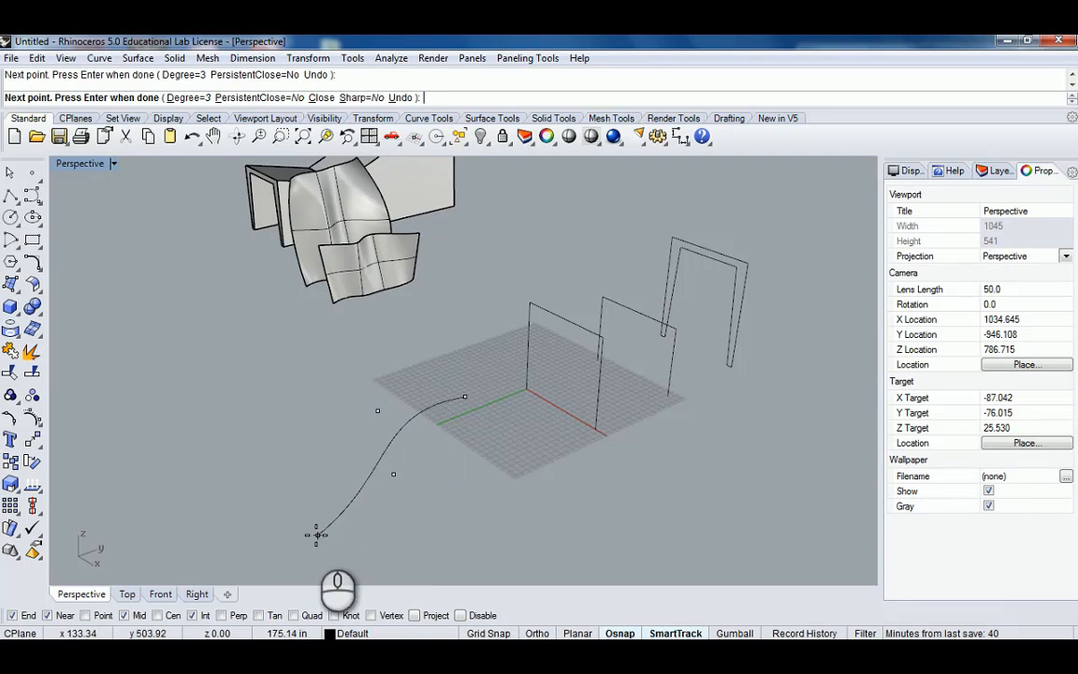
click(193, 517)
right_click(282, 491)
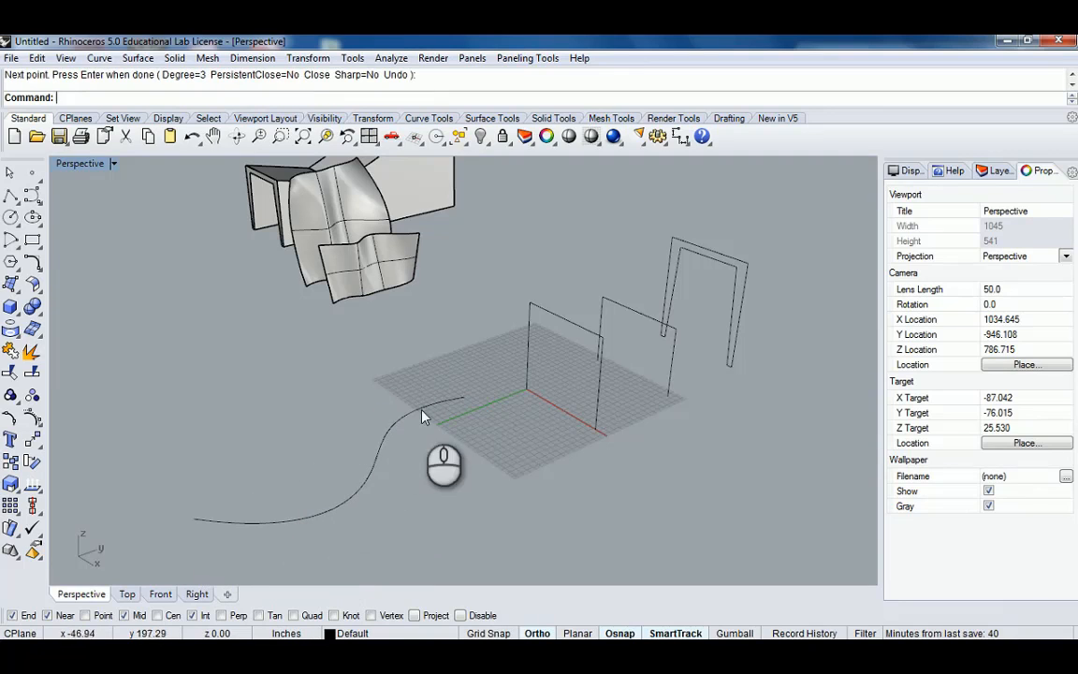
Copy the S-shaped curve vertically upward, using its end point as the base point.
click(379, 454)
text(copy)
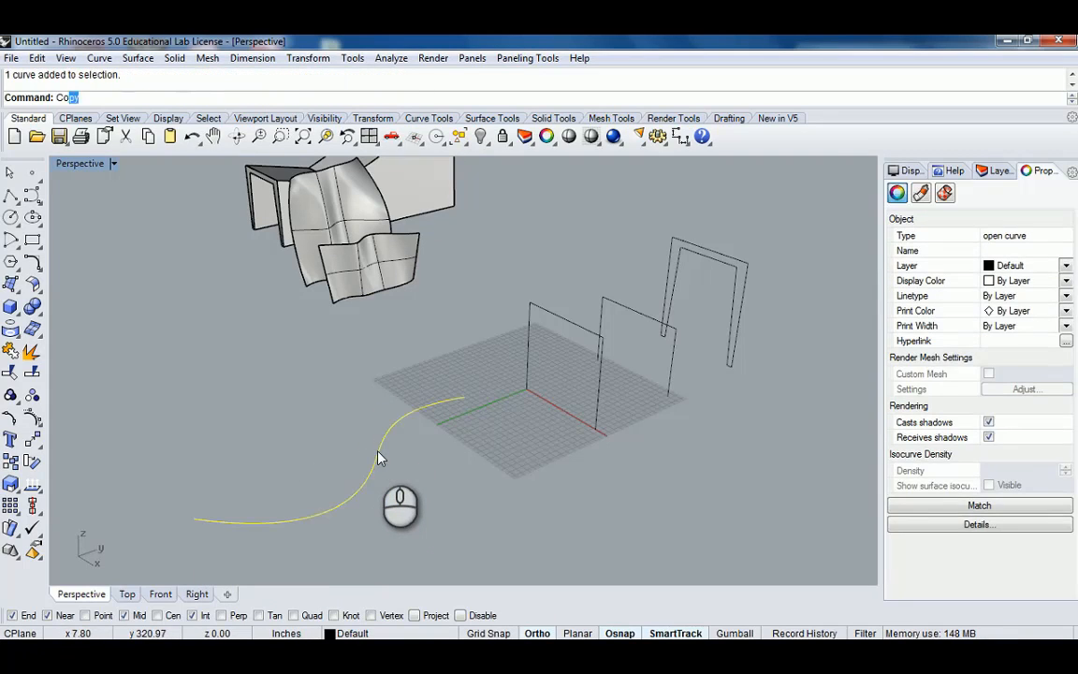
key(Return)
click(115, 98)
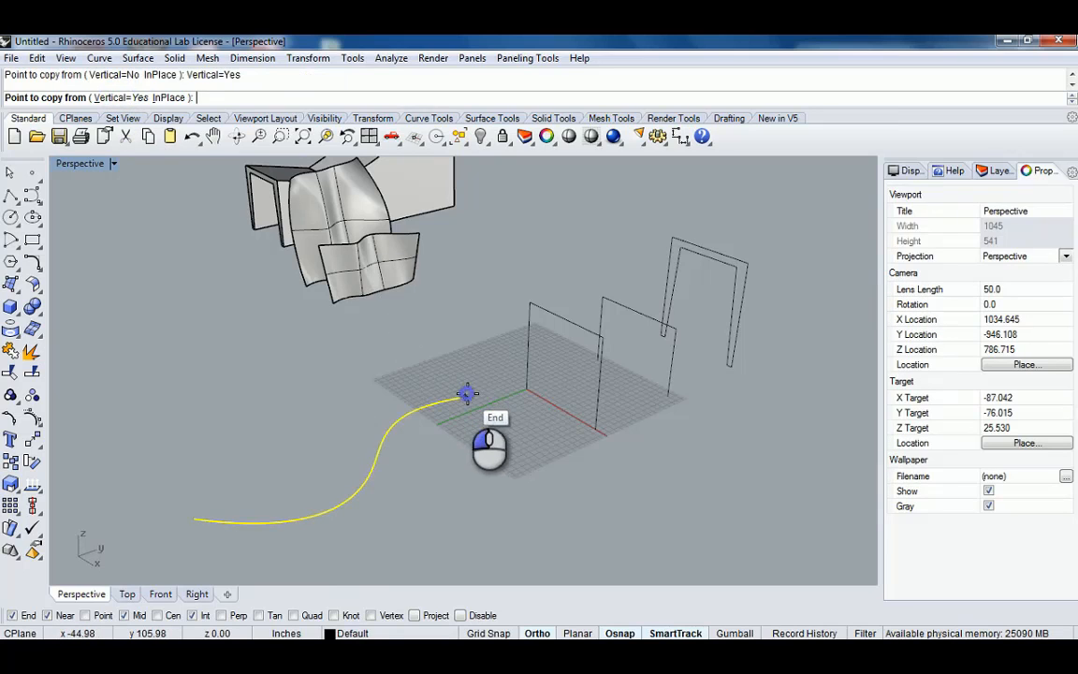
click(462, 396)
right_drag(462, 395, 436, 435)
click(476, 346)
right_click(479, 349)
scroll(486, 352, down, 4)
key(Escape)
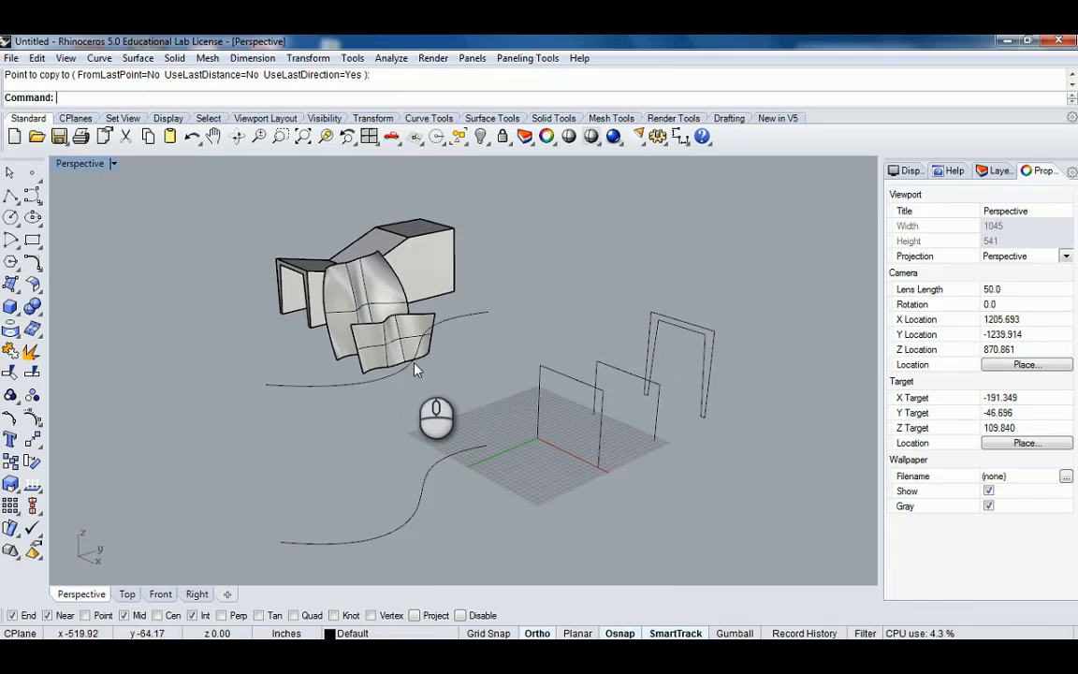
click(402, 364)
click(475, 407)
right_drag(439, 381, 486, 397)
text(Q)
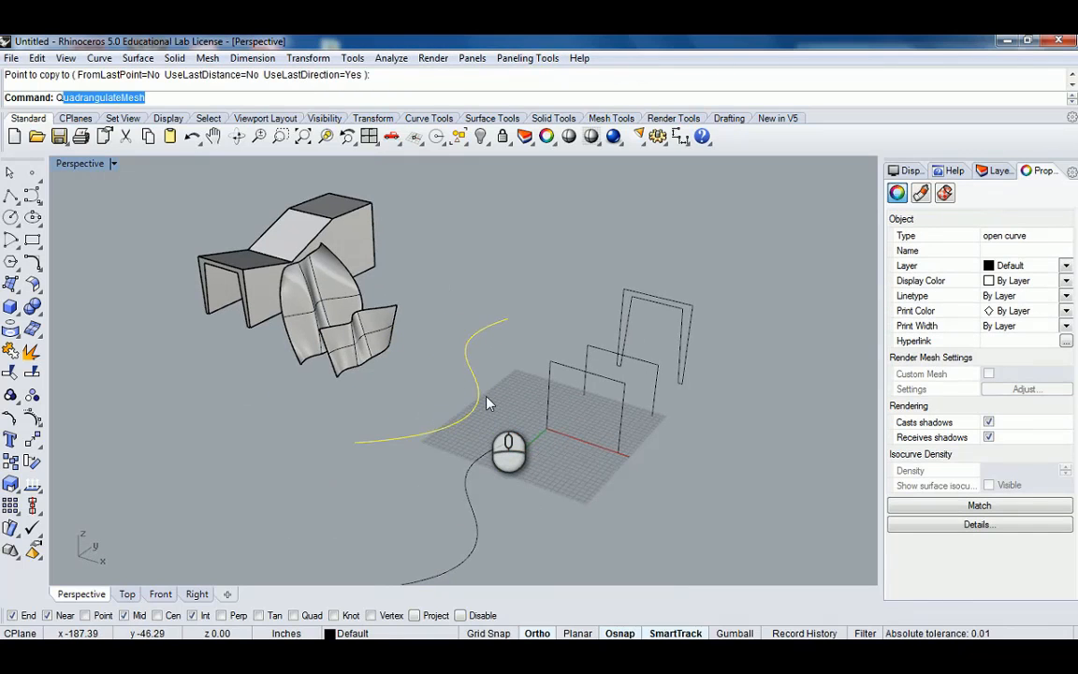
text(Points)
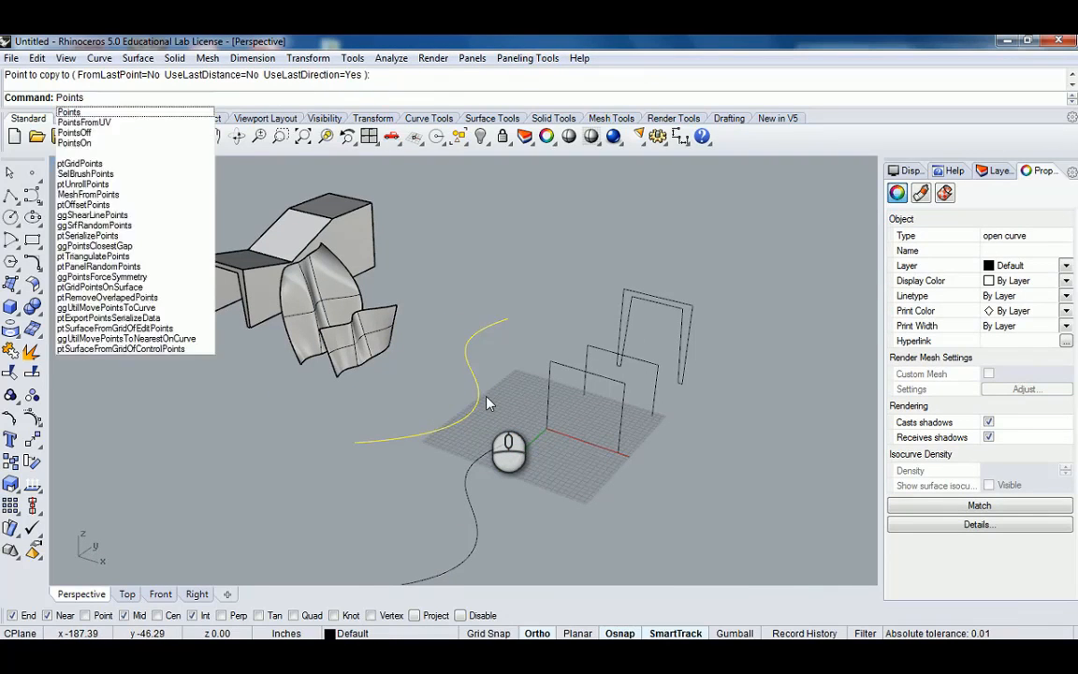
key(Return)
right_drag(488, 397, 358, 382)
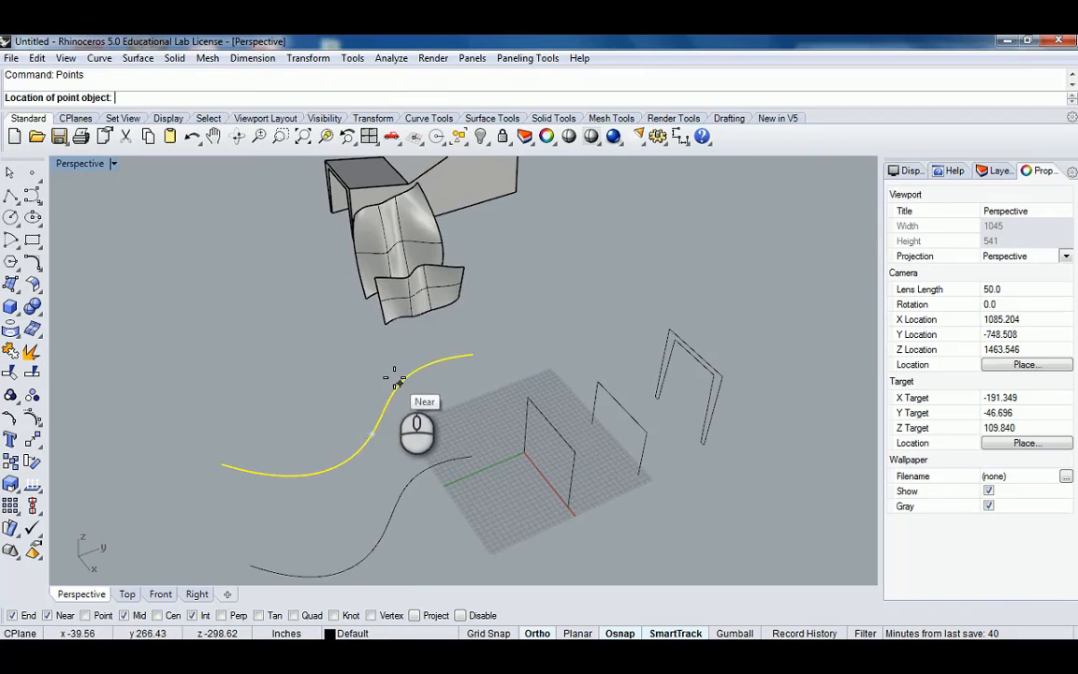
key(Escape)
Turn on the copied S-curve's control points and move some of them to reshape the curve.
right_drag(453, 373, 404, 380)
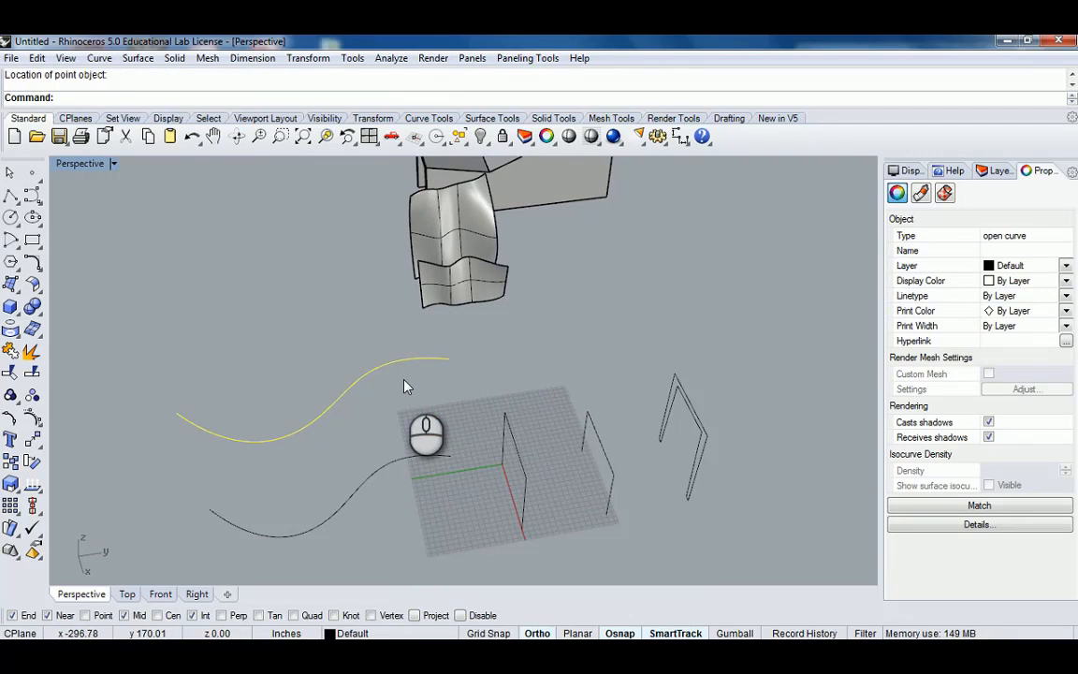
text(Point)
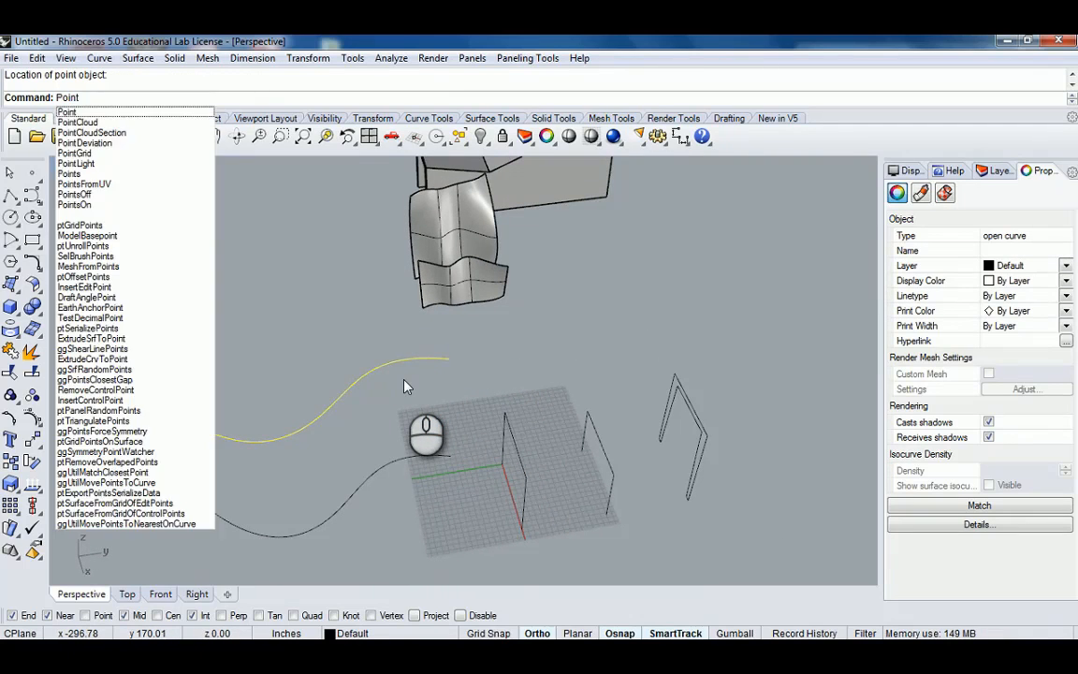
key(Down)
key(Down)
key(Down)
key(Down)
key(Down)
key(Down)
key(Down)
key(Down)
key(Down)
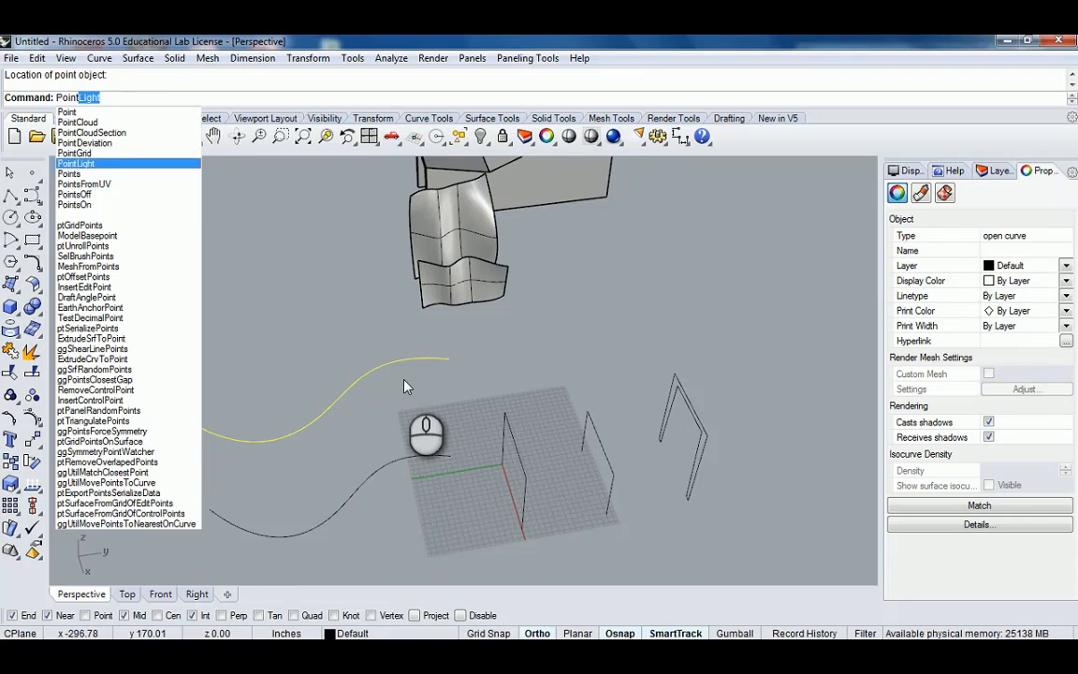
key(Return)
right_drag(404, 385, 369, 360)
drag(374, 365, 318, 446)
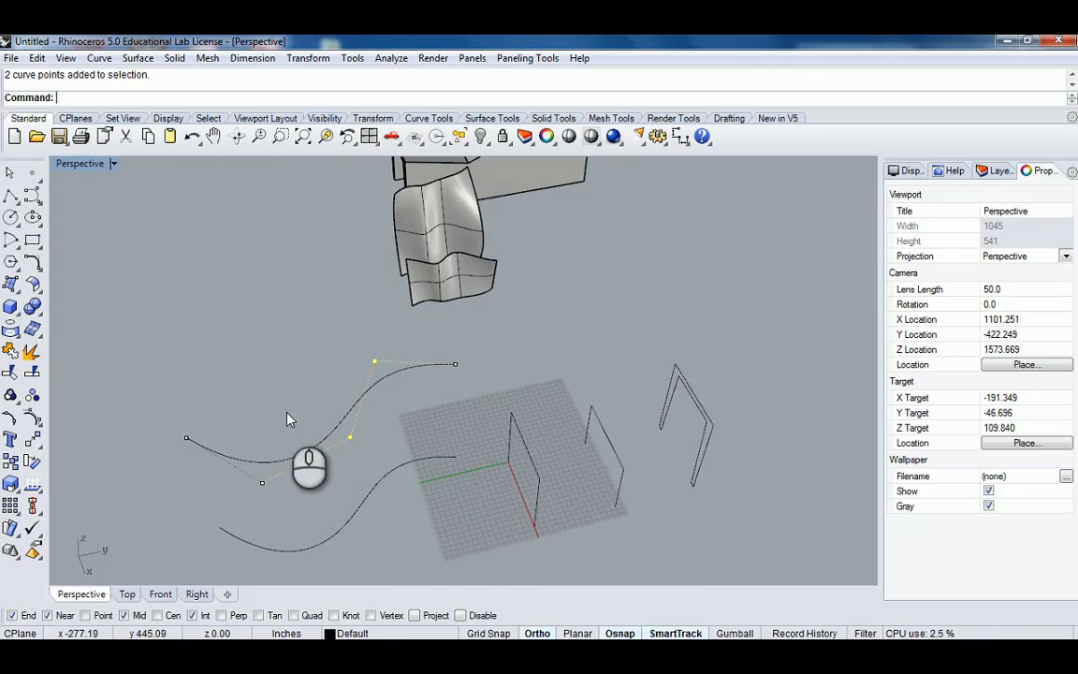
shift+click(262, 482)
drag(374, 361, 366, 311)
click(332, 296)
key(Escape)
Set a vertical construction plane and draw a freeform curve from the upper S-curve's end down to the lower S-curve's end.
right_drag(394, 406, 417, 372)
scroll(419, 365, down, 1)
right_drag(418, 363, 458, 333)
scroll(458, 333, up, 3)
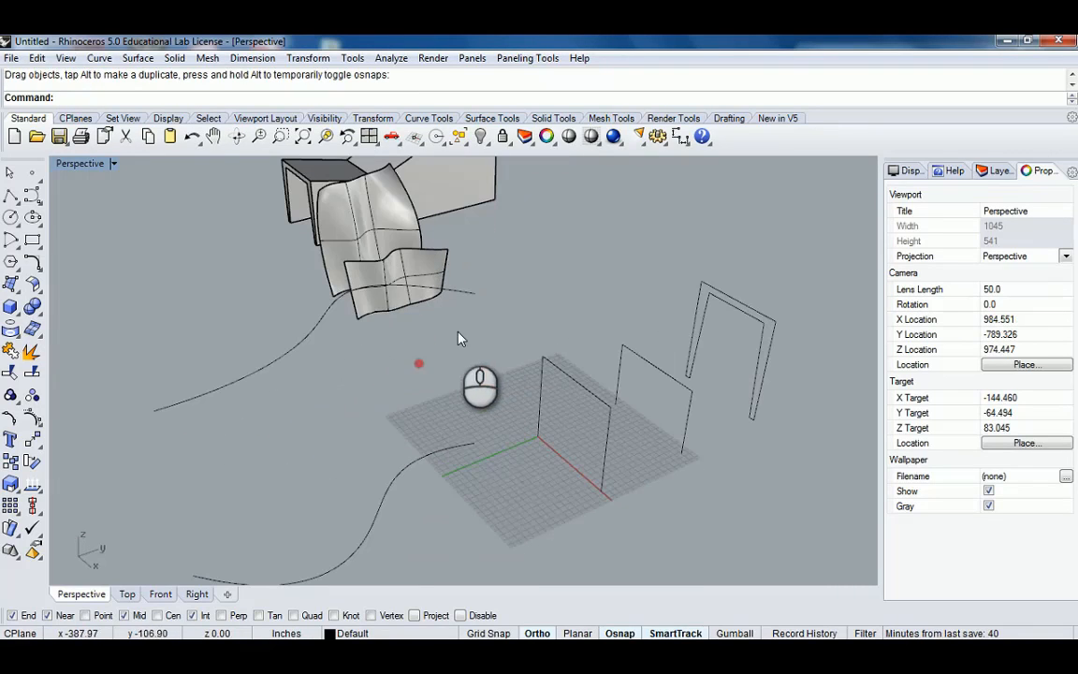
click(32, 192)
right_drag(265, 294, 523, 304)
scroll(527, 308, up, 4)
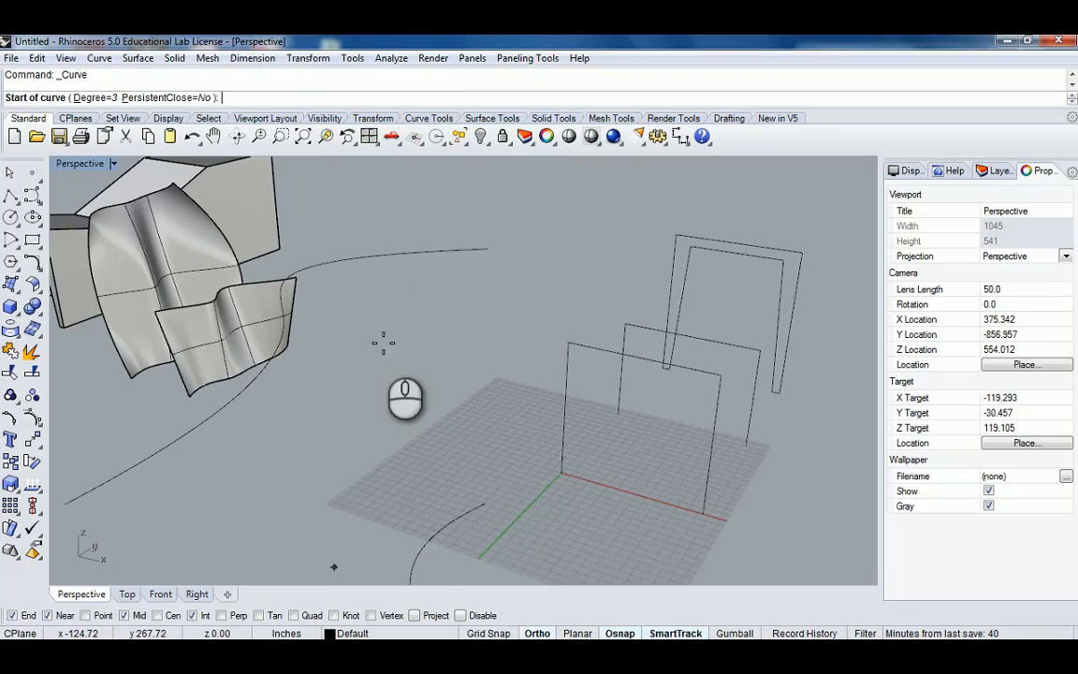
click(74, 117)
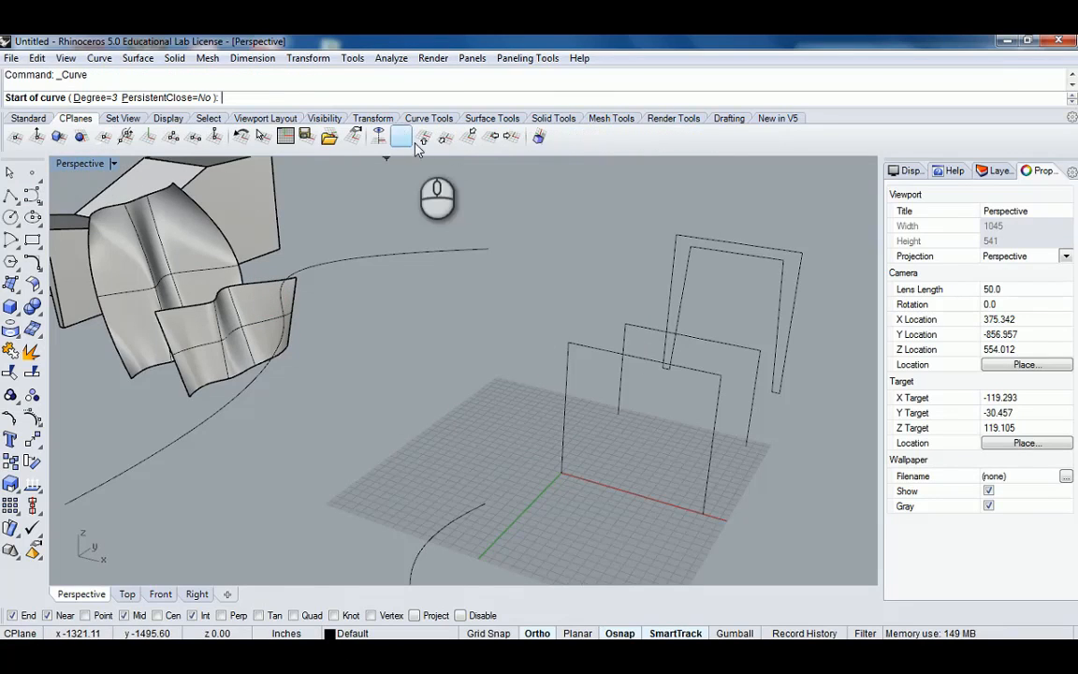
click(465, 138)
click(488, 249)
click(488, 309)
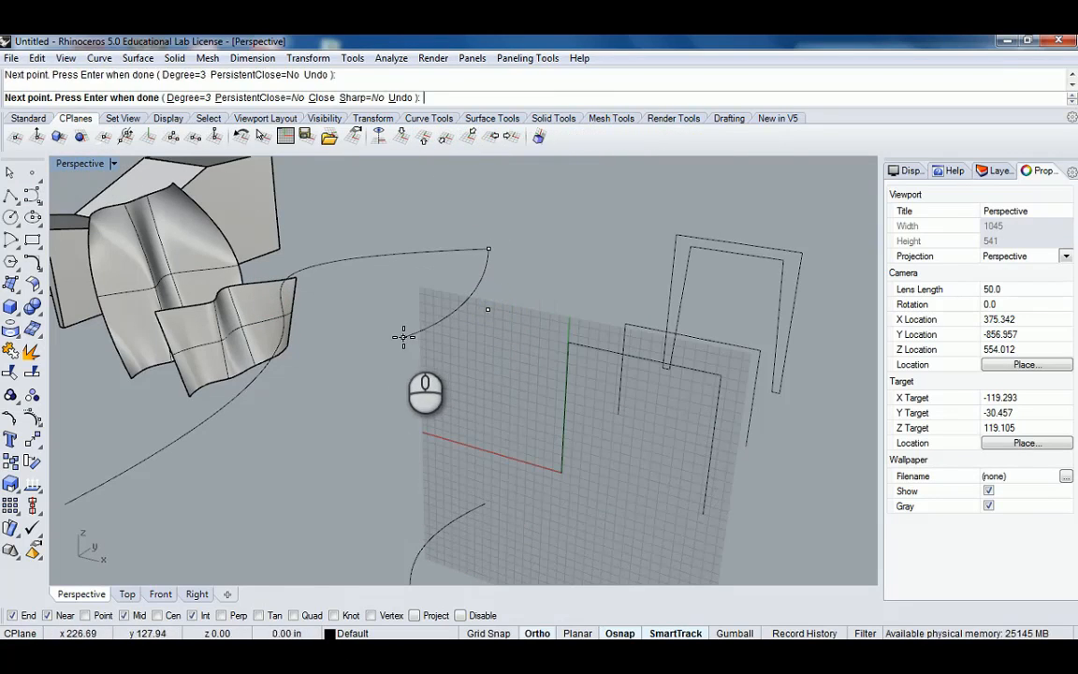
click(405, 329)
click(407, 429)
click(483, 502)
right_click(483, 500)
Draw a second freeform curve connecting the other ends of the upper and lower S-curves.
scroll(479, 440, down, 10)
shift+right_drag(474, 460, 484, 365)
right_drag(483, 364, 323, 296)
right_click(269, 283)
click(263, 285)
click(273, 350)
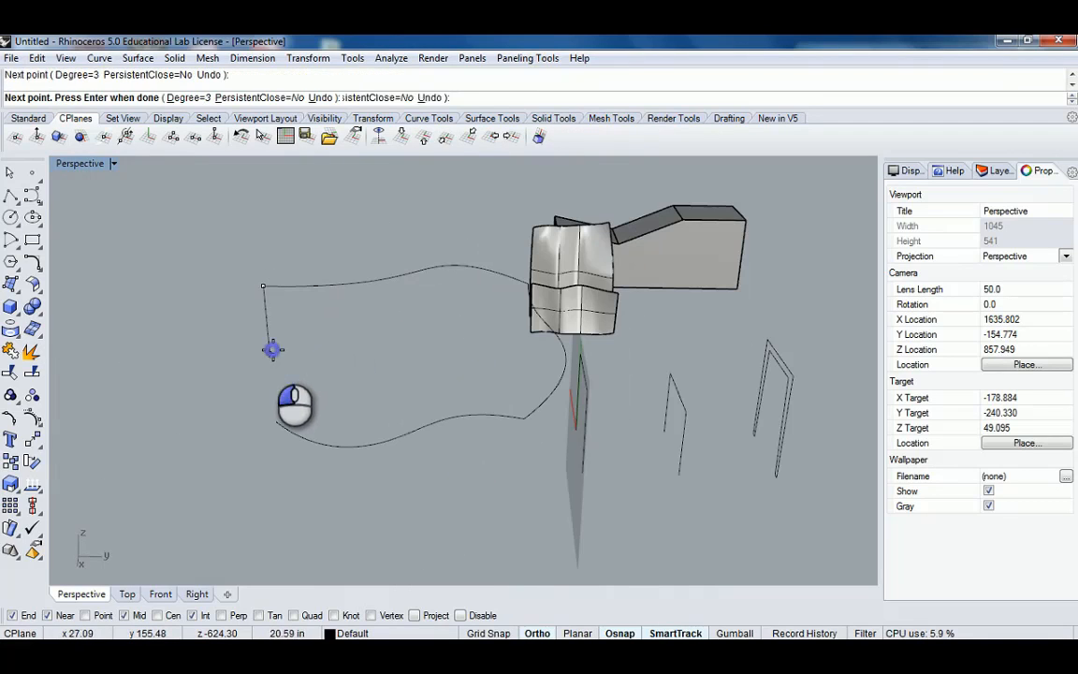
mouse_move(300, 329)
right_down()
mouse_move(356, 330)
mouse_move(389, 366)
right_up()
click(382, 417)
click(452, 498)
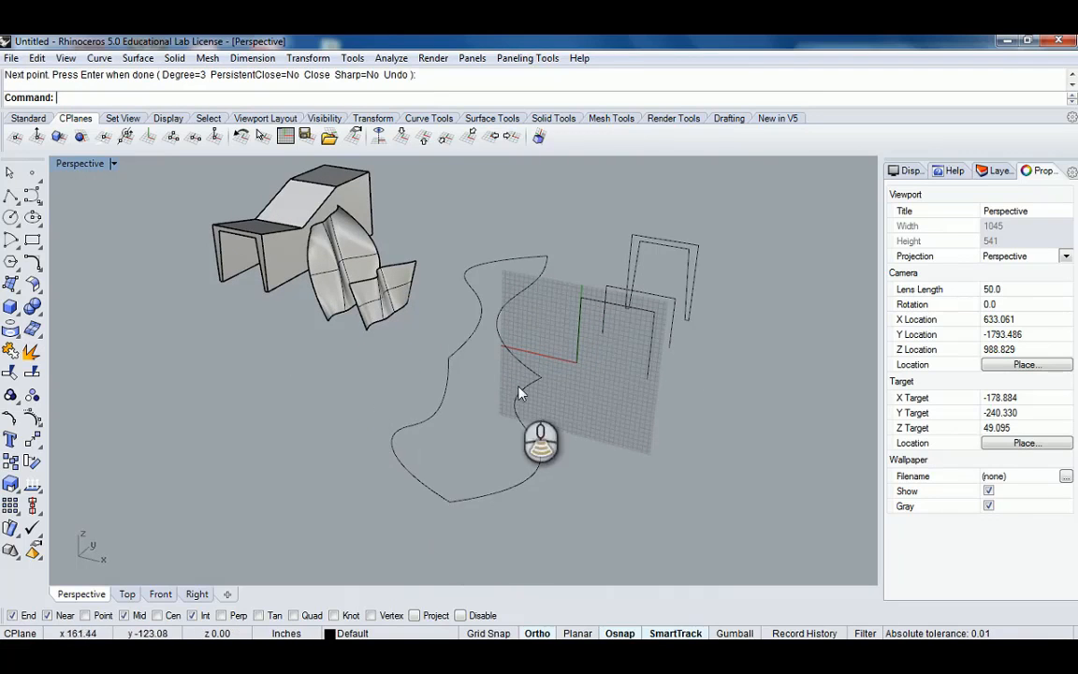
Try to loft between the upper and lower S-curves, aligning the curve directions.
mouse_move(517, 392)
right_down()
mouse_move(303, 377)
mouse_move(183, 384)
mouse_move(497, 294)
right_up()
mouse_move(492, 261)
mouse_down()
mouse_move(322, 416)
mouse_move(315, 431)
mouse_move(327, 431)
mouse_up()
right_drag(337, 428, 423, 141)
click(423, 140)
right_drag(440, 349, 563, 390)
click(559, 389)
text(L)
key(Return)
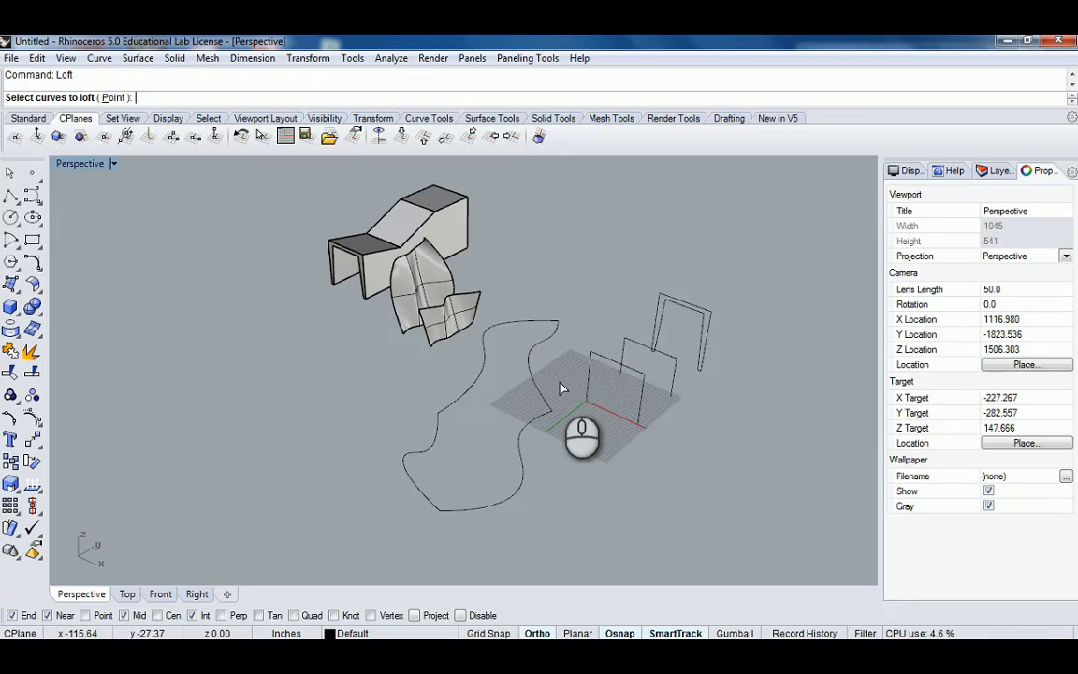
click(525, 434)
right_drag(557, 414, 474, 377)
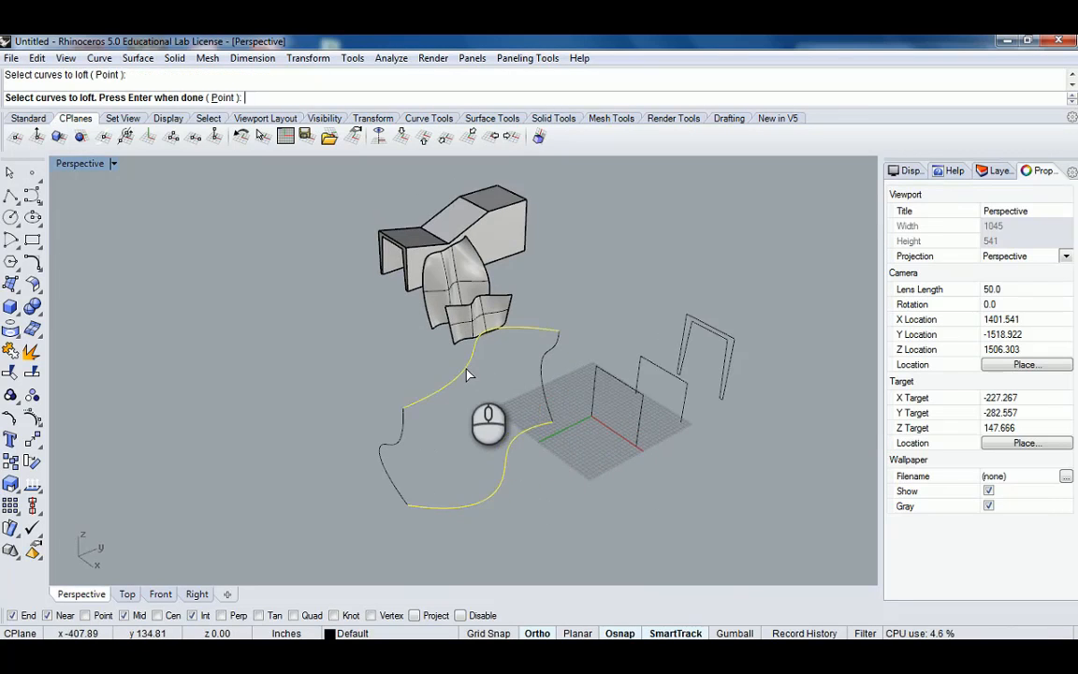
right_click(468, 374)
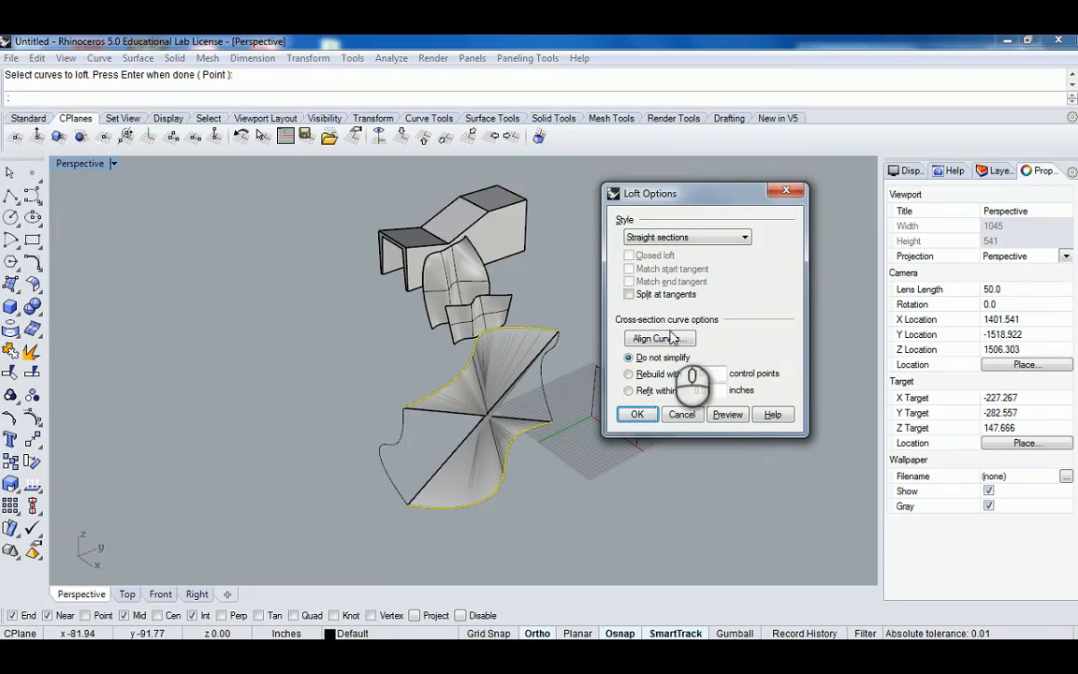
click(671, 339)
click(559, 335)
right_drag(559, 335, 452, 361)
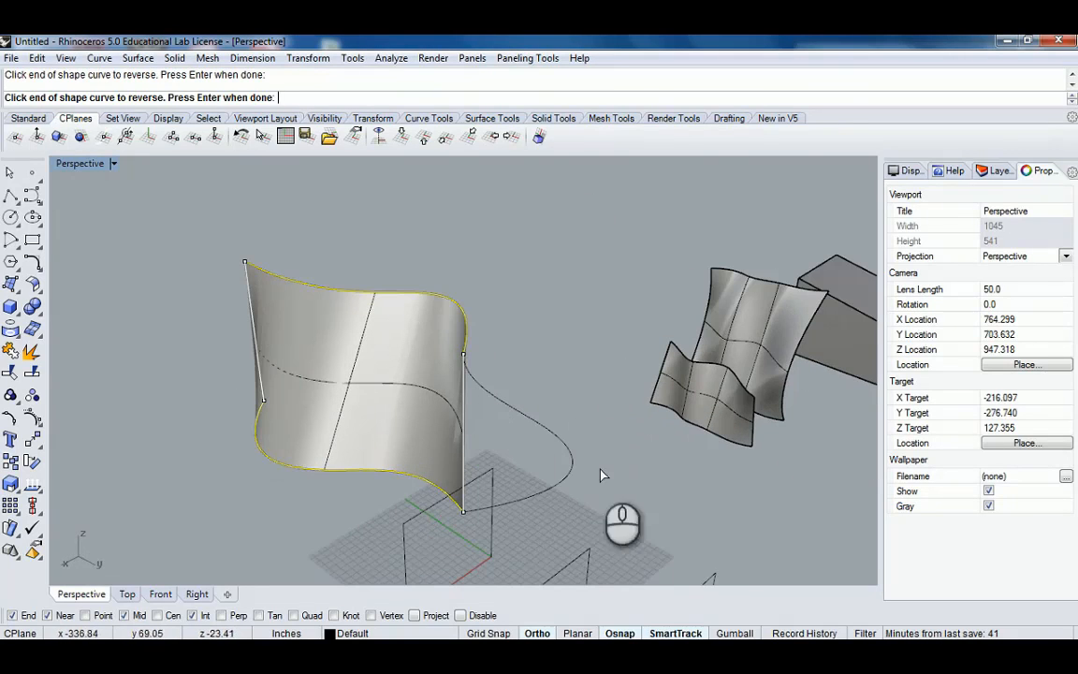
right_drag(234, 313, 323, 309)
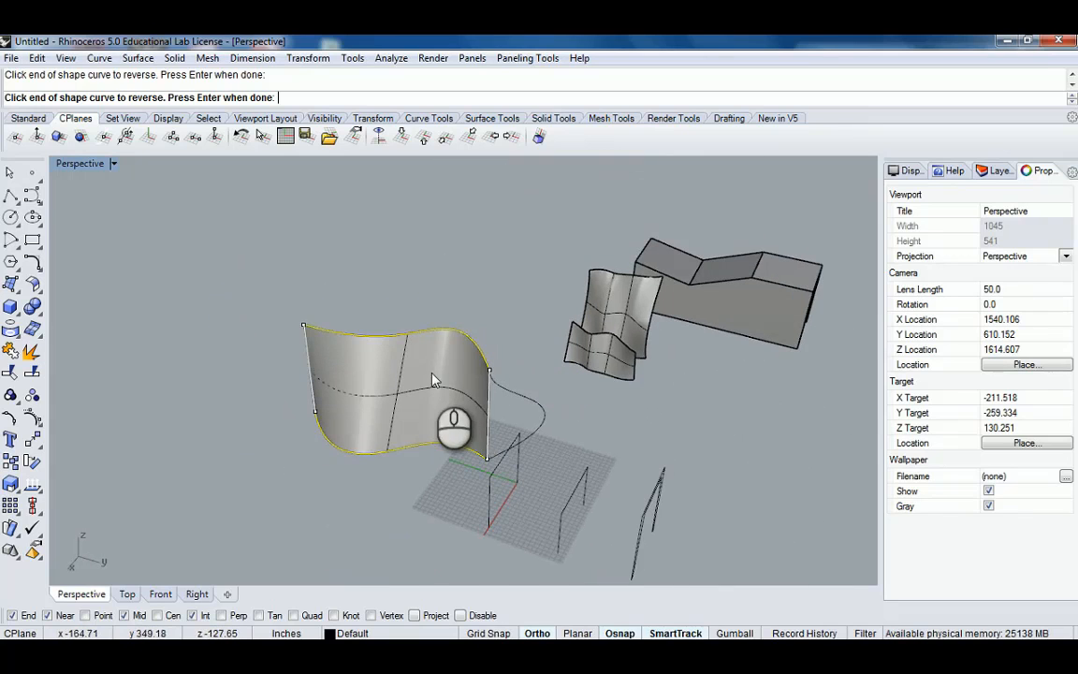
key(Escape)
key(Escape)
Try a Sweep2 using the two S-curves as rails and the two connecting curves as cross sections.
mouse_move(510, 394)
right_down()
mouse_move(433, 378)
mouse_move(493, 397)
right_up()
scroll(433, 382, up, 4)
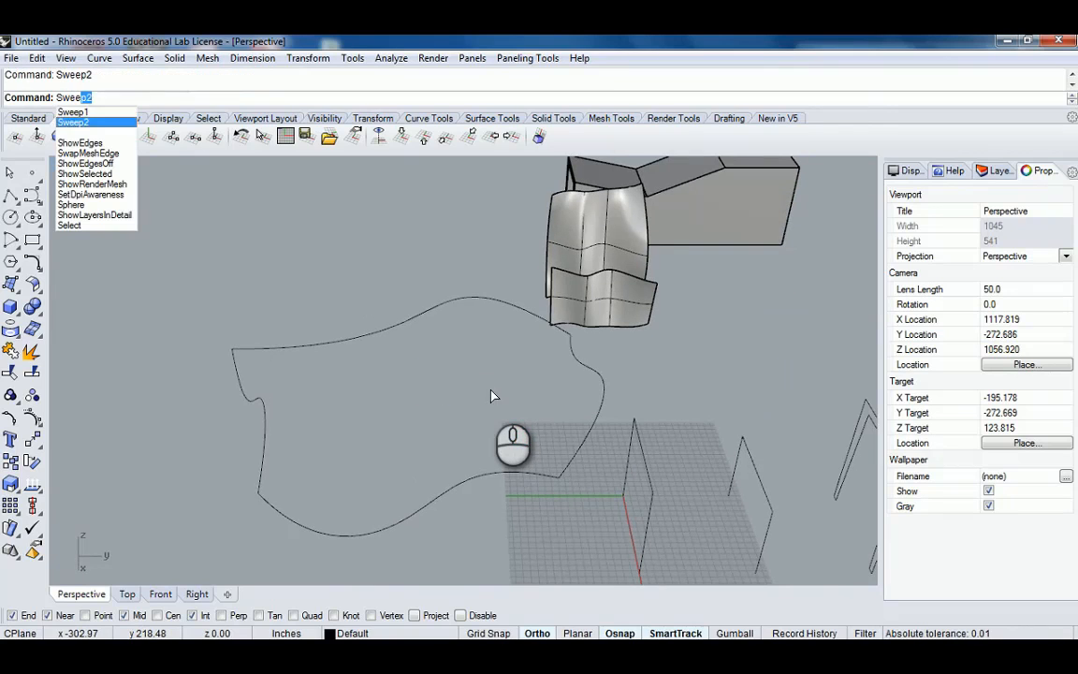
key(Return)
right_drag(541, 360, 513, 392)
click(523, 341)
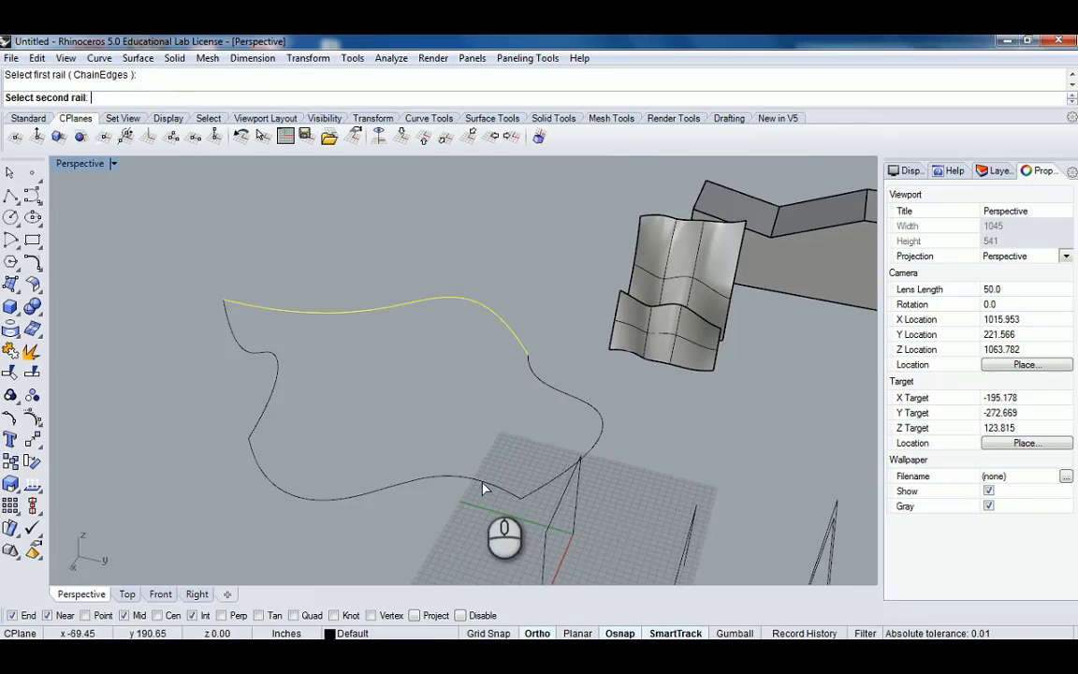
click(484, 487)
right_drag(561, 439, 519, 428)
click(522, 405)
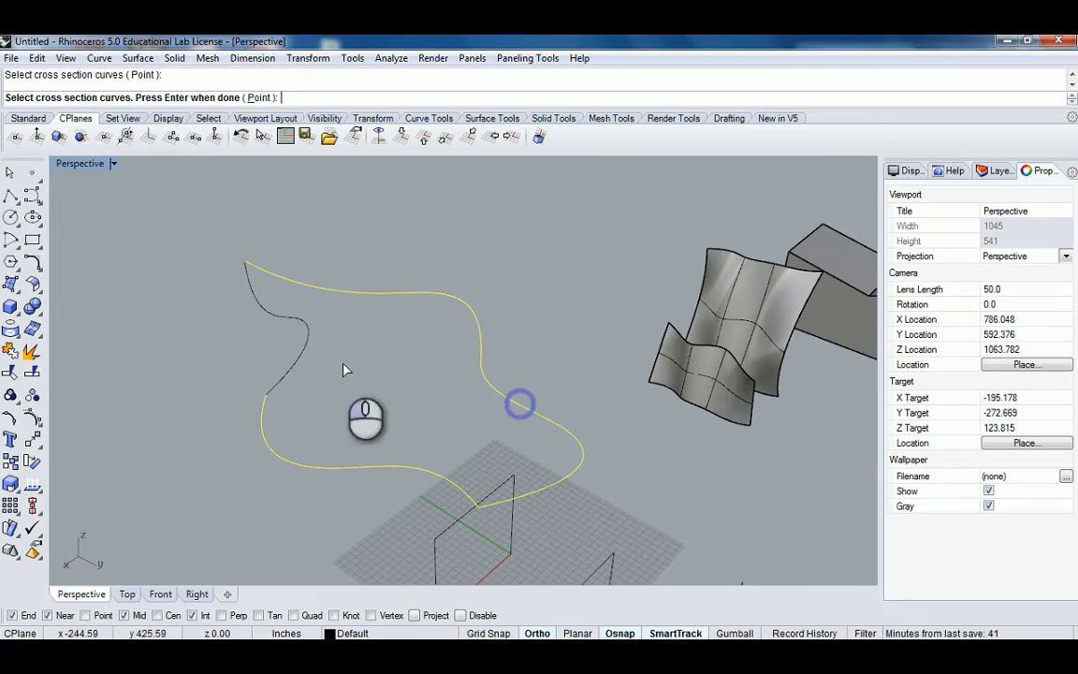
click(303, 322)
key(Return)
right_drag(345, 374, 394, 362)
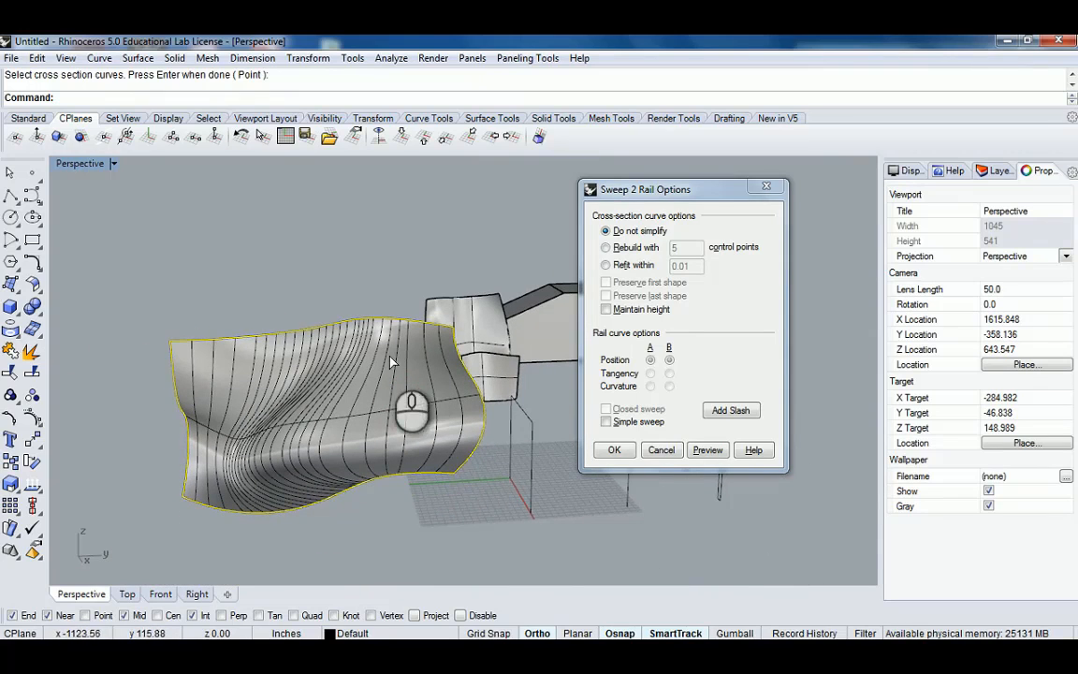
right_drag(253, 364, 281, 402)
click(660, 450)
Create a network surface from the four connected boundary curves with the default tolerances.
right_drag(500, 447, 573, 412)
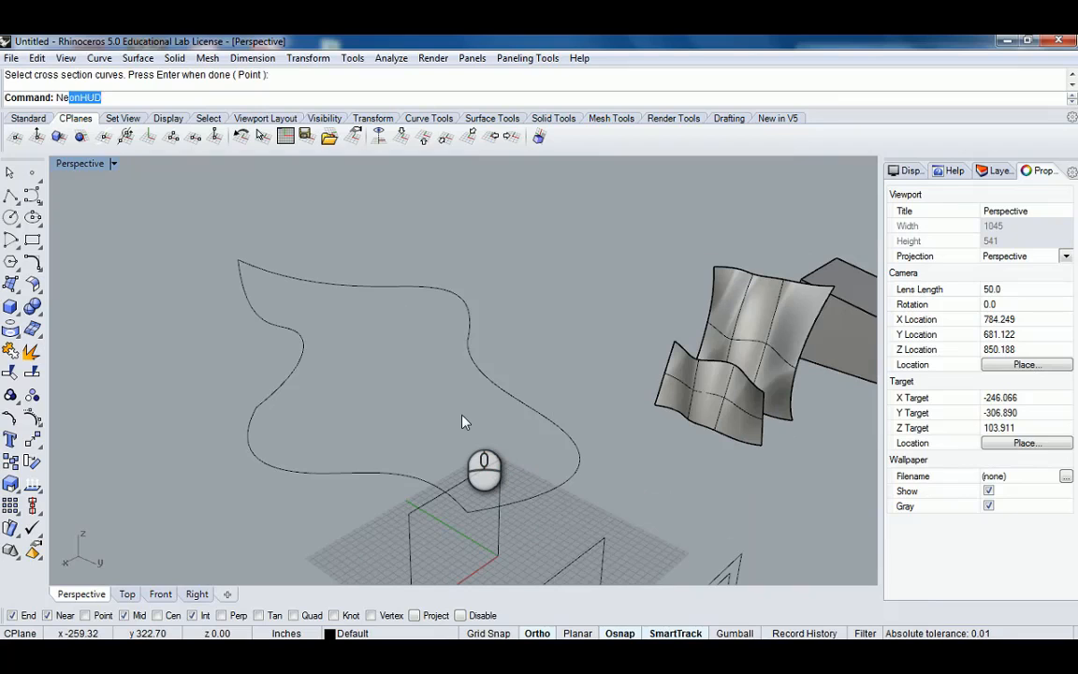
key(Return)
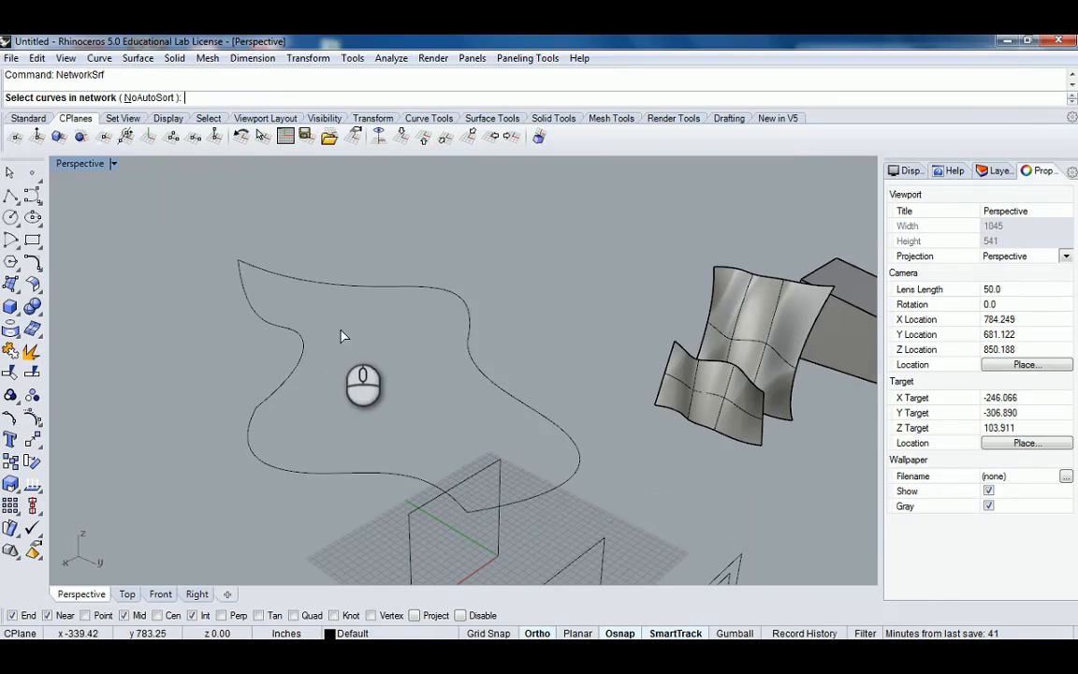
right_drag(346, 337, 423, 424)
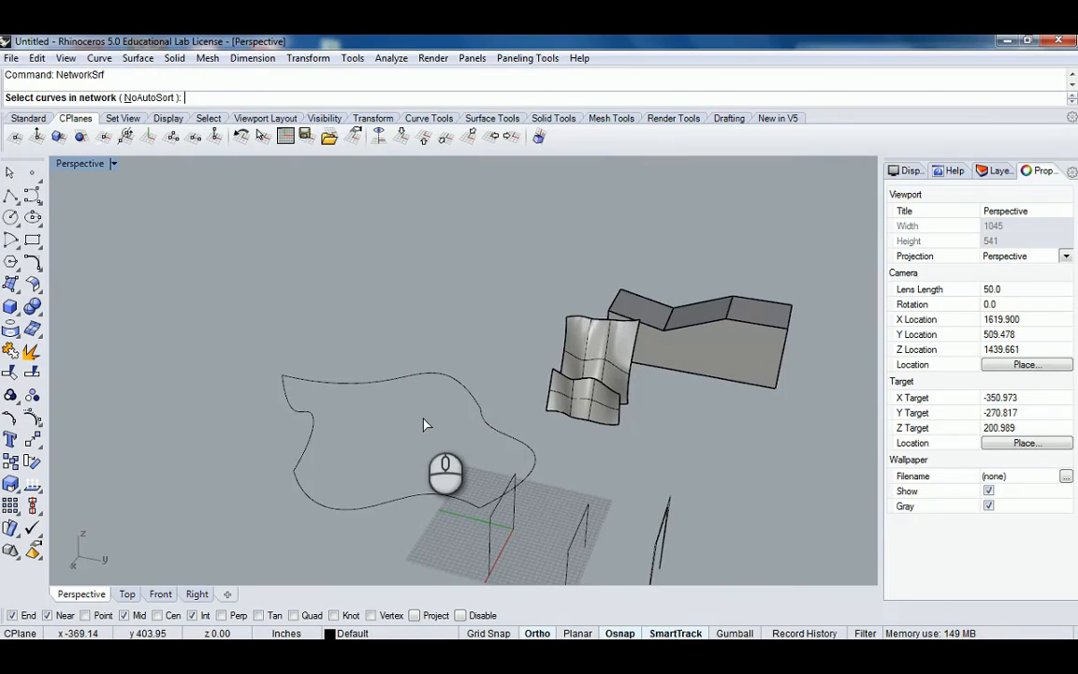
right_drag(400, 378, 505, 447)
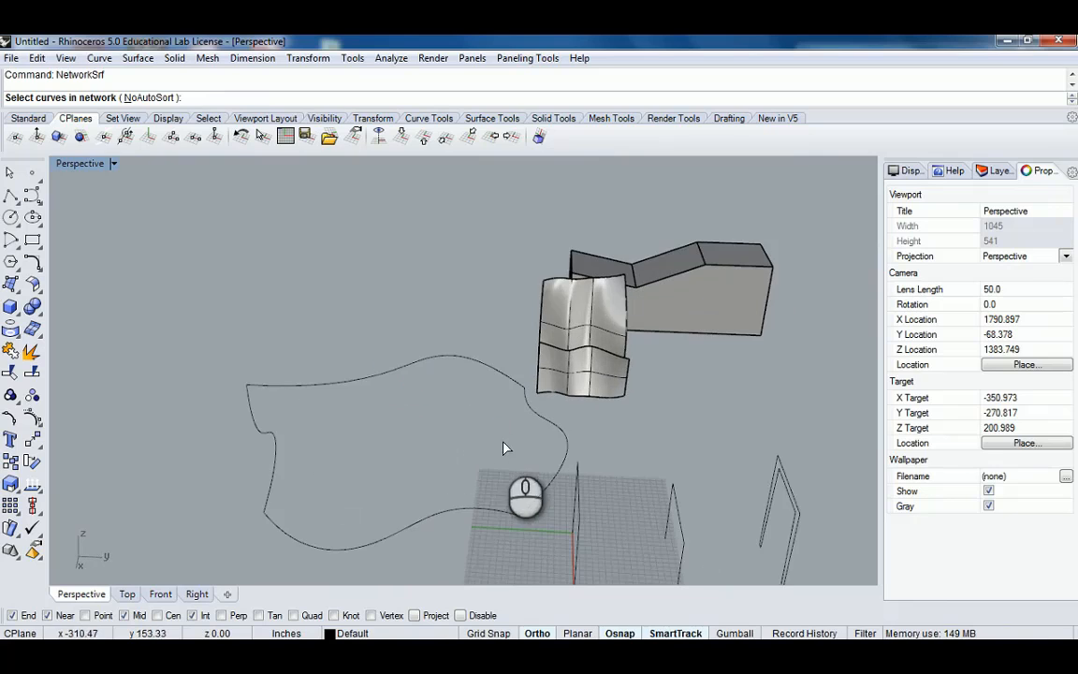
click(393, 536)
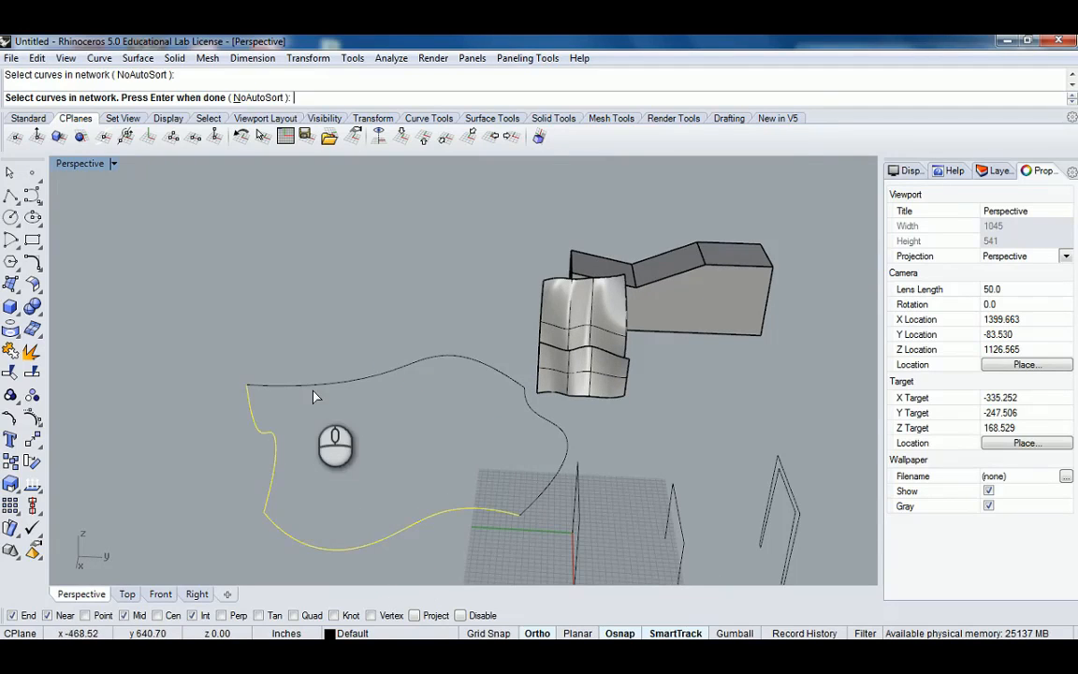
right_drag(446, 409, 350, 364)
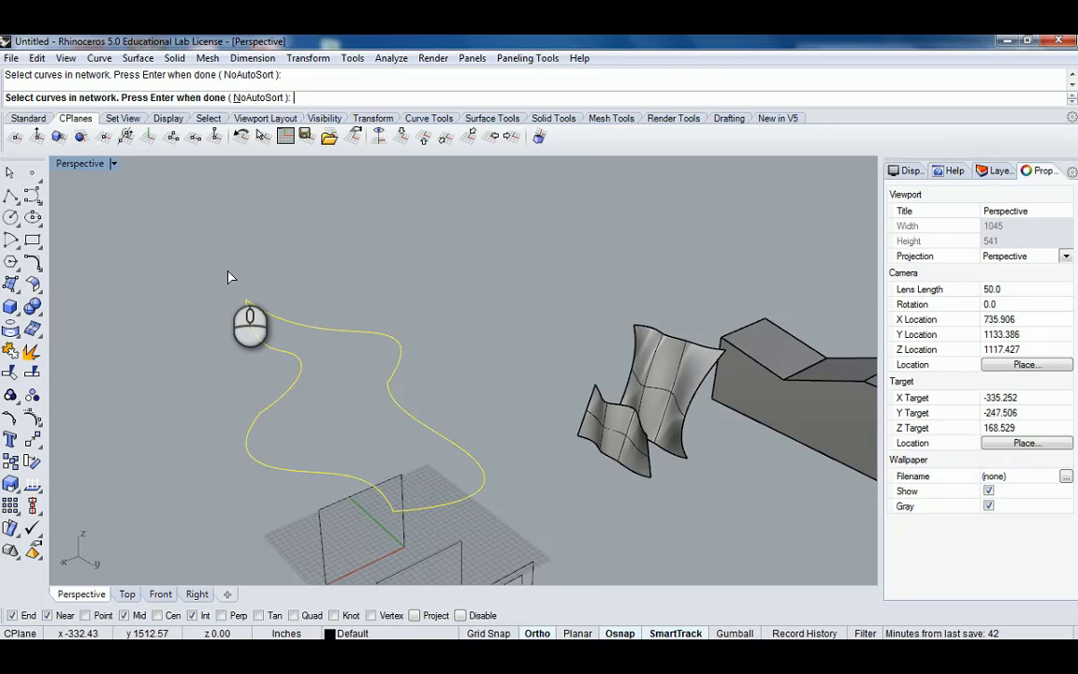
right_drag(233, 303, 374, 376)
scroll(375, 376, down, 4)
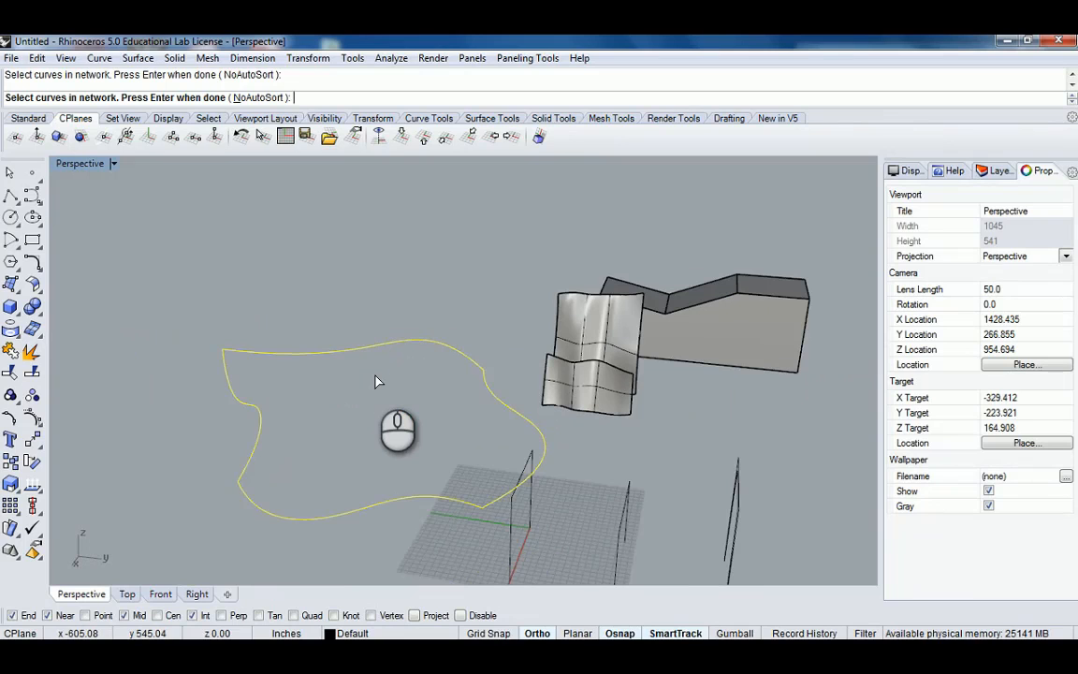
key(Return)
shift+right_drag(385, 347, 354, 321)
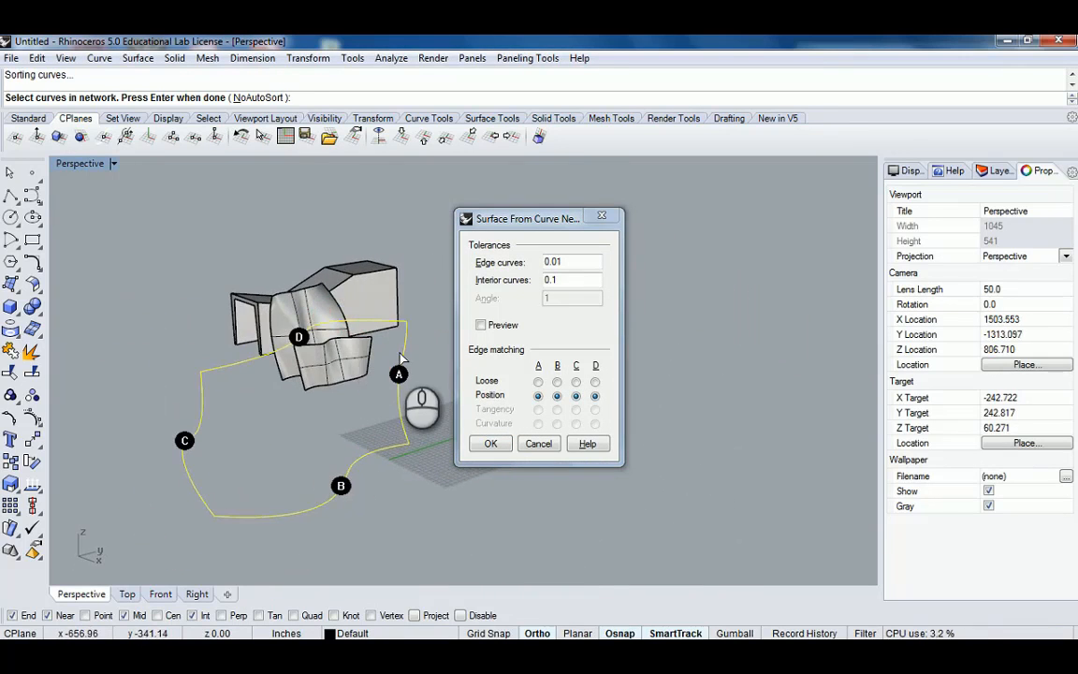
scroll(400, 357, up, 2)
scroll(401, 357, down, 2)
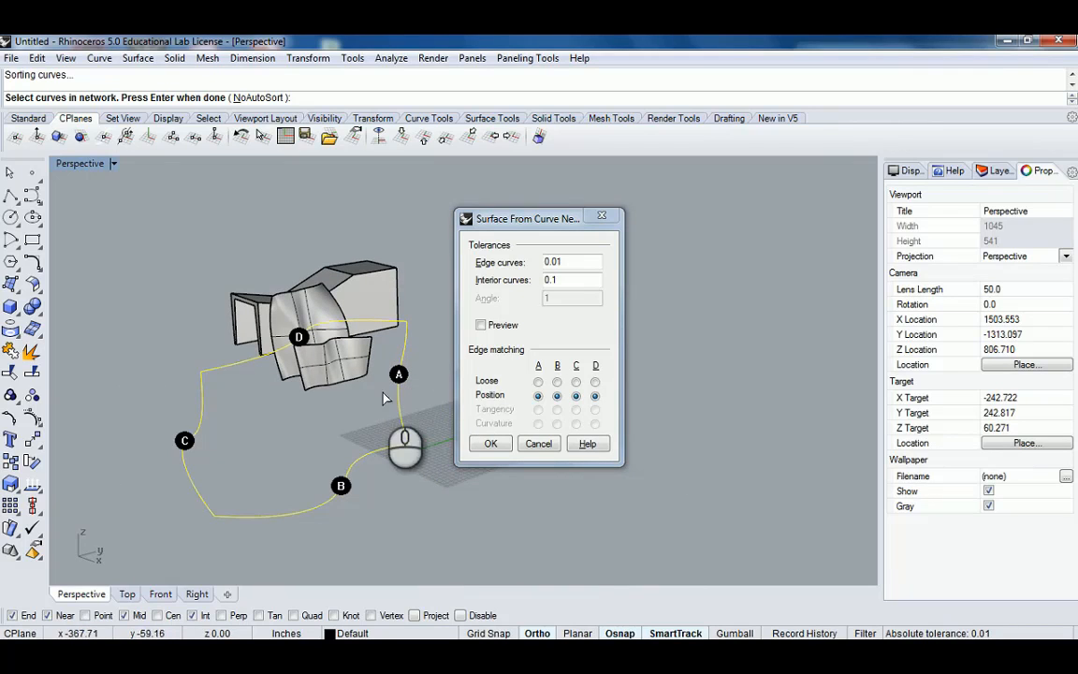
right_drag(329, 344, 281, 393)
click(490, 444)
Select the network surface and set its surface isocurves to visible.
scroll(265, 347, up, 6)
click(283, 292)
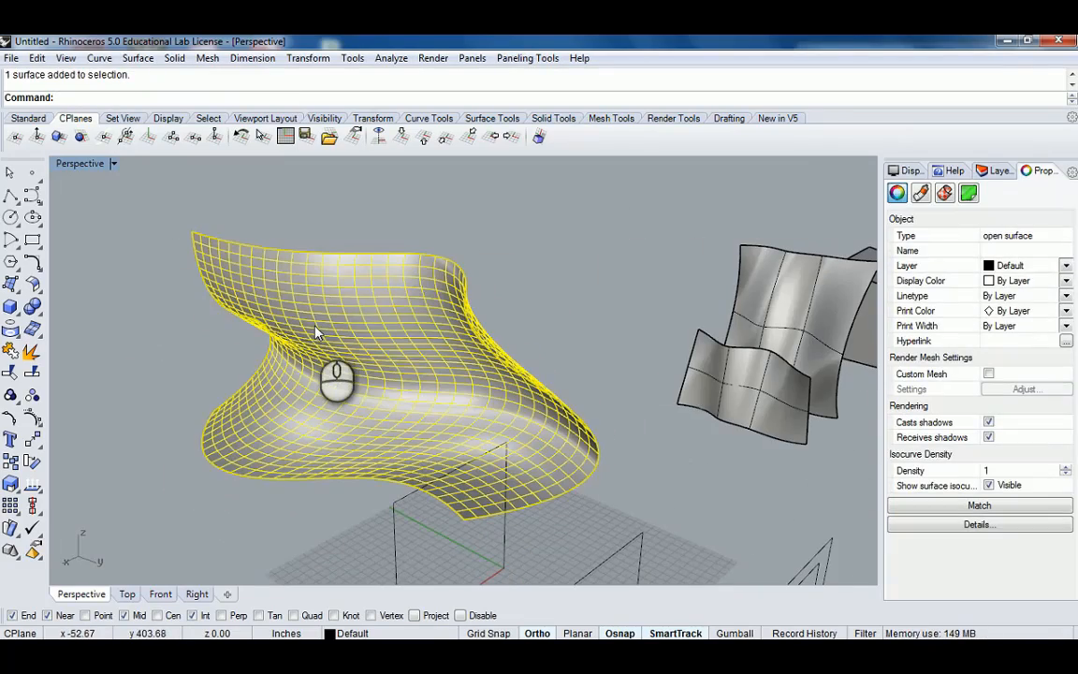
click(989, 485)
click(989, 486)
click(393, 213)
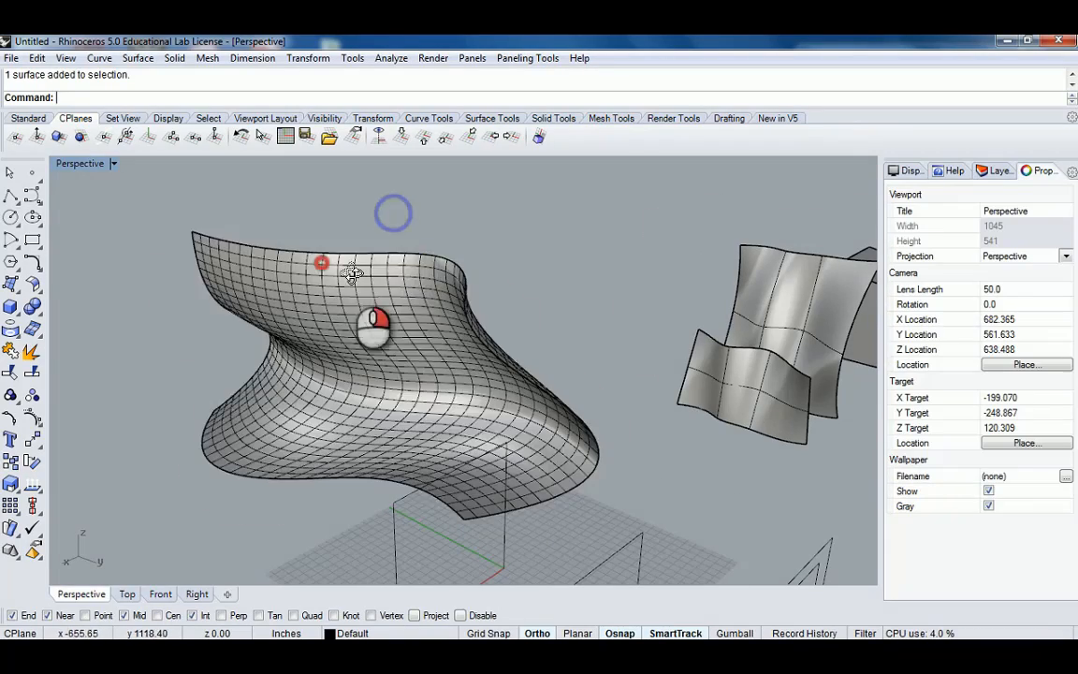
right_drag(352, 273, 373, 391)
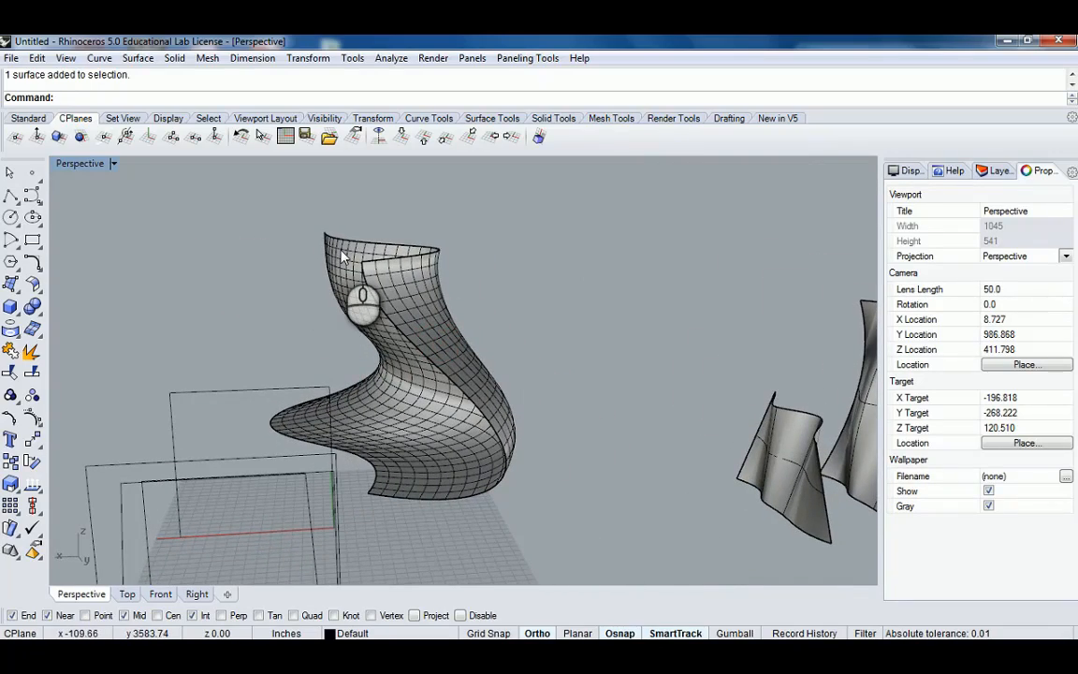
right_drag(343, 257, 341, 388)
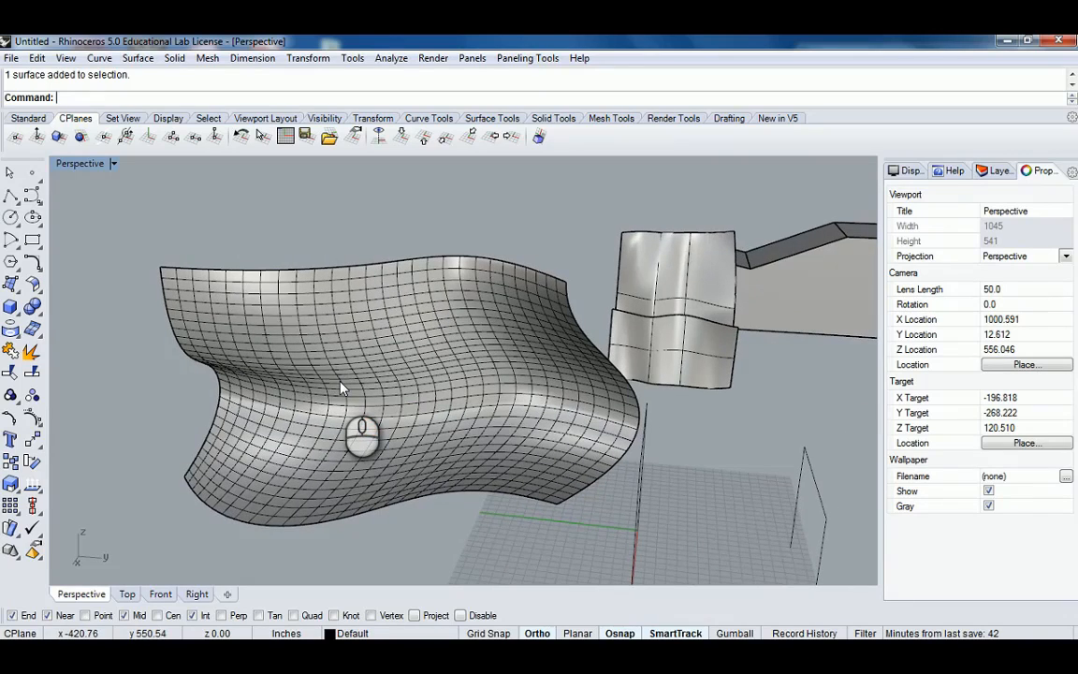
Orbit and zoom around the network surface to examine its shape and isocurves.
click(343, 390)
scroll(423, 322, down, 4)
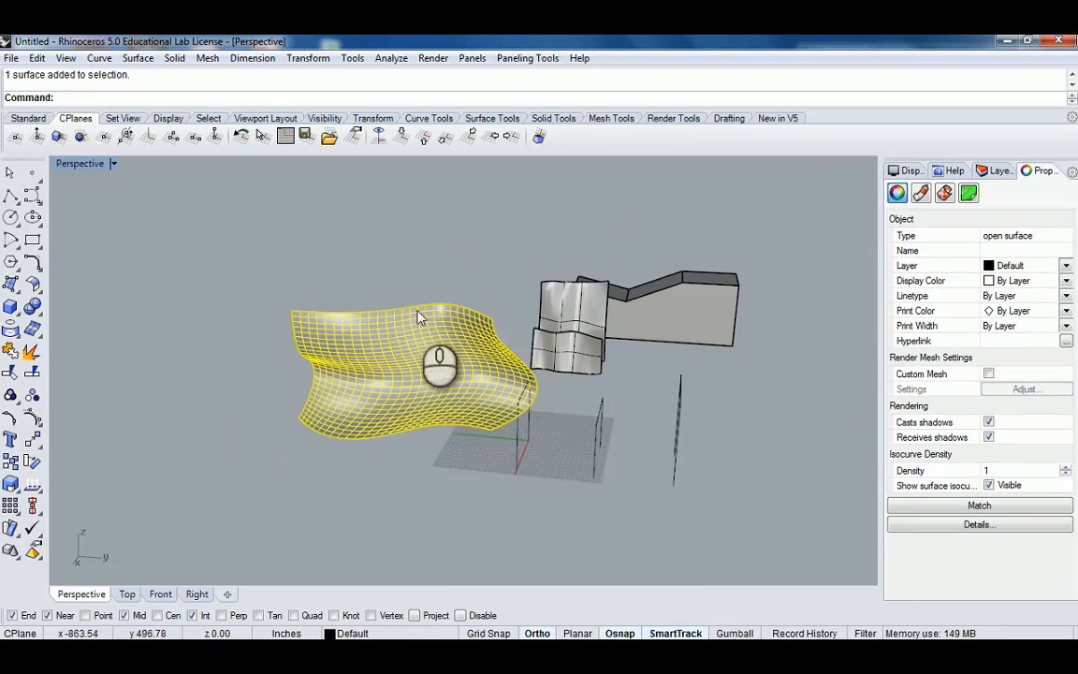
click(411, 287)
mouse_move(377, 363)
right_down()
mouse_move(403, 348)
mouse_move(381, 356)
right_up()
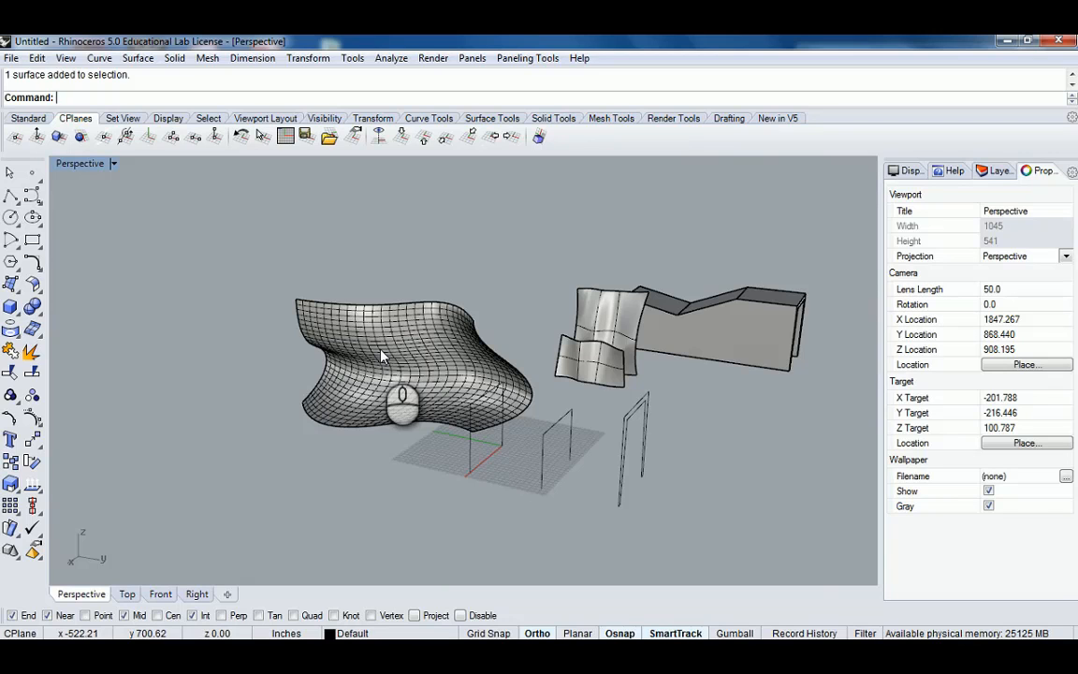
scroll(468, 358, up, 5)
right_drag(468, 357, 368, 359)
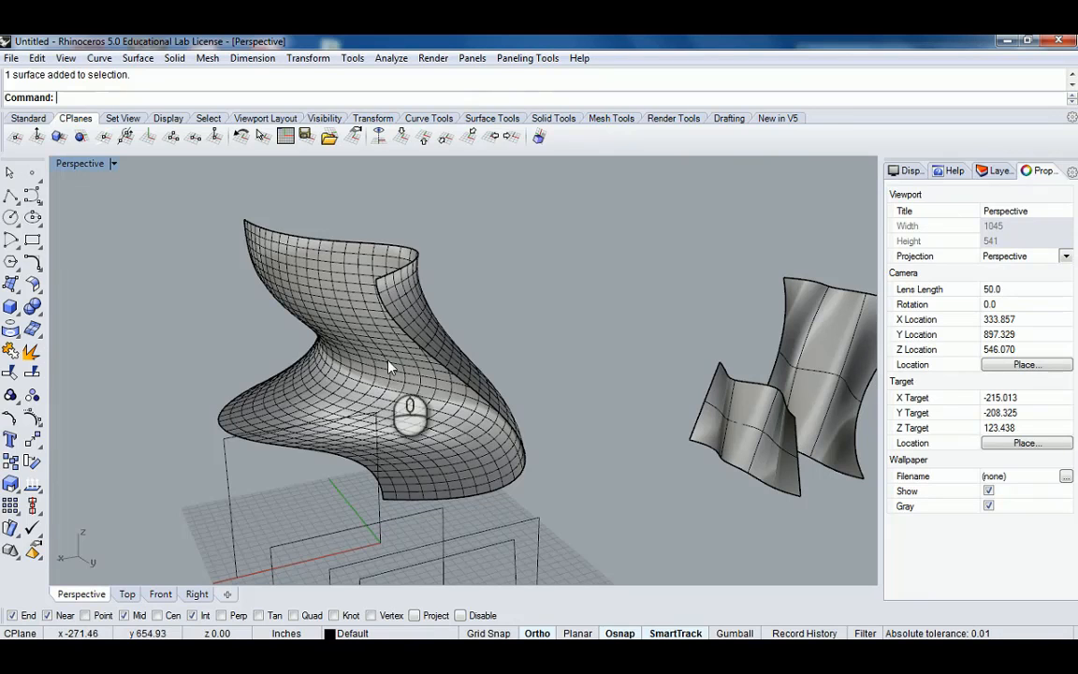
click(349, 324)
right_drag(334, 308, 357, 205)
click(397, 234)
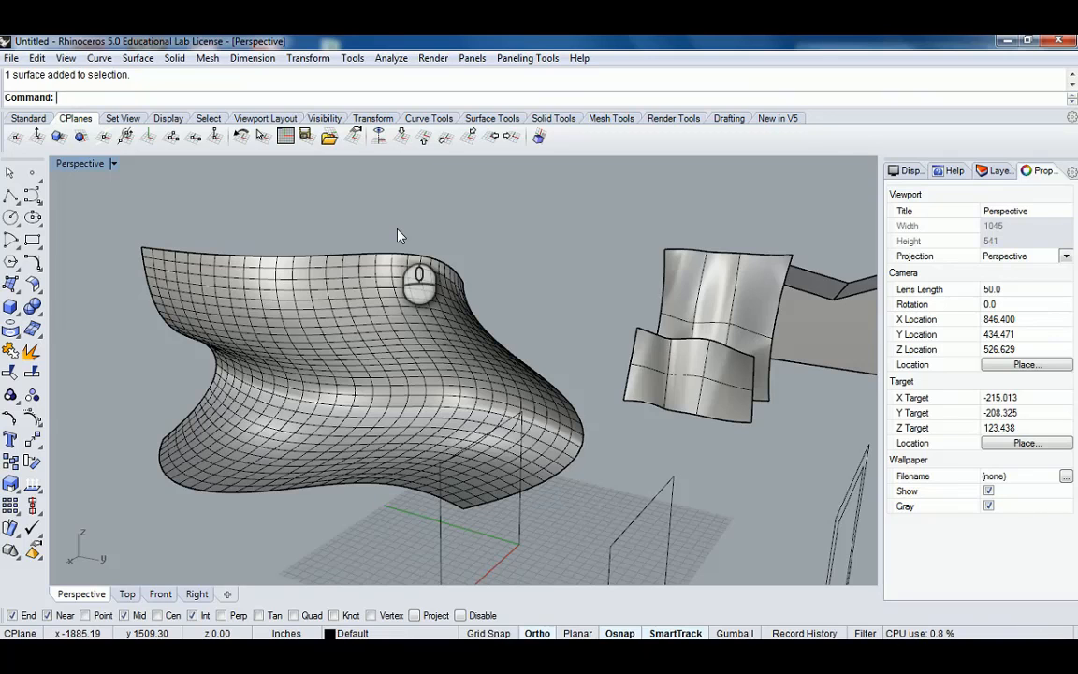
right_drag(397, 235, 462, 245)
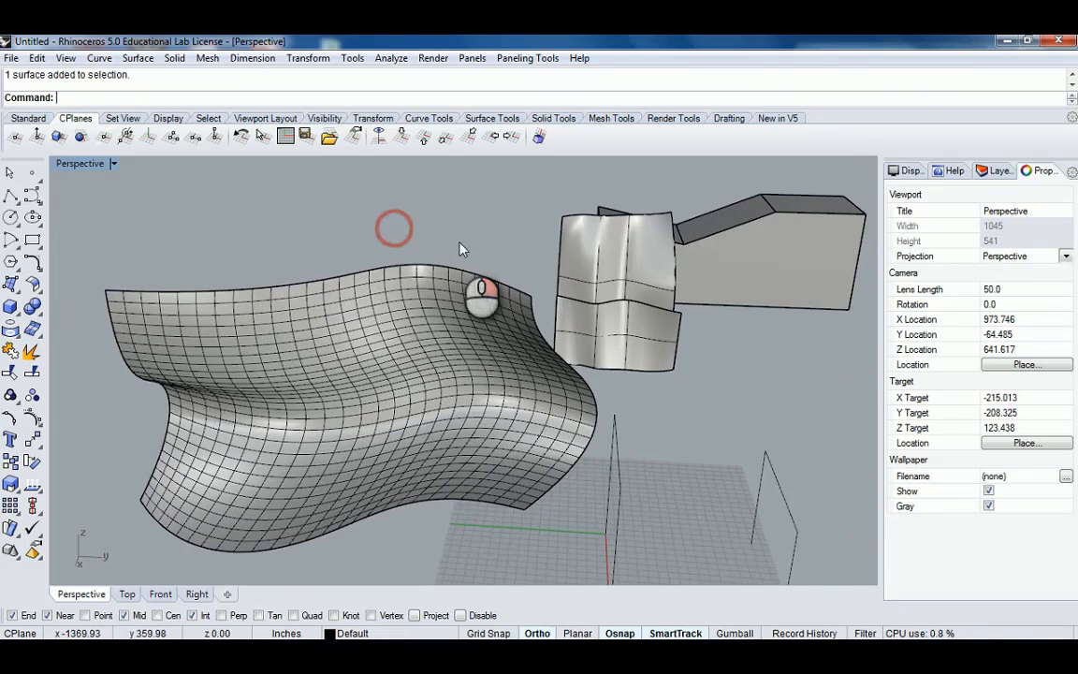
Delete the network surface and check the four boundary curves.
click(390, 351)
key(Delete)
right_drag(438, 320, 510, 429)
click(505, 430)
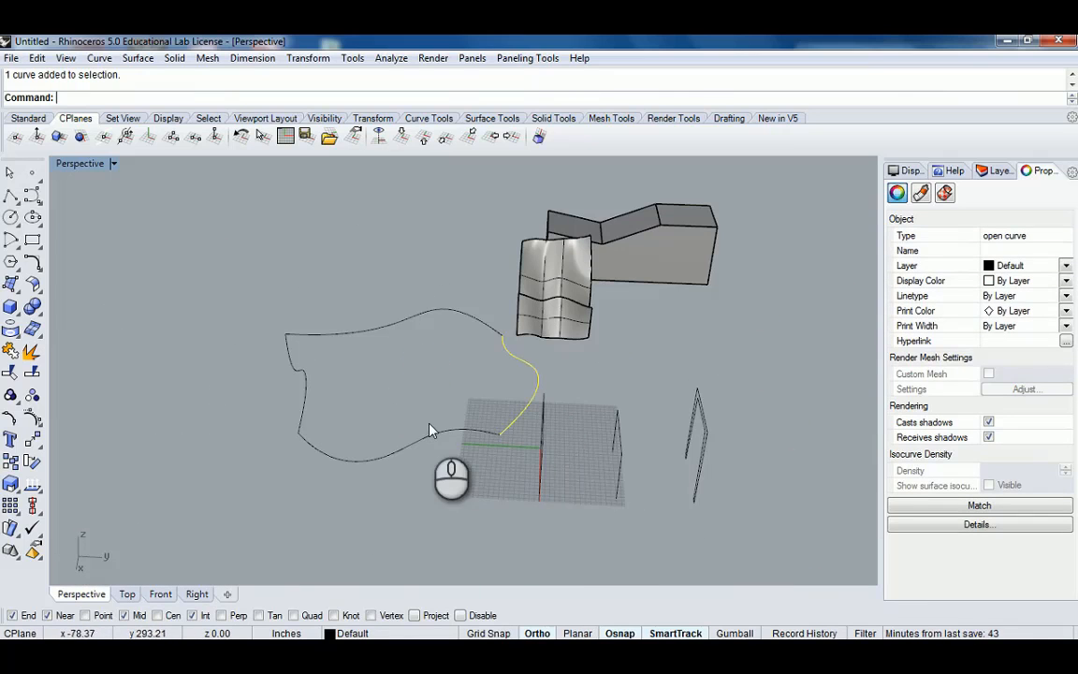
click(424, 368)
right_drag(457, 391, 404, 388)
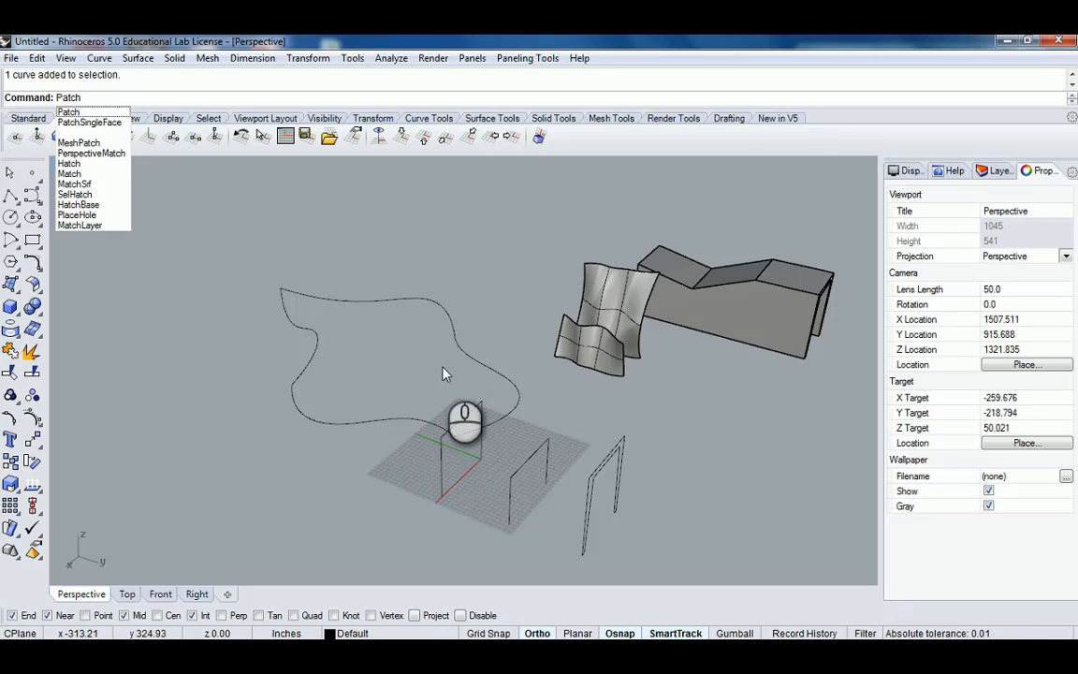
right_drag(452, 353, 409, 344)
scroll(409, 345, up, 4)
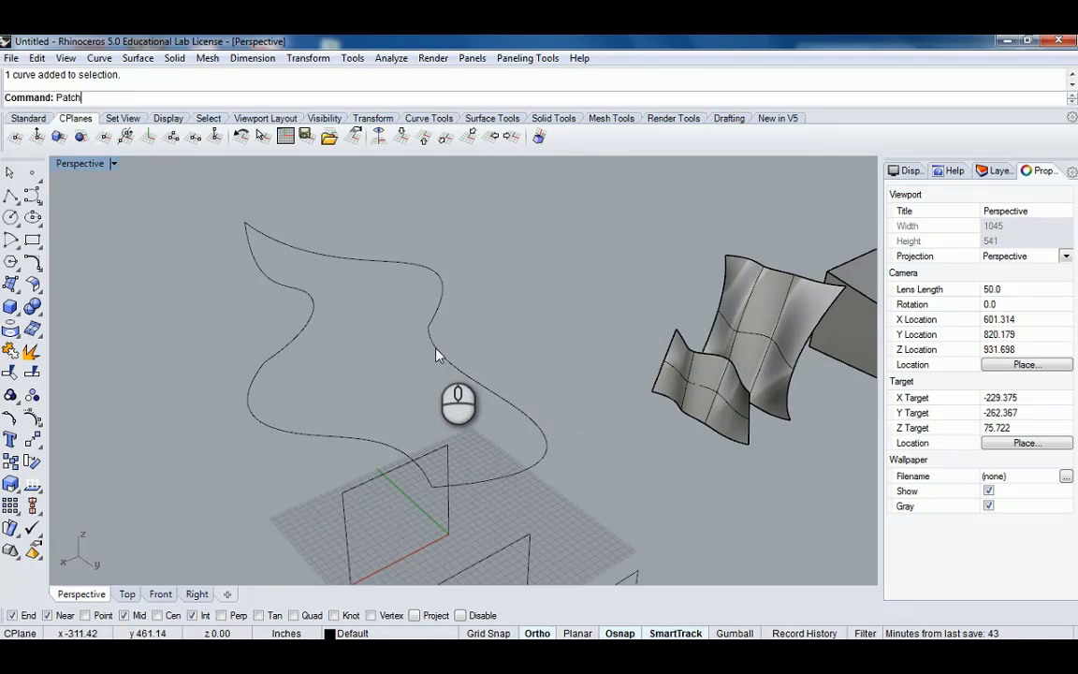
click(436, 354)
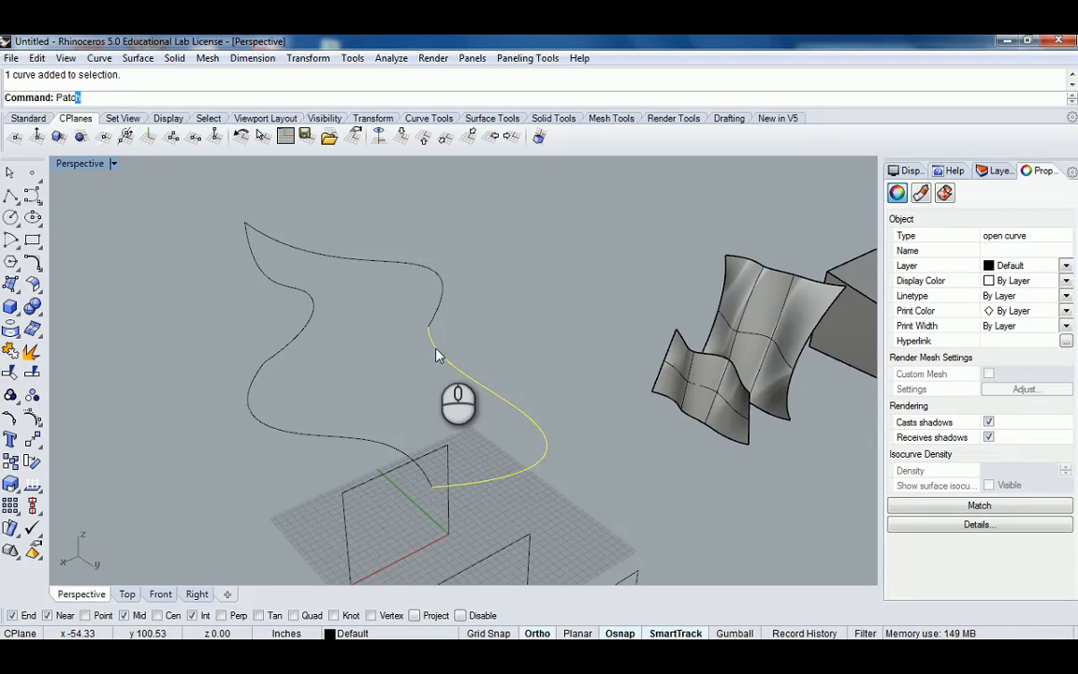
key(Escape)
Try a Patch surface over the four boundary curves with 10 U and V spans, then undo it.
drag(457, 233, 267, 440)
right_drag(462, 352, 559, 362)
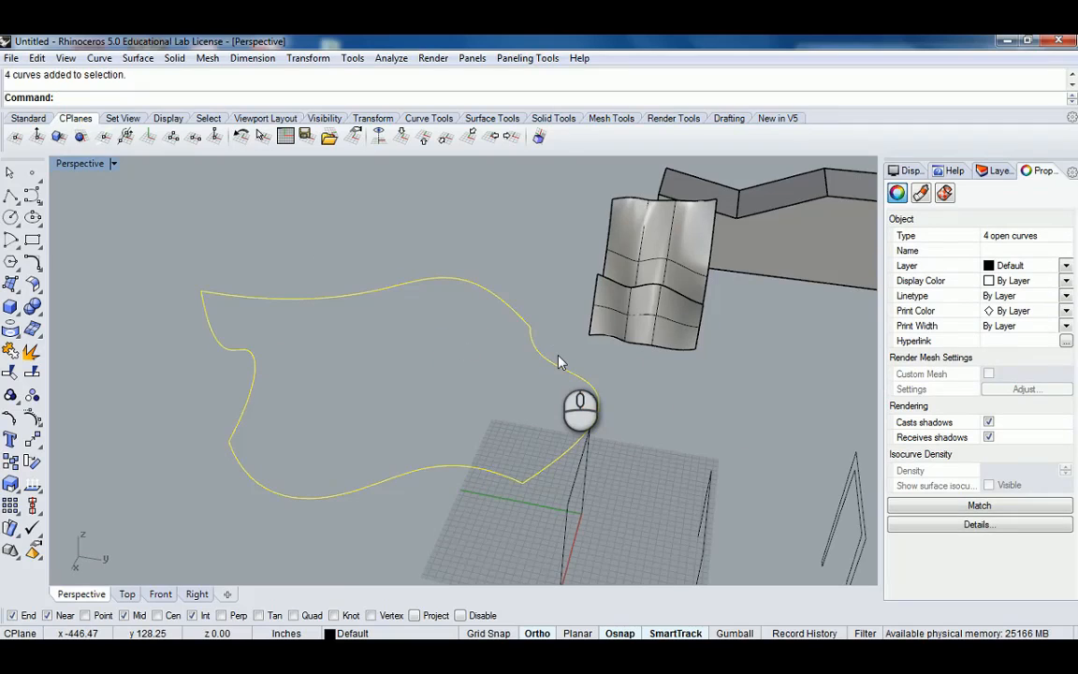
text(Patch)
key(Return)
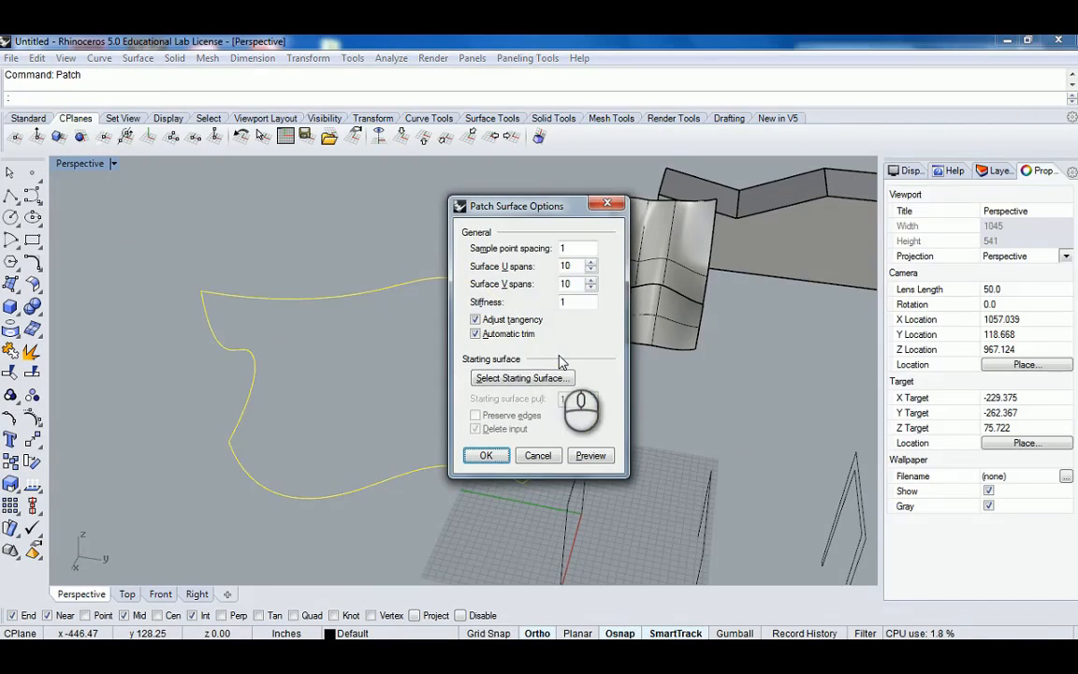
drag(543, 204, 886, 191)
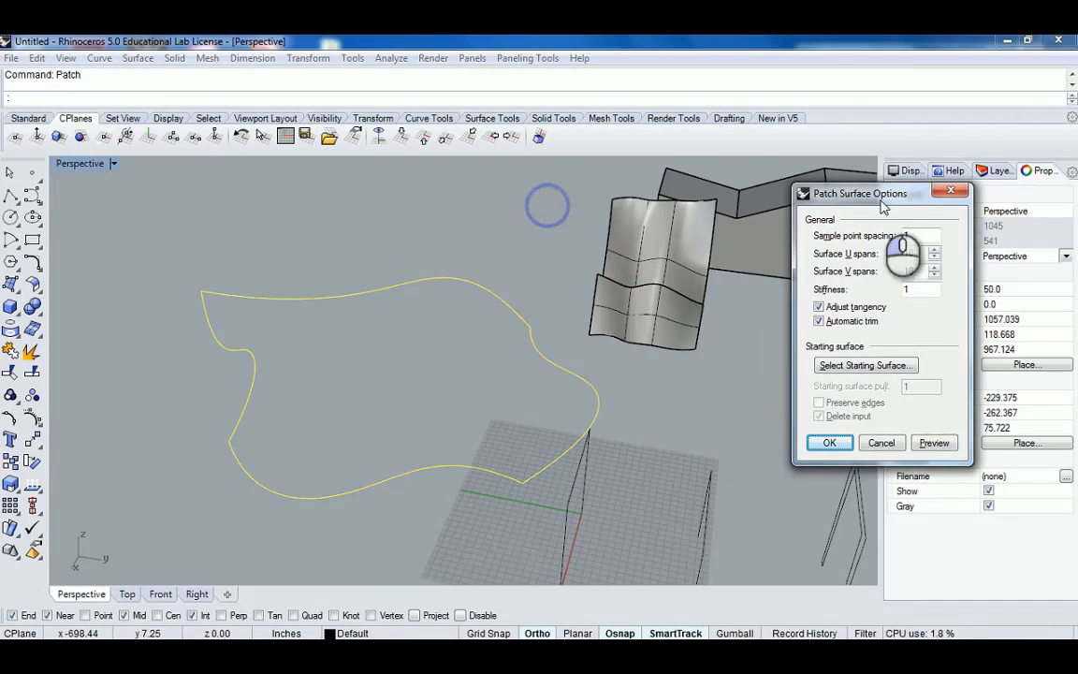
click(932, 442)
right_drag(570, 417, 365, 422)
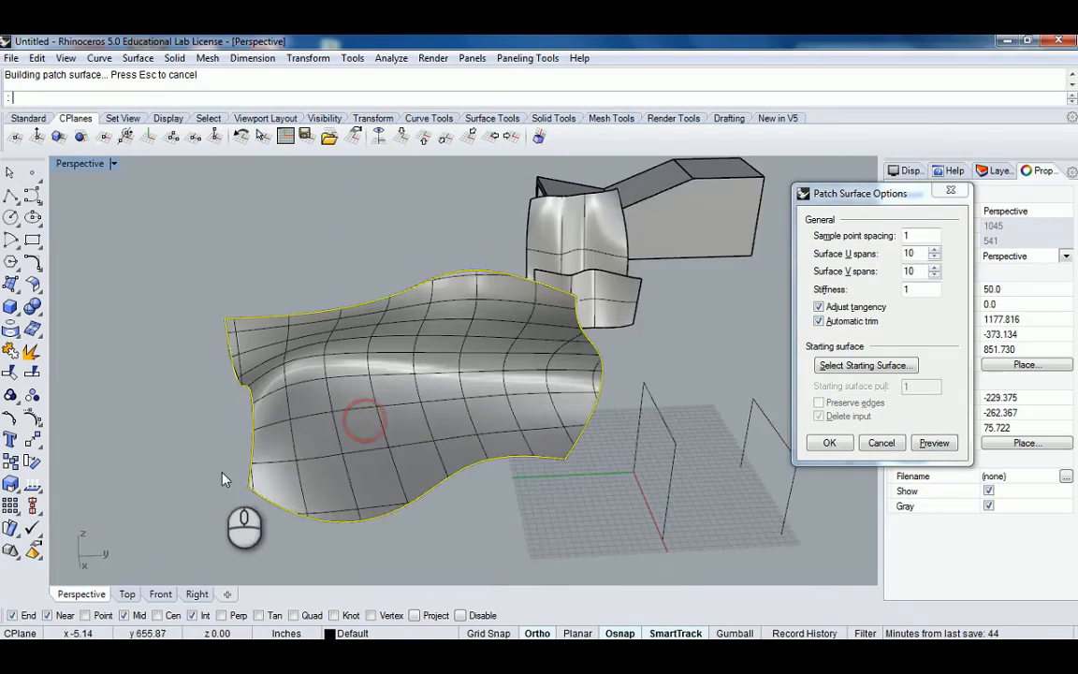
scroll(230, 475, up, 6)
right_drag(252, 457, 498, 424)
scroll(499, 425, up, 8)
scroll(501, 427, down, 4)
right_drag(562, 473, 475, 468)
scroll(475, 468, up, 8)
scroll(475, 468, down, 7)
shift+right_drag(355, 375, 458, 407)
shift+right_drag(320, 361, 414, 366)
right_drag(421, 361, 324, 375)
right_click(217, 378)
right_drag(217, 378, 320, 409)
key(ctrl+z)
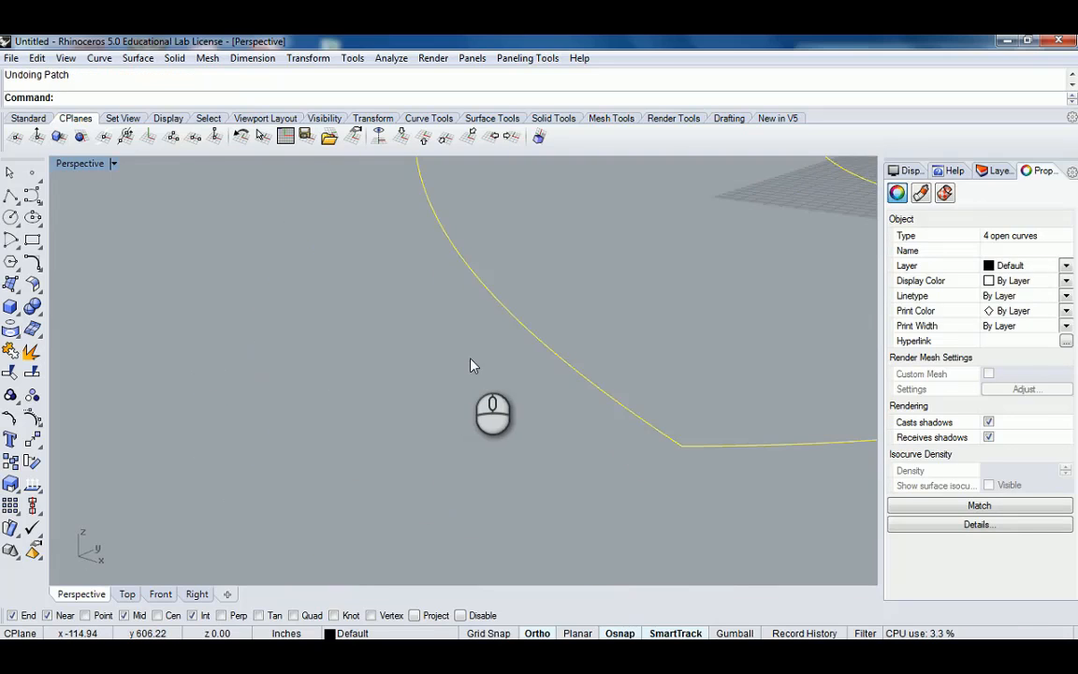
Try the Patch again with 20 U and 20 V spans, previewing it before cancelling.
key(Return)
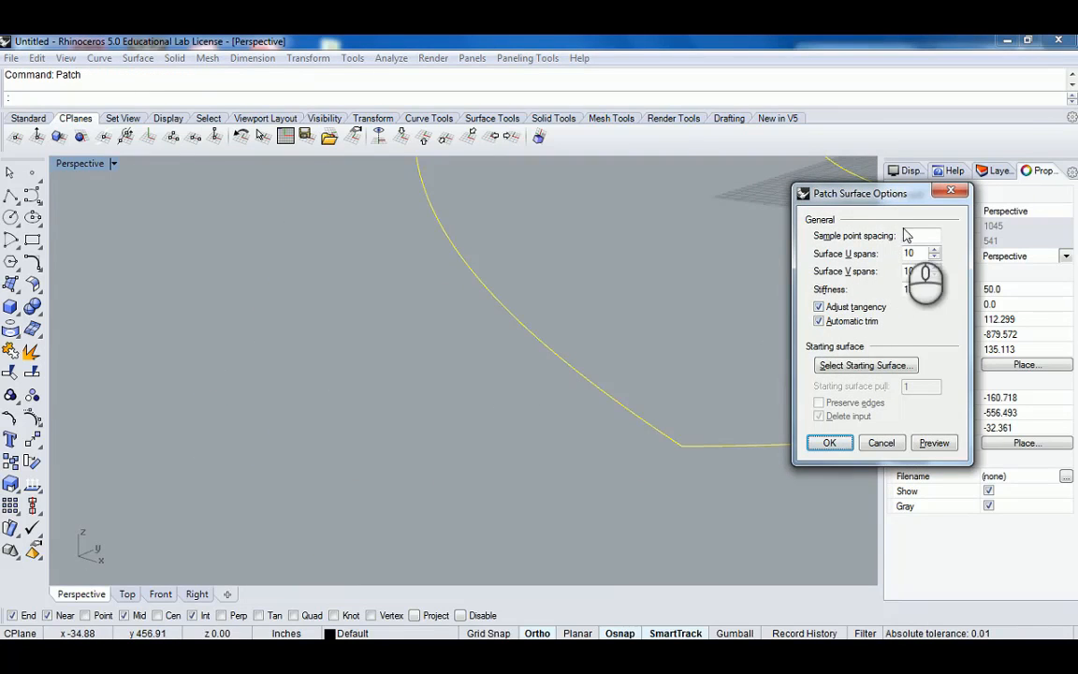
double_click(923, 254)
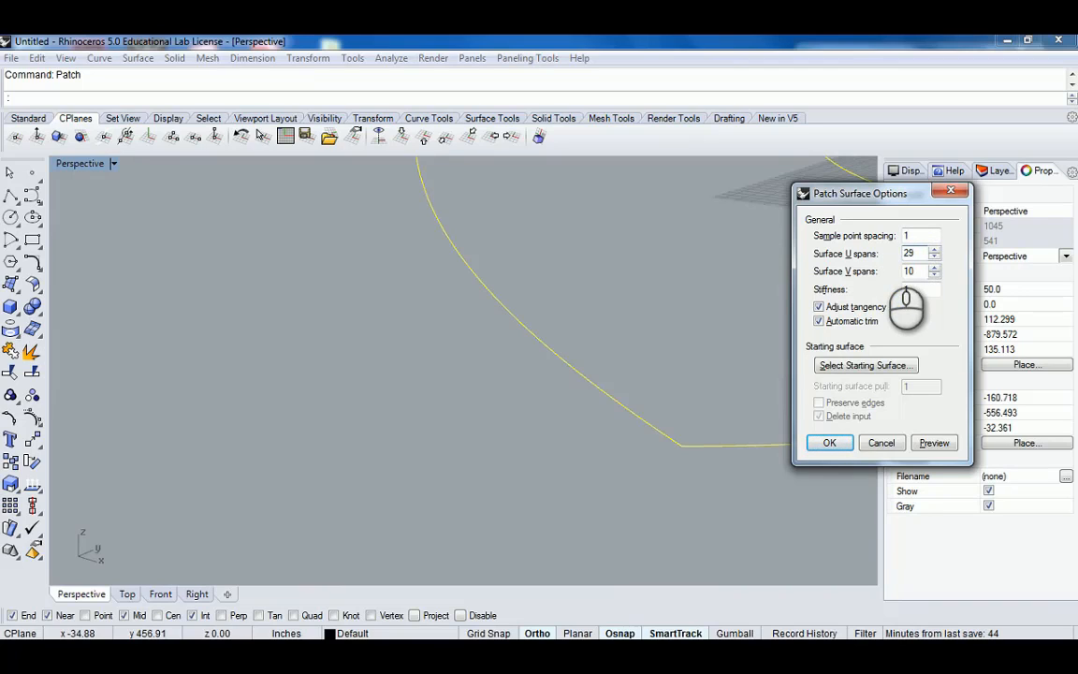
double_click(921, 271)
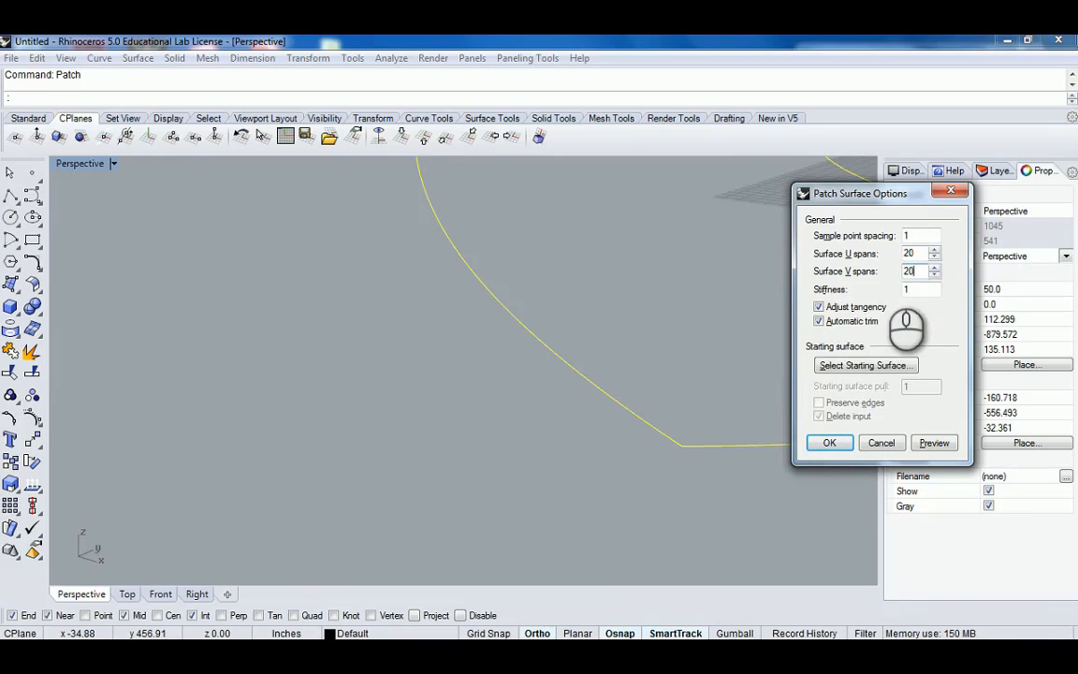
click(931, 444)
mouse_move(661, 366)
right_down()
mouse_move(577, 366)
mouse_move(435, 543)
mouse_move(408, 477)
mouse_move(414, 495)
right_up()
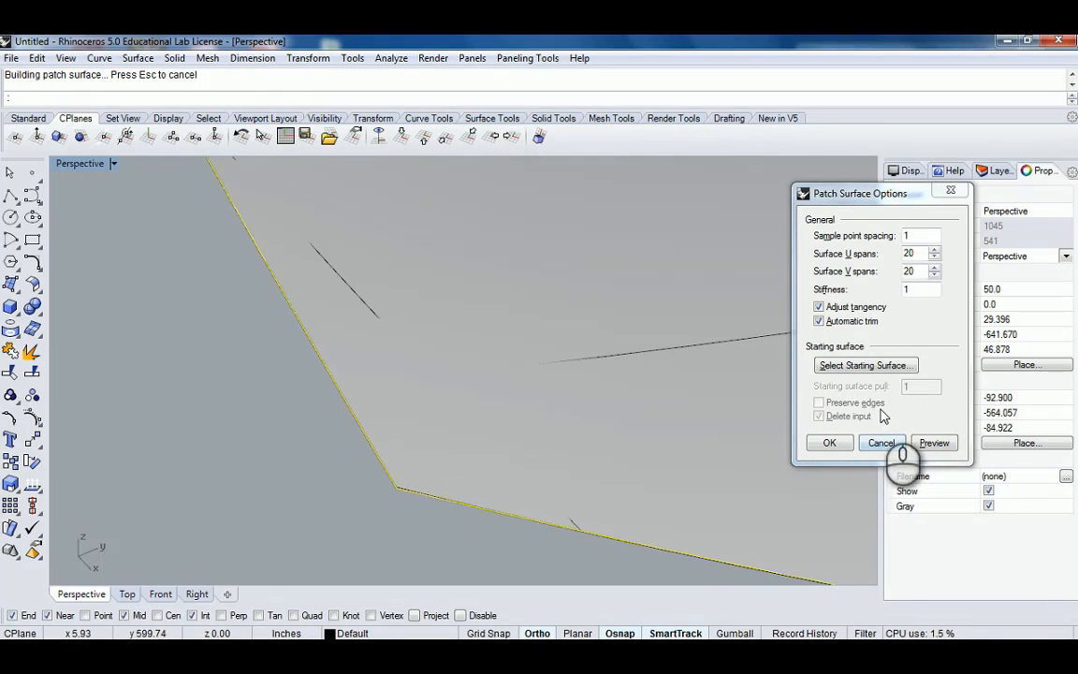
right_drag(508, 389, 536, 387)
scroll(537, 386, down, 10)
scroll(536, 386, down, 12)
right_drag(591, 363, 607, 437)
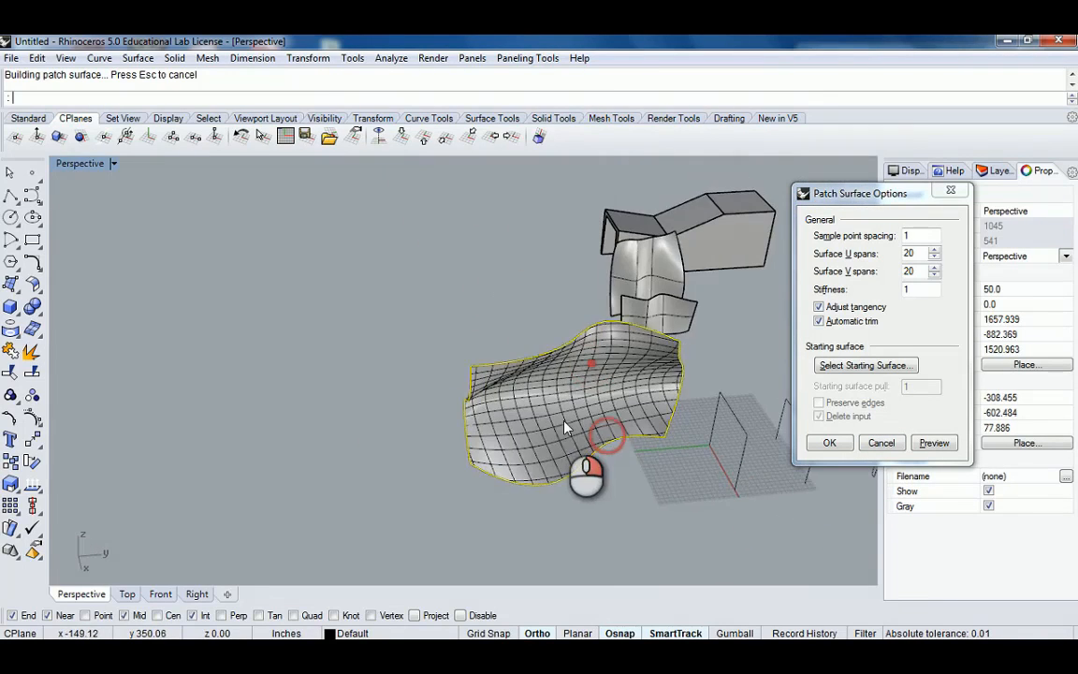
scroll(567, 426, up, 5)
right_drag(632, 510, 673, 426)
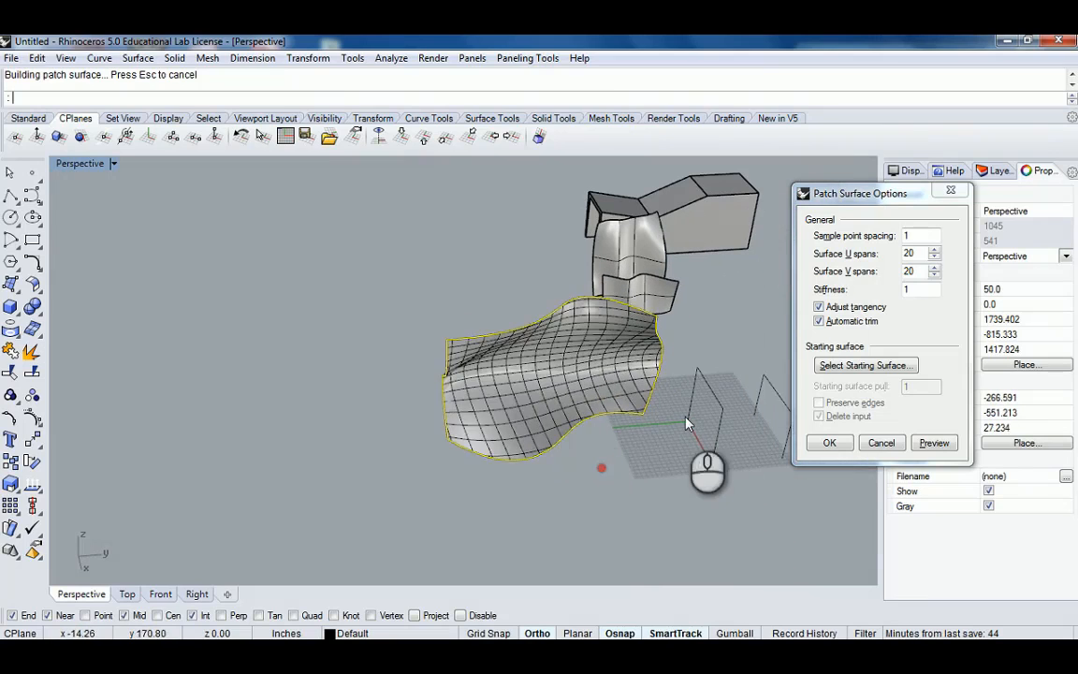
key(Escape)
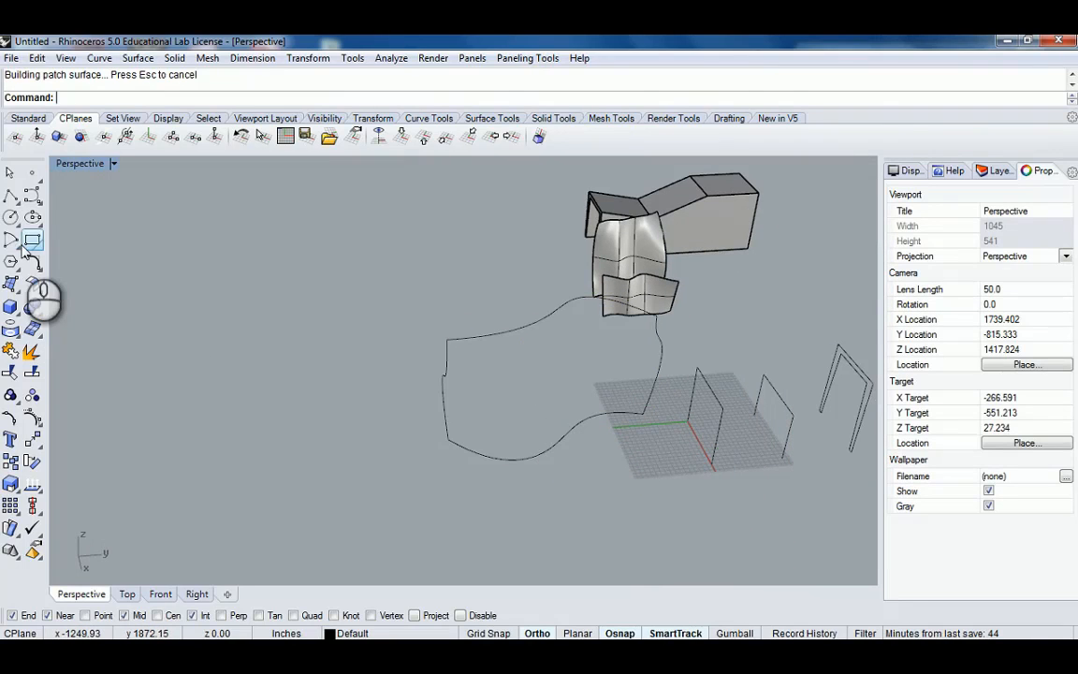
Draw a closed freeform control-point curve in open space beside the earlier curves.
click(33, 196)
shift+right_drag(301, 322, 445, 301)
scroll(464, 362, up, 2)
click(464, 362)
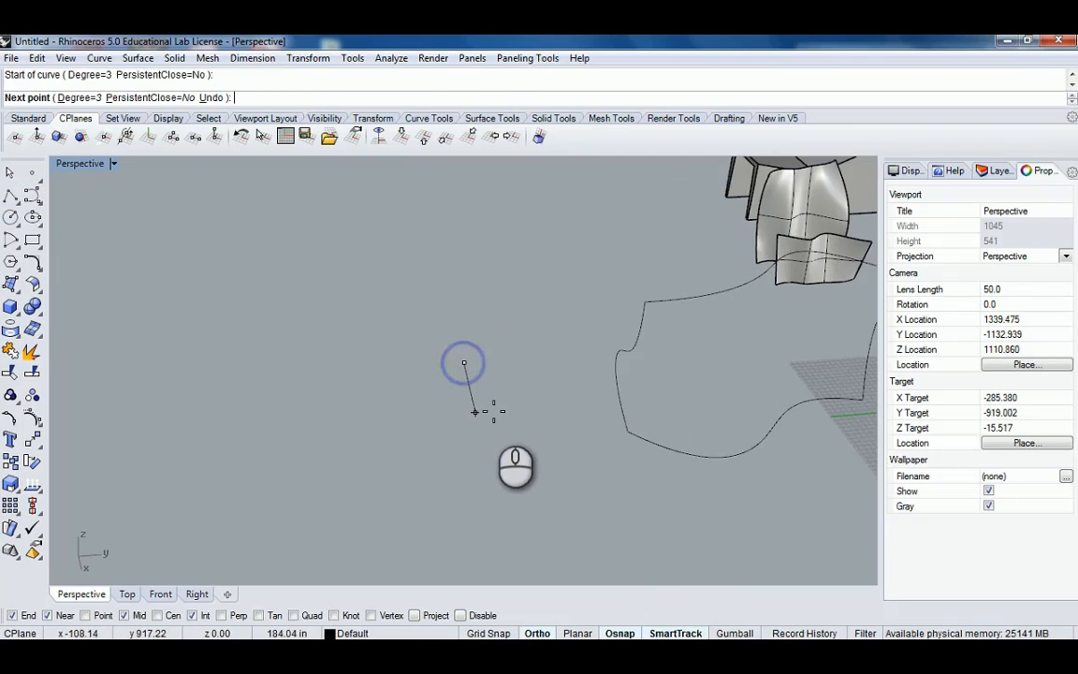
click(475, 411)
click(357, 422)
click(253, 397)
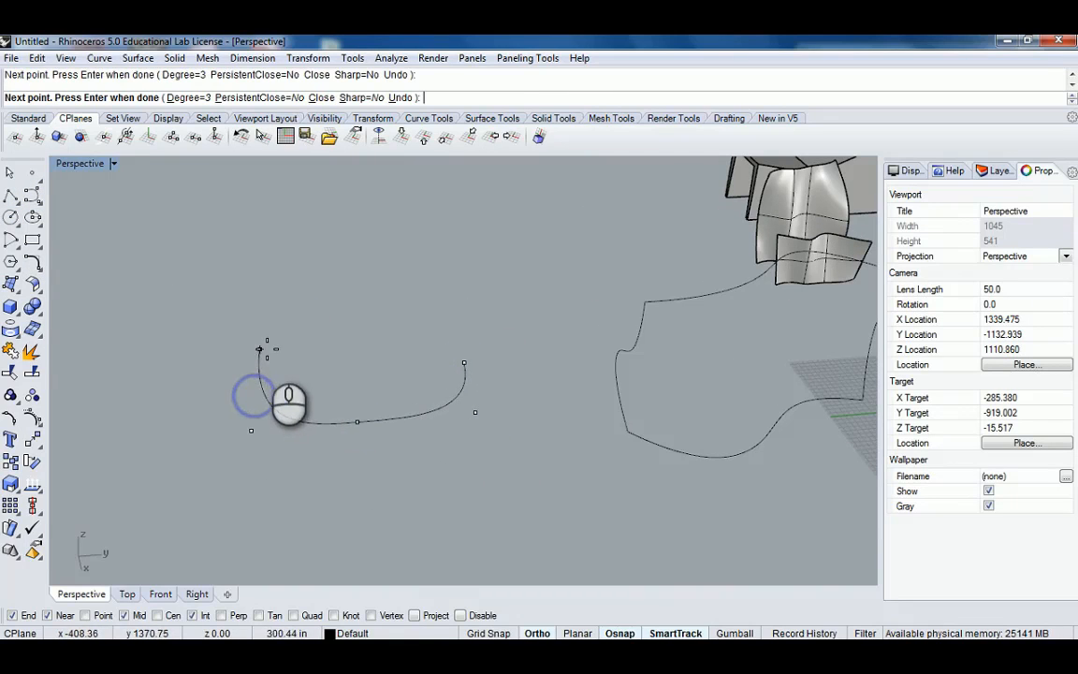
click(266, 349)
click(371, 342)
click(388, 383)
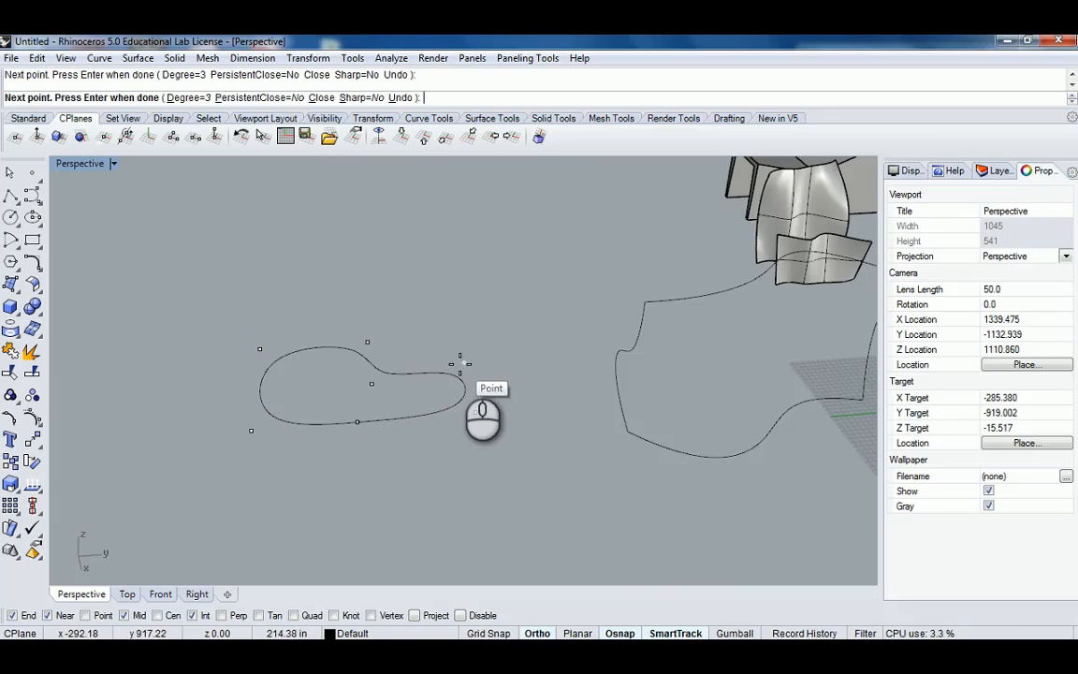
click(460, 362)
mouse_move(402, 386)
right_down()
mouse_move(524, 314)
mouse_move(408, 360)
mouse_move(396, 386)
right_up()
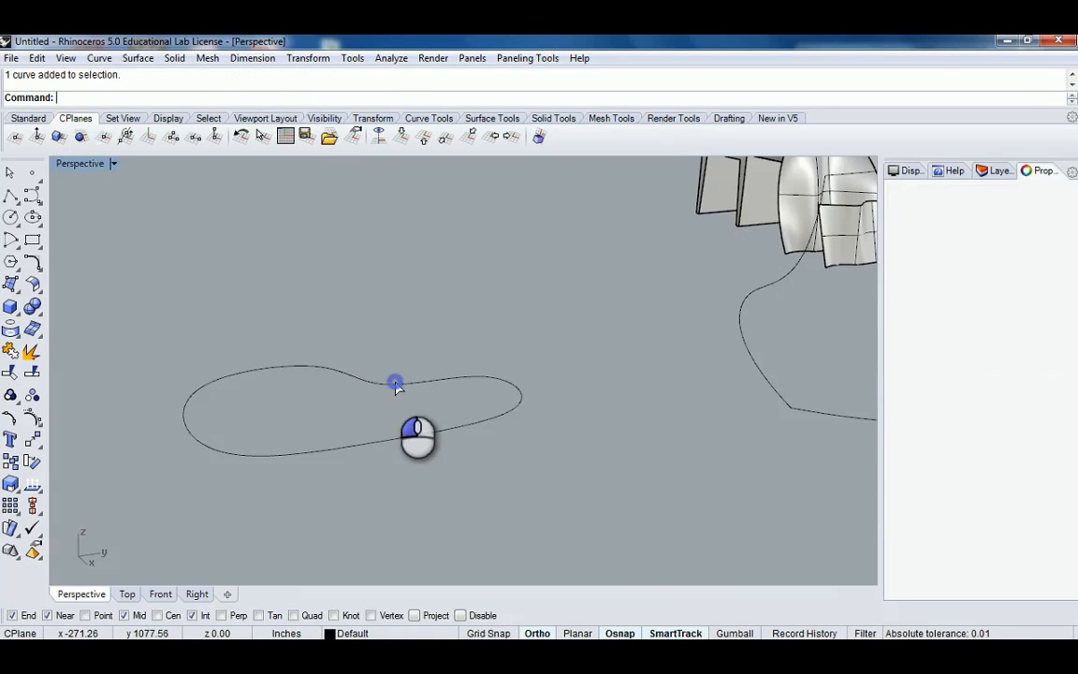
Copy the closed curve vertically to a position above the original.
click(396, 383)
text(copy)
key(Return)
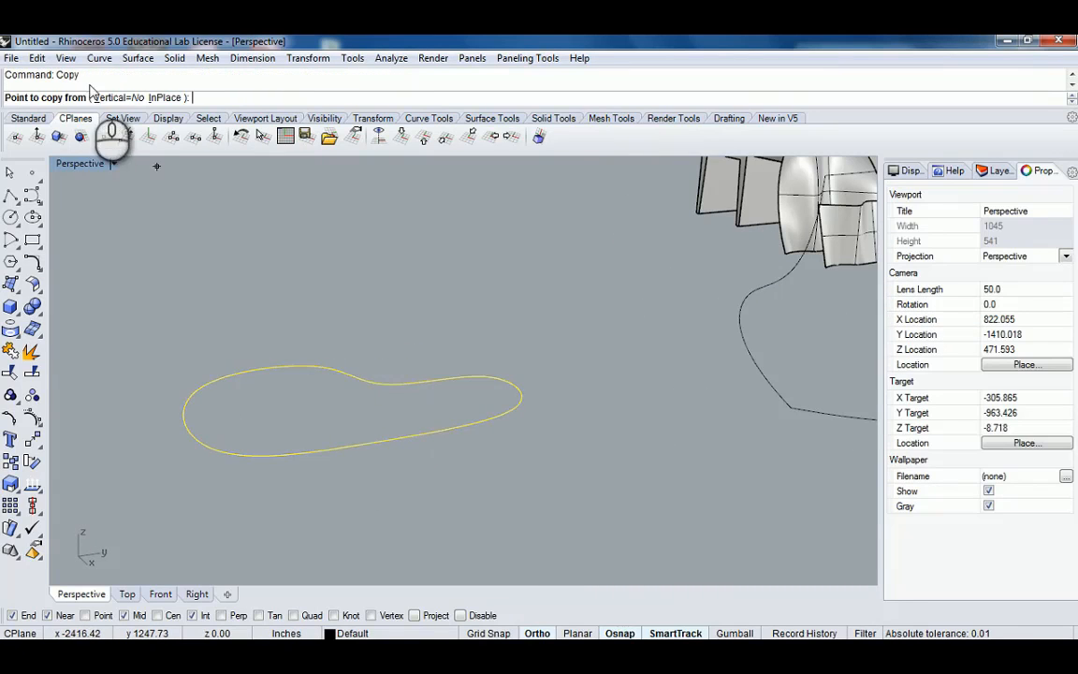
click(111, 98)
click(436, 380)
click(439, 302)
right_click(439, 301)
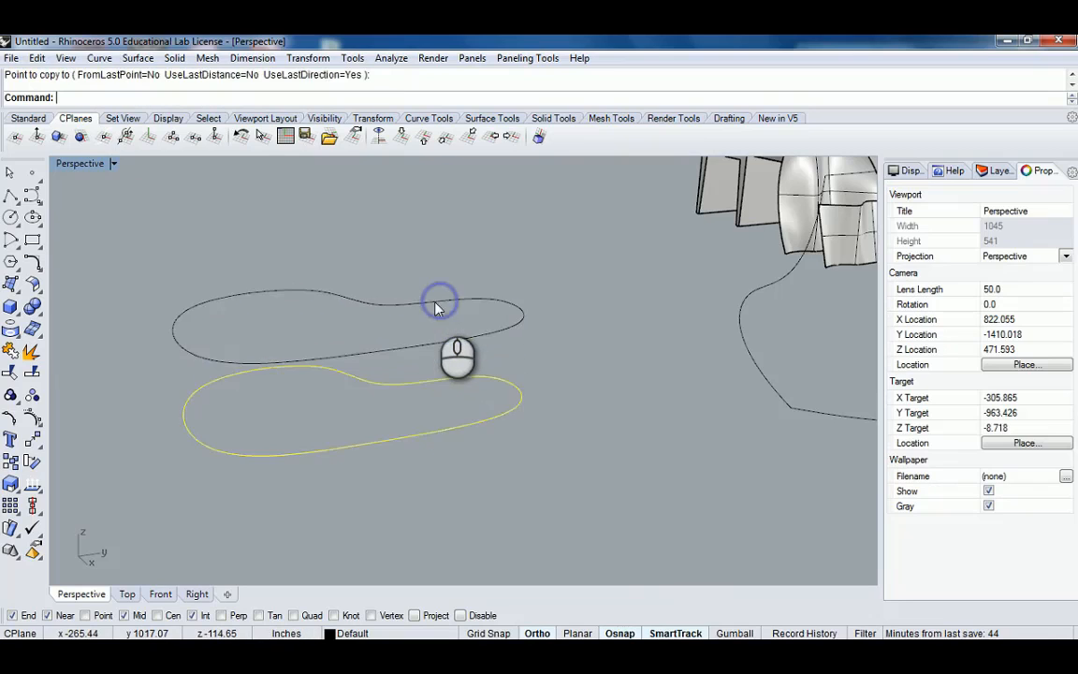
click(493, 312)
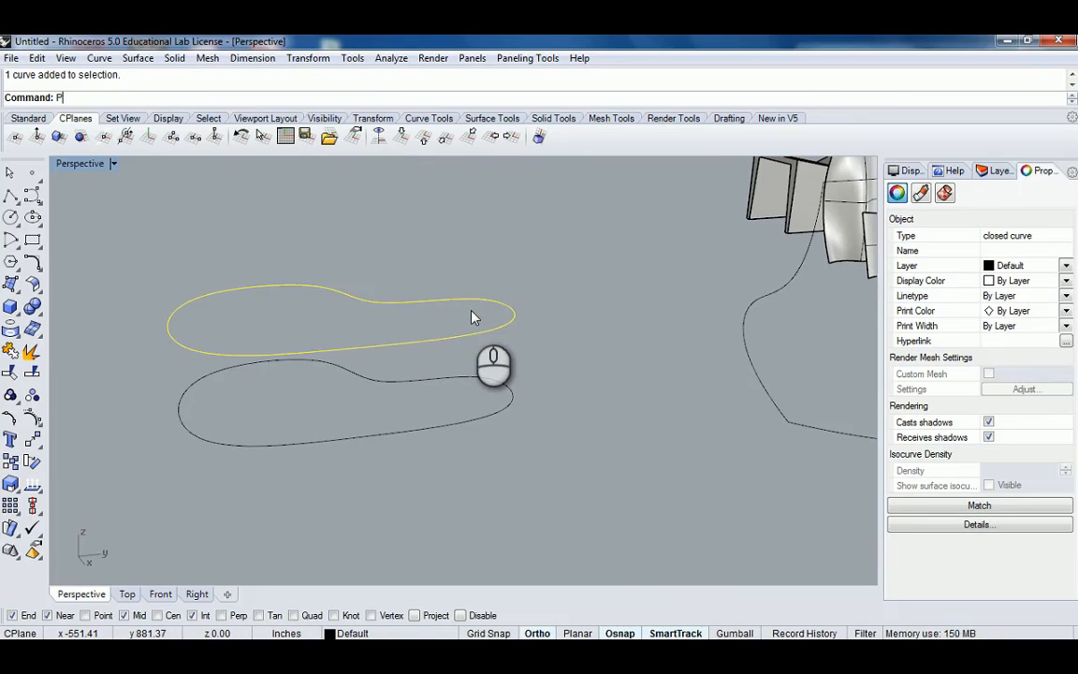
Turn on the copied curve's control points and move several of them to reshape it.
text(Points)
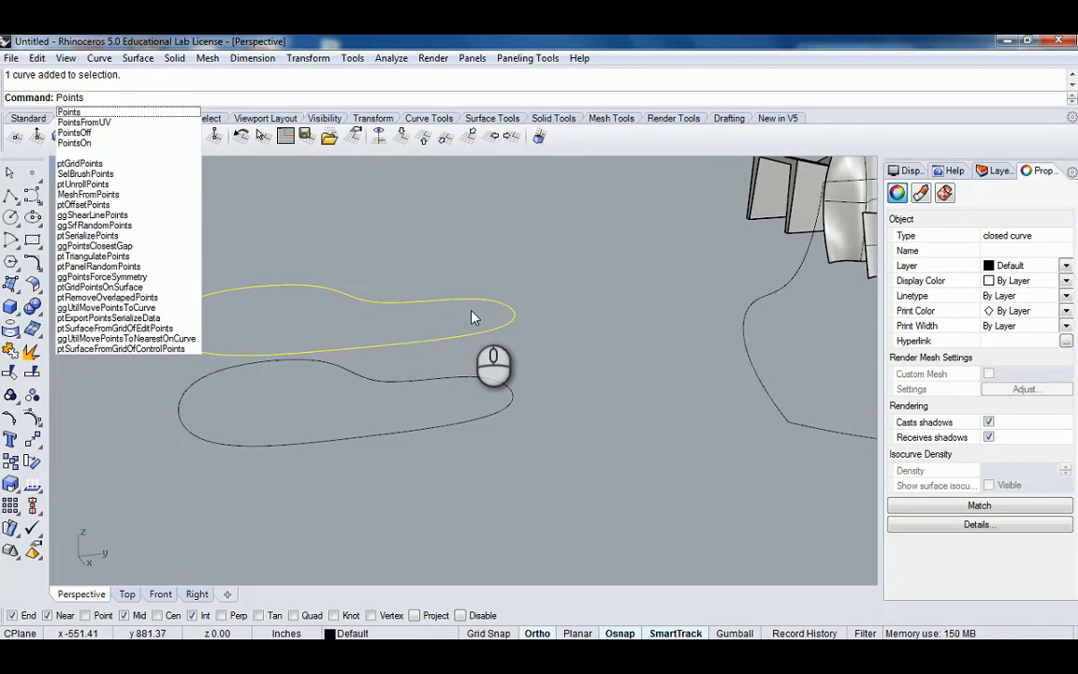
text(On)
key(Return)
right_drag(491, 314, 532, 292)
drag(586, 277, 543, 348)
drag(496, 290, 429, 292)
click(229, 263)
drag(370, 262, 271, 305)
drag(211, 273, 121, 340)
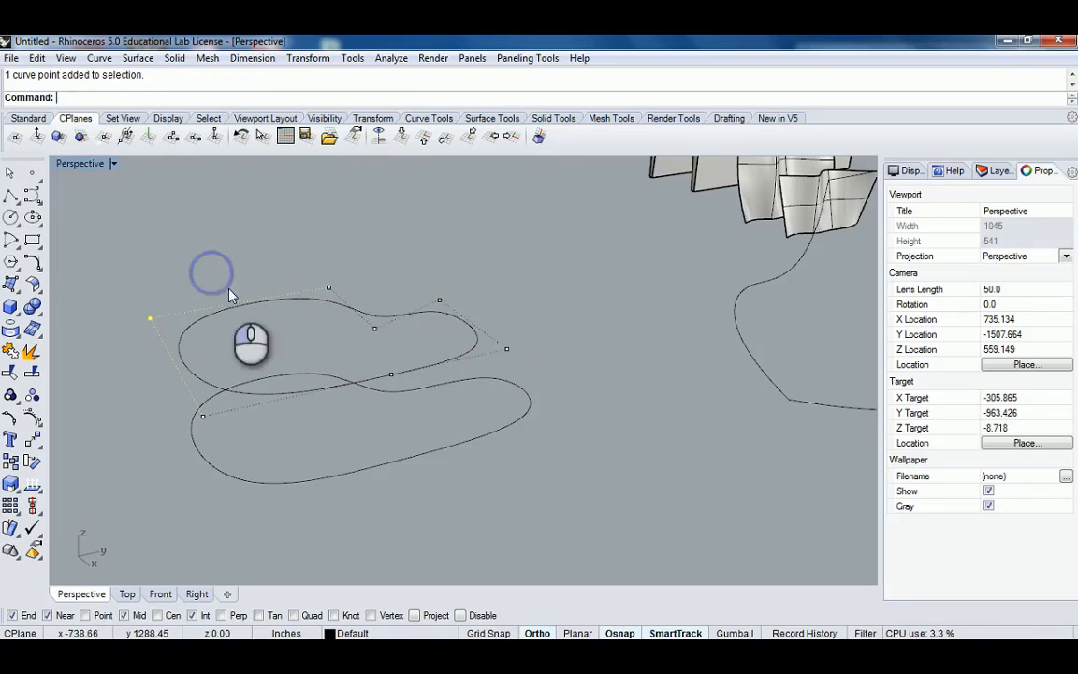
drag(329, 288, 345, 304)
right_drag(334, 322, 381, 331)
key(Escape)
key(Escape)
Try to loft with only the upper closed curve selected.
right_drag(481, 334, 396, 385)
click(440, 310)
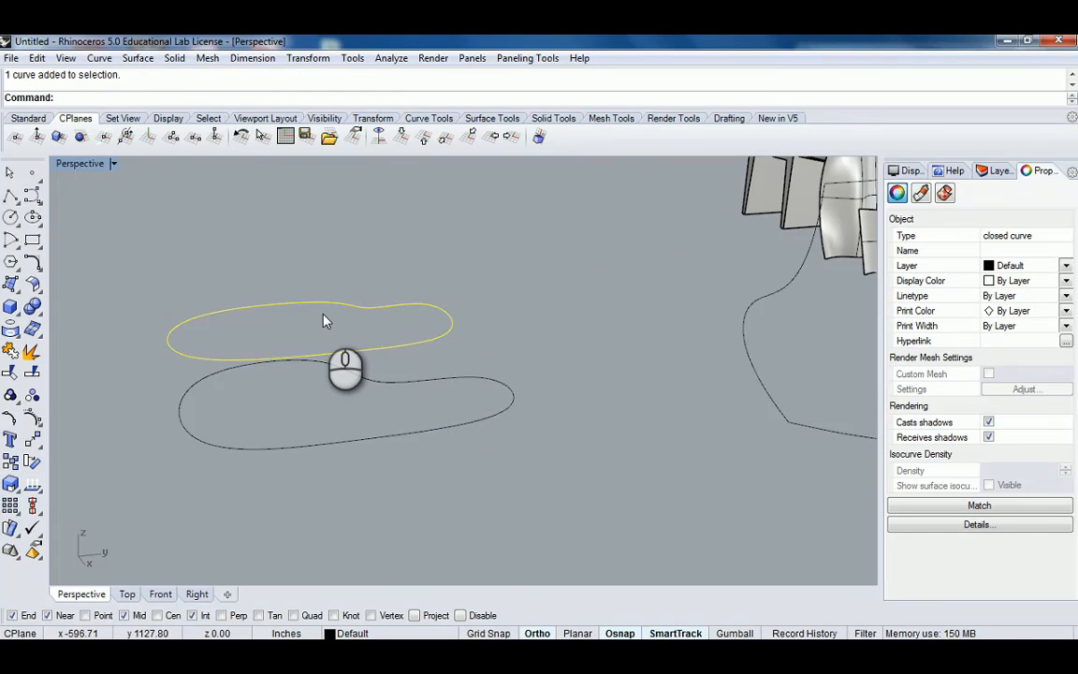
text(Loft)
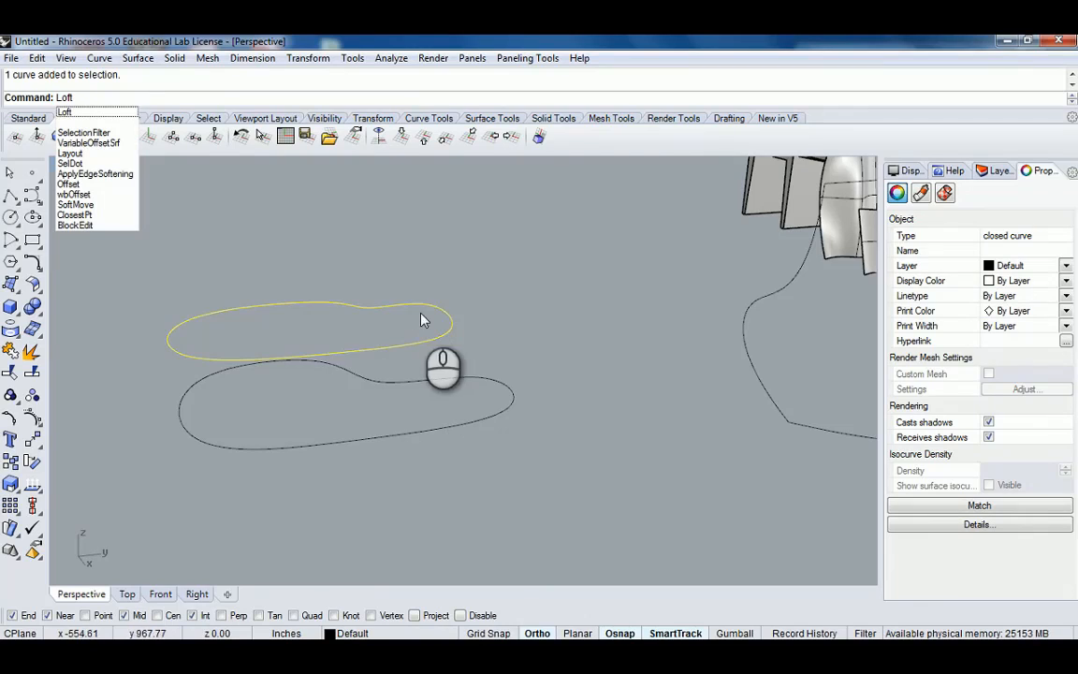
key(Return)
Draw a small circle centred inside the upper closed curve.
right_drag(428, 318, 421, 316)
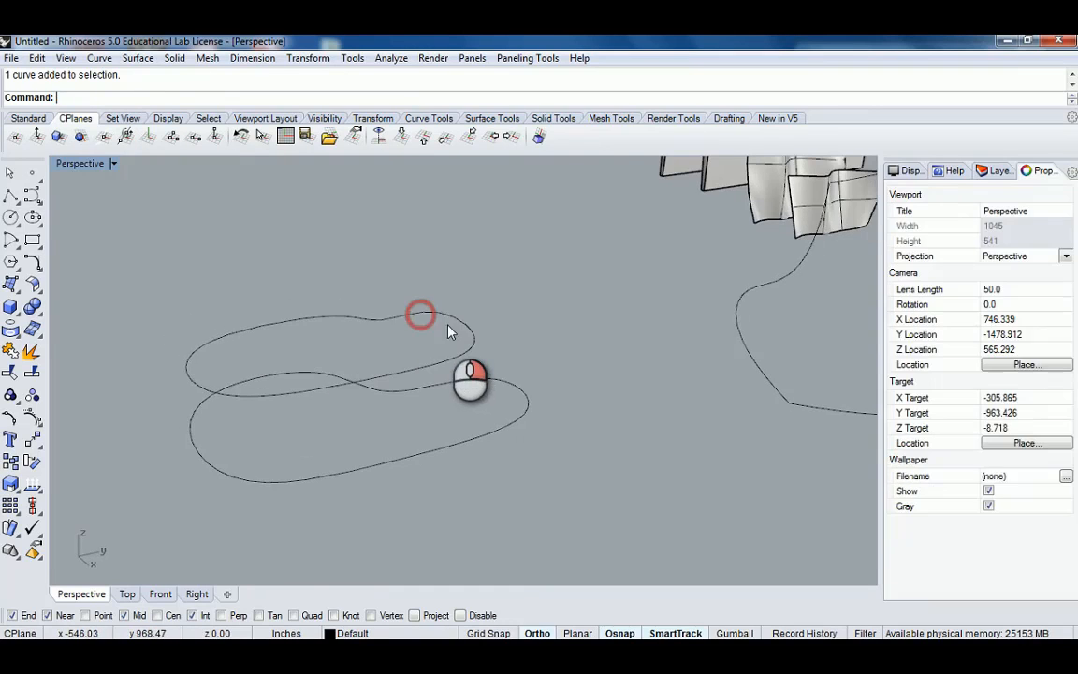
click(467, 320)
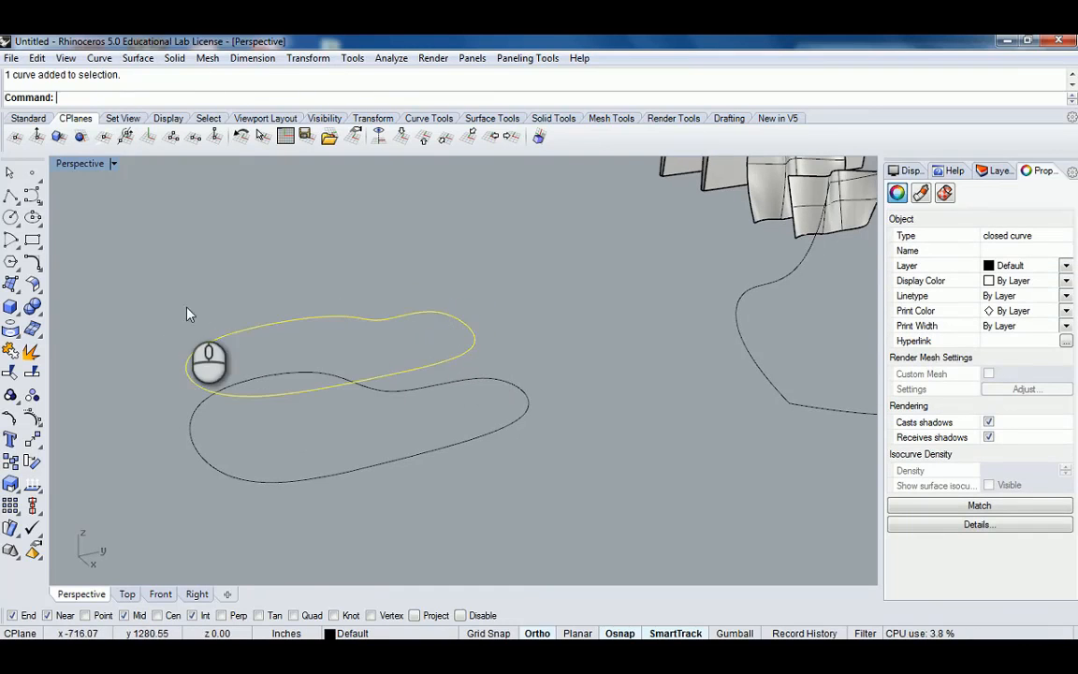
click(10, 216)
click(330, 345)
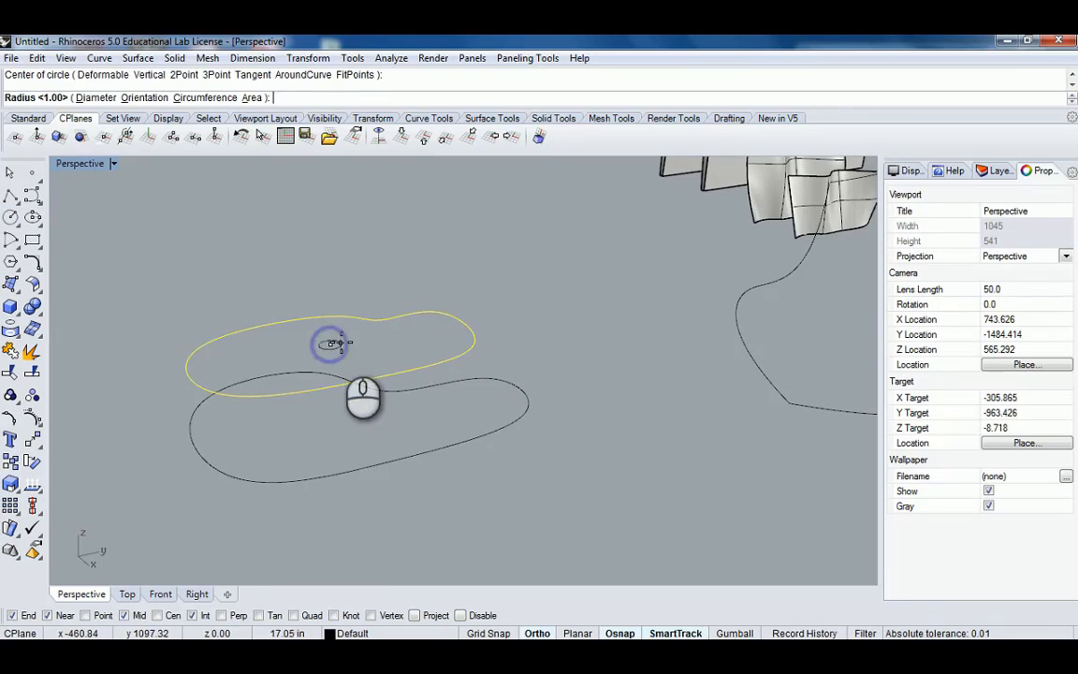
click(345, 342)
click(344, 342)
mouse_move(380, 351)
right_down()
mouse_move(432, 312)
mouse_move(398, 352)
mouse_move(375, 352)
right_up()
Move the small circle vertically to a position well above the upper closed curve.
text(m)
key(Return)
click(321, 341)
click(318, 328)
text(m)
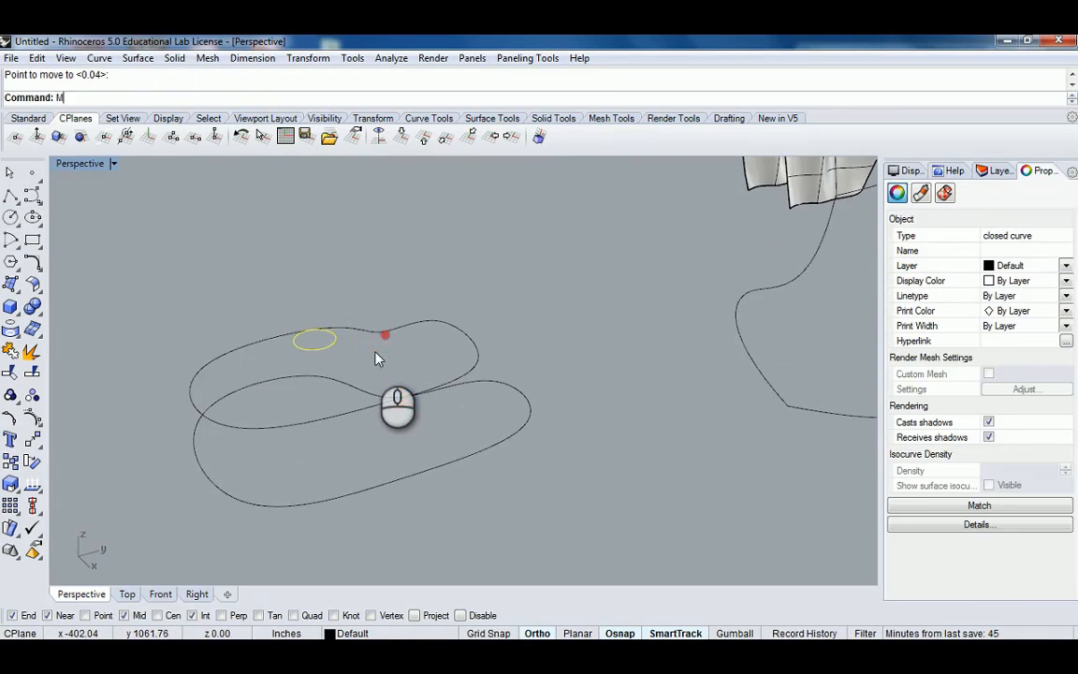
key(Return)
click(126, 99)
click(323, 335)
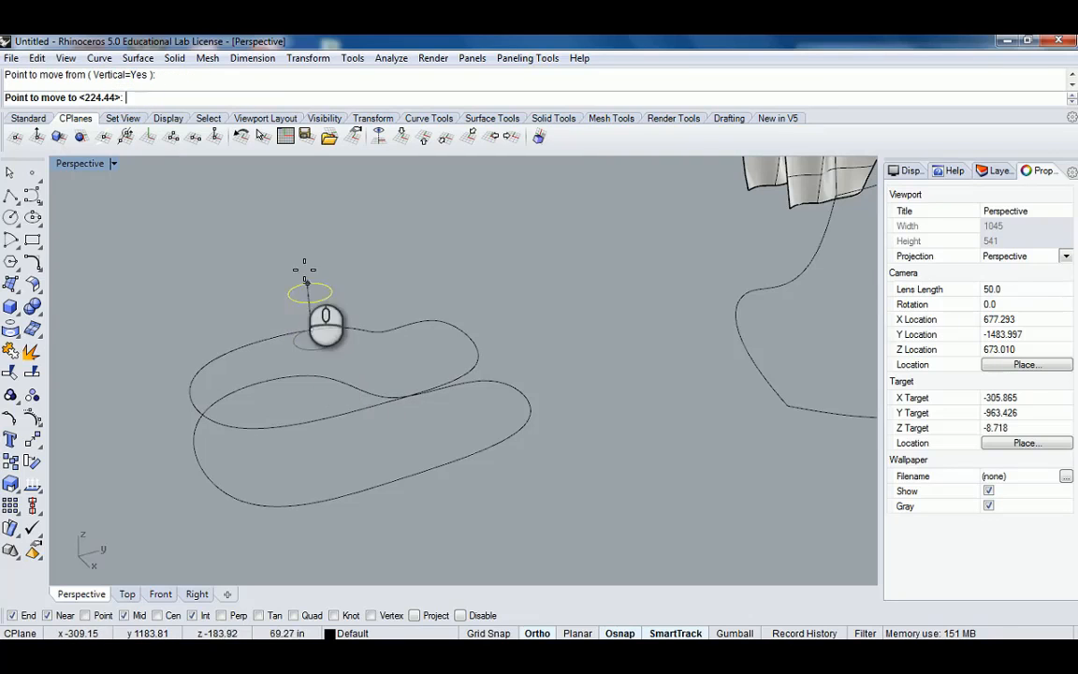
click(281, 224)
Draw a control-point curve from the small circle down to a point perpendicular on the lower closed curve.
right_drag(431, 359, 468, 394)
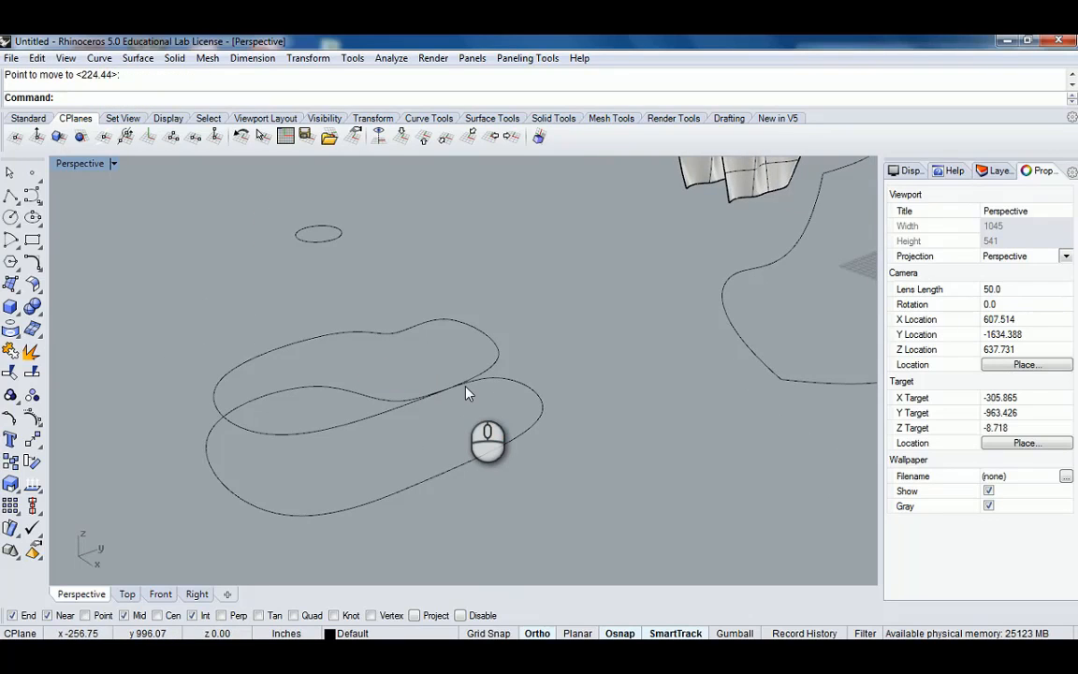
key(BackSpace)
key(BackSpace)
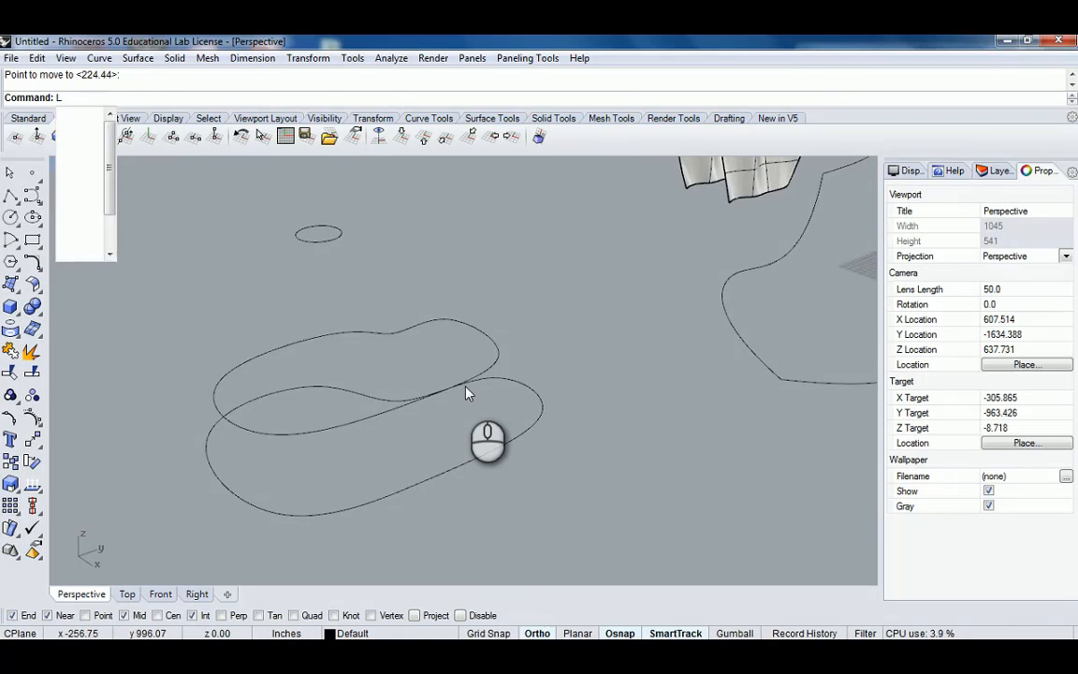
right_drag(341, 326, 492, 329)
right_drag(626, 342, 357, 362)
click(33, 195)
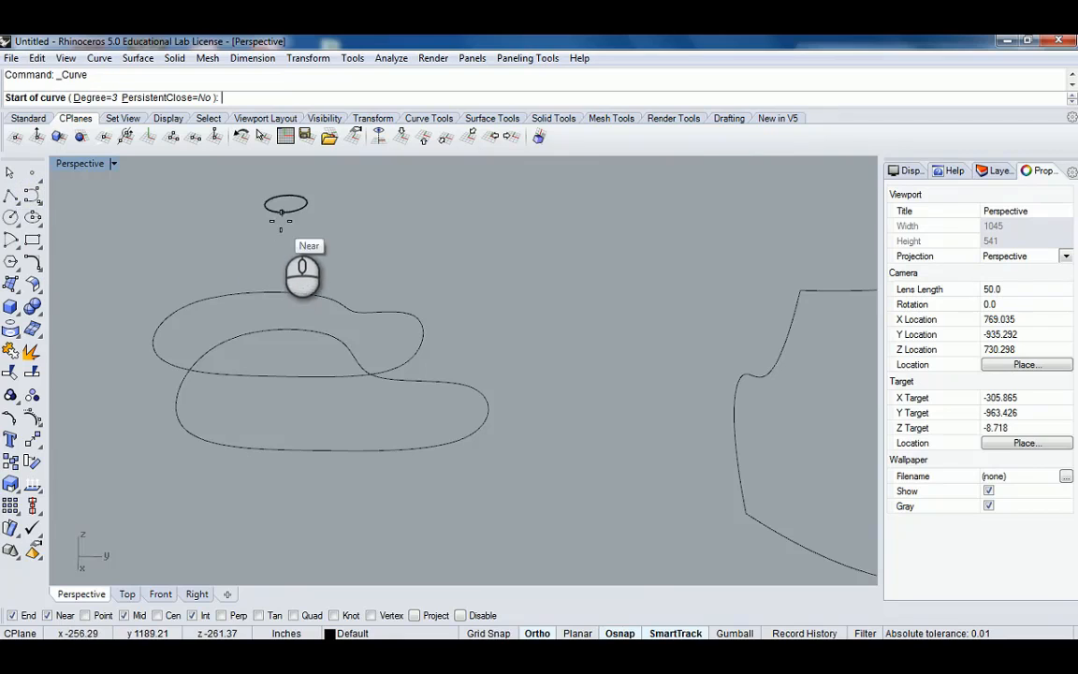
click(281, 213)
mouse_move(287, 322)
right_down()
mouse_move(187, 323)
mouse_move(250, 309)
mouse_move(283, 337)
mouse_move(192, 469)
right_up()
click(221, 615)
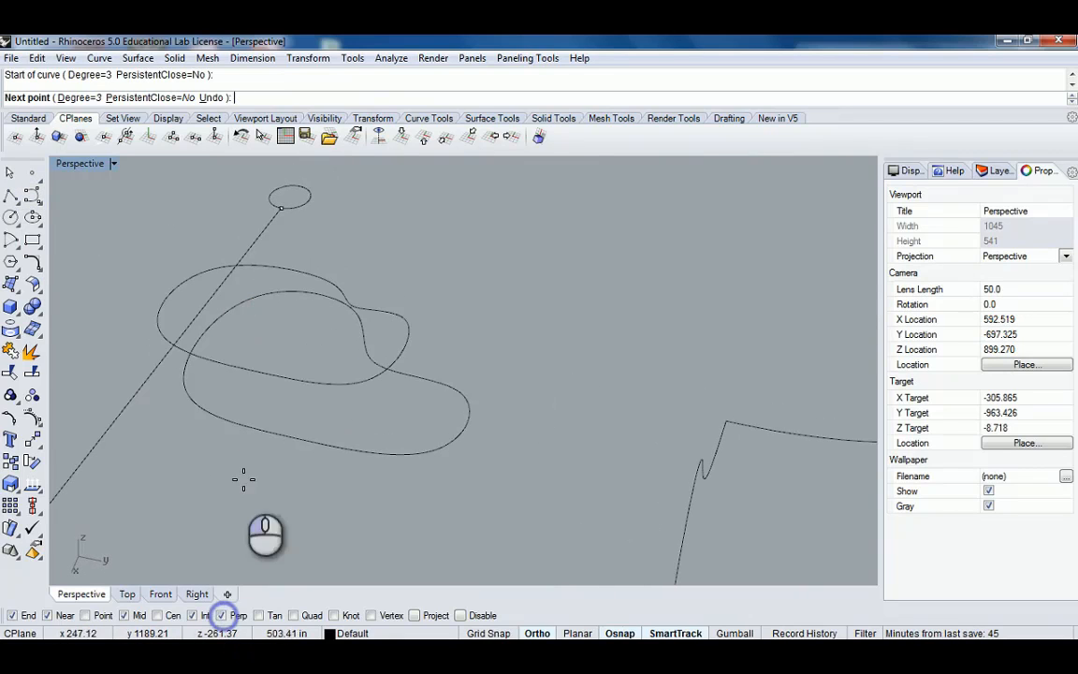
click(252, 362)
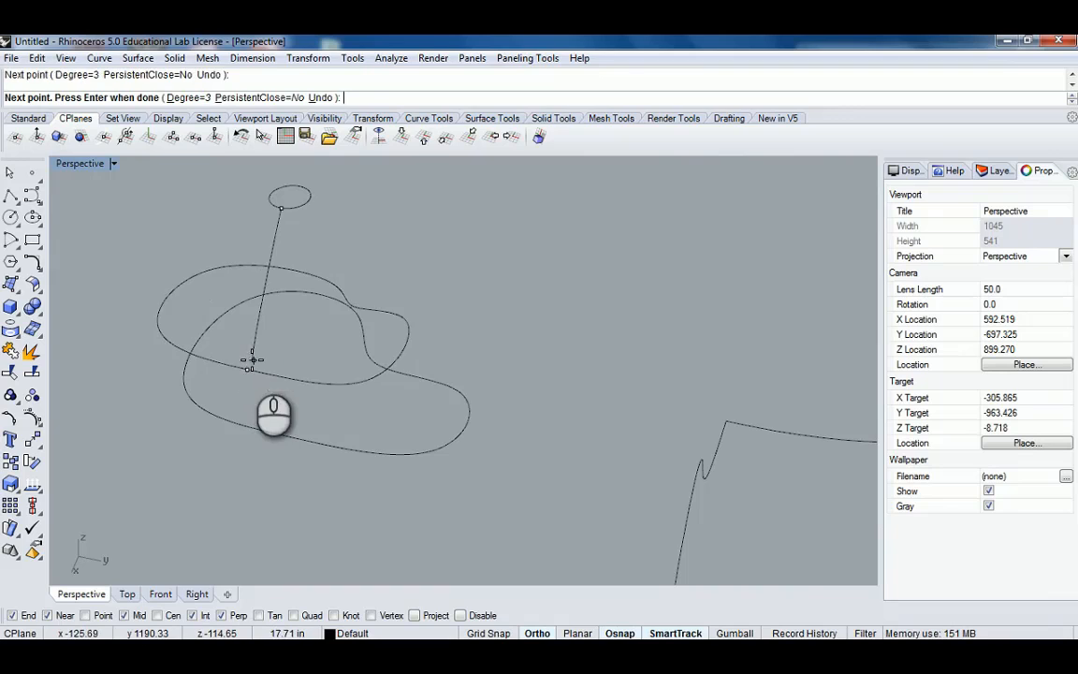
click(262, 429)
key(Return)
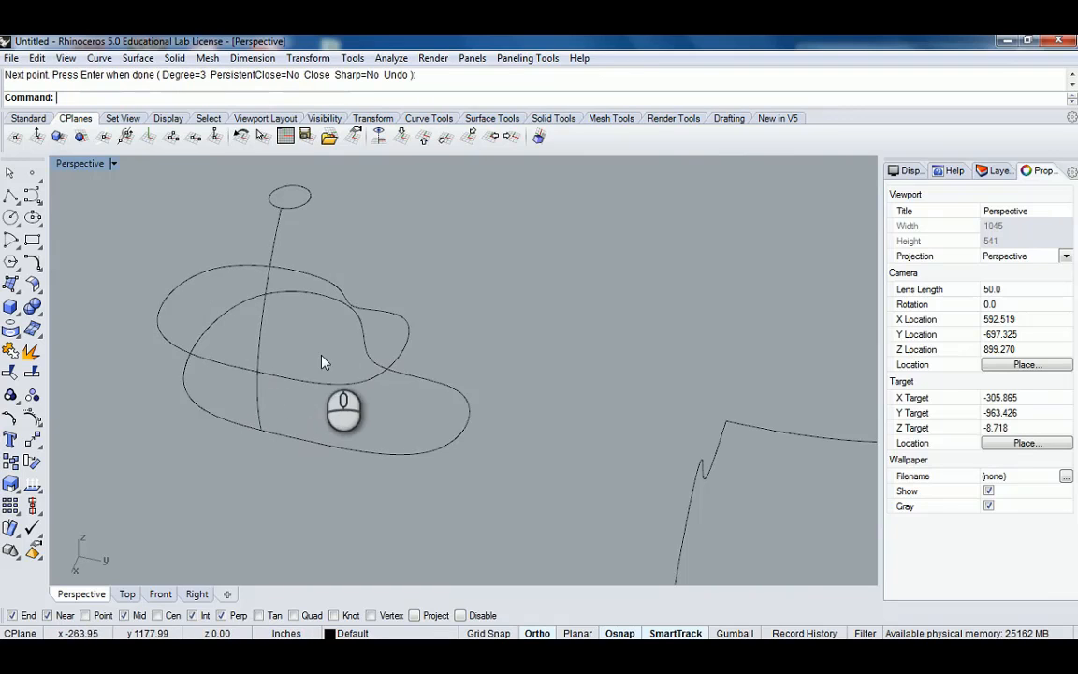
Sweep along two rails, the small circle and the lower closed curve, using the connecting curve as cross-section.
mouse_move(323, 358)
right_down()
mouse_move(400, 380)
mouse_move(287, 358)
mouse_move(308, 329)
mouse_move(332, 337)
mouse_move(327, 372)
right_up()
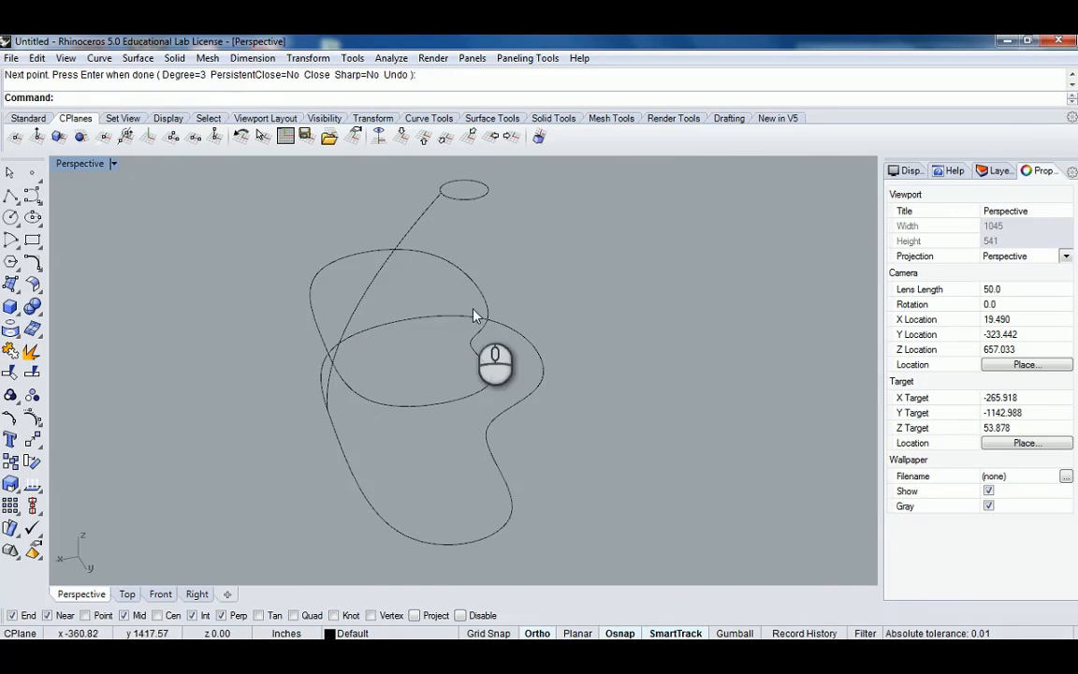
click(335, 430)
click(466, 197)
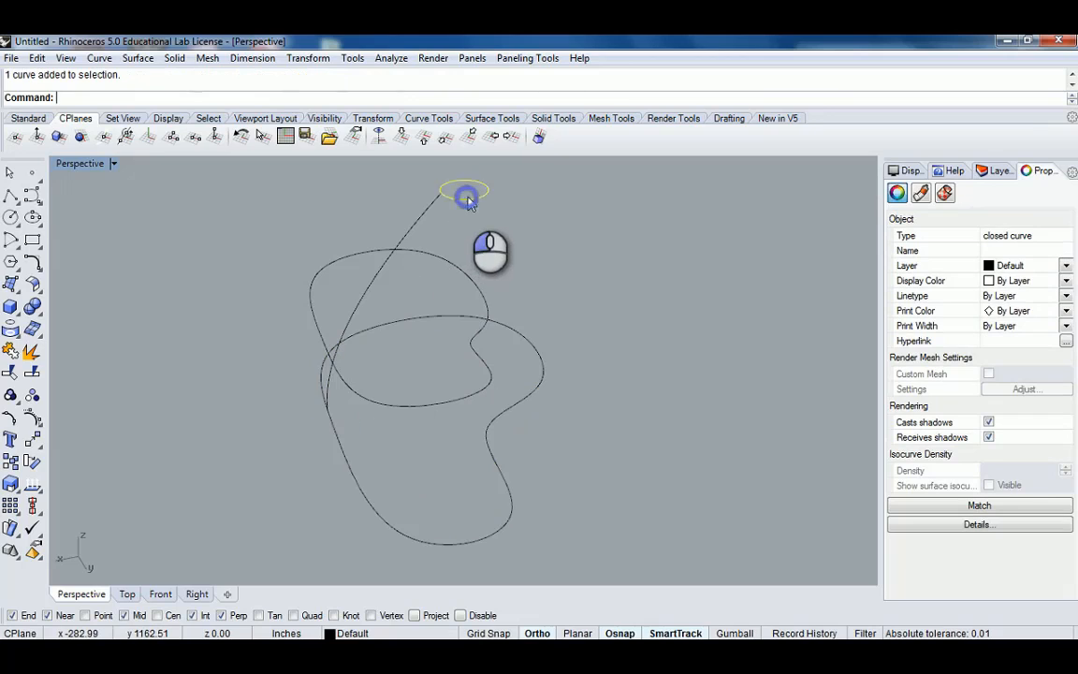
text(D)
text(Swee)
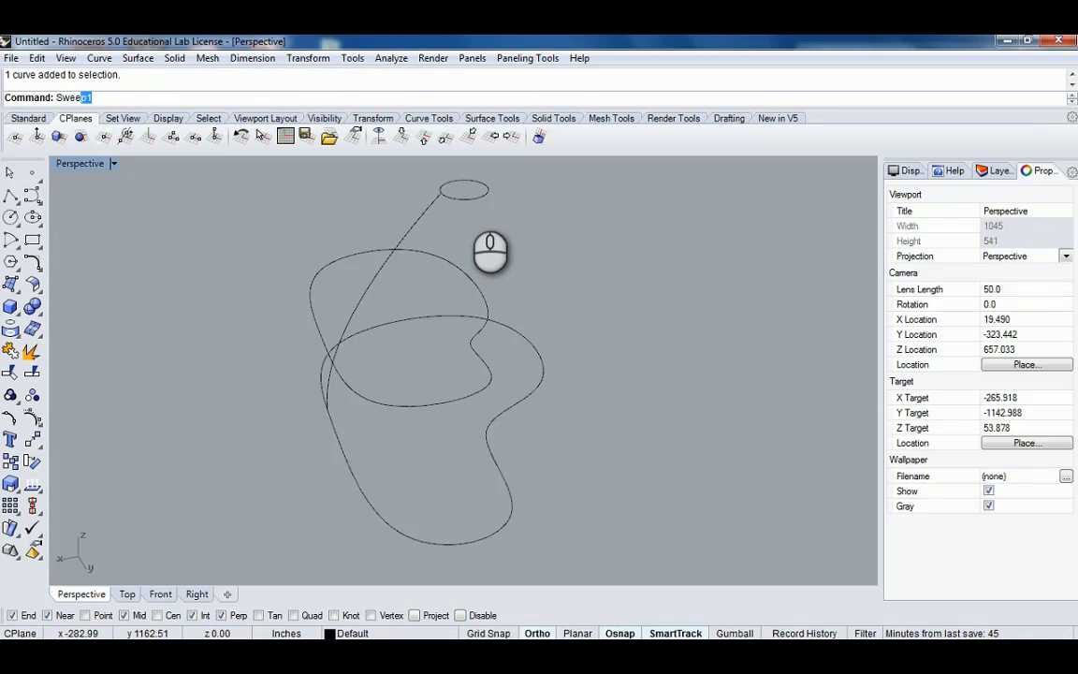
text(p1)
key(Return)
click(466, 194)
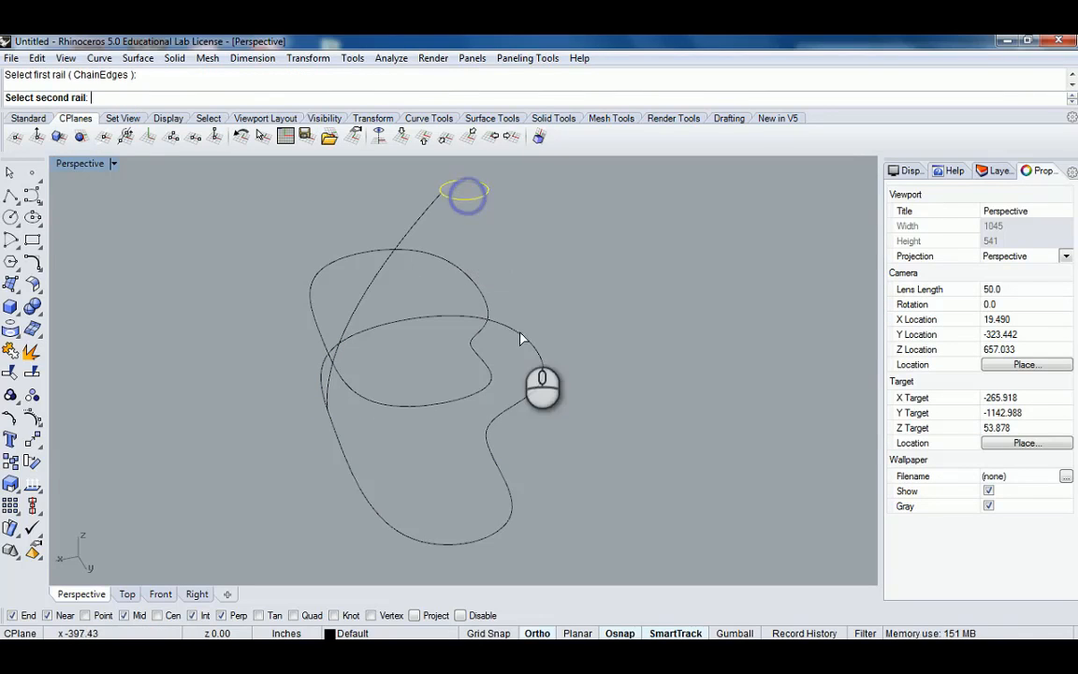
click(521, 339)
click(369, 291)
key(Return)
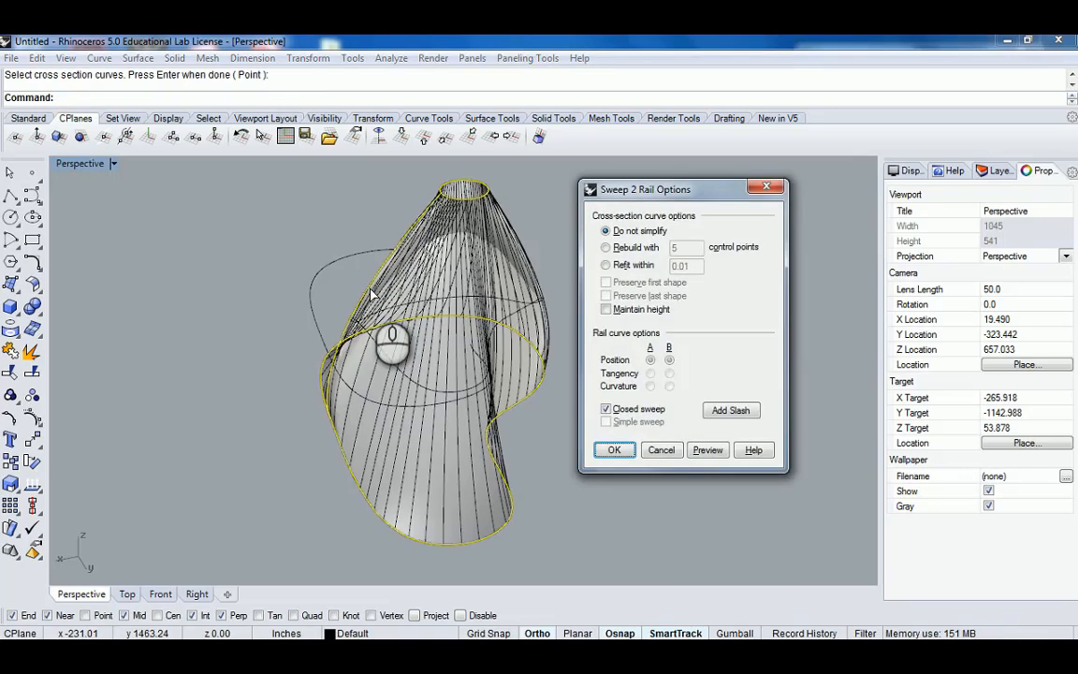
key(Return)
Orbit around the swept surface, then undo the two-rail sweep.
right_drag(464, 258, 43, 260)
right_drag(499, 285, 436, 295)
scroll(424, 200, up, 5)
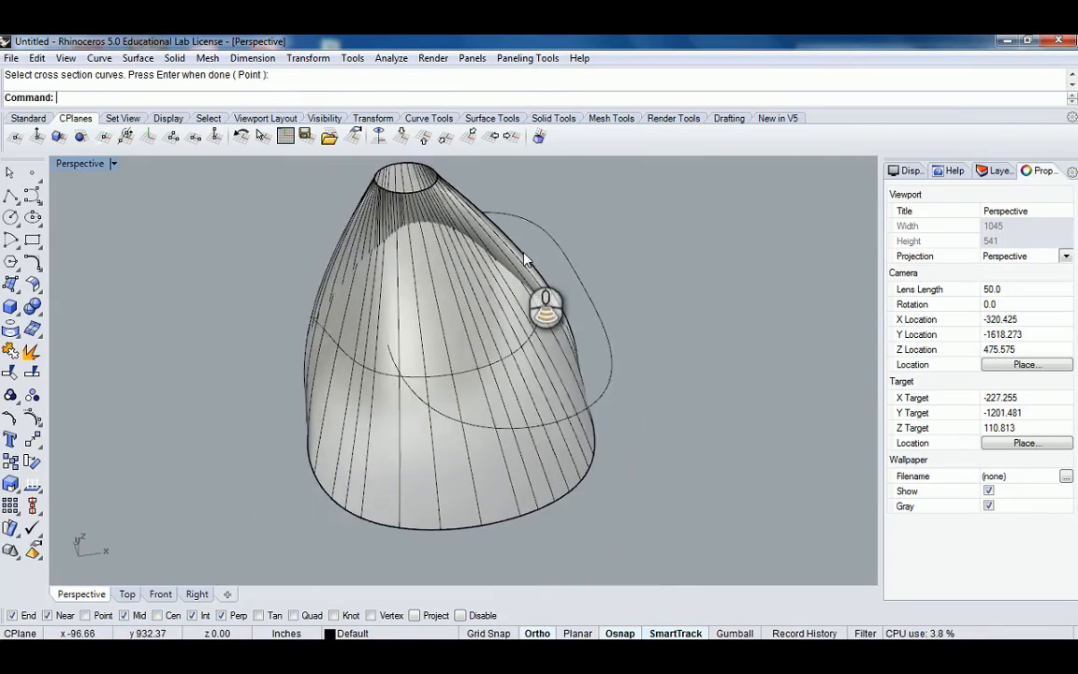
right_drag(526, 260, 501, 381)
key(ctrl+z)
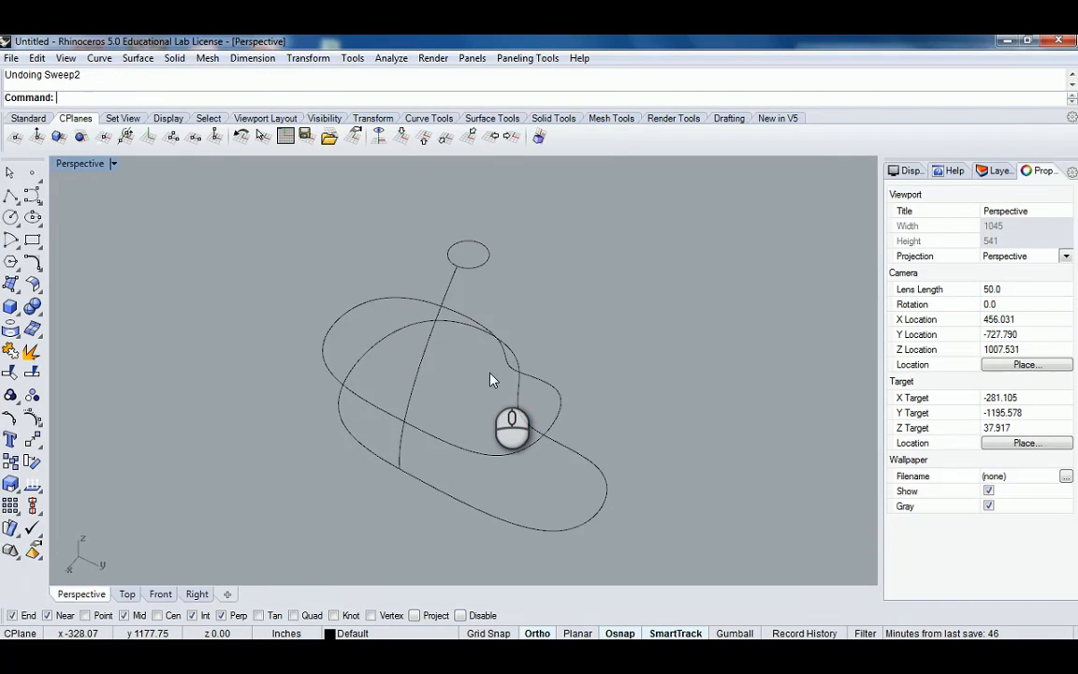
Start a Patch surface through the two closed curves, the small circle and the connecting curve, and preview it.
text(atch)
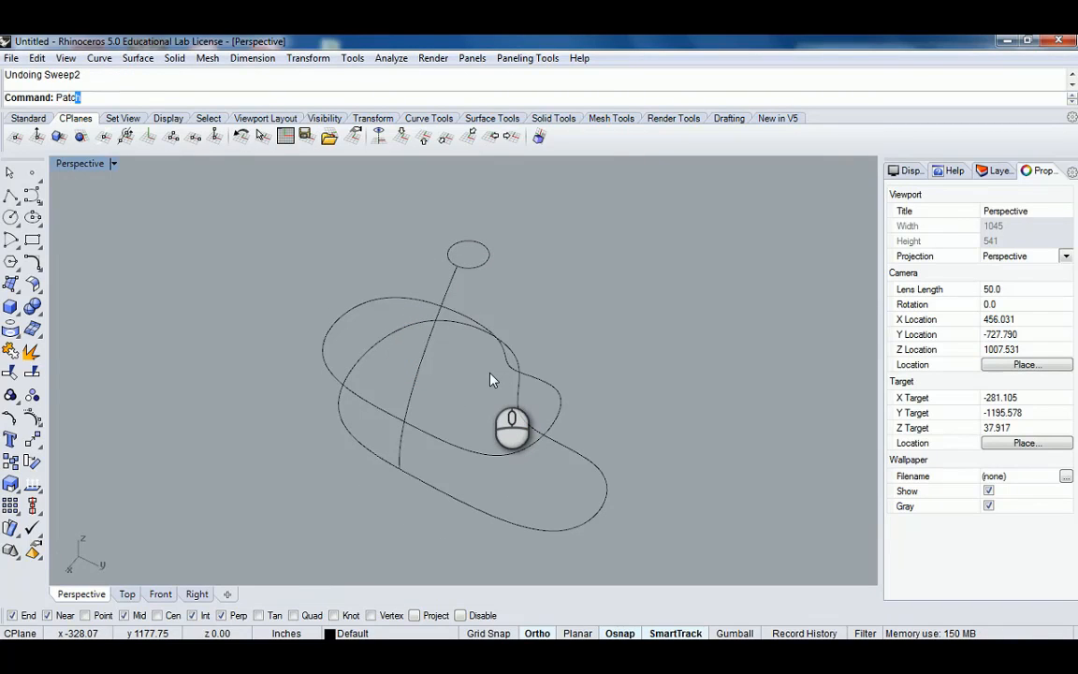
key(Return)
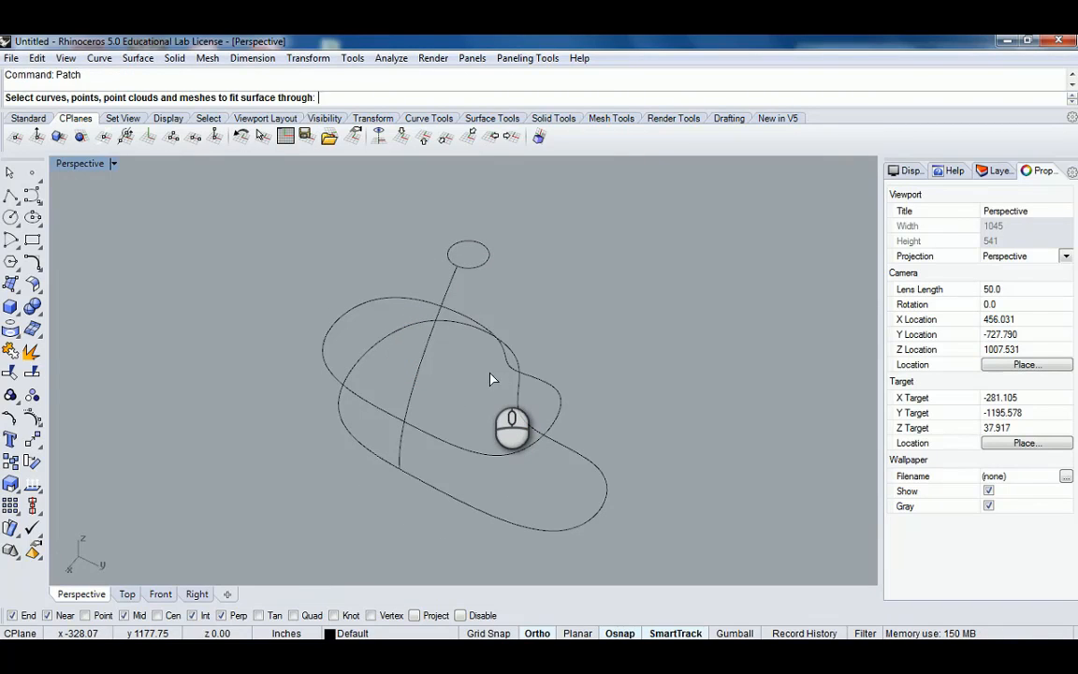
click(487, 518)
click(498, 456)
right_drag(556, 392, 502, 287)
click(467, 233)
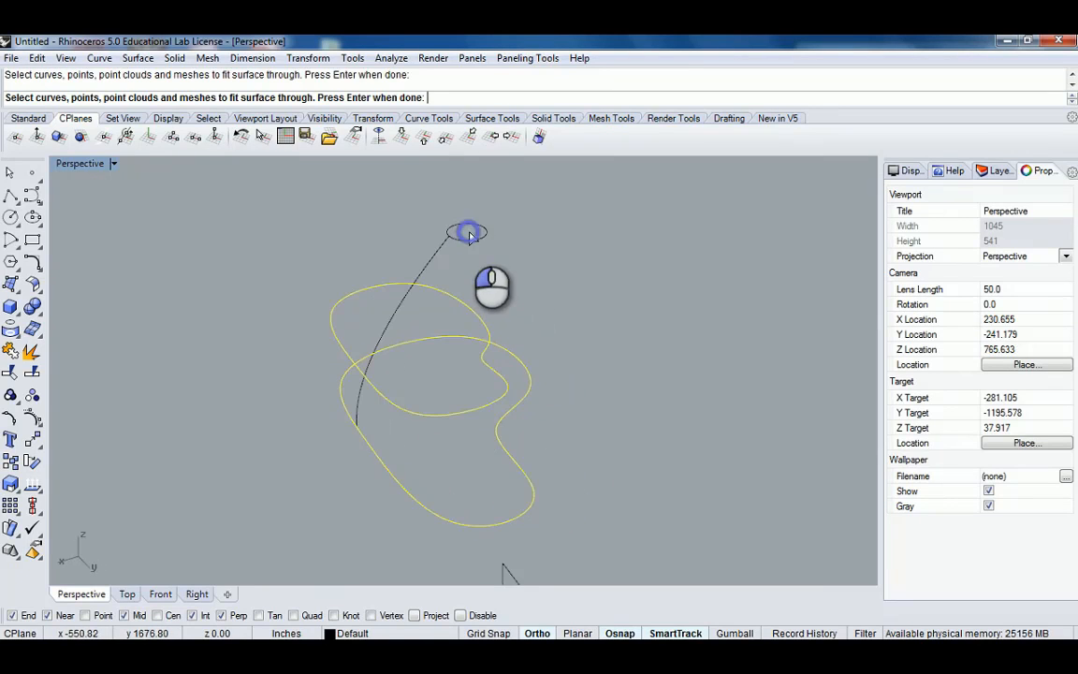
click(481, 232)
right_drag(589, 274, 515, 270)
right_click(515, 273)
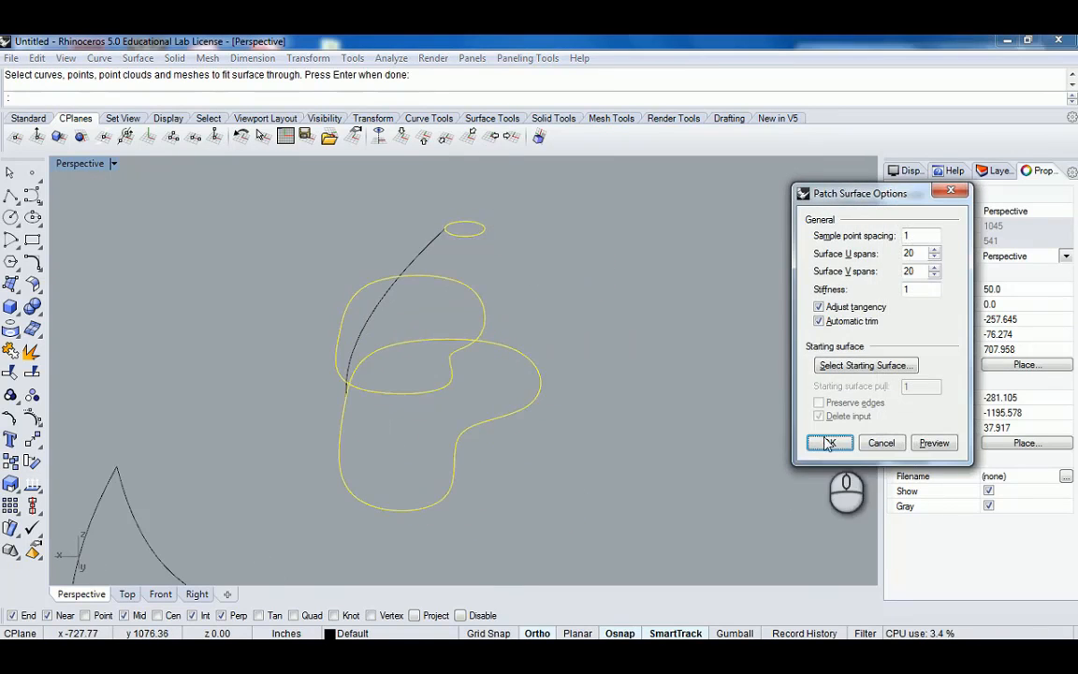
click(933, 442)
Set the patch's U and V spans to 10 and preview again.
right_drag(418, 323, 475, 357)
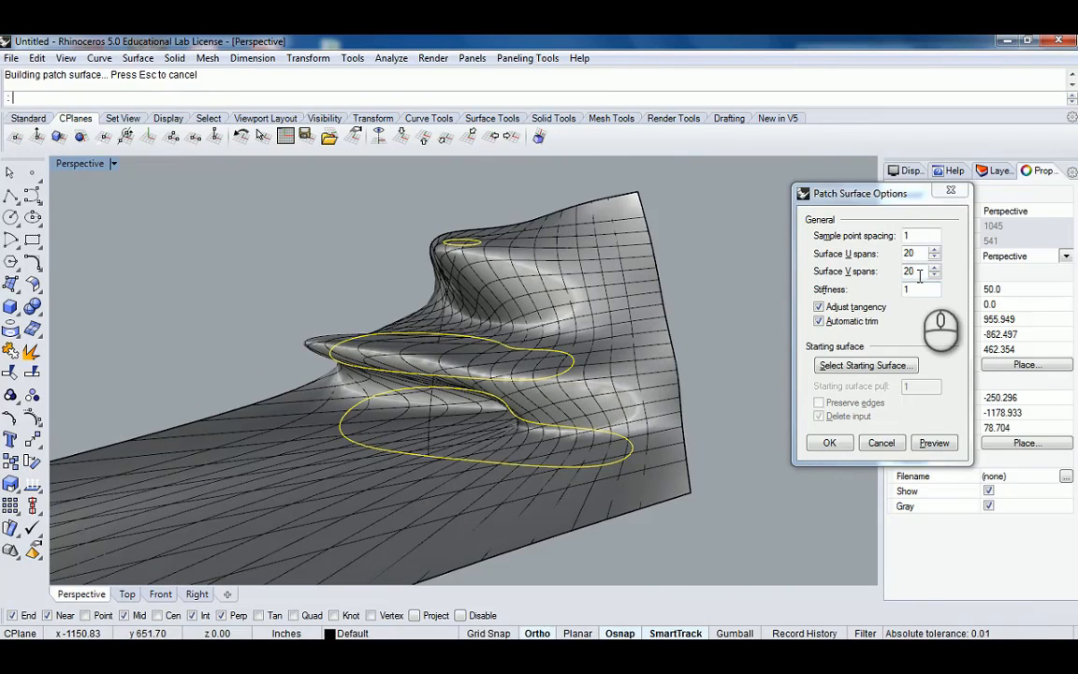
drag(917, 271, 894, 279)
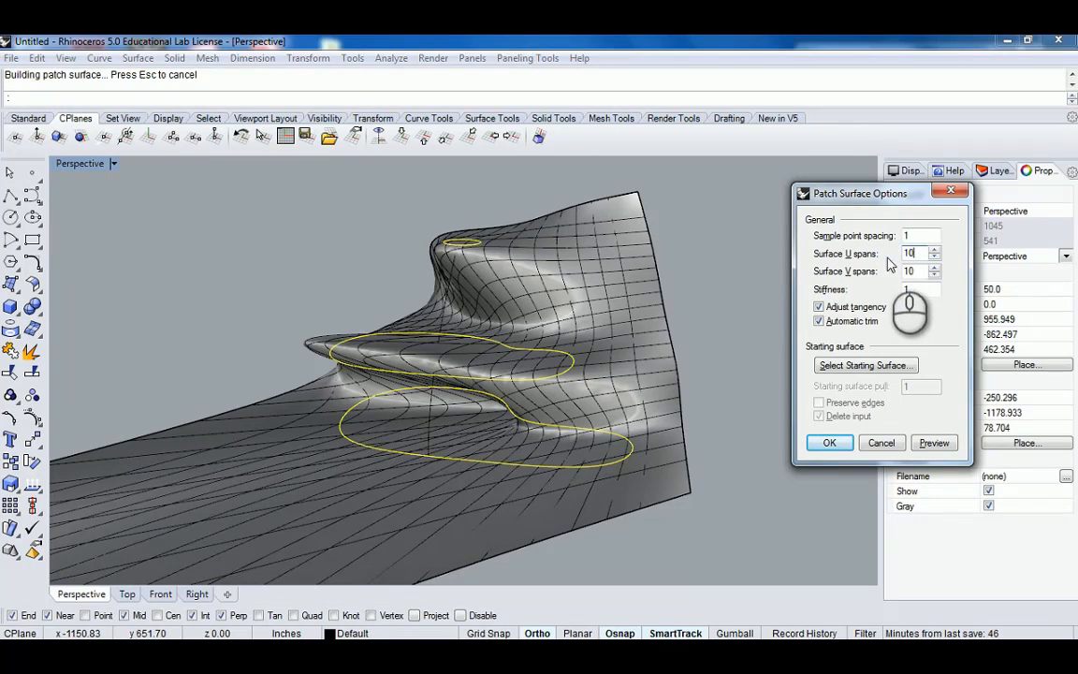
click(934, 443)
Preview the patch with stiffness set to 5, then to 10.
right_drag(469, 336, 374, 309)
drag(917, 289, 872, 292)
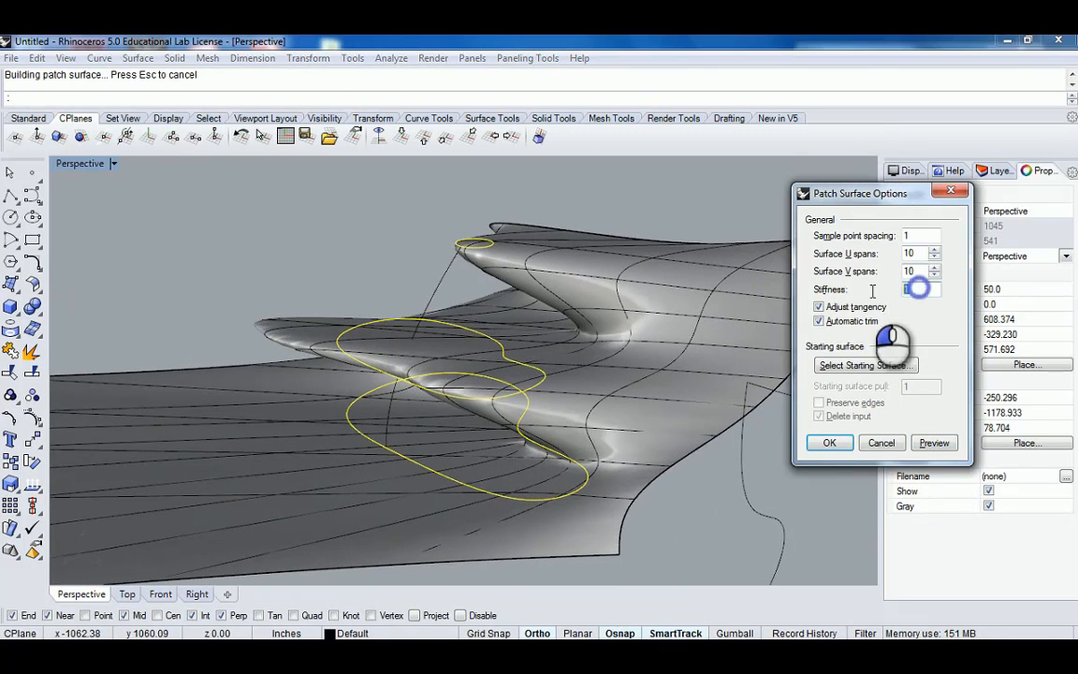
text(5)
click(934, 442)
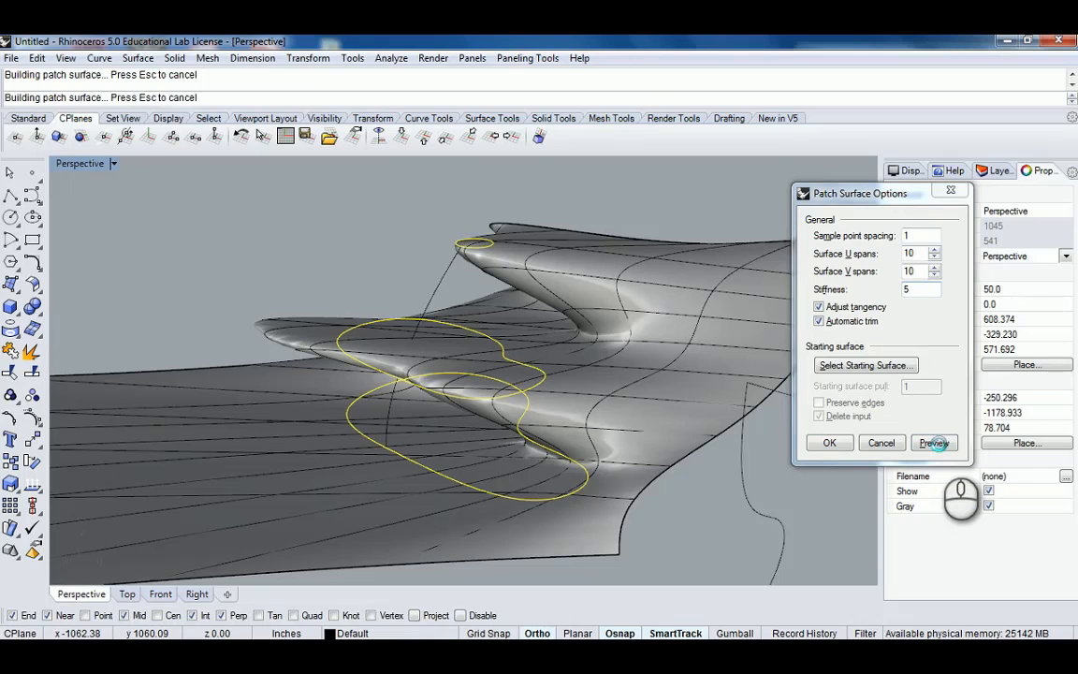
right_drag(312, 314, 421, 348)
click(907, 289)
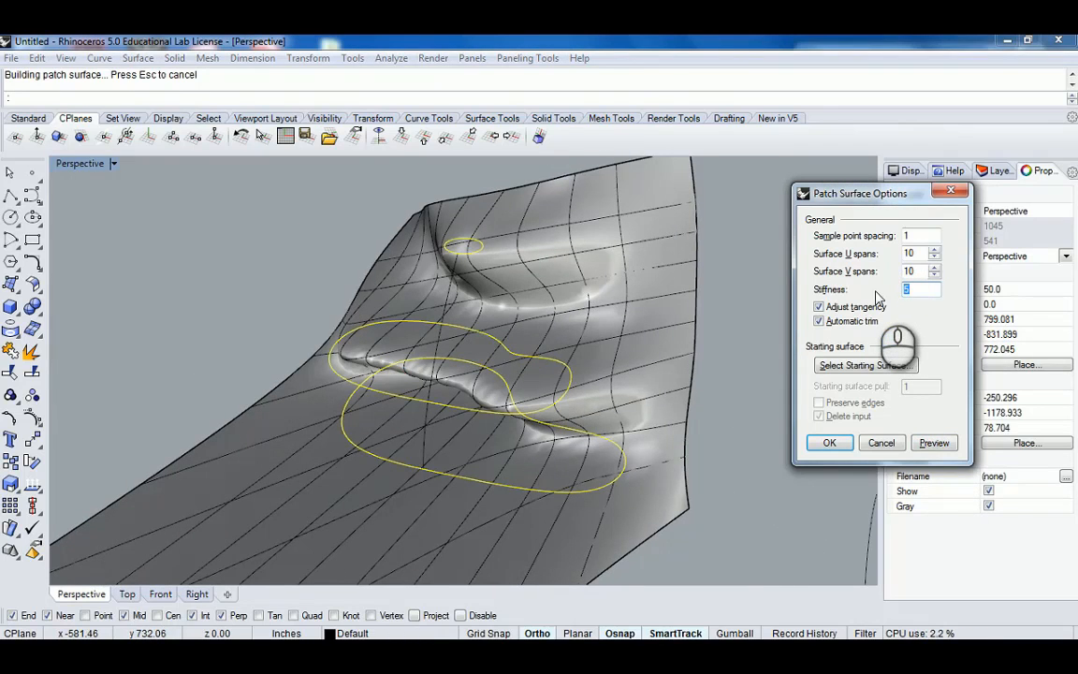
text(10)
click(934, 443)
Preview the patch with stiffness set to 1, then cancel the Patch command.
right_drag(655, 346, 511, 325)
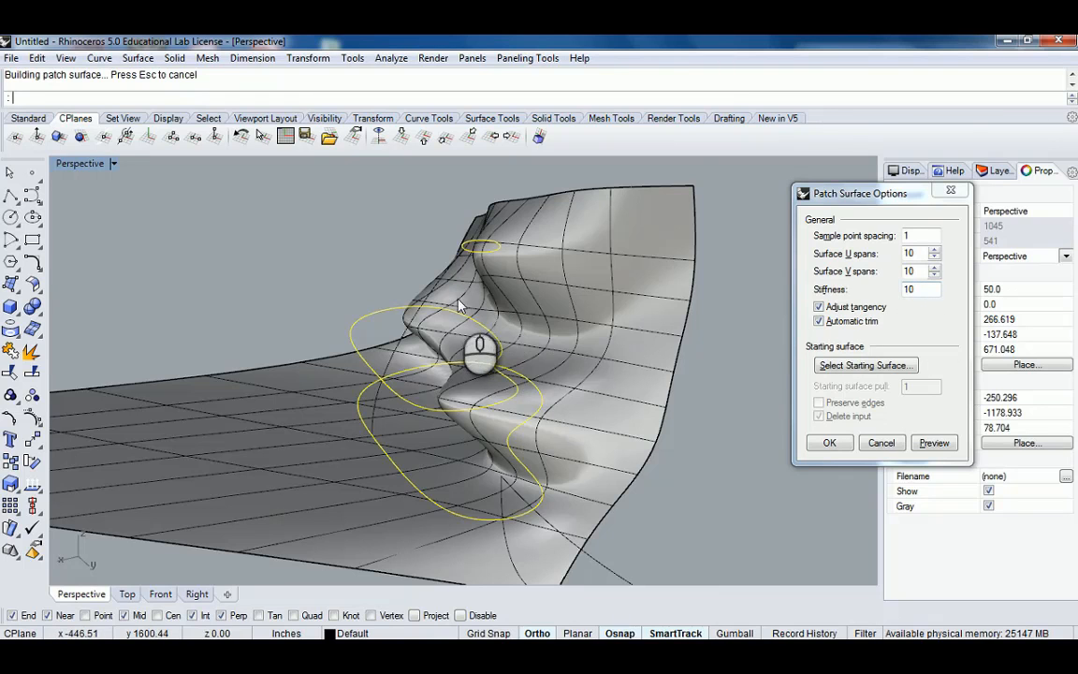
right_drag(457, 309, 383, 375)
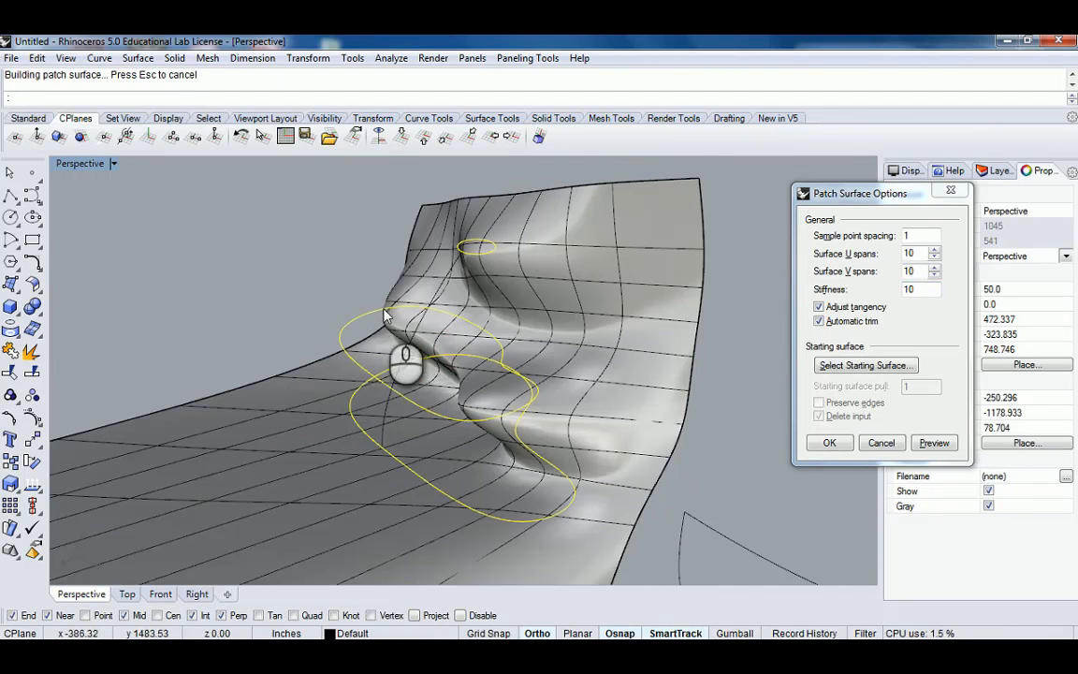
click(922, 290)
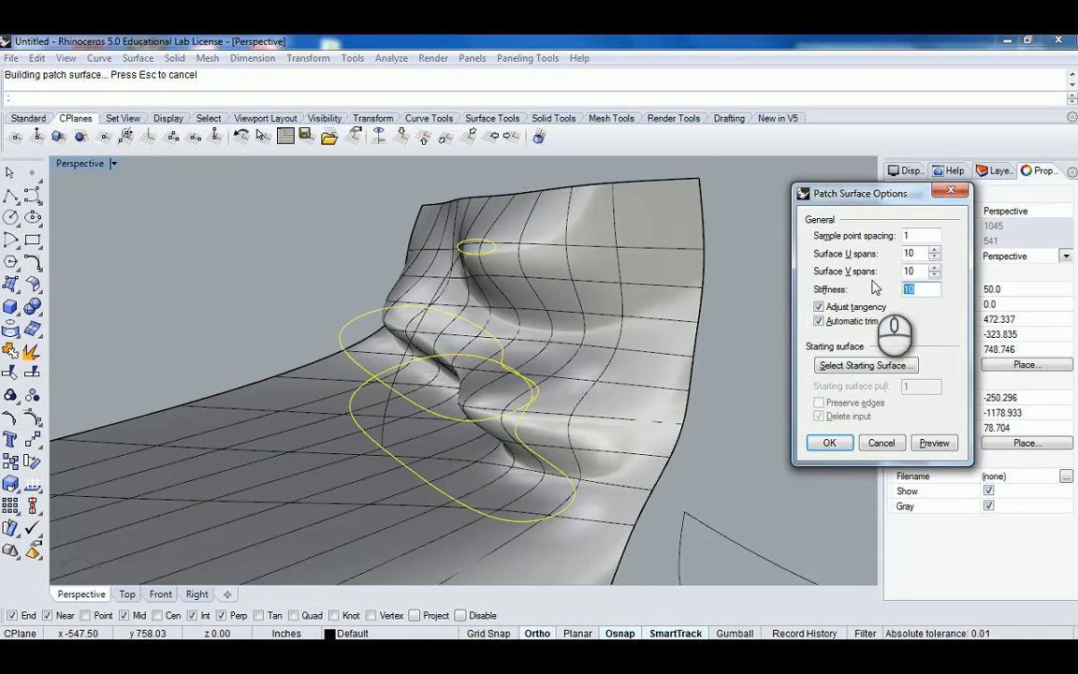
click(934, 443)
right_click(445, 313)
right_drag(445, 314, 539, 294)
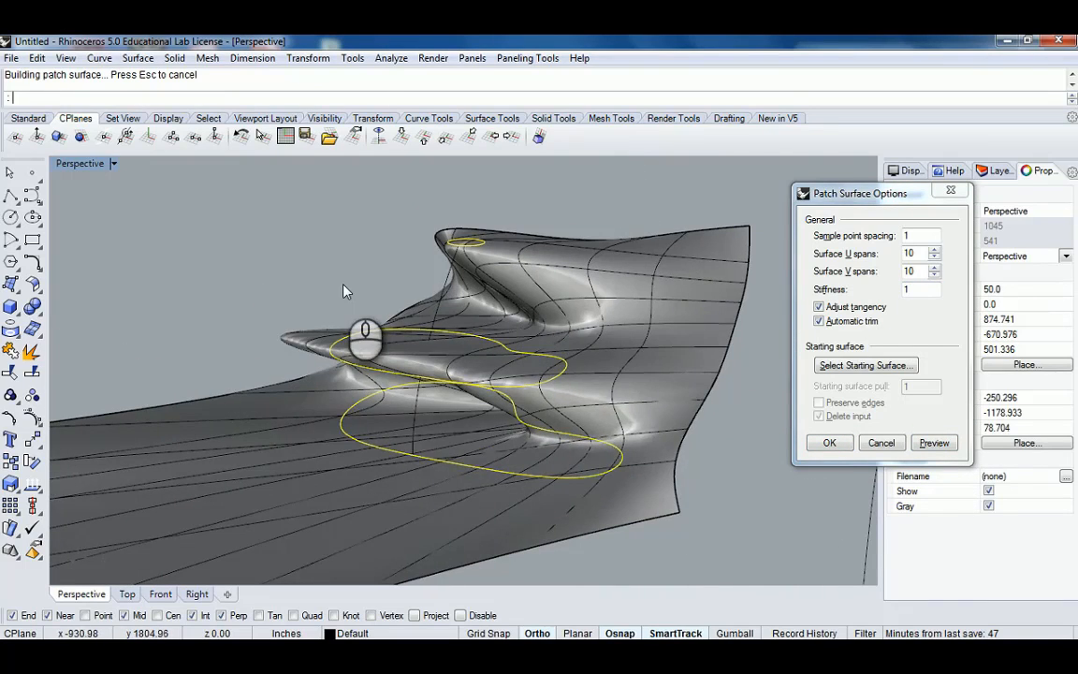
right_drag(345, 289, 467, 385)
key(Escape)
Restore the two-rail sweep surface by redoing the undone steps, and select it.
right_drag(552, 324, 523, 308)
drag(469, 293, 374, 440)
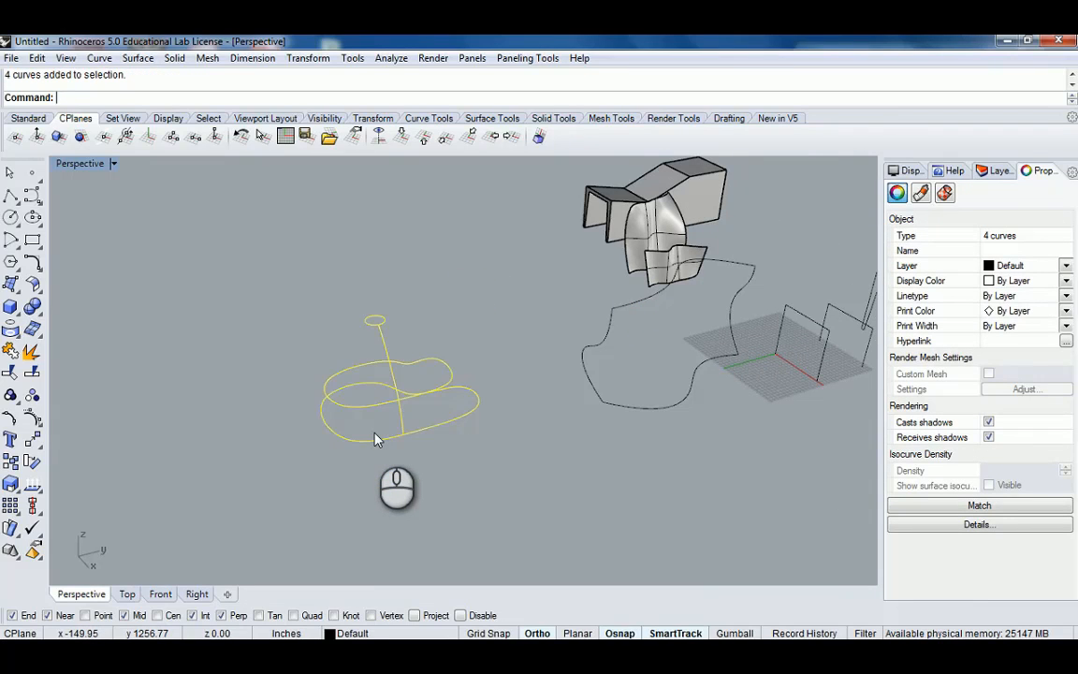
key(ctrl+z)
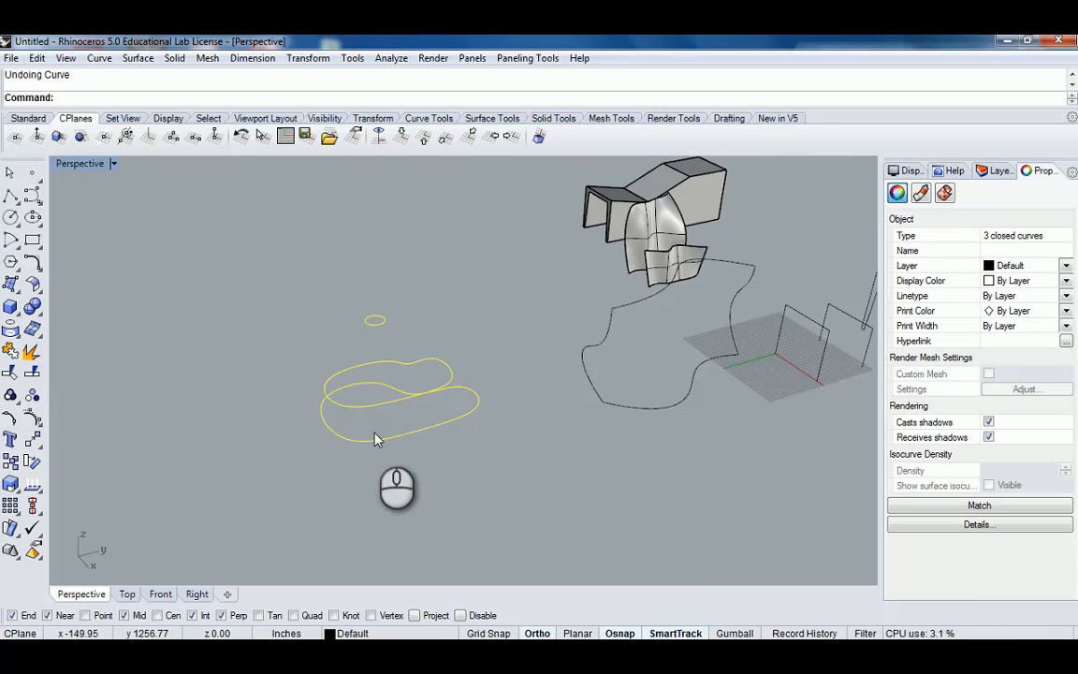
key(ctrl+y)
key(ctrl+y)
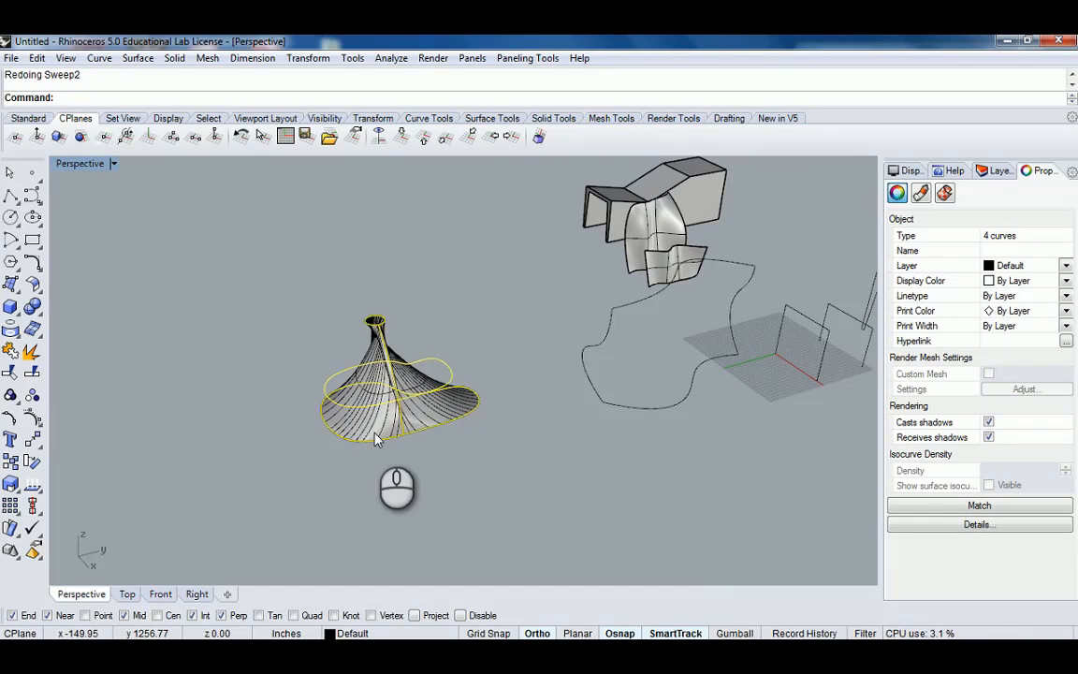
right_drag(444, 337, 395, 345)
click(395, 345)
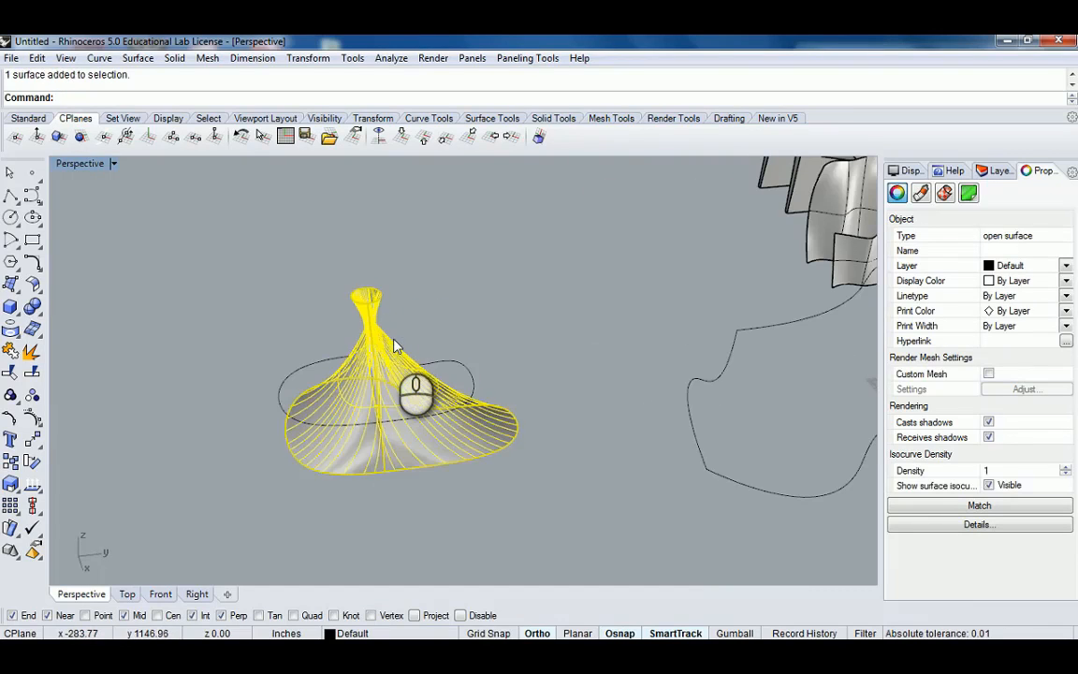
Delete the sweep surface and build a patch surface through the three closed curves, previewing it before accepting.
key(Delete)
text(Patch)
key(Return)
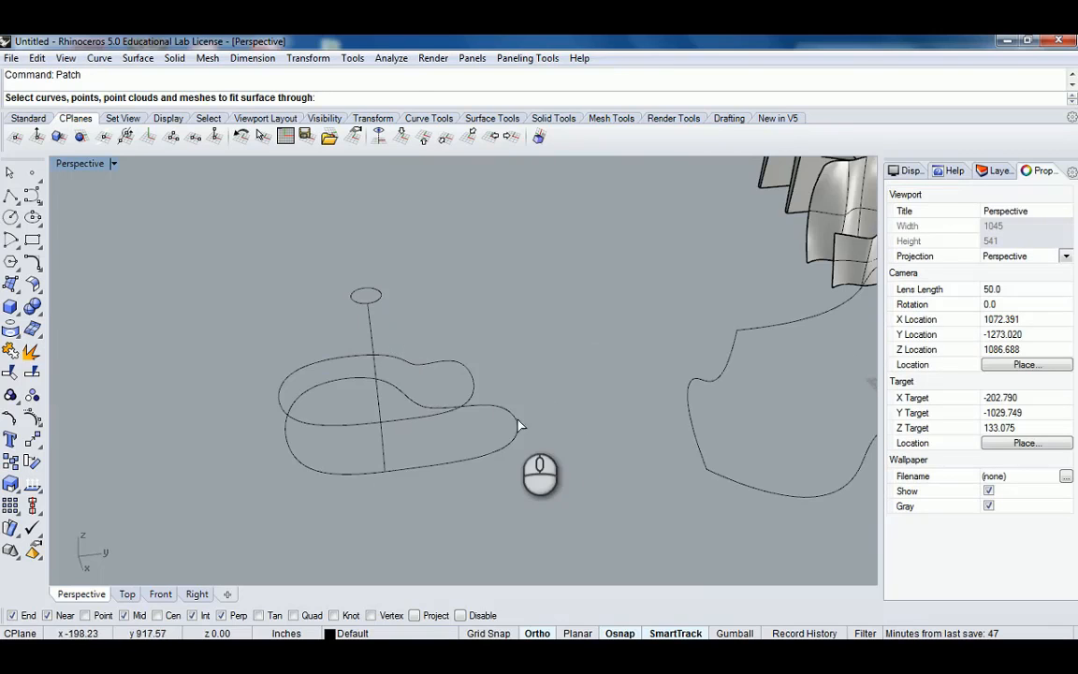
click(517, 425)
click(471, 384)
click(380, 295)
key(Return)
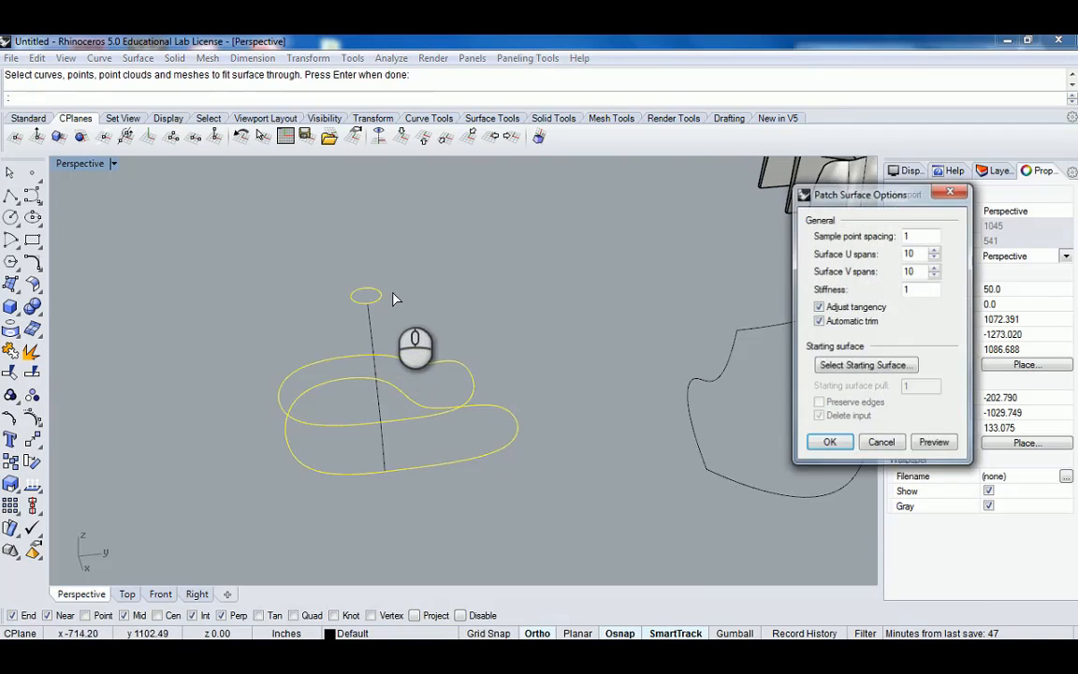
click(934, 442)
right_drag(602, 365, 510, 302)
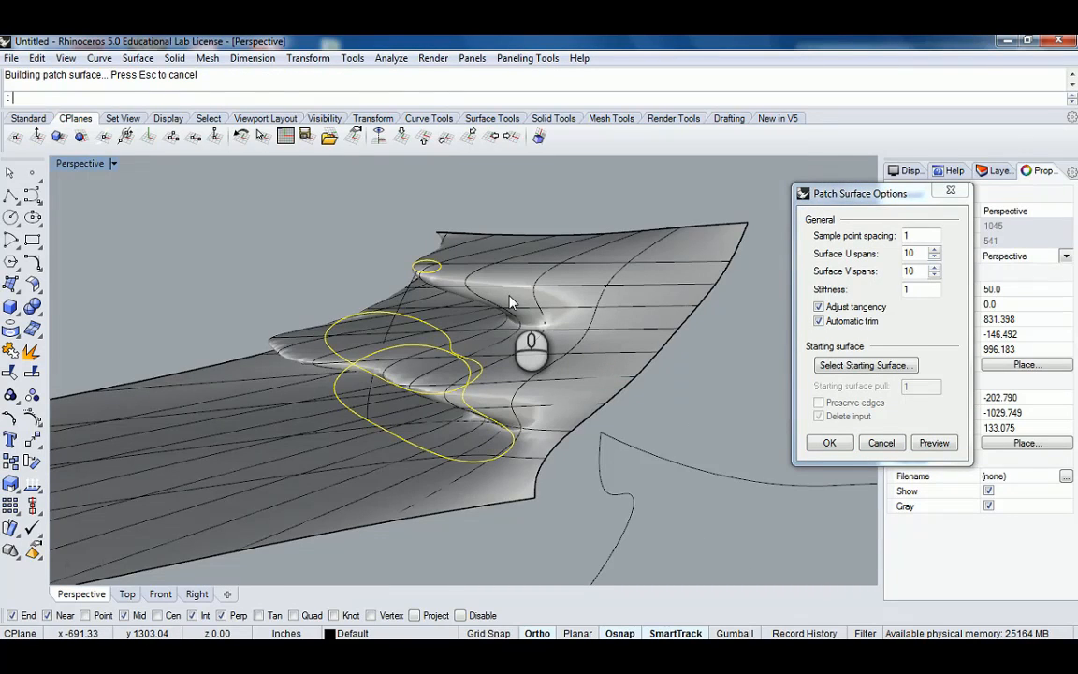
click(830, 443)
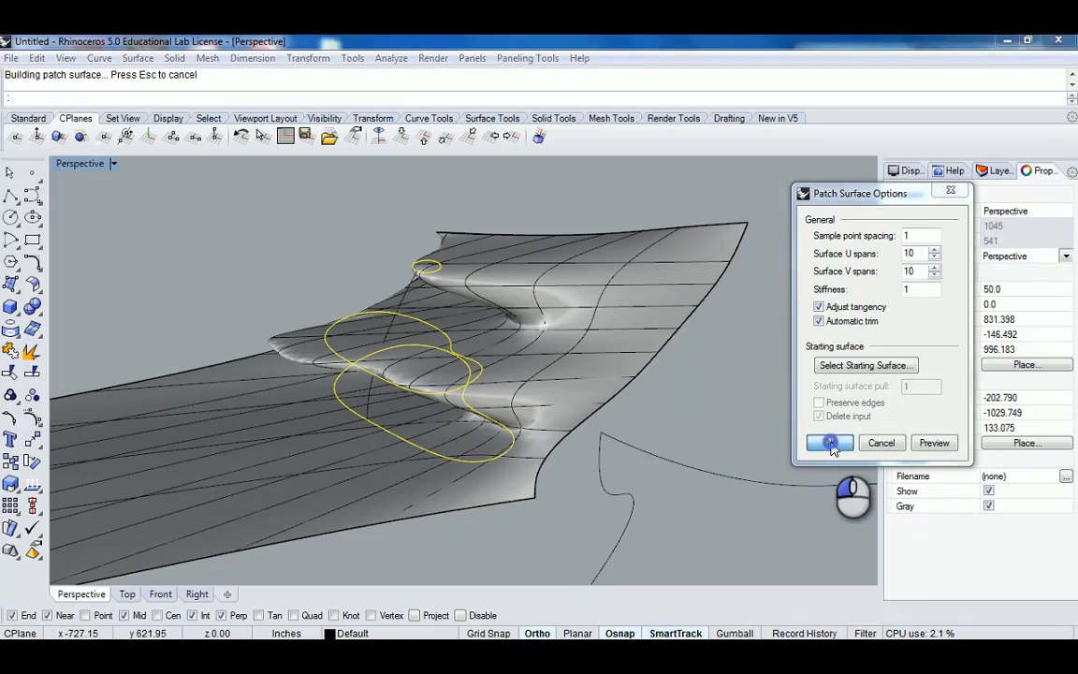
Extrude the closed curve lying on the patch surface vertically so it passes through the surface.
scroll(520, 365, down, 4)
right_drag(460, 364, 532, 352)
scroll(400, 365, up, 7)
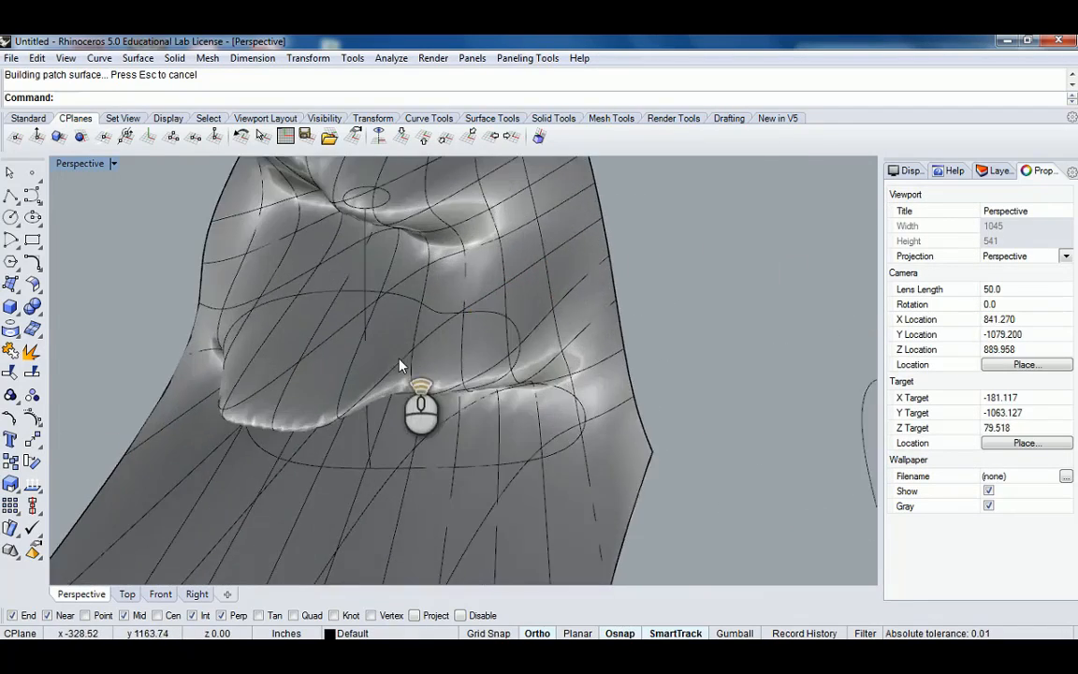
scroll(399, 359, up, 2)
right_drag(399, 360, 580, 327)
shift+right_drag(526, 438, 542, 402)
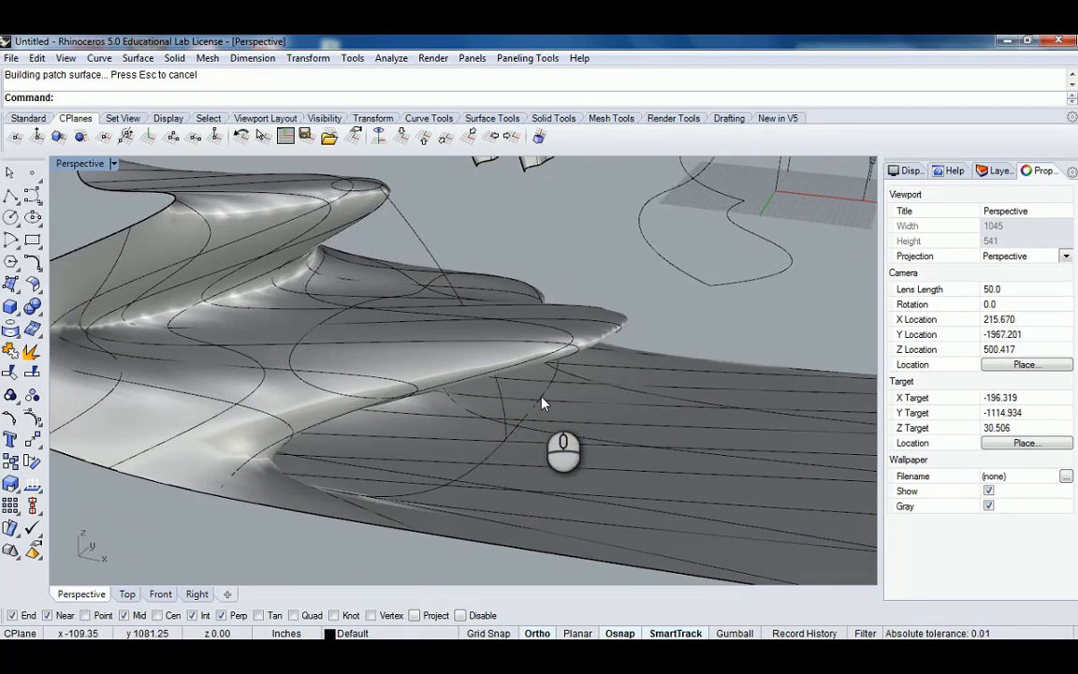
click(542, 398)
click(592, 439)
scroll(590, 434, down, 6)
right_drag(588, 433, 514, 370)
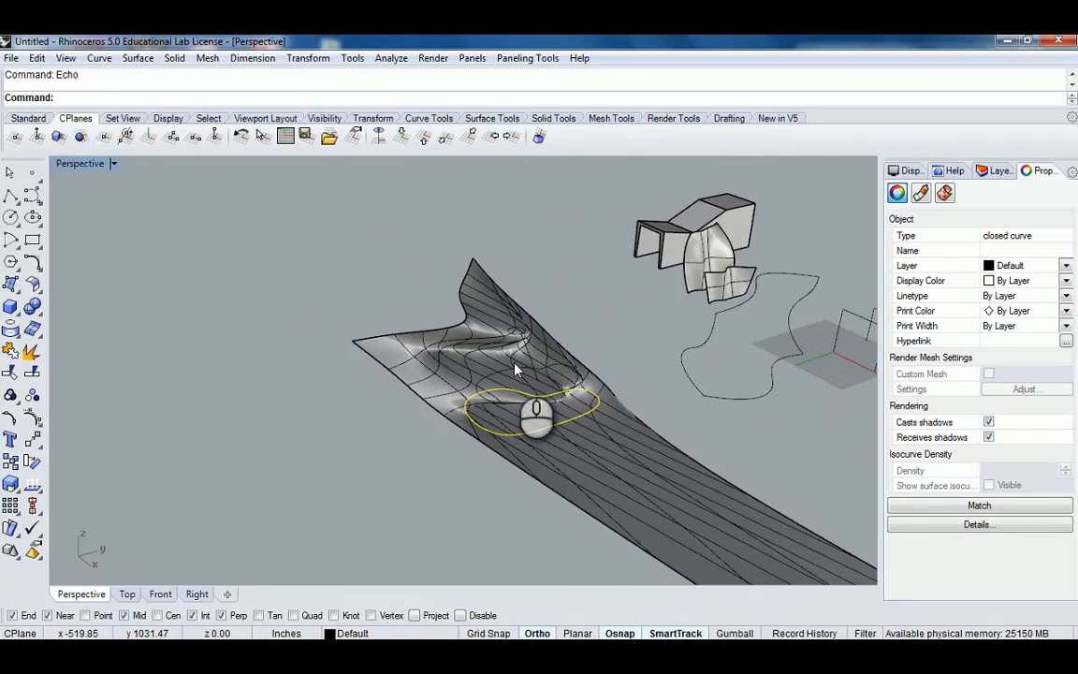
text(deCrv)
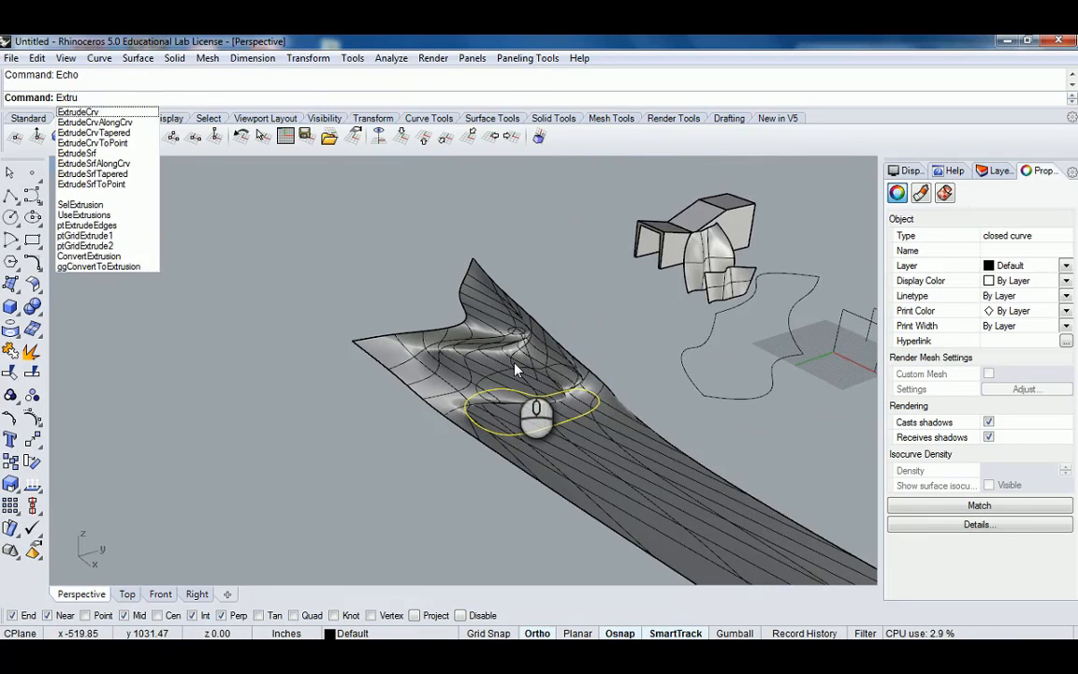
key(Return)
right_drag(565, 393, 374, 309)
key(Return)
Split the patch surface using the extruded closed-curve surface as the cutter.
click(580, 244)
click(384, 290)
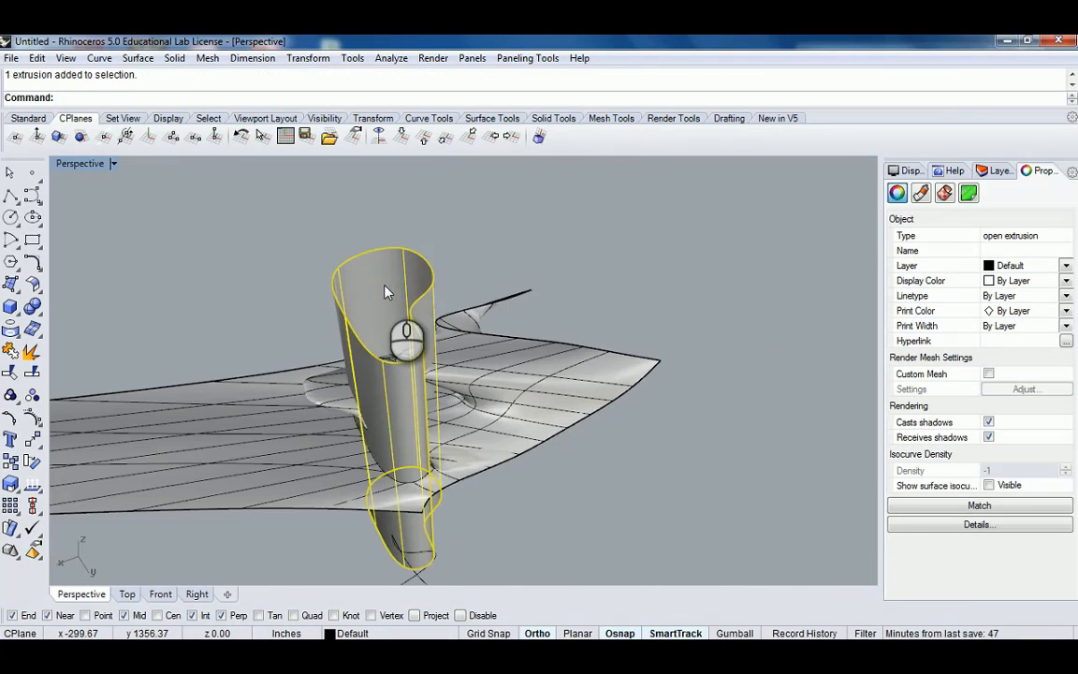
text(Split)
key(Return)
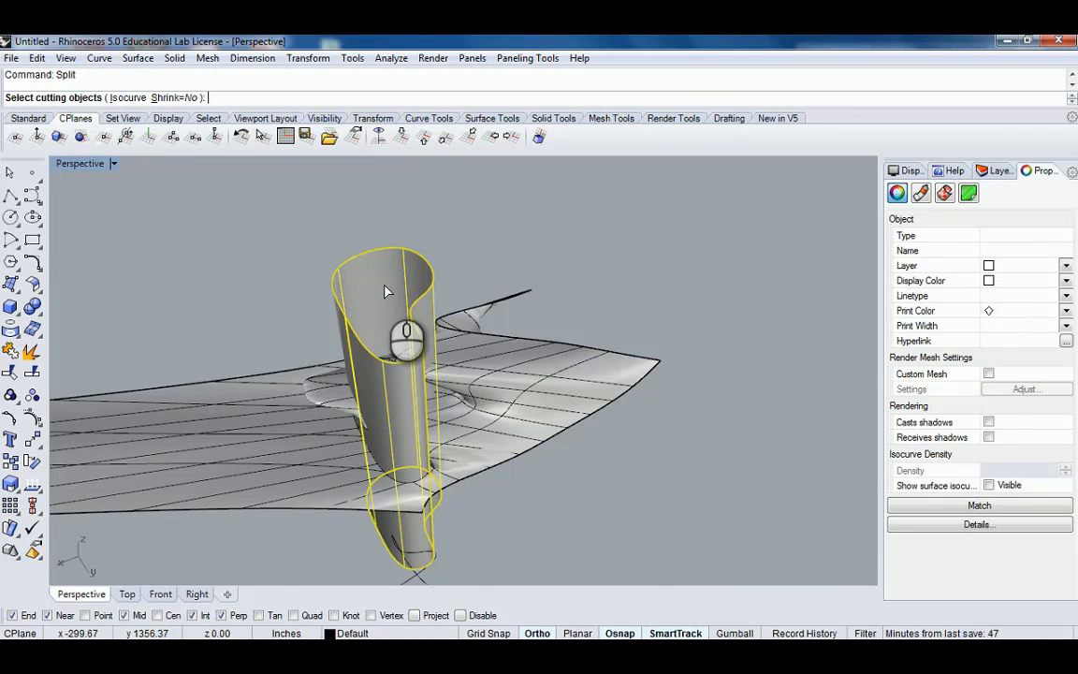
right_drag(384, 294, 470, 393)
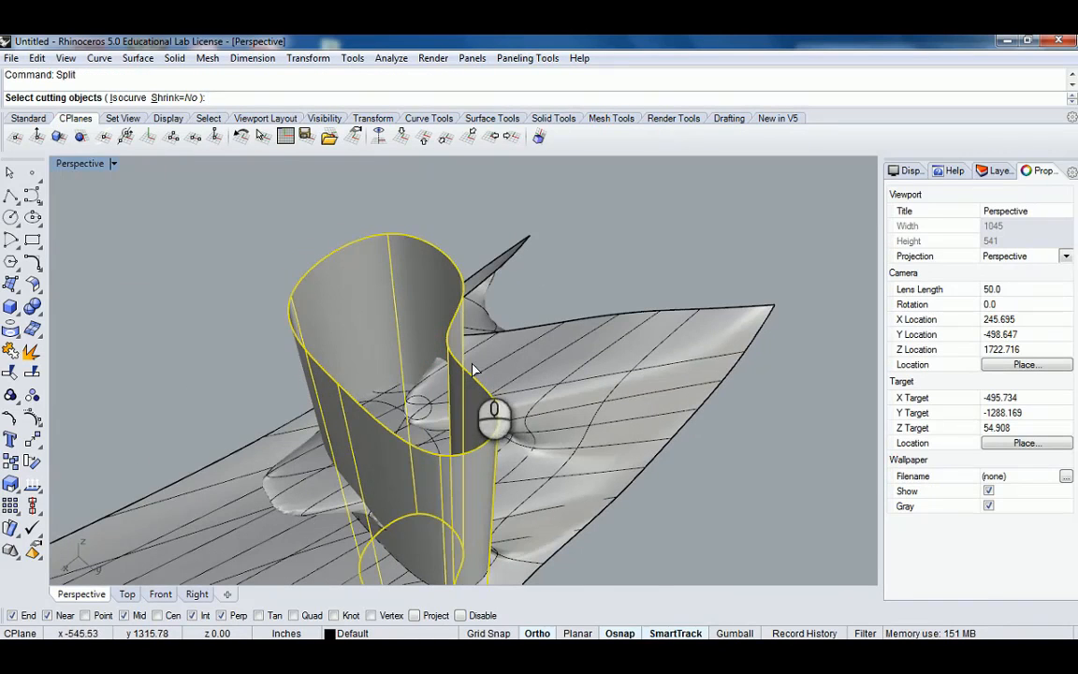
right_click(529, 368)
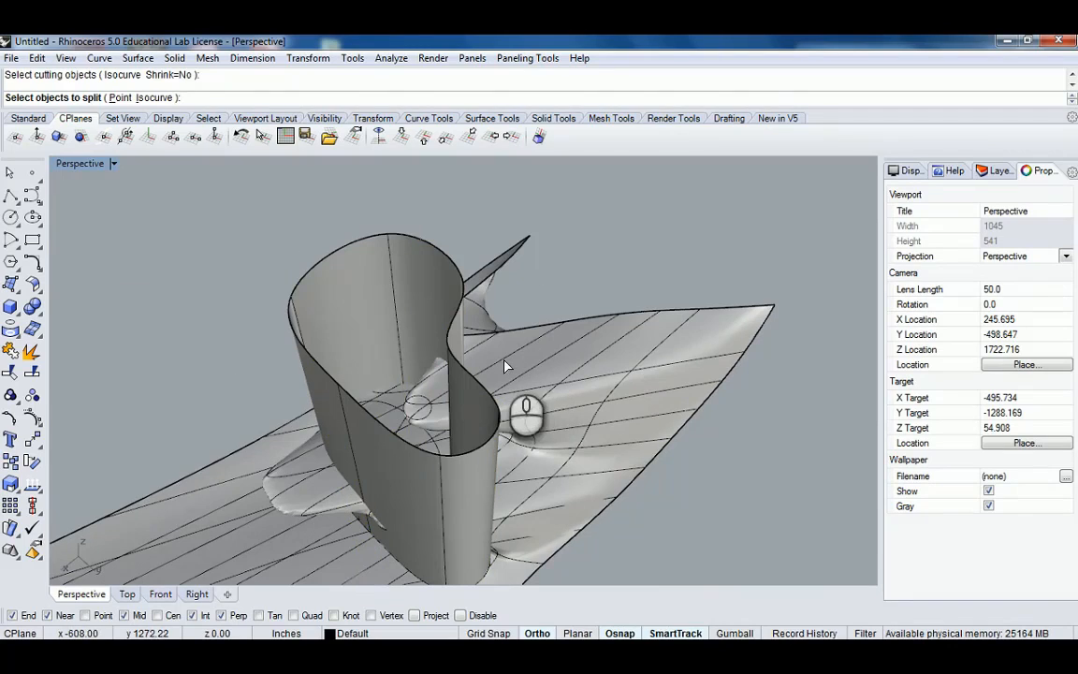
click(510, 365)
right_click(530, 363)
right_drag(545, 343, 477, 260)
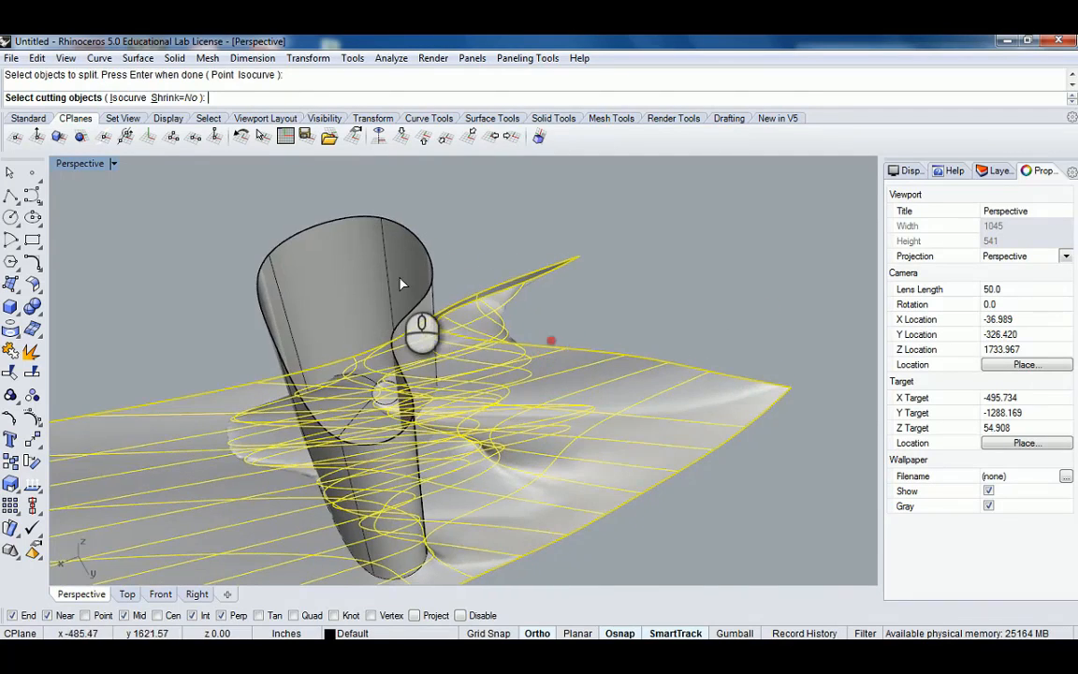
click(402, 283)
right_click(426, 327)
Delete the split-off pieces of the patch surface around the extrusion.
right_drag(421, 339, 475, 398)
click(529, 398)
scroll(527, 402, down, 6)
key(Delete)
scroll(474, 400, up, 6)
click(440, 295)
key(Delete)
mouse_move(440, 298)
right_down()
mouse_move(496, 348)
mouse_move(568, 284)
mouse_move(340, 303)
mouse_move(654, 304)
mouse_move(453, 399)
mouse_move(443, 313)
right_up()
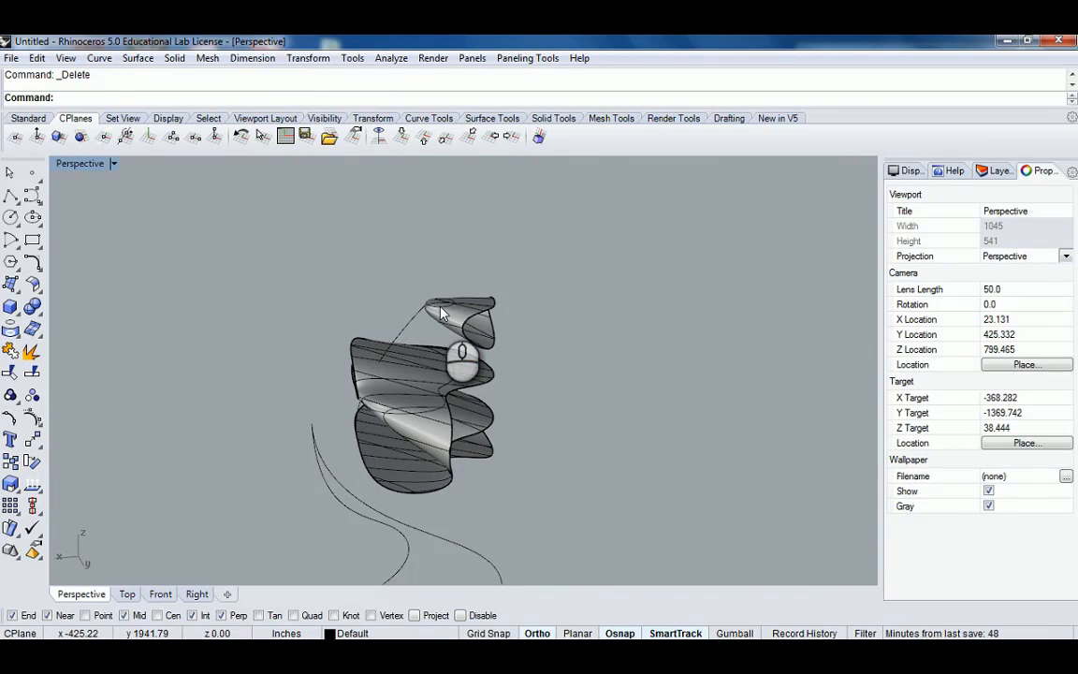
Undo the deletions and the split to restore the whole patch surface.
key(ctrl+z)
key(ctrl+z)
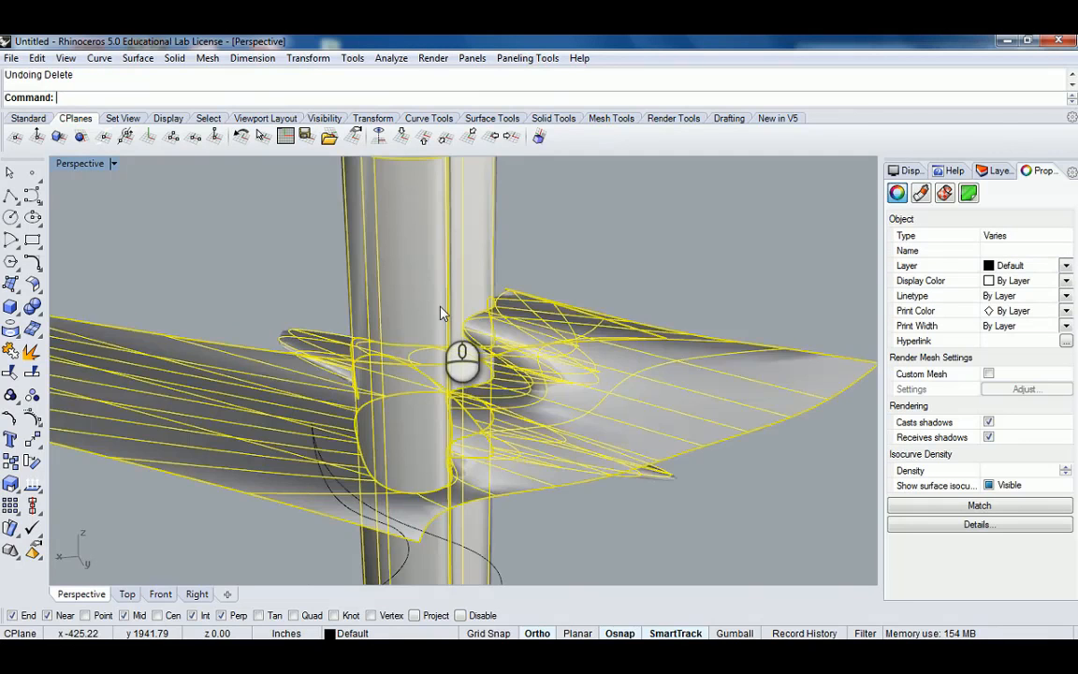
scroll(441, 311, down, 7)
right_drag(404, 312, 433, 256)
click(375, 302)
right_drag(452, 324, 499, 334)
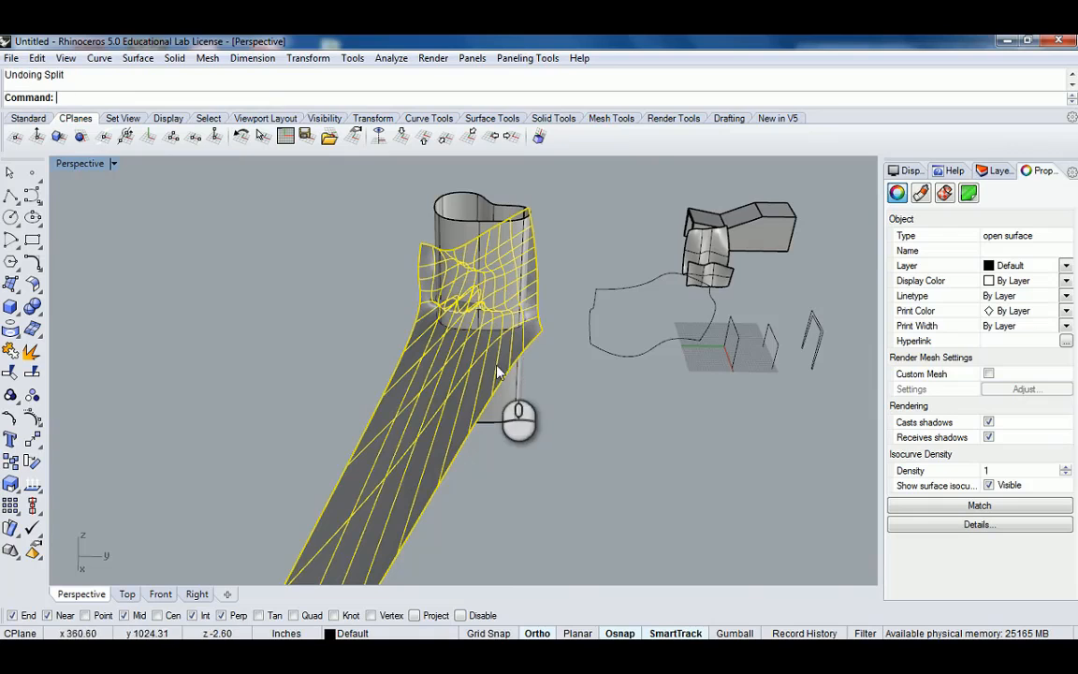
right_drag(609, 340, 548, 347)
click(546, 297)
click(558, 270)
key(Delete)
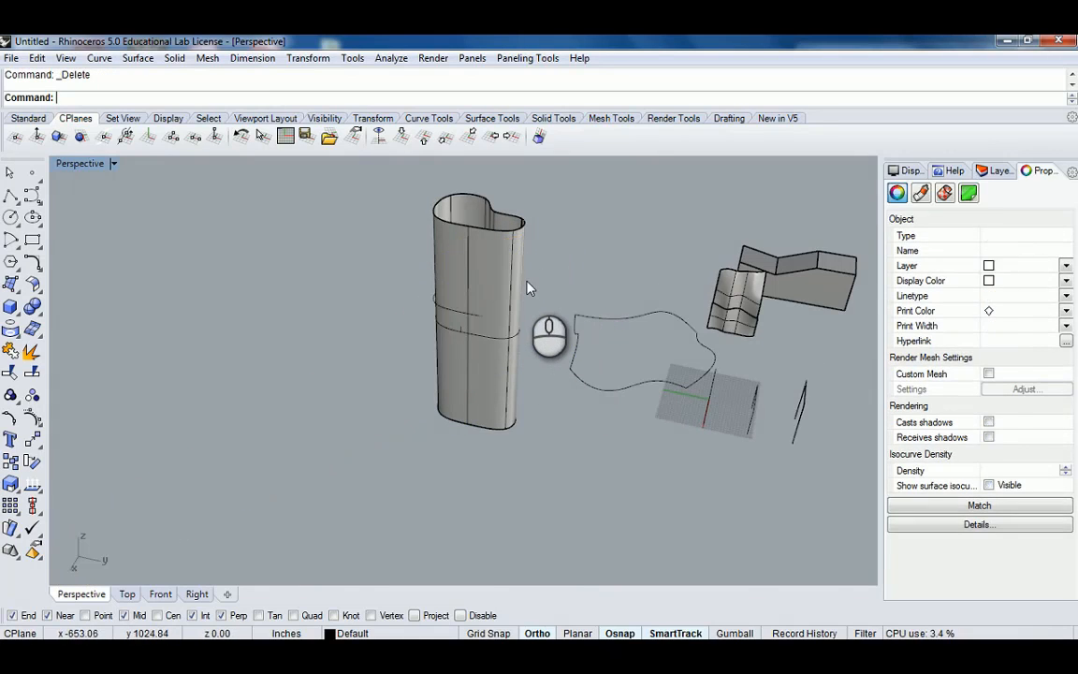
key(ctrl+z)
Delete the extruded closed-curve surface.
click(490, 213)
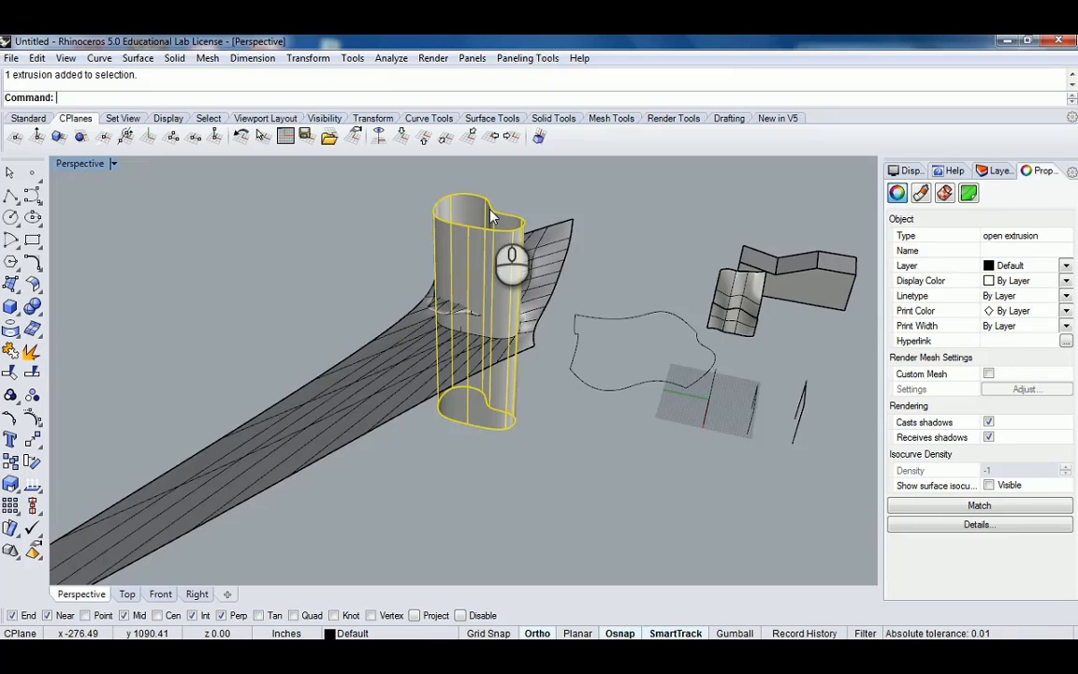
right_drag(447, 202, 451, 354)
key(Delete)
Maximize the Top view and set its display mode to Shaded.
click(317, 332)
click(65, 198)
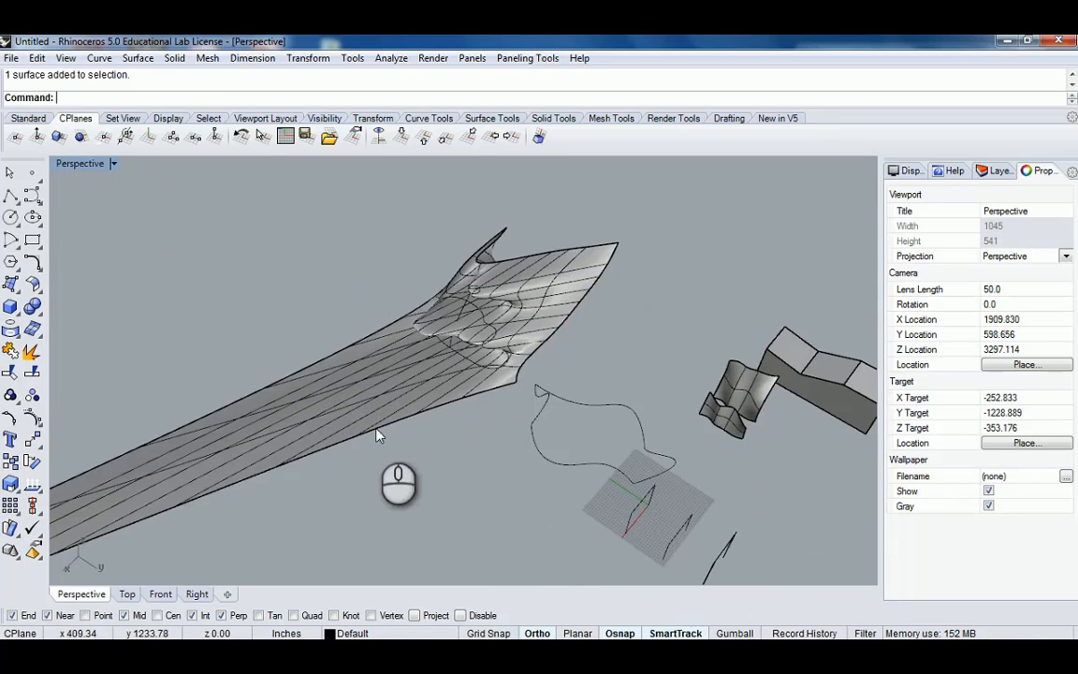
right_drag(378, 435, 211, 329)
click(15, 194)
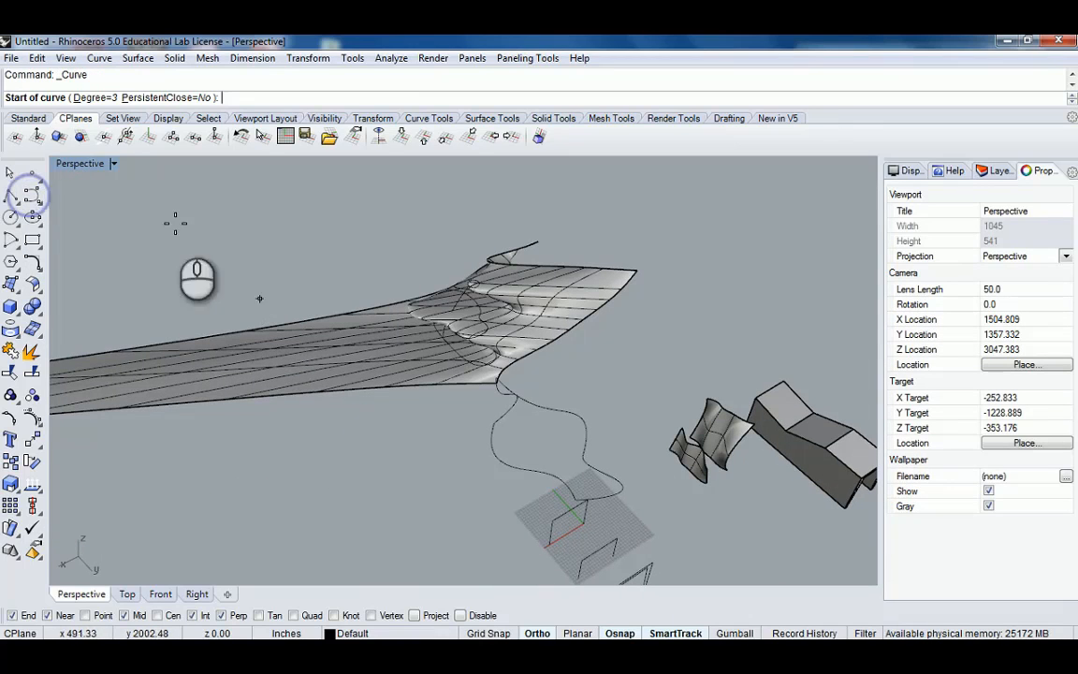
double_click(81, 165)
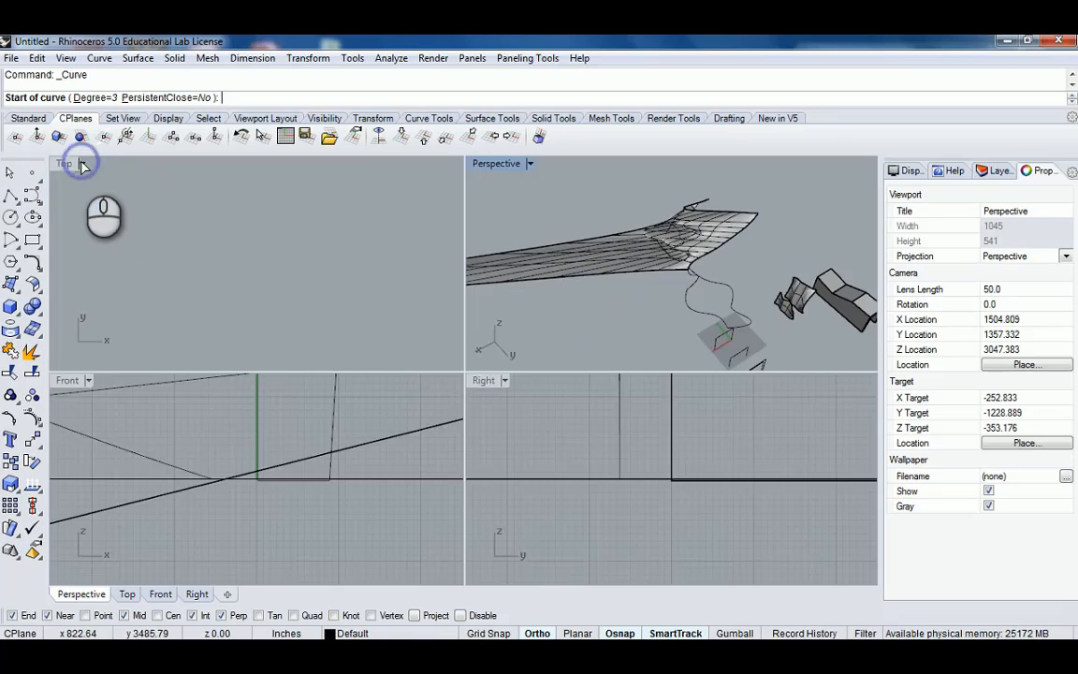
double_click(65, 165)
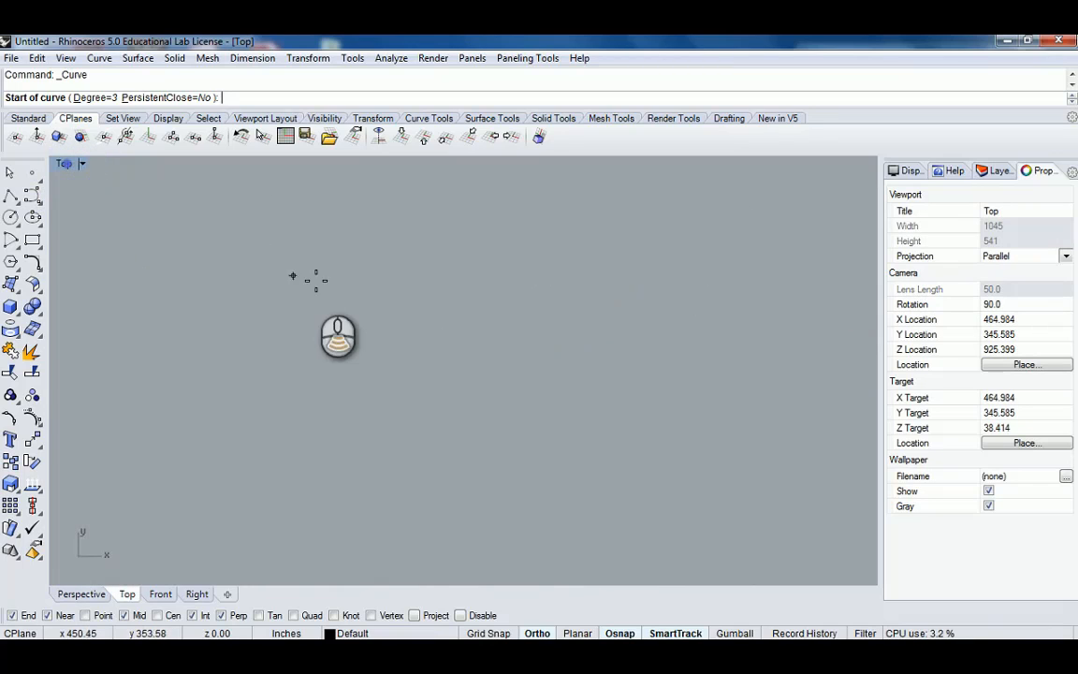
scroll(317, 283, down, 20)
right_drag(236, 334, 413, 365)
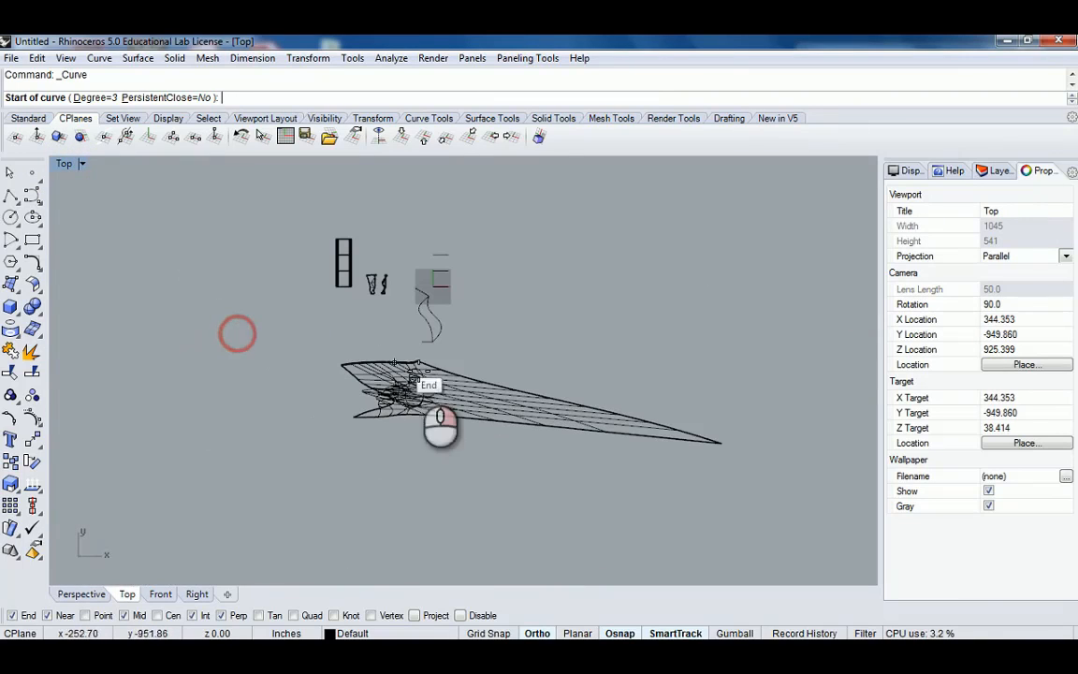
right_click(65, 166)
click(130, 168)
scroll(450, 337, up, 8)
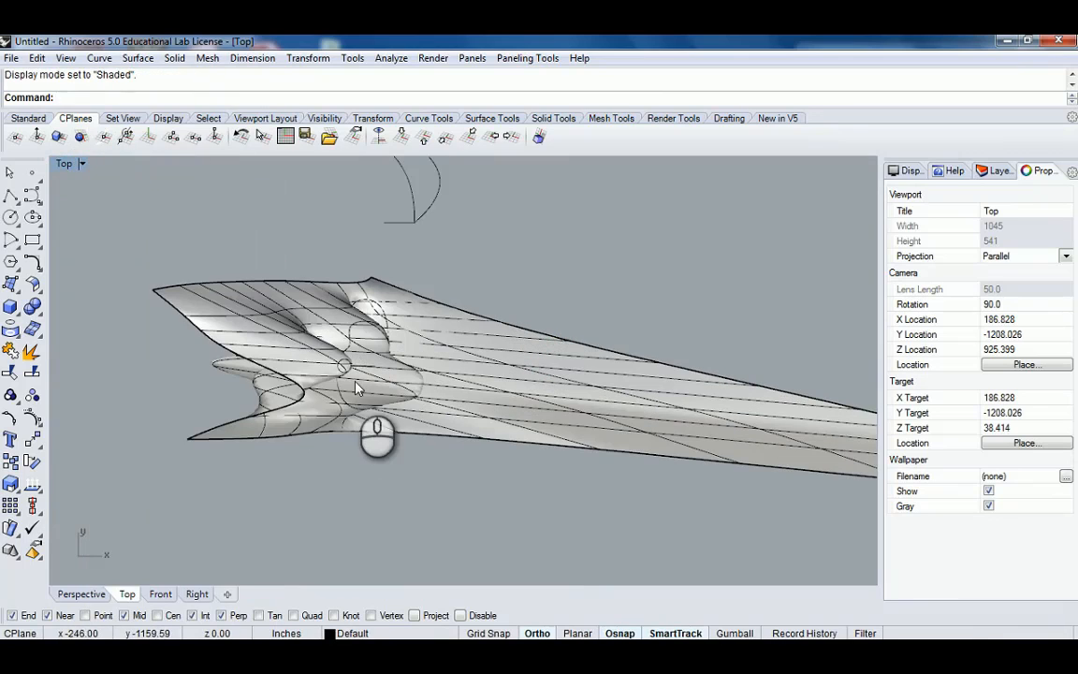
Draw a four-point control point curve across the patch surface where its tapering end begins.
click(36, 199)
scroll(389, 301, down, 5)
right_drag(389, 301, 423, 380)
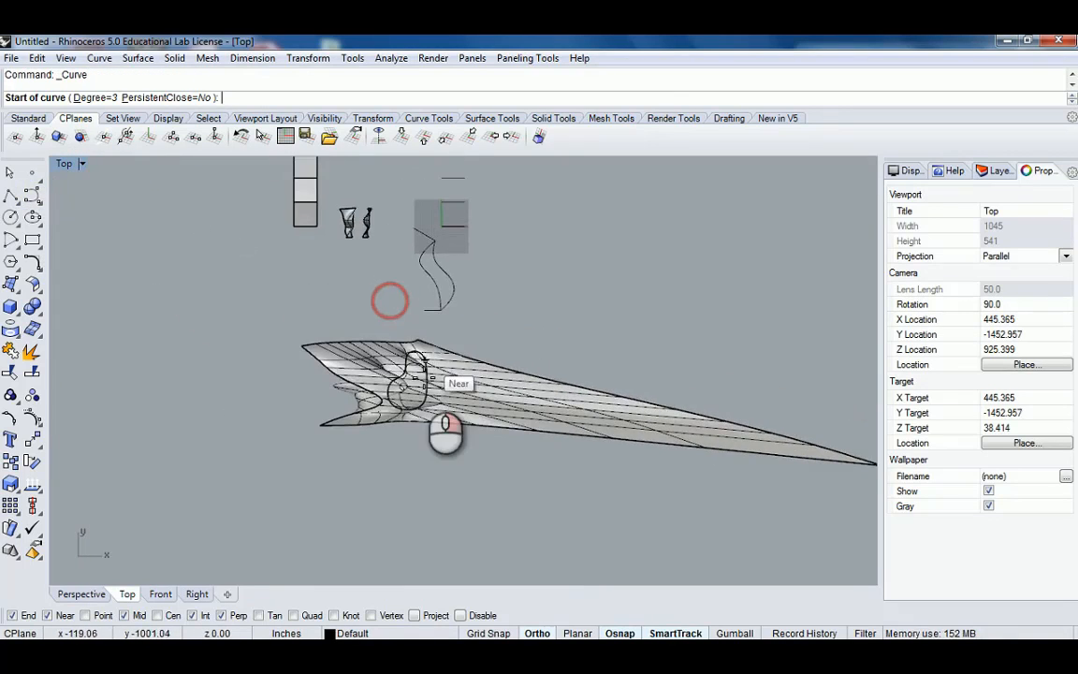
scroll(458, 421, up, 9)
scroll(458, 421, up, 3)
click(460, 523)
scroll(468, 505, down, 8)
right_drag(464, 481, 402, 476)
scroll(428, 476, up, 4)
shift+click(451, 460)
shift+click(447, 367)
shift+click(457, 281)
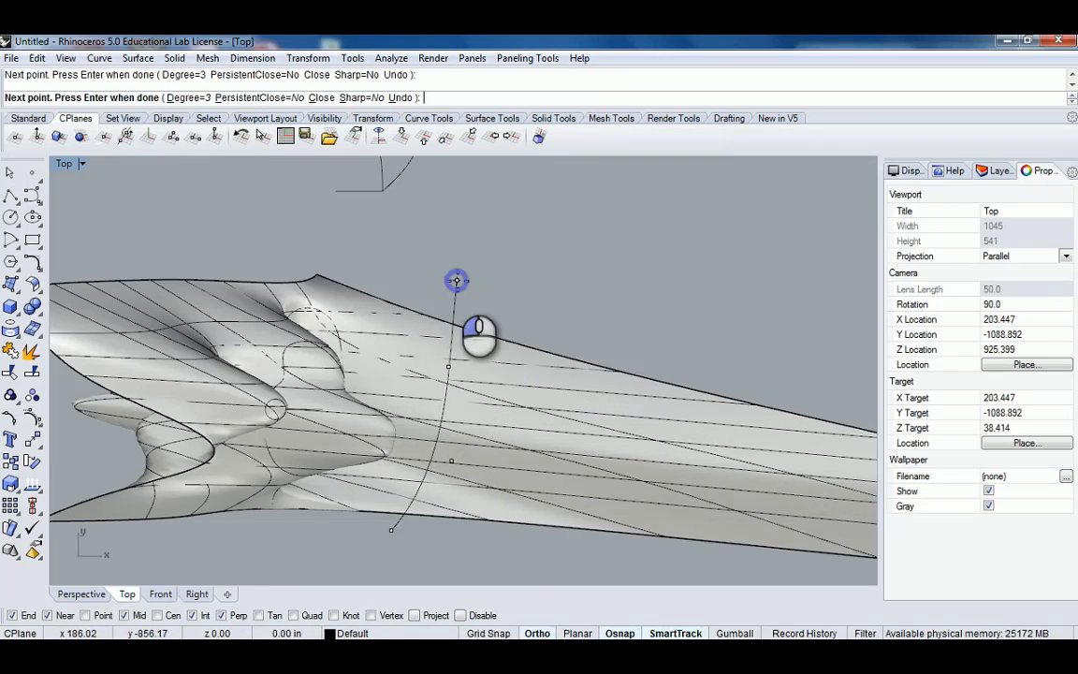
right_click(456, 290)
Extrude the new curve into a vertical surface crossing the patch in the Perspective view.
double_click(63, 163)
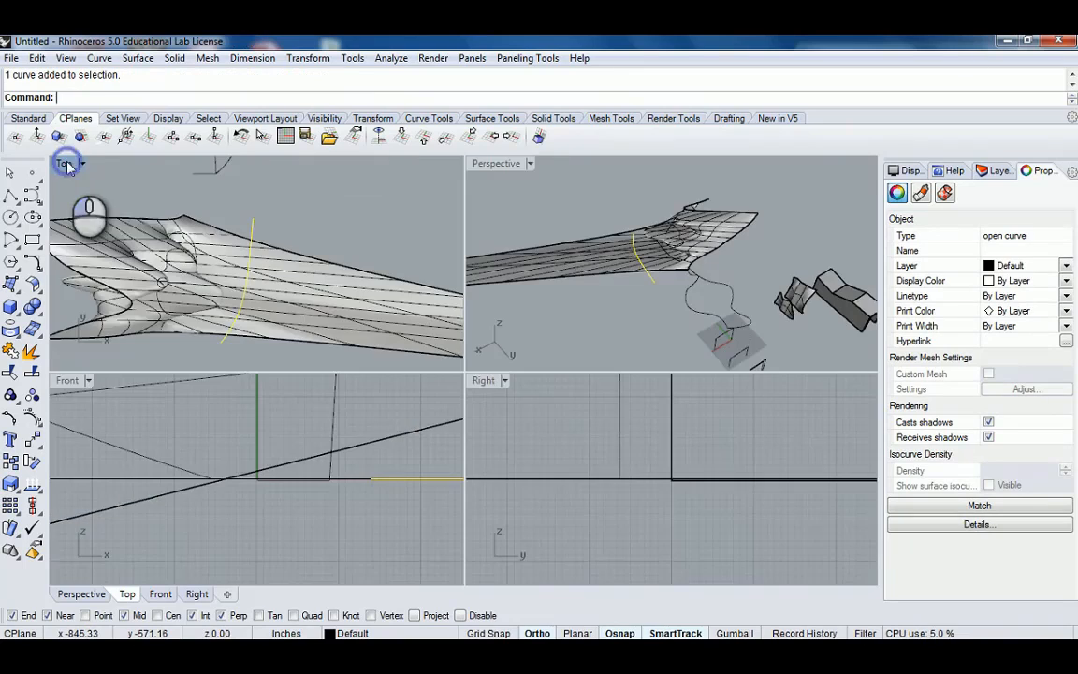
double_click(495, 166)
right_drag(541, 334, 487, 304)
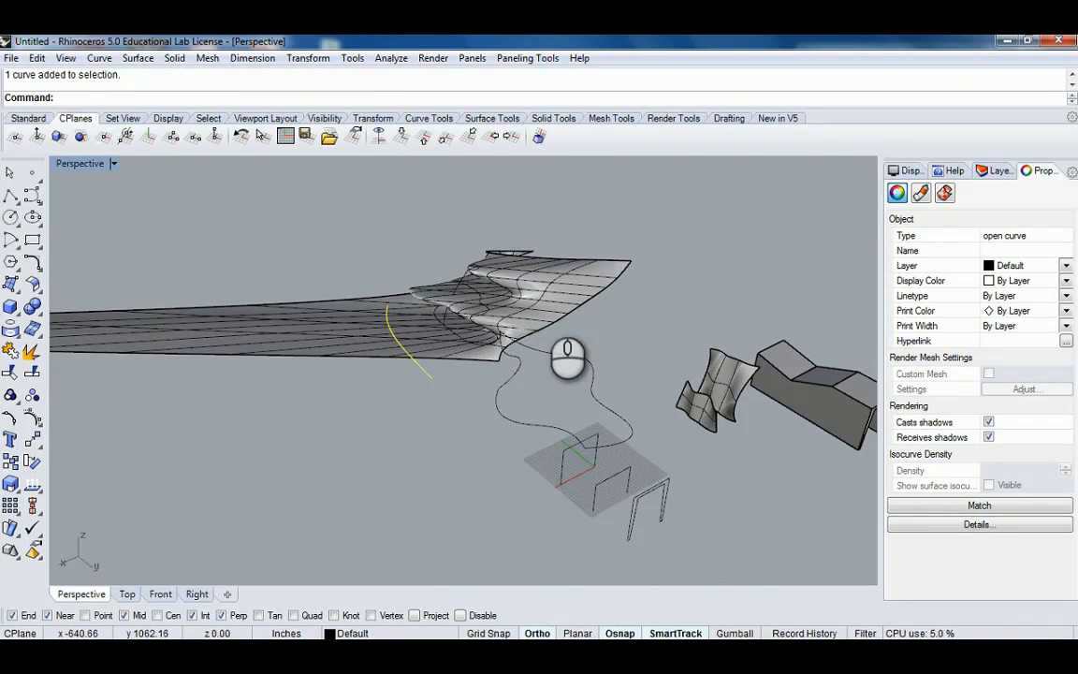
right_drag(404, 216, 416, 255)
text(Exterud)
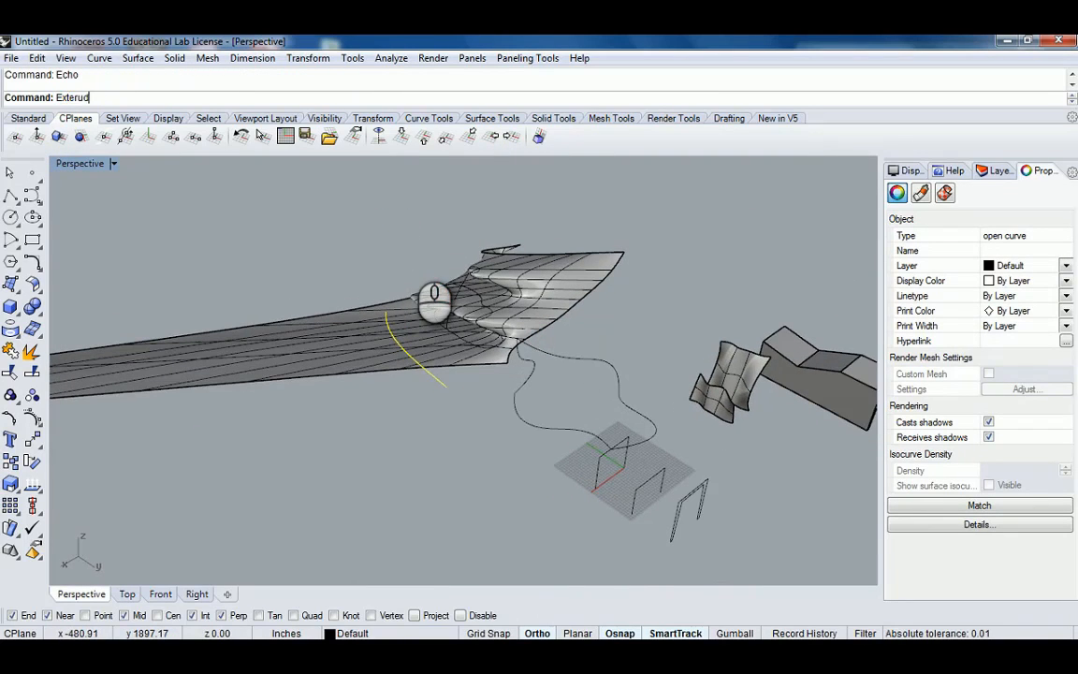
key(BackSpace)
key(BackSpace)
key(BackSpace)
key(BackSpace)
text(rude)
key(Return)
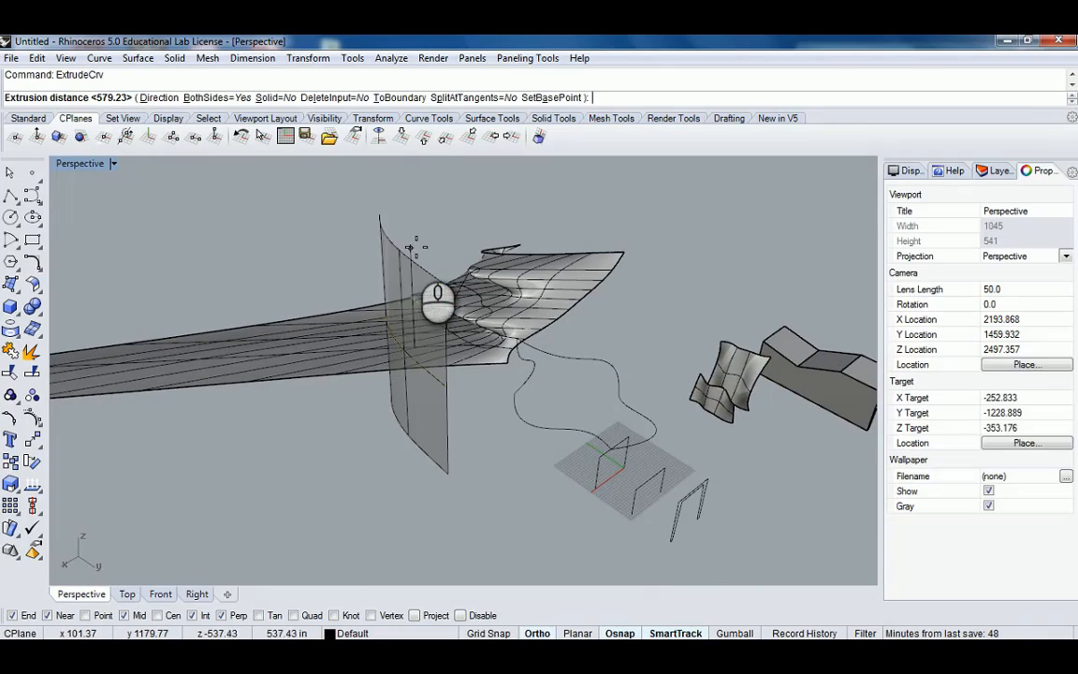
click(411, 216)
right_drag(359, 308, 380, 312)
key(Escape)
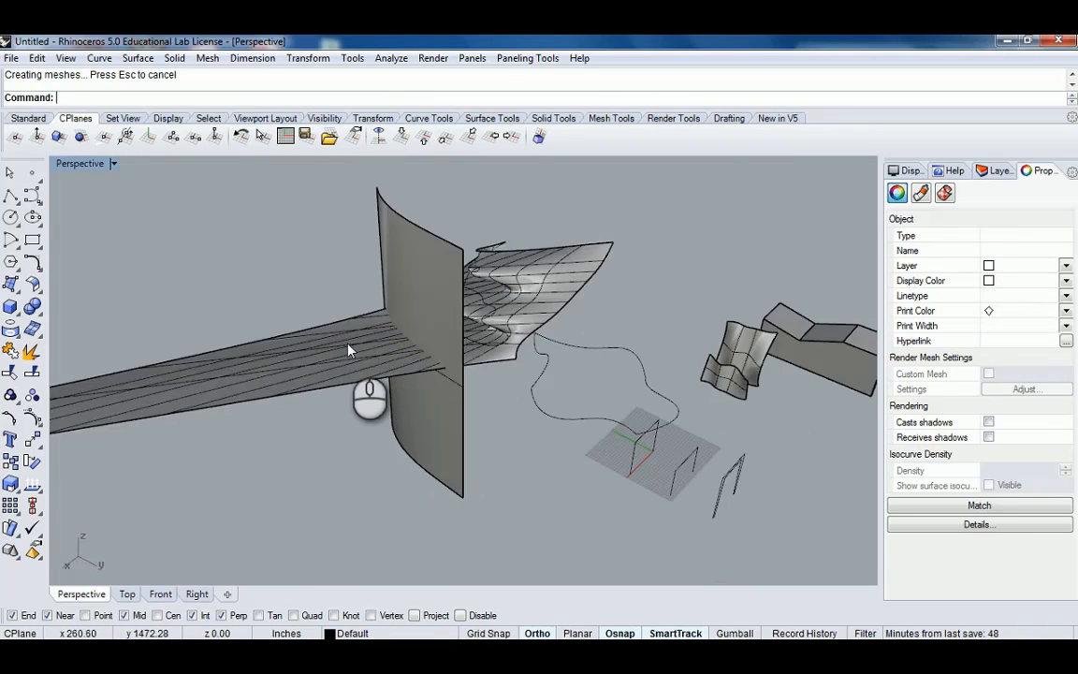
Split the patch surface with the extruded curve surface.
click(349, 350)
key(Return)
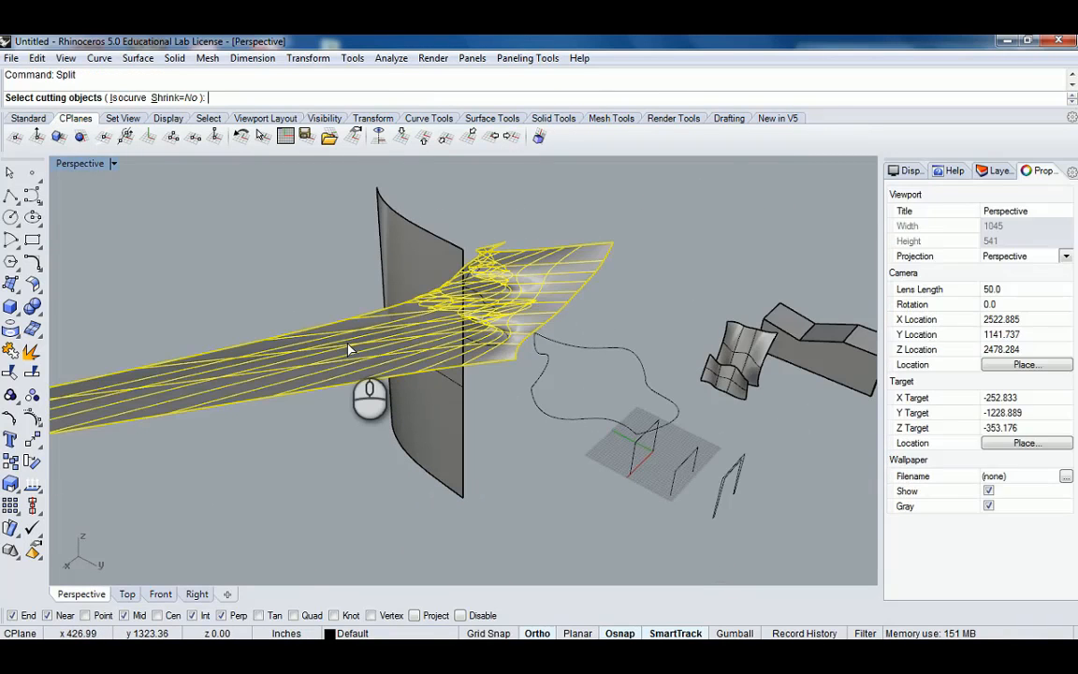
right_drag(348, 351, 413, 242)
click(404, 250)
key(Return)
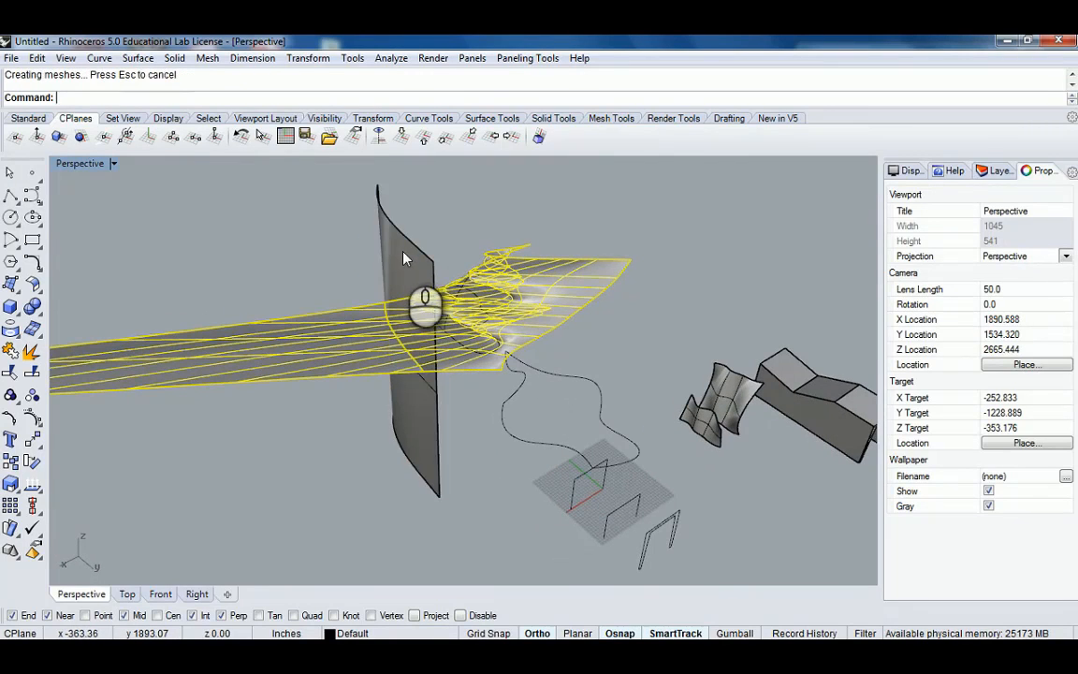
Delete the long tapering end of the patch beyond the cut.
click(350, 330)
right_drag(365, 331, 420, 330)
key(Delete)
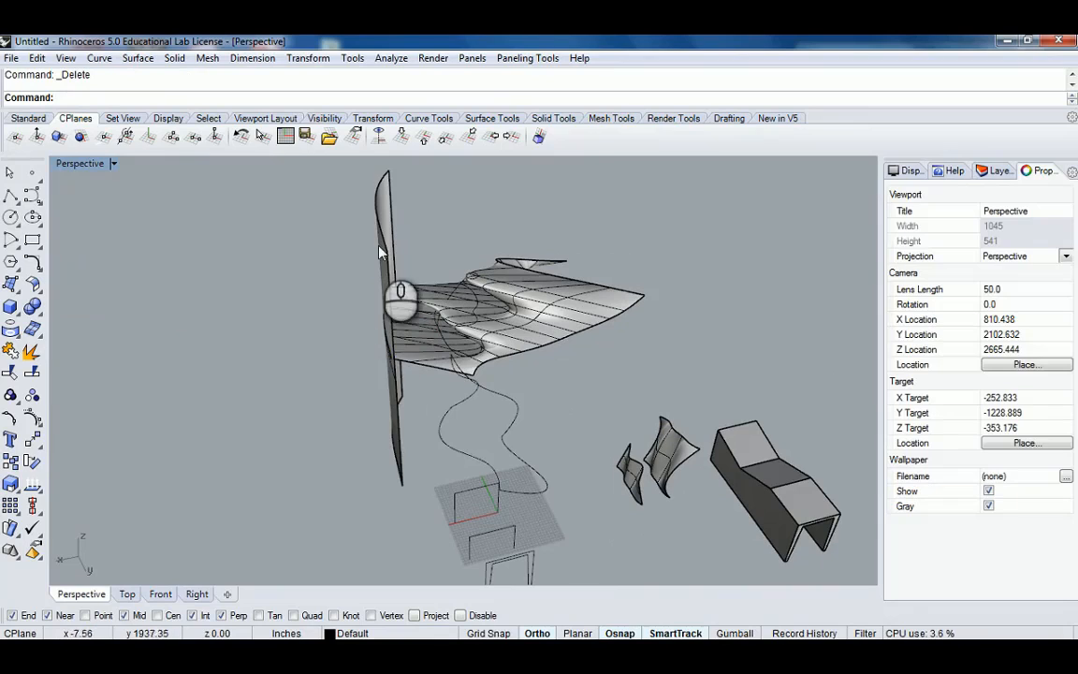
Delete the extruded cutting surface.
click(379, 239)
right_drag(379, 239, 419, 252)
key(Delete)
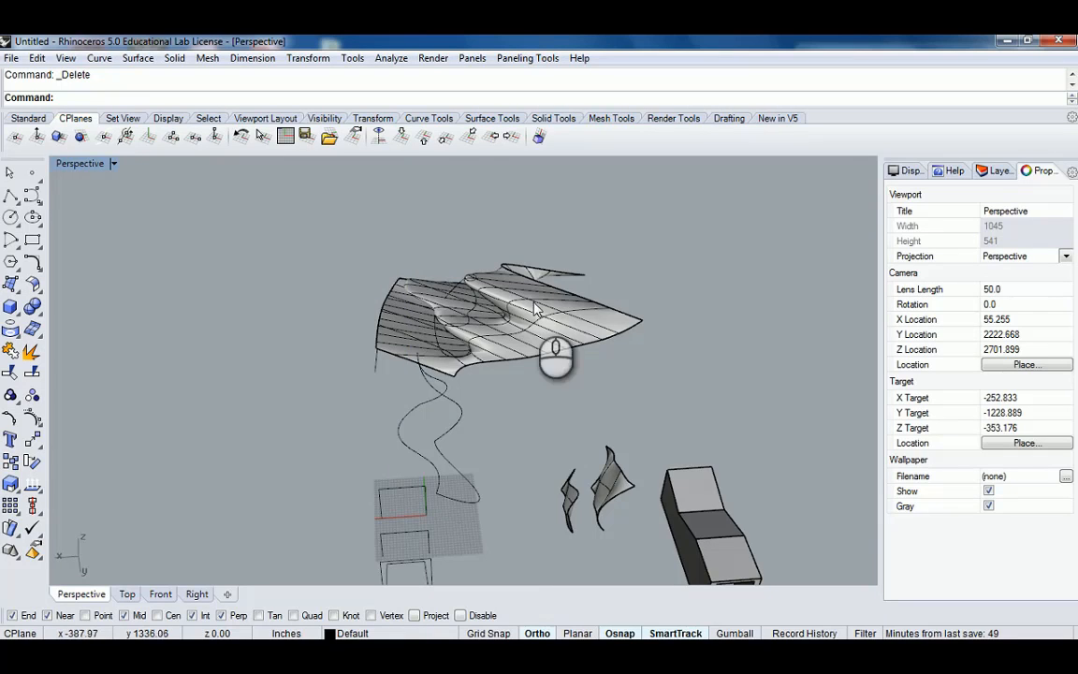
Draw a rectangle over the right portion of the patch surface in the Top view.
right_drag(375, 308, 541, 348)
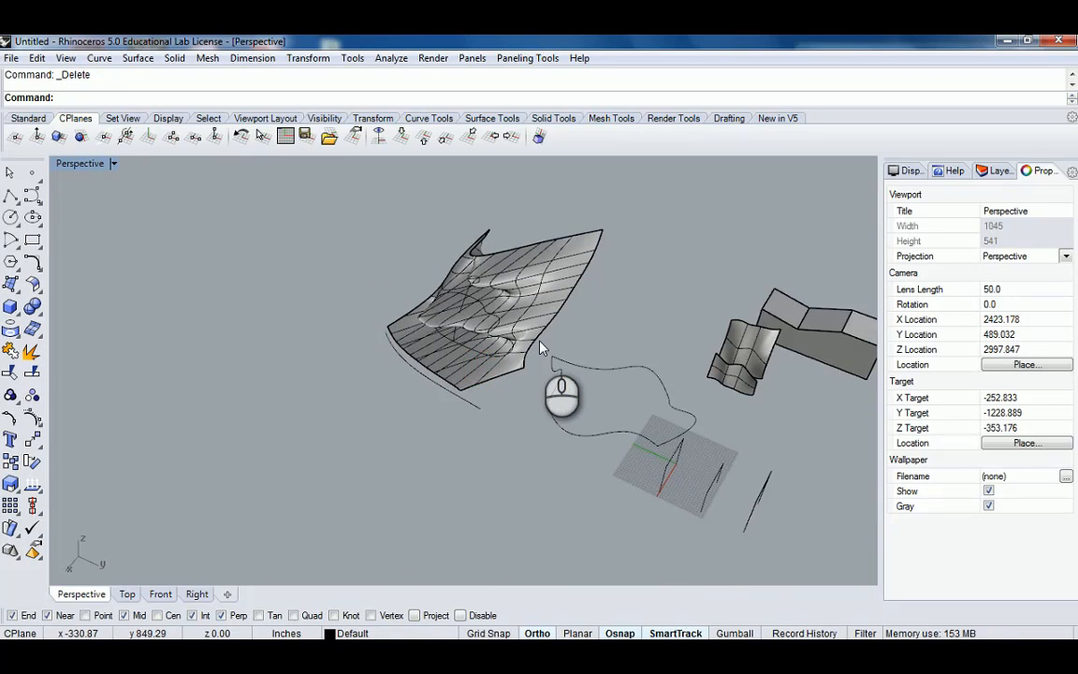
right_drag(472, 317, 512, 229)
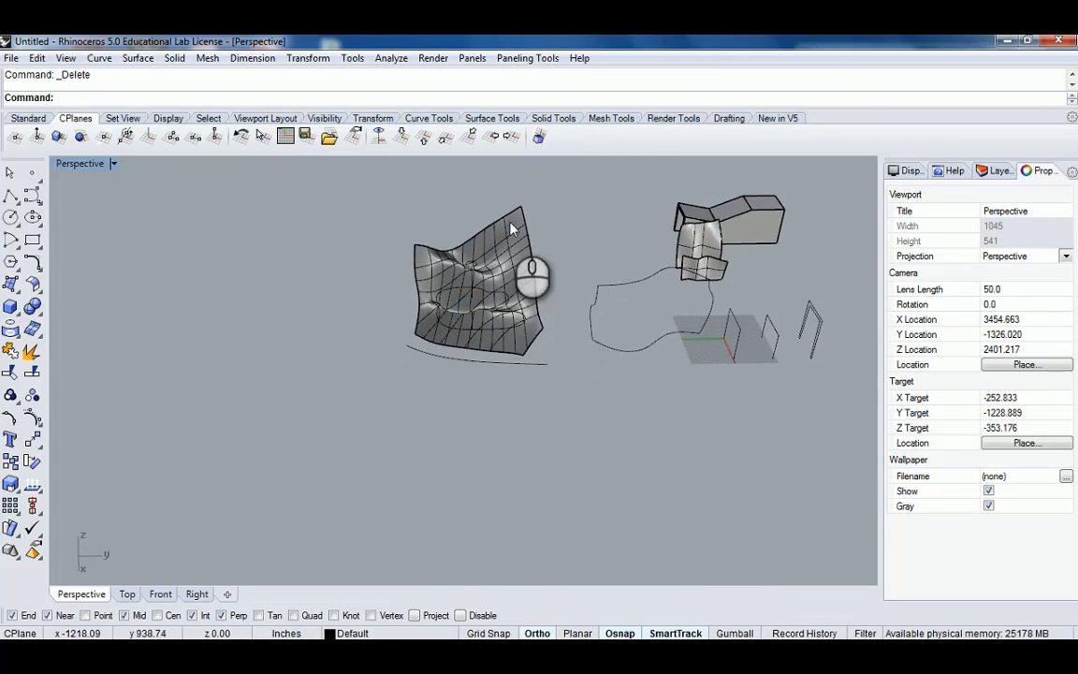
scroll(512, 226, up, 6)
right_drag(397, 284, 547, 286)
right_drag(408, 277, 514, 251)
double_click(74, 165)
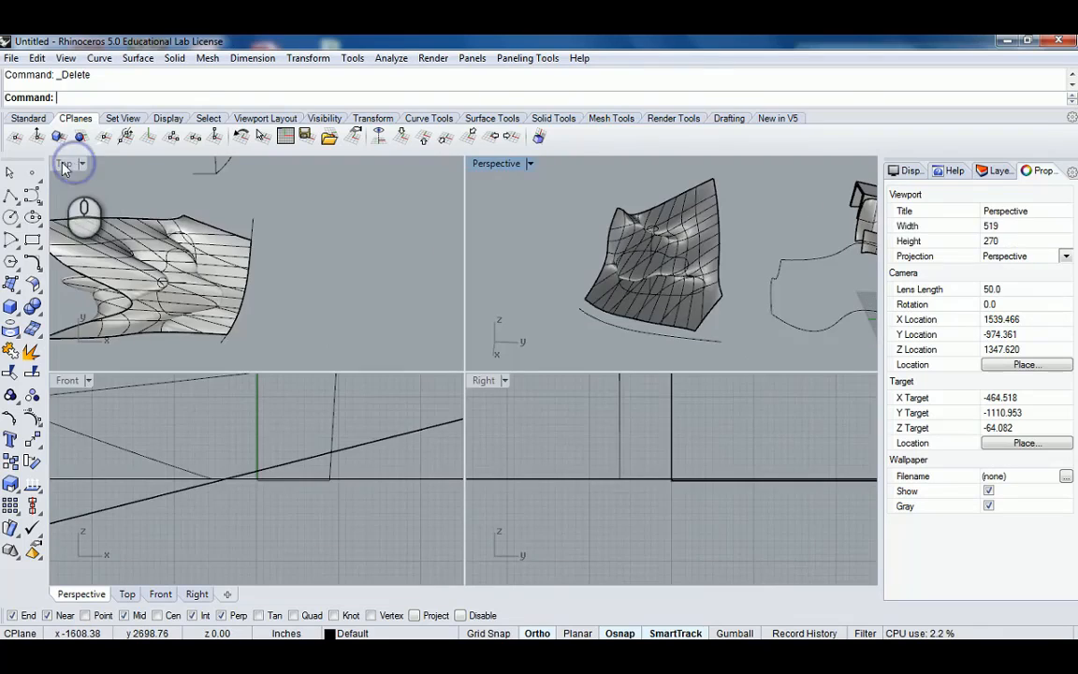
double_click(57, 163)
scroll(154, 252, down, 4)
right_drag(214, 285, 431, 307)
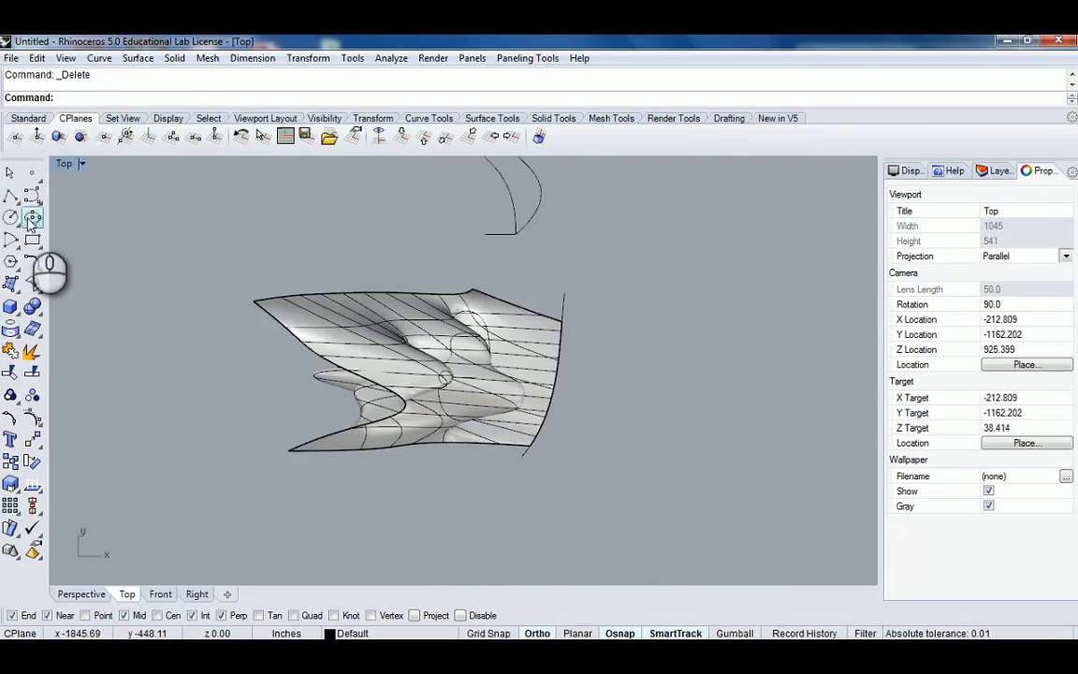
click(34, 242)
scroll(360, 290, up, 6)
scroll(451, 356, down, 6)
right_drag(583, 433, 553, 388)
scroll(554, 393, up, 8)
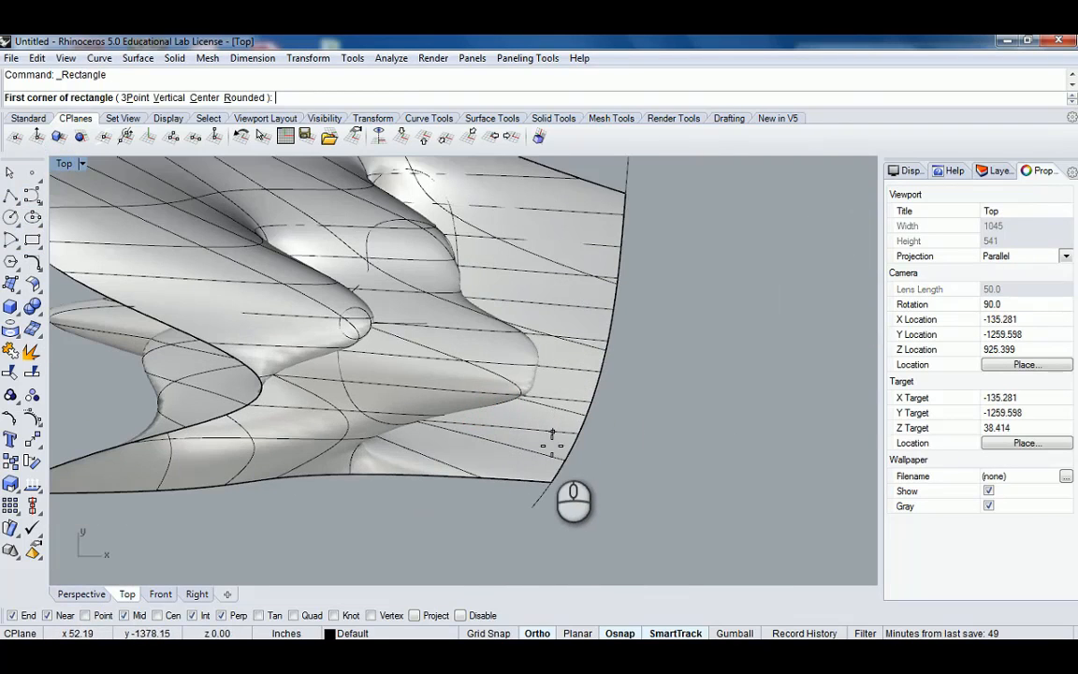
click(548, 456)
scroll(510, 460, down, 3)
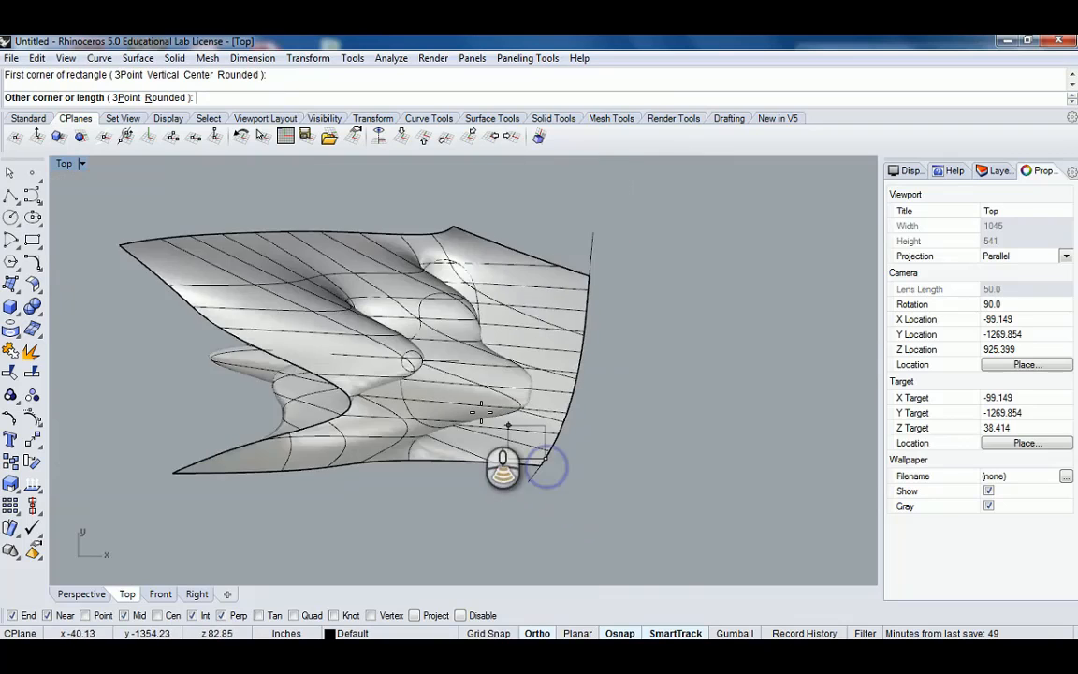
scroll(397, 367, down, 2)
scroll(383, 286, up, 3)
click(381, 278)
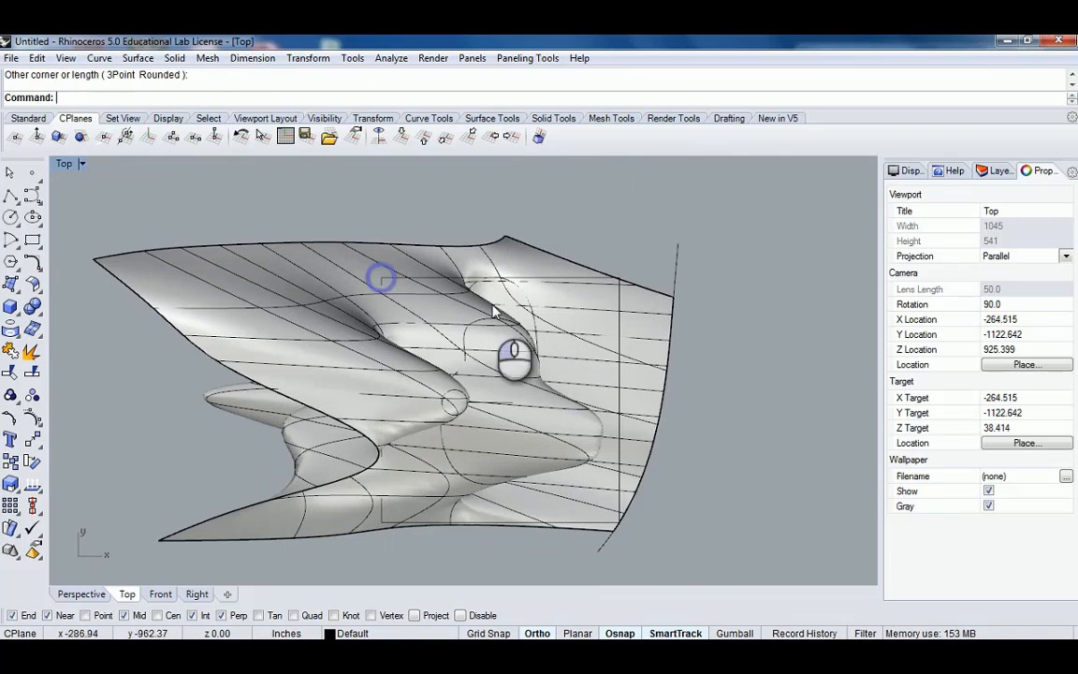
click(570, 280)
click(617, 322)
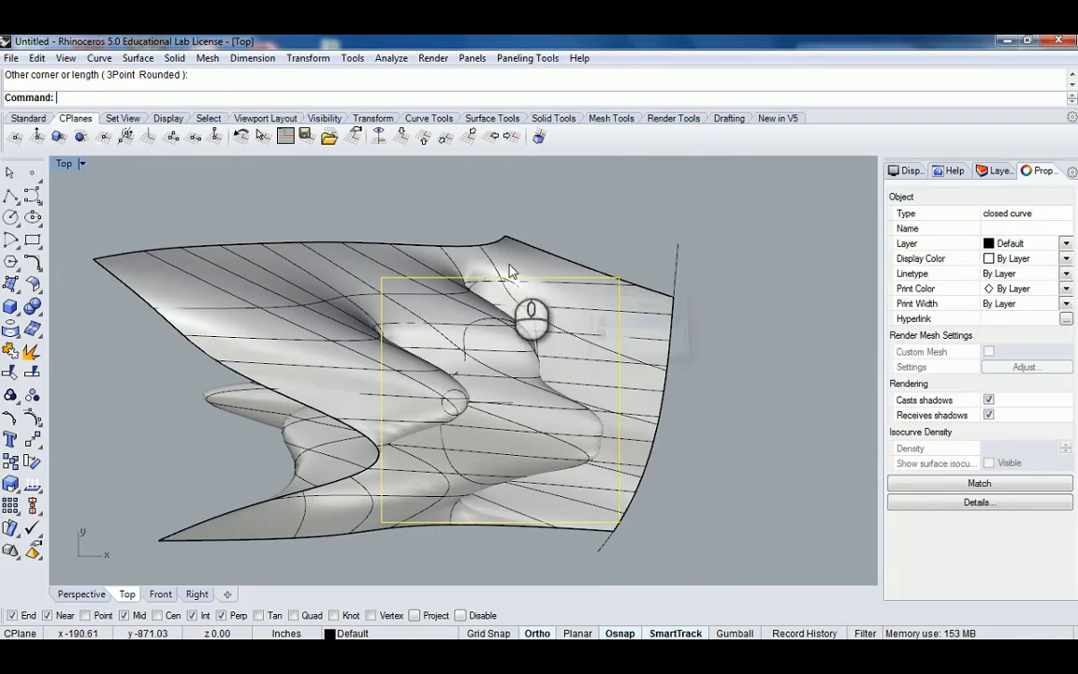
Select and delete the rectangle.
key(Escape)
click(591, 278)
key(Delete)
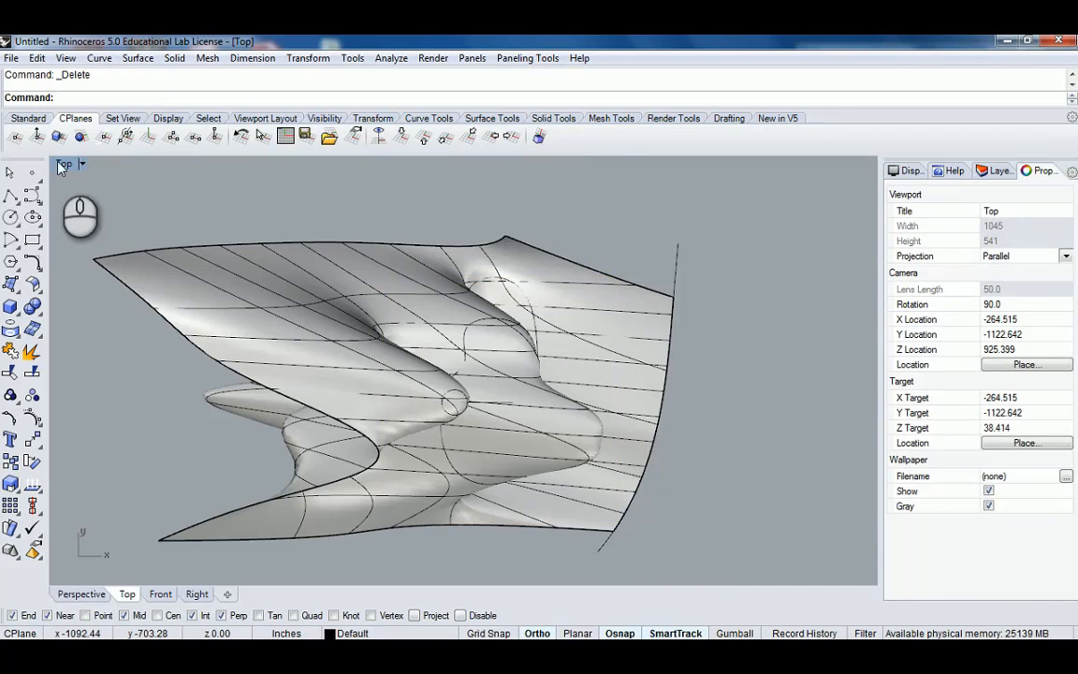